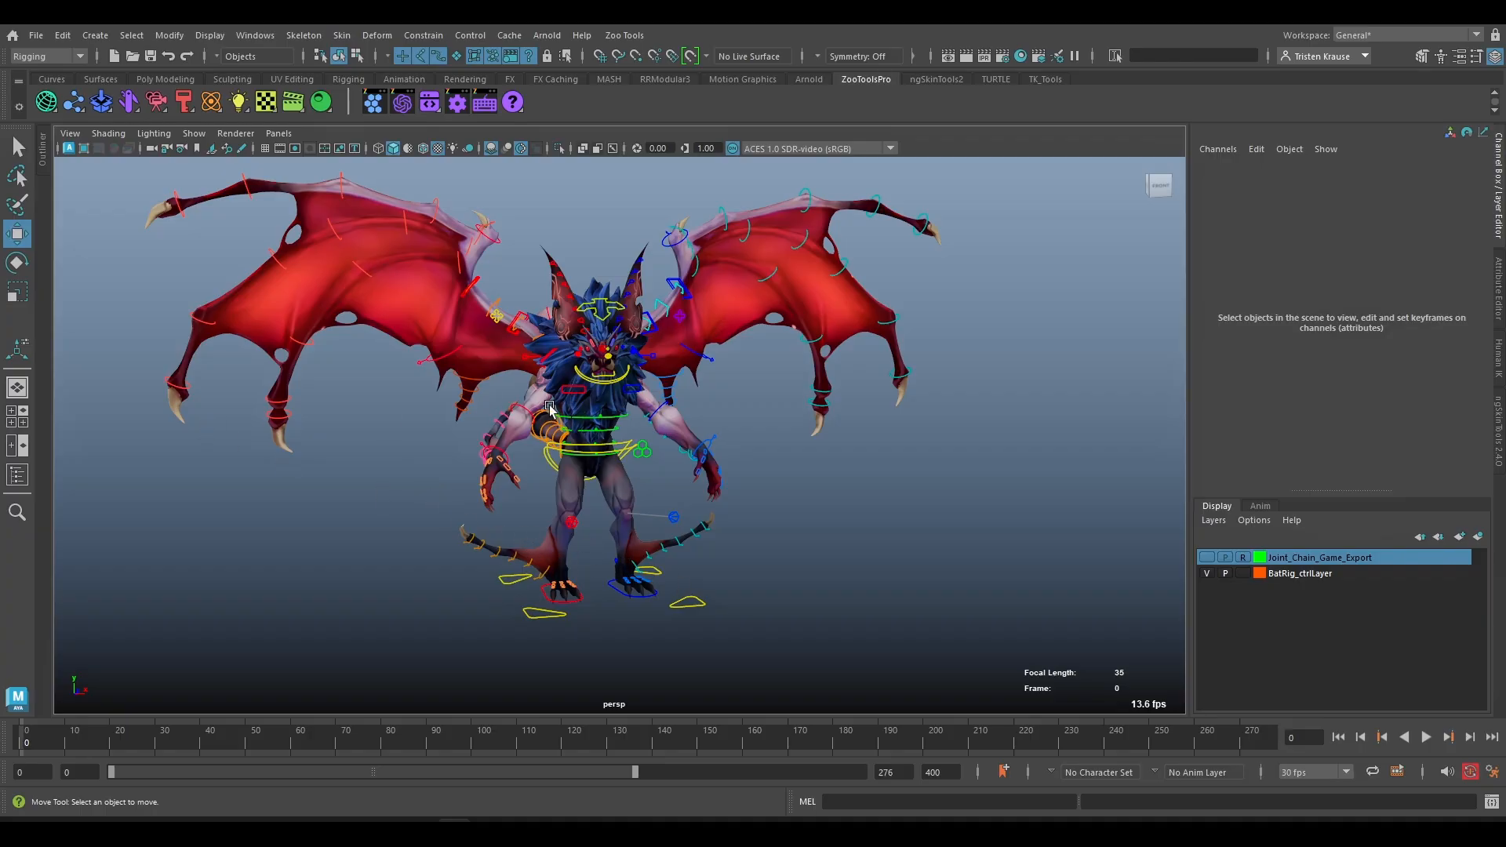
pyautogui.keyDown('alt'); pyautogui.moveTo(611, 433); pyautogui.dragTo(662, 516); pyautogui.keyUp('alt')
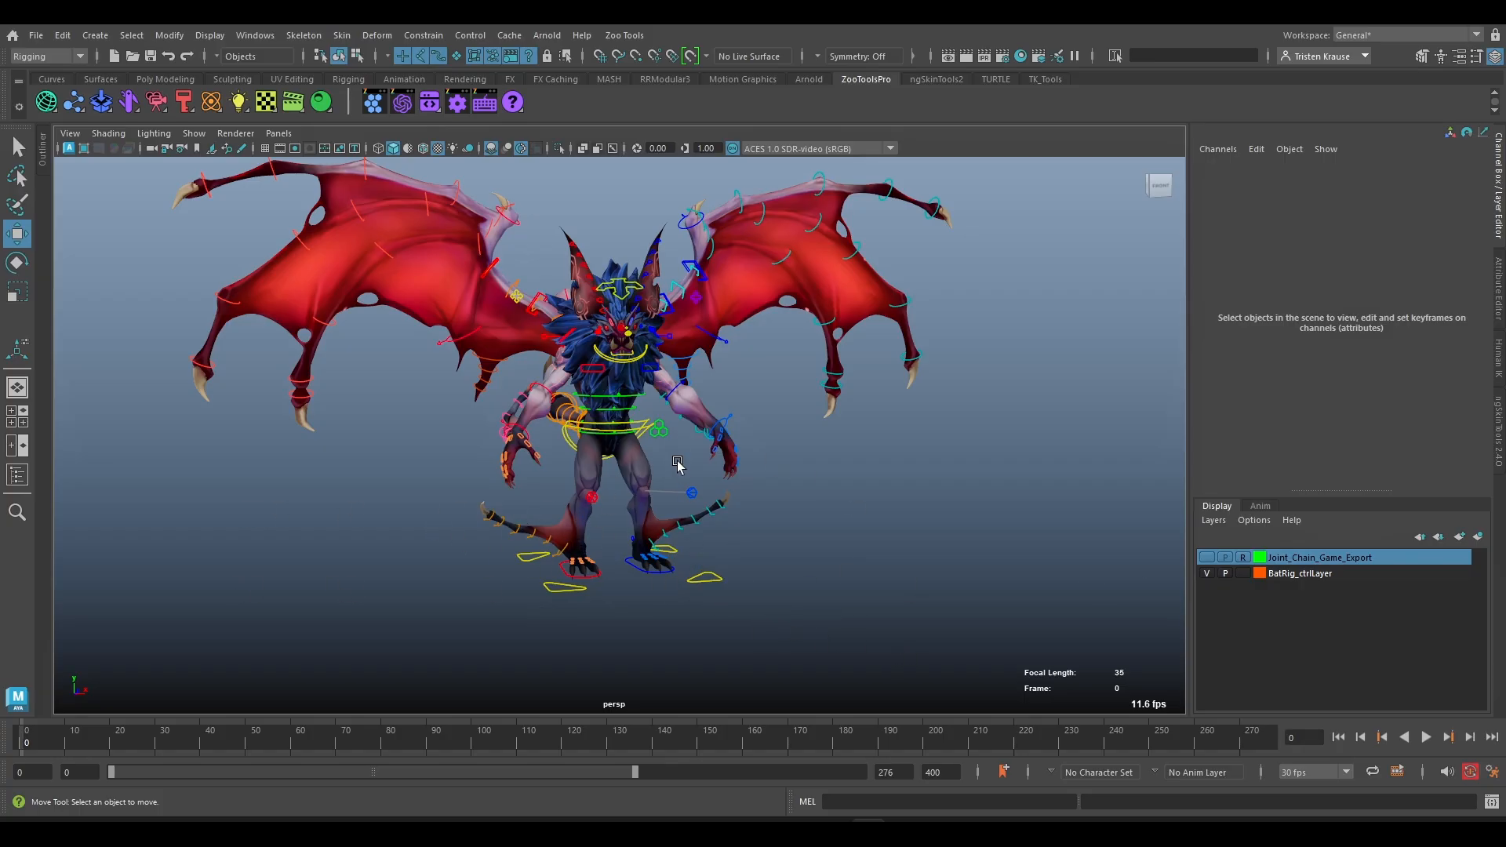
pyautogui.keyDown('alt'); pyautogui.moveTo(669, 431); pyautogui.dragTo(676, 463, button='middle'); pyautogui.keyUp('alt')
pyautogui.scroll(-1, 676, 472)
pyautogui.scroll(2, 676, 512)
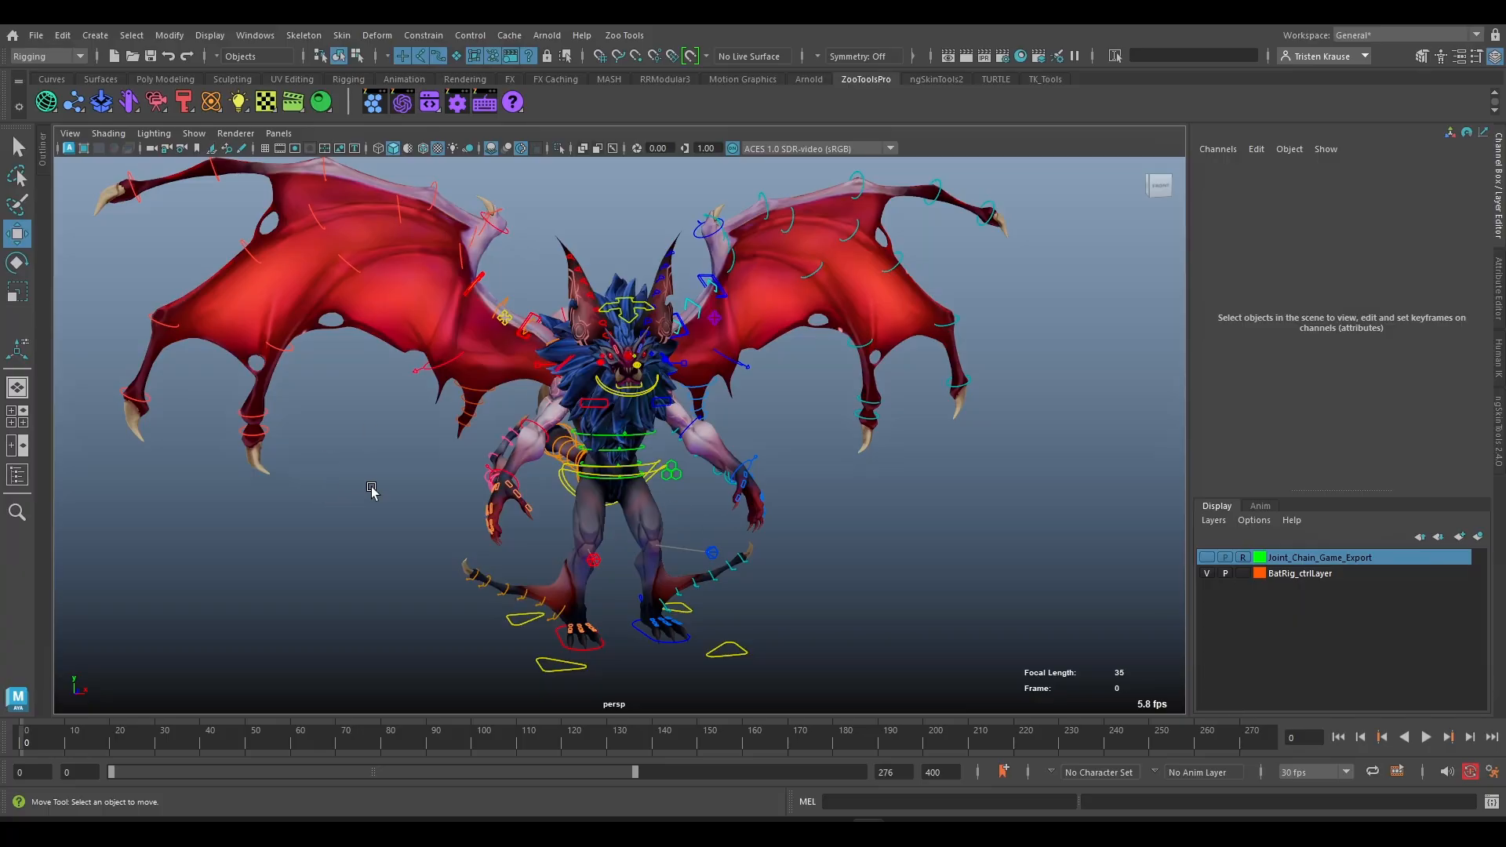
pyautogui.scroll(-1, 372, 490)
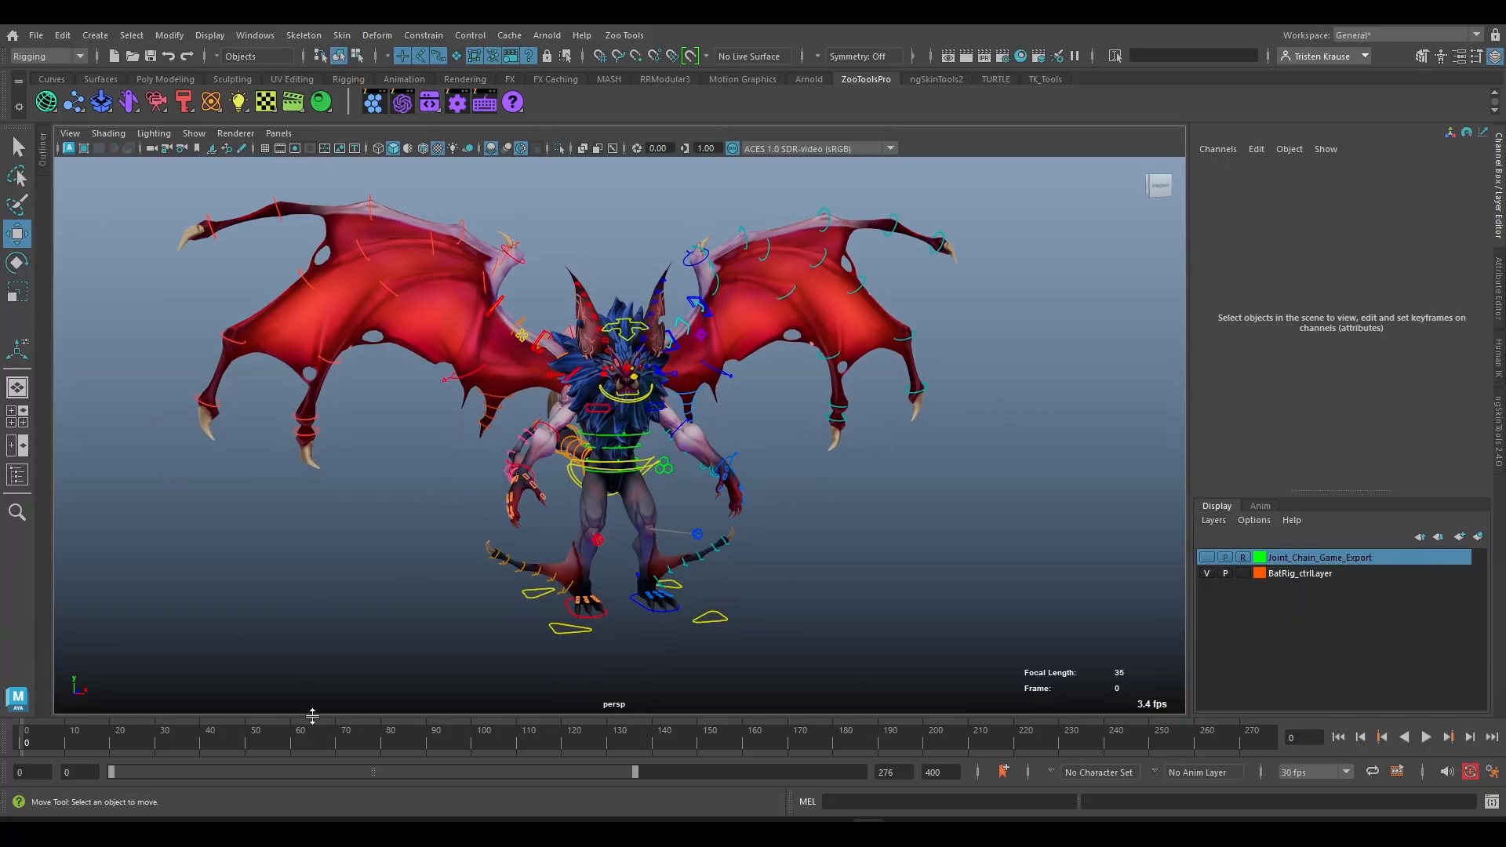
# - Turn on Display Offset and Display Root Motion for the god_M_godnode_anim ground control, and show the Joint_Chain_Game_Export layer
pyautogui.keyDown('alt'); pyautogui.moveTo(689, 649); pyautogui.dragTo(672, 393, button='middle'); pyautogui.keyUp('alt')
pyautogui.keyDown('alt'); pyautogui.moveTo(672, 393); pyautogui.dragTo(733, 397, button='right'); pyautogui.keyUp('alt')
pyautogui.keyDown('alt'); pyautogui.moveTo(720, 379); pyautogui.dragTo(730, 431, button='middle'); pyautogui.keyUp('alt')
pyautogui.click(688, 362)
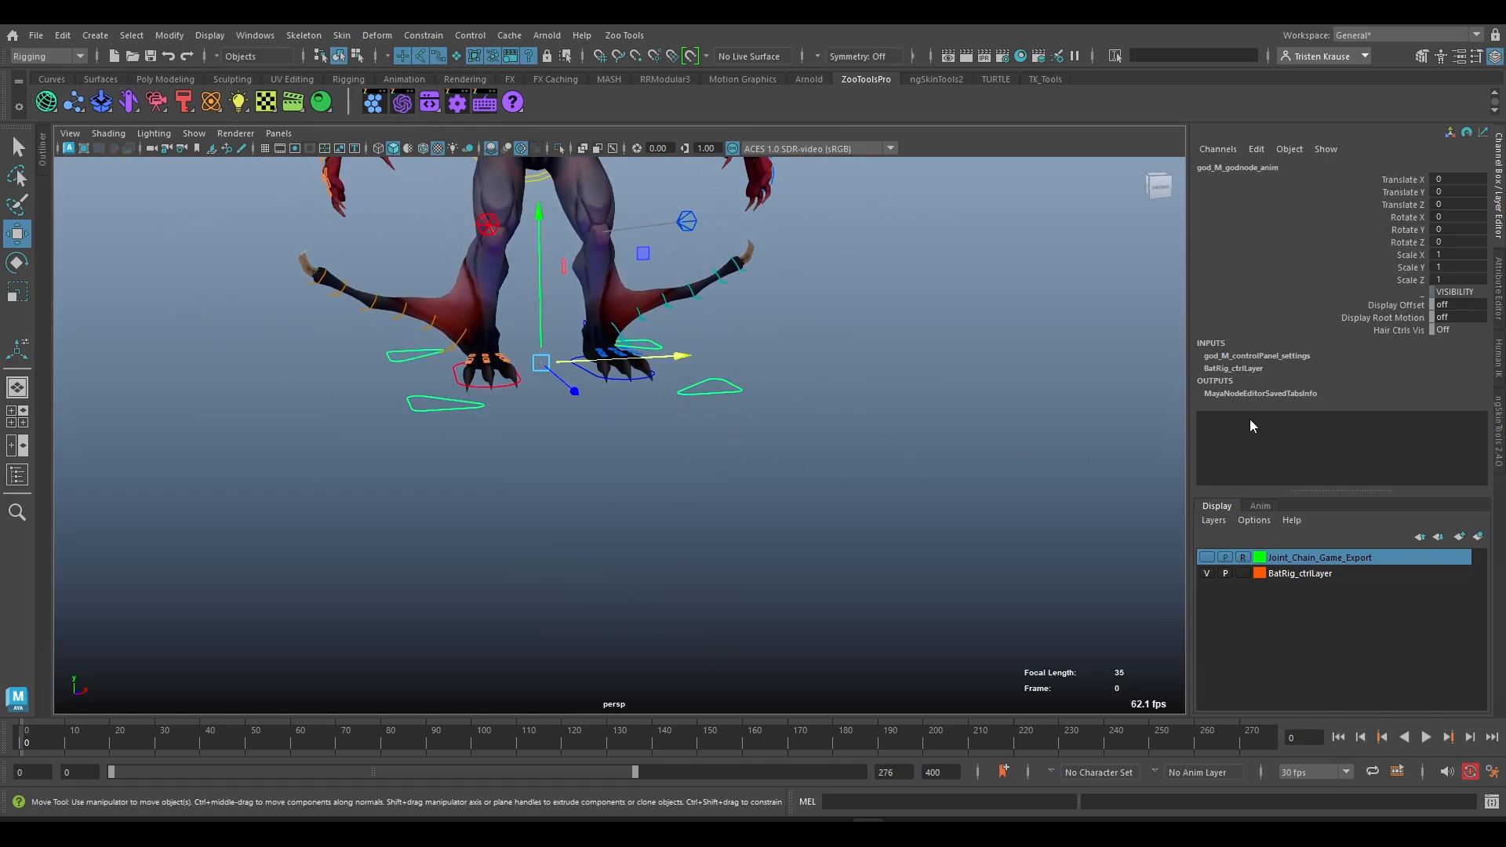
pyautogui.keyDown('alt'); pyautogui.moveTo(737, 335); pyautogui.dragTo(745, 462, button='middle'); pyautogui.keyUp('alt')
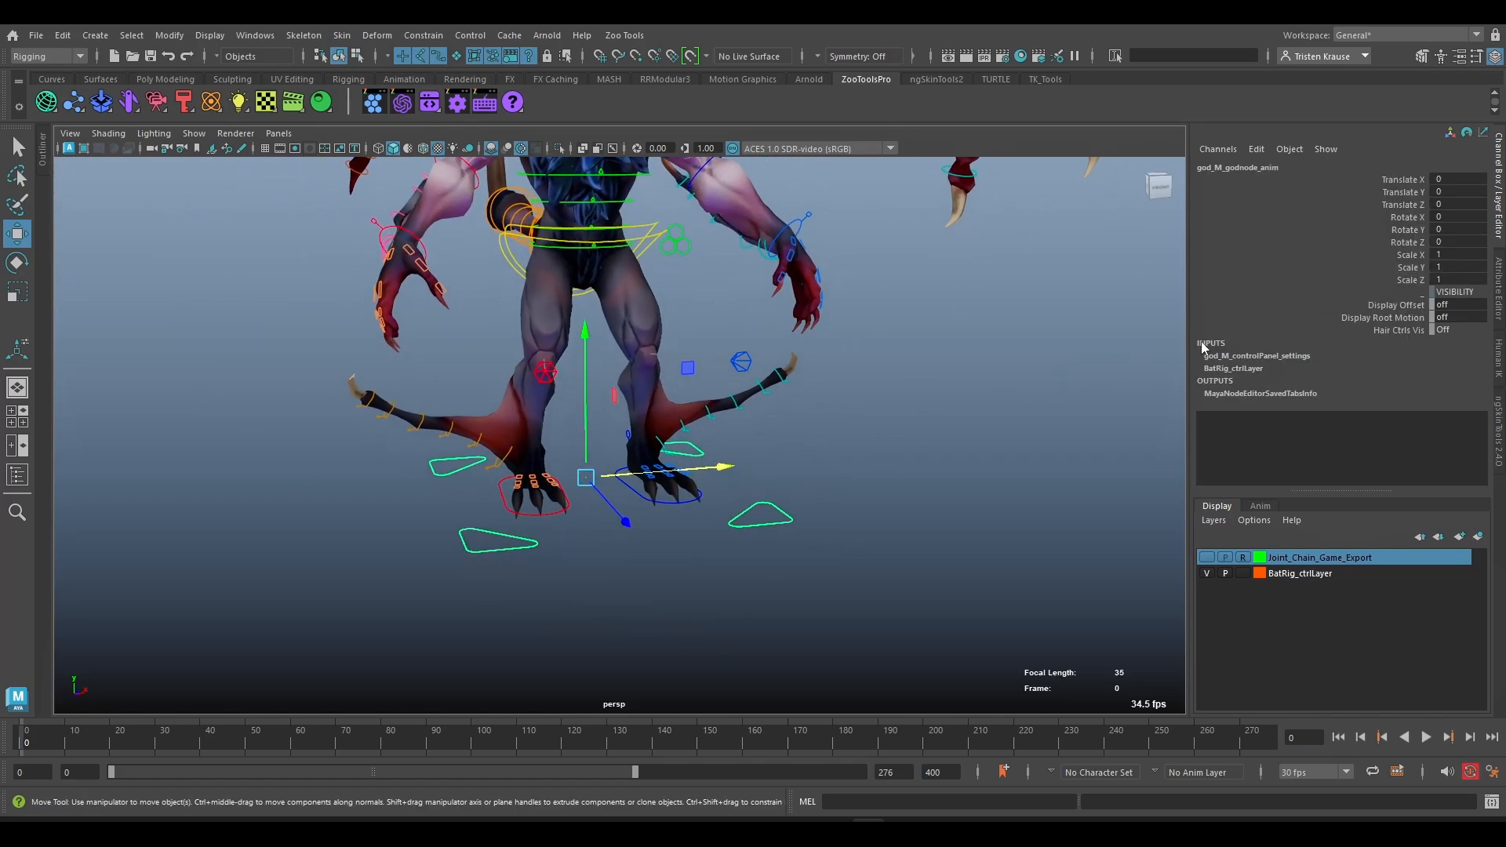
pyautogui.click(1408, 310)
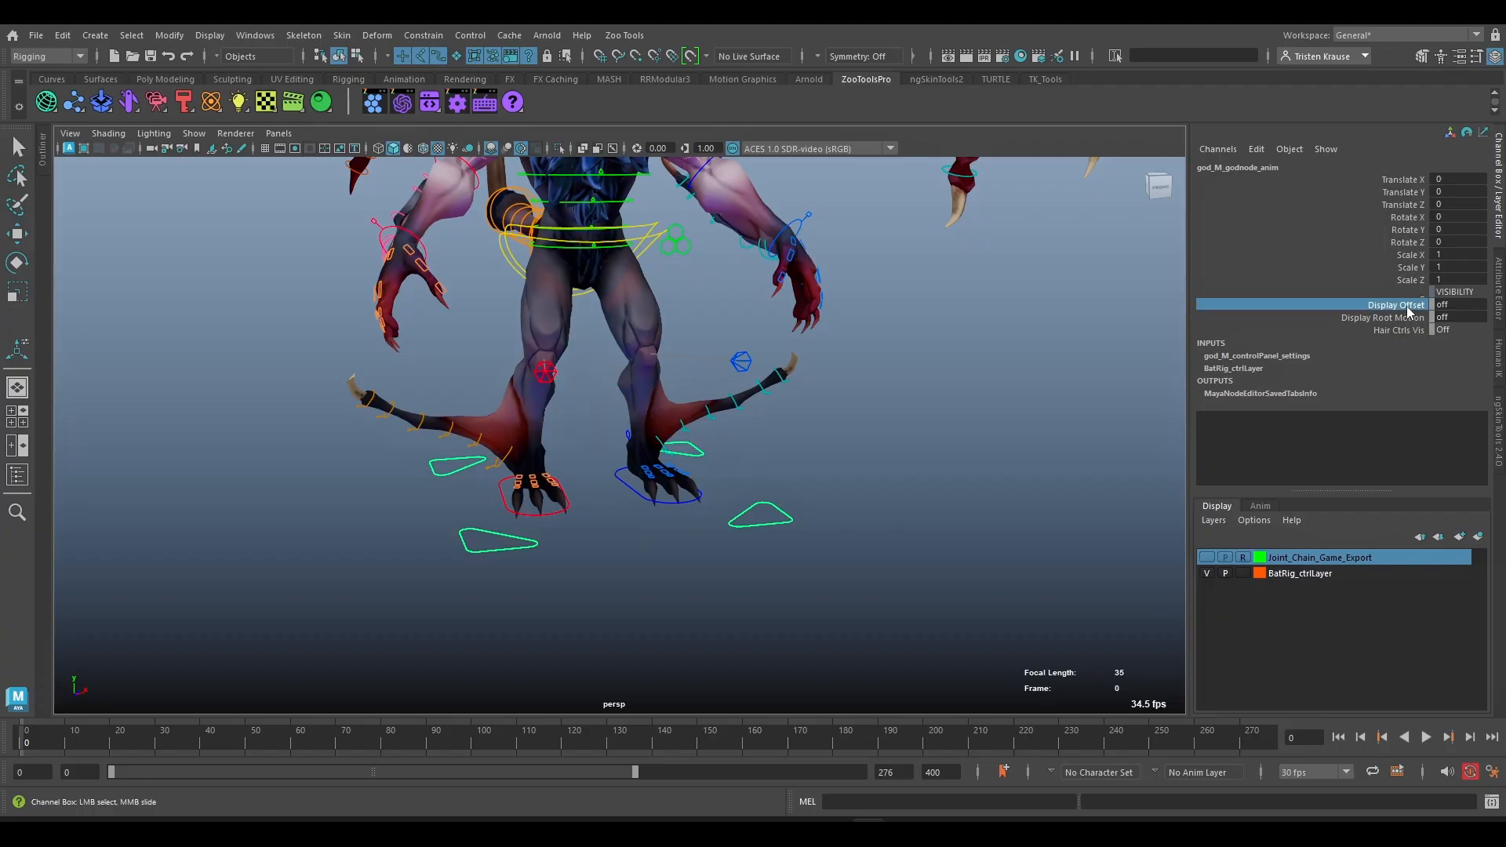
pyautogui.keyDown('shift'); pyautogui.click(1407, 318); pyautogui.keyUp('shift')
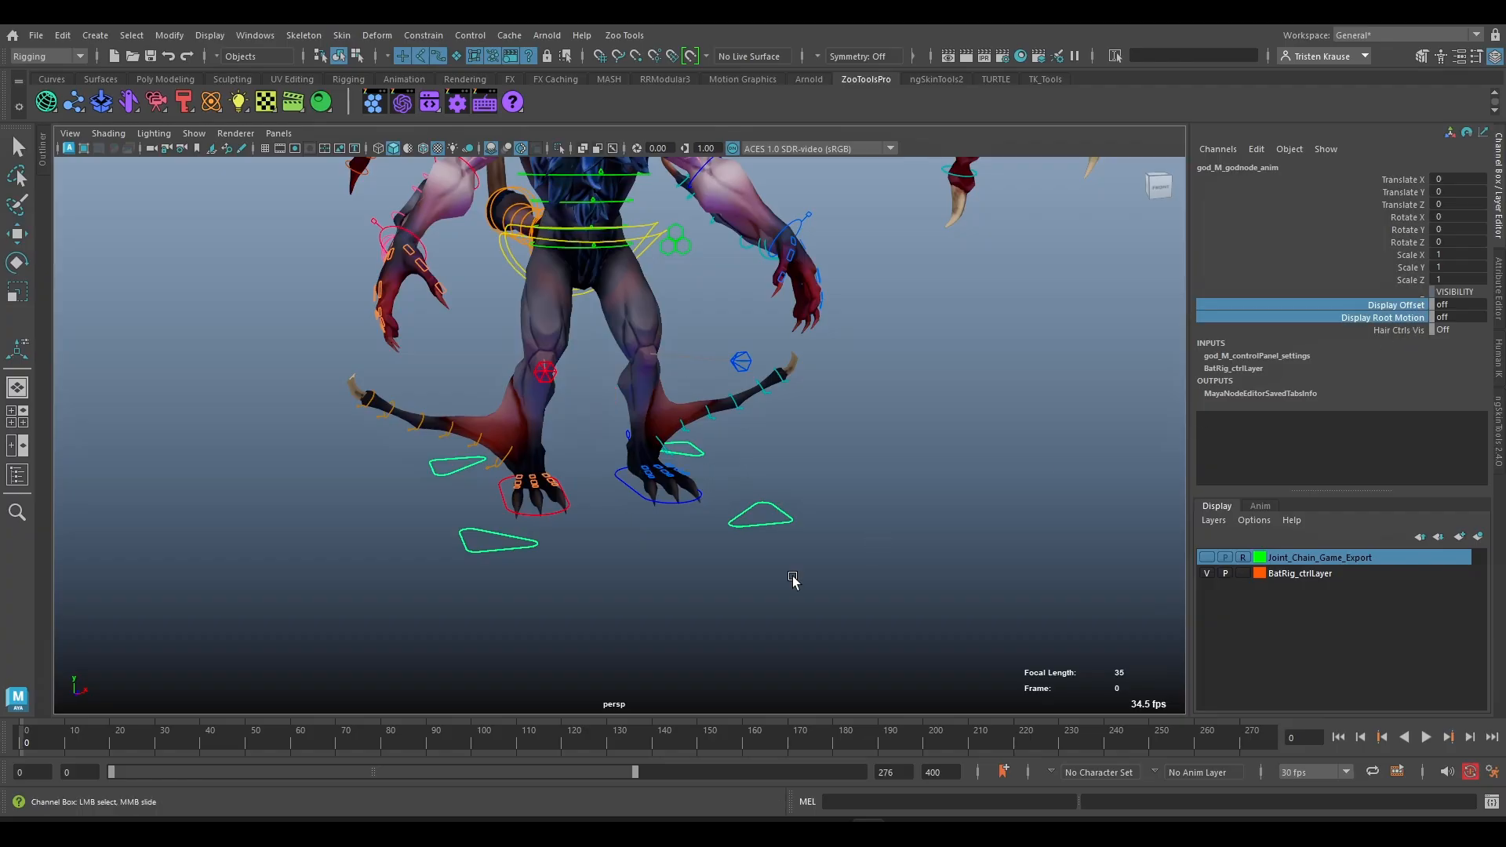
pyautogui.moveTo(793, 581); pyautogui.dragTo(809, 610, button='middle')
pyautogui.keyDown('alt'); pyautogui.moveTo(911, 608); pyautogui.dragTo(1042, 546); pyautogui.keyUp('alt')
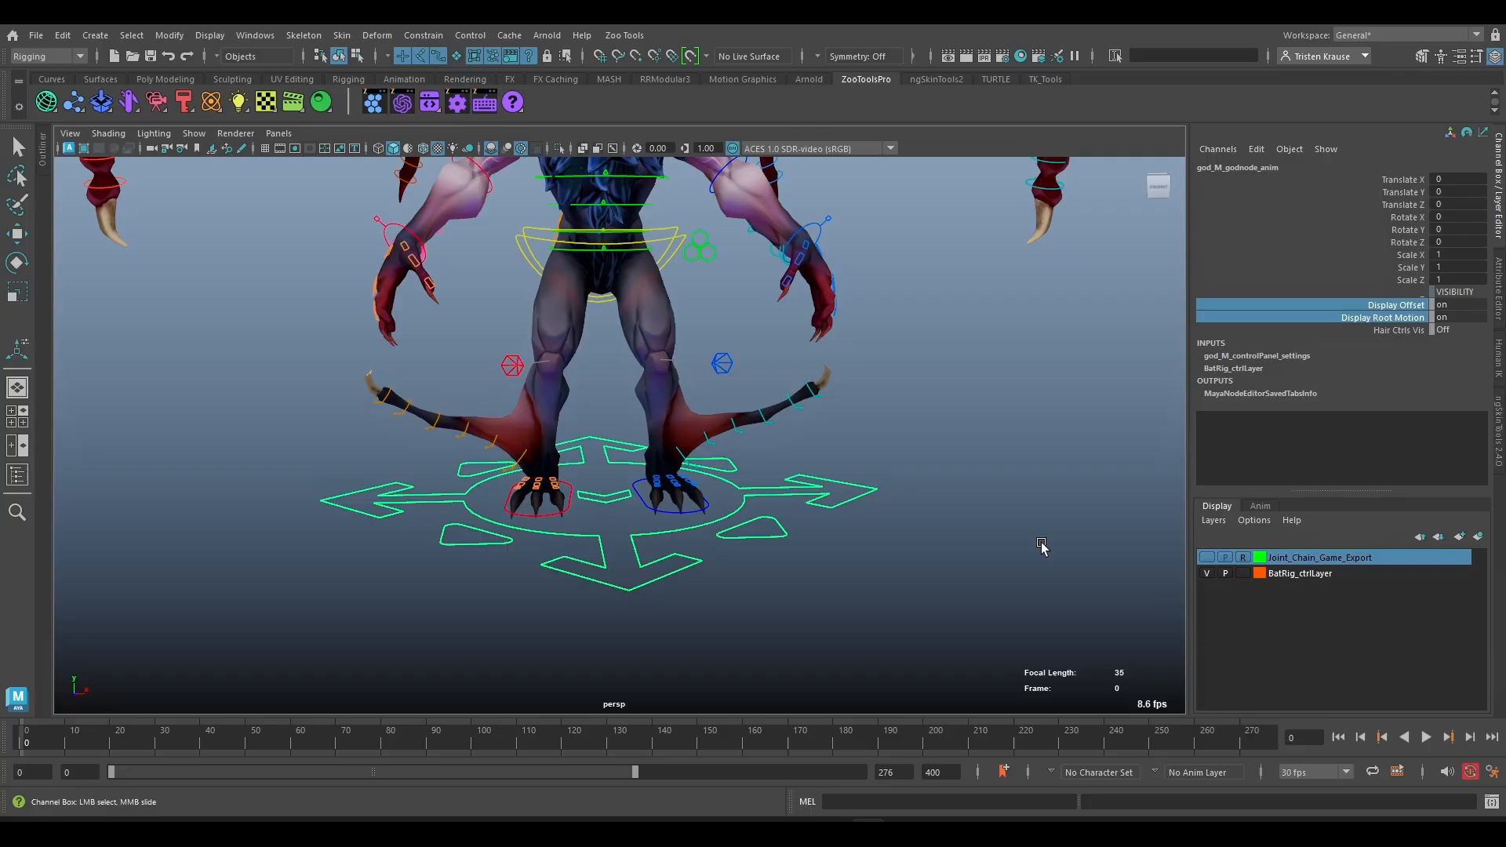
pyautogui.click(1206, 557)
pyautogui.keyDown('alt'); pyautogui.moveTo(690, 520); pyautogui.dragTo(822, 552, button='right'); pyautogui.keyUp('alt')
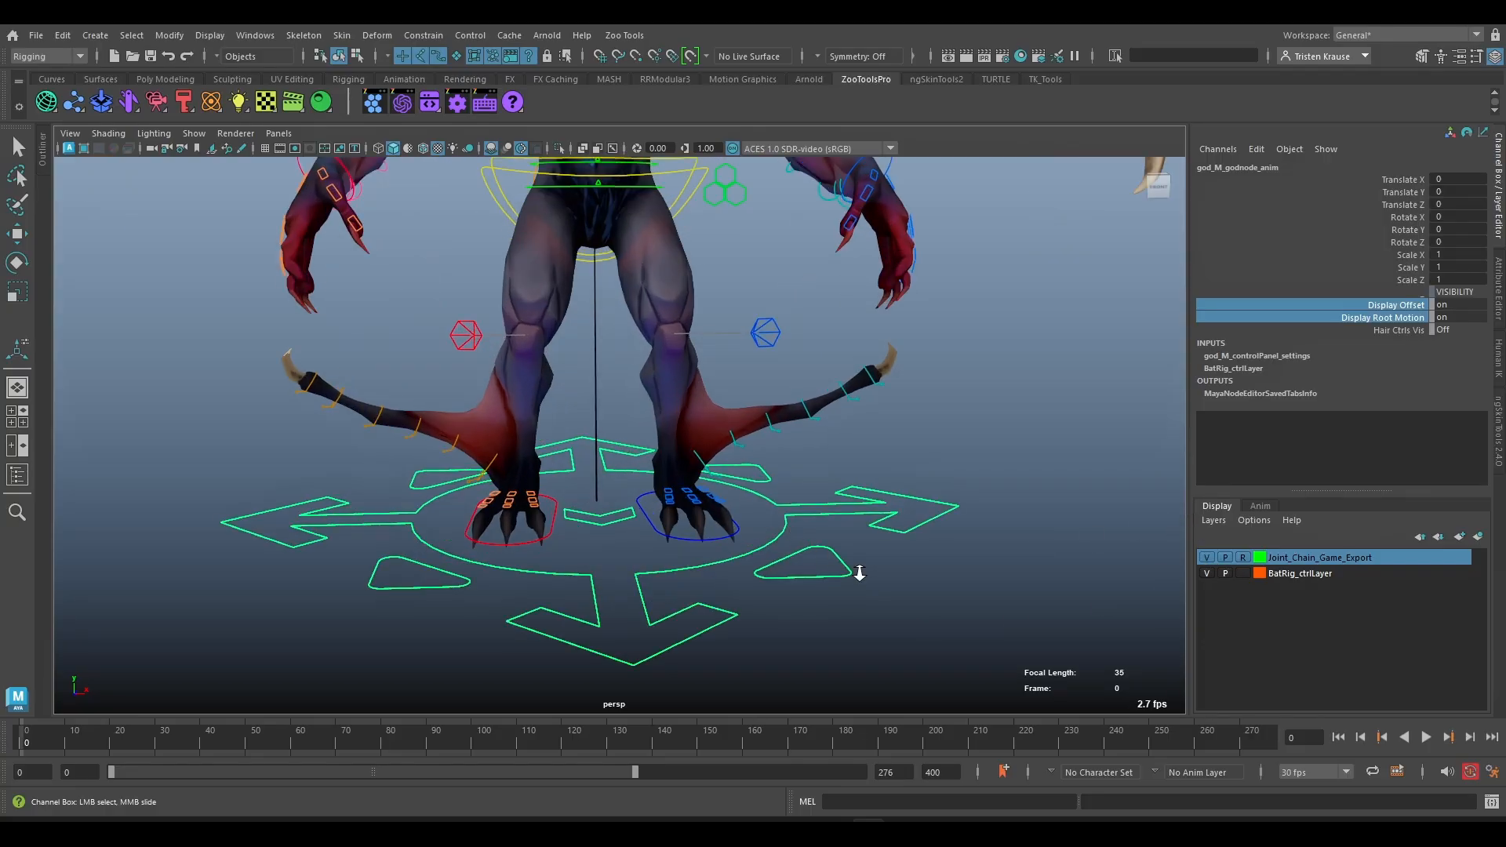
# - Try moving the god_M_offset_anim control freely to one side of the ground control, and undo the move
pyautogui.press('w')
pyautogui.moveTo(880, 465); pyautogui.dragTo(950, 553)
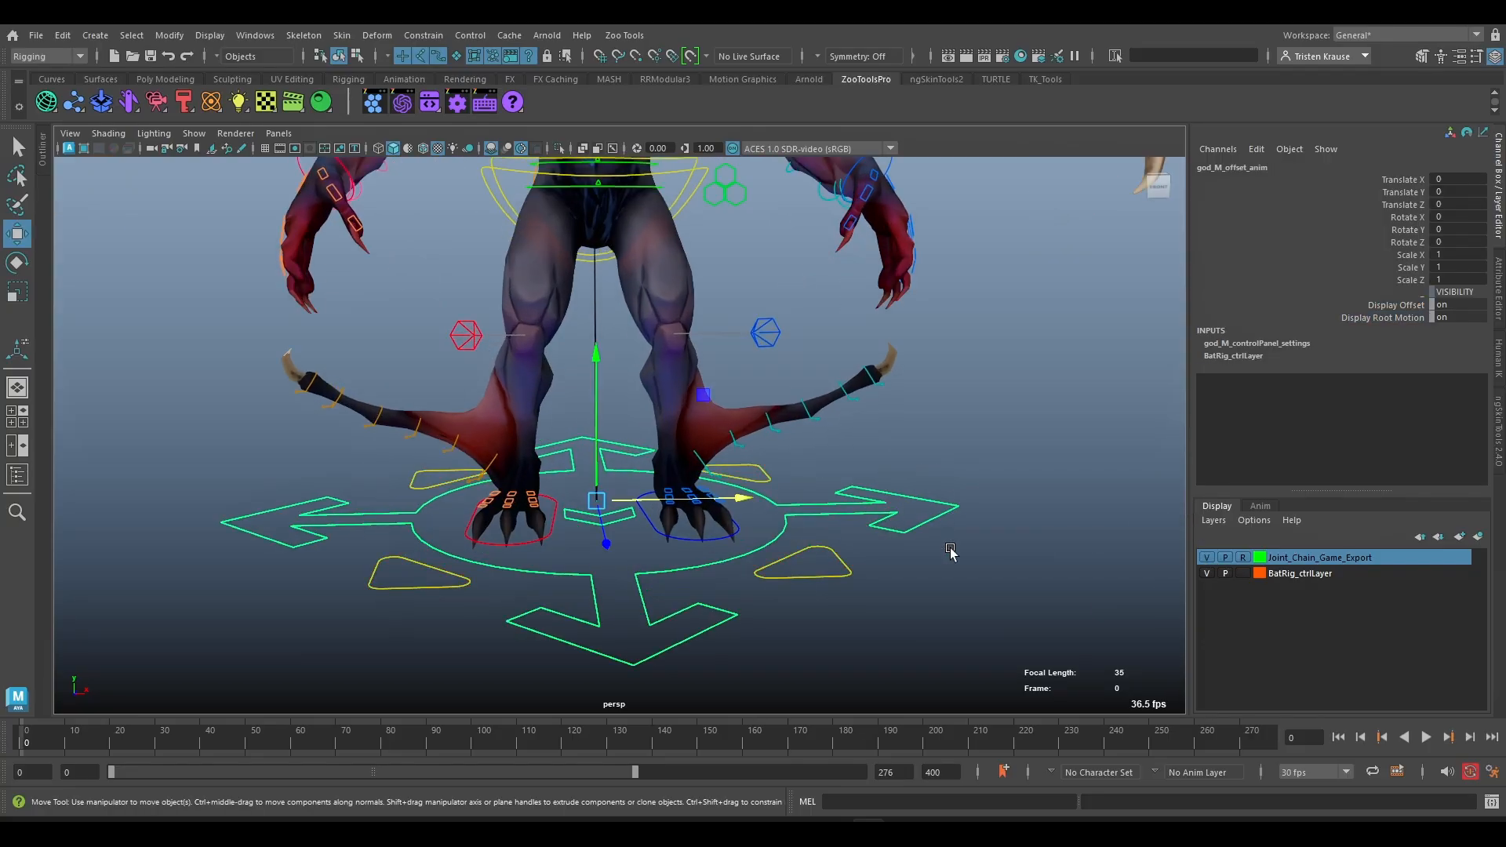
pyautogui.moveTo(603, 506); pyautogui.dragTo(898, 512)
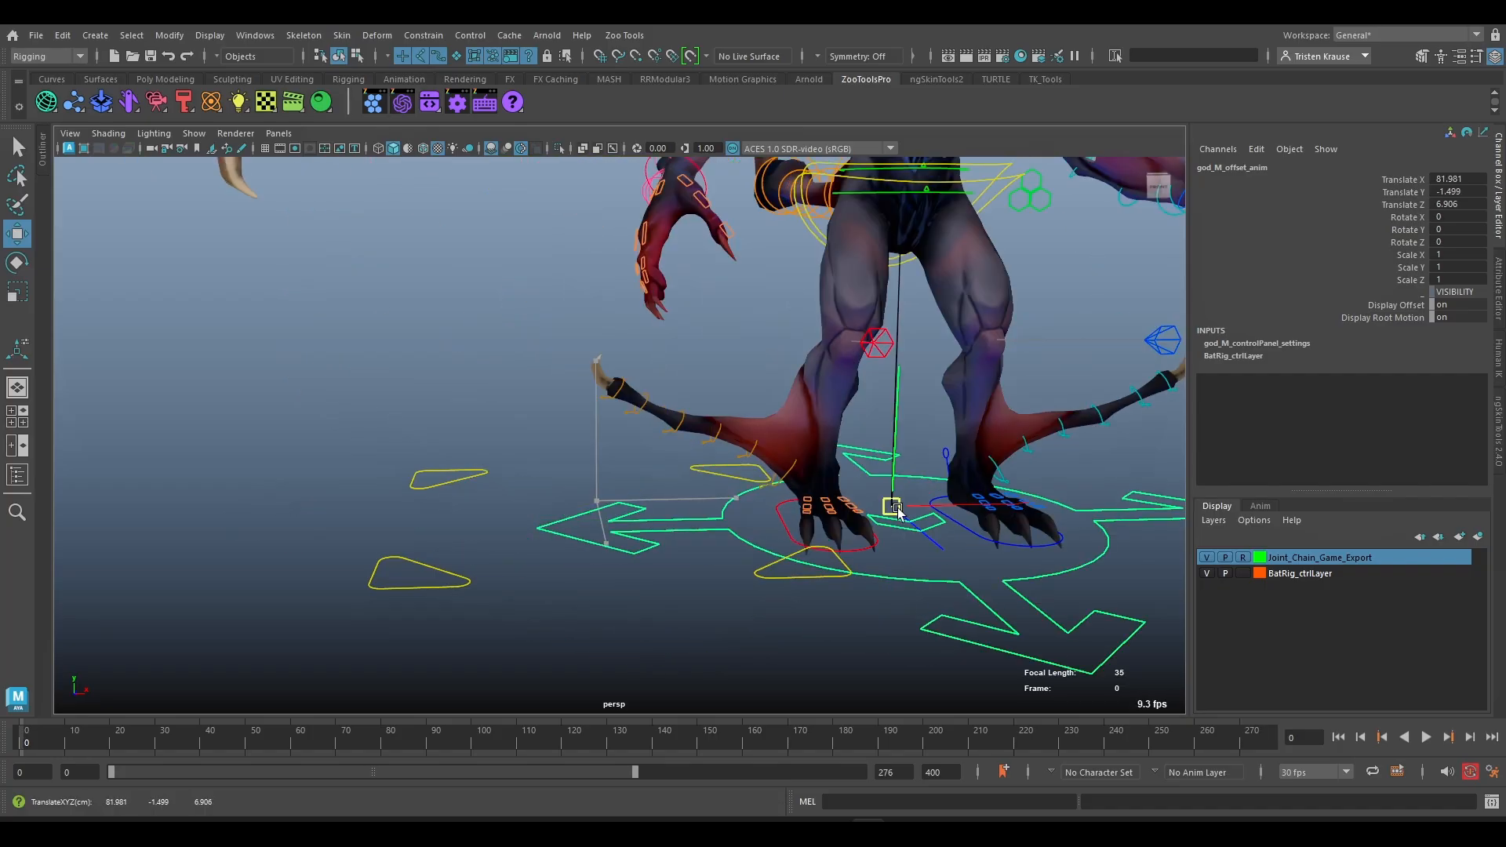
pyautogui.hotkey('ctrl', 'z')
pyautogui.hotkey('ctrl', 'z')
pyautogui.press('f')
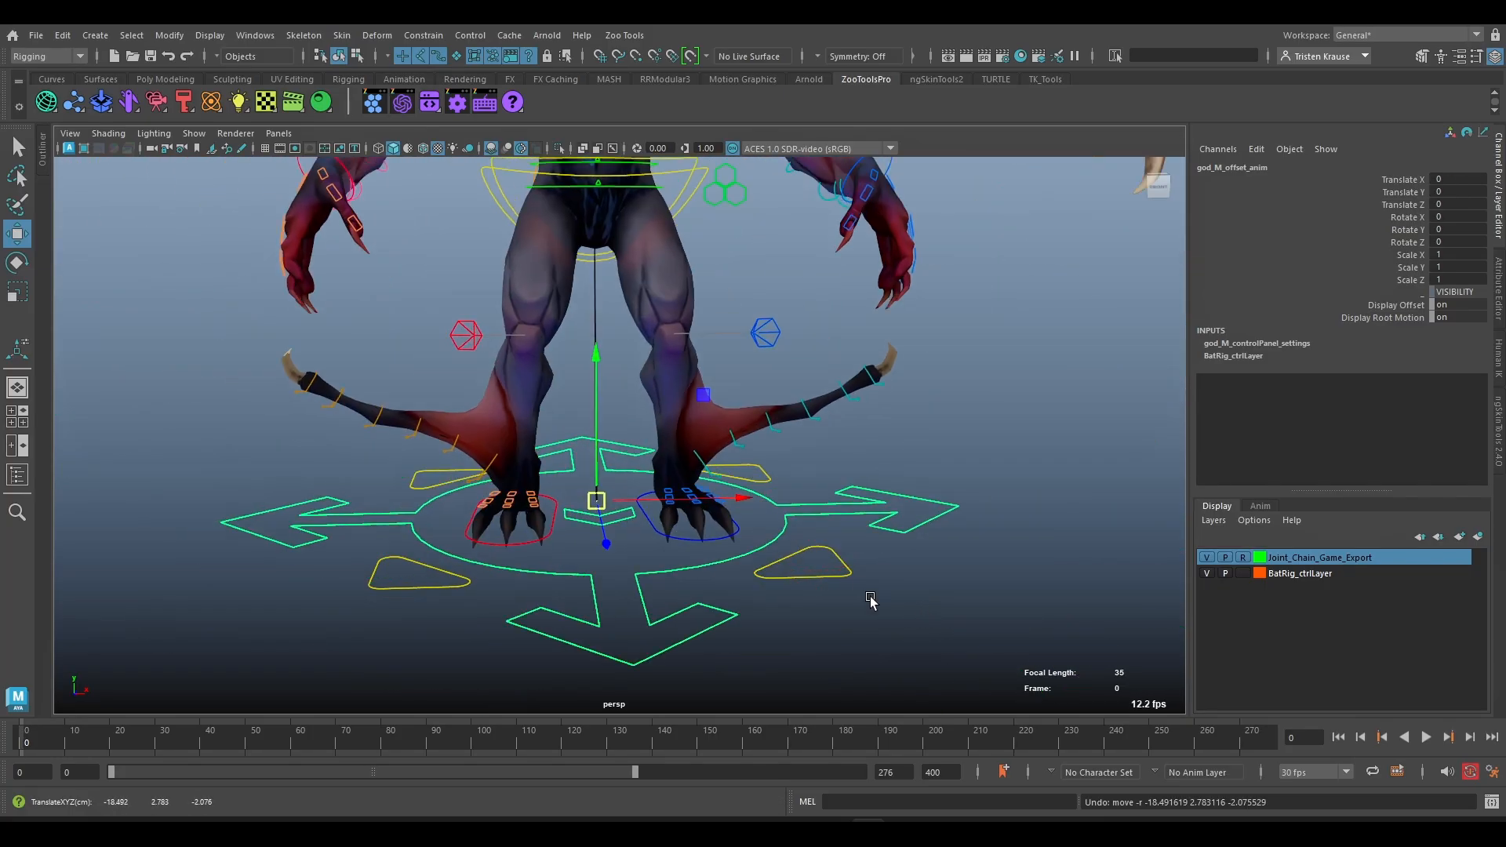
# - Scale the god_M_godnode_anim control uniformly to about 1.526
pyautogui.press('Up')
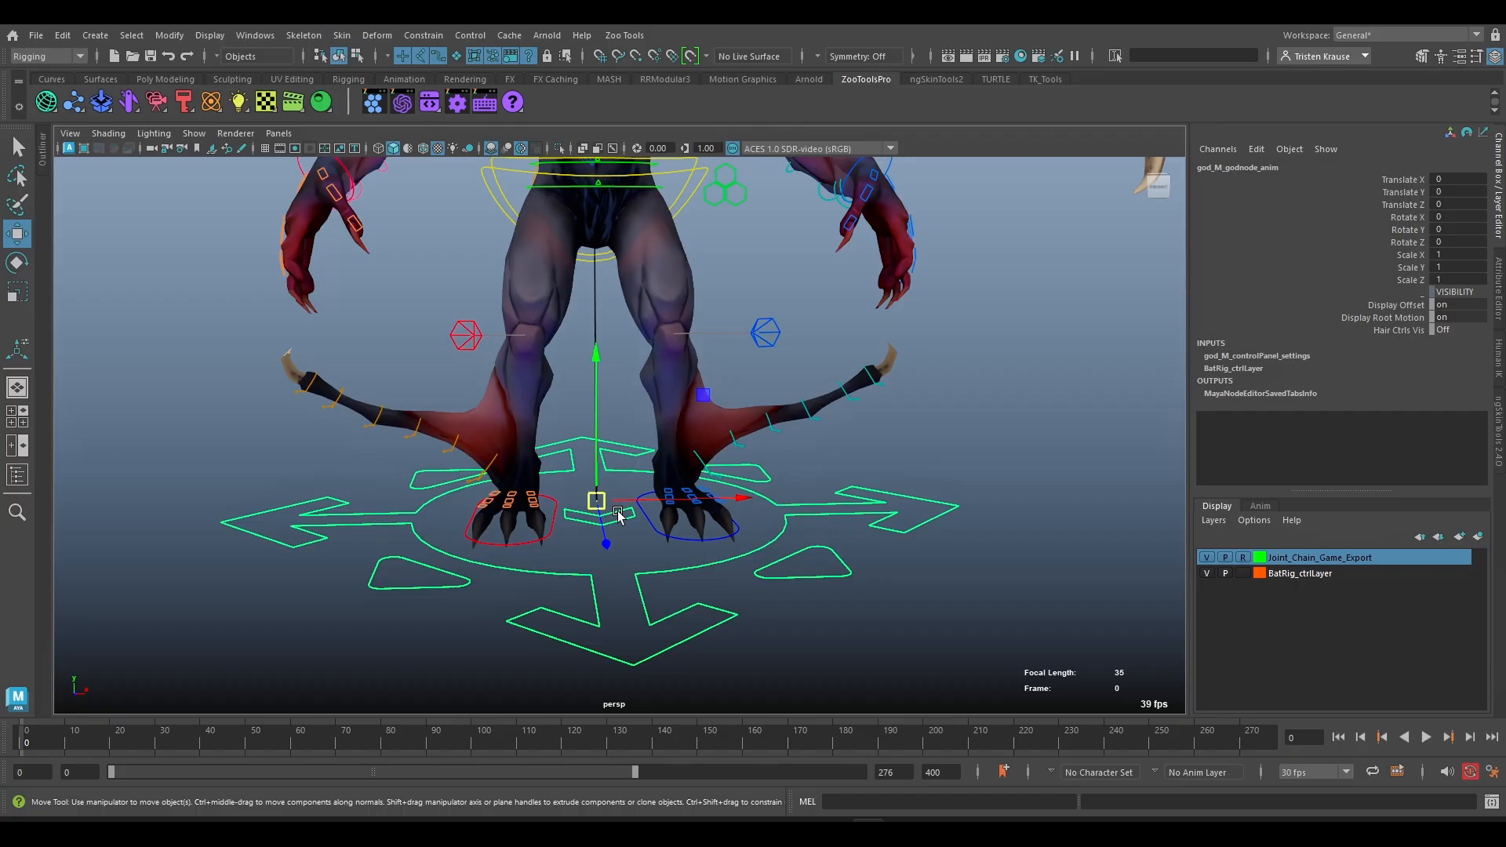
pyautogui.press('r')
pyautogui.moveTo(596, 500); pyautogui.dragTo(881, 536)
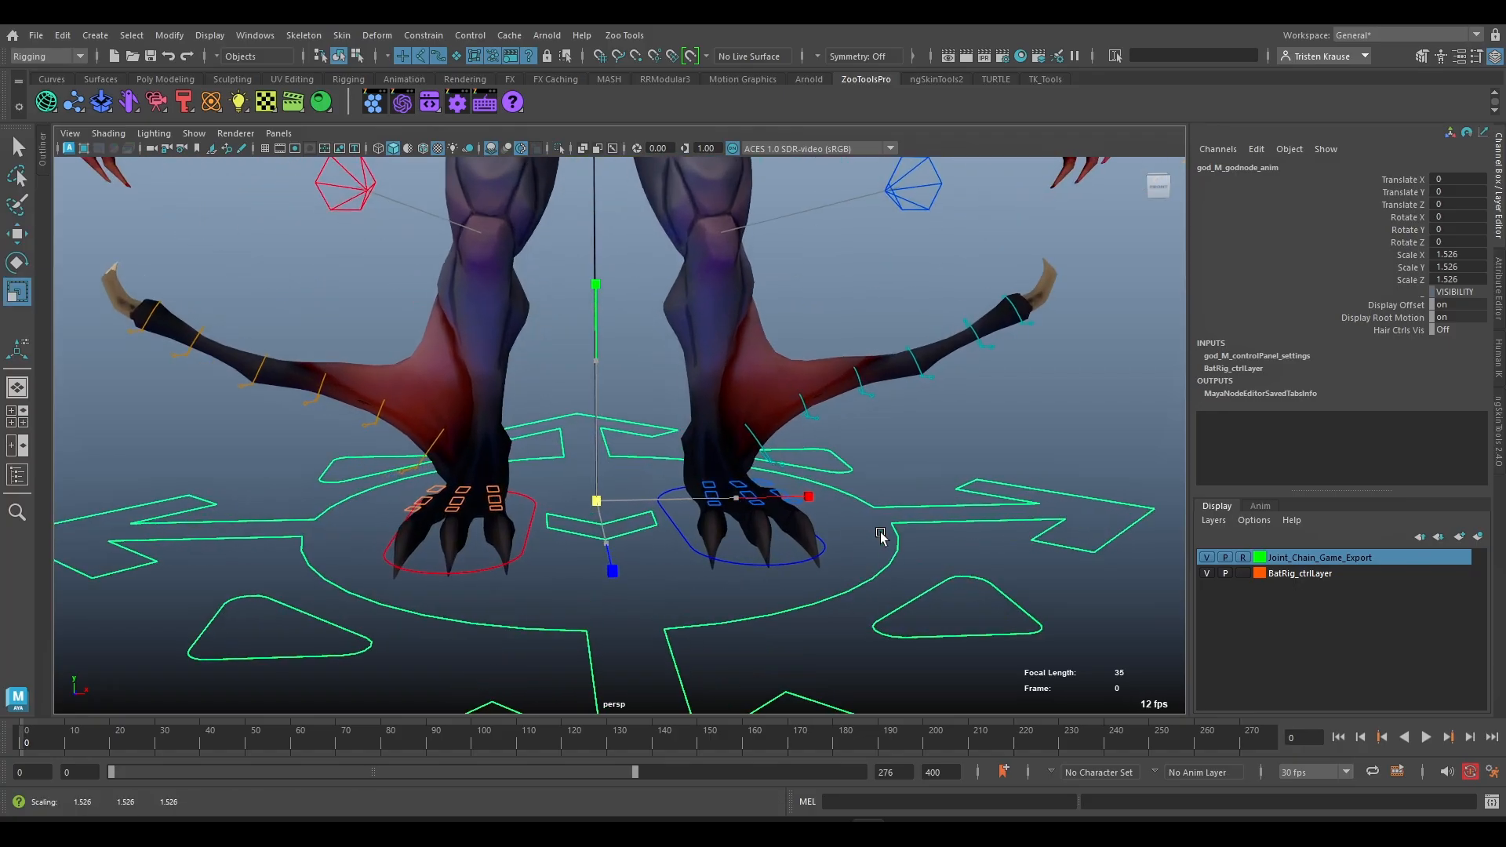
# - Try raising the god_M_offset_anim control above the ground, and undo both this move and the scaling
pyautogui.press('Down')
pyautogui.press('w')
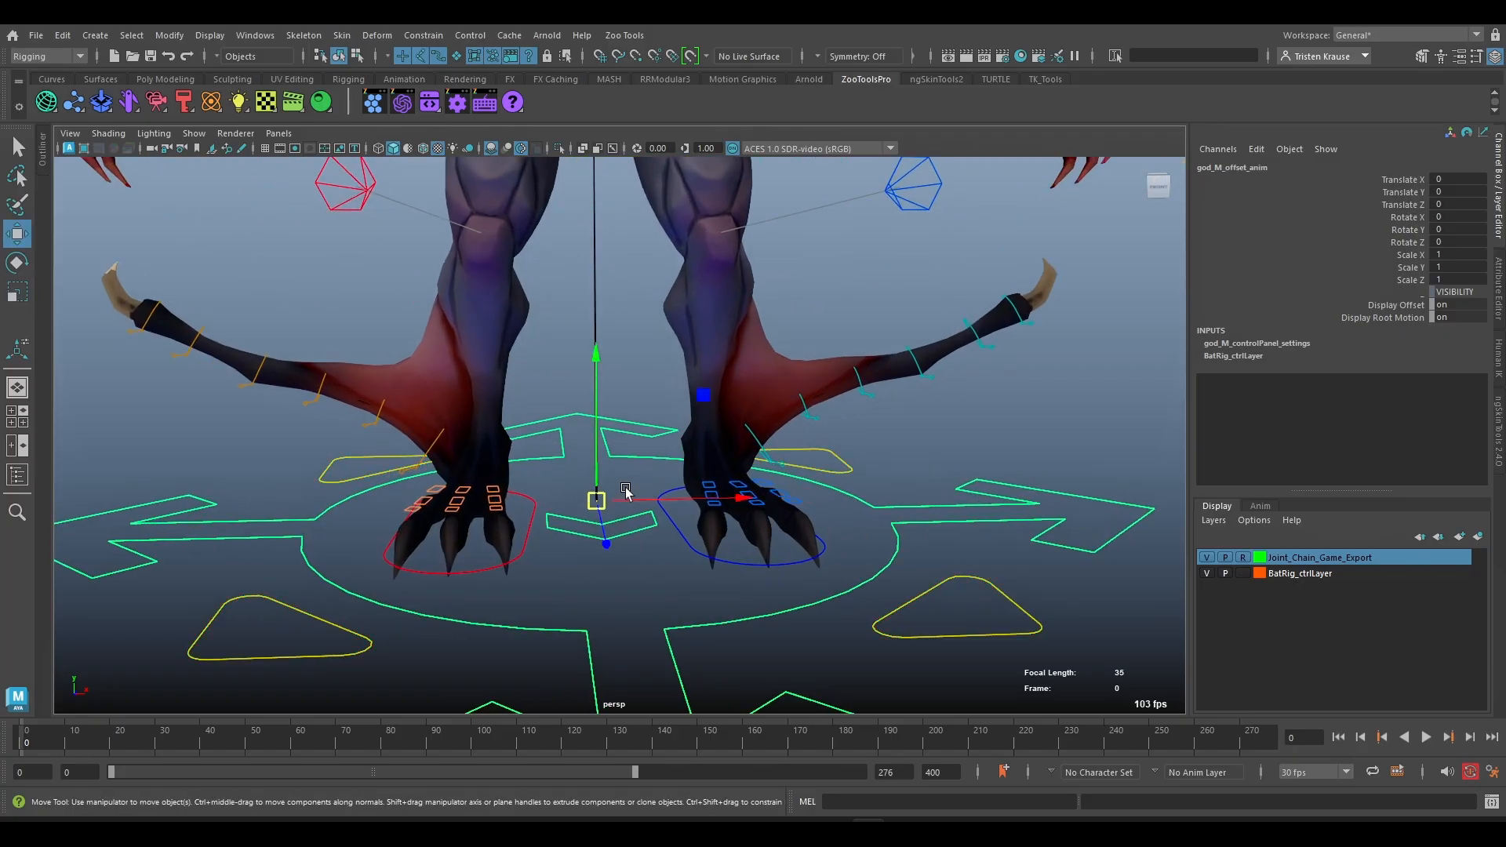
pyautogui.moveTo(596, 500); pyautogui.dragTo(563, 177)
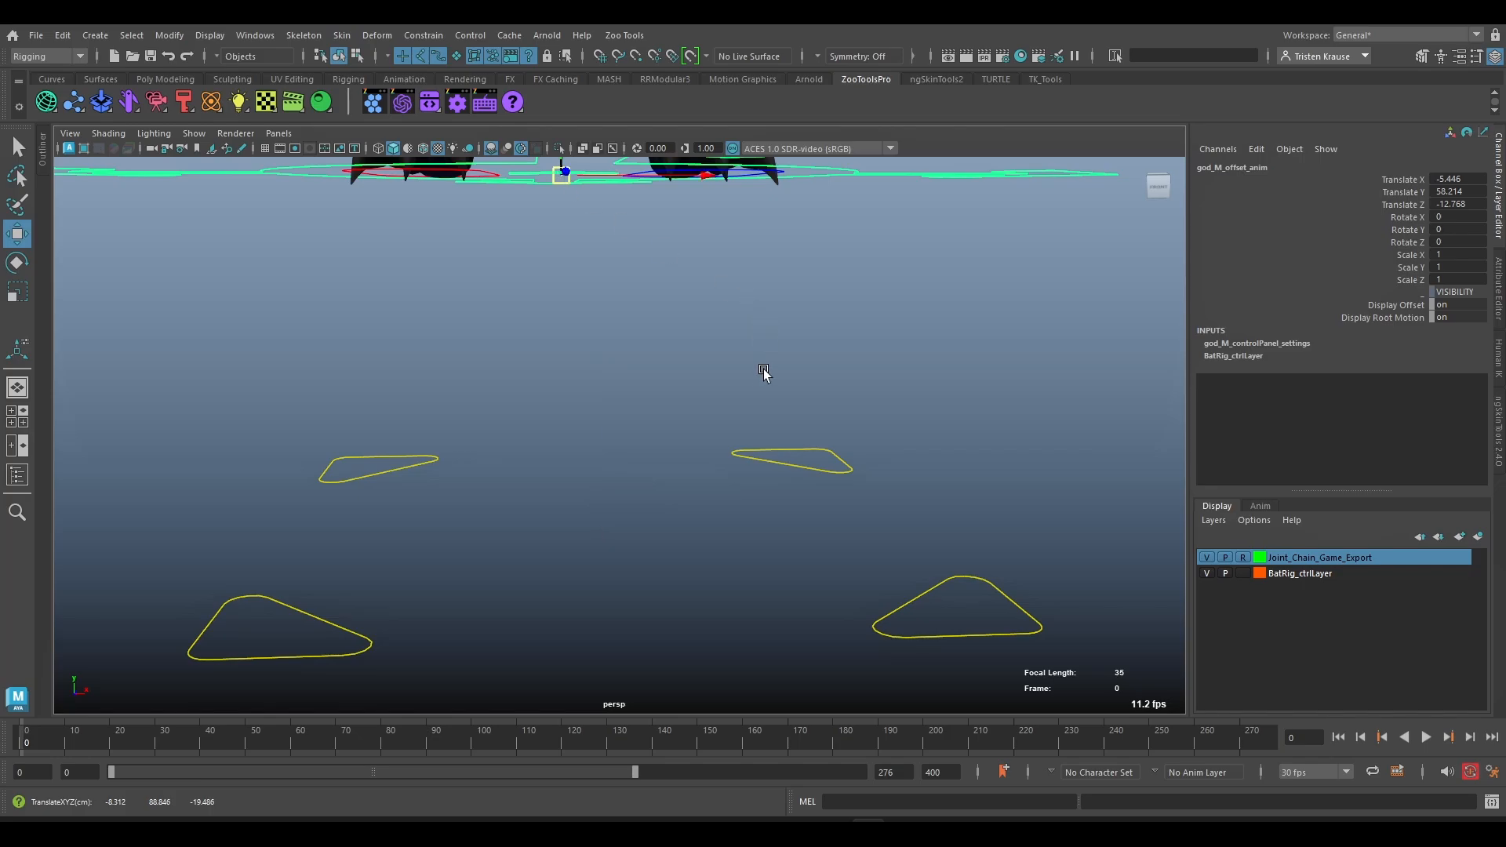
pyautogui.hotkey('ctrl', 'z')
pyautogui.hotkey('ctrl', 'z')
pyautogui.hotkey('ctrl', 'z')
pyautogui.scroll(-2, 818, 600)
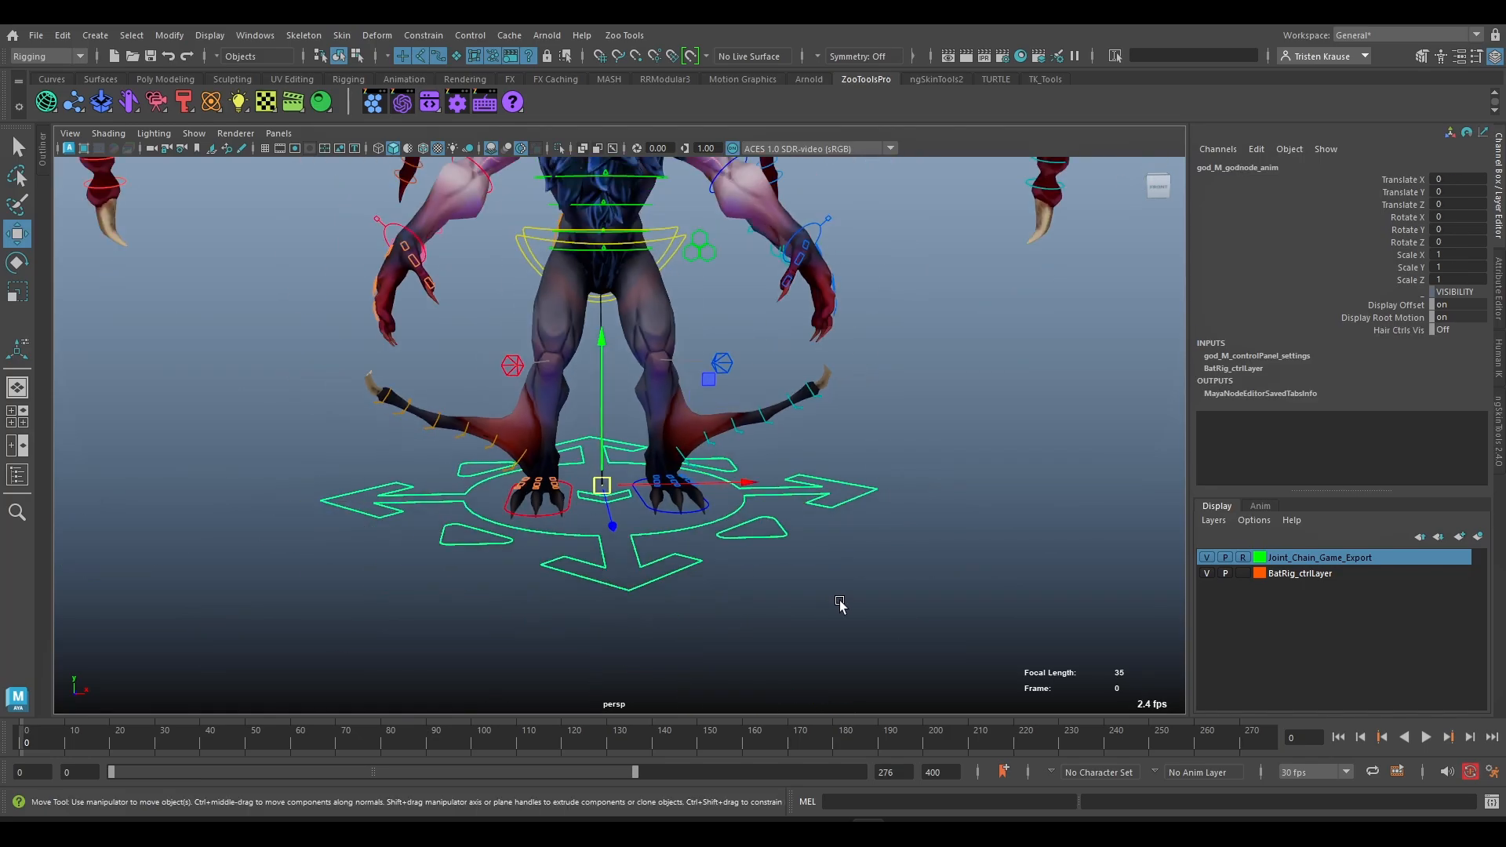
# - Try moving the god_M_rootMotion_anim control between the feet to about -22.6 in Translate X, and undo the move
pyautogui.scroll(3, 862, 615)
pyautogui.click(911, 632)
pyautogui.click(623, 522)
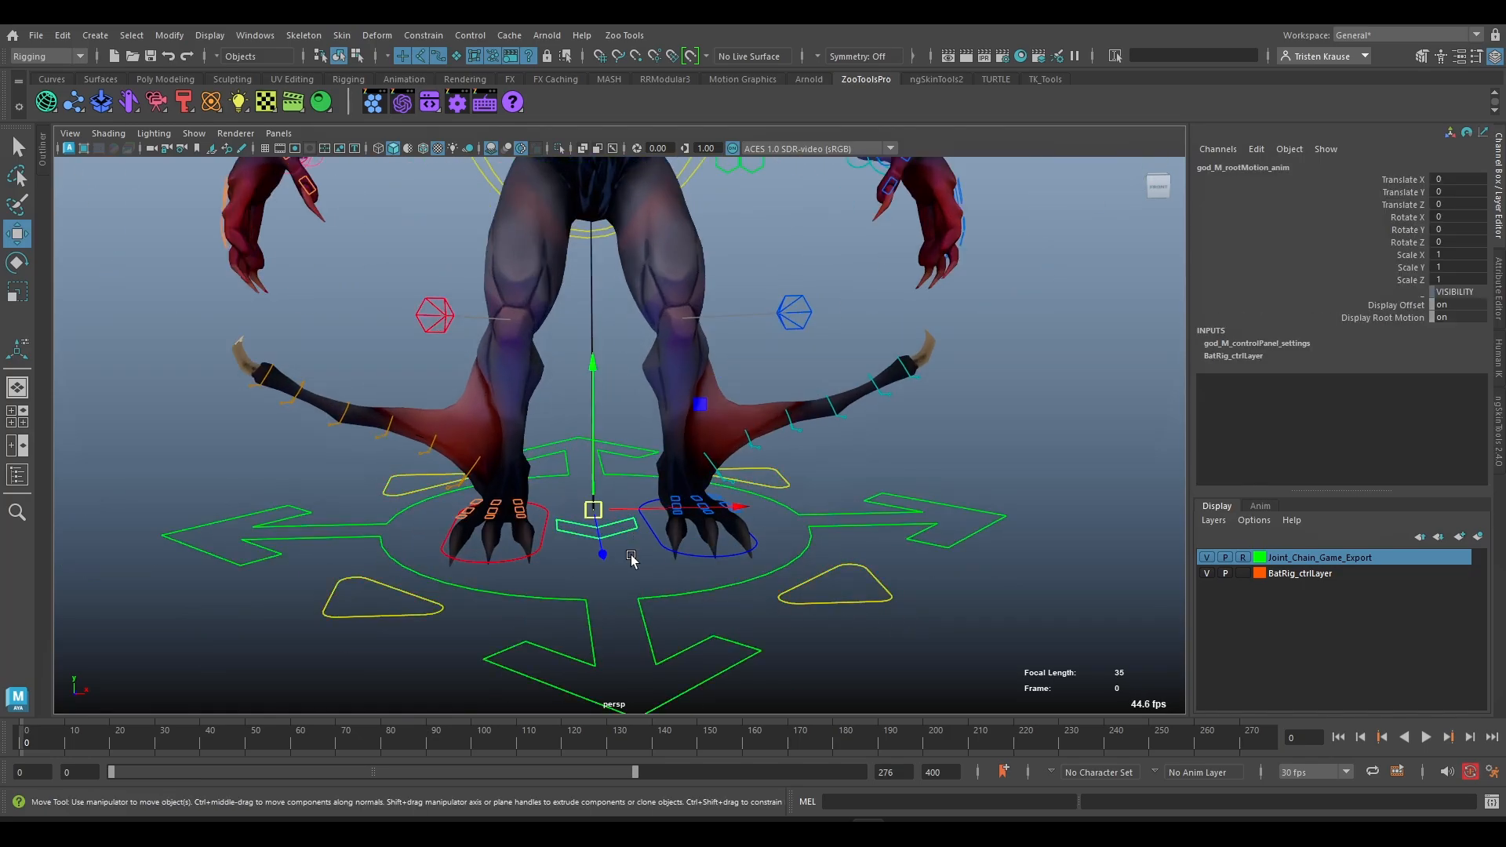
pyautogui.keyDown('alt'); pyautogui.moveTo(633, 560); pyautogui.dragTo(616, 304); pyautogui.keyUp('alt')
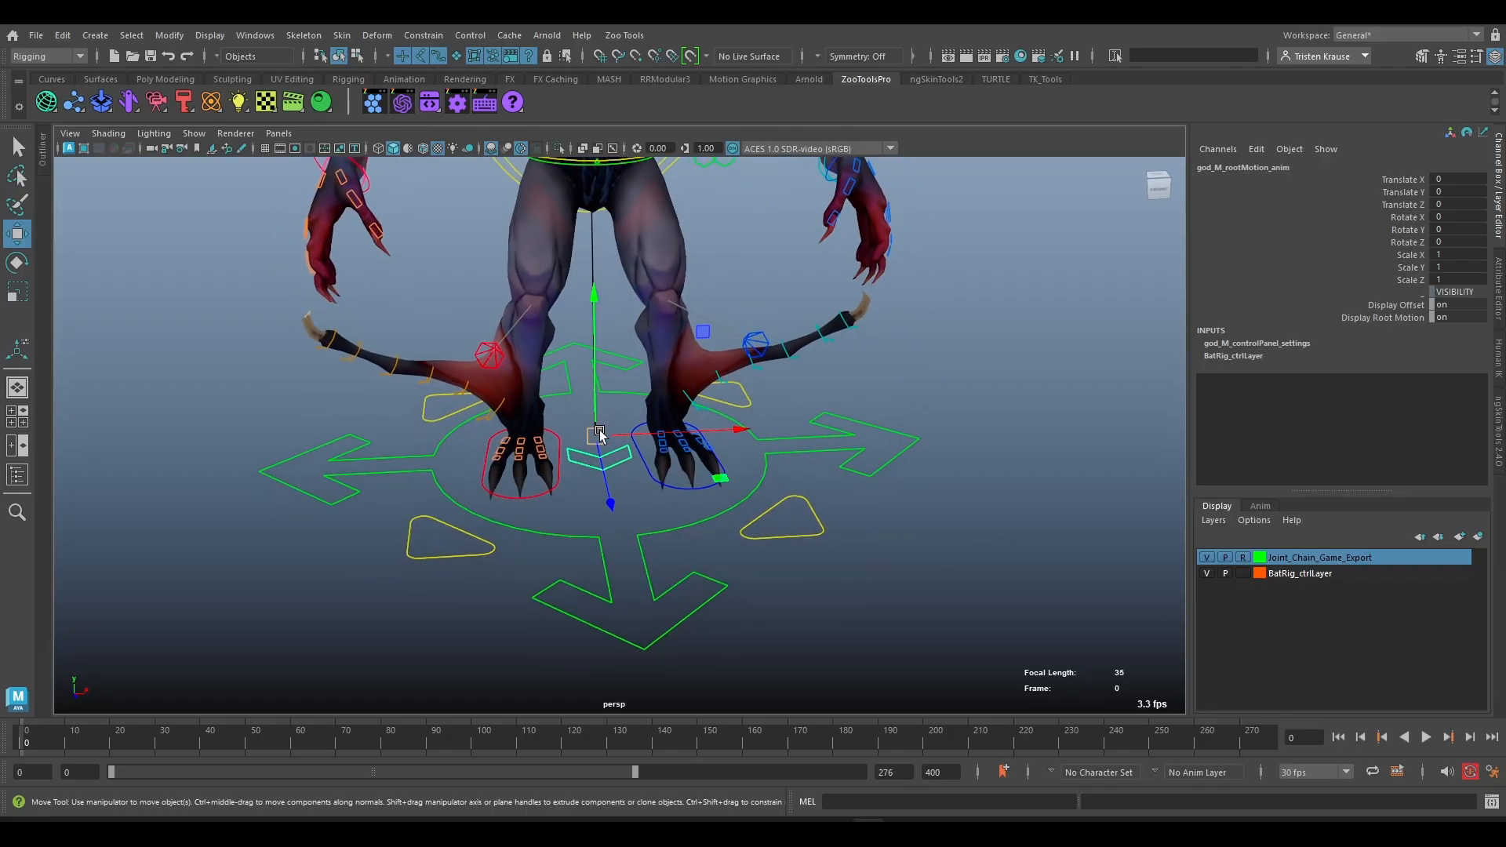
pyautogui.moveTo(596, 433); pyautogui.dragTo(624, 460)
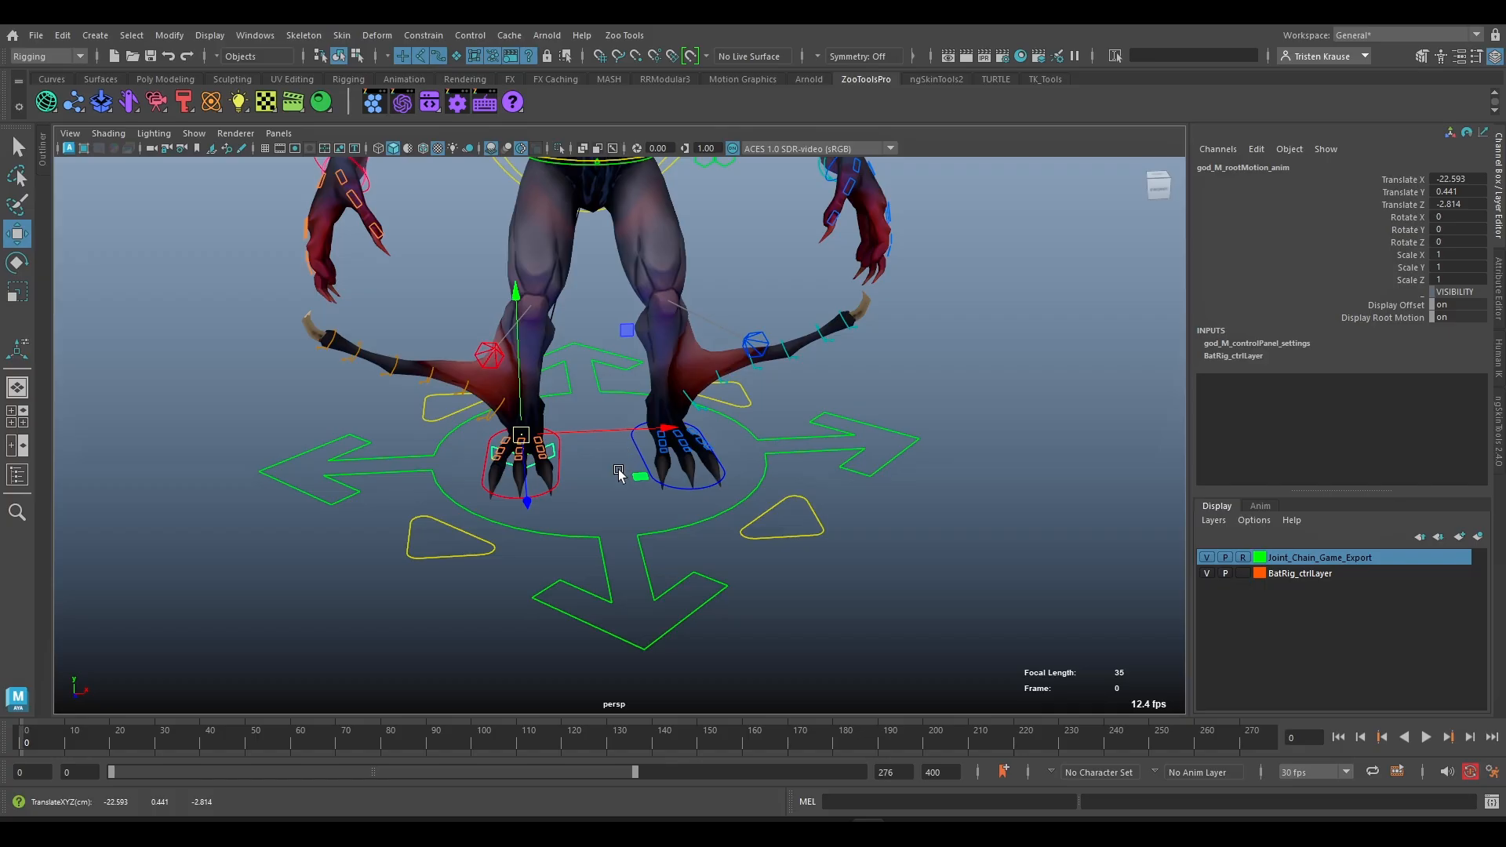
pyautogui.hotkey('ctrl', 'z')
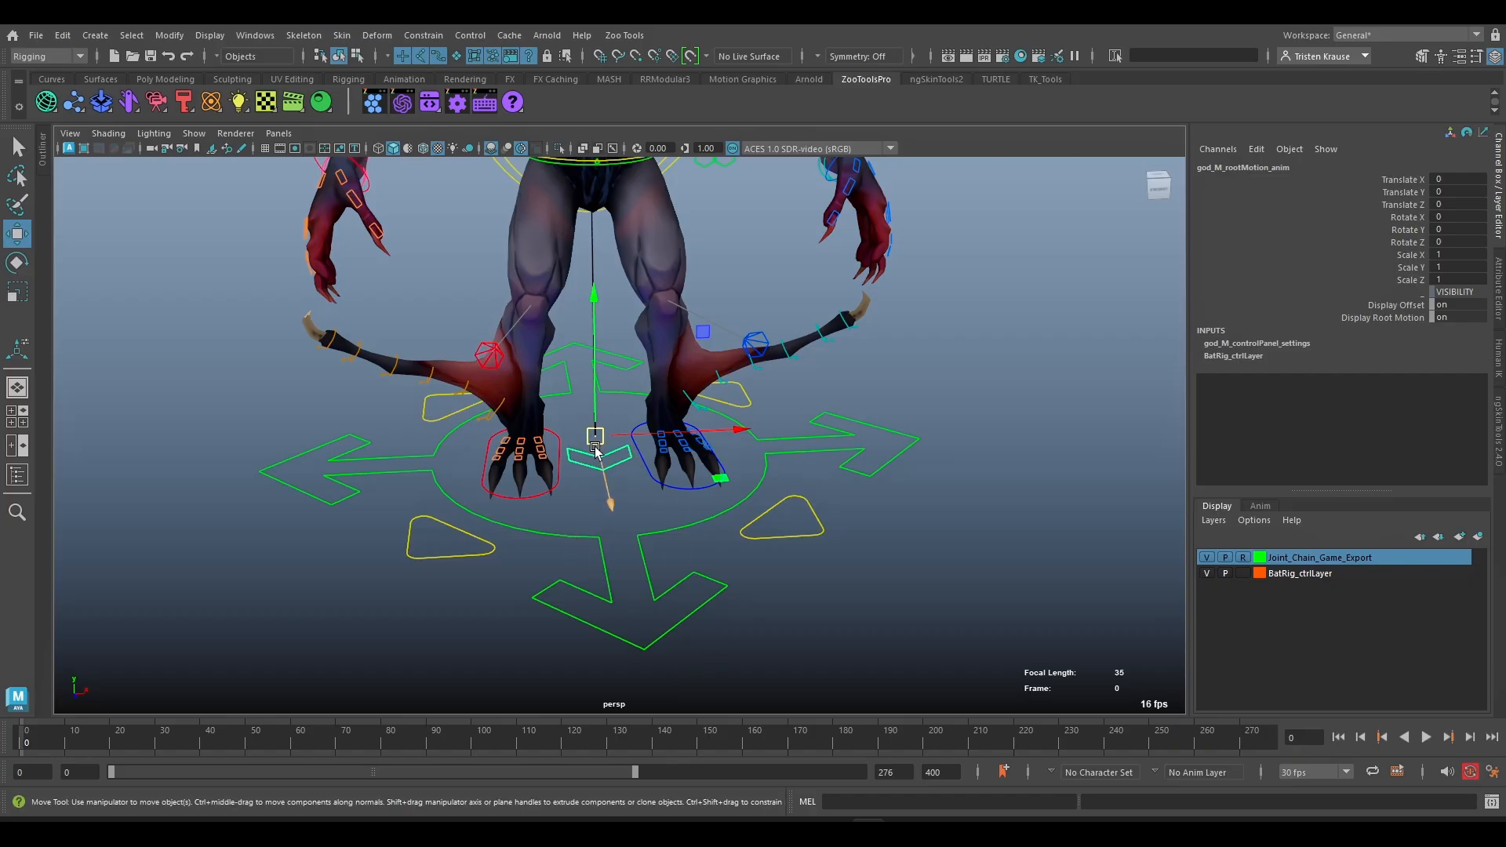
# - Temporarily hide the creature's mesh to examine the joint skeleton and its root joint, and show the mesh again
pyautogui.scroll(-3, 597, 416)
pyautogui.scroll(-2, 601, 396)
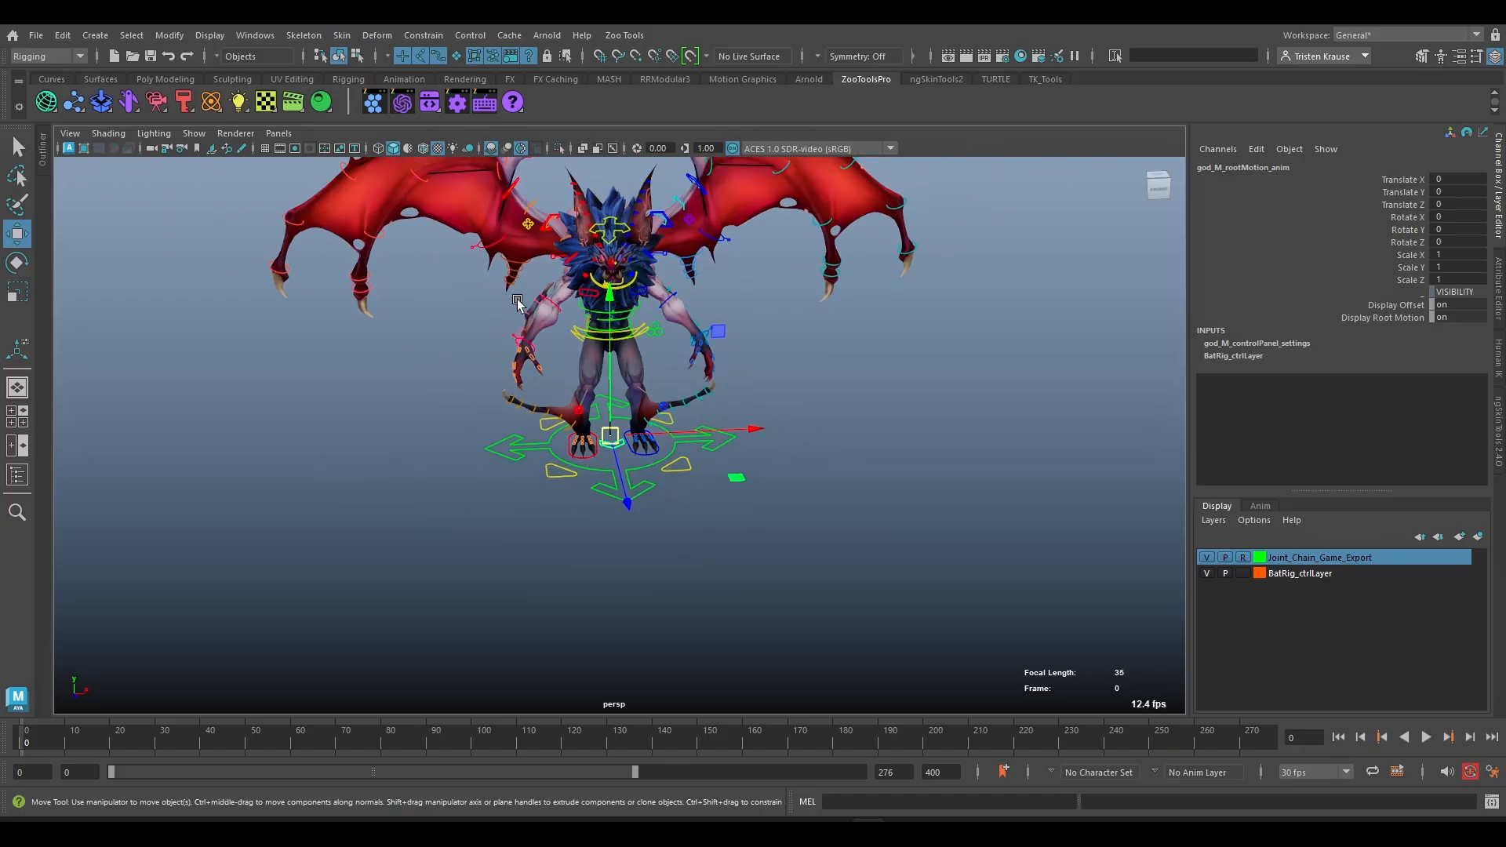
pyautogui.scroll(2, 643, 337)
pyautogui.hotkey('alt', '1')
pyautogui.keyDown('alt'); pyautogui.moveTo(643, 337); pyautogui.dragTo(669, 502, button='middle'); pyautogui.keyUp('alt')
pyautogui.keyDown('alt'); pyautogui.moveTo(669, 502); pyautogui.dragTo(669, 471); pyautogui.keyUp('alt')
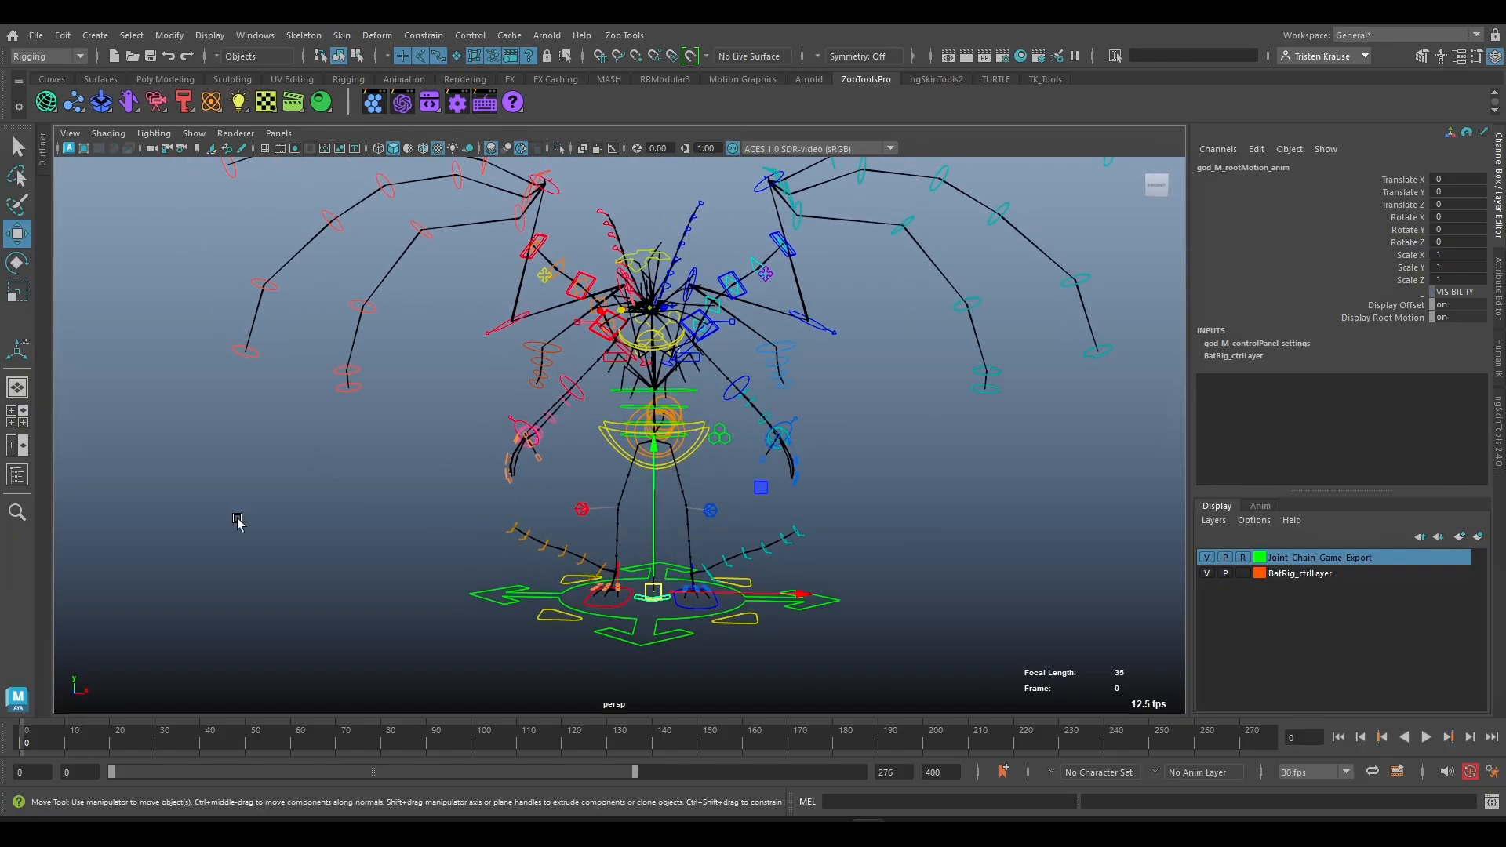
pyautogui.keyDown('alt'); pyautogui.moveTo(545, 387); pyautogui.dragTo(675, 541); pyautogui.keyUp('alt')
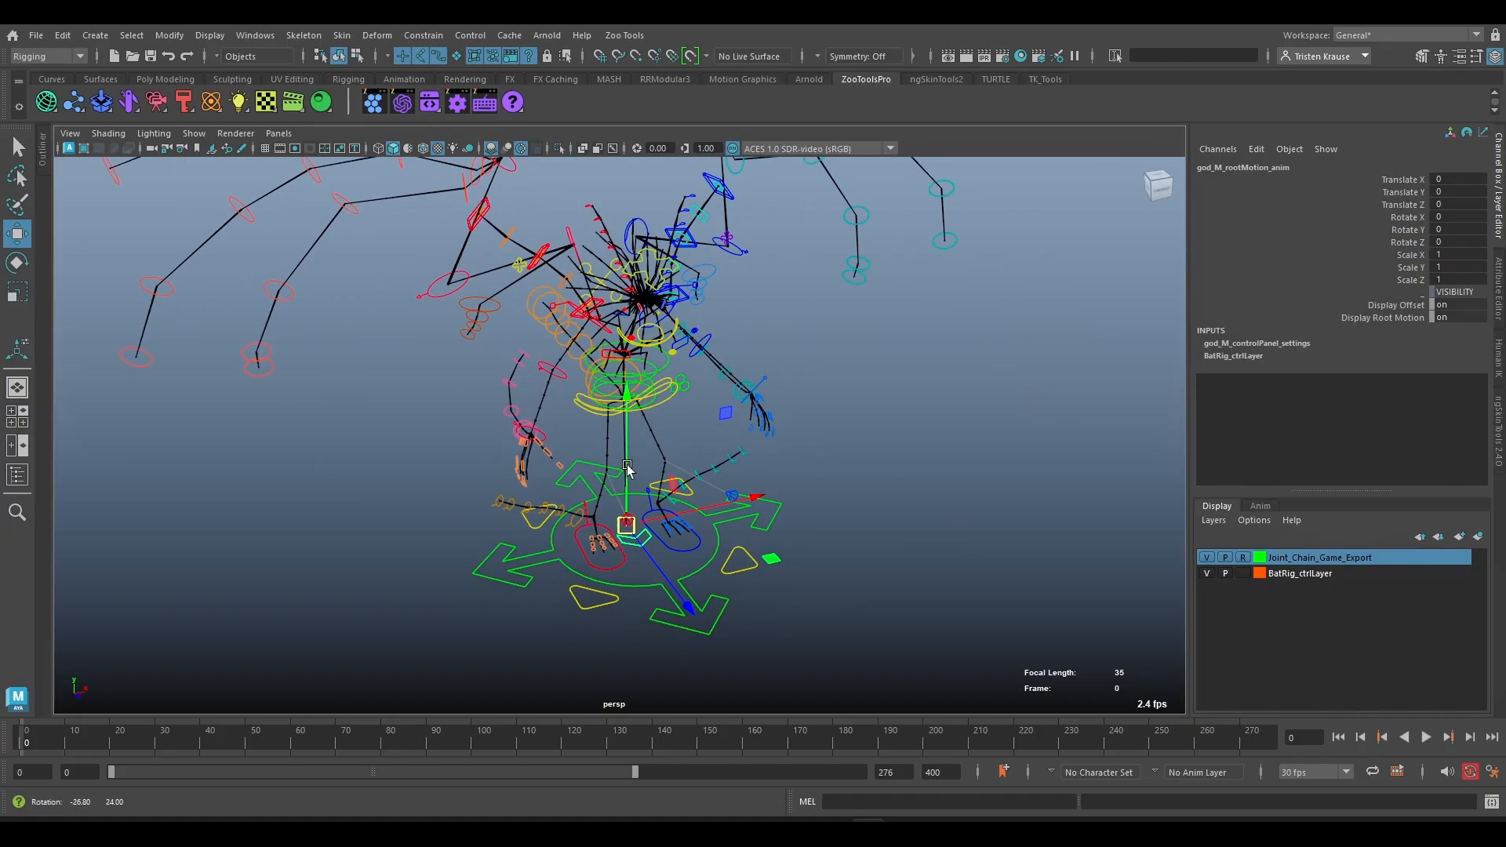
pyautogui.keyDown('alt'); pyautogui.moveTo(675, 541); pyautogui.dragTo(646, 456, button='middle'); pyautogui.keyUp('alt')
pyautogui.scroll(3, 646, 456)
pyautogui.hotkey('alt', '1')
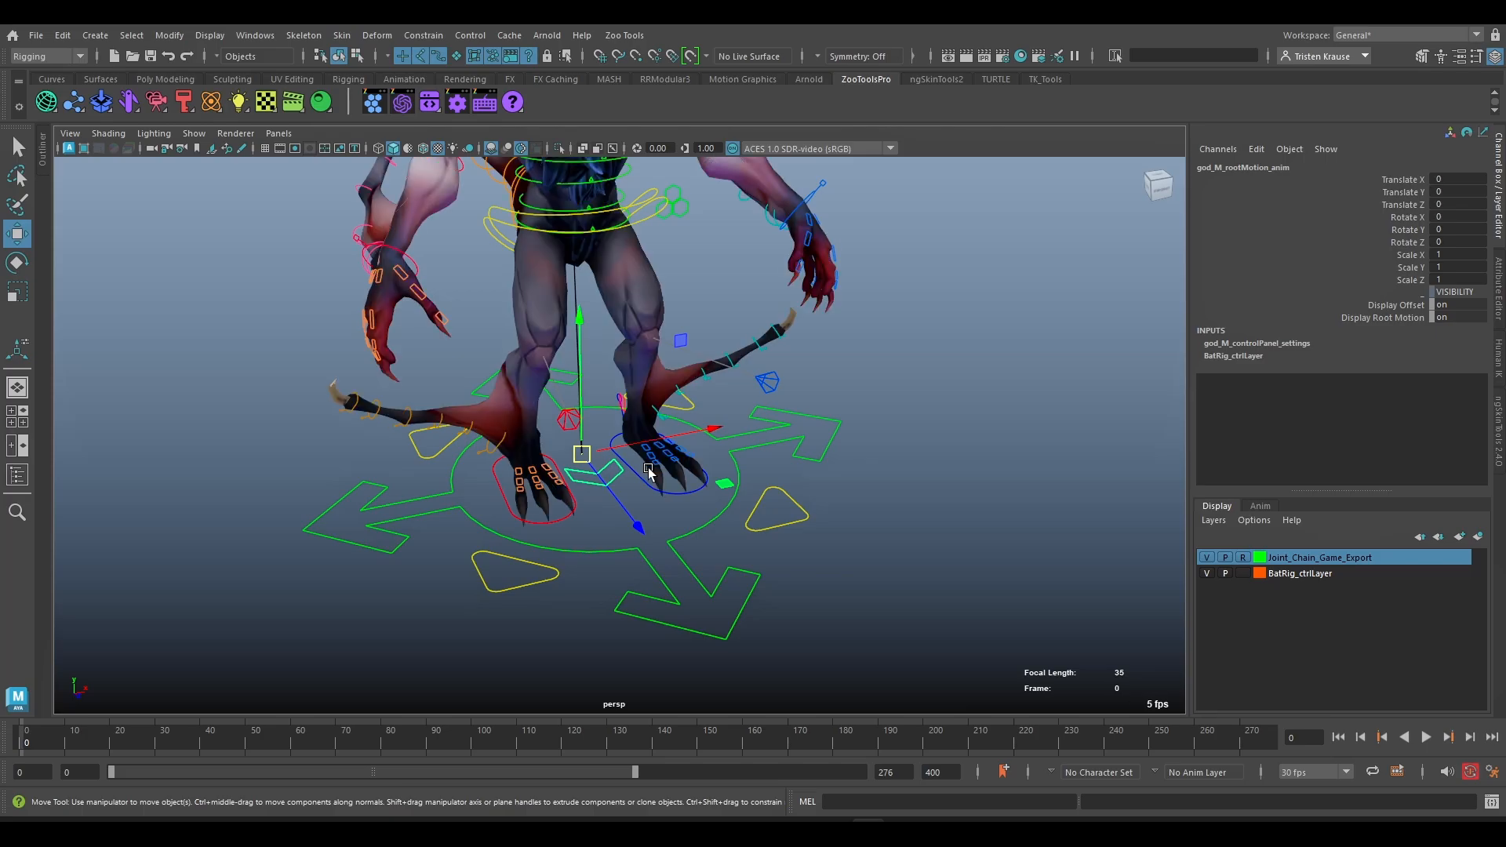
pyautogui.keyDown('alt'); pyautogui.moveTo(812, 436); pyautogui.dragTo(494, 196); pyautogui.keyUp('alt')
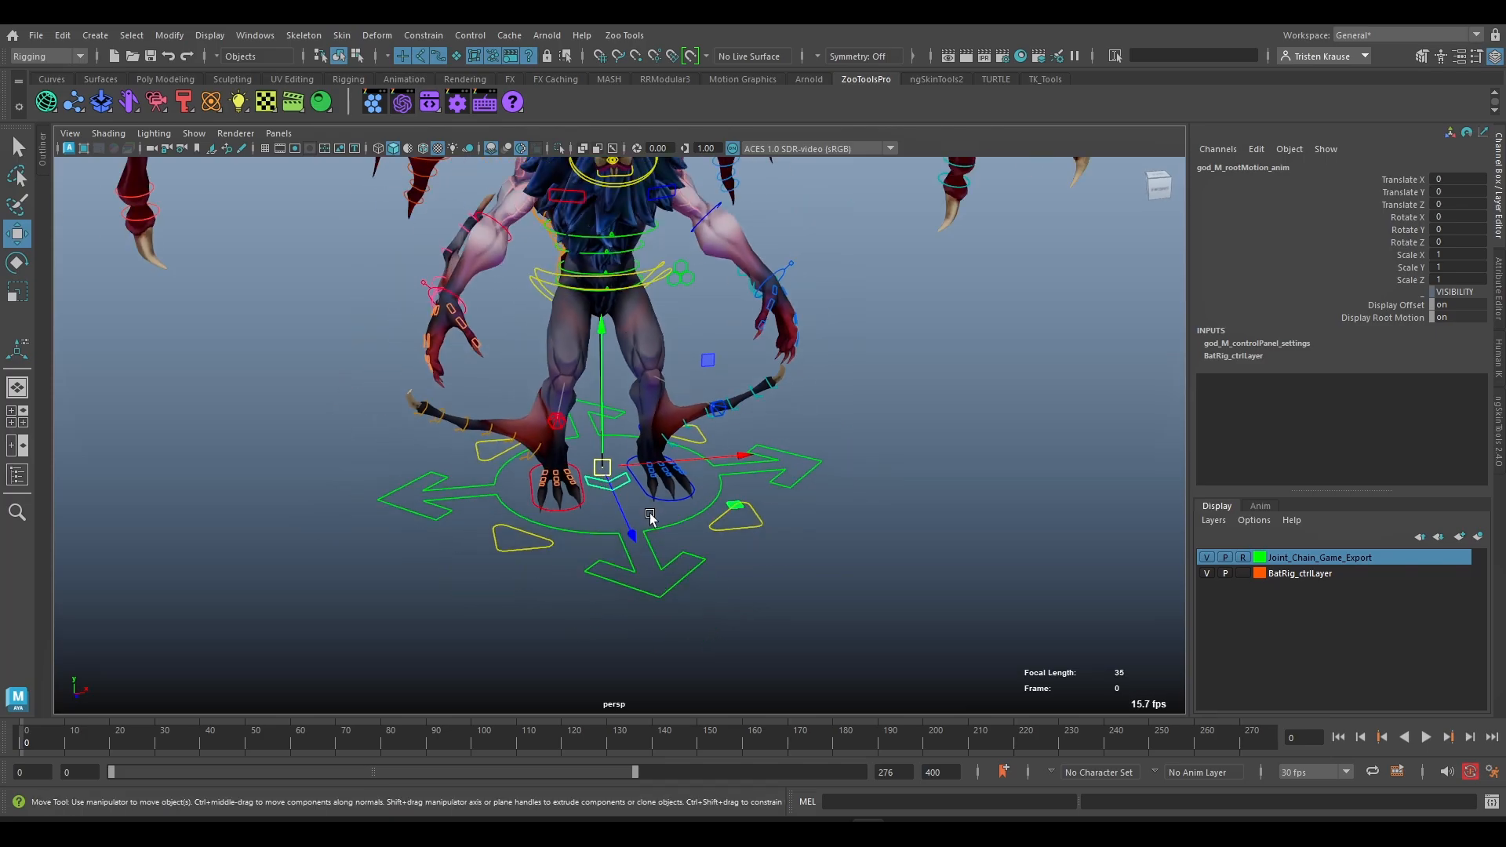
pyautogui.scroll(-5, 905, 455)
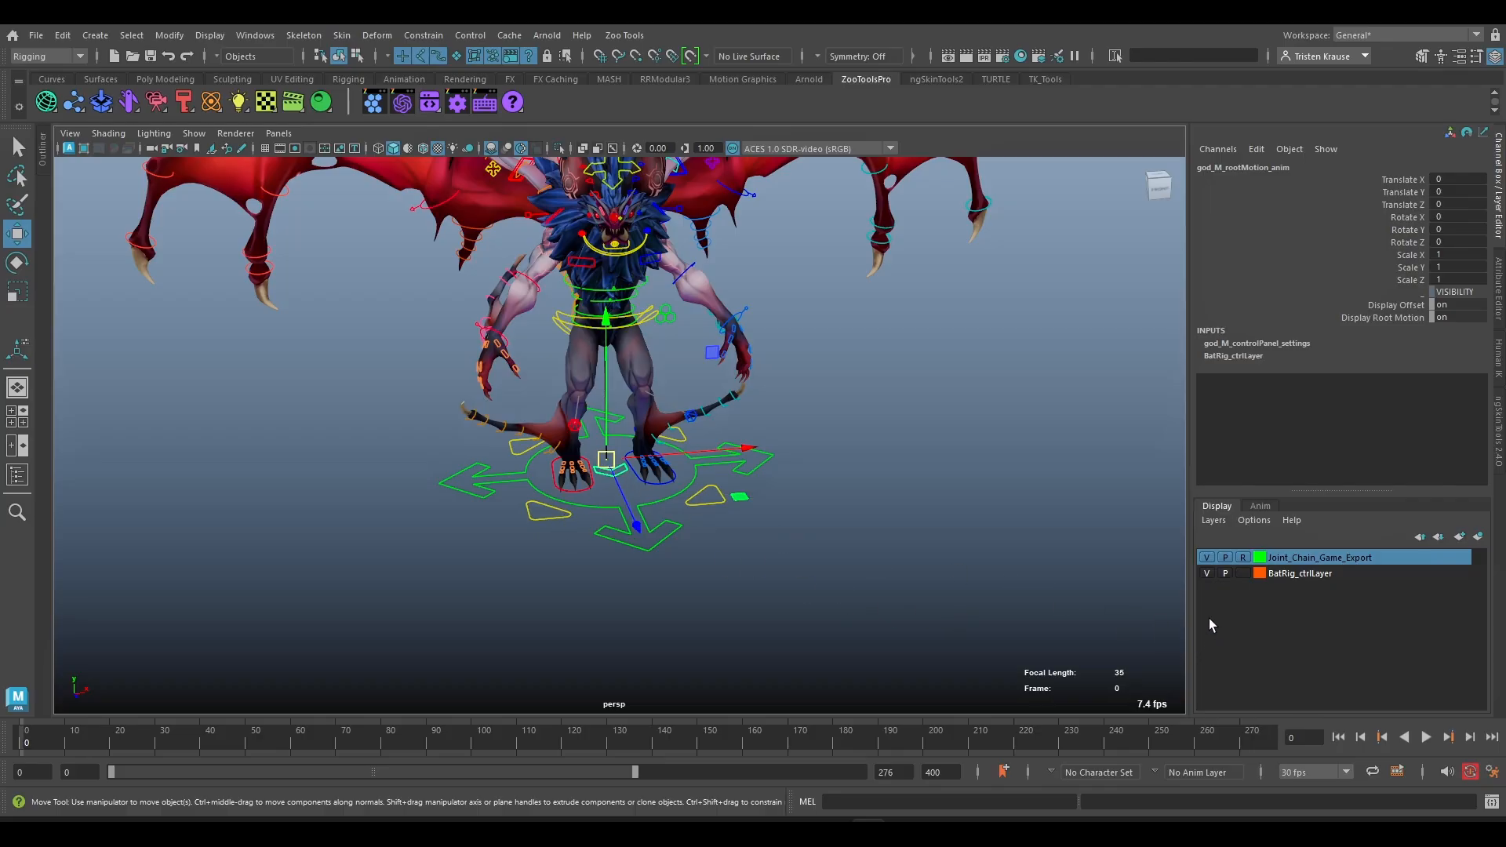
pyautogui.scroll(-5, 840, 538)
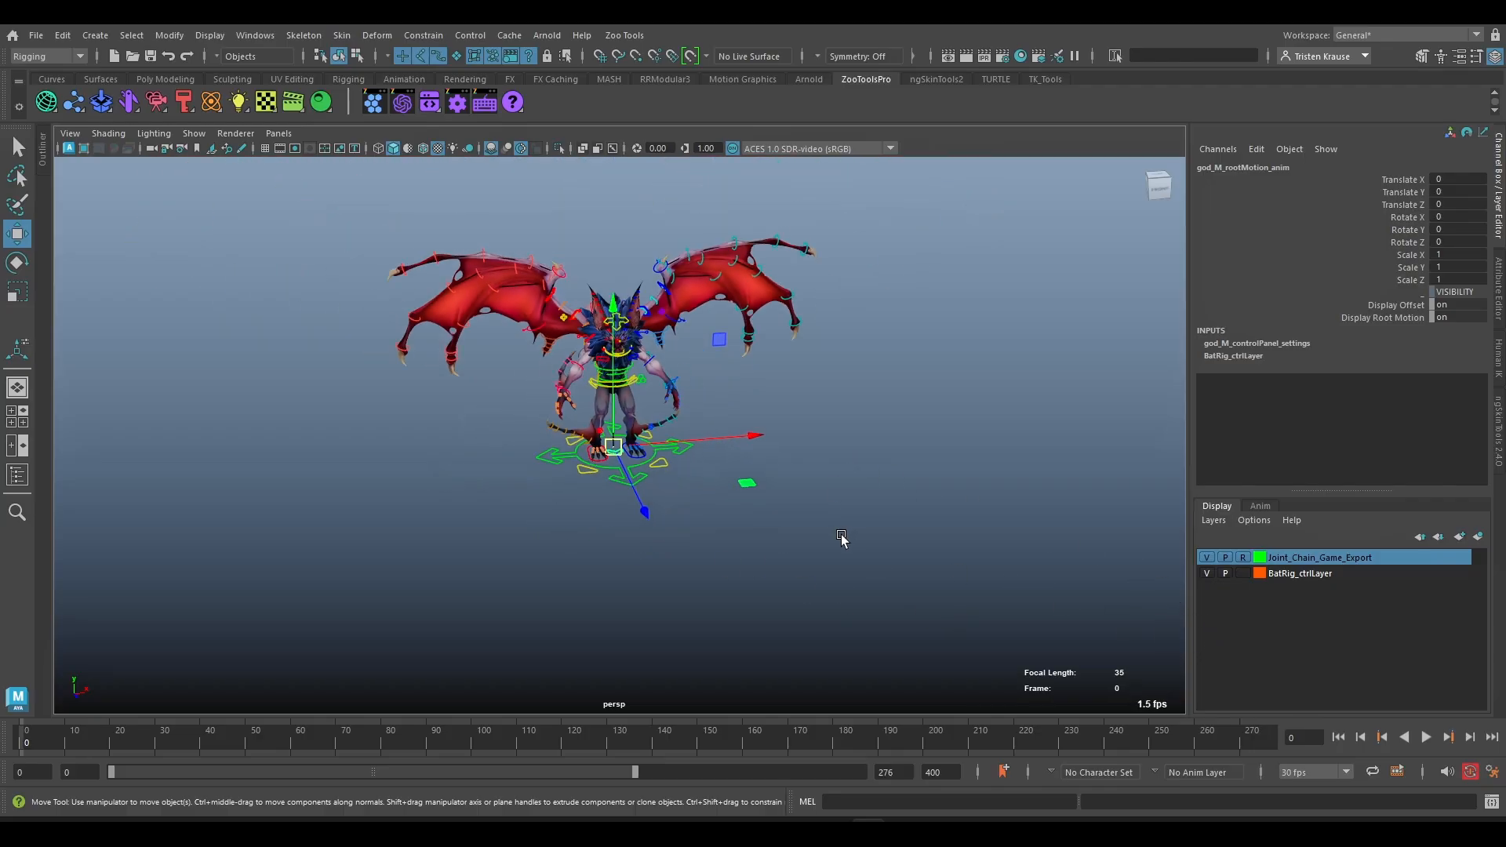
pyautogui.scroll(5, 840, 538)
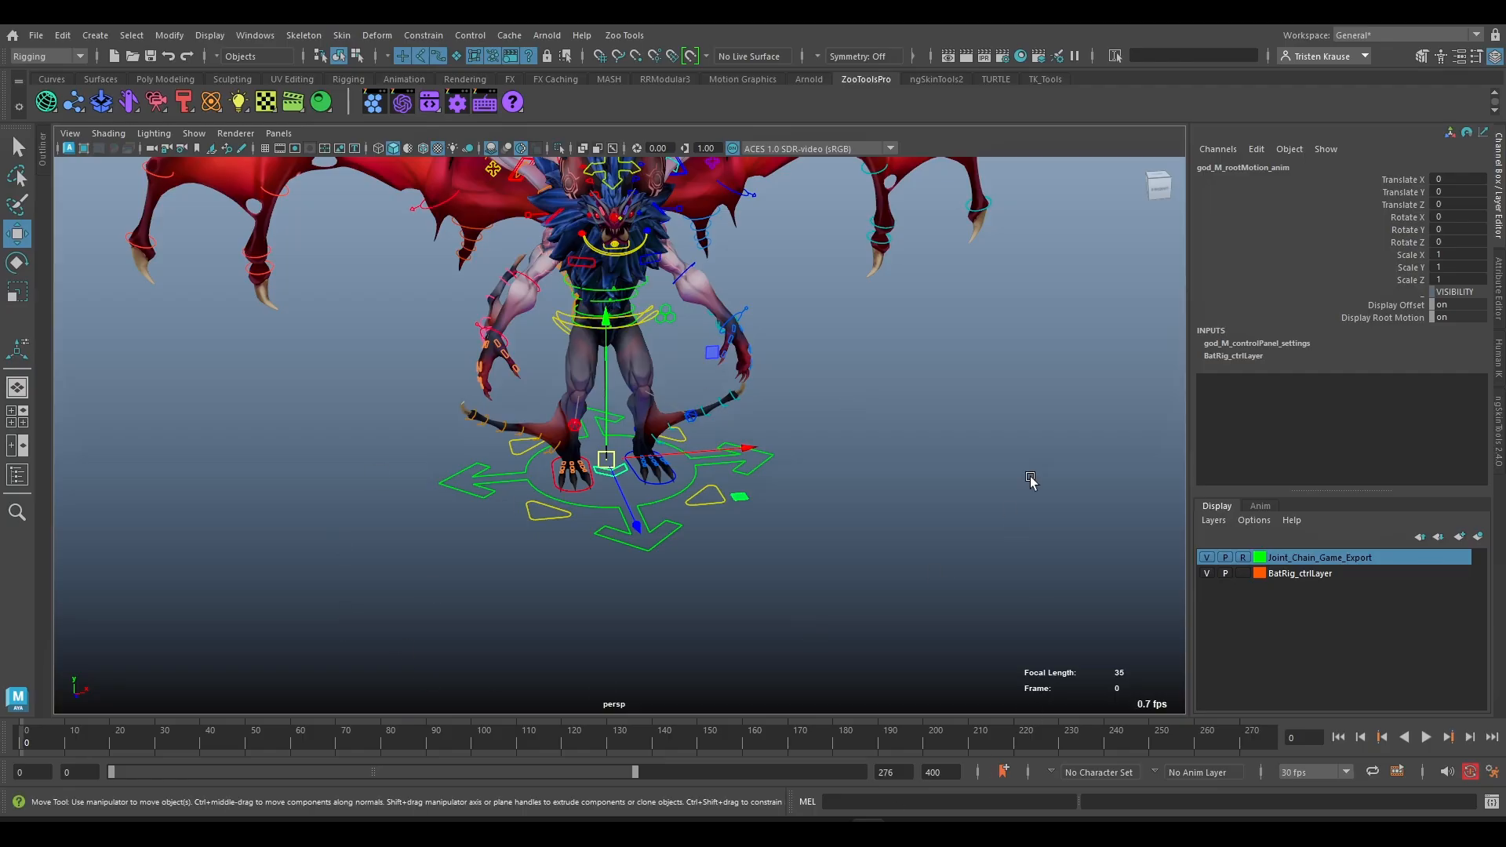
pyautogui.scroll(4, 824, 609)
pyautogui.keyDown('alt'); pyautogui.moveTo(646, 574); pyautogui.dragTo(622, 480); pyautogui.keyUp('alt')
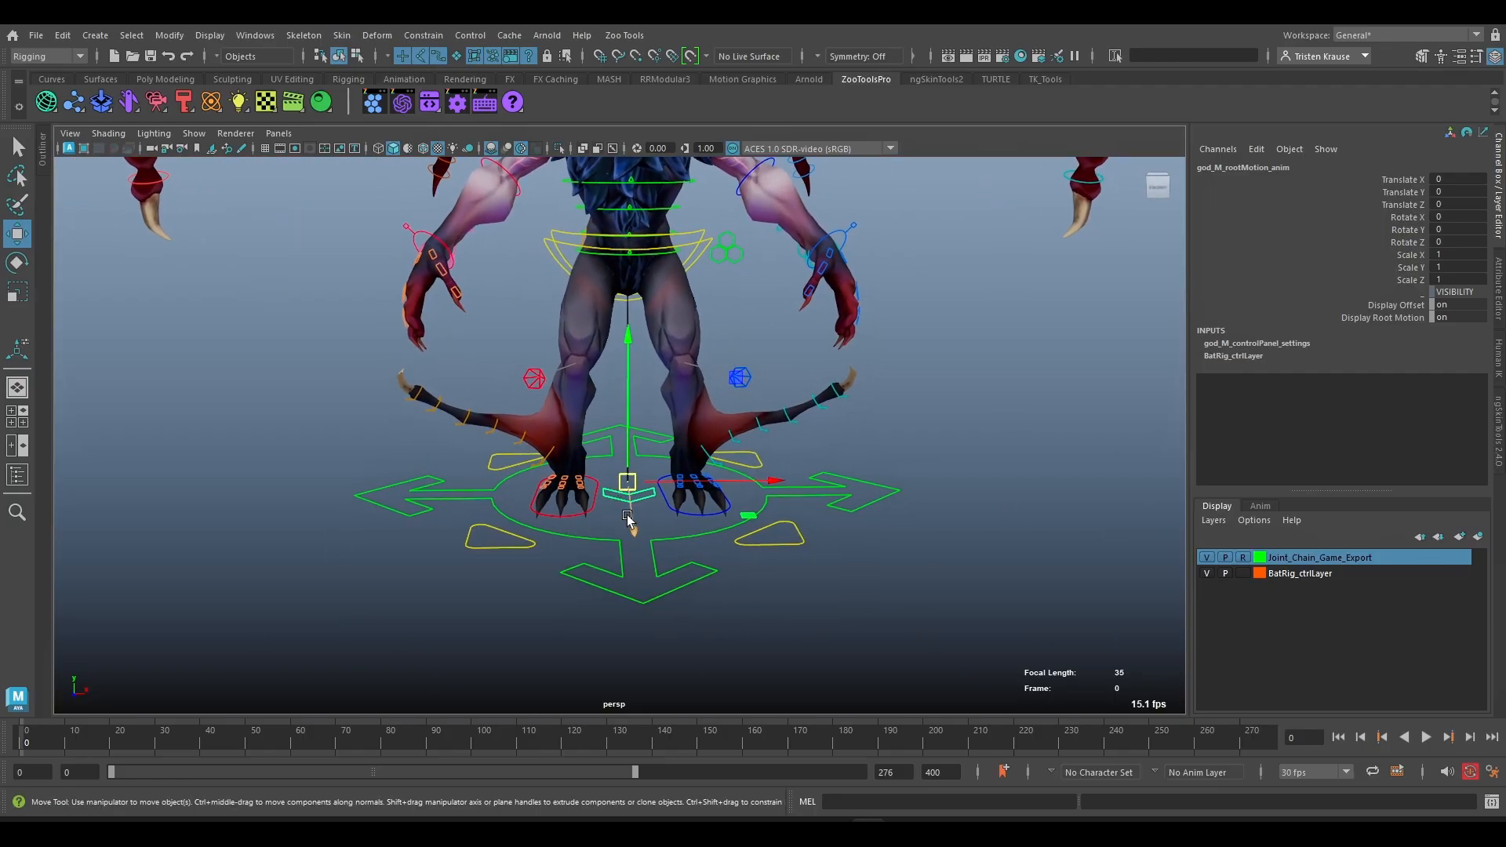
# - Turn on Hair Ctrls Vis for the god_M_godnode_anim ground control
pyautogui.scroll(3, 716, 628)
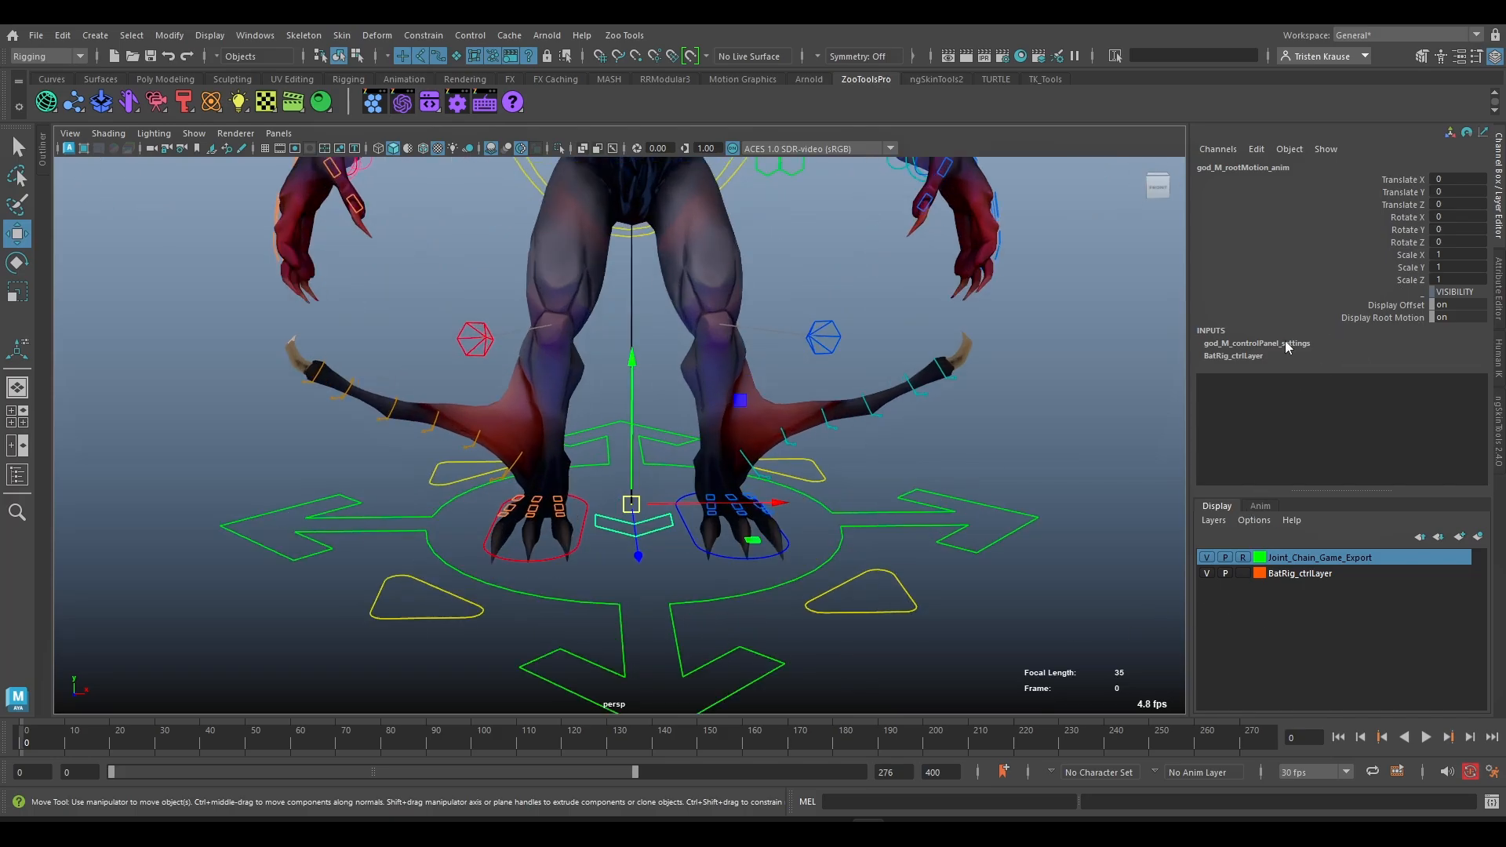
pyautogui.click(878, 600)
pyautogui.click(1415, 330)
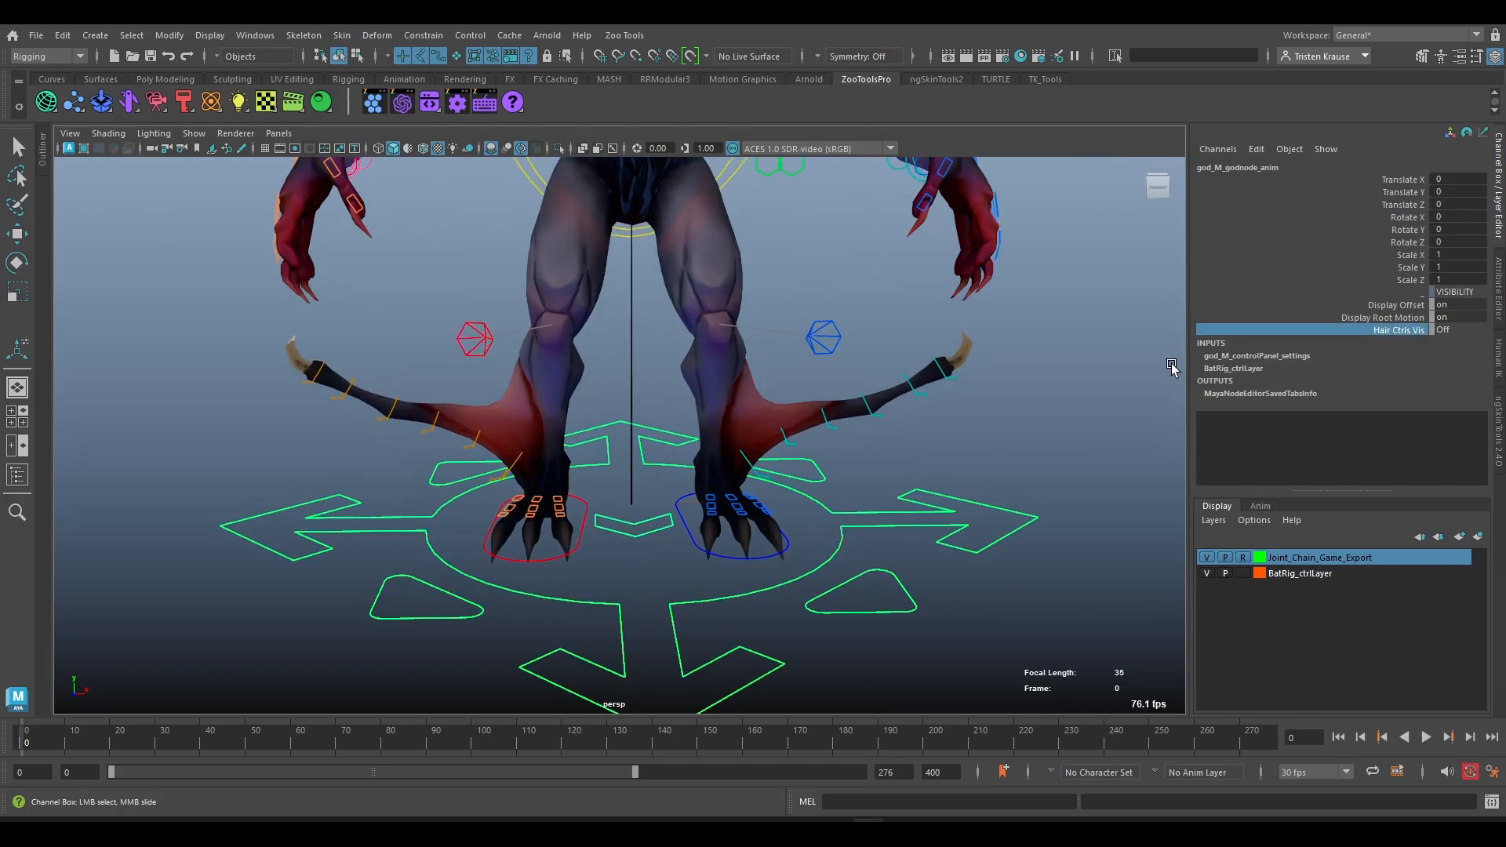
pyautogui.keyDown('alt'); pyautogui.moveTo(955, 399); pyautogui.dragTo(837, 525, button='right'); pyautogui.keyUp('alt')
pyautogui.moveTo(811, 512); pyautogui.dragTo(901, 548, button='middle')
pyautogui.keyDown('alt'); pyautogui.moveTo(840, 406); pyautogui.dragTo(871, 539, button='middle'); pyautogui.keyUp('alt')
pyautogui.keyDown('alt'); pyautogui.moveTo(871, 541); pyautogui.dragTo(948, 538); pyautogui.keyUp('alt')
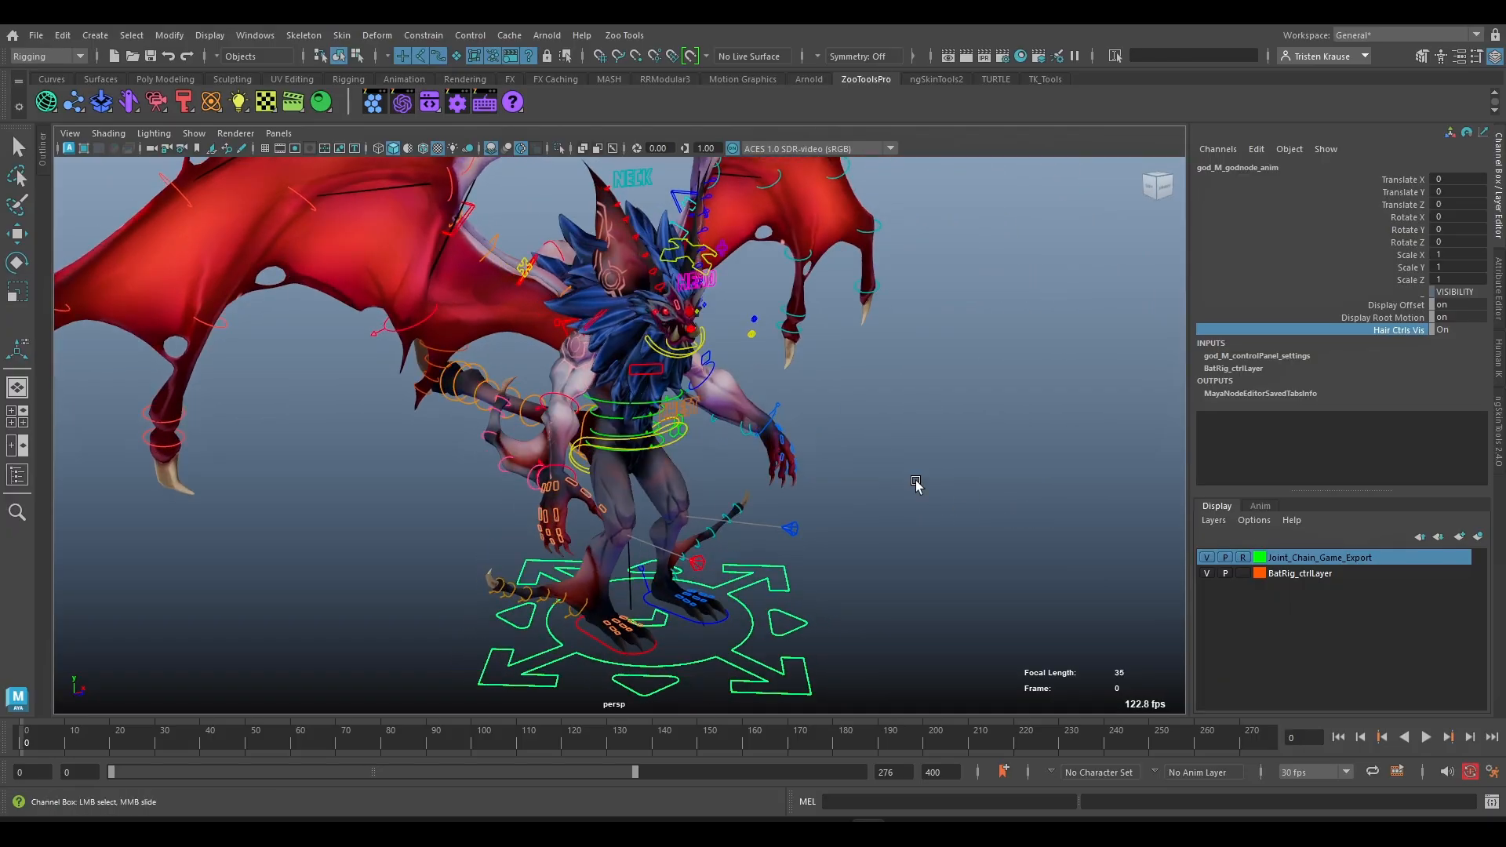
# - Turn on Hair Ctrl Vis for the NECK, HEAD and CHEST text controls together
pyautogui.scroll(4, 918, 487)
pyautogui.click(734, 388)
pyautogui.keyDown('alt'); pyautogui.moveTo(770, 385); pyautogui.dragTo(750, 508, button='middle'); pyautogui.keyUp('alt')
pyautogui.keyDown('alt'); pyautogui.moveTo(750, 507); pyautogui.dragTo(749, 438); pyautogui.keyUp('alt')
pyautogui.keyDown('shift'); pyautogui.click(706, 304); pyautogui.keyUp('shift')
pyautogui.keyDown('shift'); pyautogui.click(627, 285); pyautogui.keyUp('shift')
pyautogui.keyDown('alt'); pyautogui.moveTo(749, 438); pyautogui.dragTo(726, 374, button='middle'); pyautogui.keyUp('alt')
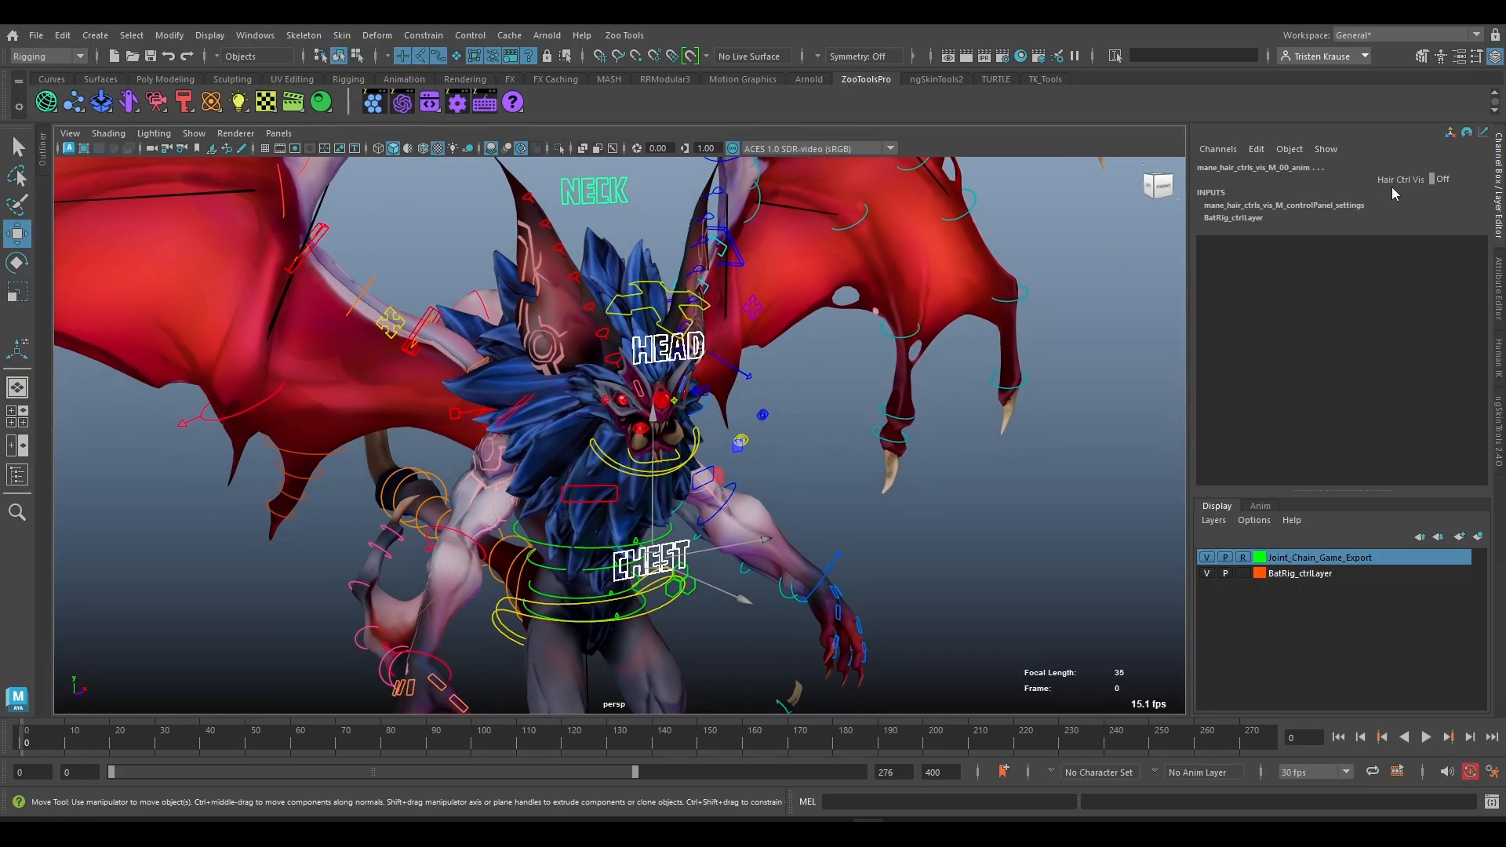
pyautogui.click(1397, 180)
pyautogui.keyDown('alt'); pyautogui.moveTo(710, 490); pyautogui.dragTo(749, 471); pyautogui.keyUp('alt')
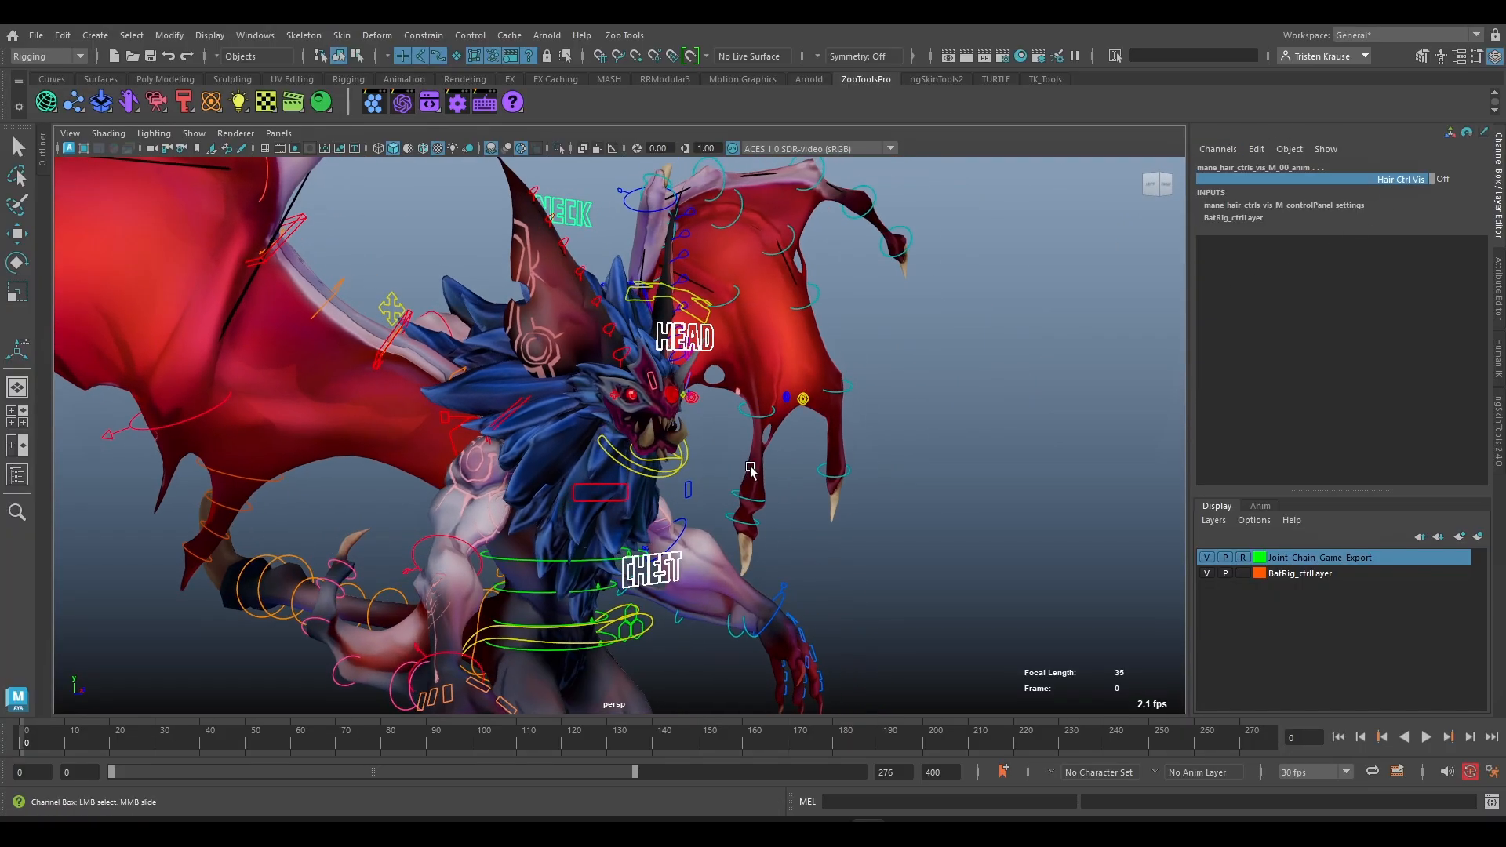
pyautogui.moveTo(749, 470); pyautogui.dragTo(813, 520, button='middle')
pyautogui.keyDown('alt'); pyautogui.moveTo(443, 369); pyautogui.dragTo(387, 319); pyautogui.keyUp('alt')
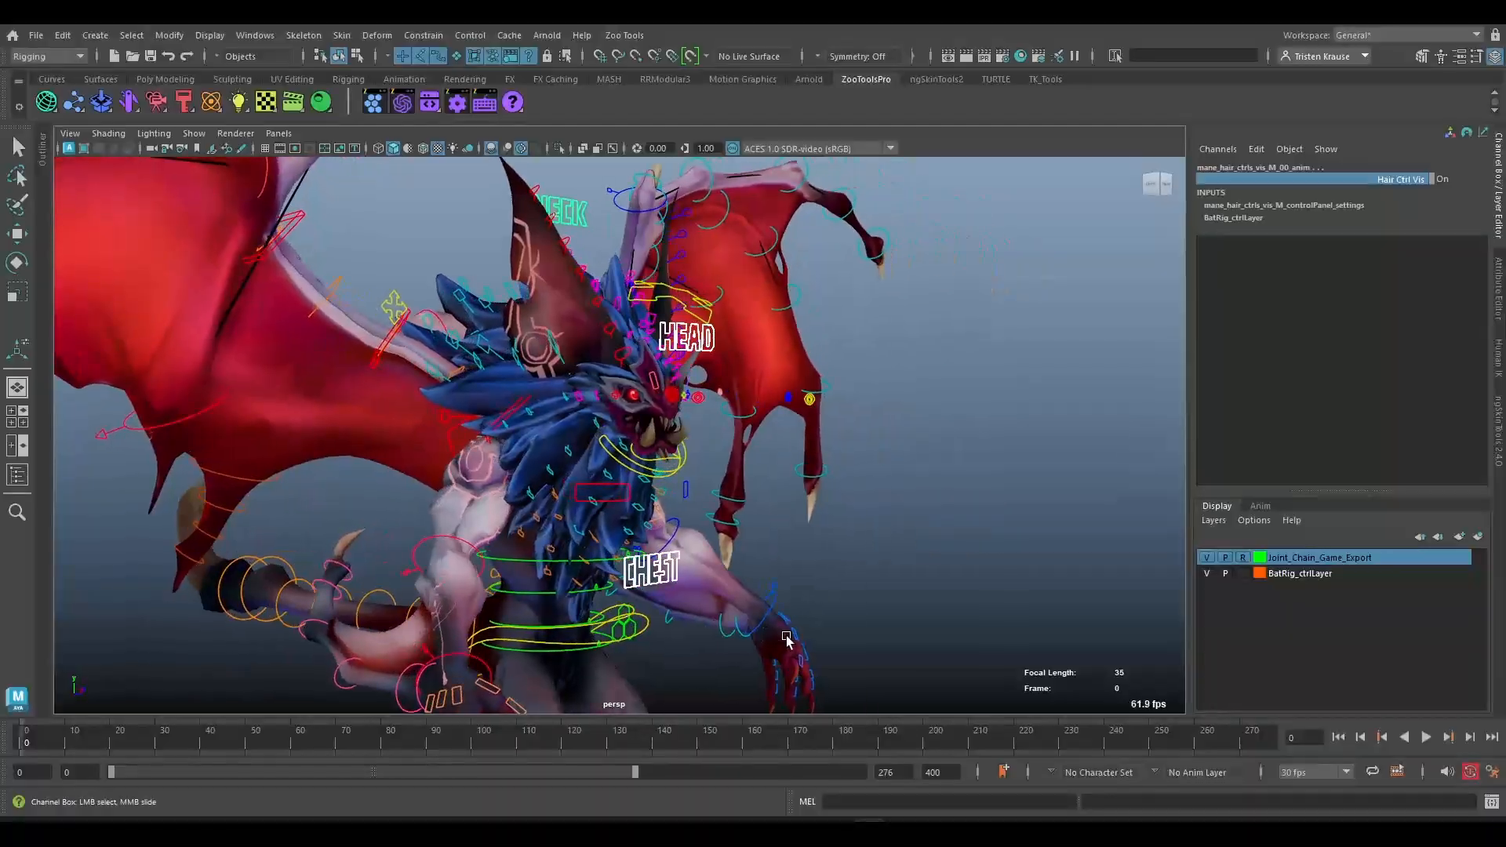
# - Try rotating the hair_mane_04_M_00_anim mane control about -35.2 degrees in Y, and undo the rotation
pyautogui.scroll(5, 713, 477)
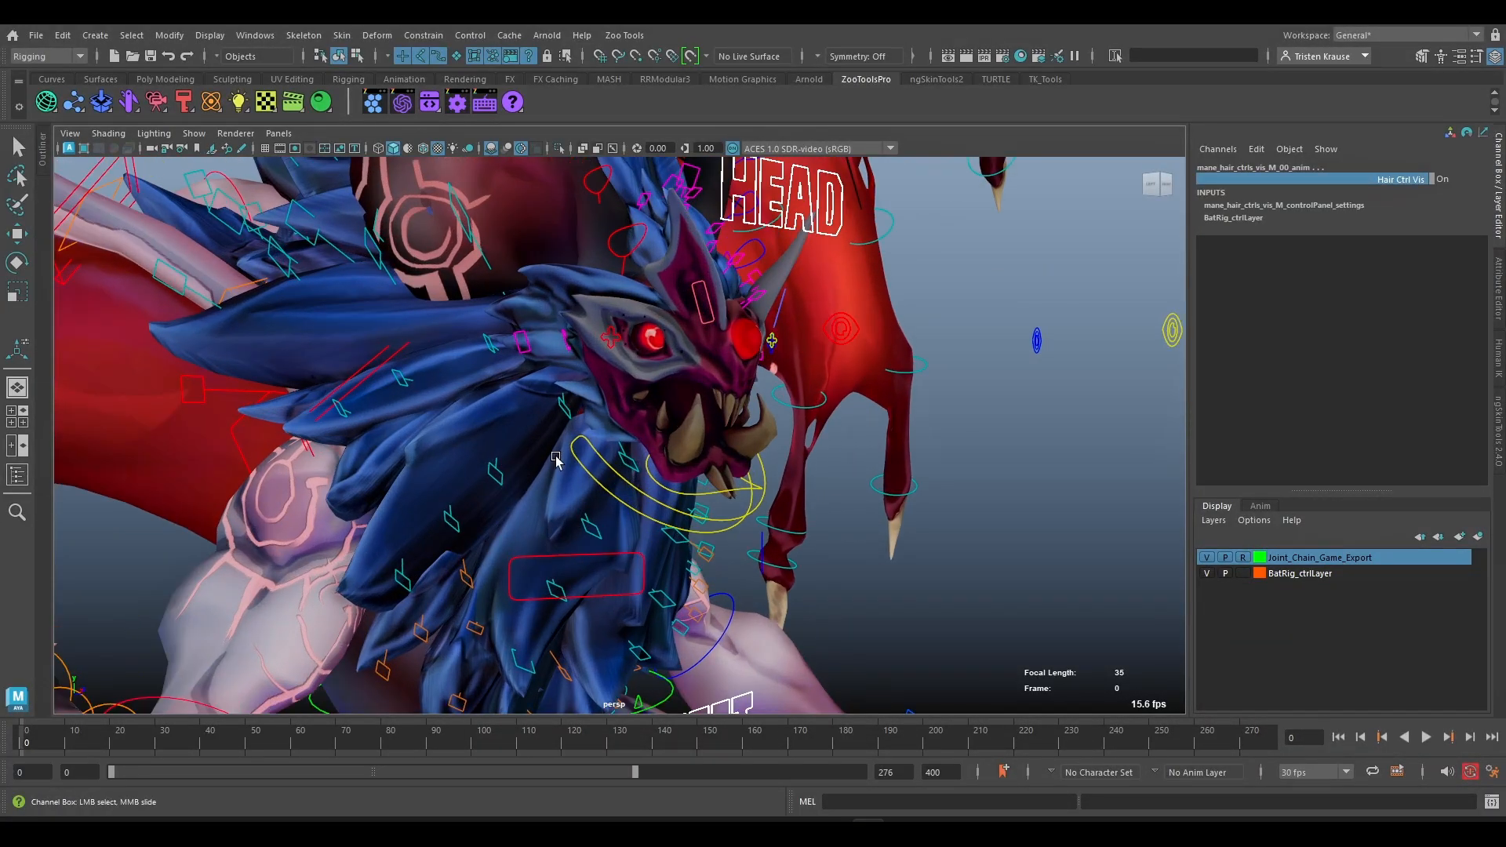
pyautogui.click(487, 343)
pyautogui.press('w')
pyautogui.keyDown('alt'); pyautogui.moveTo(492, 346); pyautogui.dragTo(532, 372, button='middle'); pyautogui.keyUp('alt')
pyautogui.press('e')
pyautogui.moveTo(476, 359); pyautogui.dragTo(603, 404)
pyautogui.hotkey('ctrl', 'z')
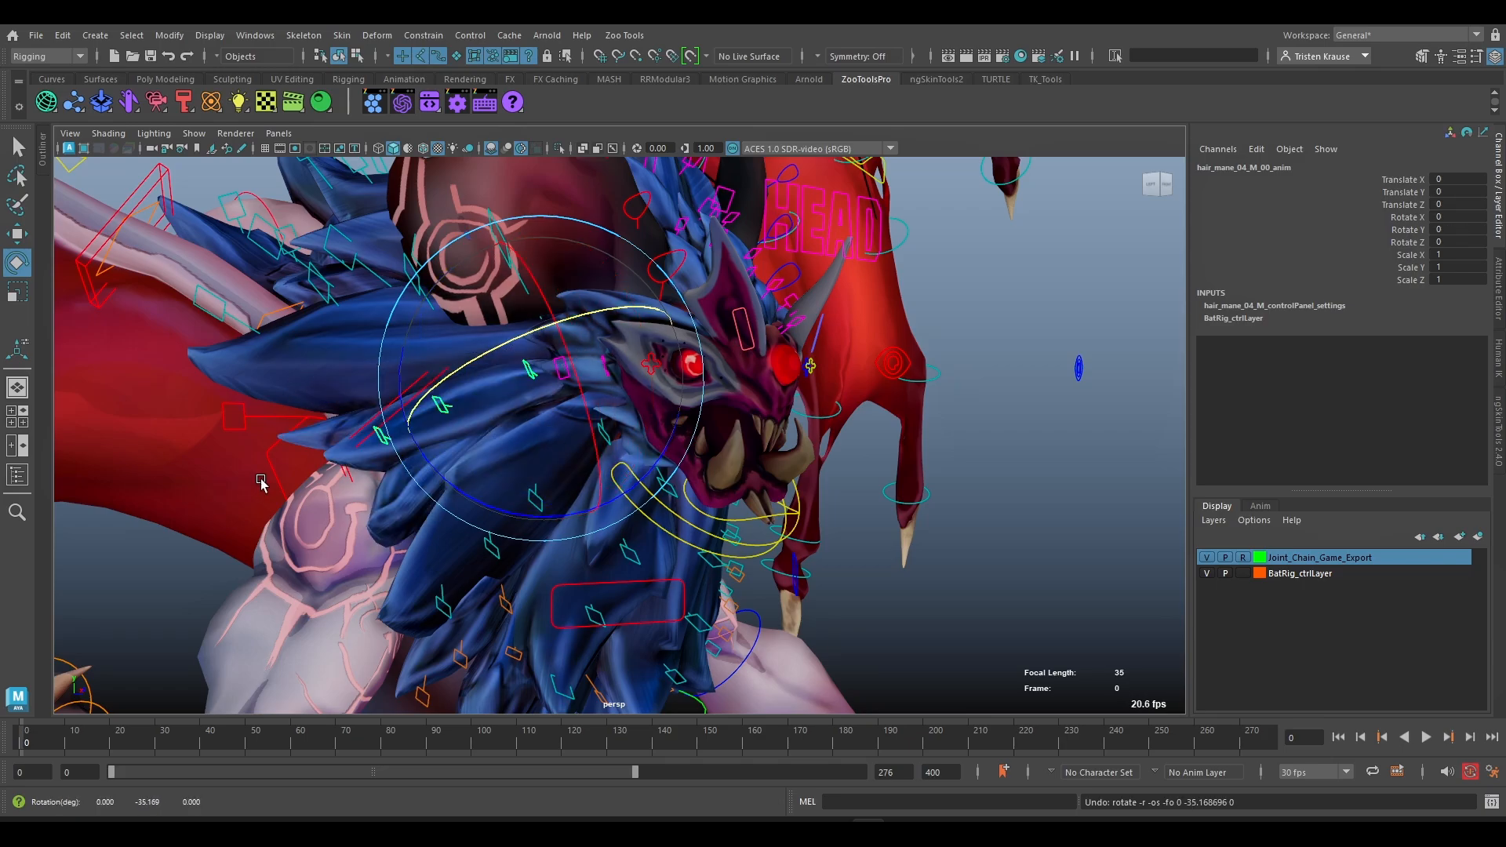
# - Turn off Hair Ctrl Vis for the NECK, HEAD and CHEST text controls together
pyautogui.scroll(-5, 726, 407)
pyautogui.keyDown('alt'); pyautogui.moveTo(727, 407); pyautogui.dragTo(680, 418); pyautogui.keyUp('alt')
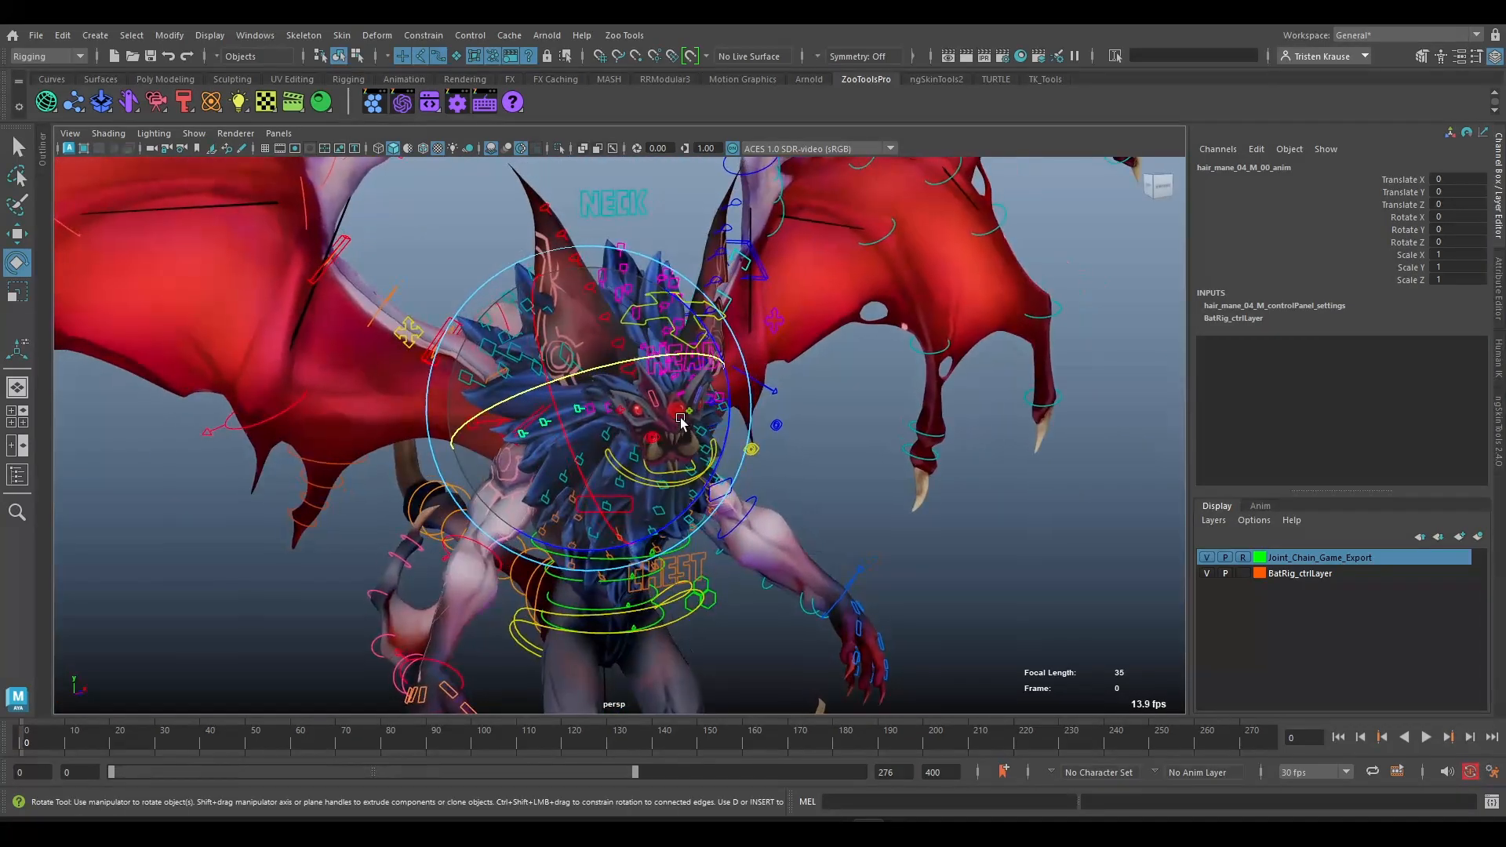
pyautogui.keyDown('alt'); pyautogui.moveTo(700, 287); pyautogui.dragTo(714, 289); pyautogui.keyUp('alt')
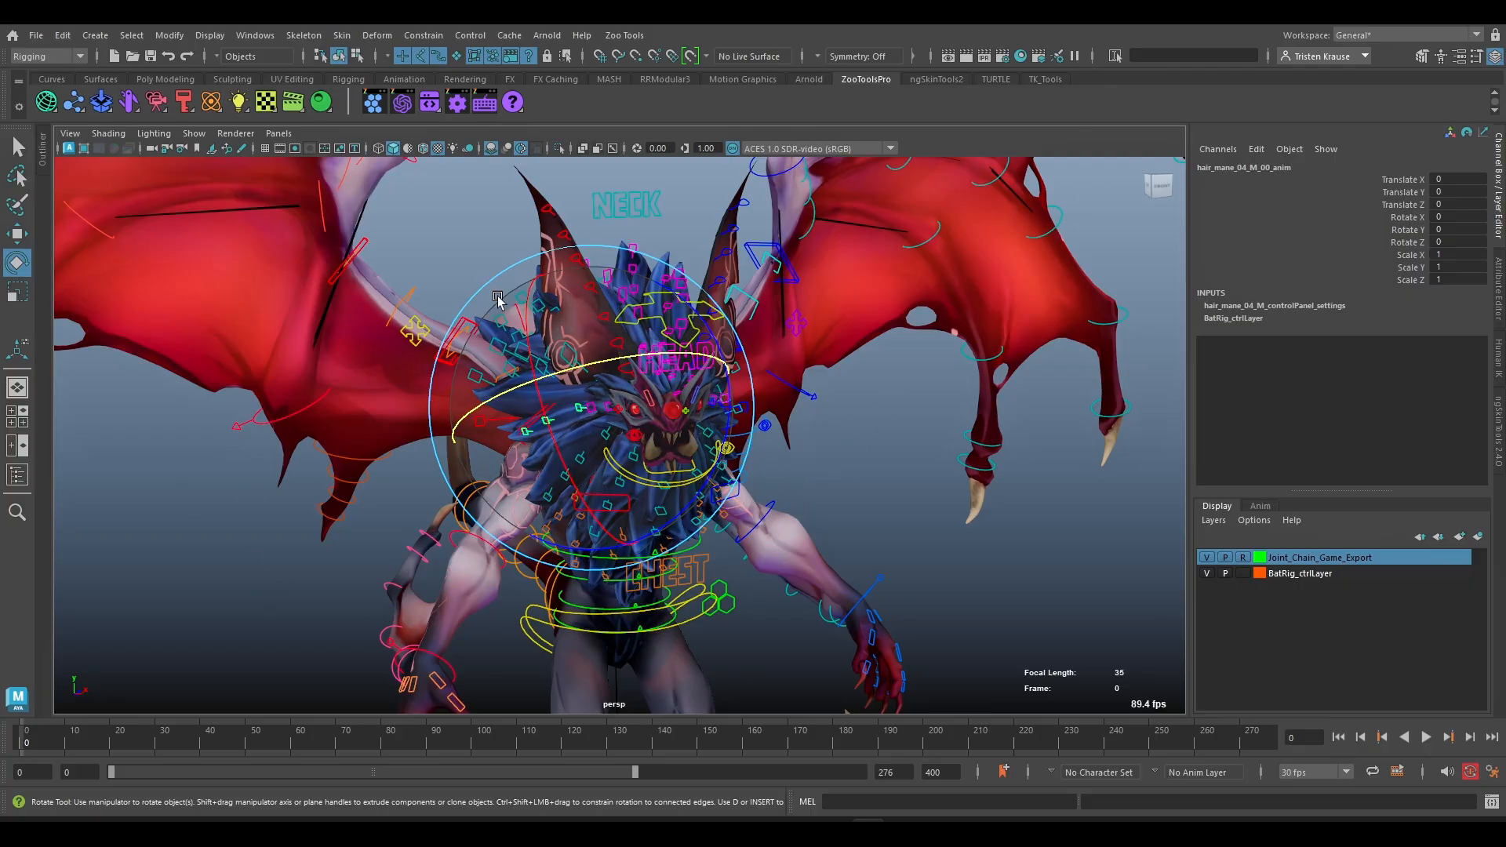
pyautogui.press('w')
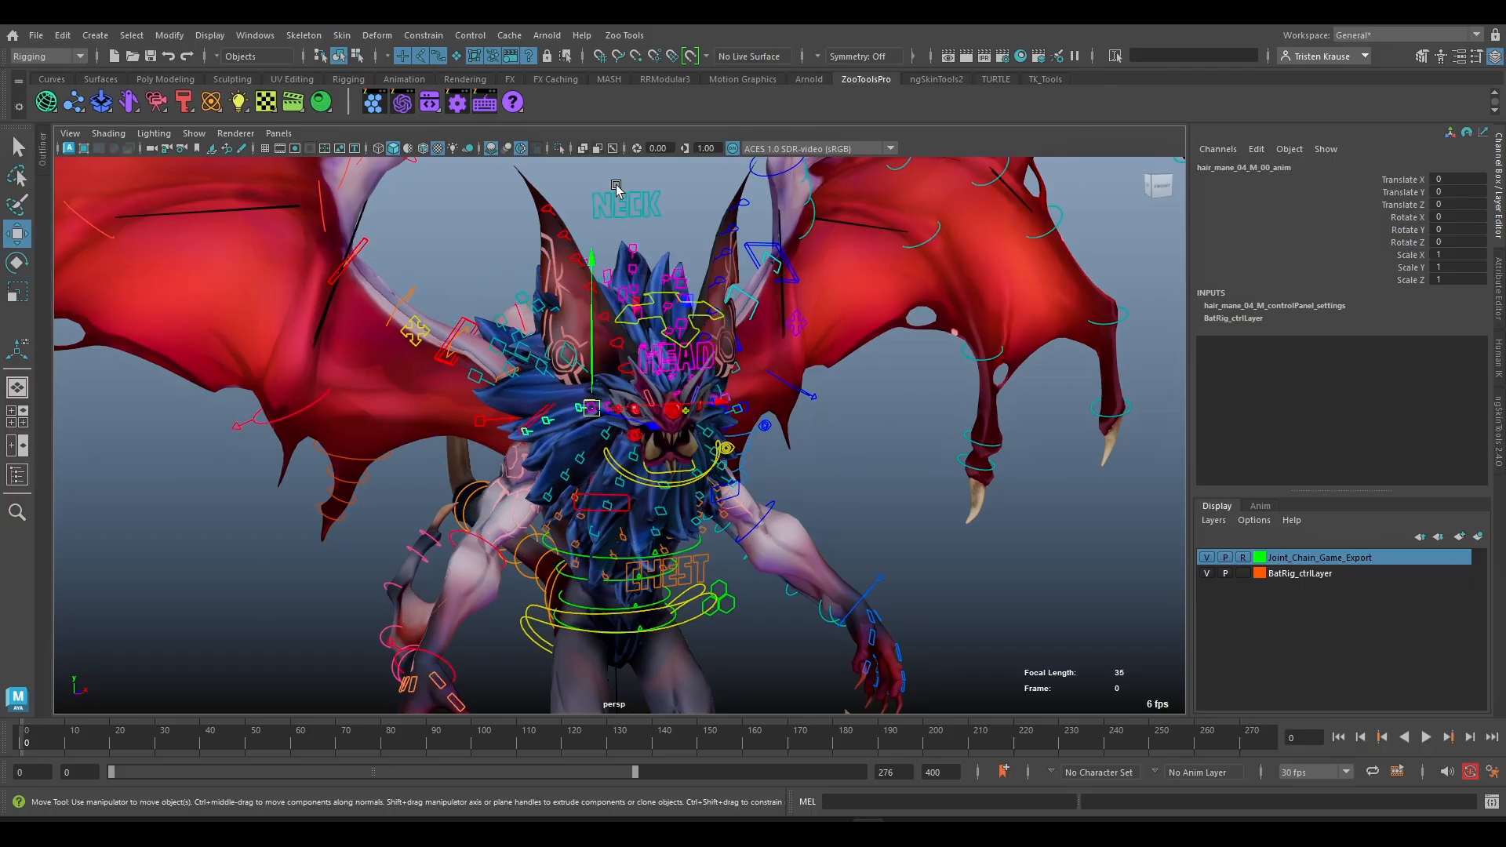
pyautogui.click(616, 194)
pyautogui.keyDown('alt'); pyautogui.moveTo(771, 488); pyautogui.dragTo(750, 395); pyautogui.keyUp('alt')
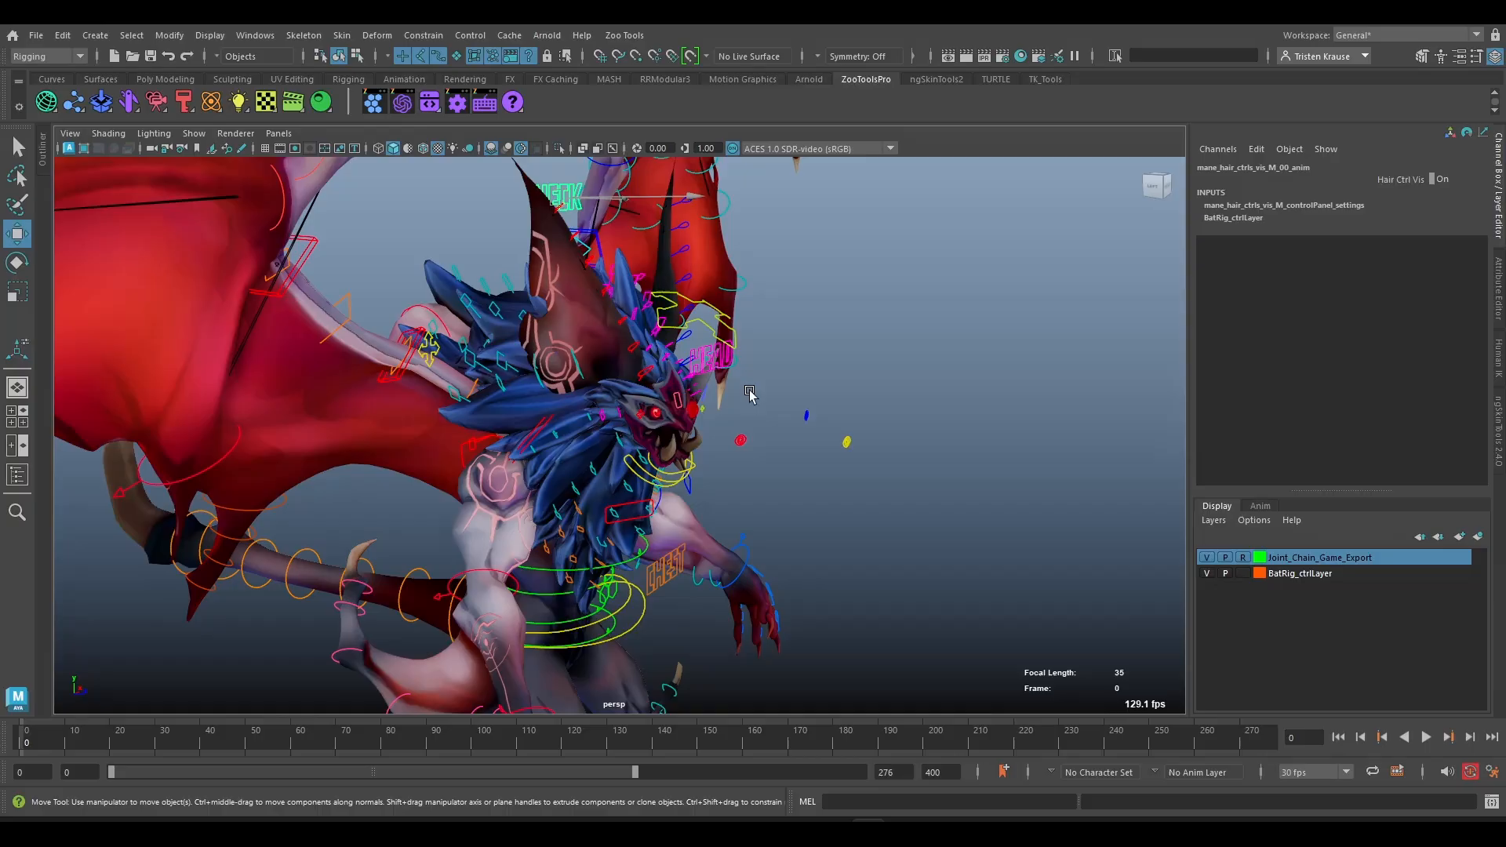
pyautogui.keyDown('shift'); pyautogui.click(713, 362); pyautogui.keyUp('shift')
pyautogui.keyDown('shift'); pyautogui.click(665, 568); pyautogui.keyUp('shift')
pyautogui.click(1411, 168)
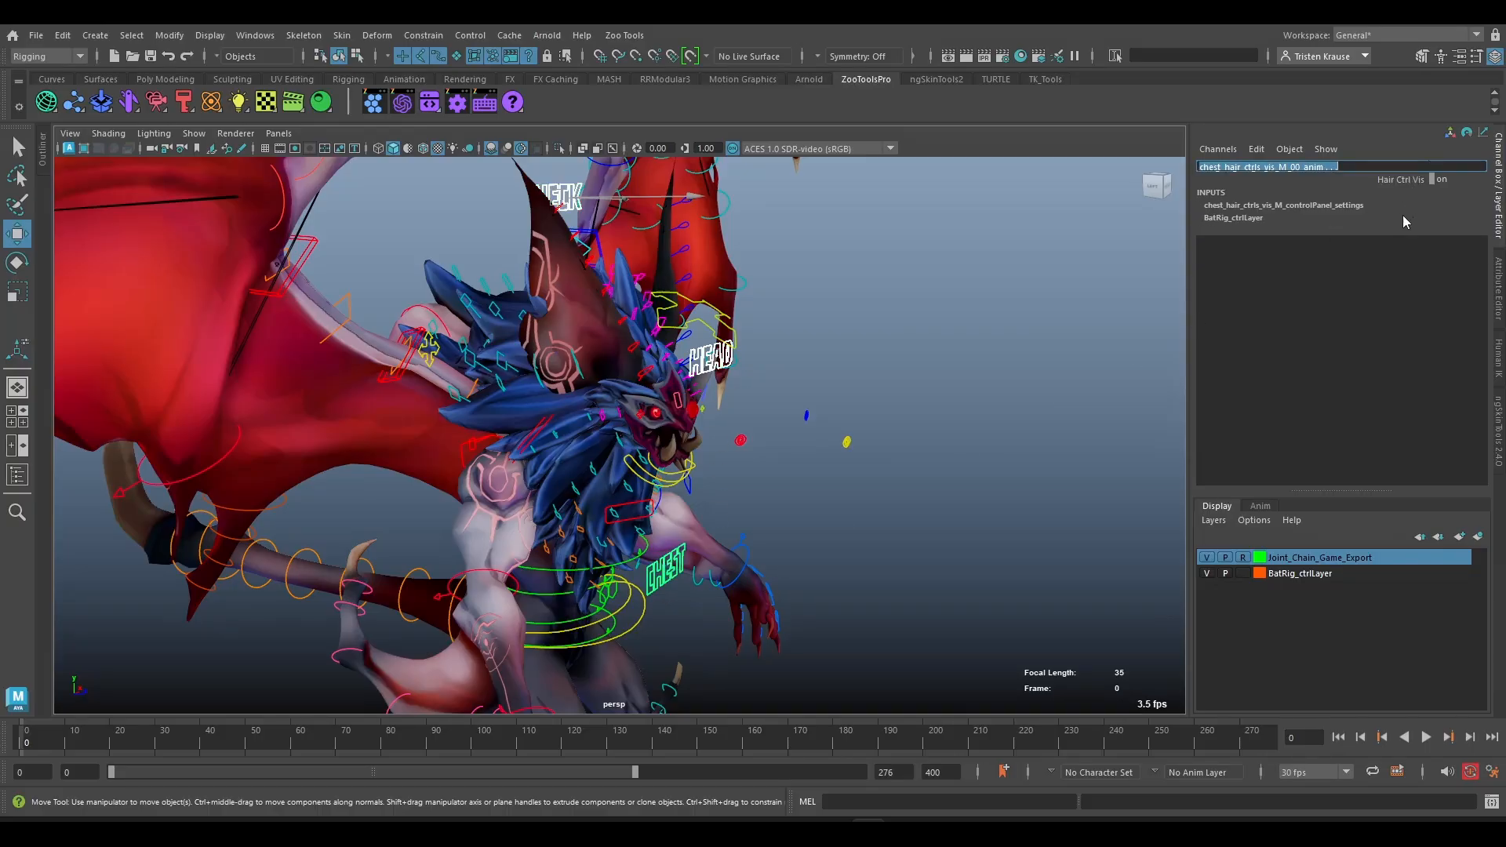
pyautogui.click(1402, 187)
pyautogui.moveTo(879, 502); pyautogui.dragTo(743, 616, button='middle')
# - Turn off Display Offset, Display Root Motion and Hair Ctrls Vis together for the god_M_godnode_anim ground control
pyautogui.press('w')
pyautogui.click(743, 611)
pyautogui.keyDown('alt'); pyautogui.moveTo(851, 544); pyautogui.dragTo(1157, 275); pyautogui.keyUp('alt')
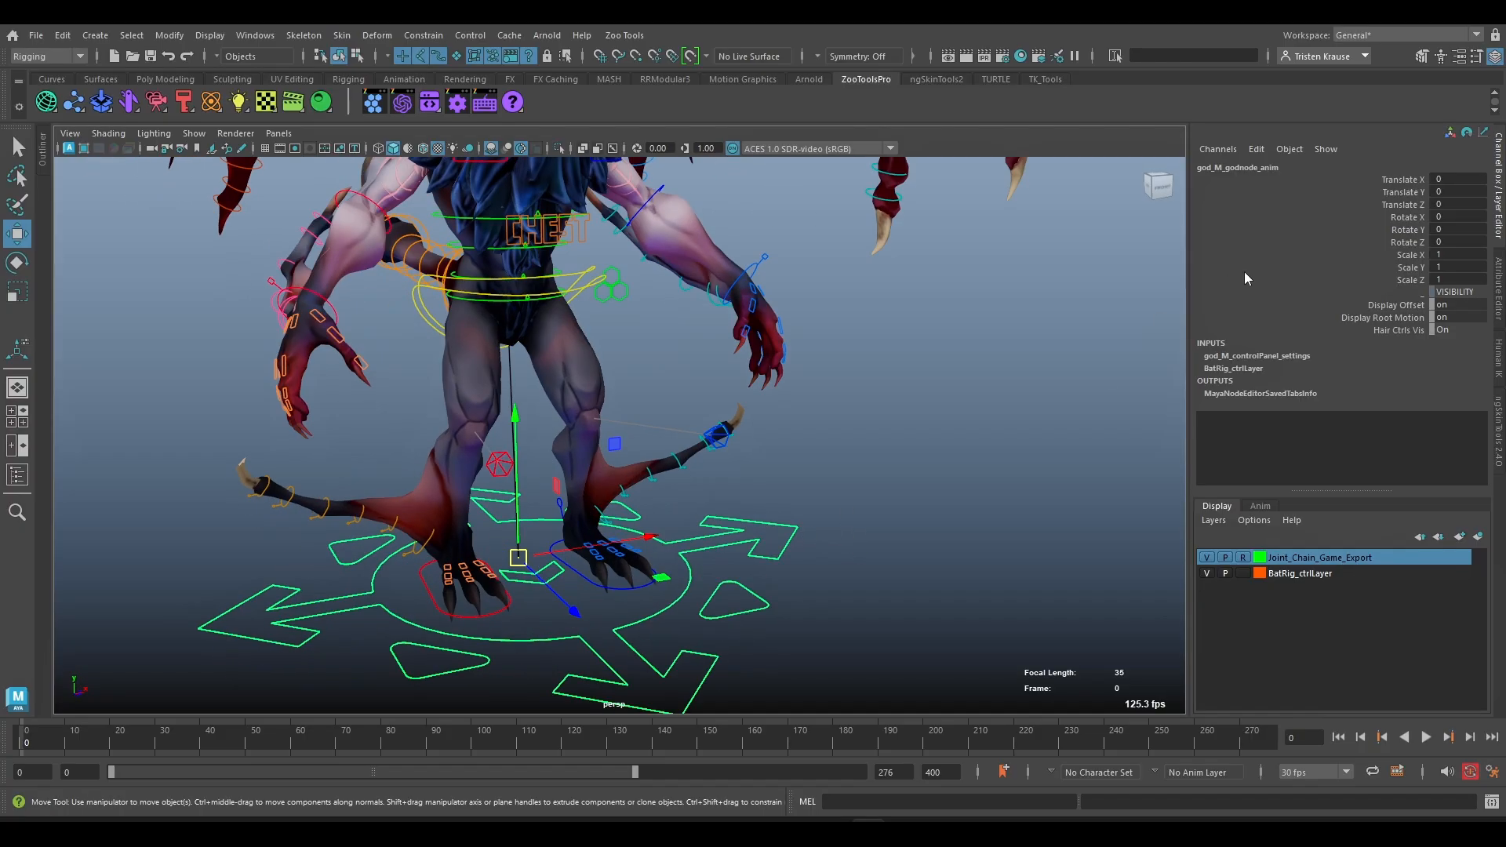
pyautogui.keyDown('alt'); pyautogui.moveTo(1157, 275); pyautogui.dragTo(1227, 446, button='right'); pyautogui.keyUp('alt')
pyautogui.moveTo(1420, 305); pyautogui.dragTo(1410, 337)
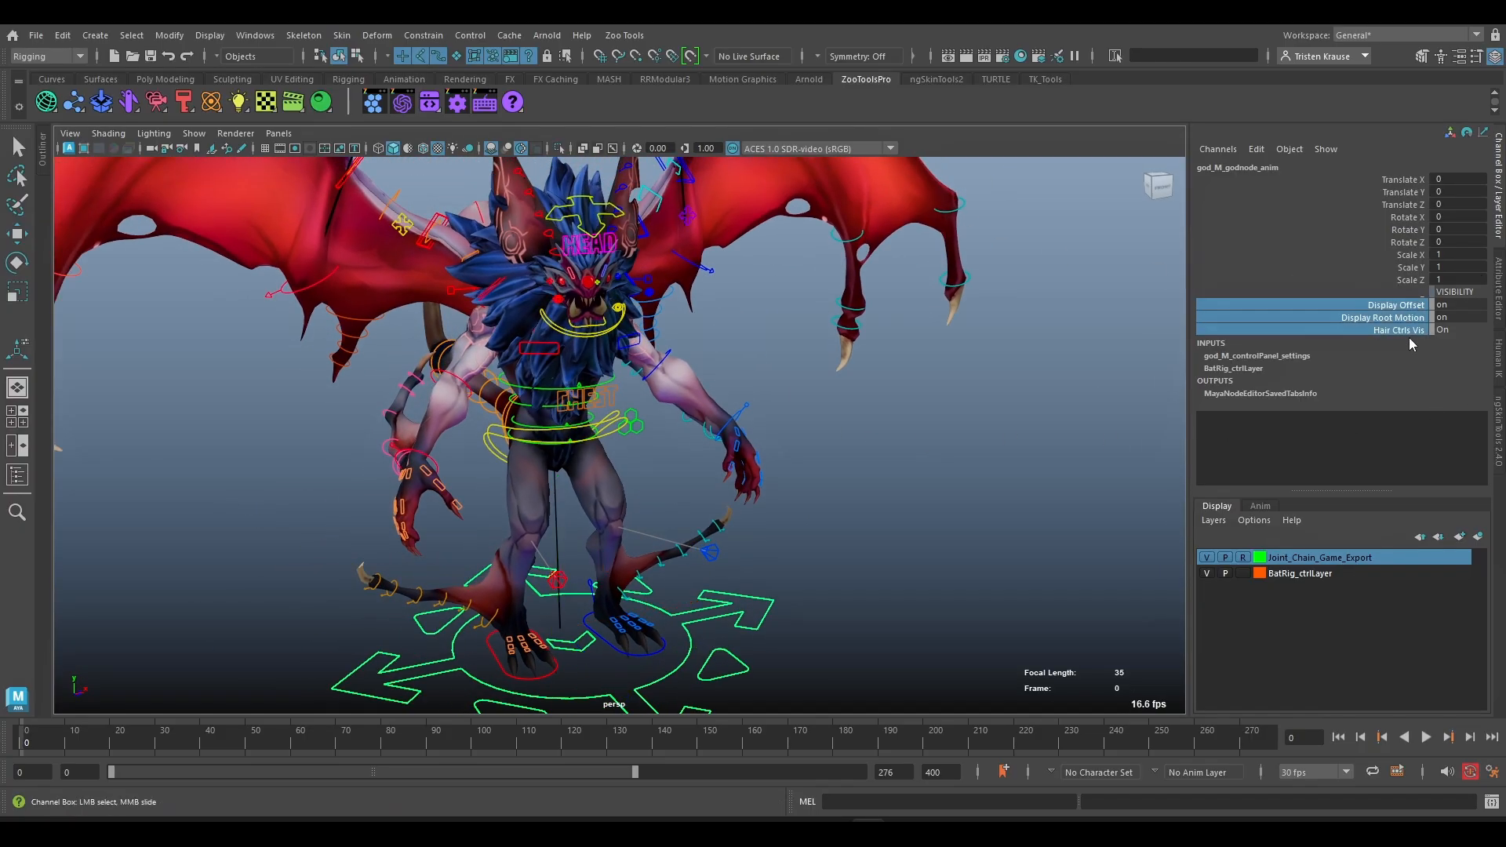
pyautogui.moveTo(947, 480); pyautogui.dragTo(840, 515, button='middle')
pyautogui.keyDown('alt'); pyautogui.moveTo(840, 515); pyautogui.dragTo(797, 528, button='right'); pyautogui.keyUp('alt')
pyautogui.keyDown('alt'); pyautogui.moveTo(797, 528); pyautogui.dragTo(853, 380, button='middle'); pyautogui.keyUp('alt')
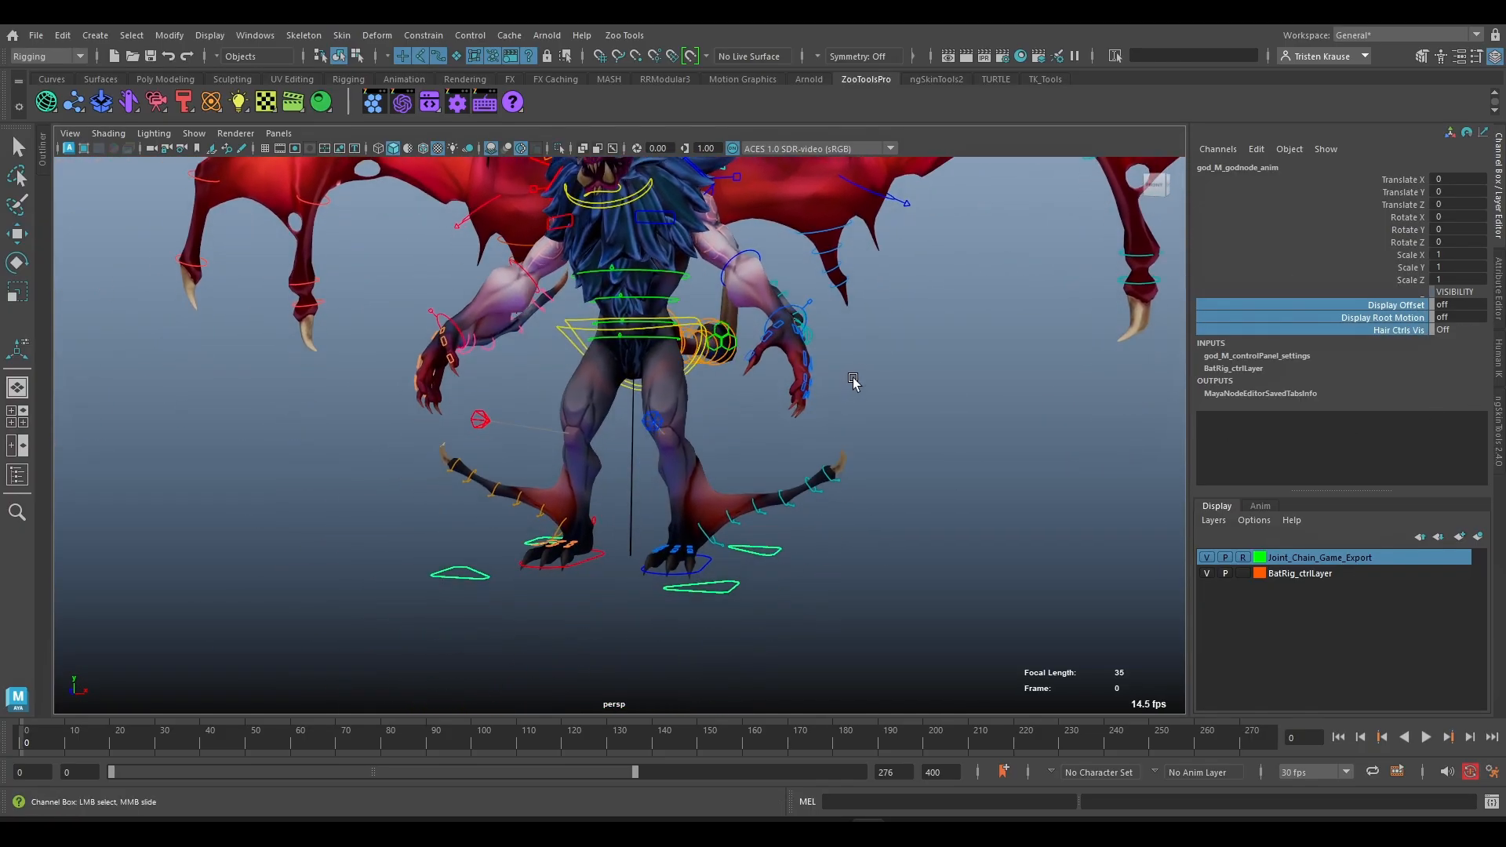
# - Select the left foot's IK control, leg_L_foot_ik_anim
pyautogui.keyDown('alt'); pyautogui.moveTo(853, 380); pyautogui.dragTo(833, 506, button='right'); pyautogui.keyUp('alt')
pyautogui.scroll(-1, 834, 506)
pyautogui.scroll(4, 677, 514)
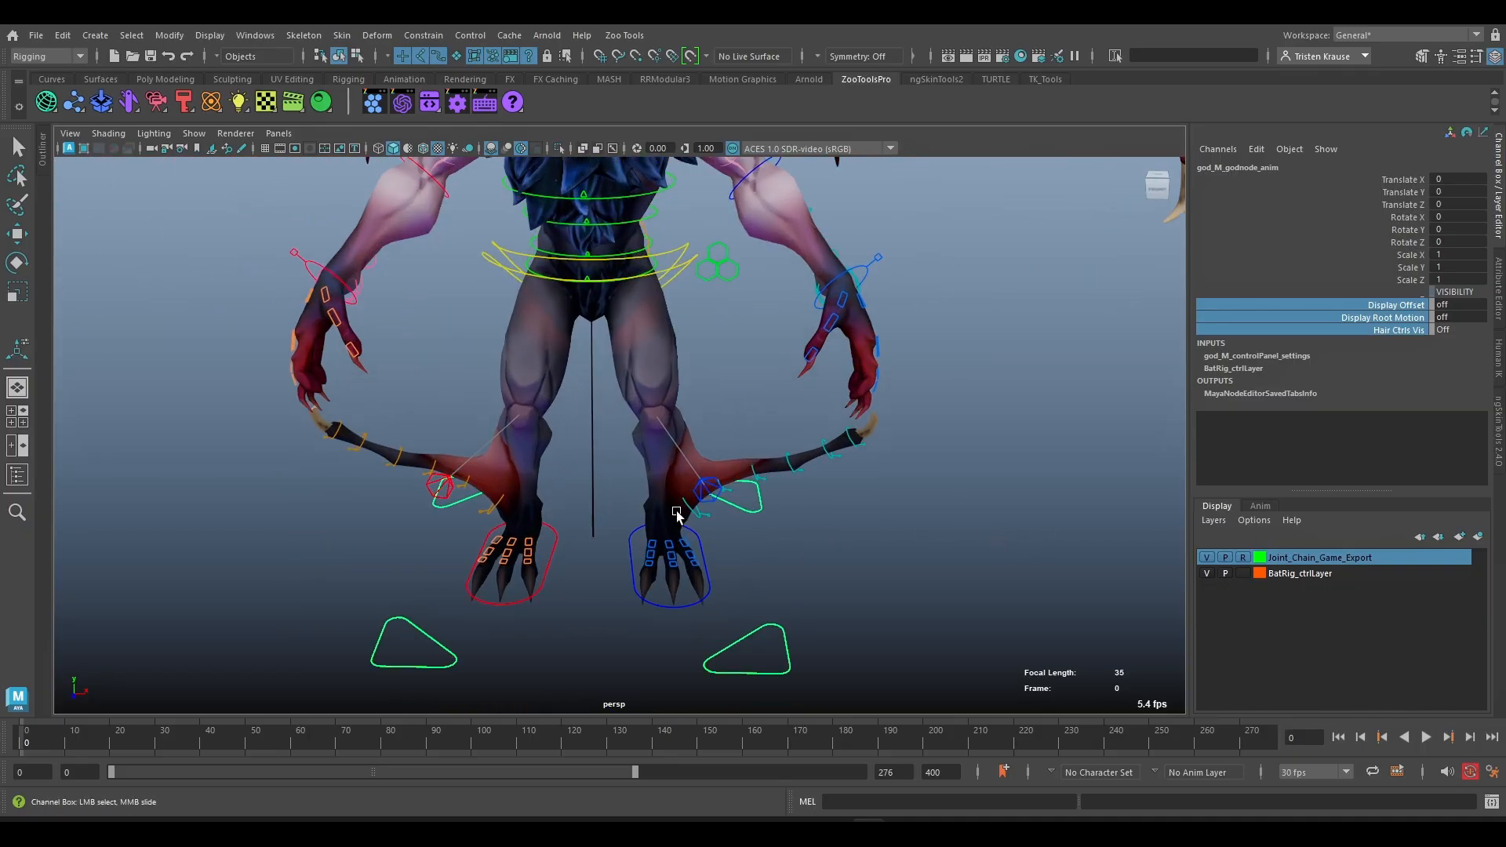
pyautogui.click(631, 552)
pyautogui.press('w')
pyautogui.scroll(-3, 632, 552)
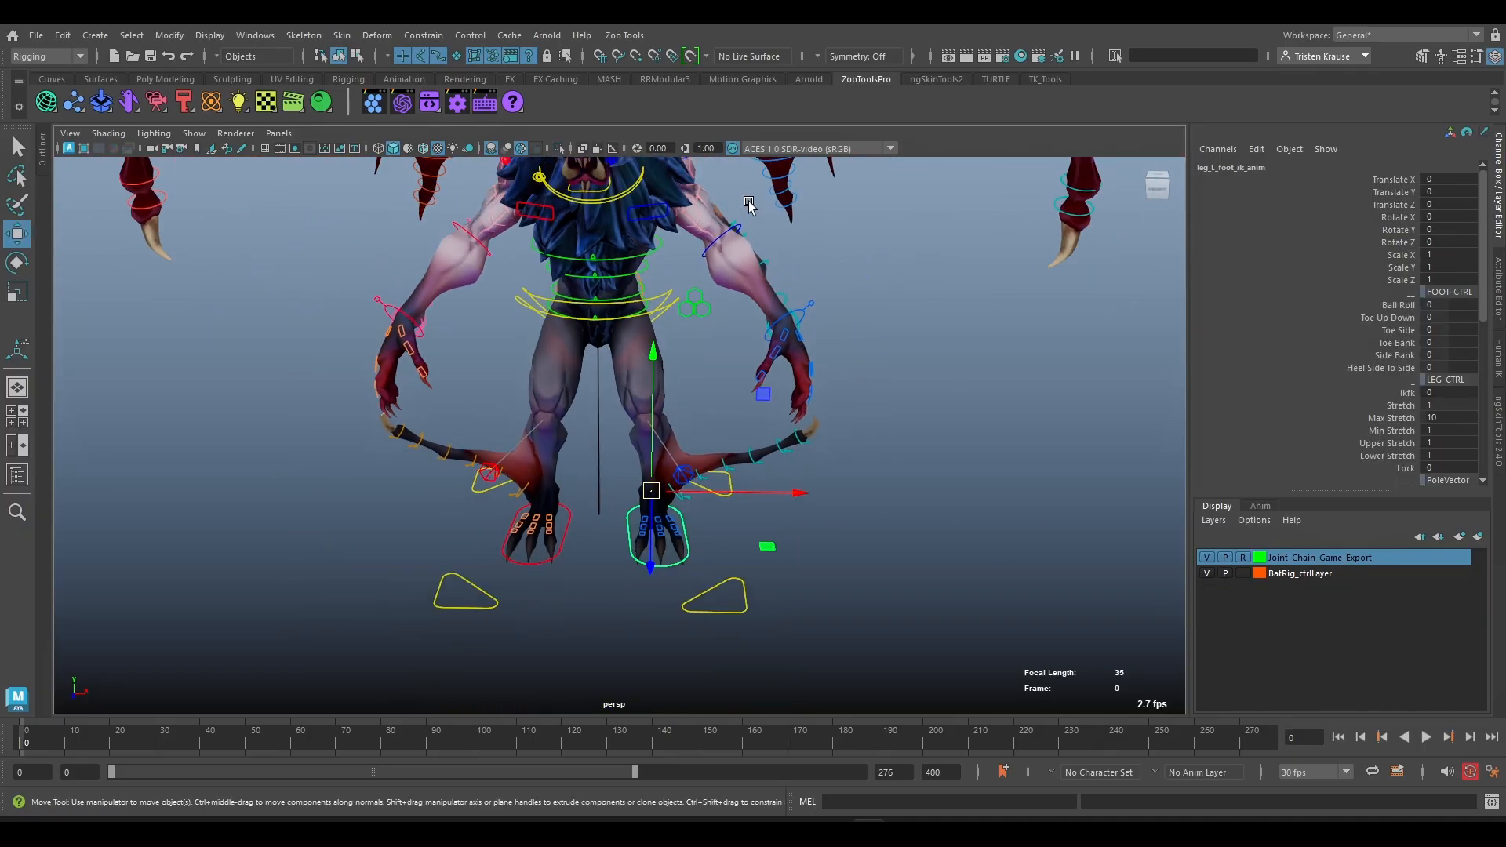
pyautogui.keyDown('alt'); pyautogui.moveTo(662, 425); pyautogui.dragTo(596, 408); pyautogui.keyUp('alt')
pyautogui.scroll(5, 328, 339)
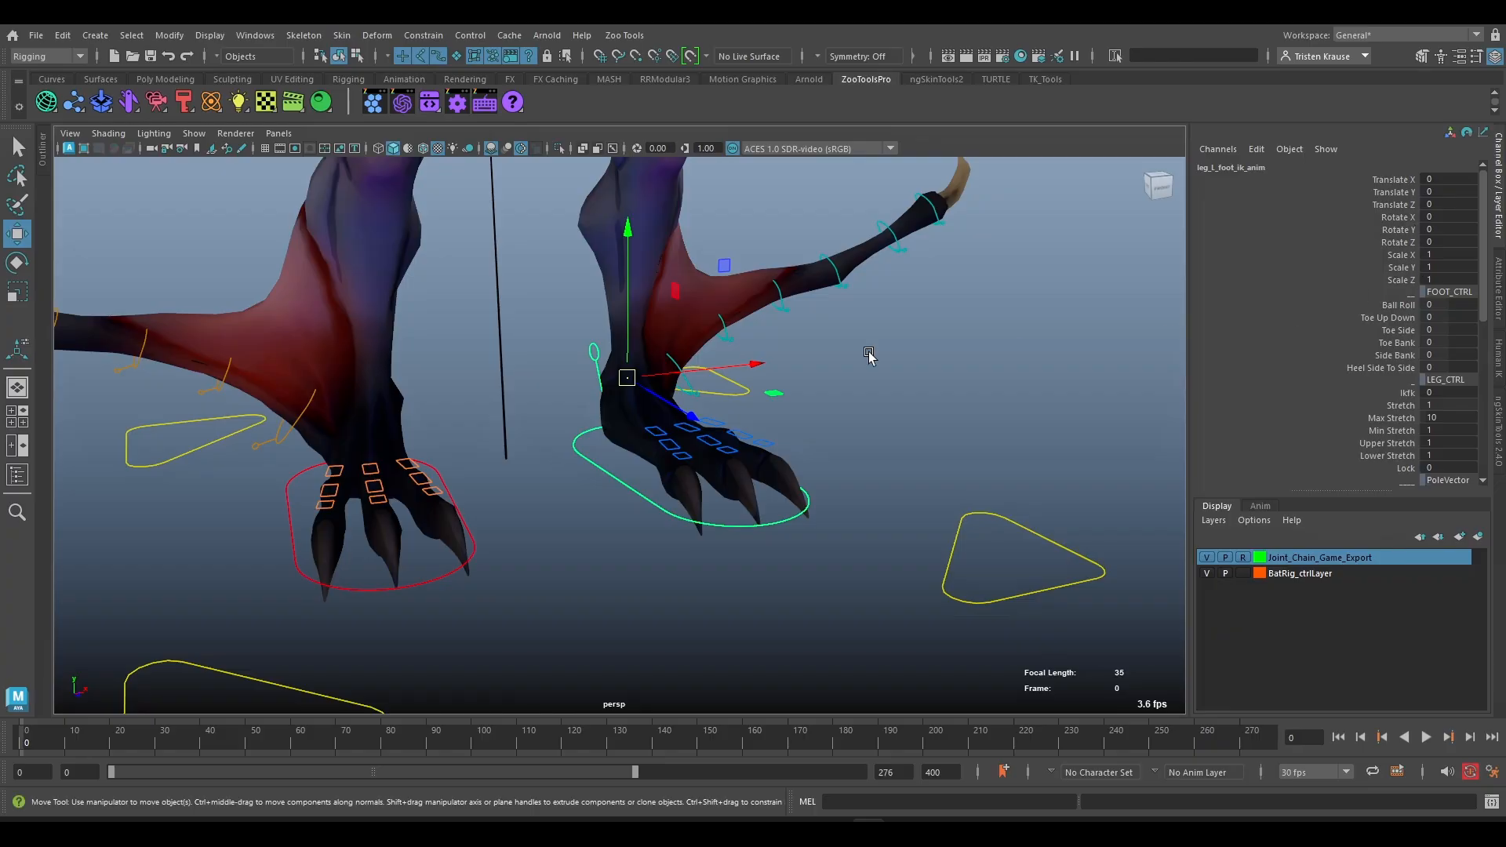
pyautogui.keyDown('alt'); pyautogui.moveTo(867, 353); pyautogui.dragTo(713, 432); pyautogui.keyUp('alt')
pyautogui.keyDown('alt'); pyautogui.moveTo(777, 369); pyautogui.dragTo(851, 369); pyautogui.keyUp('alt')
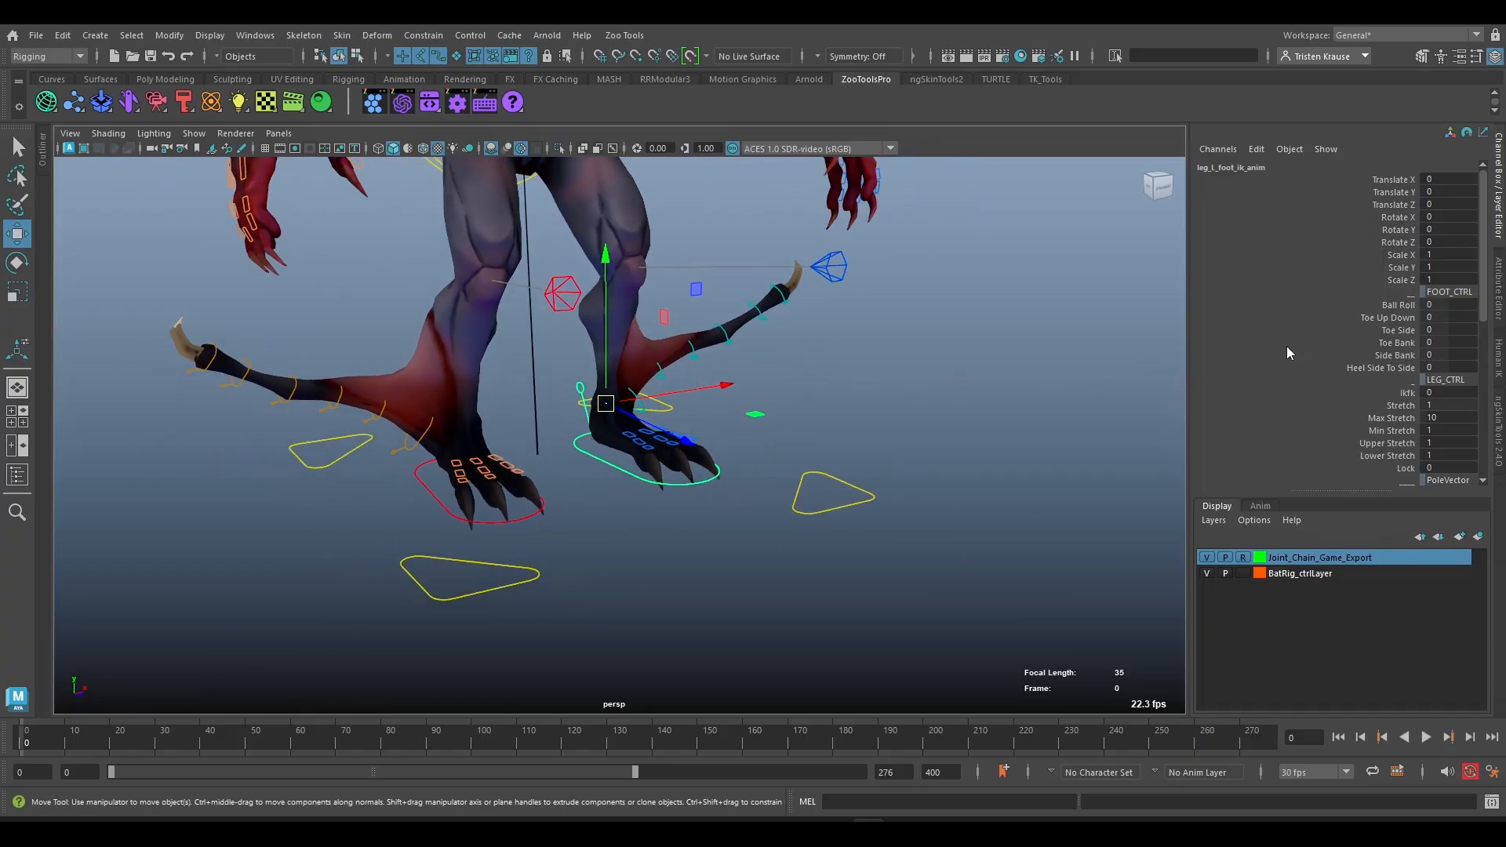
pyautogui.scroll(5, 458, 437)
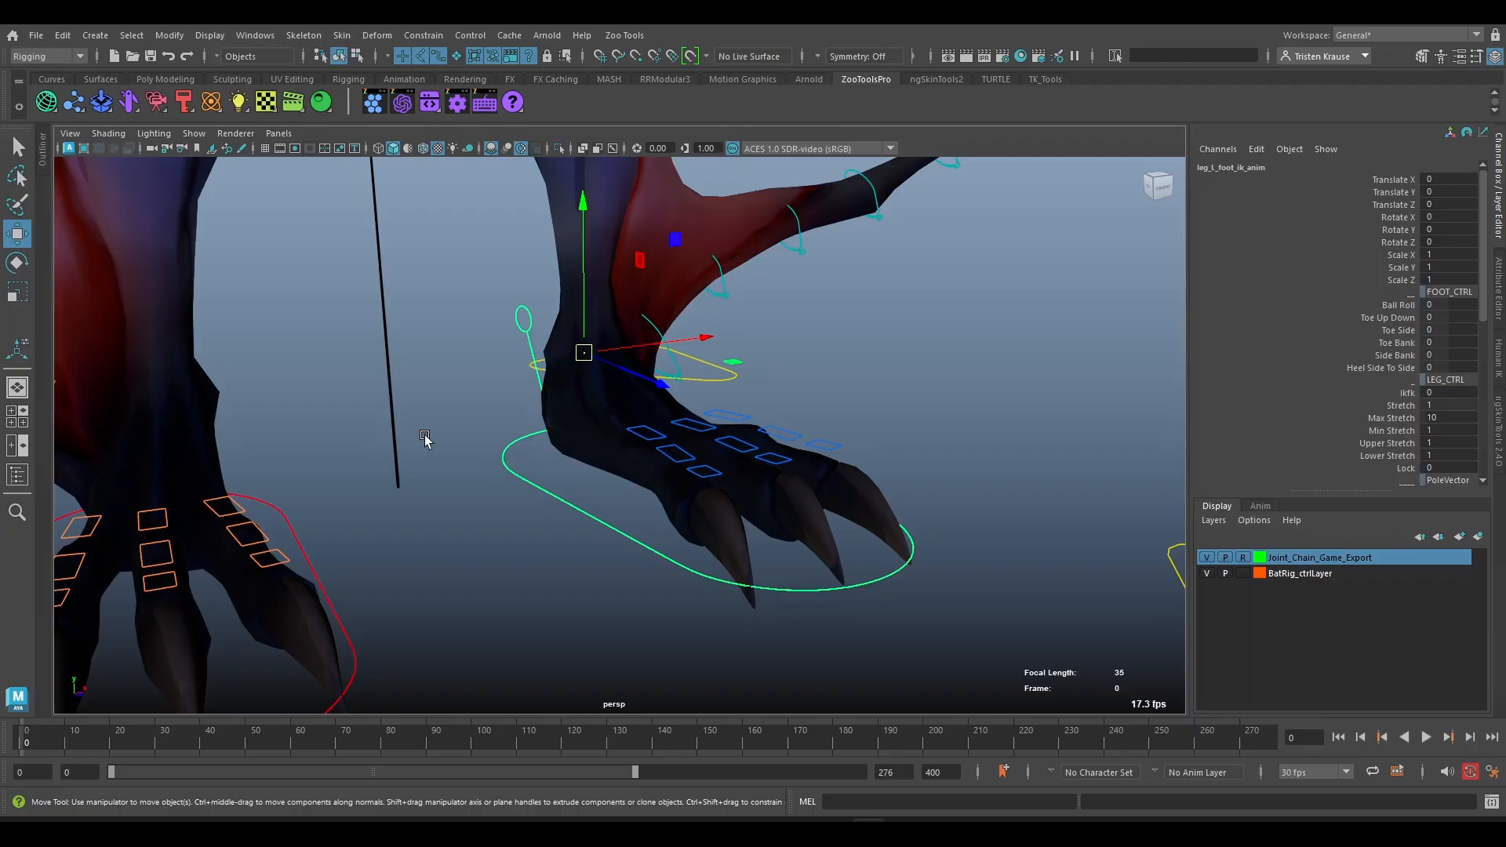
# - Try the left foot's Ball Roll at about 65.4 and its Toe Up Down attribute, returning both to 0
pyautogui.click(1398, 305)
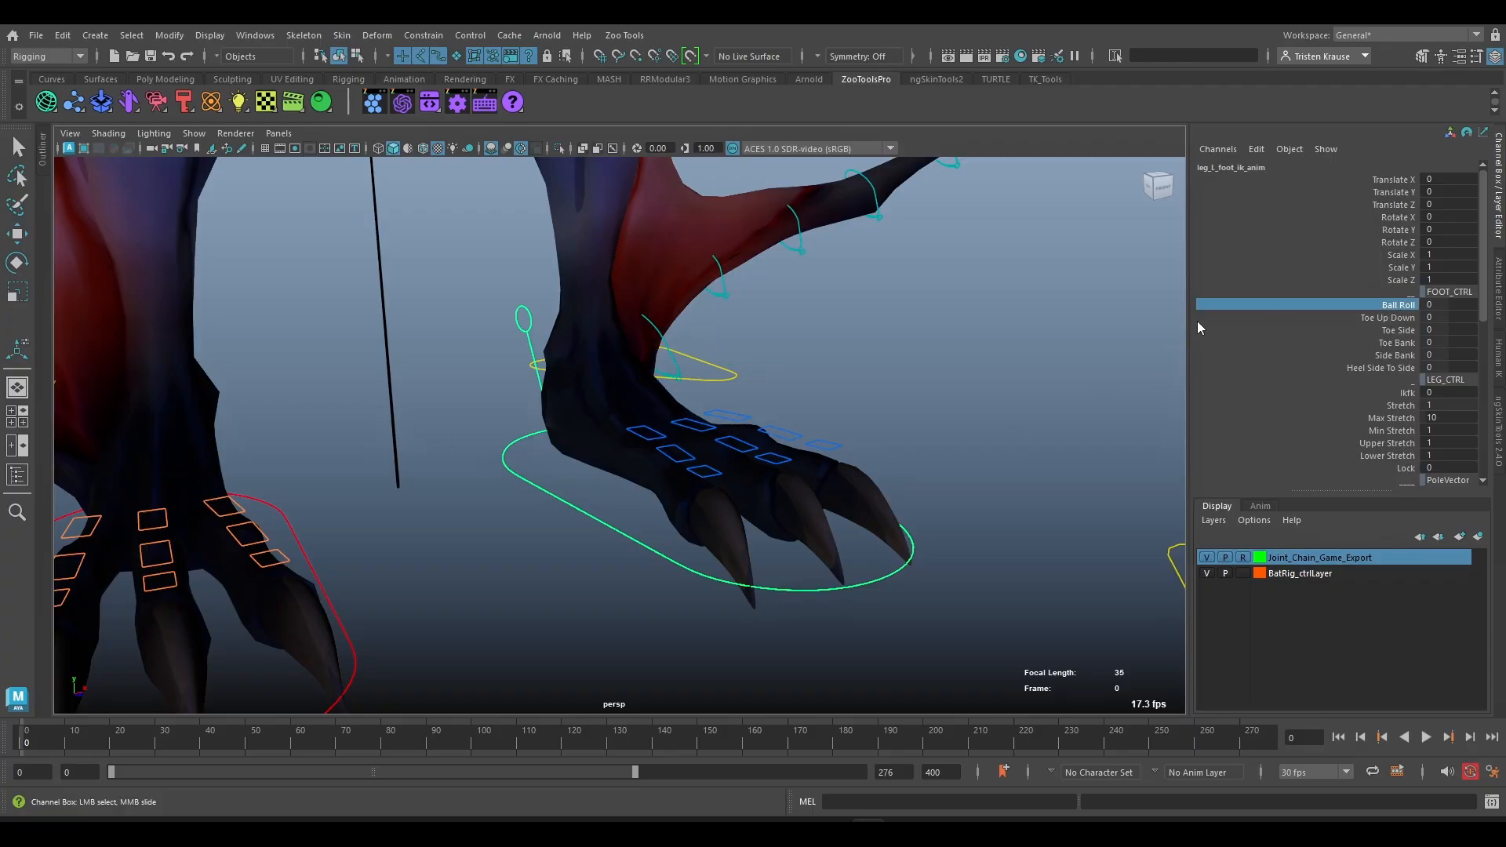
pyautogui.moveTo(1398, 305); pyautogui.dragTo(1451, 306, button='middle')
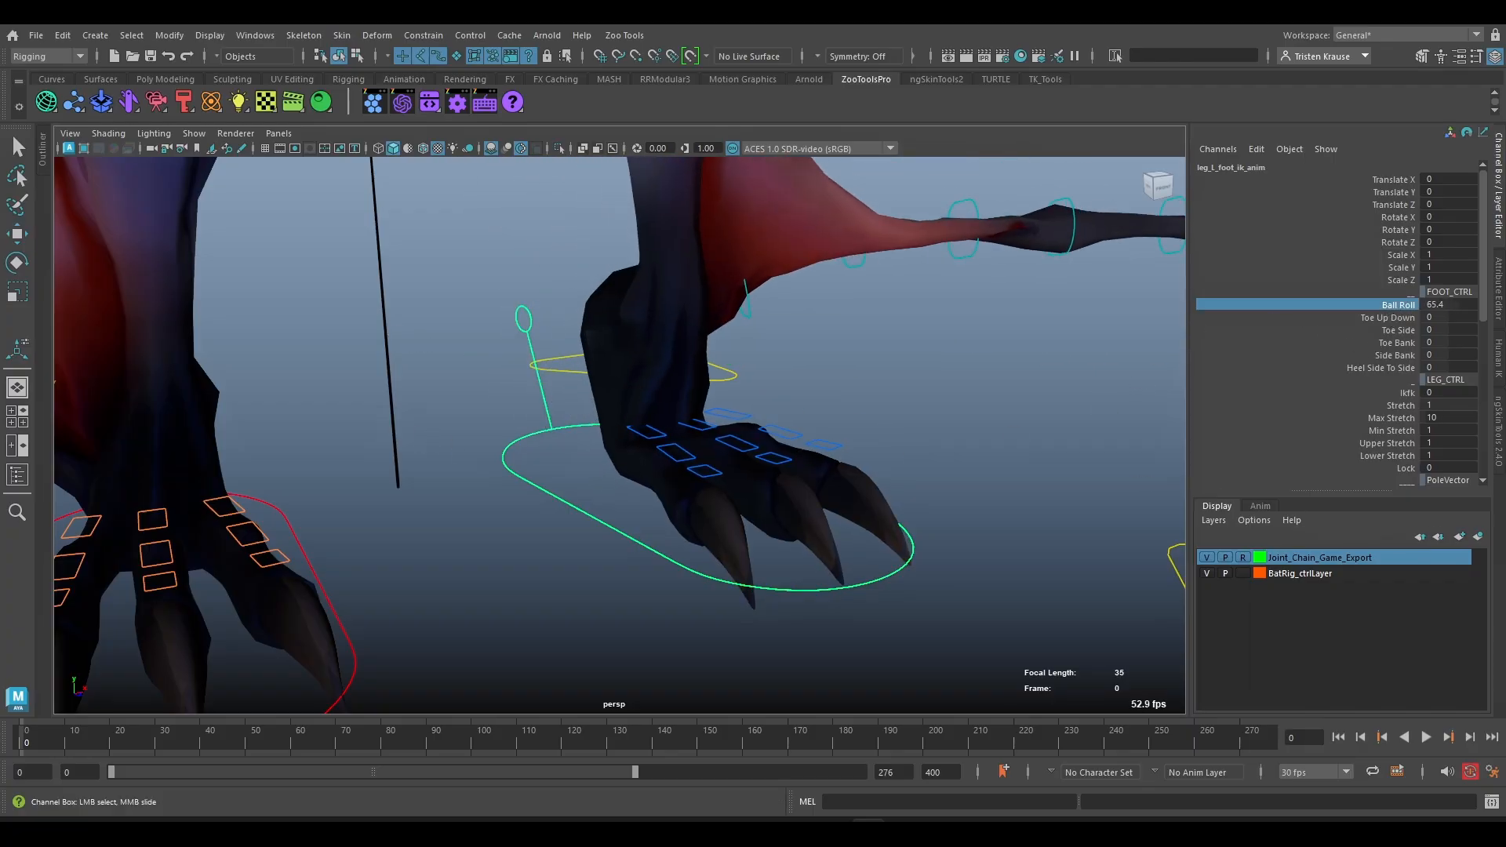
pyautogui.click(1387, 318)
pyautogui.moveTo(1035, 414); pyautogui.dragTo(1425, 323, button='middle')
# - Try changing the left foot's Toe Side attribute, and undo the change
pyautogui.click(1397, 330)
pyautogui.moveTo(933, 323); pyautogui.dragTo(955, 358, button='middle')
pyautogui.hotkey('ctrl', 'z')
# - Try the left foot's Toe Bank and Side Bank attributes, and undo the change
pyautogui.click(1371, 342)
pyautogui.click(1395, 355)
pyautogui.moveTo(760, 353); pyautogui.dragTo(1005, 440, button='middle')
pyautogui.hotkey('ctrl', 'z')
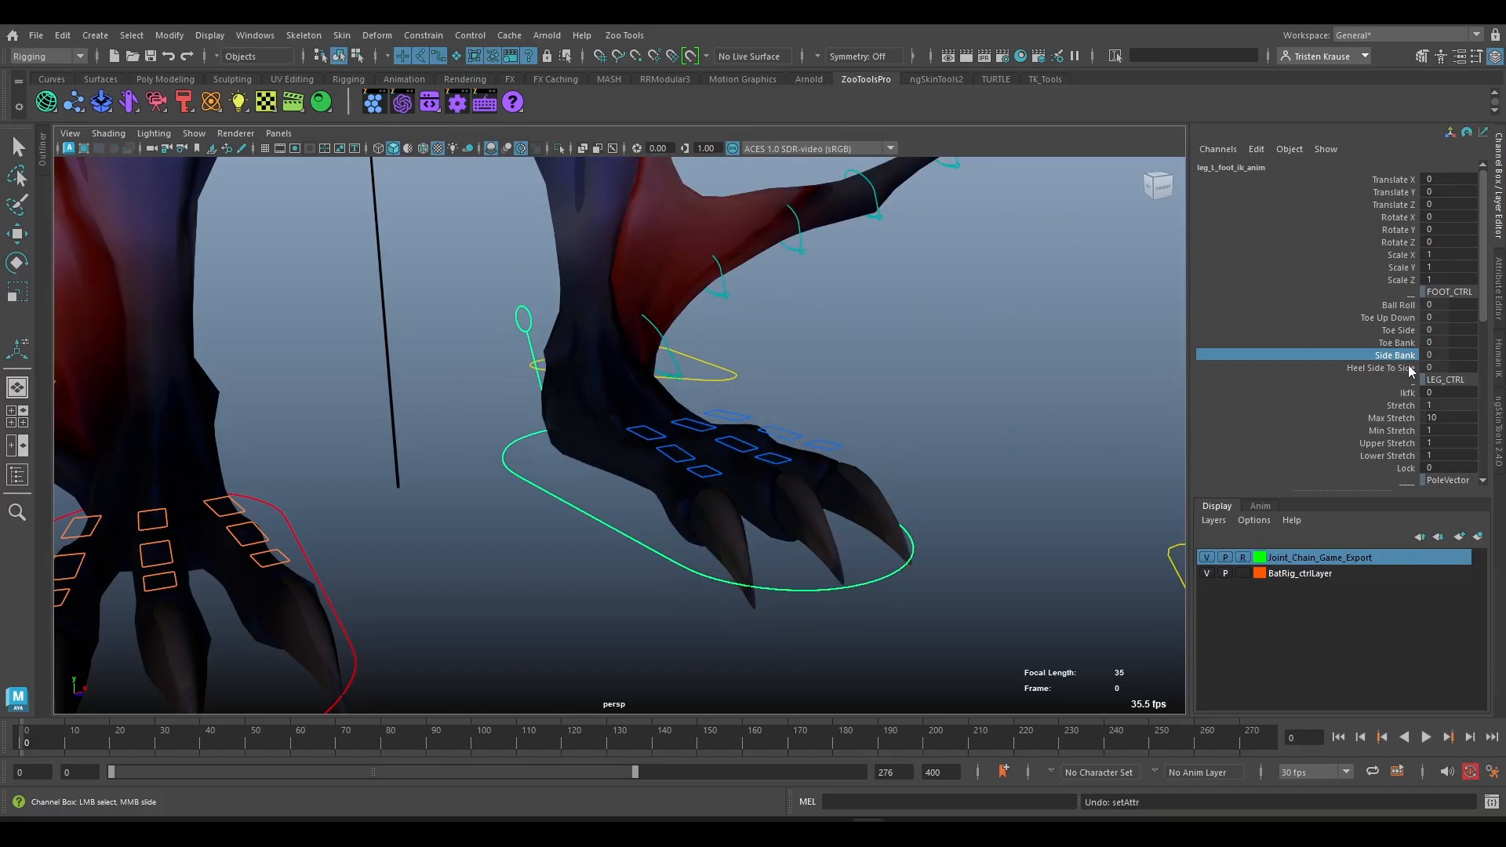
# - Try swinging the left foot with Heel Side To Side, and return the attribute to 0
pyautogui.click(1388, 367)
pyautogui.moveTo(935, 395); pyautogui.dragTo(957, 557, button='middle')
pyautogui.moveTo(943, 517); pyautogui.dragTo(140, 486, button='middle')
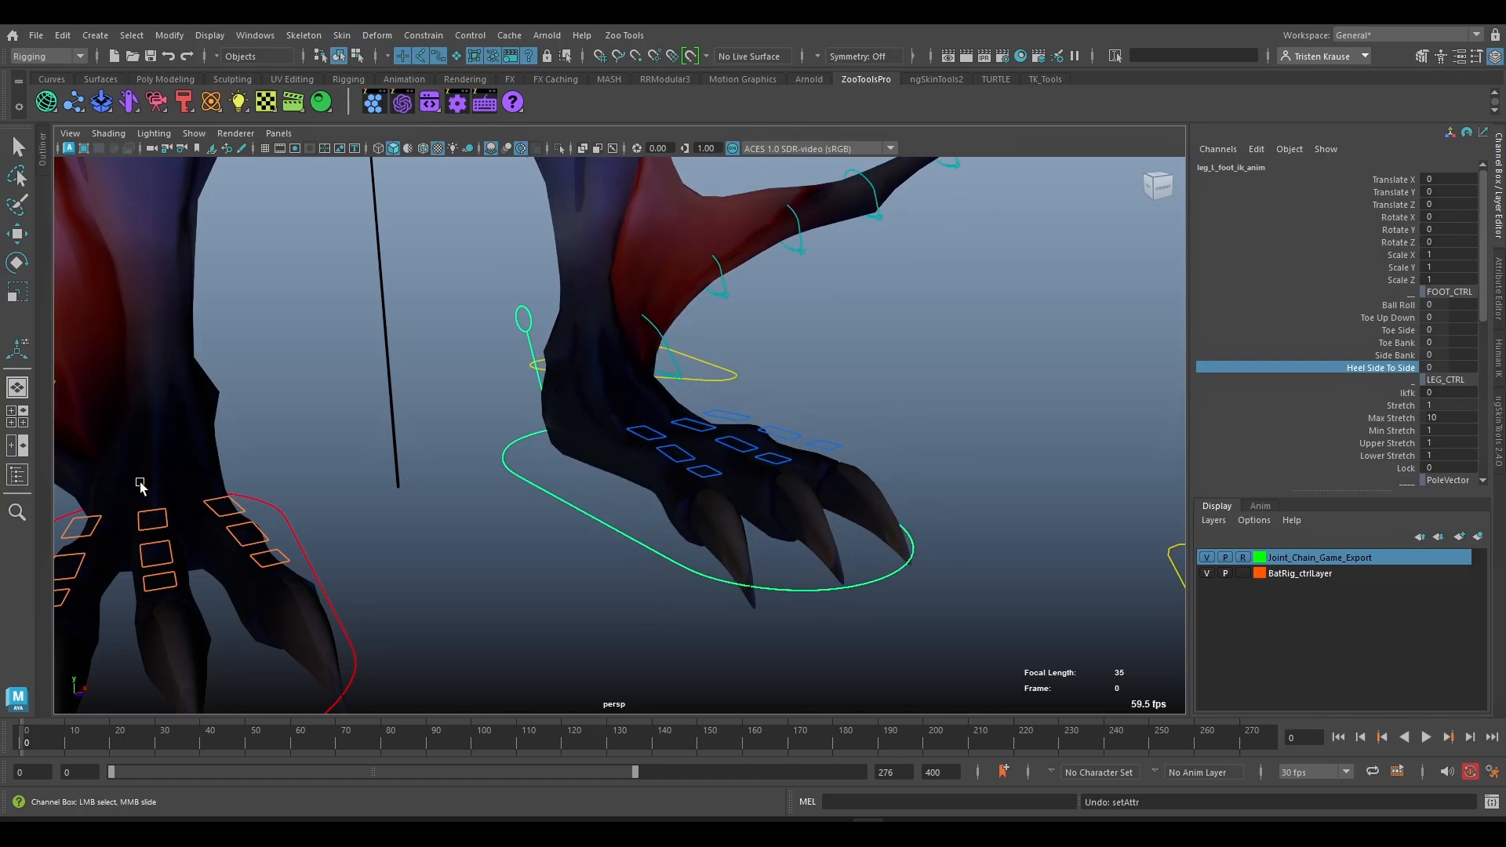
# - Turn on Ik Foot Ctrl Vis for the left foot's IK control
pyautogui.scroll(-8, 1388, 235)
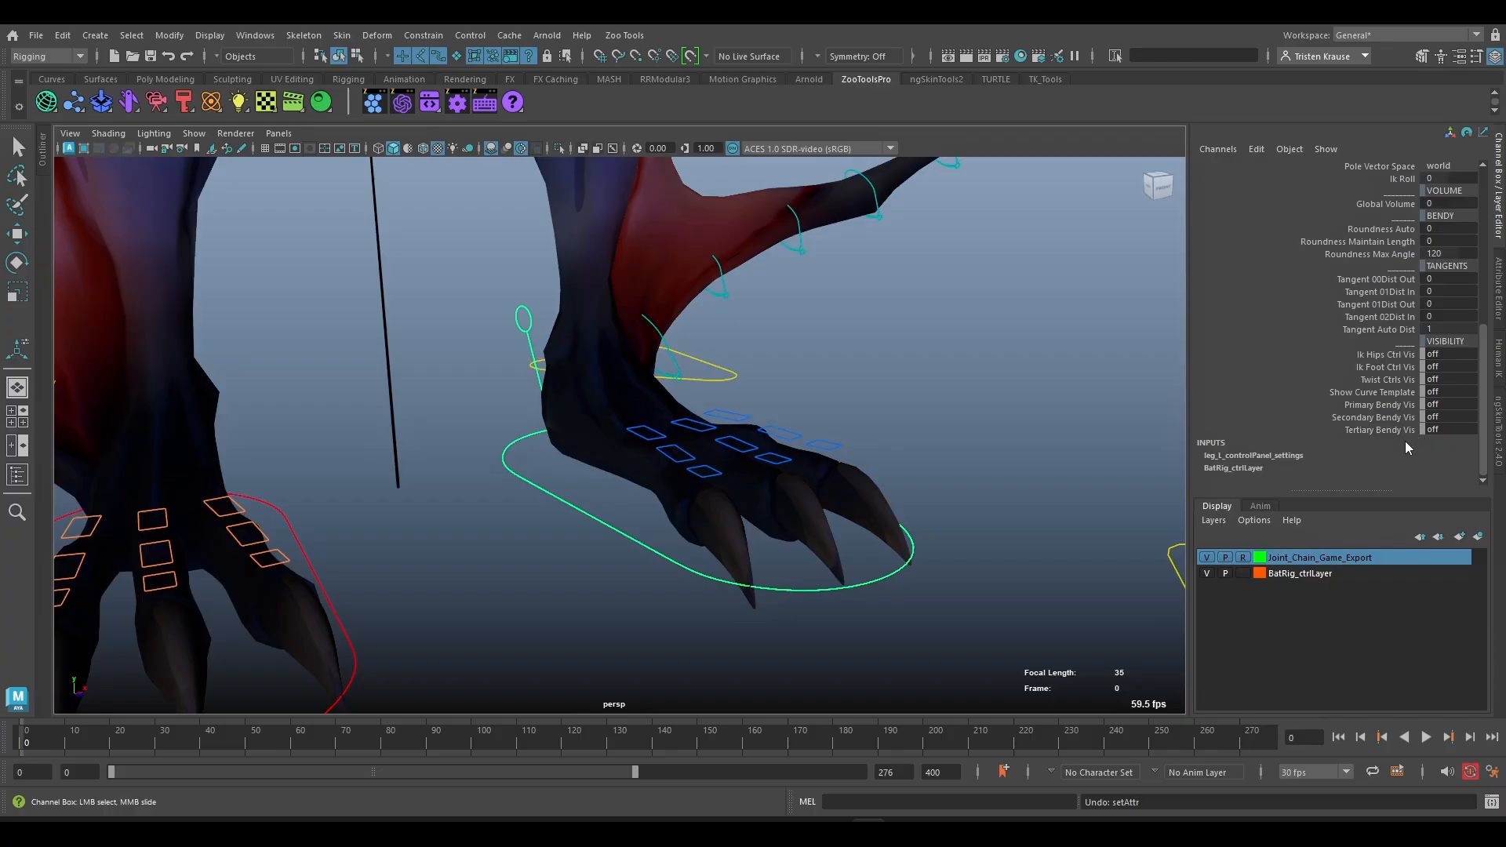
pyautogui.click(1404, 367)
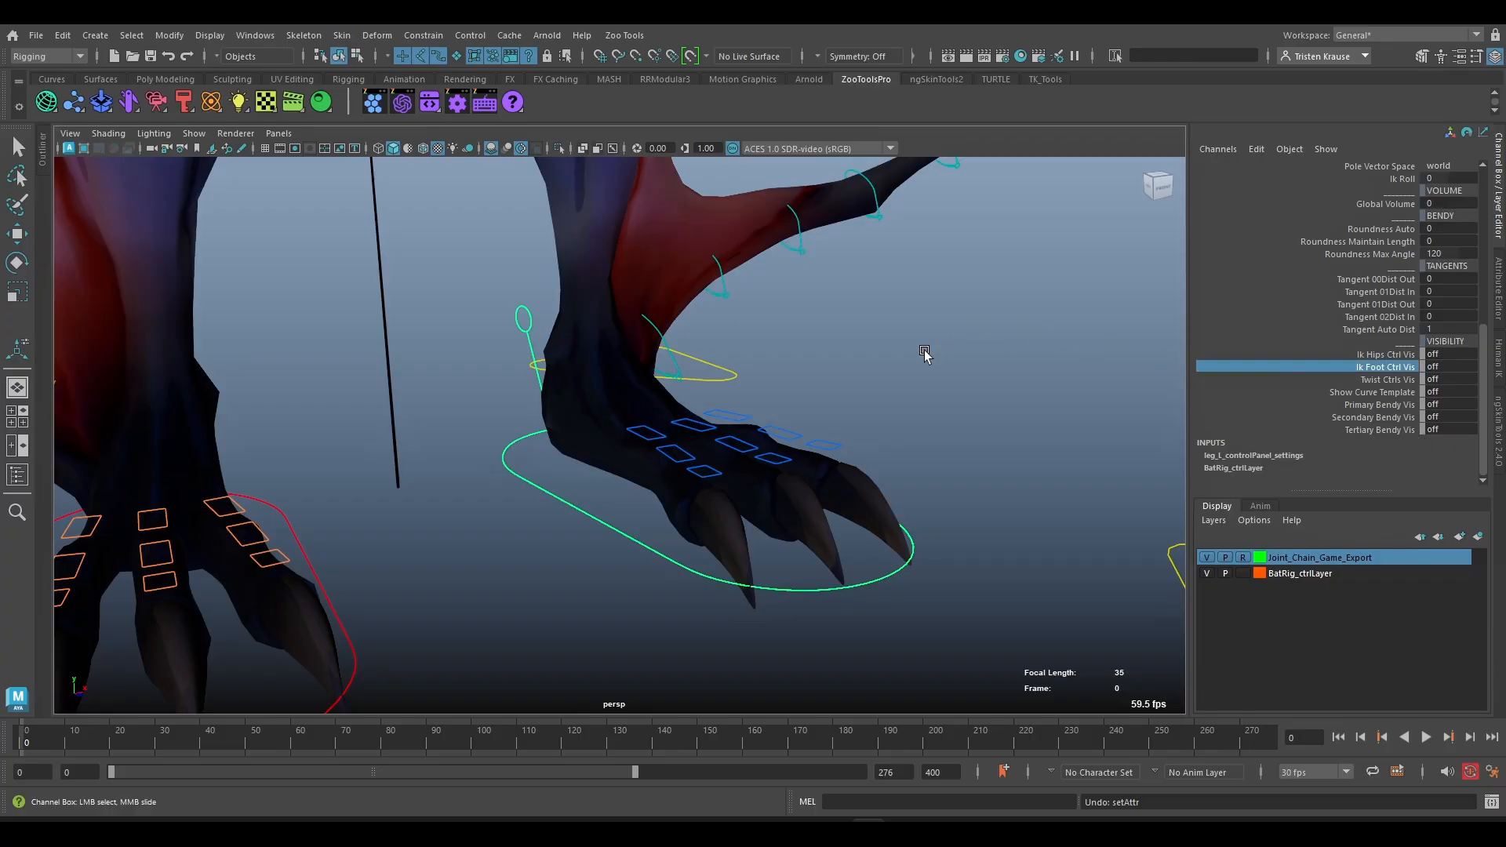
pyautogui.moveTo(924, 354); pyautogui.dragTo(973, 367, button='middle')
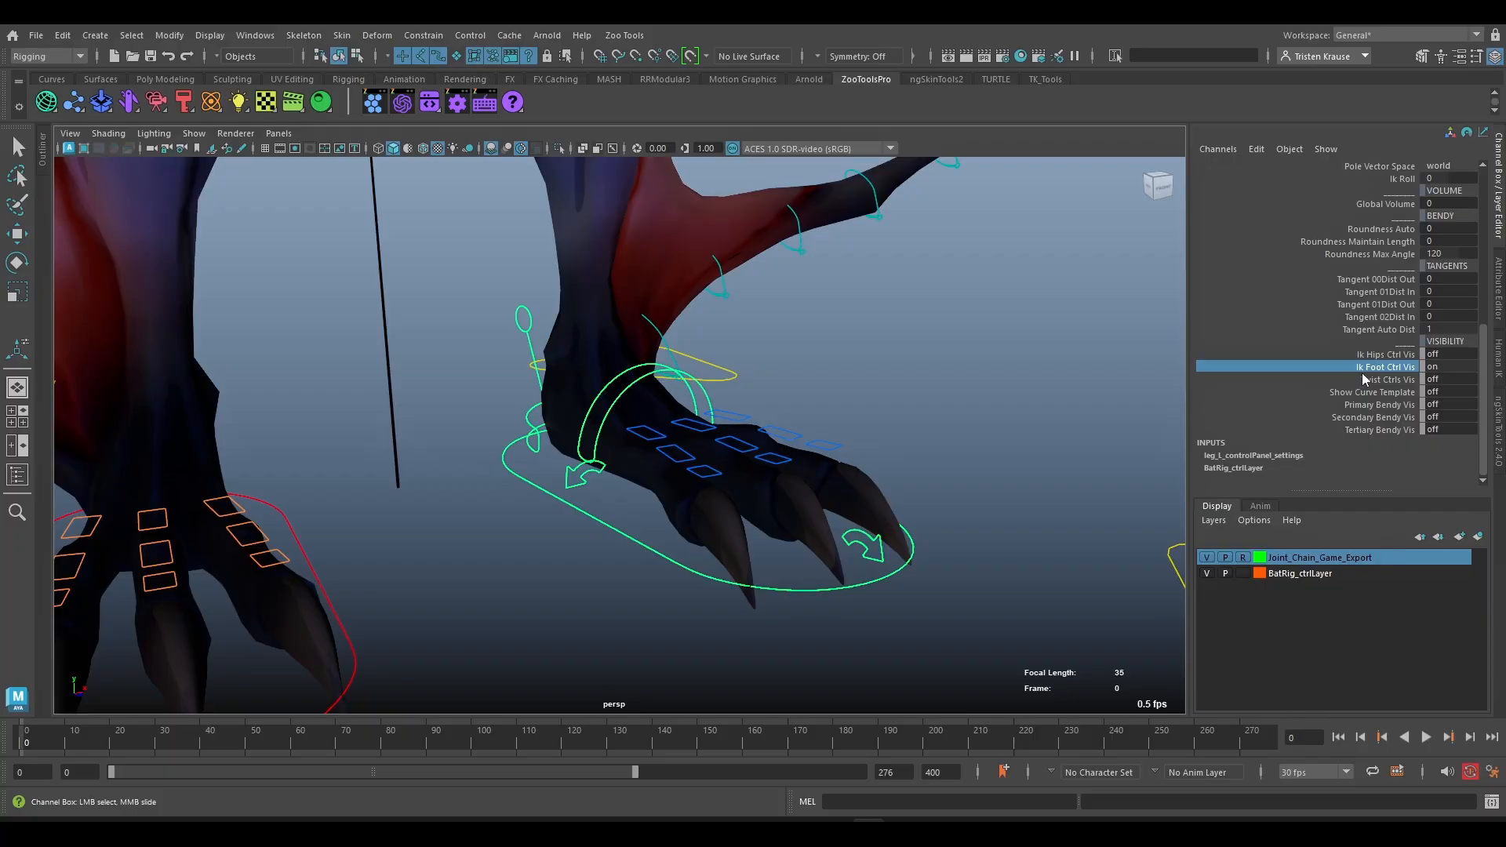
# - Try rotating the arched leg_L_toeTap_piv_ik_anim control over the left foot about 32.6 degrees in Z, and undo the rotation
pyautogui.keyDown('alt'); pyautogui.moveTo(590, 494); pyautogui.dragTo(630, 490); pyautogui.keyUp('alt')
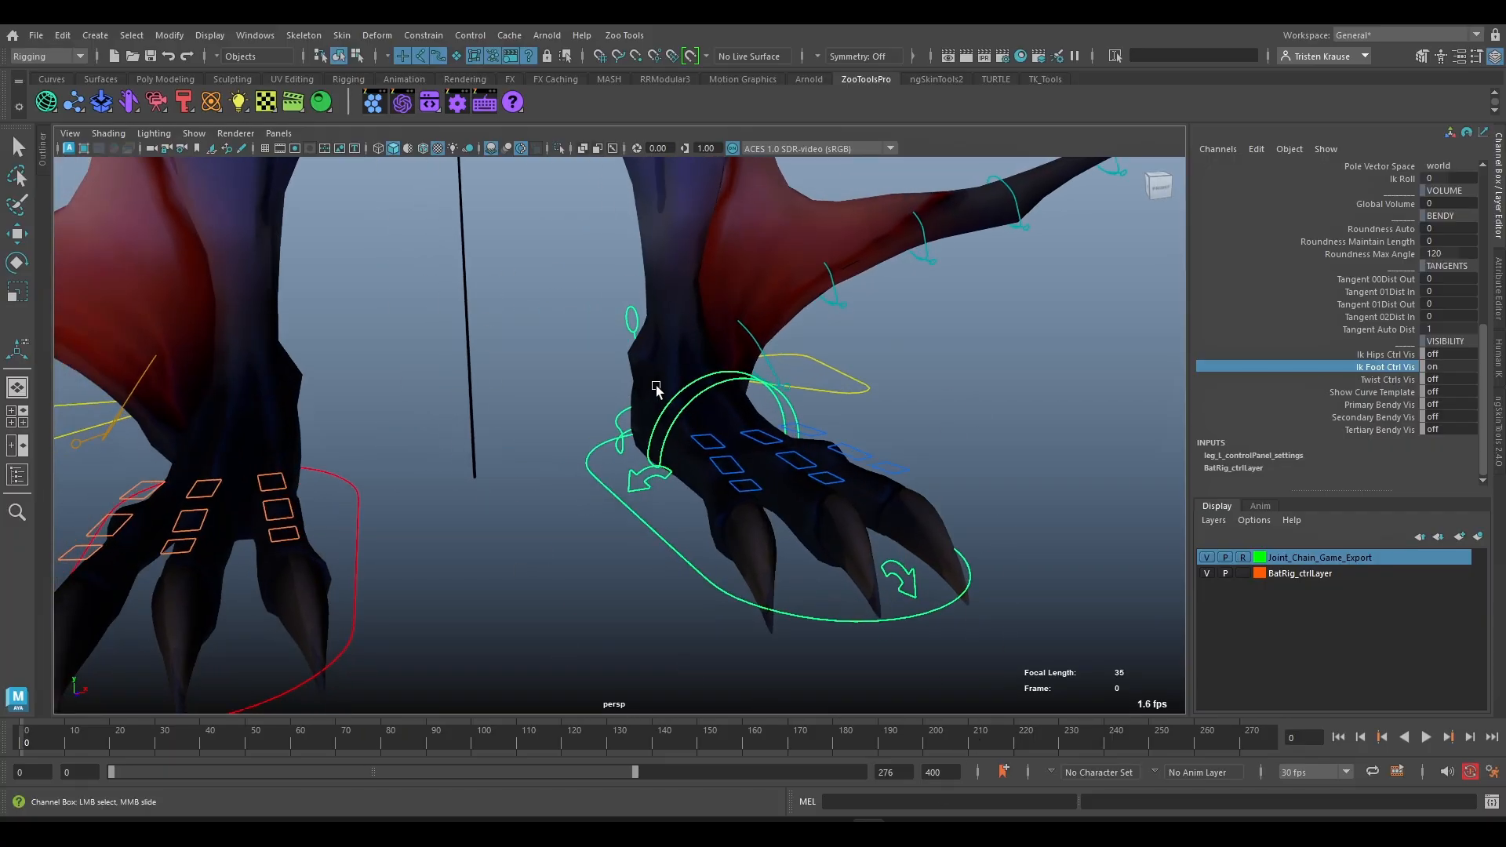
pyautogui.click(735, 385)
pyautogui.press('w')
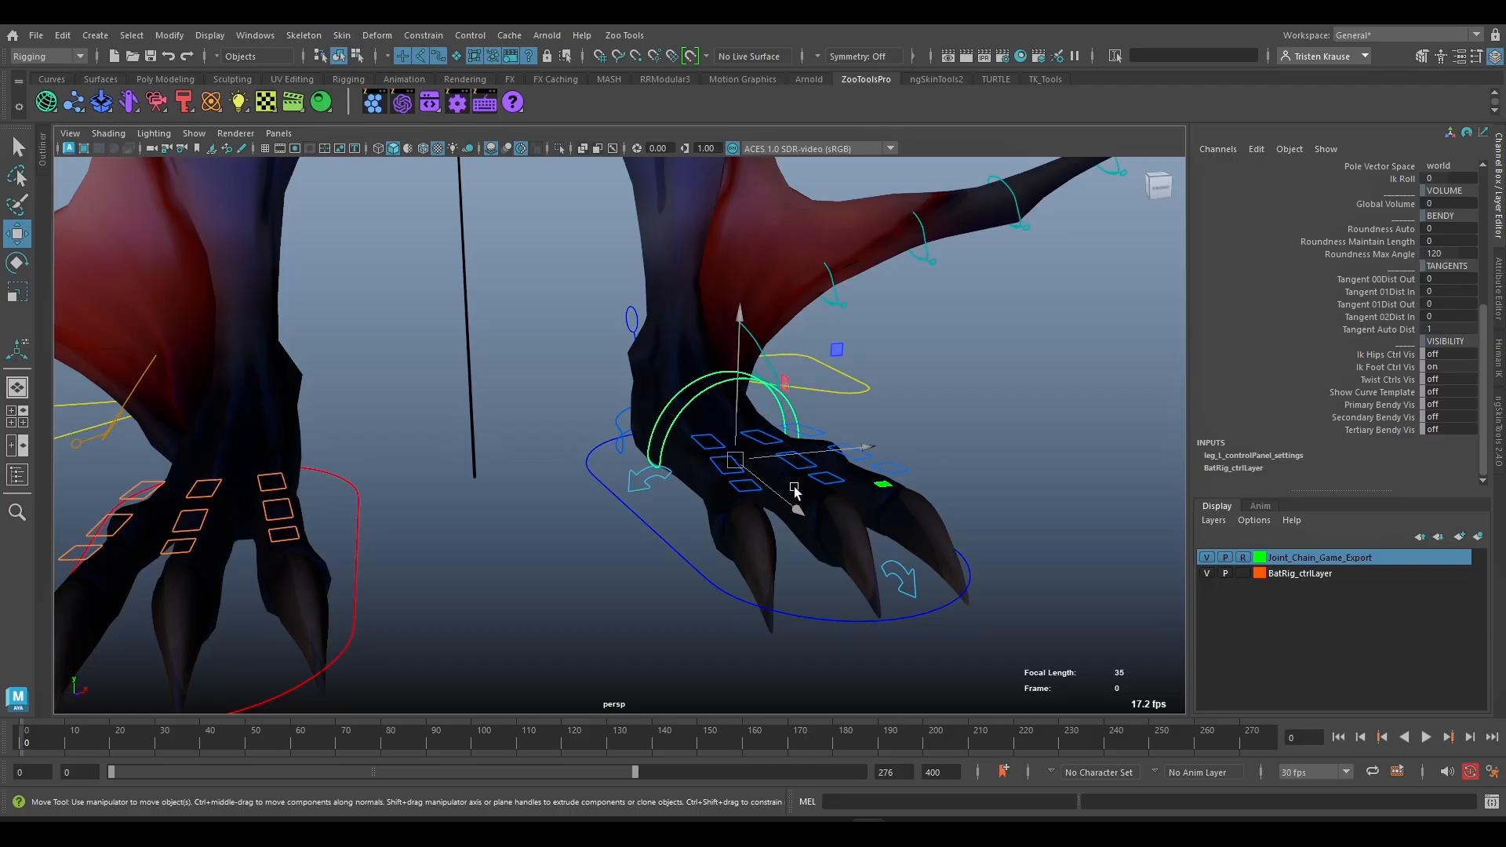
pyautogui.press('e')
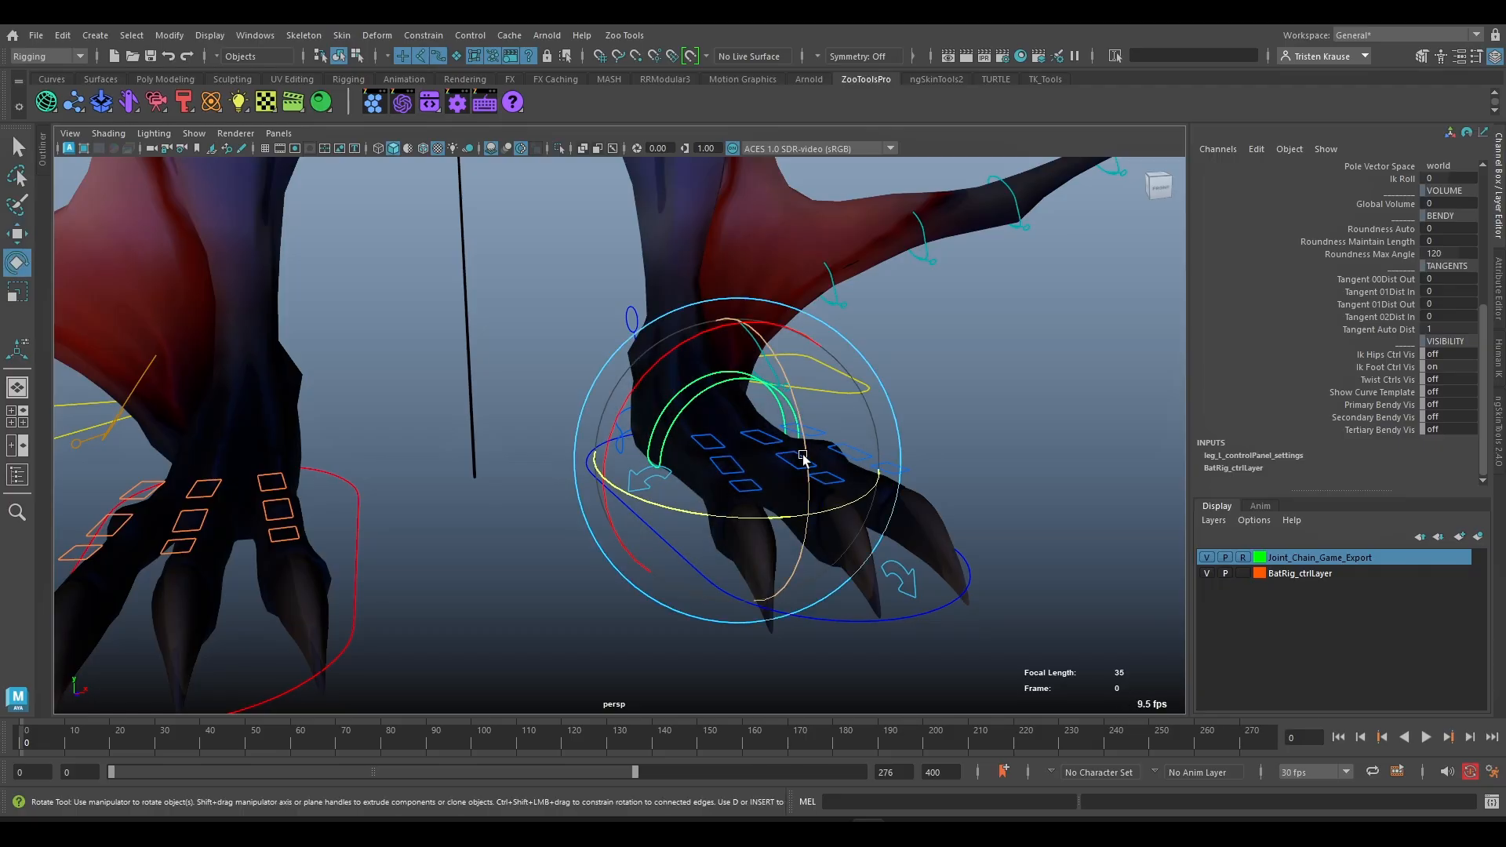
pyautogui.moveTo(801, 452); pyautogui.dragTo(797, 380)
pyautogui.hotkey('ctrl', 'z')
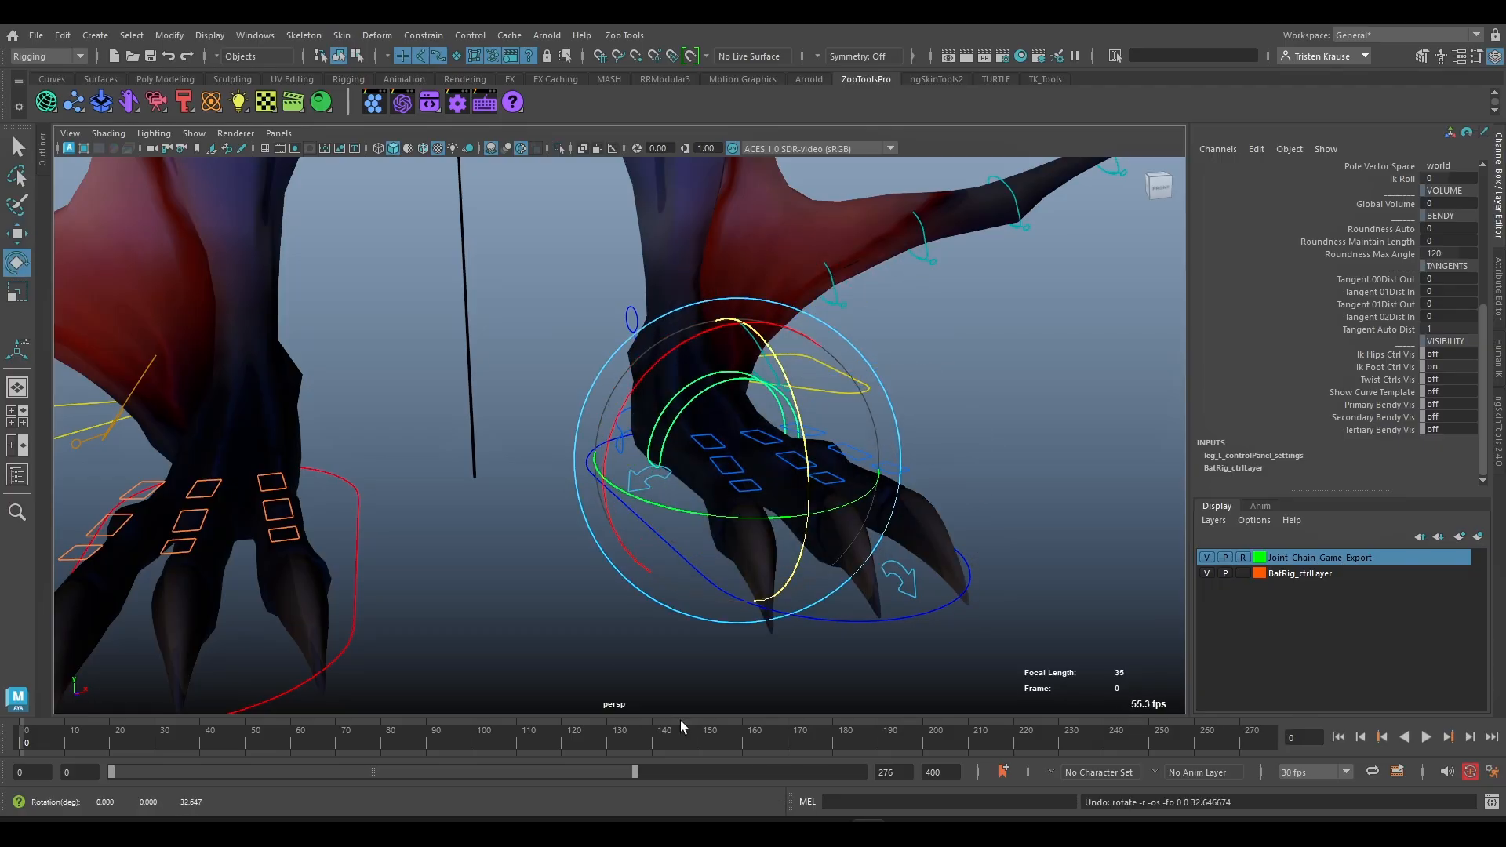
# - Turn off Ik Foot Ctrl Vis for the left leg
pyautogui.keyDown('alt'); pyautogui.moveTo(495, 566); pyautogui.dragTo(1158, 188); pyautogui.keyUp('alt')
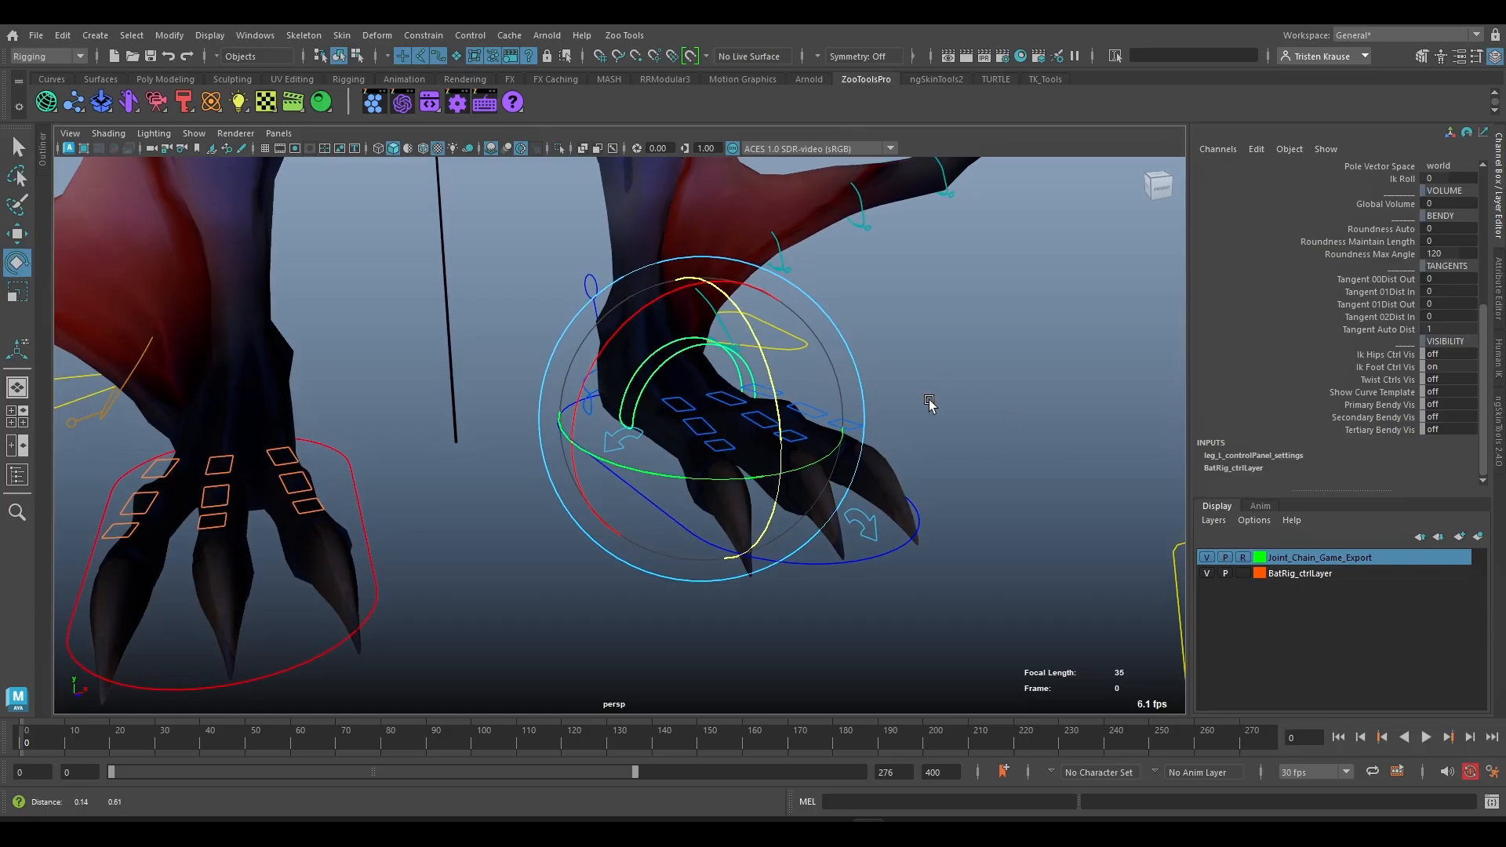
pyautogui.keyDown('alt'); pyautogui.moveTo(931, 403); pyautogui.dragTo(1418, 384, button='right'); pyautogui.keyUp('alt')
pyautogui.click(1384, 367)
pyautogui.moveTo(1111, 366); pyautogui.dragTo(975, 380, button='middle')
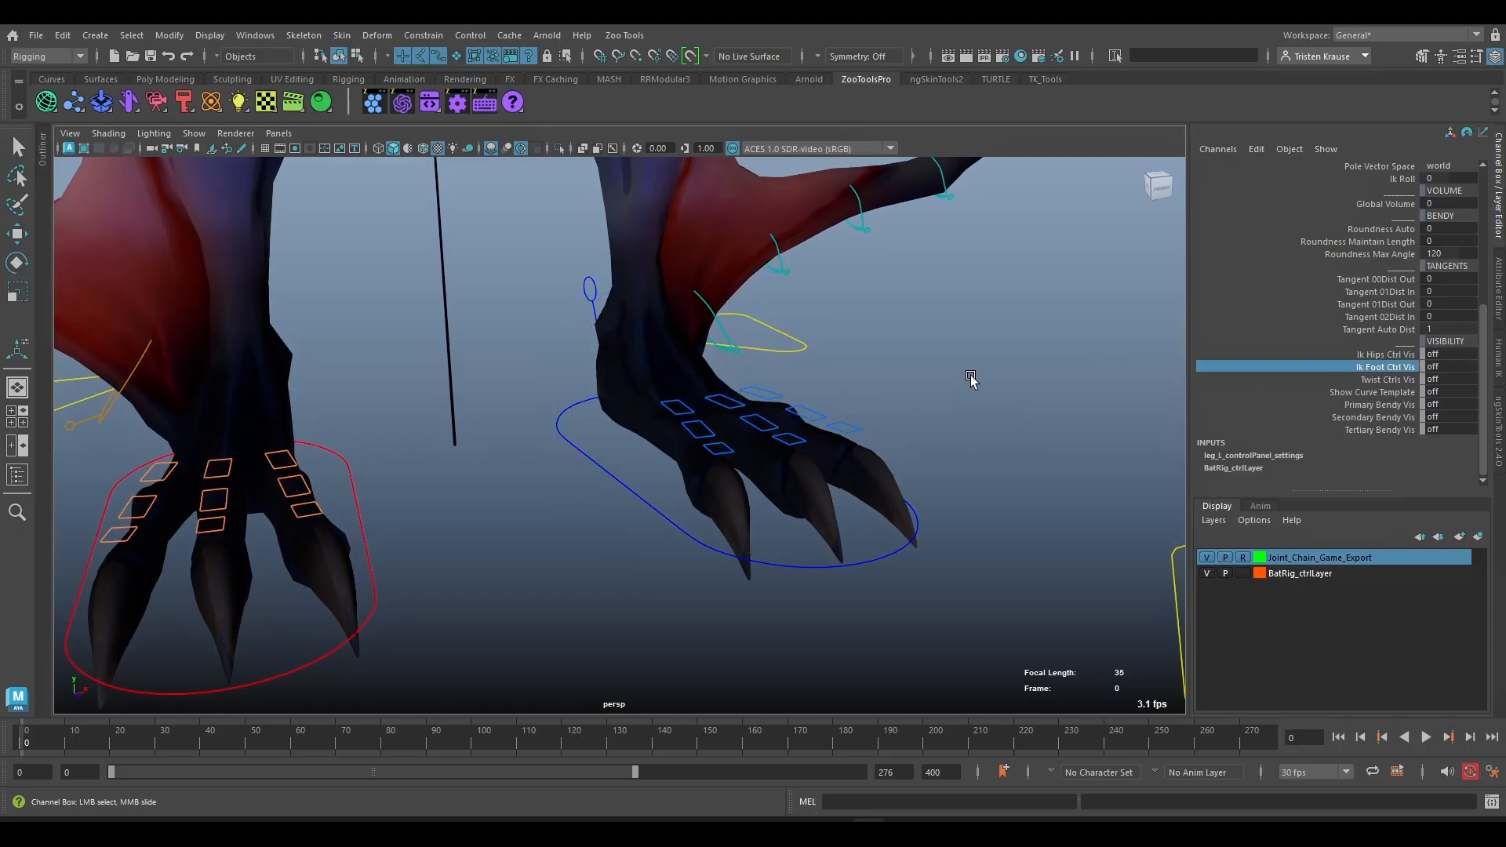
# - Switch the left leg from IK to FK by setting Ikfk to 1
pyautogui.keyDown('alt'); pyautogui.moveTo(883, 284); pyautogui.dragTo(902, 349); pyautogui.keyUp('alt')
pyautogui.scroll(6, 1344, 317)
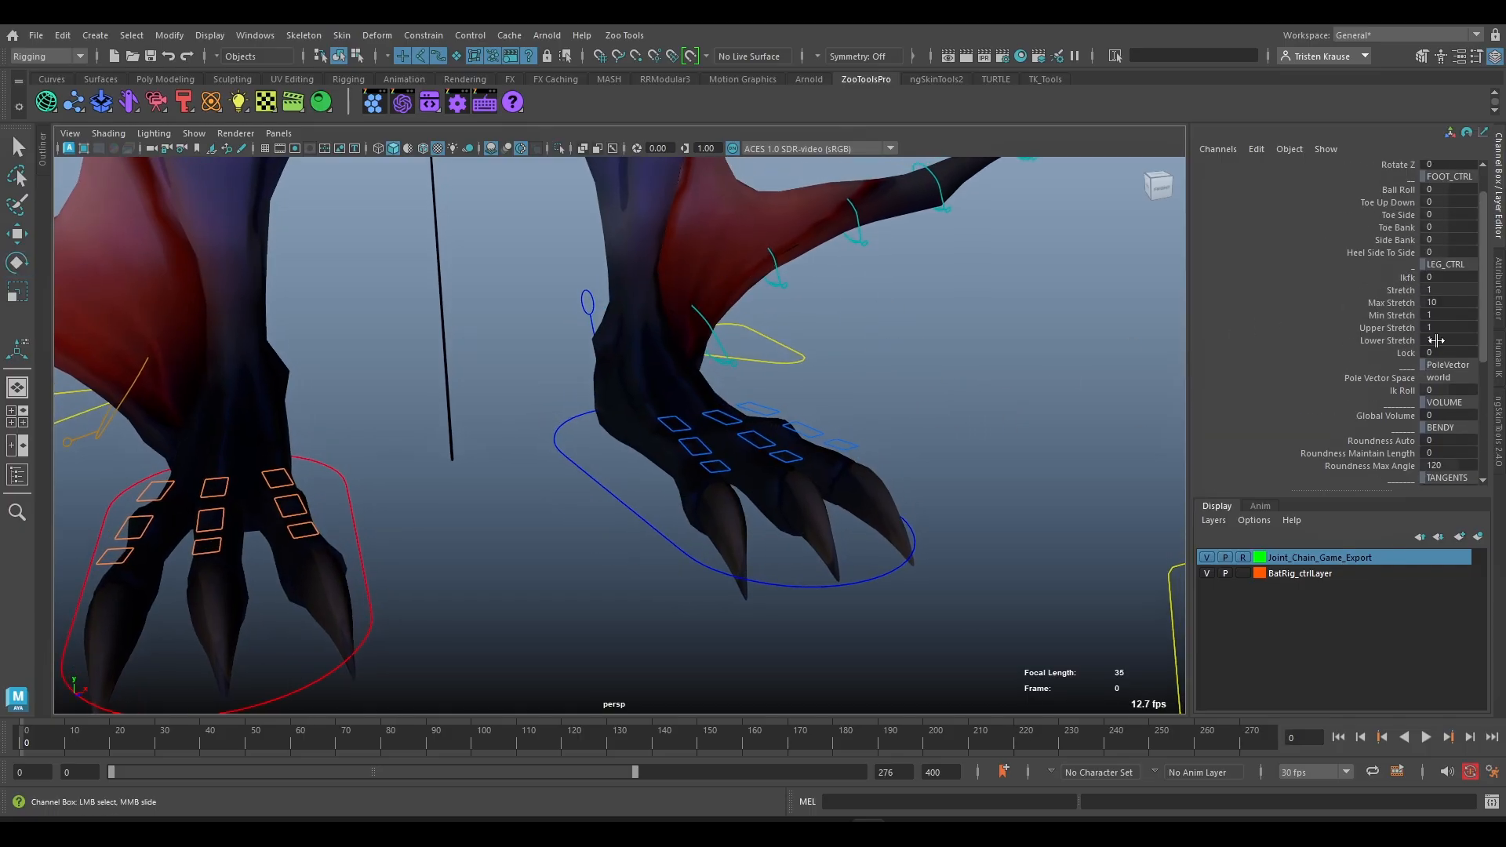
pyautogui.scroll(1, 1251, 338)
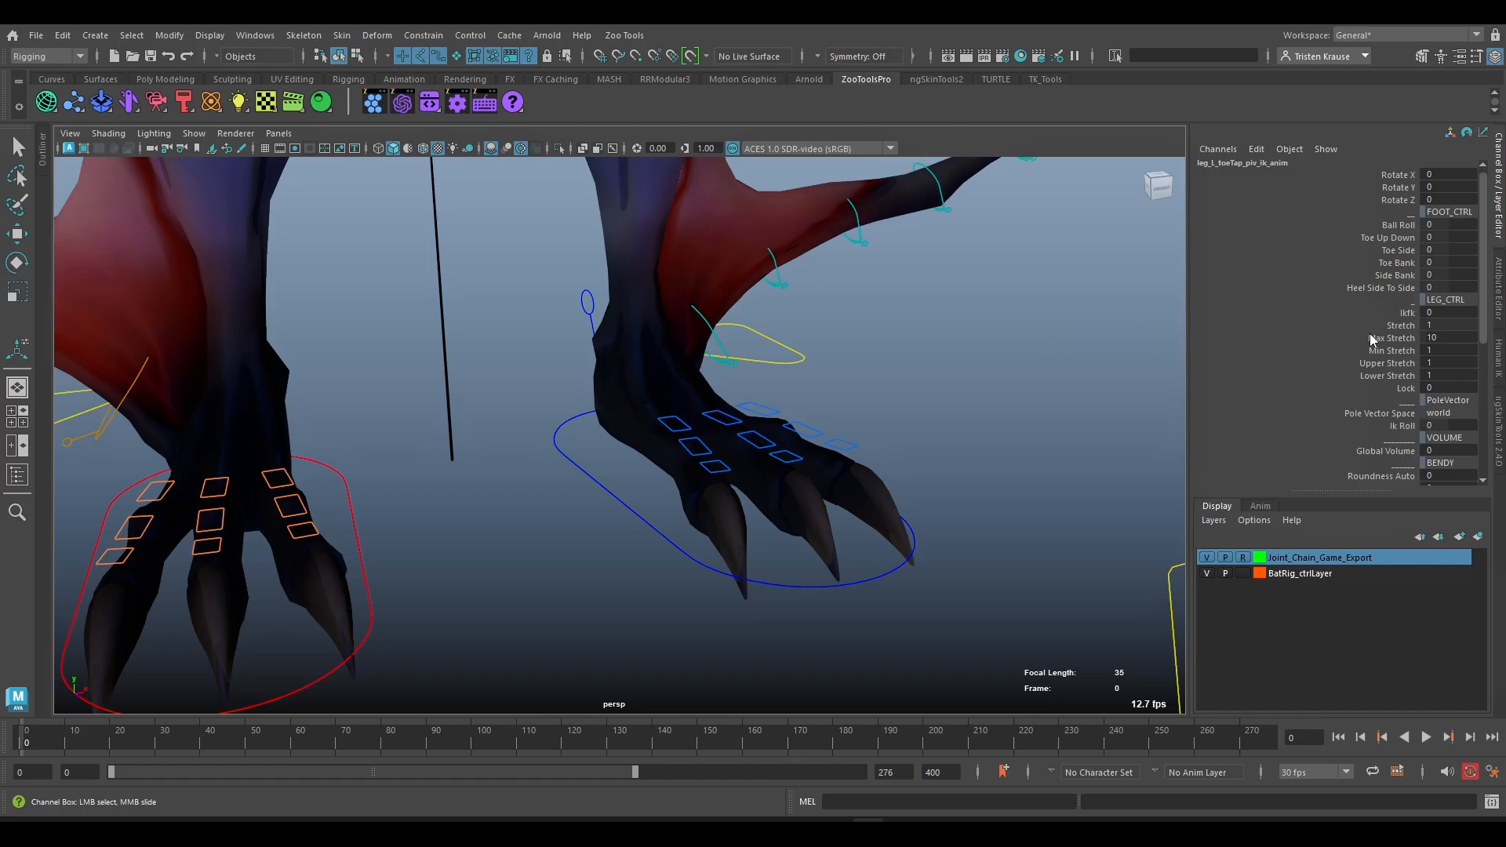
pyautogui.click(1393, 314)
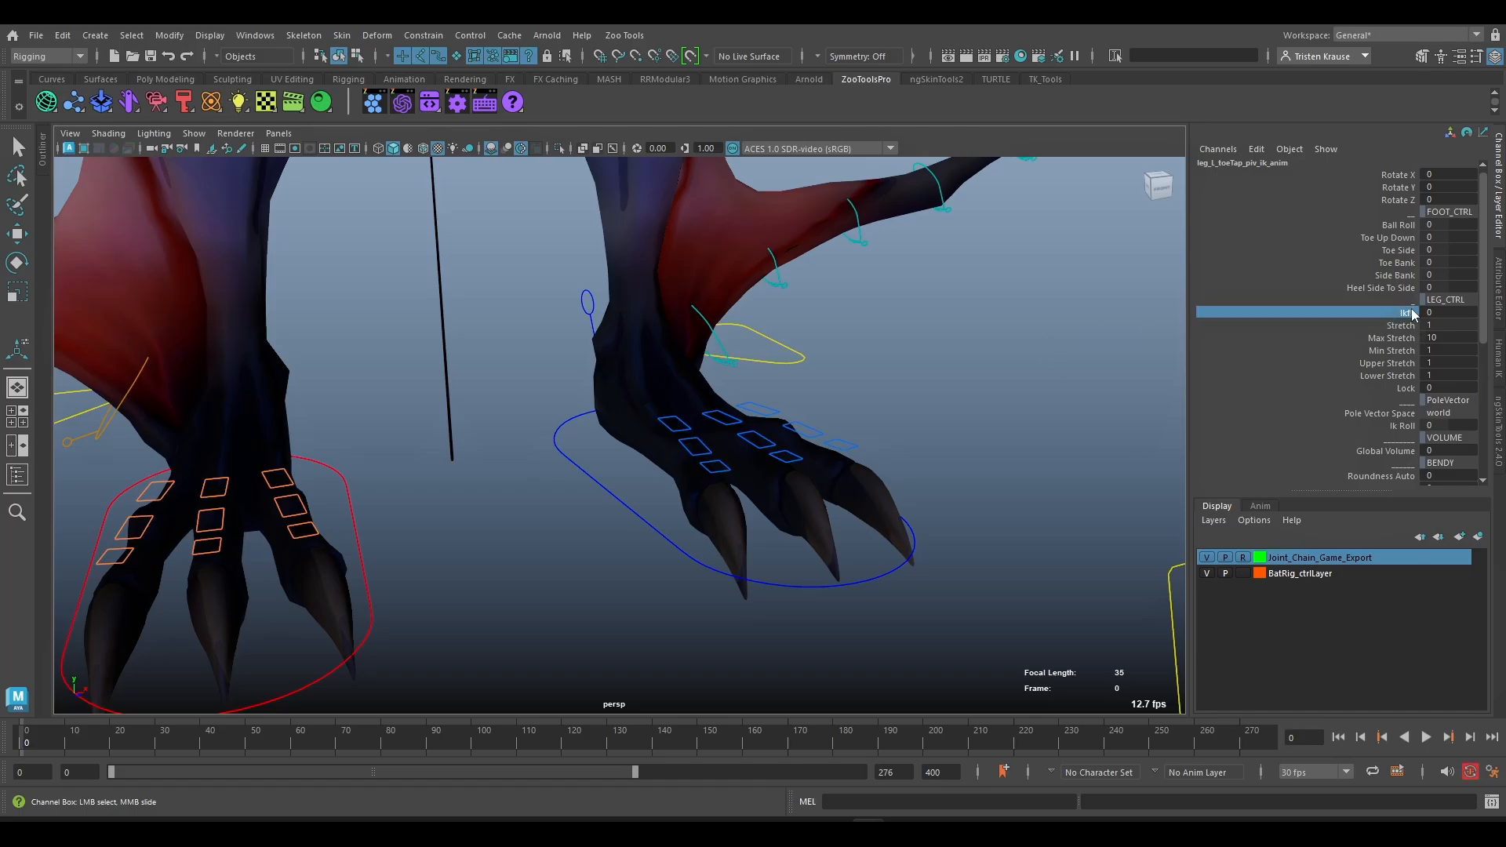
pyautogui.moveTo(887, 399); pyautogui.dragTo(894, 464, button='middle')
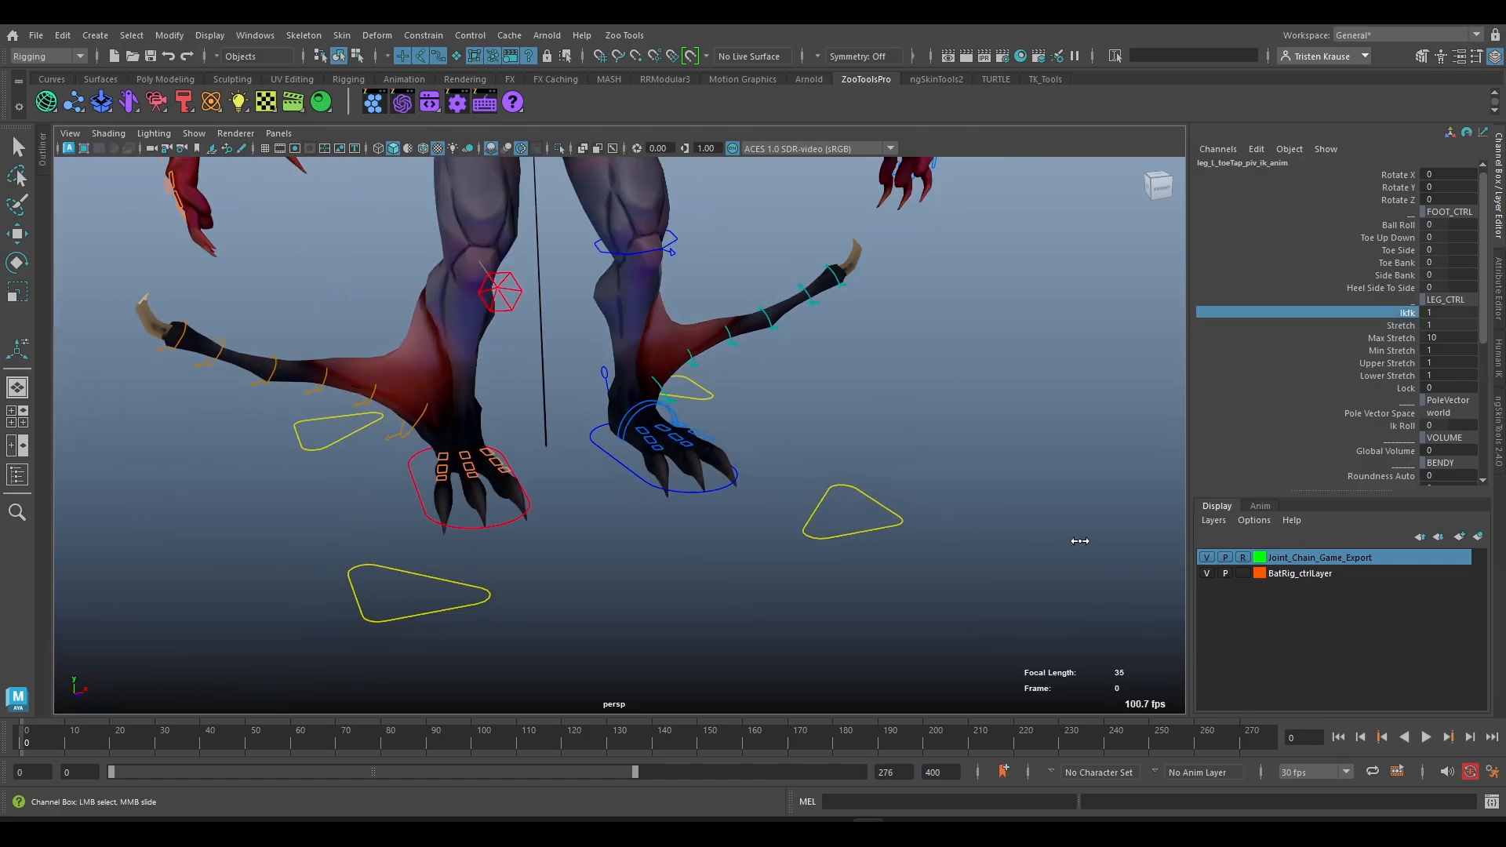
# - Switch the left leg back to IK by setting Ikfk to 0
pyautogui.moveTo(1179, 659); pyautogui.dragTo(550, 591, button='middle')
pyautogui.keyDown('alt'); pyautogui.moveTo(484, 551); pyautogui.dragTo(855, 558, button='right'); pyautogui.keyUp('alt')
pyautogui.click(1399, 324)
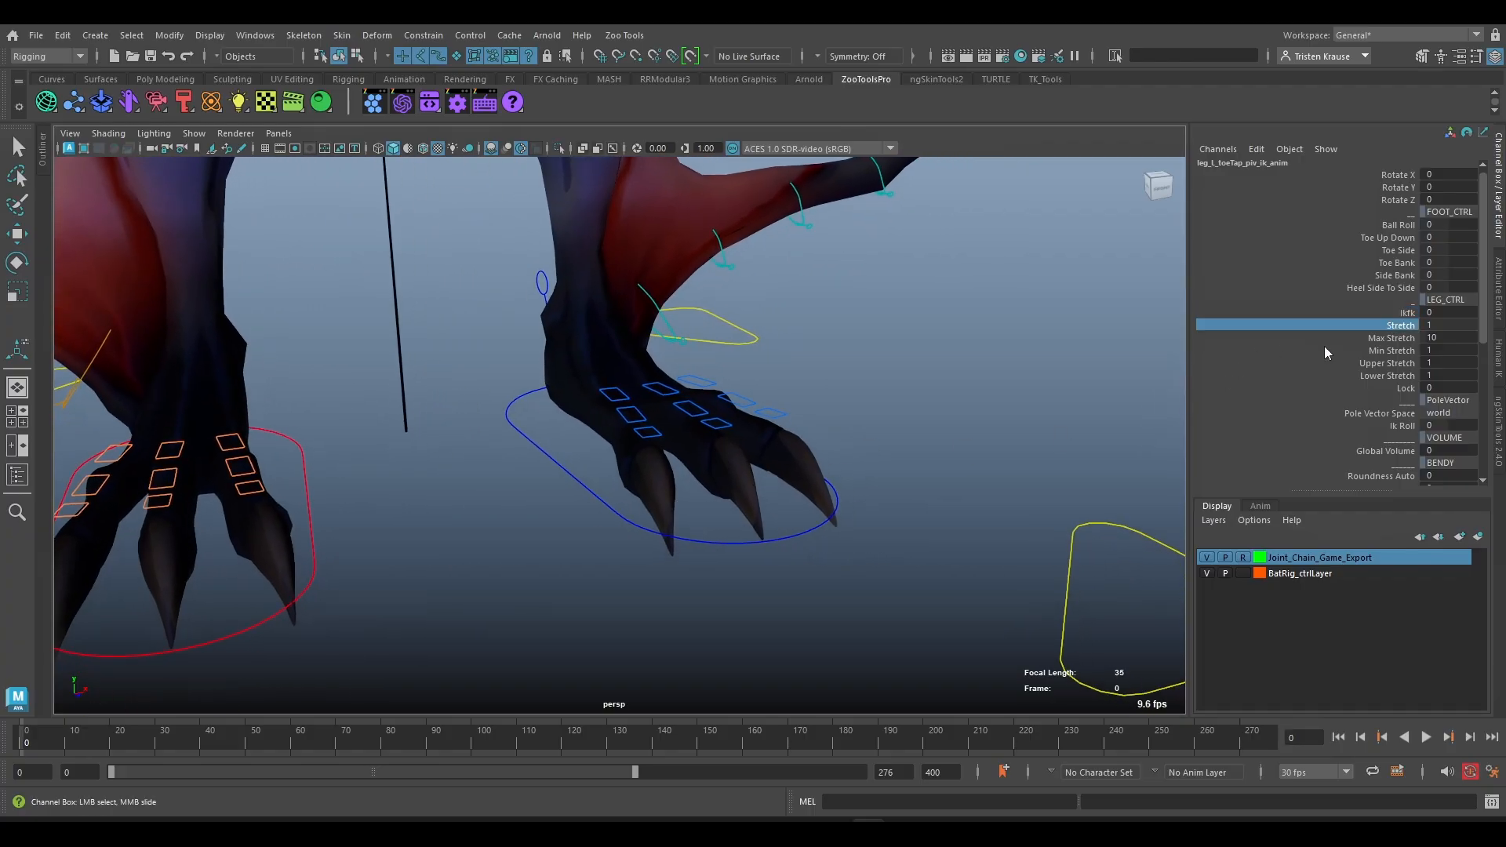
pyautogui.moveTo(718, 406); pyautogui.dragTo(810, 441, button='middle')
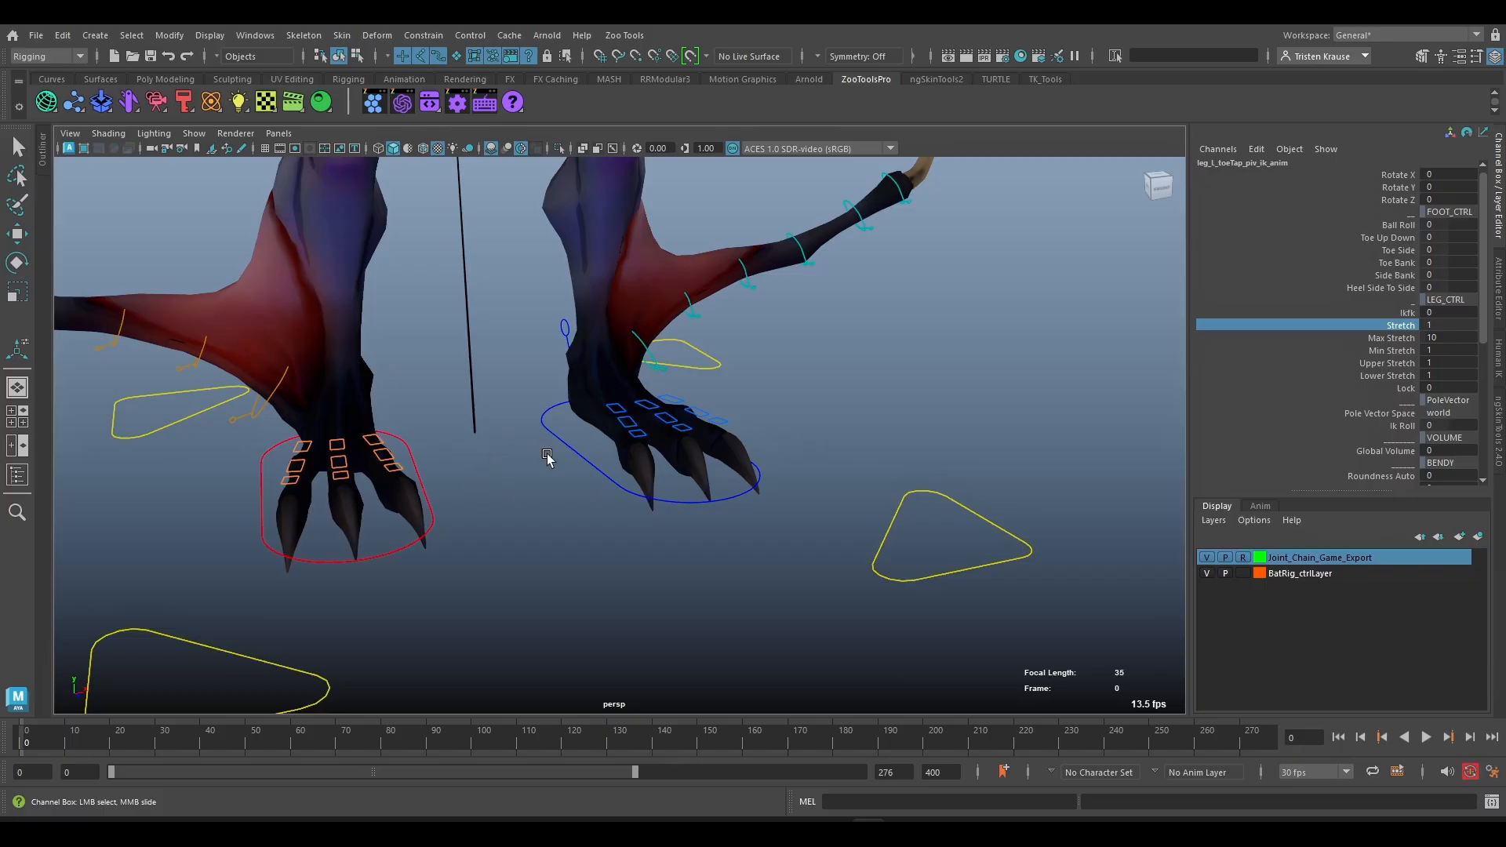
# - Pull the left foot's IK control straight down to Translate Y -206.552, stretching the leg
pyautogui.click(575, 474)
pyautogui.press('q')
pyautogui.scroll(-5, 572, 497)
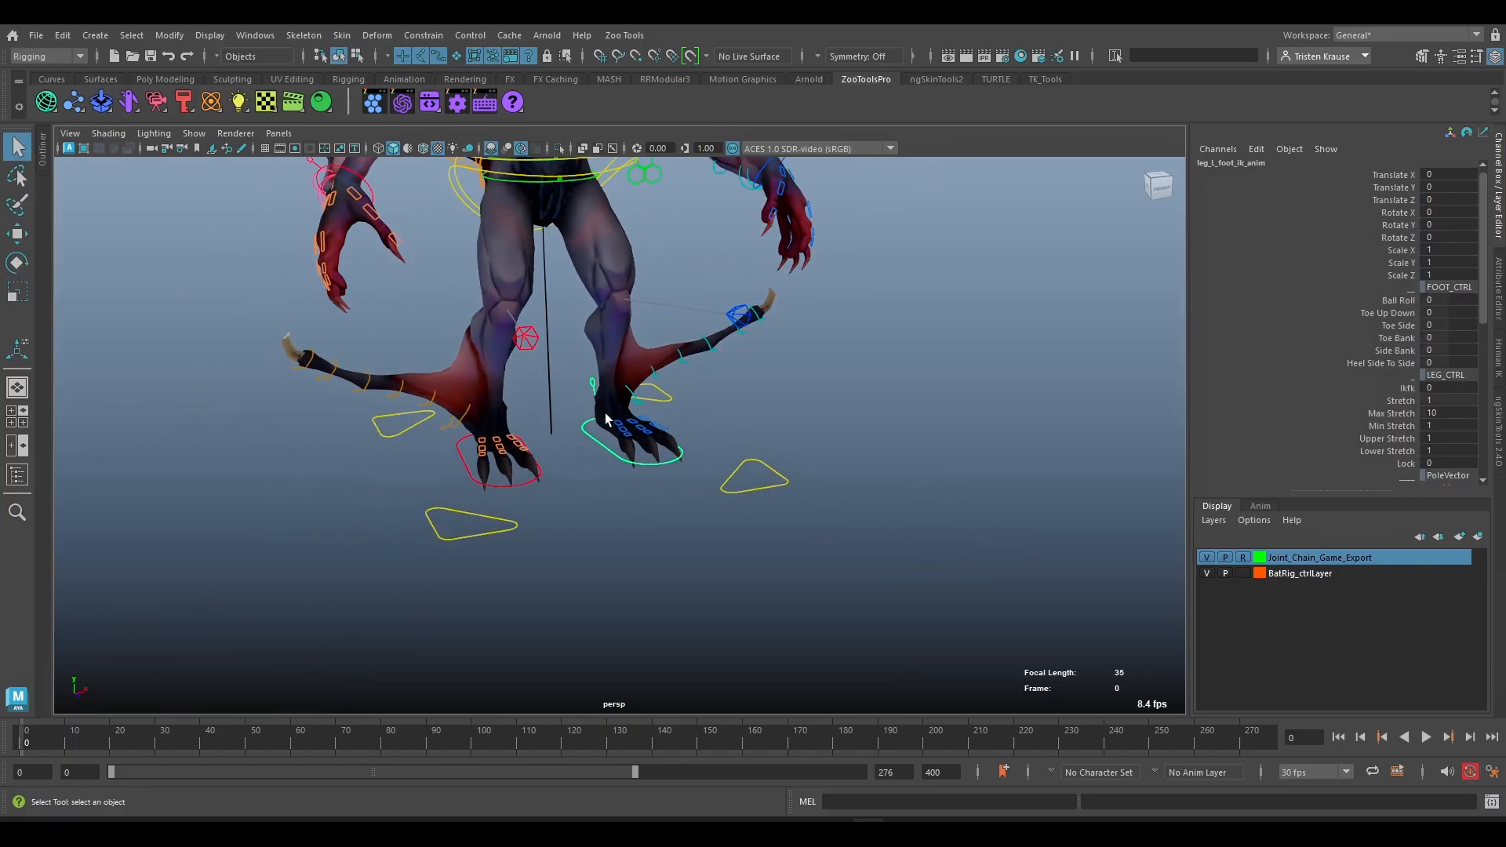
pyautogui.press('w')
pyautogui.scroll(-5, 616, 353)
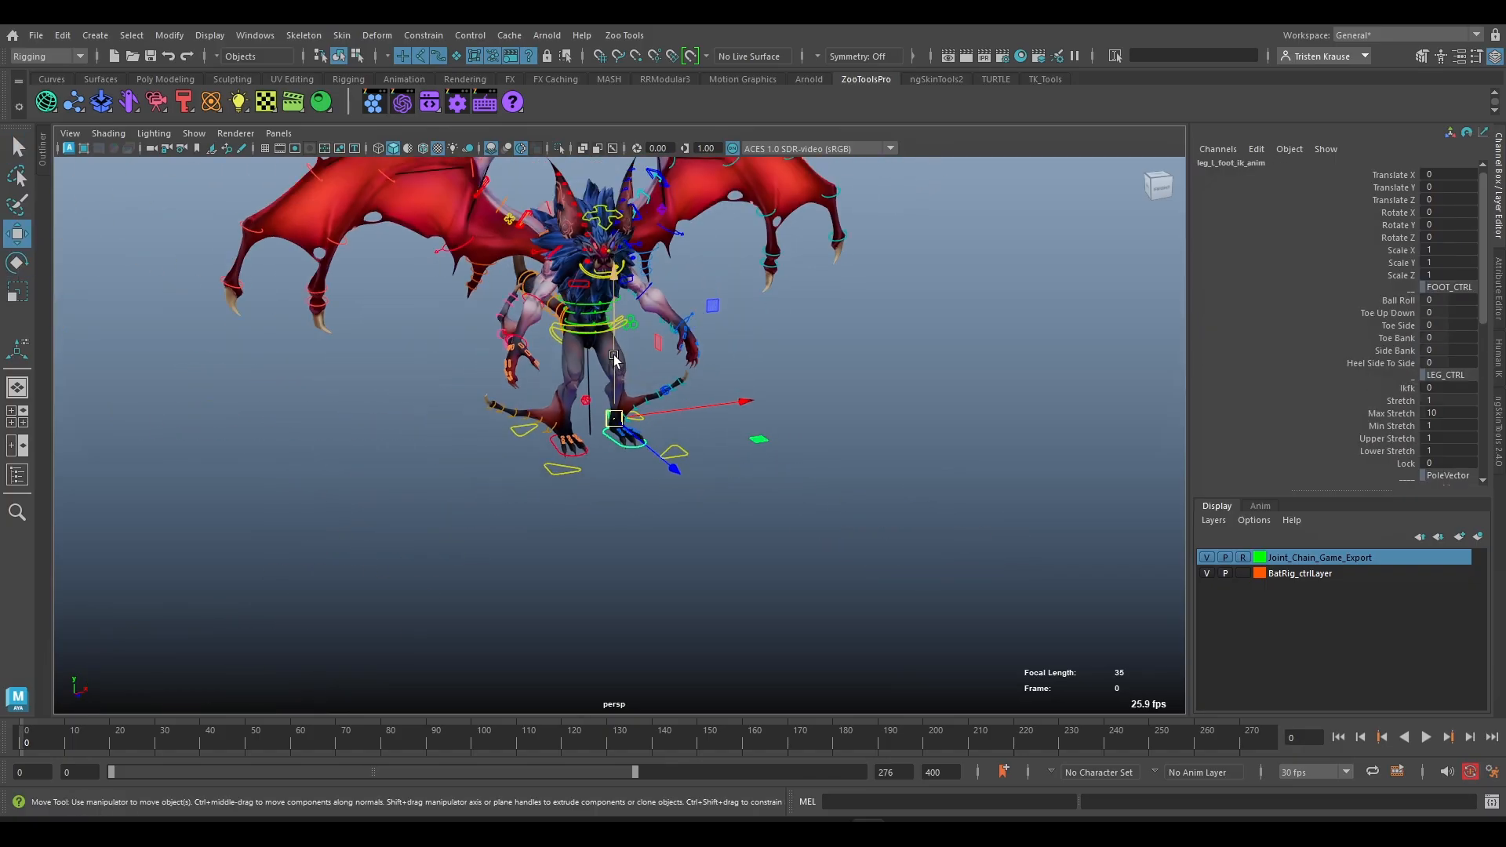
pyautogui.moveTo(632, 432); pyautogui.dragTo(641, 624)
pyautogui.keyDown('alt'); pyautogui.moveTo(641, 588); pyautogui.dragTo(662, 430, button='middle'); pyautogui.keyUp('alt')
pyautogui.scroll(5, 662, 431)
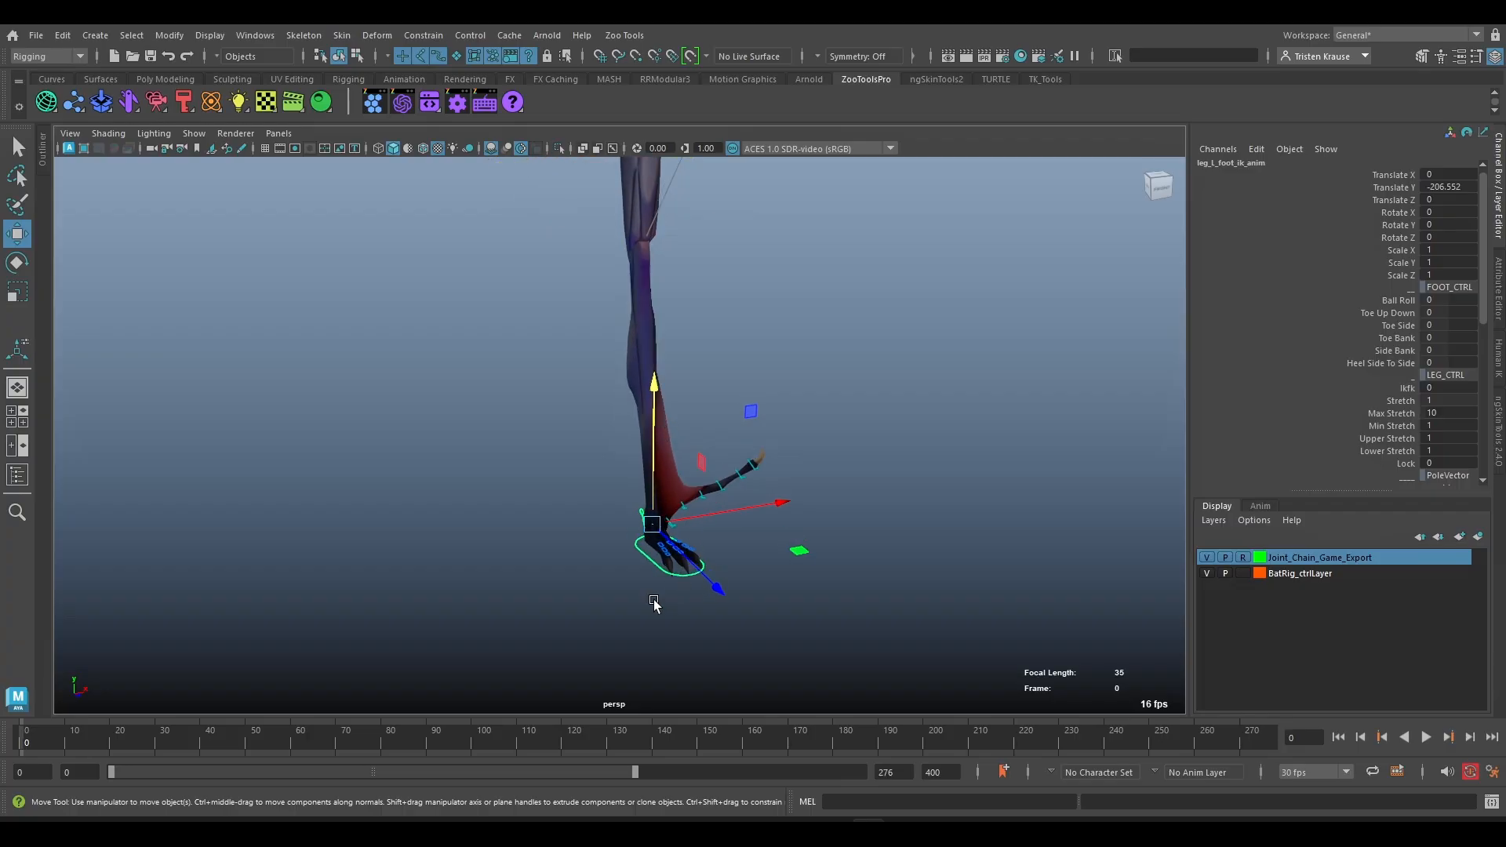
# - Move the left foot's IK control outward and up to Translate X 111.052, Y -129.252 and Z 19.819
pyautogui.keyDown('alt'); pyautogui.moveTo(656, 603); pyautogui.dragTo(722, 614); pyautogui.keyUp('alt')
pyautogui.keyDown('alt'); pyautogui.moveTo(562, 638); pyautogui.dragTo(645, 375); pyautogui.keyUp('alt')
pyautogui.scroll(4, 722, 384)
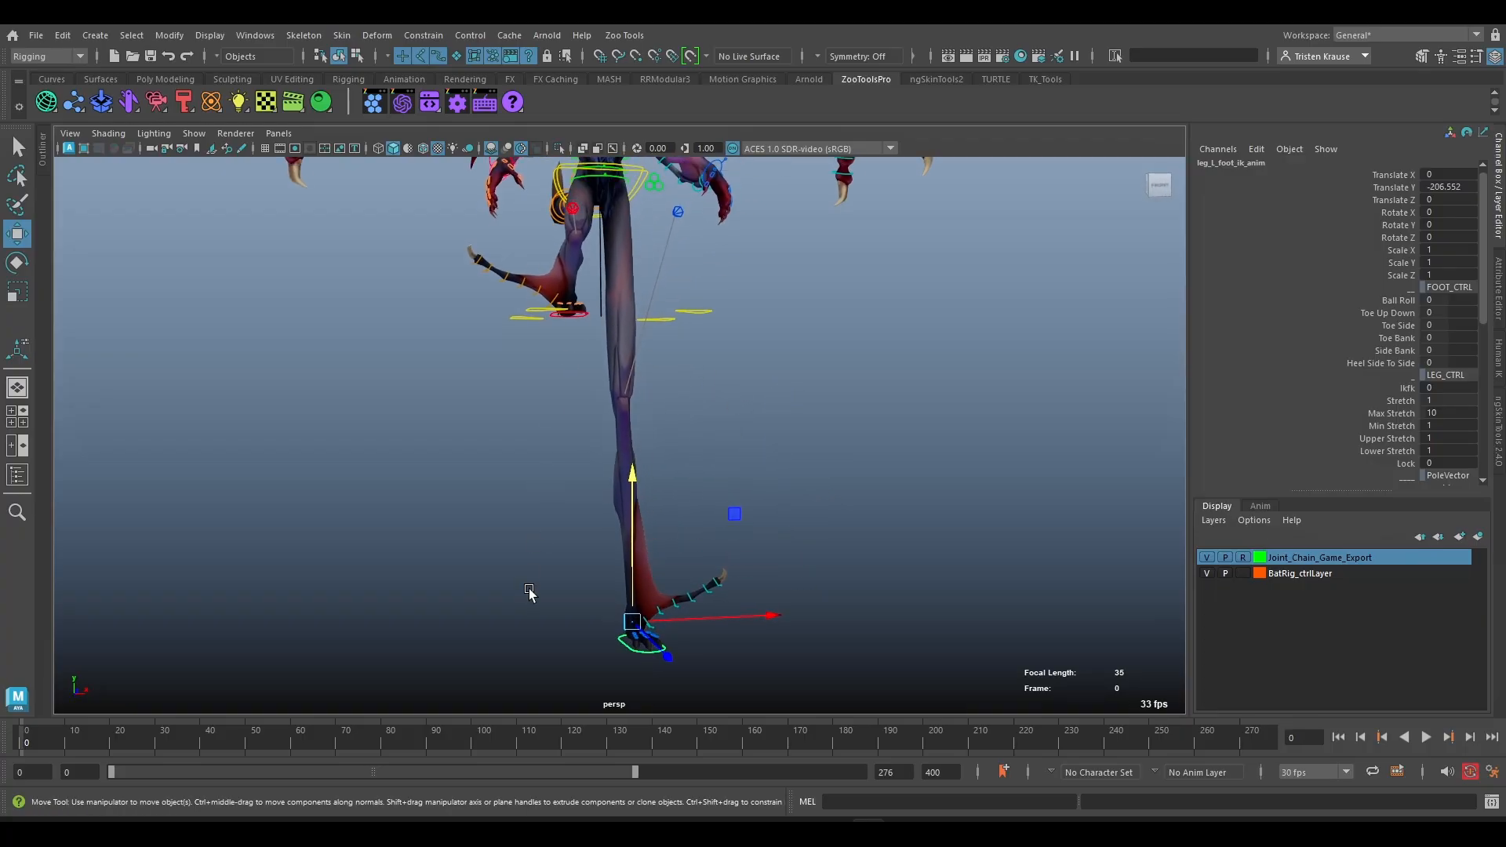
pyautogui.moveTo(734, 514); pyautogui.dragTo(904, 396)
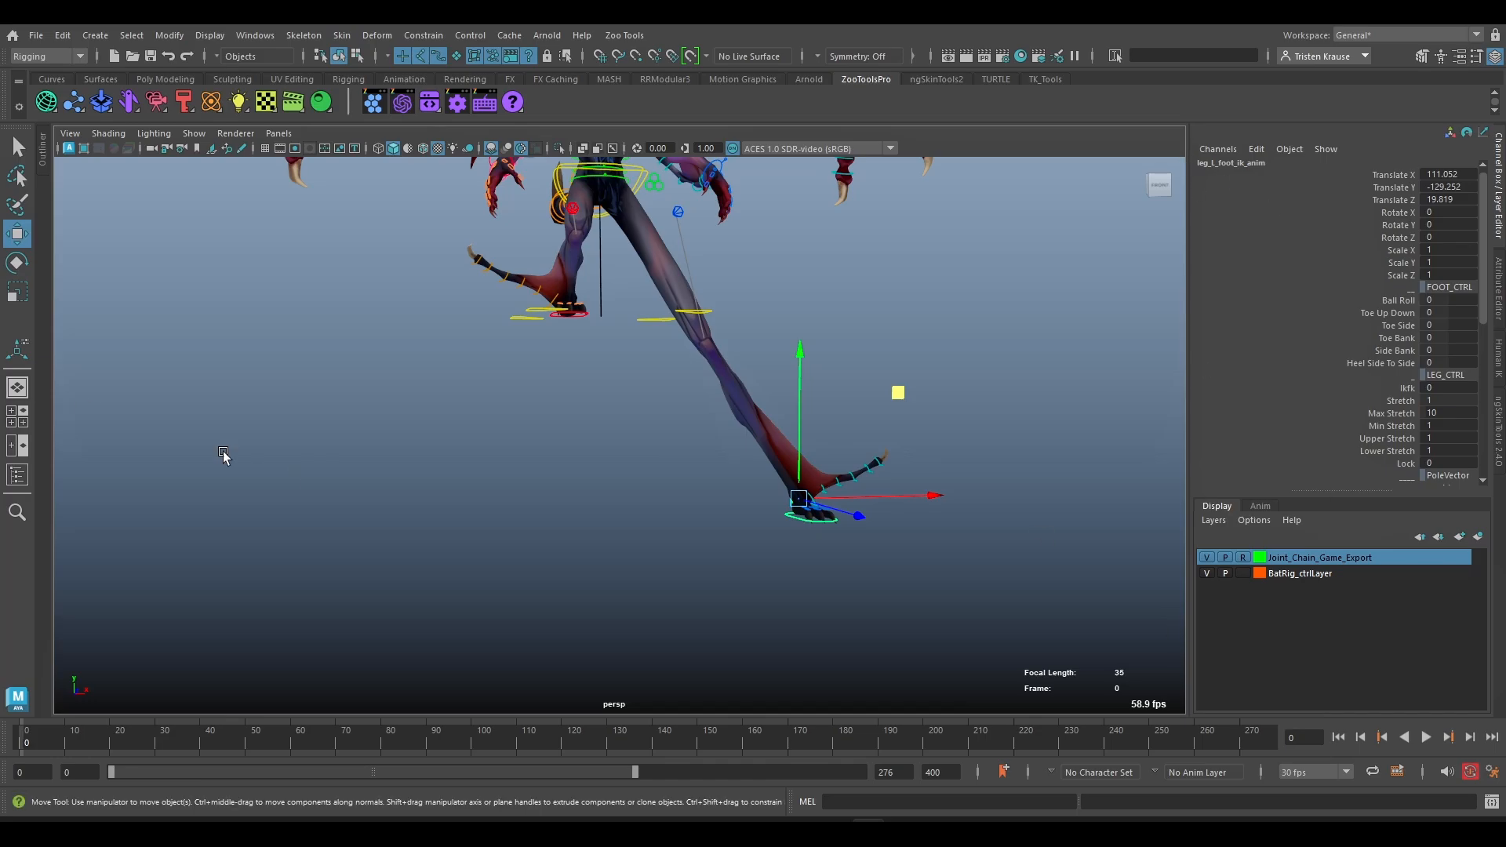
# - Try reducing the stretched left leg's Max Stretch to 2.7, and undo the change
pyautogui.scroll(-1, 1409, 407)
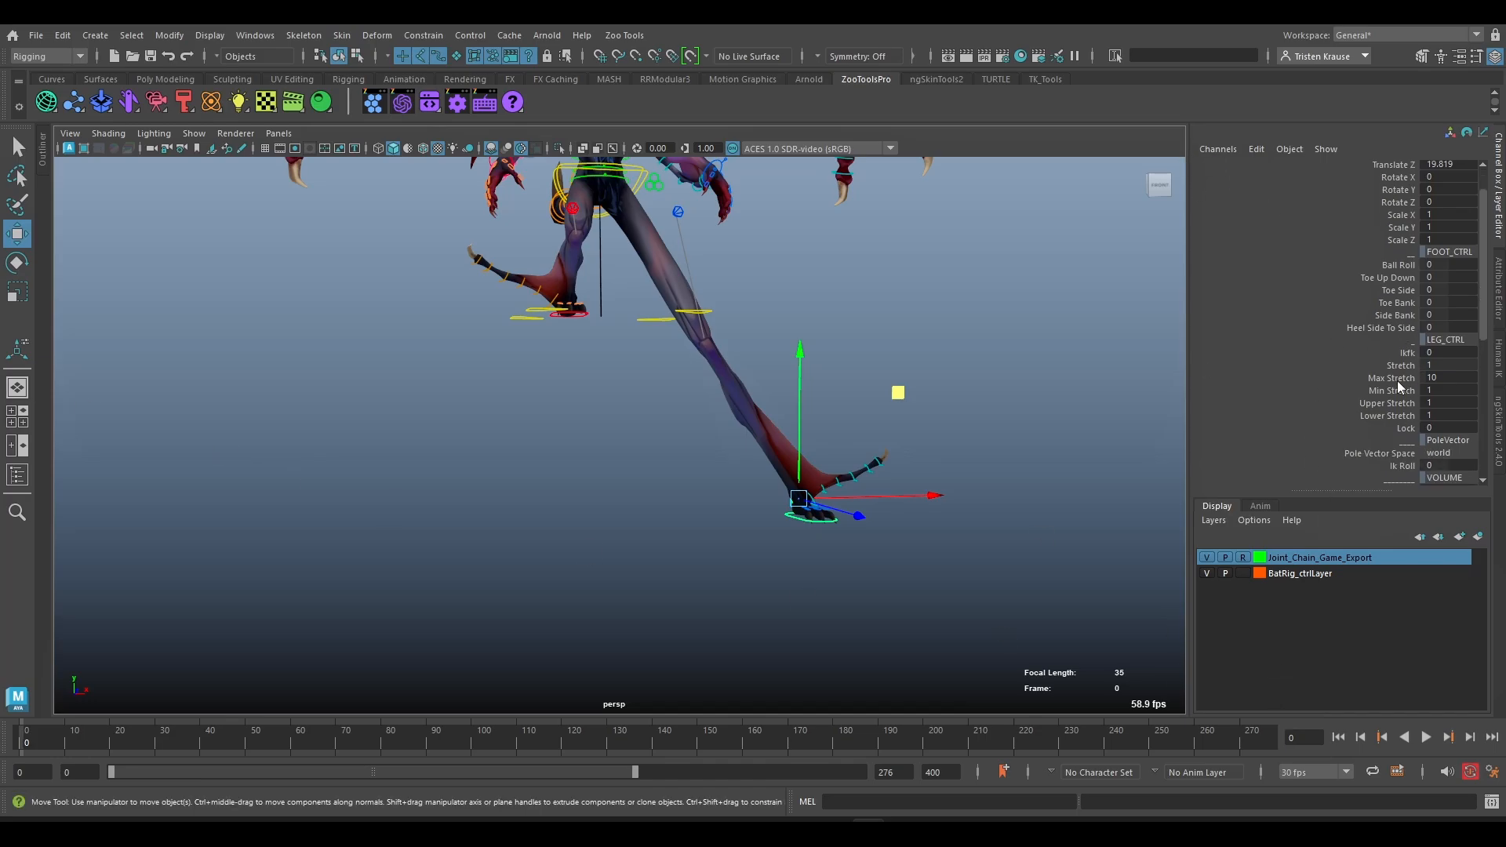
pyautogui.click(1398, 379)
pyautogui.moveTo(892, 369); pyautogui.dragTo(903, 484, button='middle')
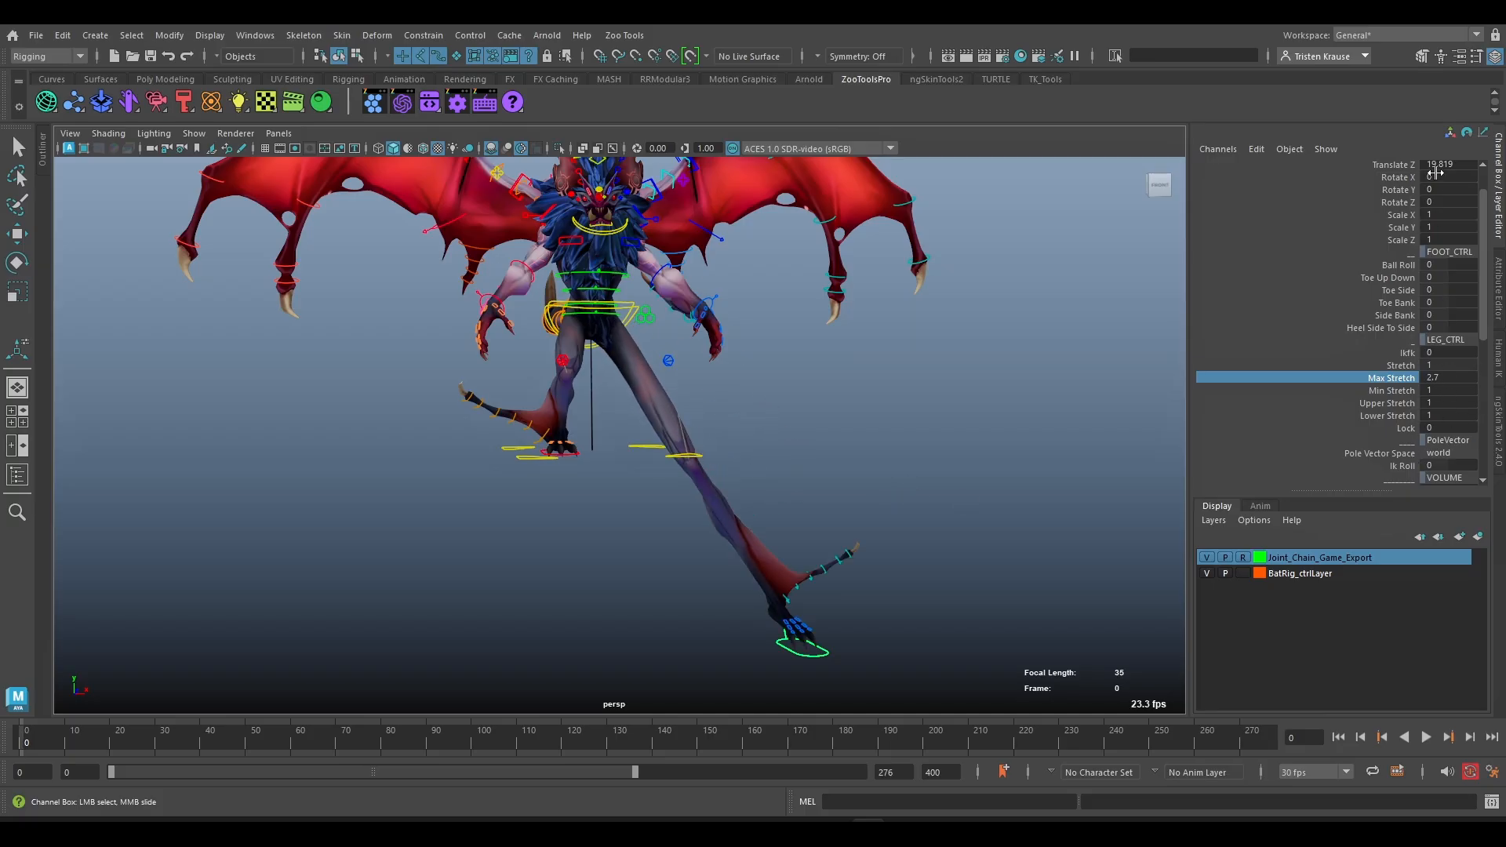
pyautogui.moveTo(1477, 368); pyautogui.dragTo(1338, 504, button='middle')
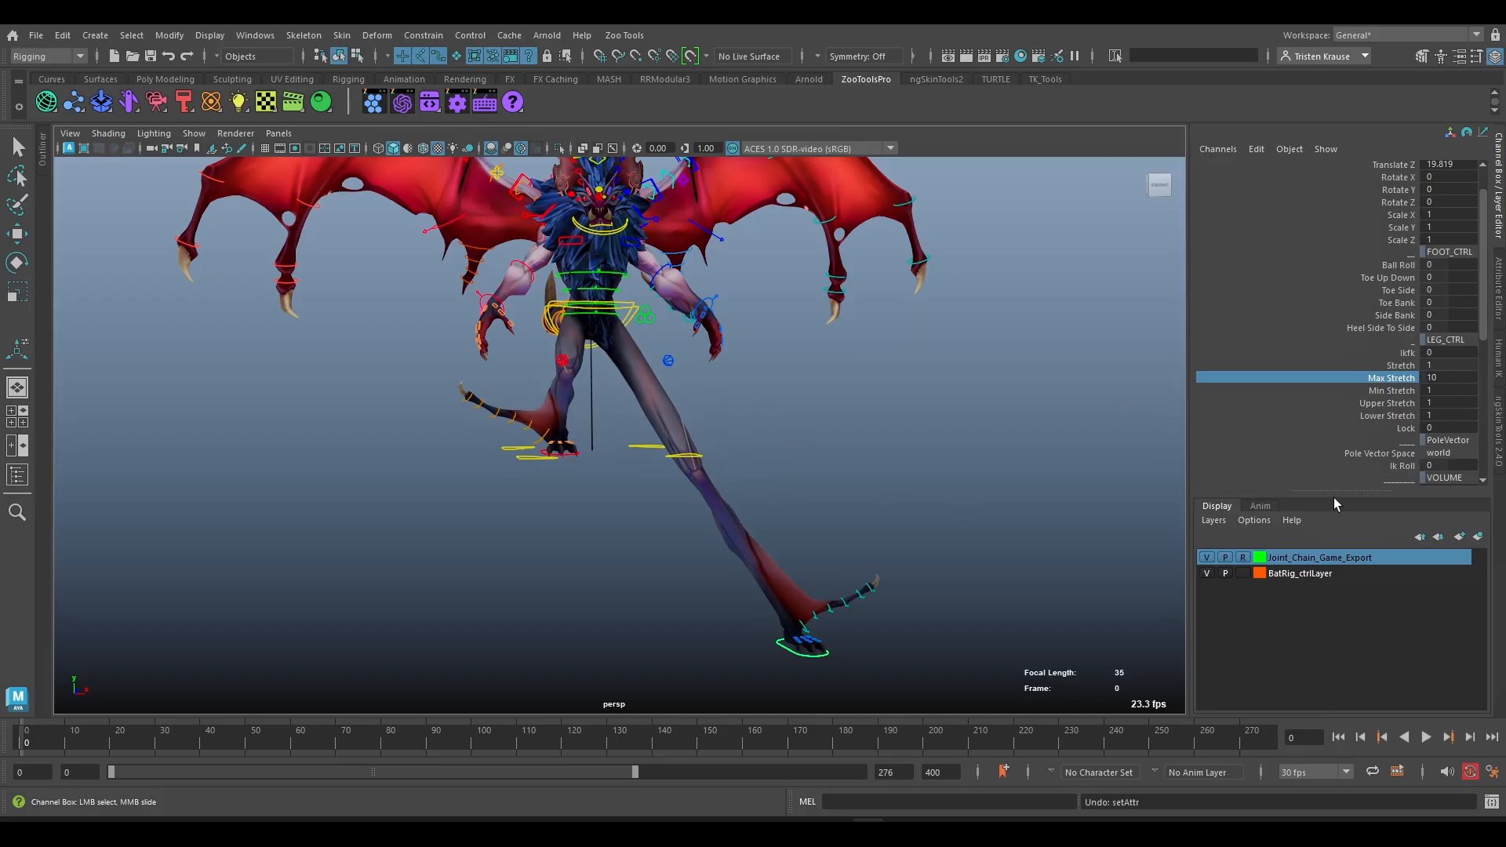
pyautogui.click(1408, 392)
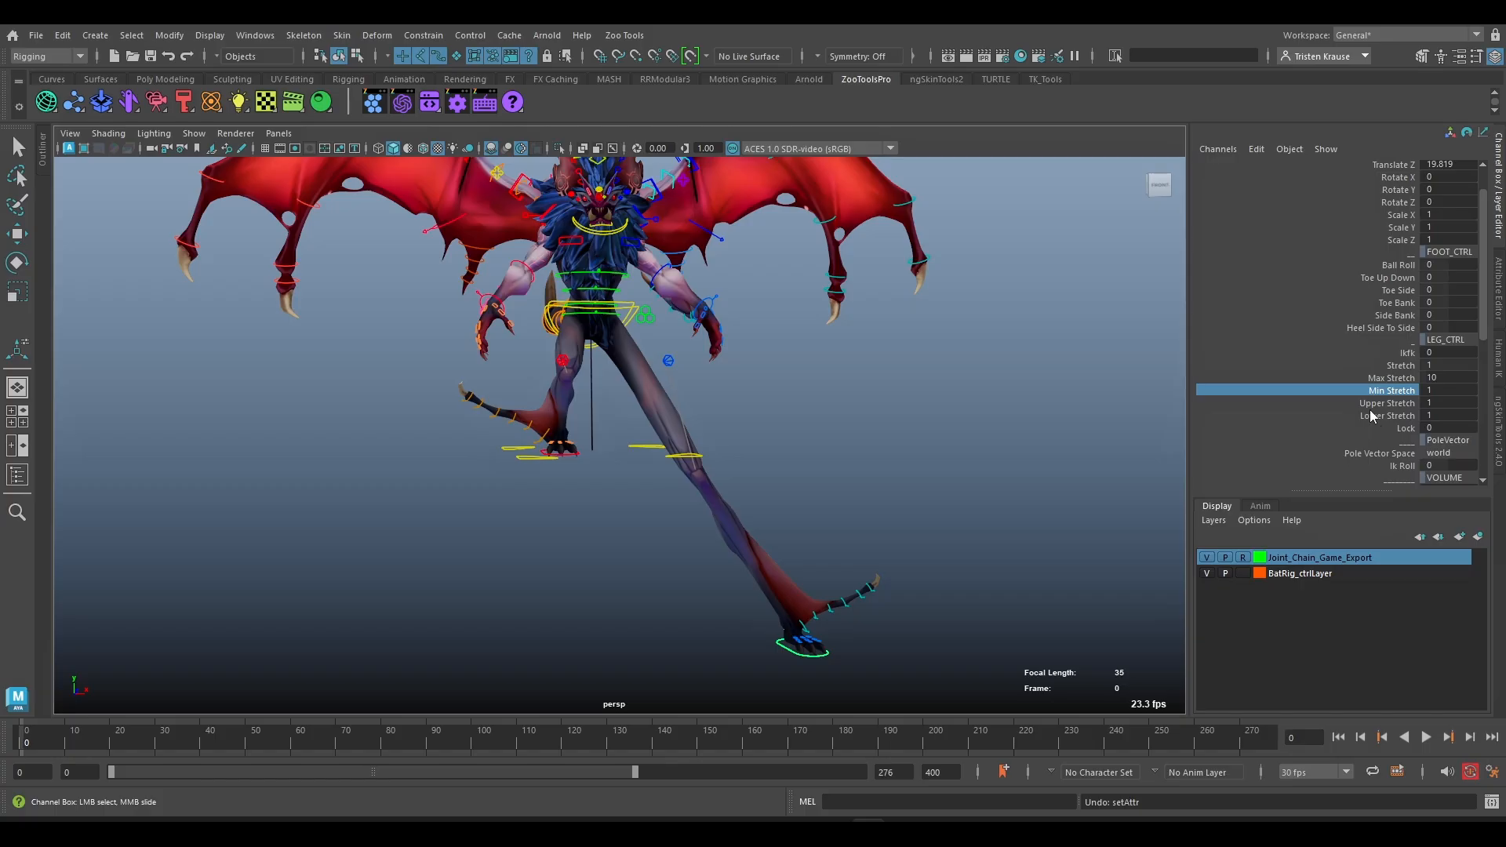
pyautogui.click(1378, 405)
pyautogui.keyDown('alt'); pyautogui.moveTo(825, 492); pyautogui.dragTo(810, 463); pyautogui.keyUp('alt')
pyautogui.keyDown('alt'); pyautogui.moveTo(810, 464); pyautogui.dragTo(907, 282, button='right'); pyautogui.keyUp('alt')
pyautogui.keyDown('alt'); pyautogui.moveTo(908, 282); pyautogui.dragTo(879, 349, button='middle'); pyautogui.keyUp('alt')
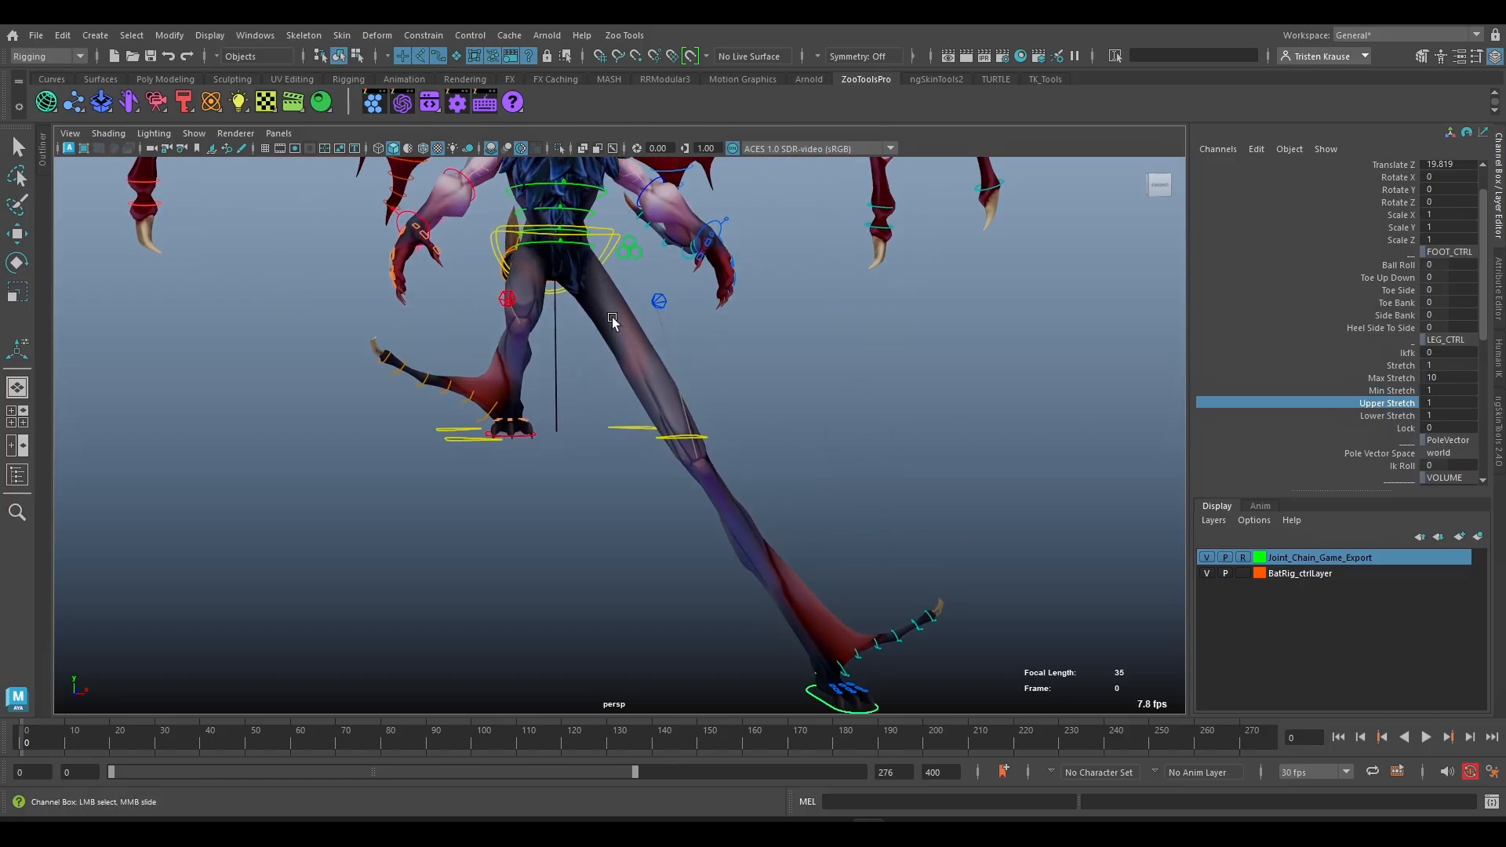
# - Turn on Twist Ctrls Vis, Primary, Secondary and Tertiary Bendy Vis, and Ik Hips Ctrl Vis for the left leg
pyautogui.scroll(-6, 1357, 444)
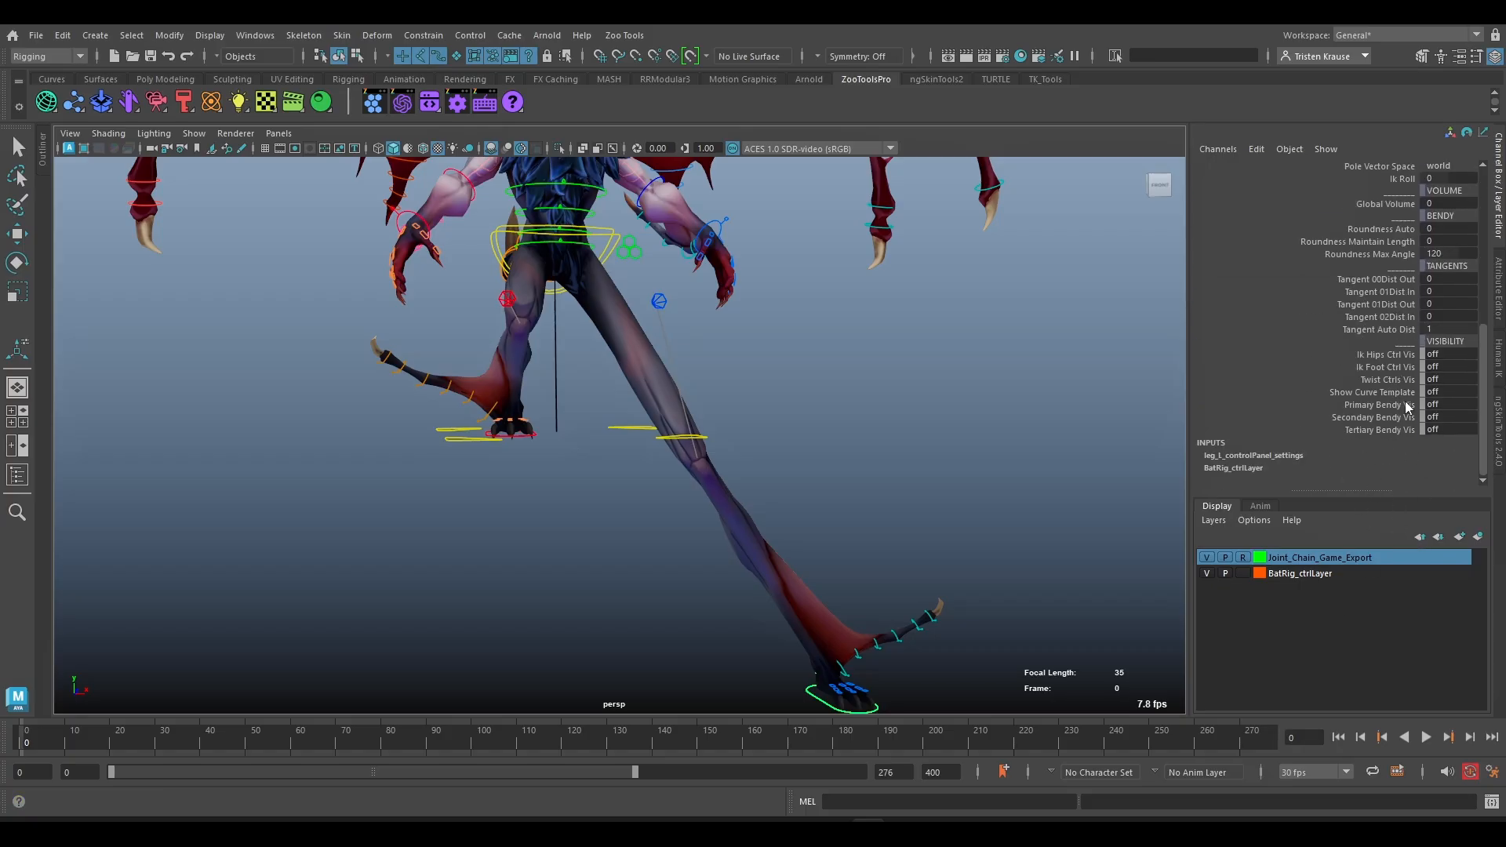
pyautogui.click(1407, 380)
pyautogui.moveTo(928, 386); pyautogui.dragTo(975, 400, button='middle')
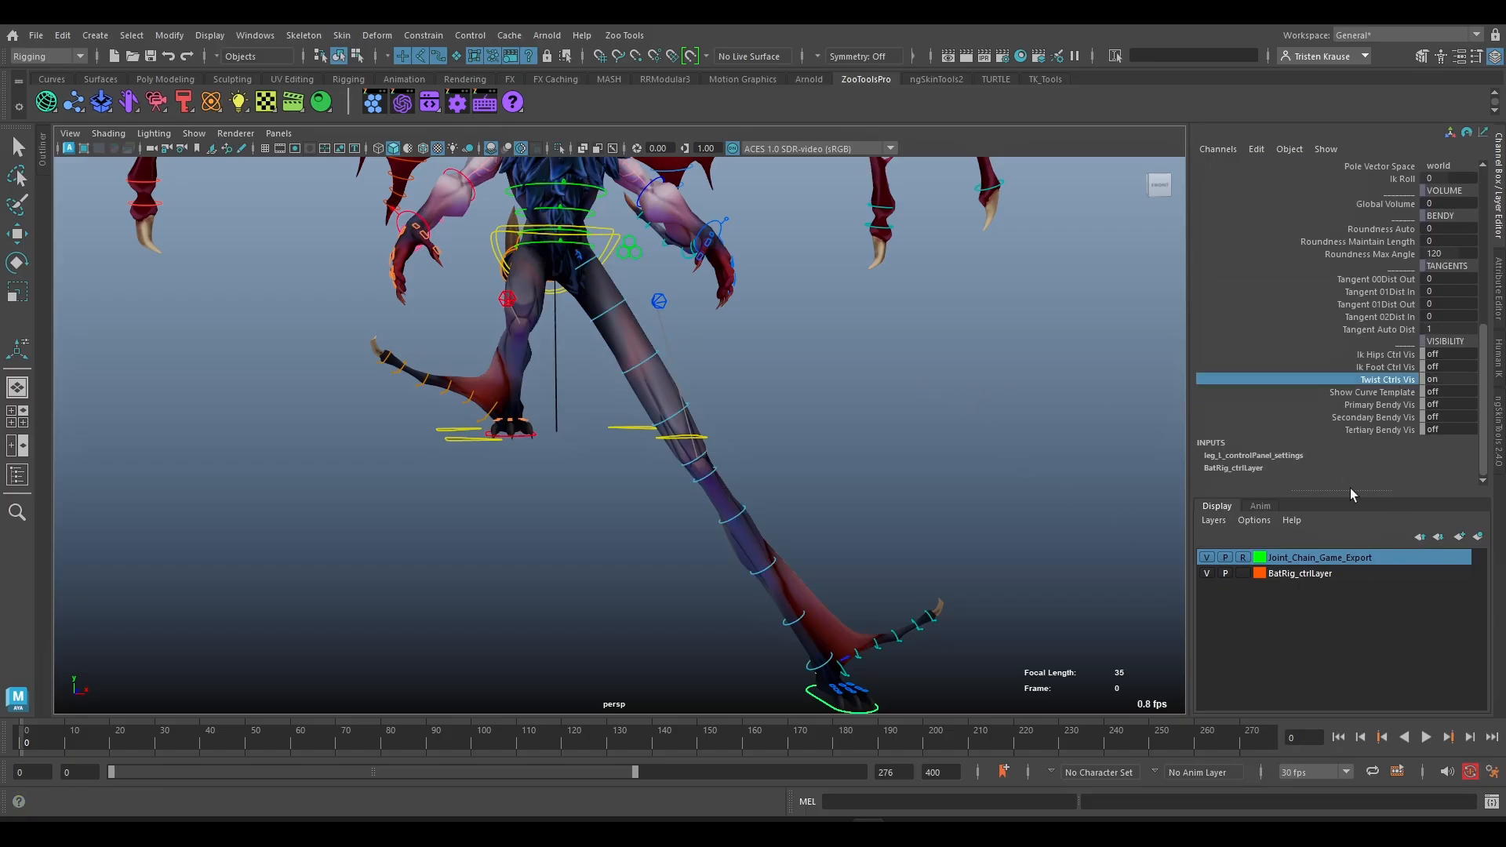
pyautogui.moveTo(1404, 404); pyautogui.dragTo(1404, 430)
pyautogui.moveTo(925, 422); pyautogui.dragTo(963, 422, button='middle')
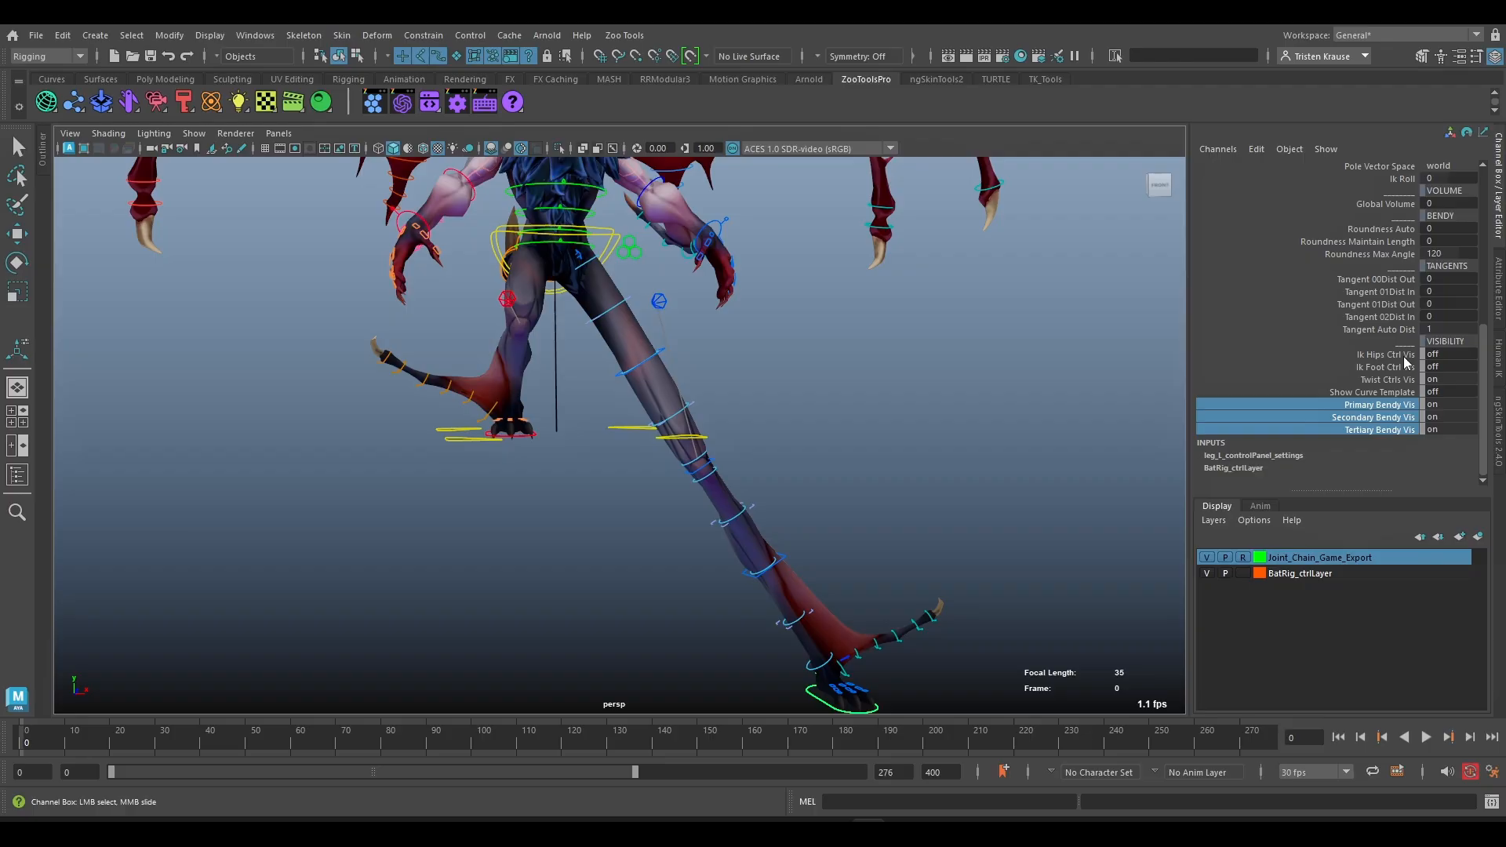
pyautogui.click(1405, 355)
pyautogui.scroll(-3, 802, 552)
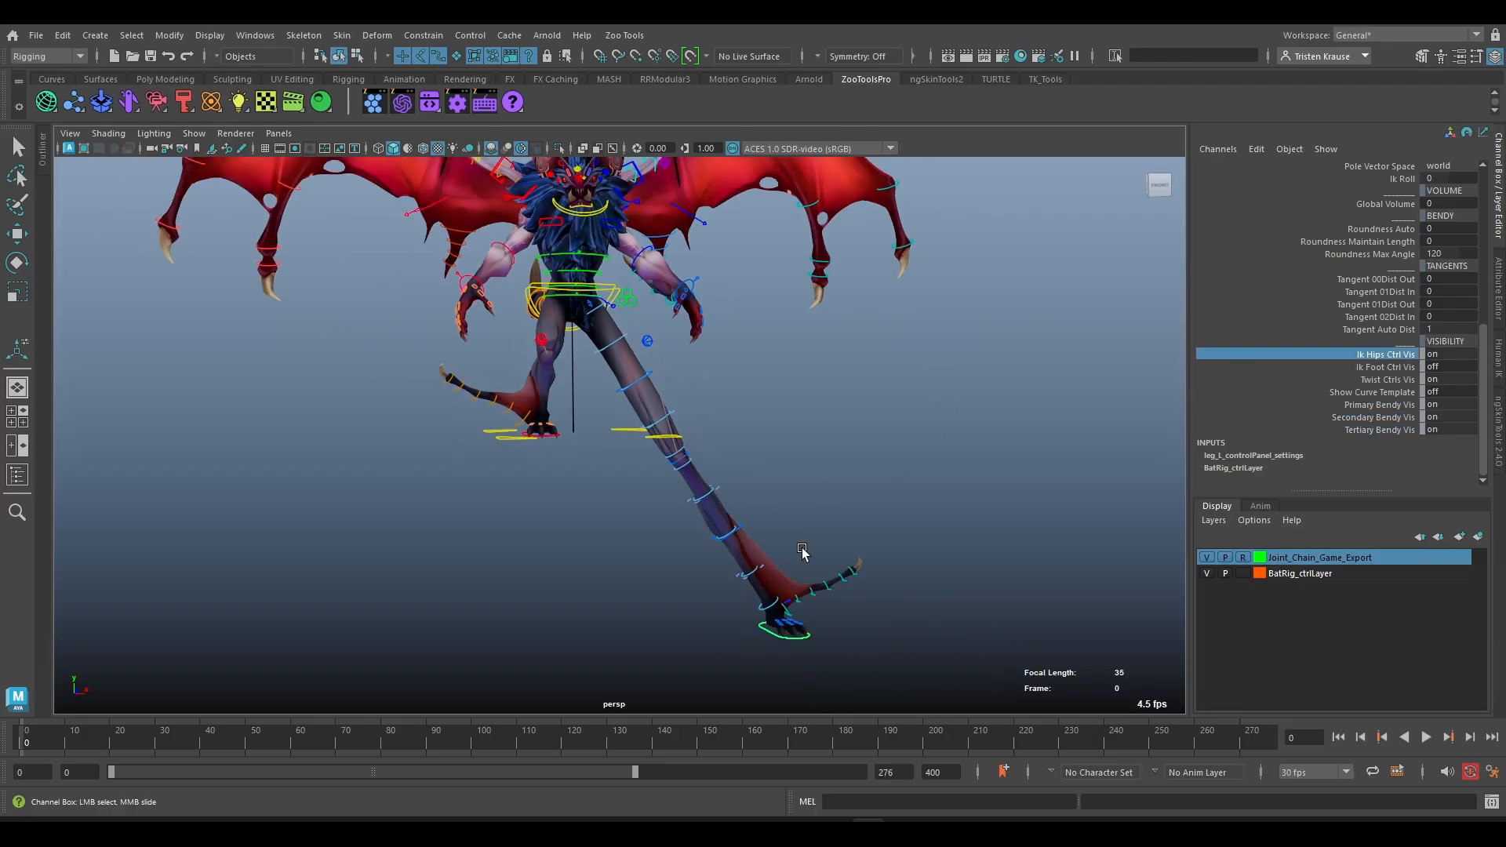
# - Try setting the left leg's Upper Stretch to 2.5 and undo it, and try adjusting its Lower Stretch
pyautogui.scroll(5, 1374, 315)
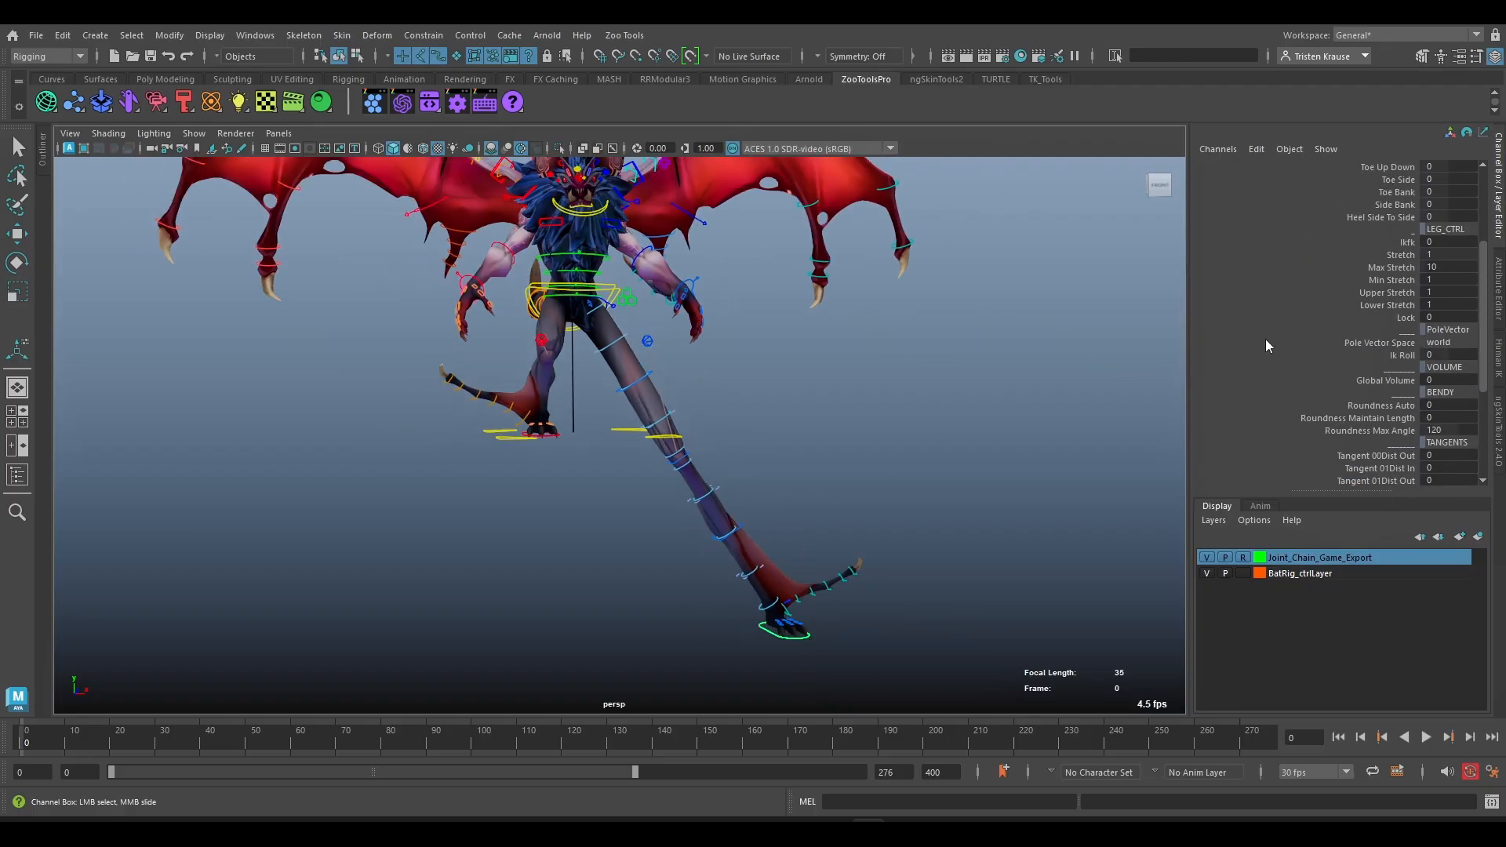
pyautogui.click(1408, 293)
pyautogui.moveTo(709, 457); pyautogui.dragTo(876, 425, button='middle')
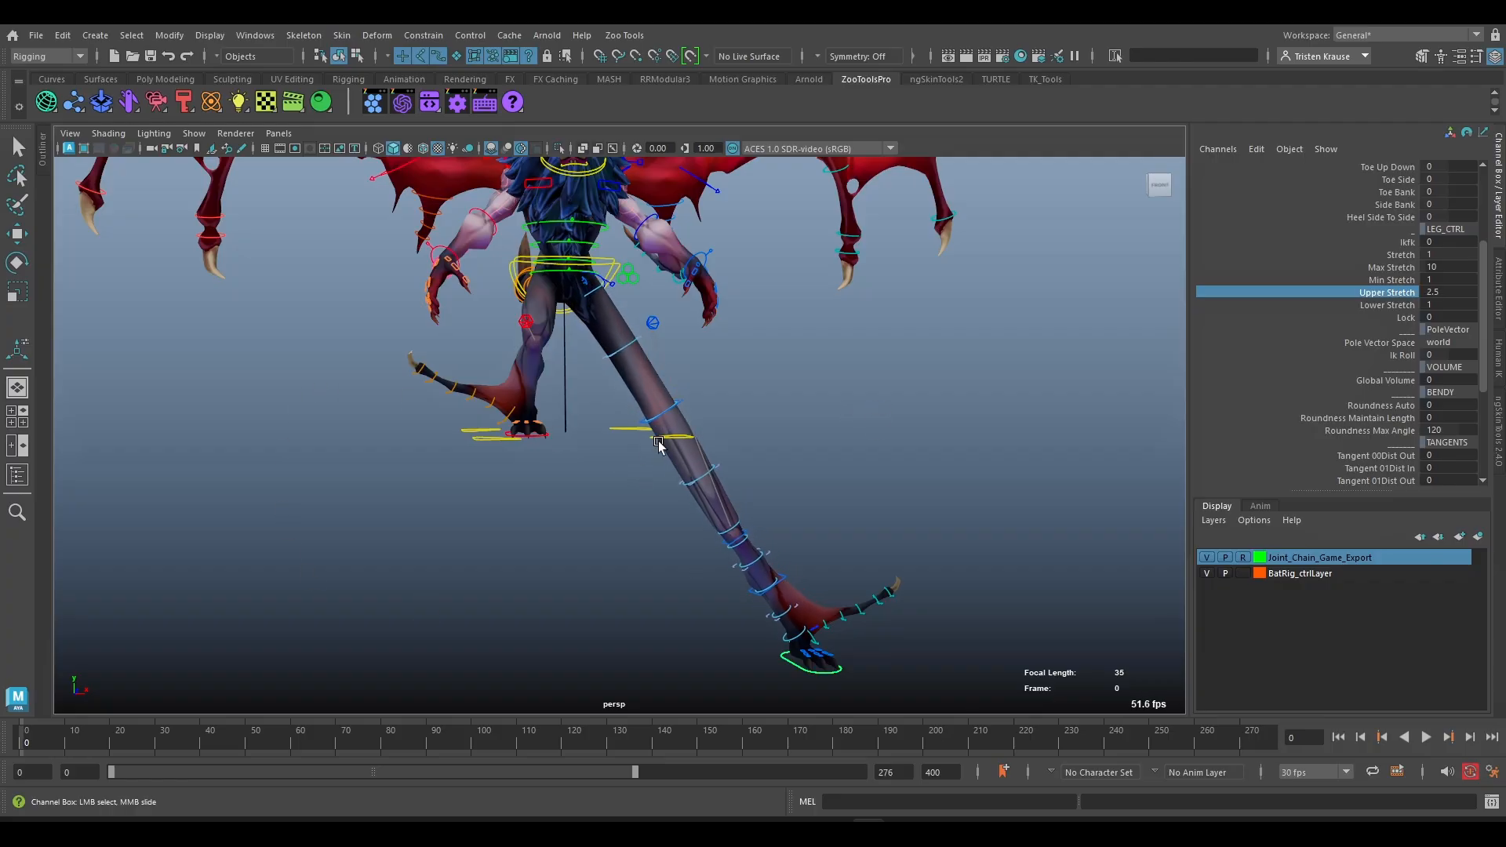
pyautogui.hotkey('ctrl', 'z')
pyautogui.click(1387, 305)
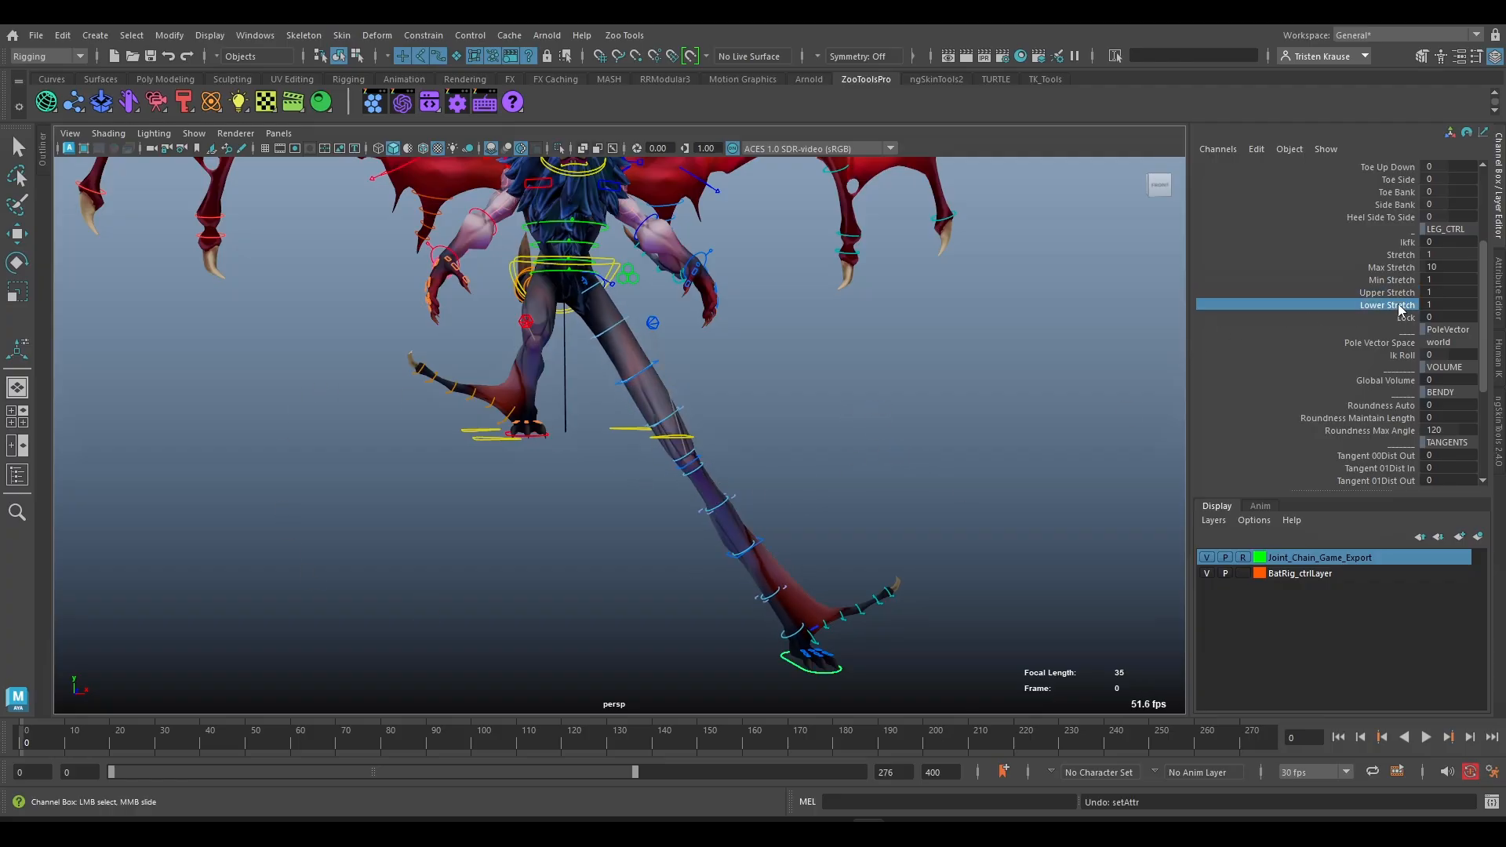
pyautogui.moveTo(1029, 319)
pyautogui.mouseDown(button='middle')
pyautogui.moveTo(1008, 316)
pyautogui.moveTo(1022, 326)
pyautogui.mouseUp(button='middle')
# - Move the left leg's pole vector control forward, well away from the knee
pyautogui.keyDown('alt'); pyautogui.moveTo(1022, 326); pyautogui.dragTo(816, 381); pyautogui.keyUp('alt')
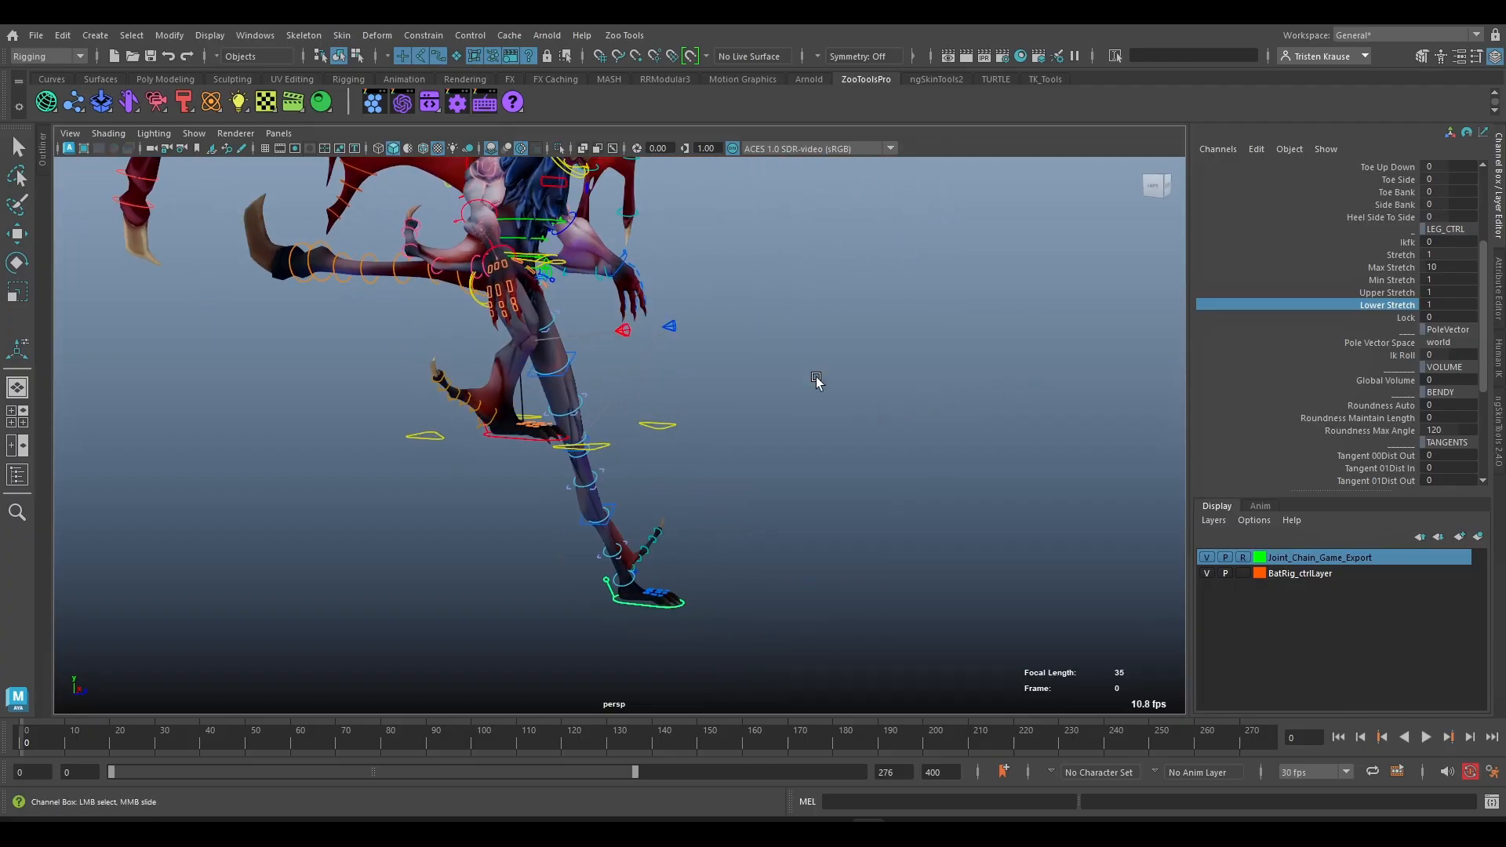
pyautogui.click(667, 322)
pyautogui.press('w')
pyautogui.moveTo(716, 327); pyautogui.dragTo(961, 458)
# - Try adjusting the left leg's Lock attribute with the pole vector control moved forward
pyautogui.click(1404, 319)
pyautogui.keyDown('alt'); pyautogui.moveTo(950, 515); pyautogui.dragTo(797, 527); pyautogui.keyUp('alt')
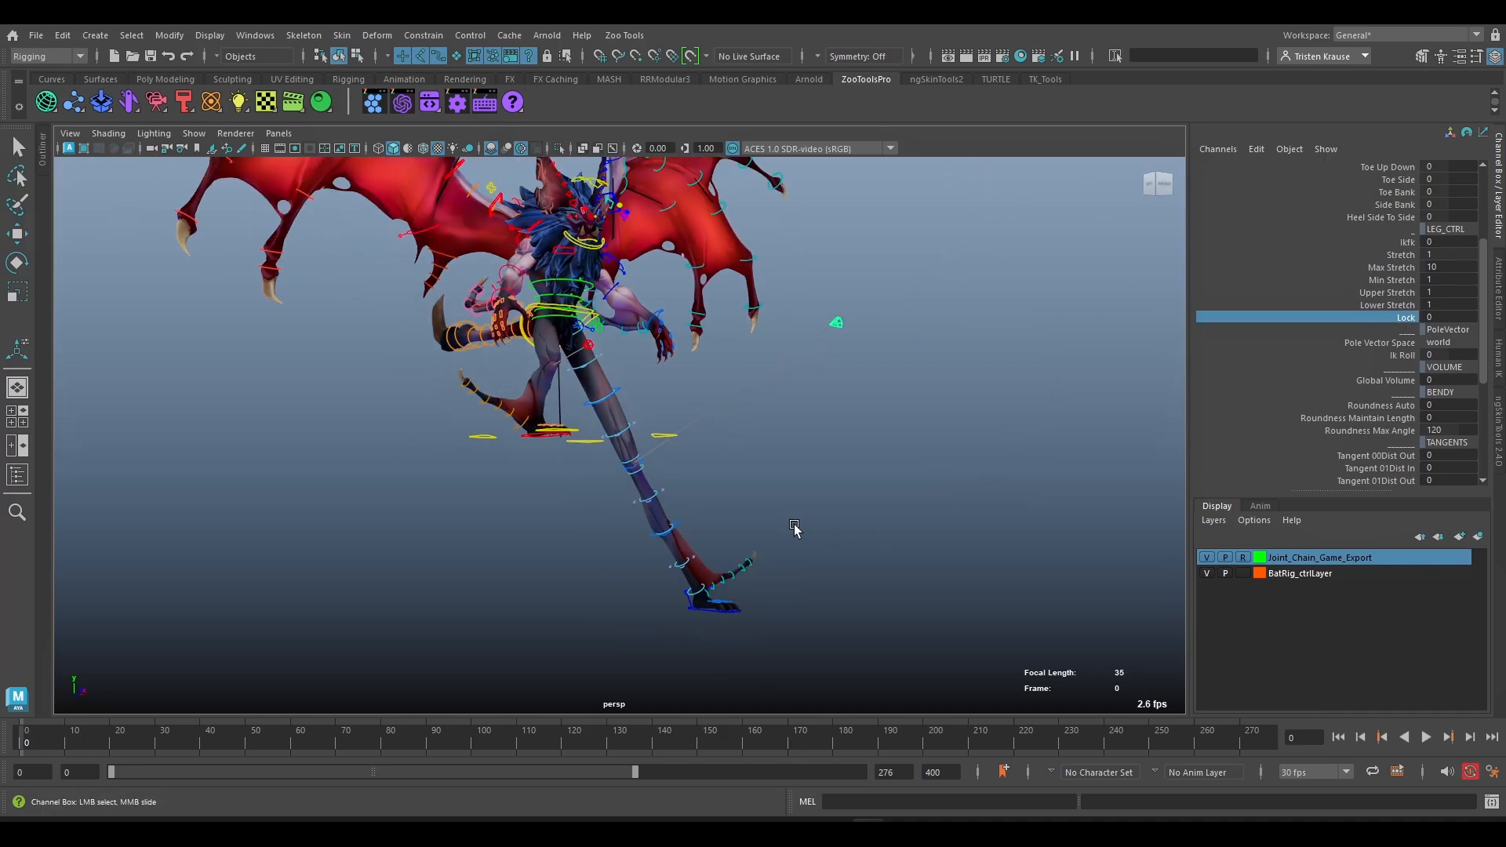
pyautogui.moveTo(797, 528)
pyautogui.mouseDown(button='middle')
pyautogui.moveTo(830, 521)
pyautogui.moveTo(800, 514)
pyautogui.moveTo(855, 527)
pyautogui.moveTo(801, 511)
pyautogui.mouseUp(button='middle')
# - Move the left leg's pole vector control down and outward from the body
pyautogui.click(837, 322)
pyautogui.press('w')
pyautogui.moveTo(837, 286); pyautogui.dragTo(859, 479)
pyautogui.keyDown('alt'); pyautogui.moveTo(859, 478); pyautogui.dragTo(1092, 463); pyautogui.keyUp('alt')
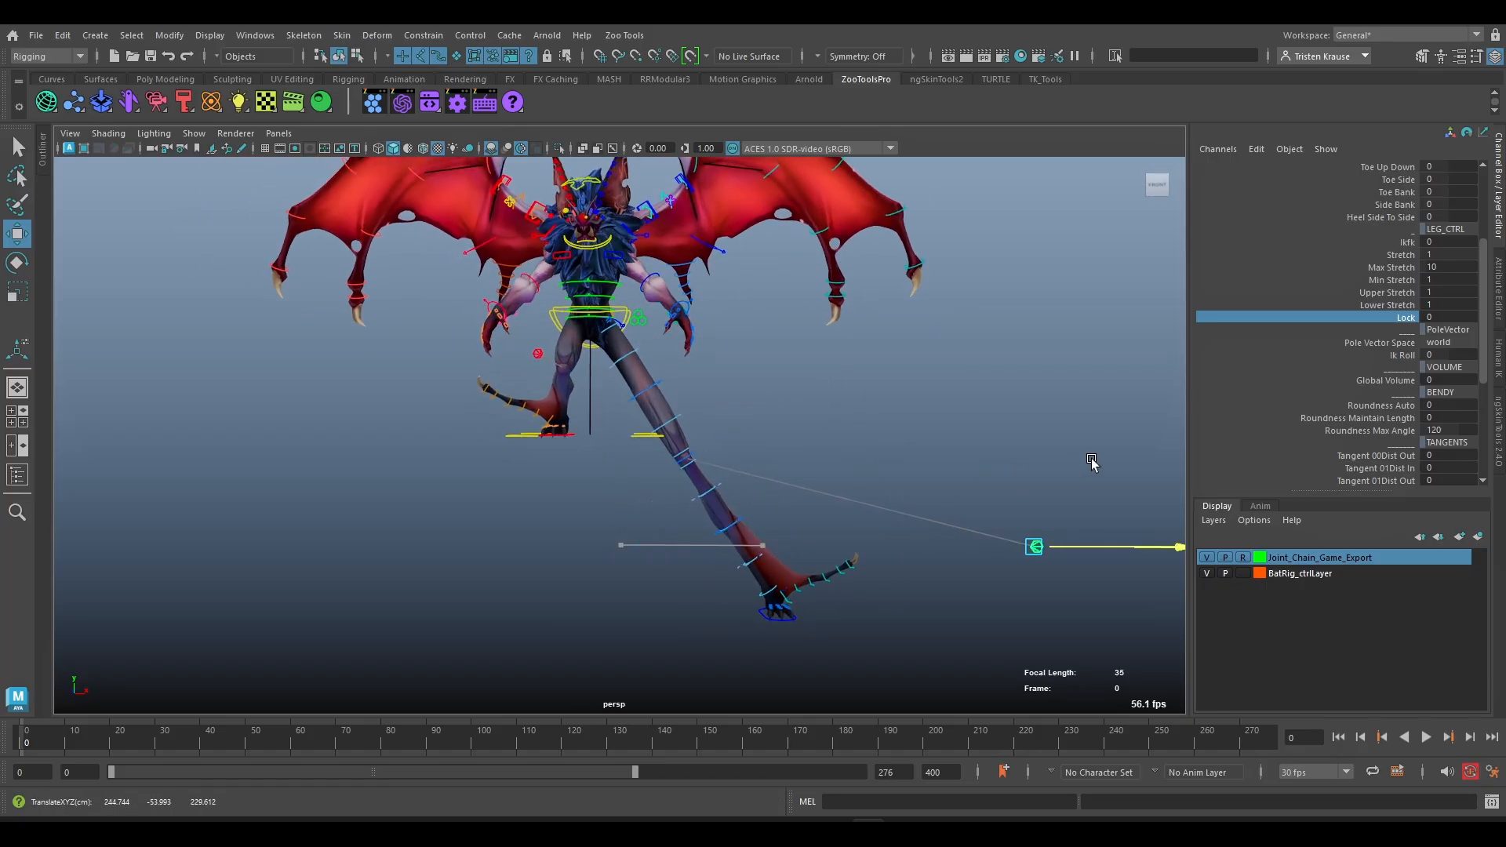
# - Set the left leg's Lock to 1 to snap the knee to its pole vector control, and reduce it to 0.3
pyautogui.click(1382, 317)
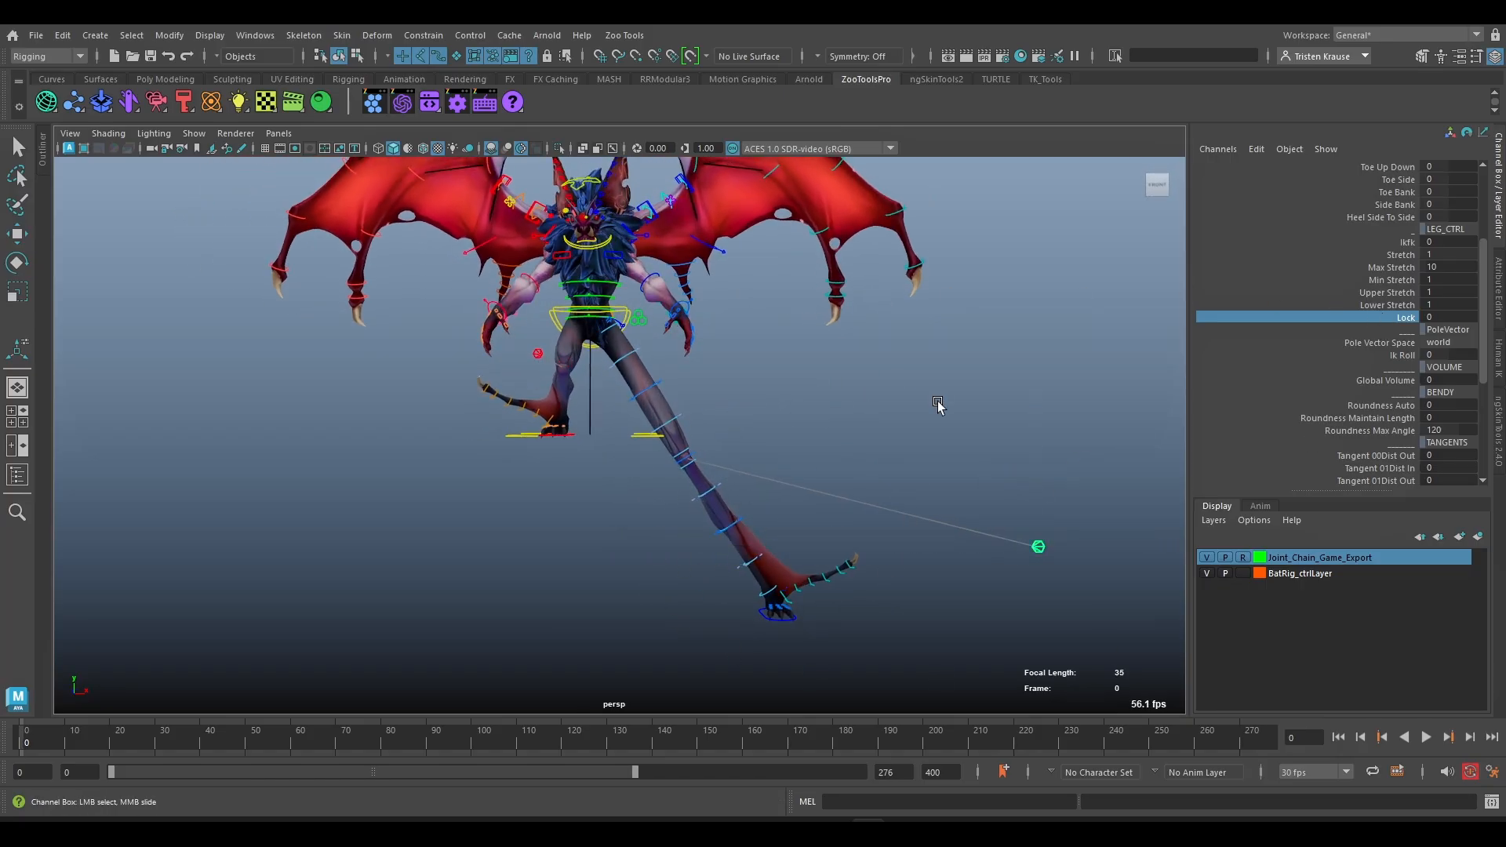
pyautogui.moveTo(938, 406); pyautogui.dragTo(954, 407, button='middle')
pyautogui.keyDown('alt'); pyautogui.moveTo(905, 598); pyautogui.dragTo(991, 579); pyautogui.keyUp('alt')
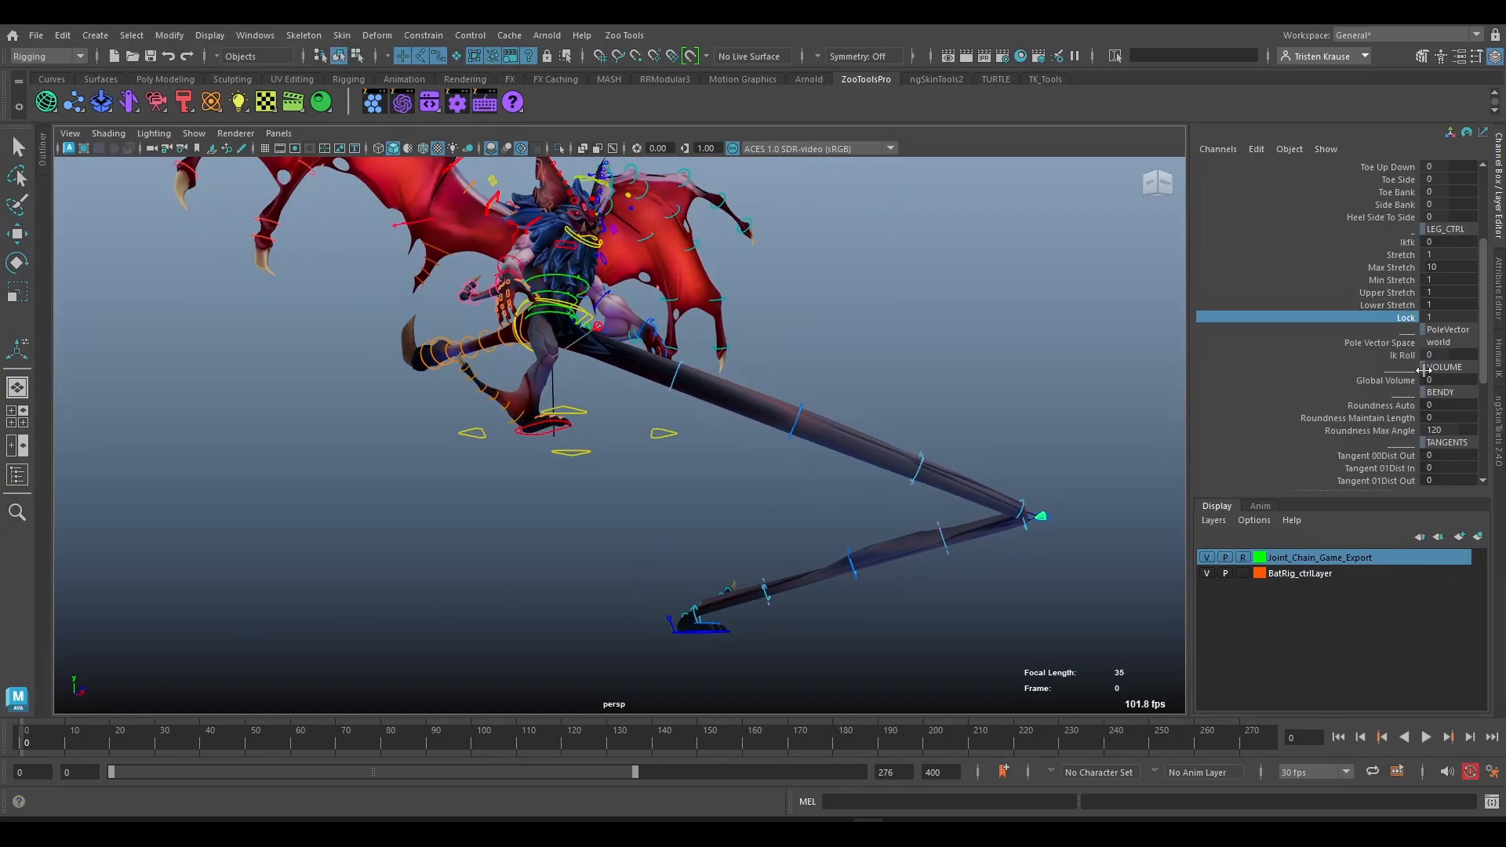
pyautogui.moveTo(941, 393); pyautogui.dragTo(924, 434, button='middle')
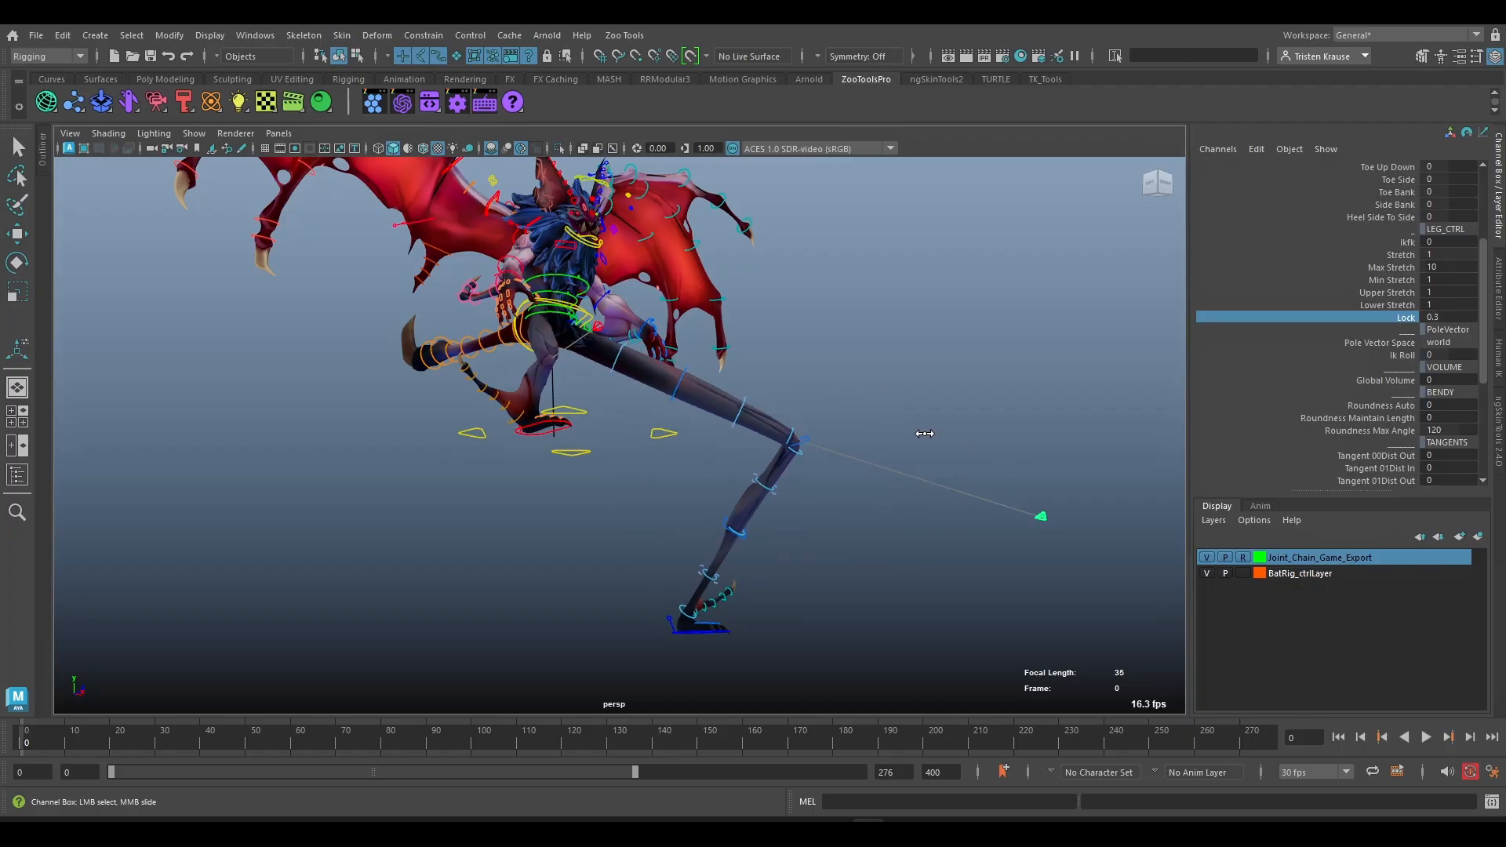
pyautogui.keyDown('alt'); pyautogui.moveTo(1023, 426); pyautogui.dragTo(1157, 555); pyautogui.keyUp('alt')
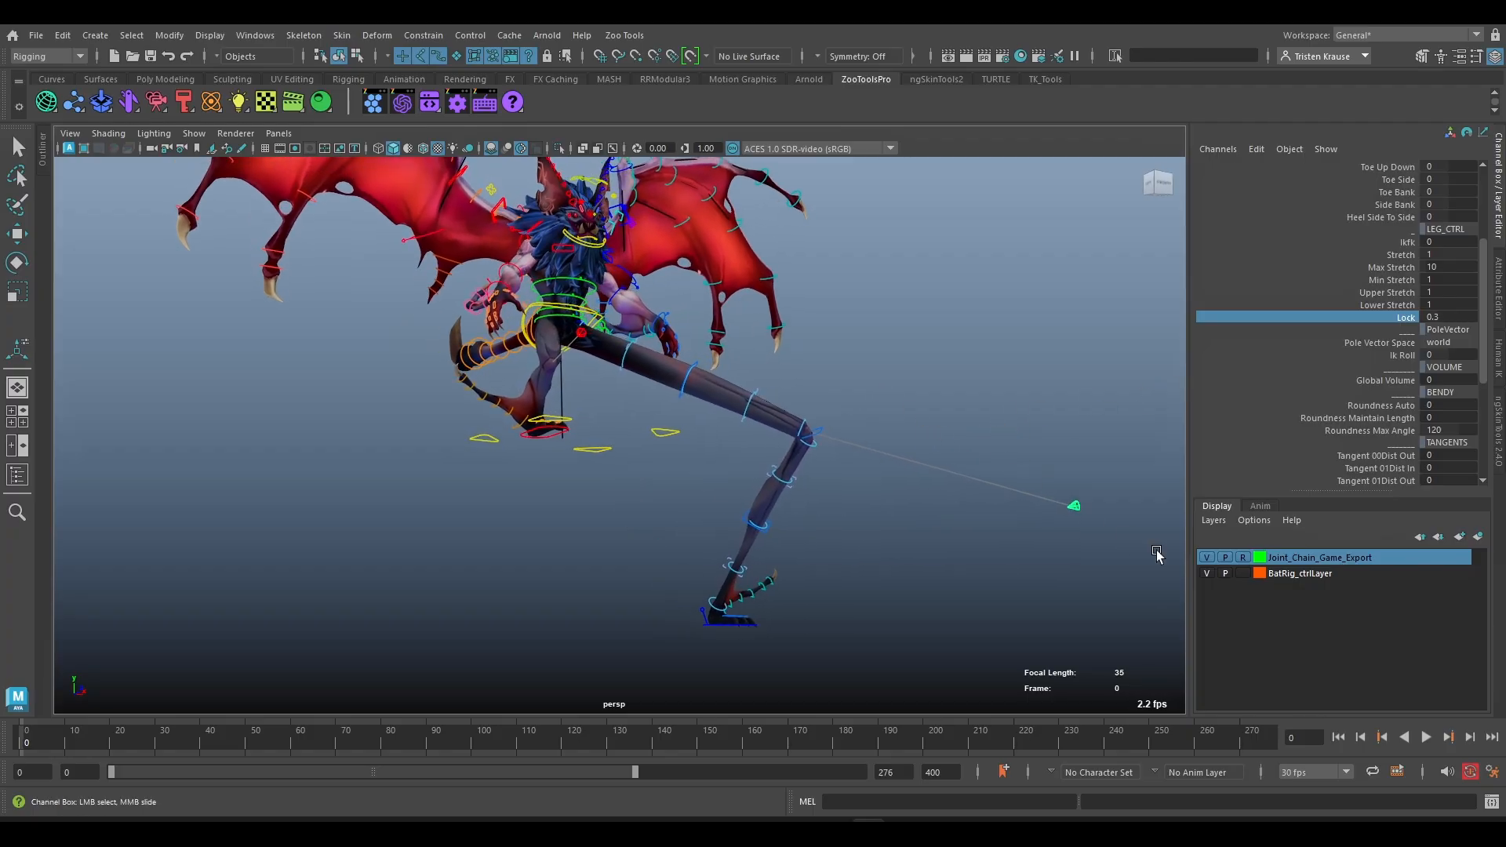
# - Set the left leg's Ik Roll to -29.794
pyautogui.click(1403, 357)
pyautogui.keyDown('alt'); pyautogui.moveTo(992, 414); pyautogui.dragTo(928, 353); pyautogui.keyUp('alt')
pyautogui.moveTo(929, 352)
pyautogui.mouseDown(button='middle')
pyautogui.moveTo(897, 350)
pyautogui.moveTo(1009, 386)
pyautogui.moveTo(923, 361)
pyautogui.mouseUp(button='middle')
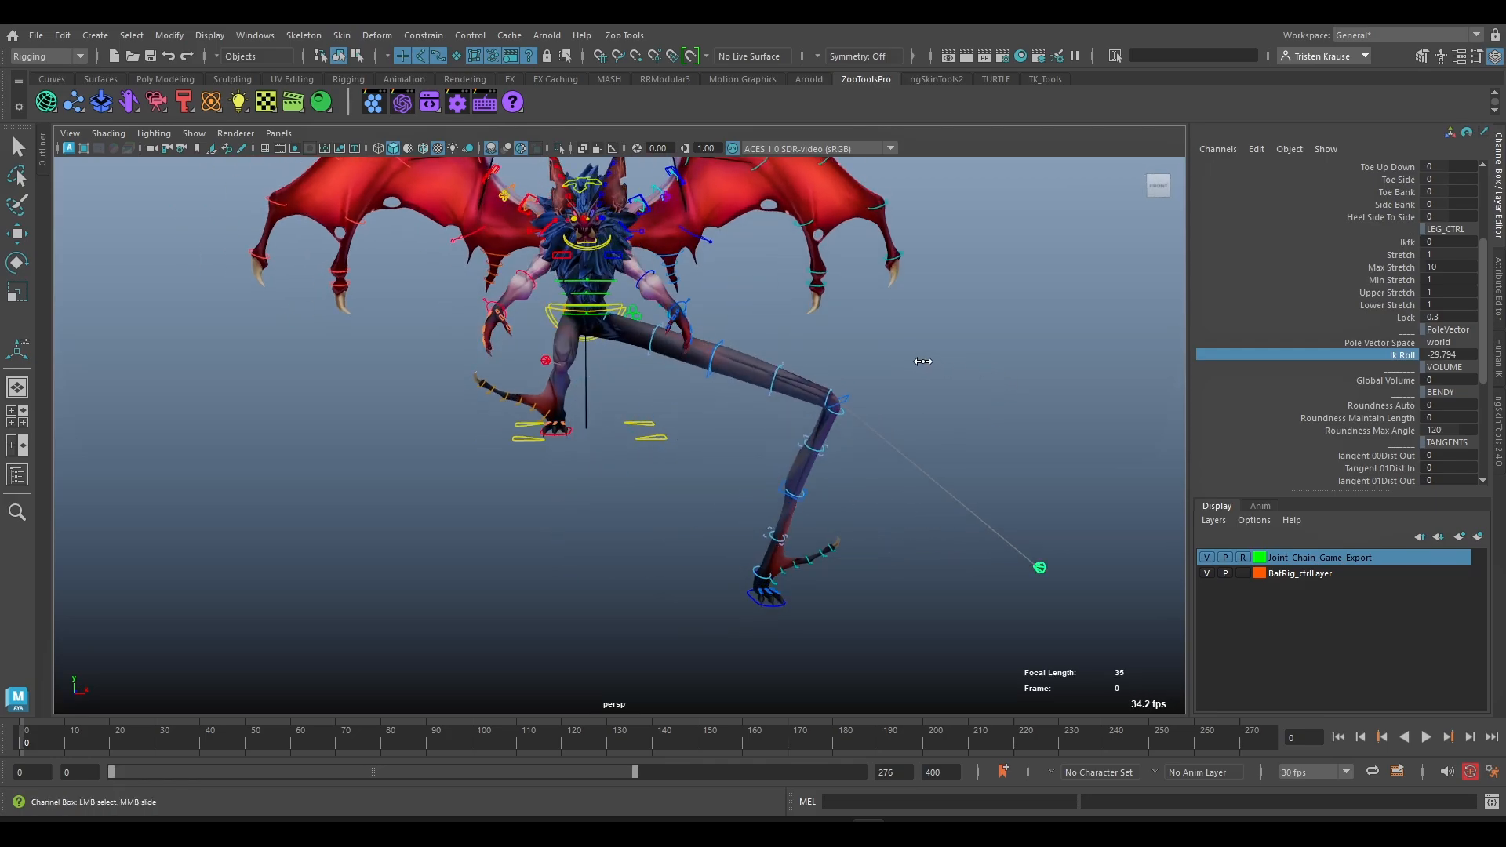
# - Try further Ik Roll values while viewing the leg from below, and undo all Ik Roll changes
pyautogui.keyDown('alt'); pyautogui.moveTo(757, 593); pyautogui.dragTo(713, 460); pyautogui.keyUp('alt')
pyautogui.keyDown('alt'); pyautogui.moveTo(810, 420); pyautogui.dragTo(792, 404); pyautogui.keyUp('alt')
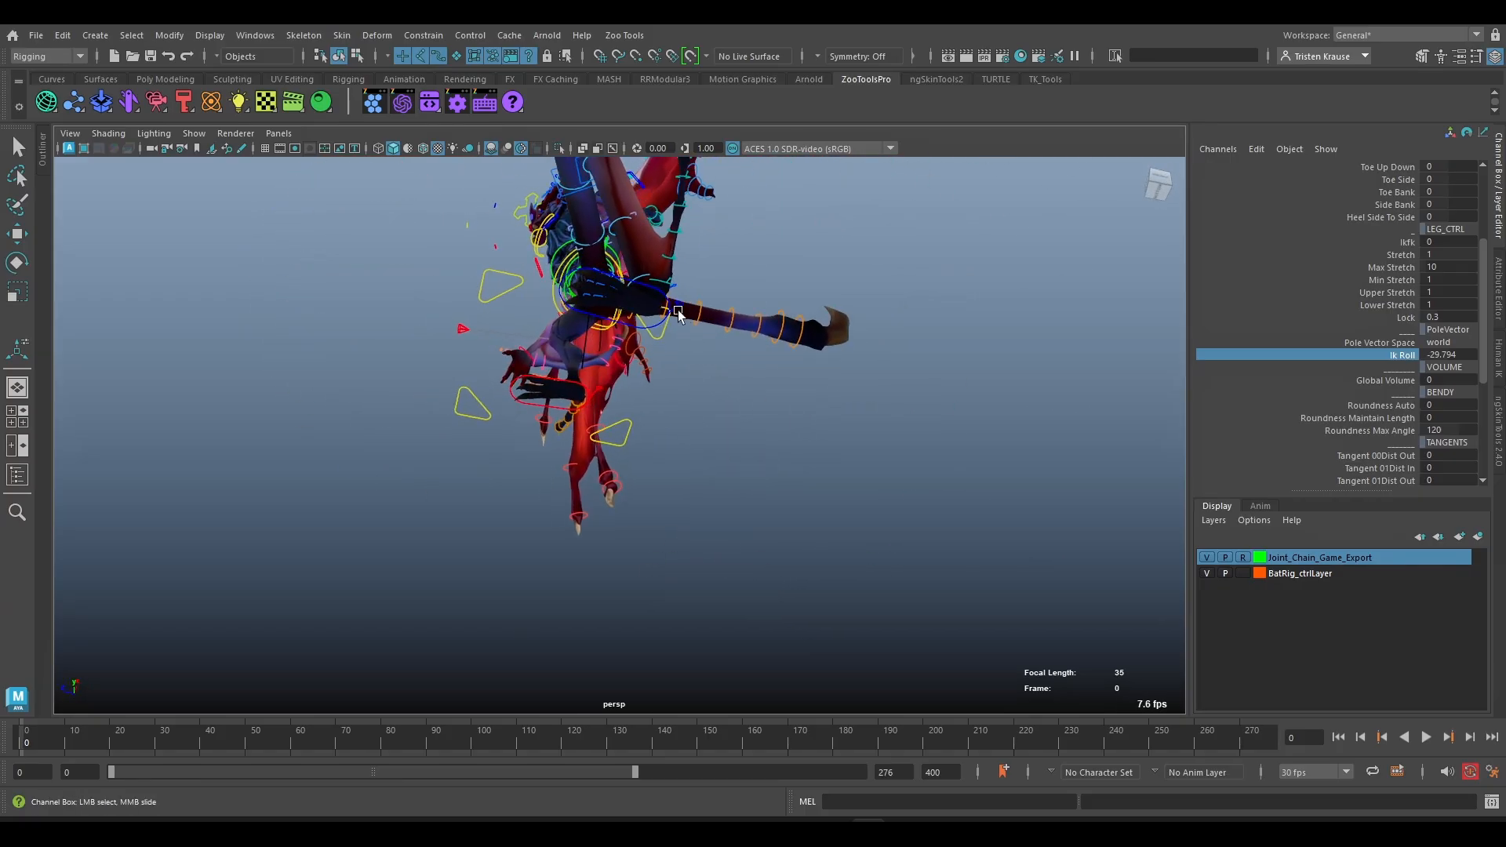
pyautogui.moveTo(668, 305); pyautogui.dragTo(502, 290, button='middle')
pyautogui.moveTo(994, 436); pyautogui.dragTo(1027, 478, button='middle')
pyautogui.keyDown('alt'); pyautogui.moveTo(1027, 479); pyautogui.dragTo(1014, 486, button='right'); pyautogui.keyUp('alt')
pyautogui.hotkey('ctrl', 'z')
pyautogui.hotkey('ctrl', 'z')
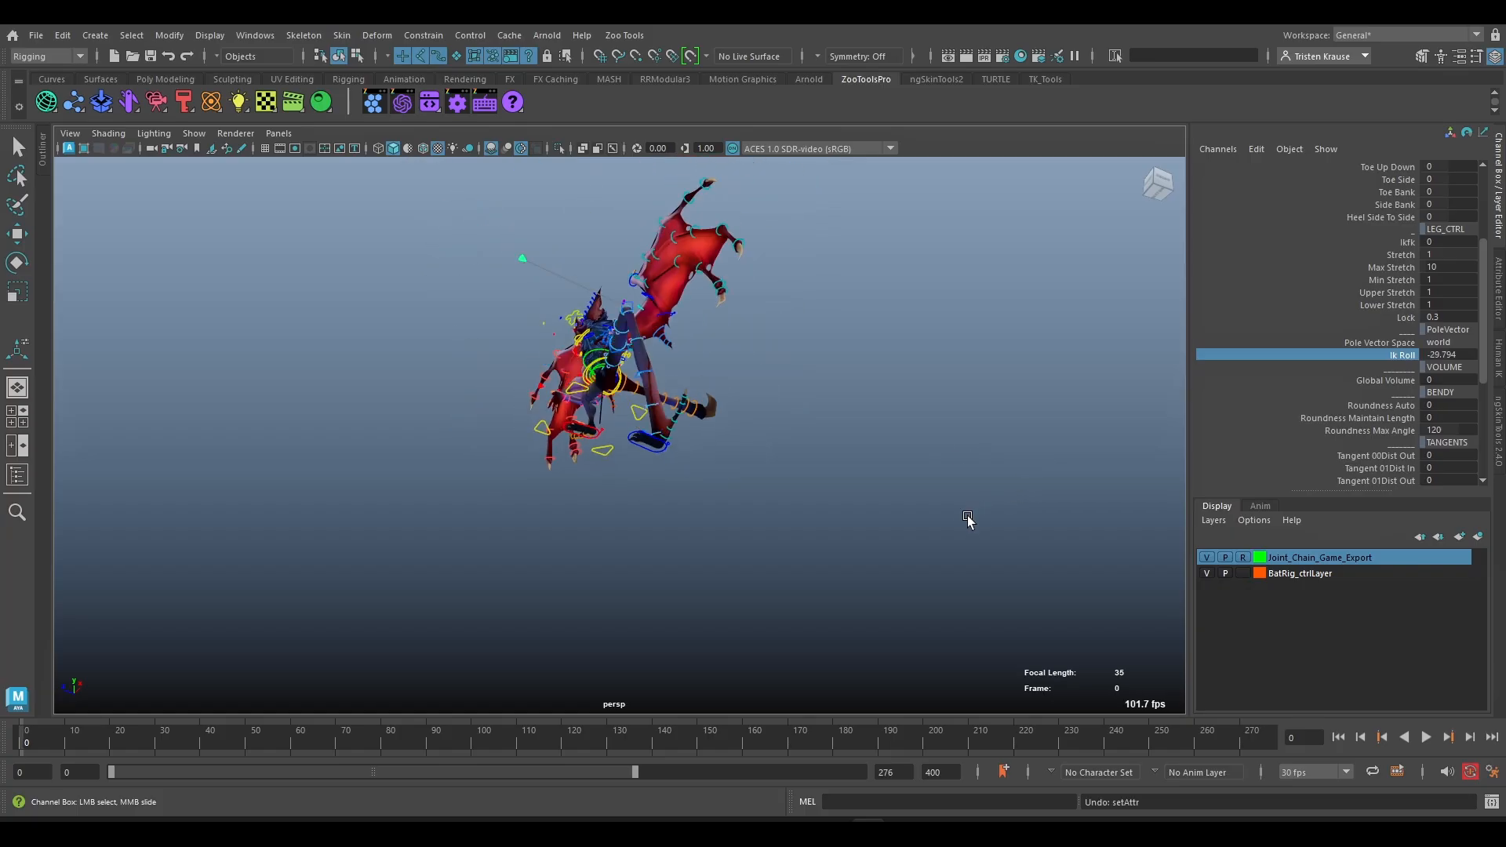
pyautogui.keyDown('alt'); pyautogui.moveTo(968, 520); pyautogui.dragTo(871, 596); pyautogui.keyUp('alt')
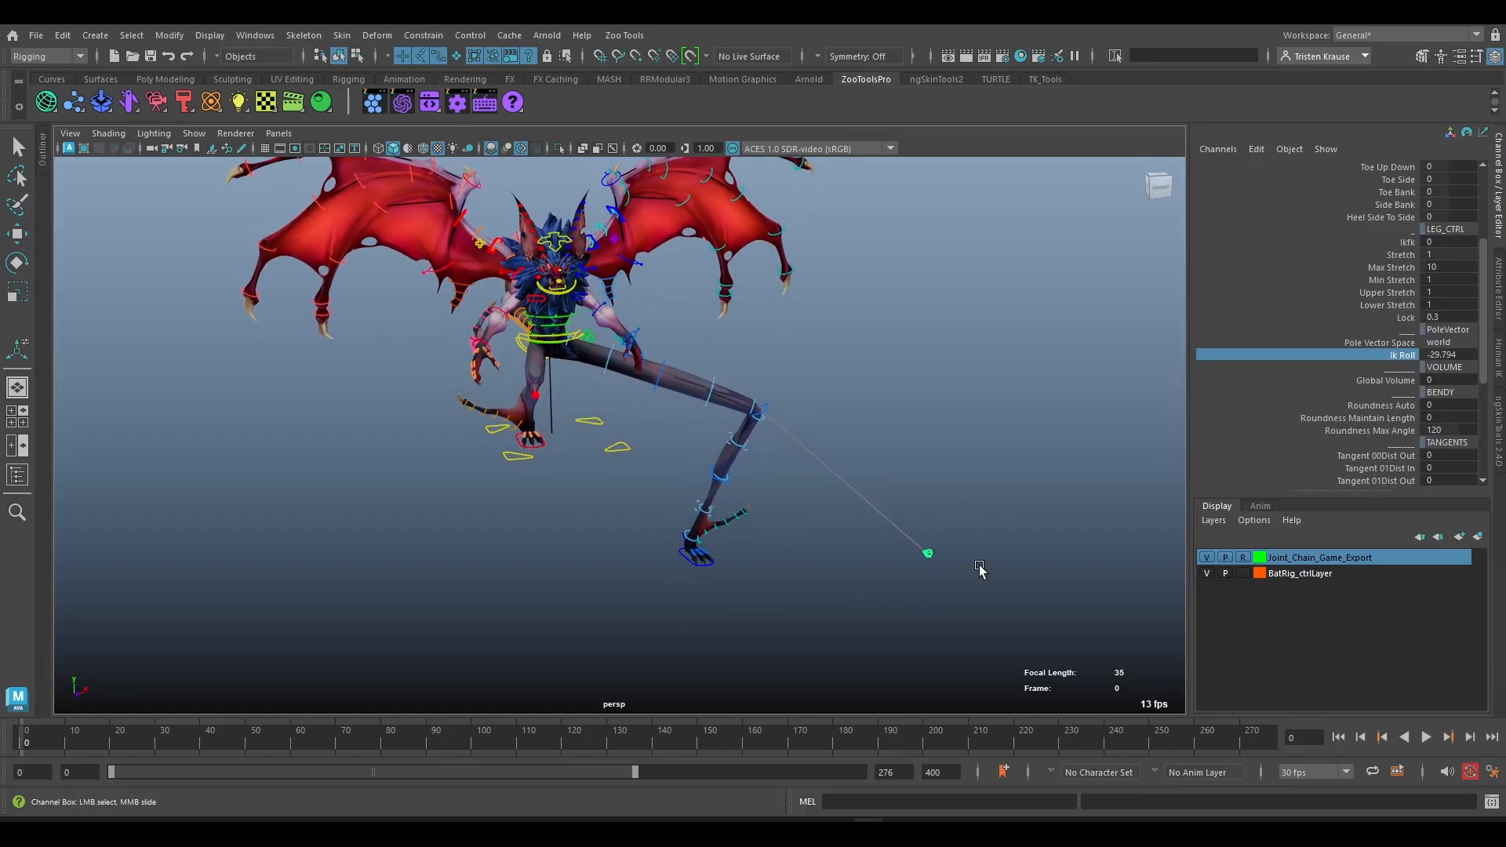
pyautogui.hotkey('ctrl', 'z')
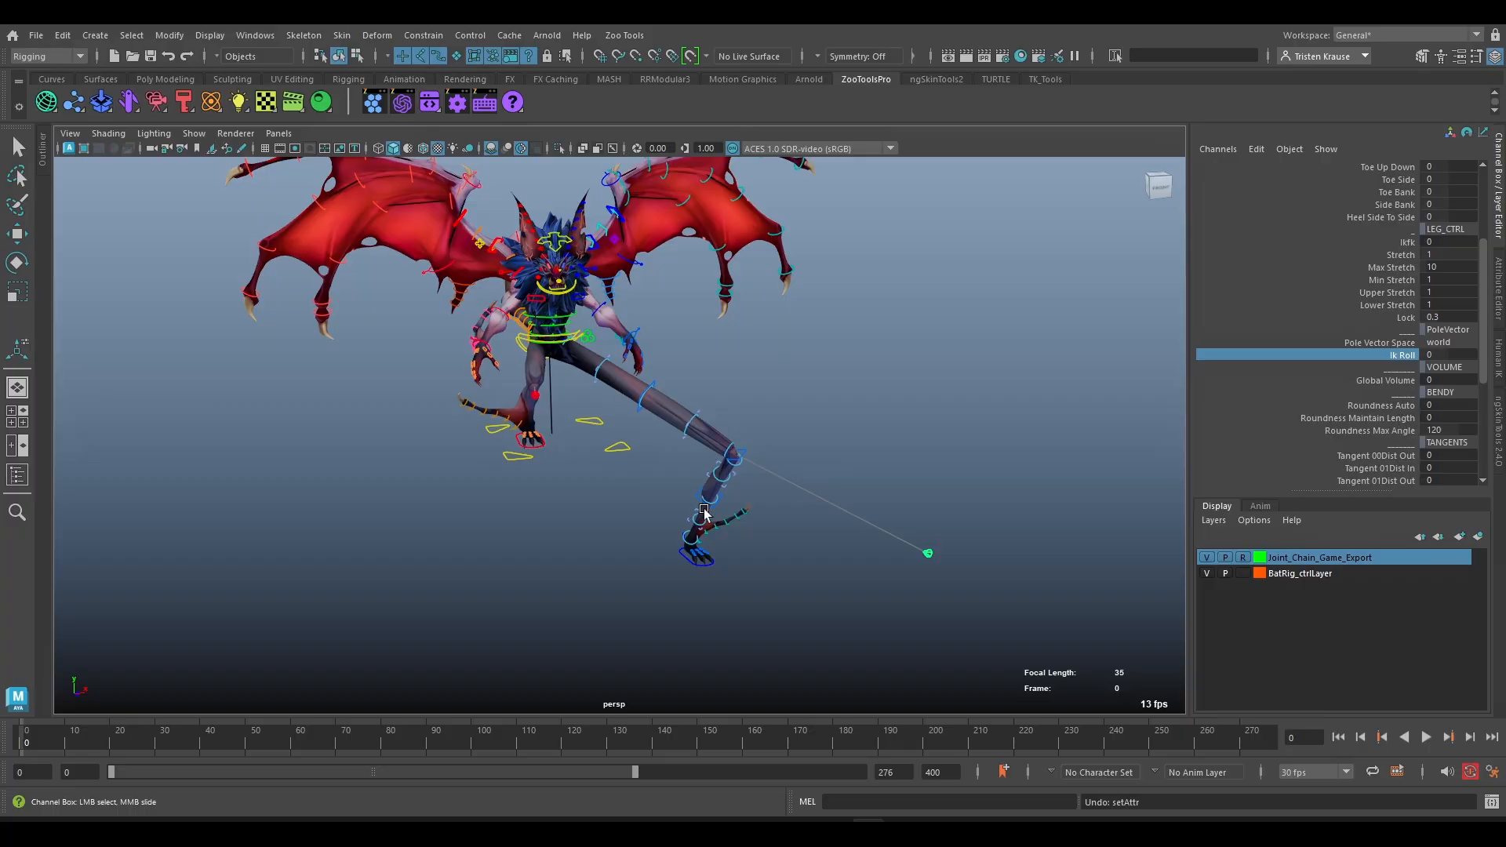
# - Release the left knee from its pole vector control by setting Lock to 0
pyautogui.keyDown('alt'); pyautogui.moveTo(704, 514); pyautogui.dragTo(1149, 454, button='right'); pyautogui.keyUp('alt')
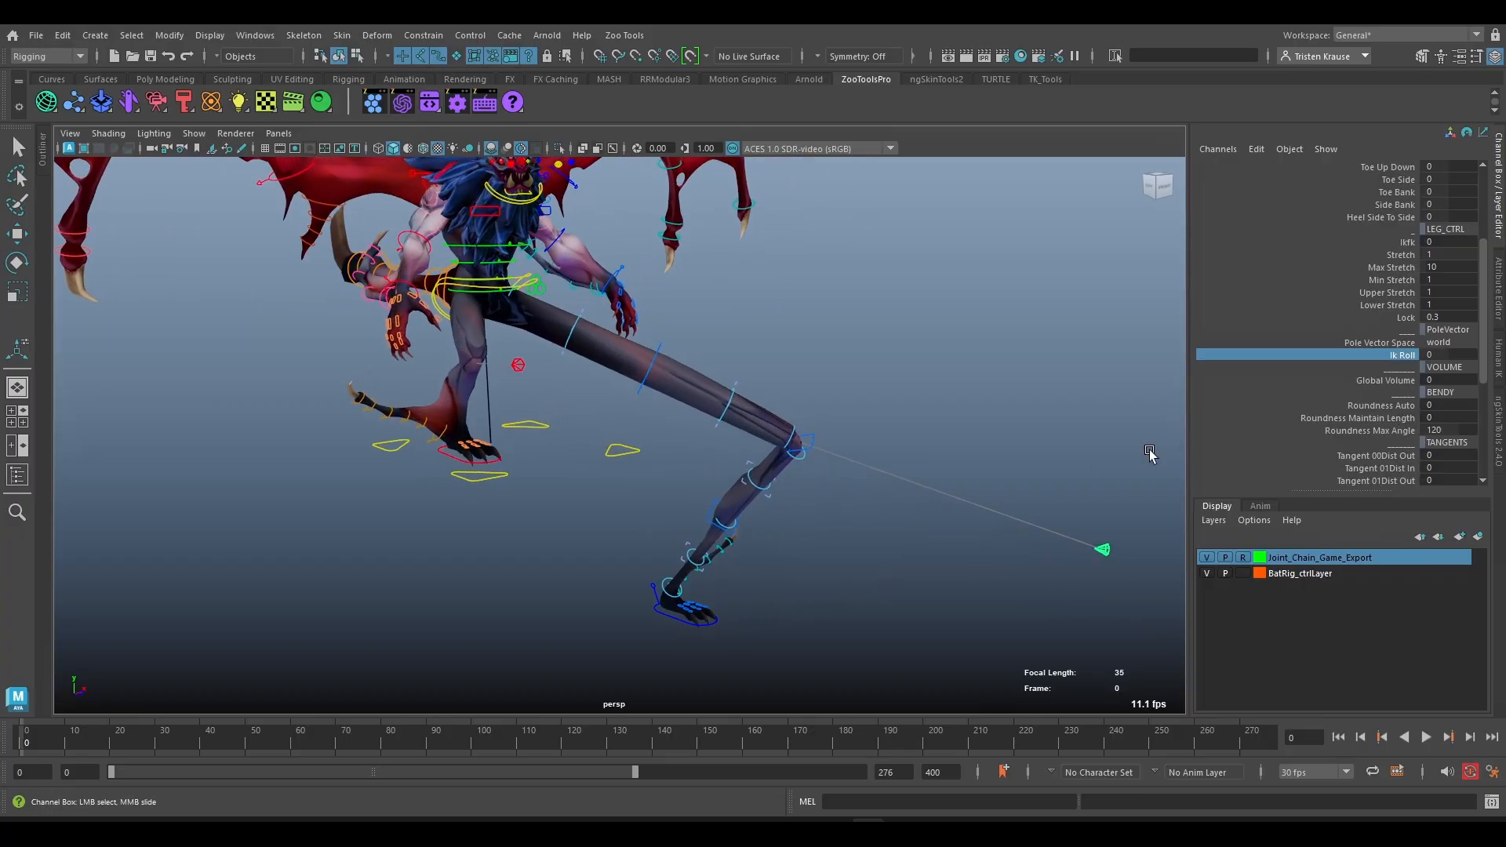
pyautogui.click(1404, 318)
pyautogui.moveTo(1059, 410); pyautogui.dragTo(931, 410, button='middle')
pyautogui.keyDown('alt'); pyautogui.moveTo(860, 459); pyautogui.dragTo(567, 306); pyautogui.keyUp('alt')
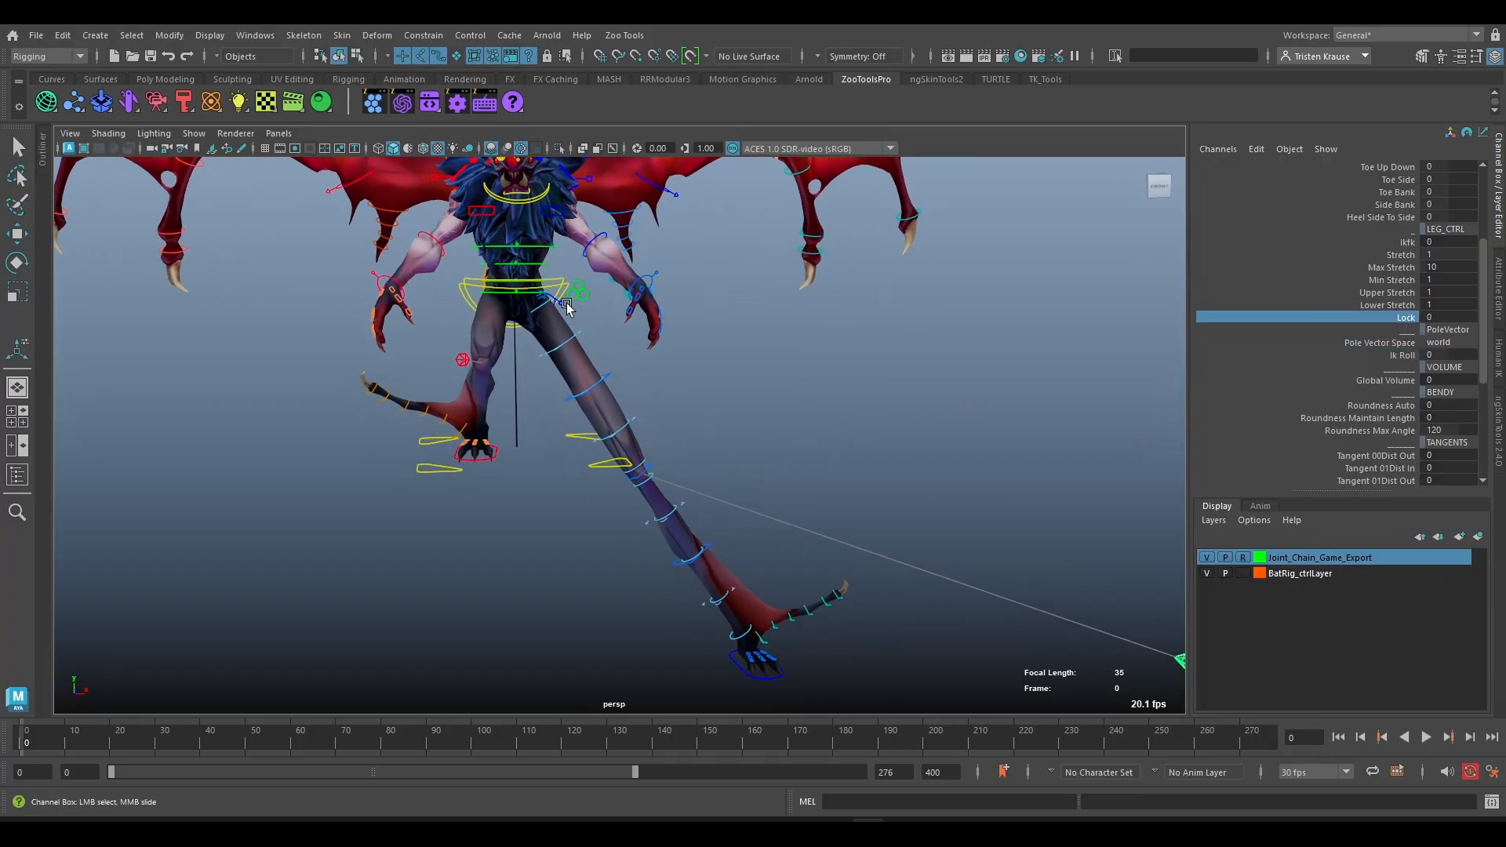
pyautogui.keyDown('alt'); pyautogui.moveTo(758, 630); pyautogui.dragTo(677, 461); pyautogui.keyUp('alt')
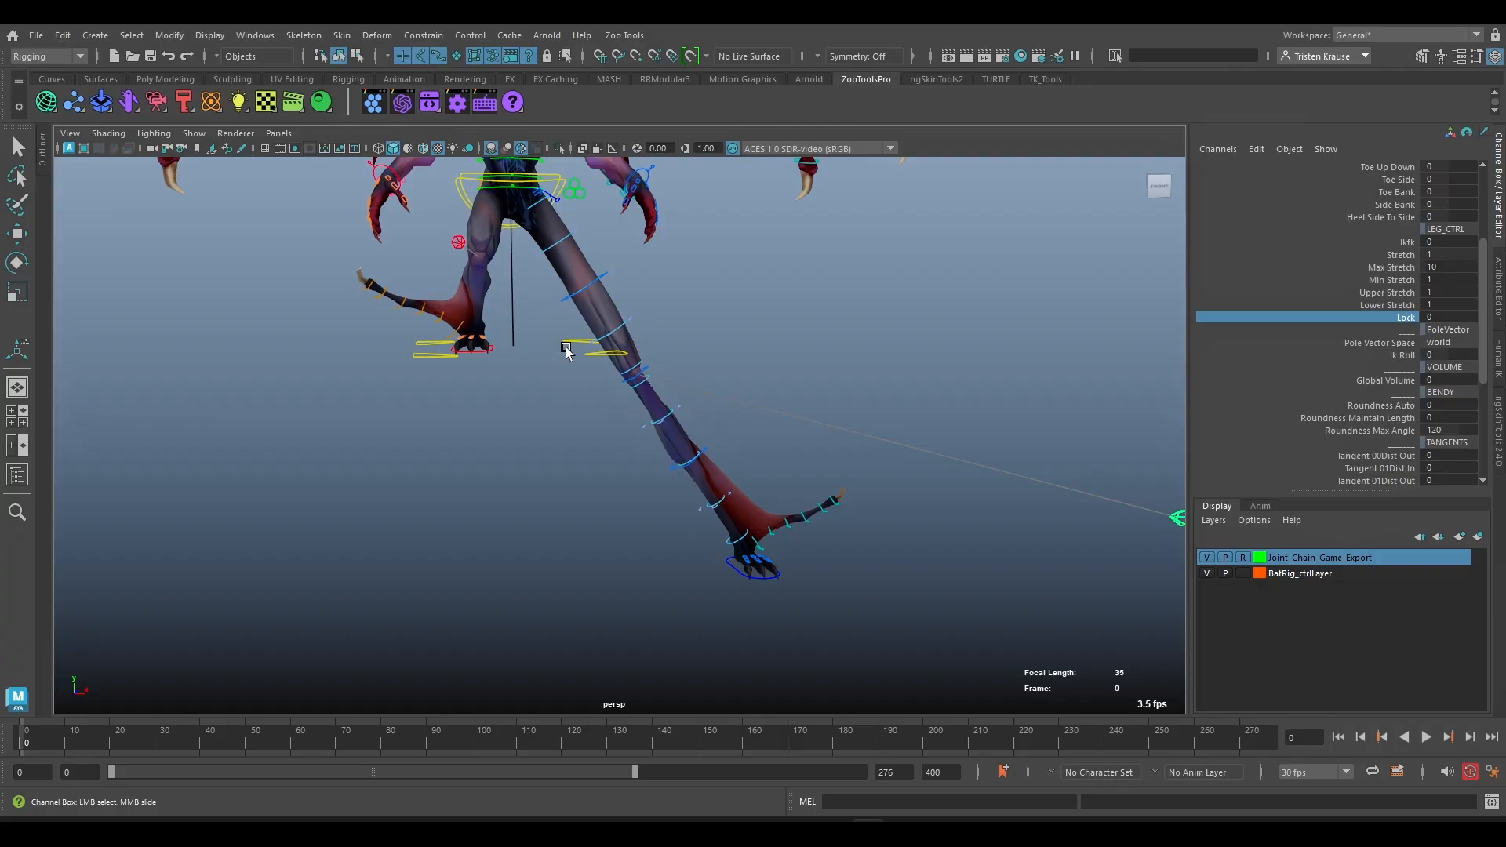
pyautogui.keyDown('alt'); pyautogui.moveTo(567, 351); pyautogui.dragTo(517, 484); pyautogui.keyUp('alt')
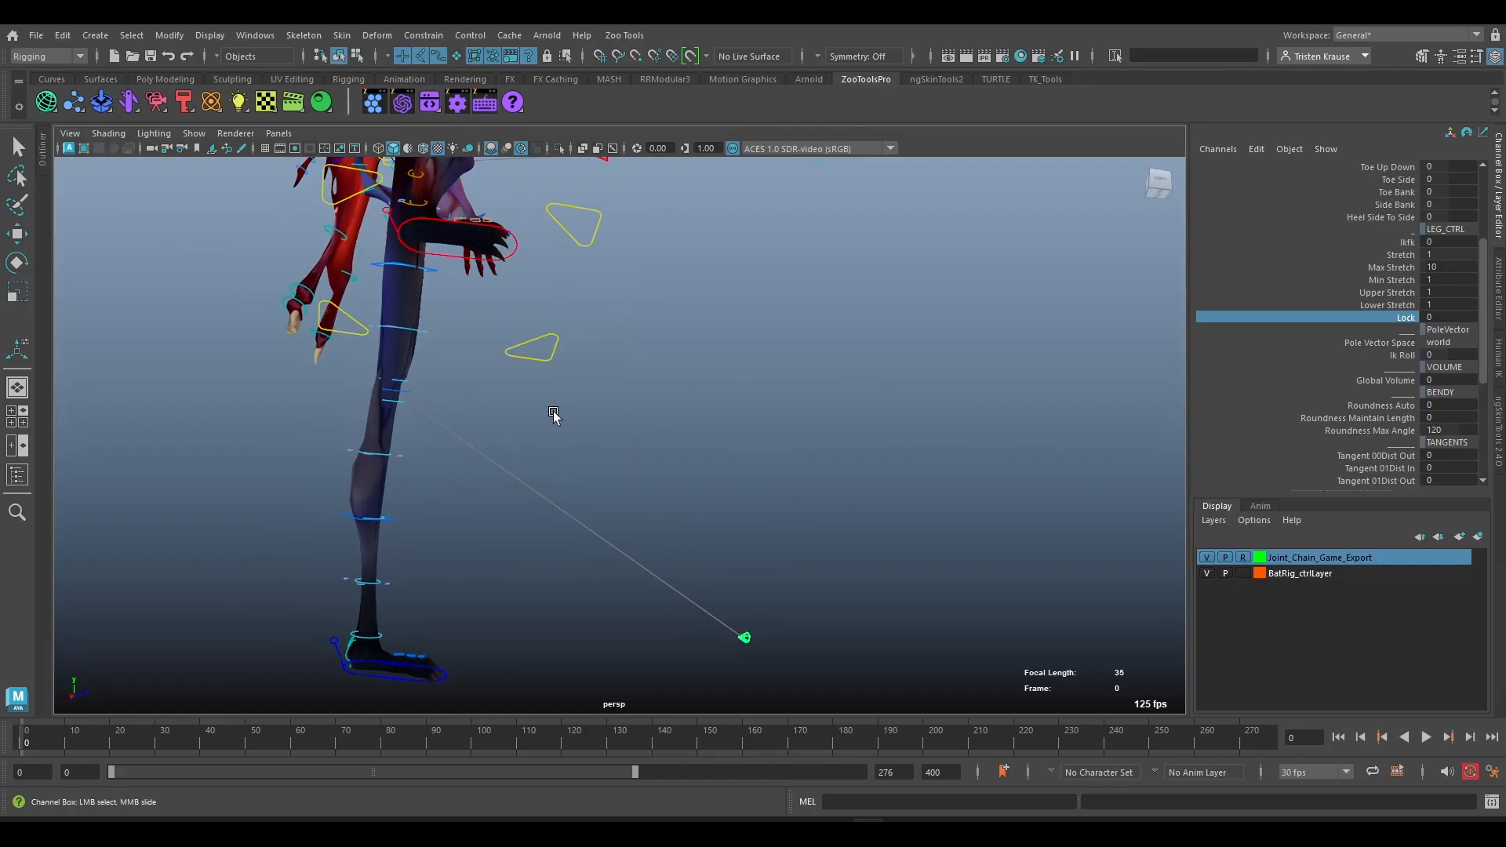
# - Try higher Global Volume values on the stretched left leg, and return the attribute to 0
pyautogui.keyDown('alt'); pyautogui.moveTo(554, 414); pyautogui.dragTo(663, 401); pyautogui.keyUp('alt')
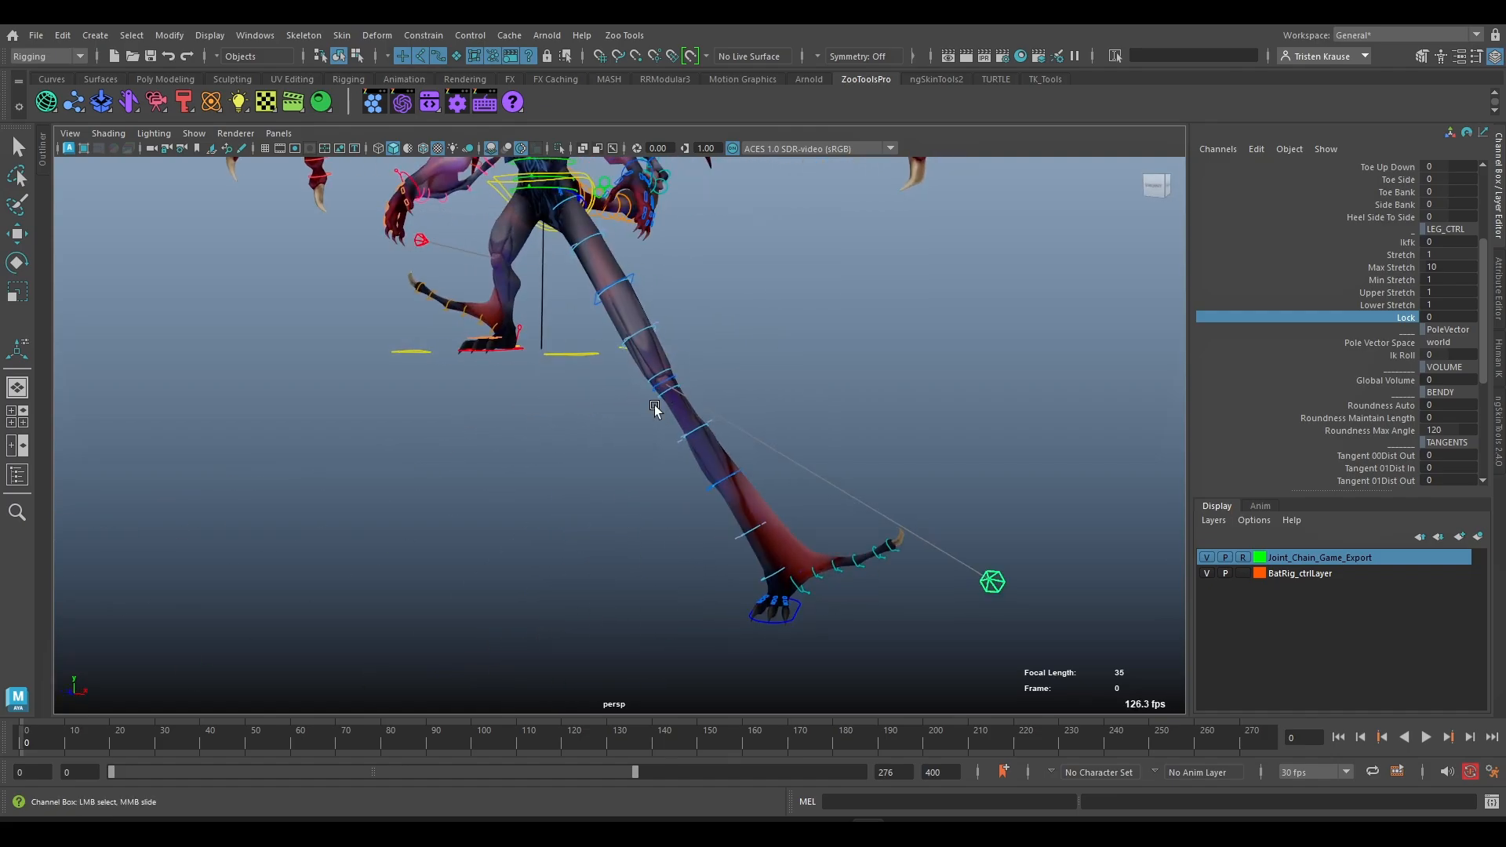
pyautogui.click(1391, 381)
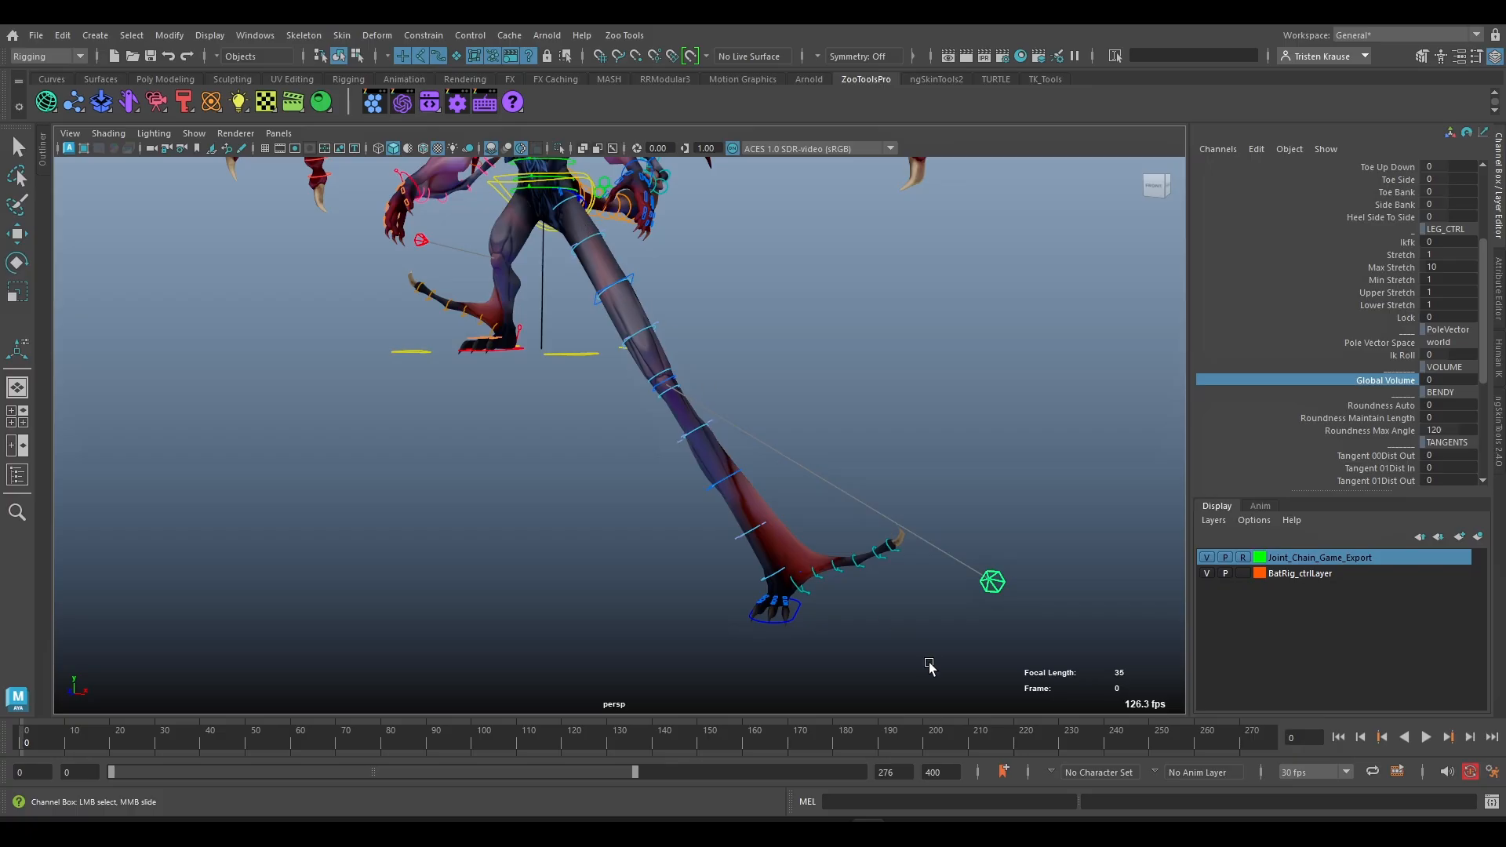
pyautogui.scroll(3, 596, 314)
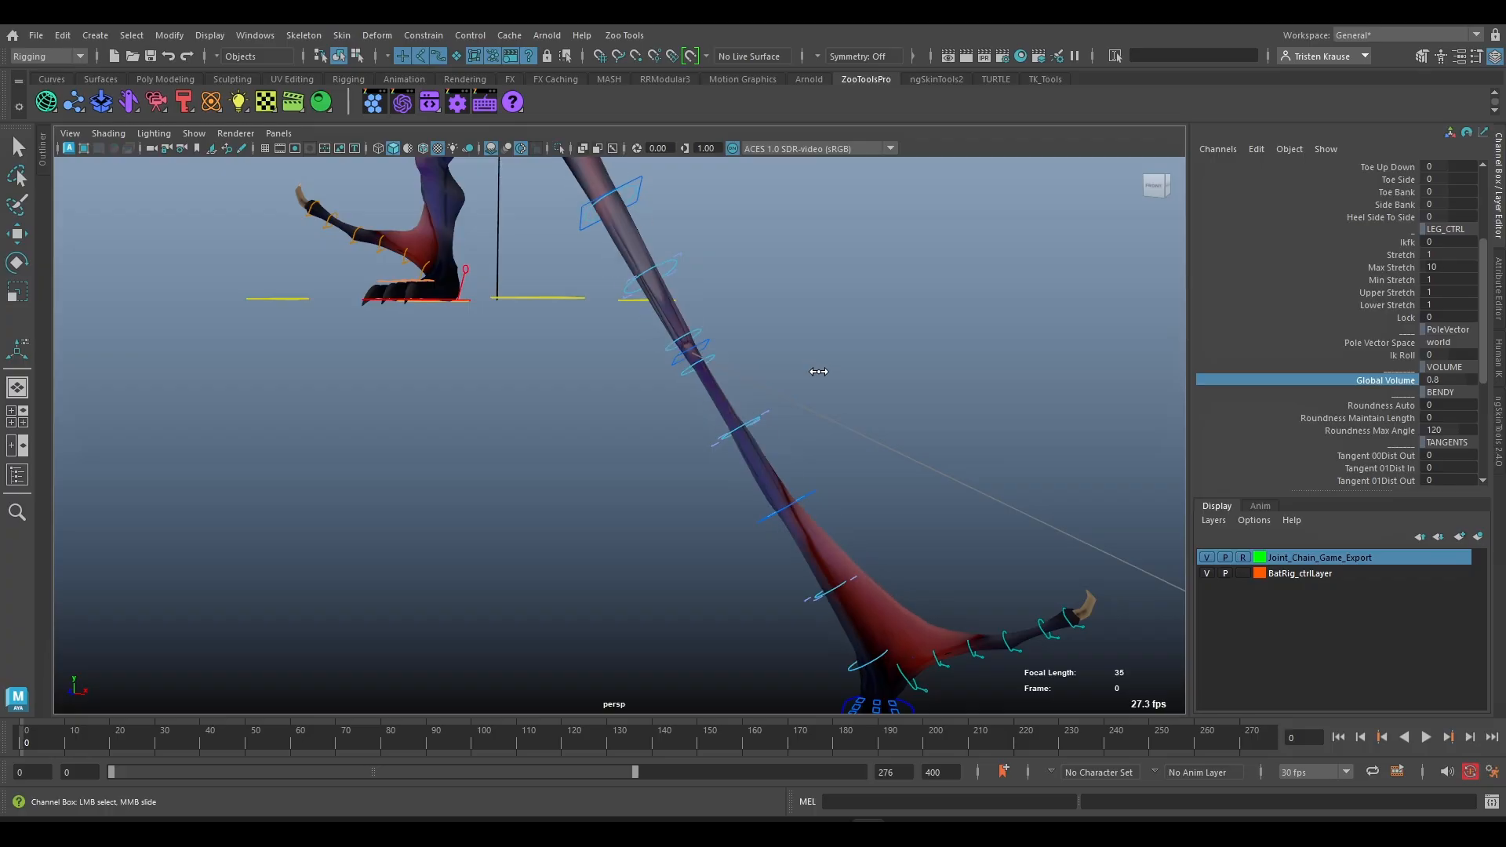
pyautogui.moveTo(806, 375); pyautogui.dragTo(840, 423, button='middle')
pyautogui.keyDown('alt'); pyautogui.moveTo(840, 424); pyautogui.dragTo(823, 390); pyautogui.keyUp('alt')
pyautogui.moveTo(785, 371); pyautogui.dragTo(712, 376, button='middle')
pyautogui.keyDown('alt'); pyautogui.moveTo(771, 474); pyautogui.dragTo(722, 495); pyautogui.keyUp('alt')
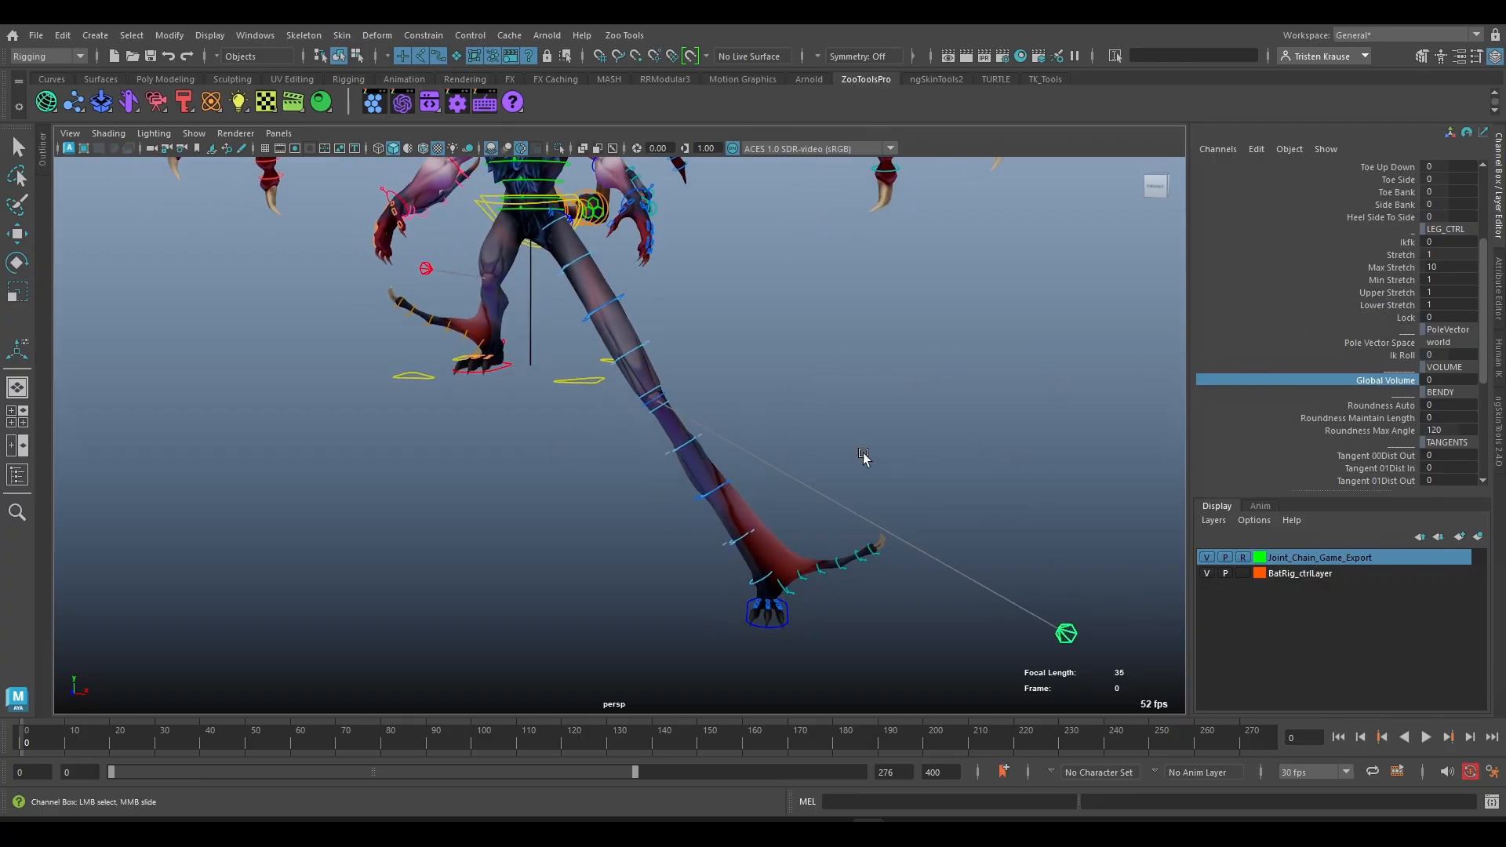
# - Set the left leg's Roundness Auto to 1
pyautogui.click(1400, 407)
pyautogui.scroll(-4, 1387, 418)
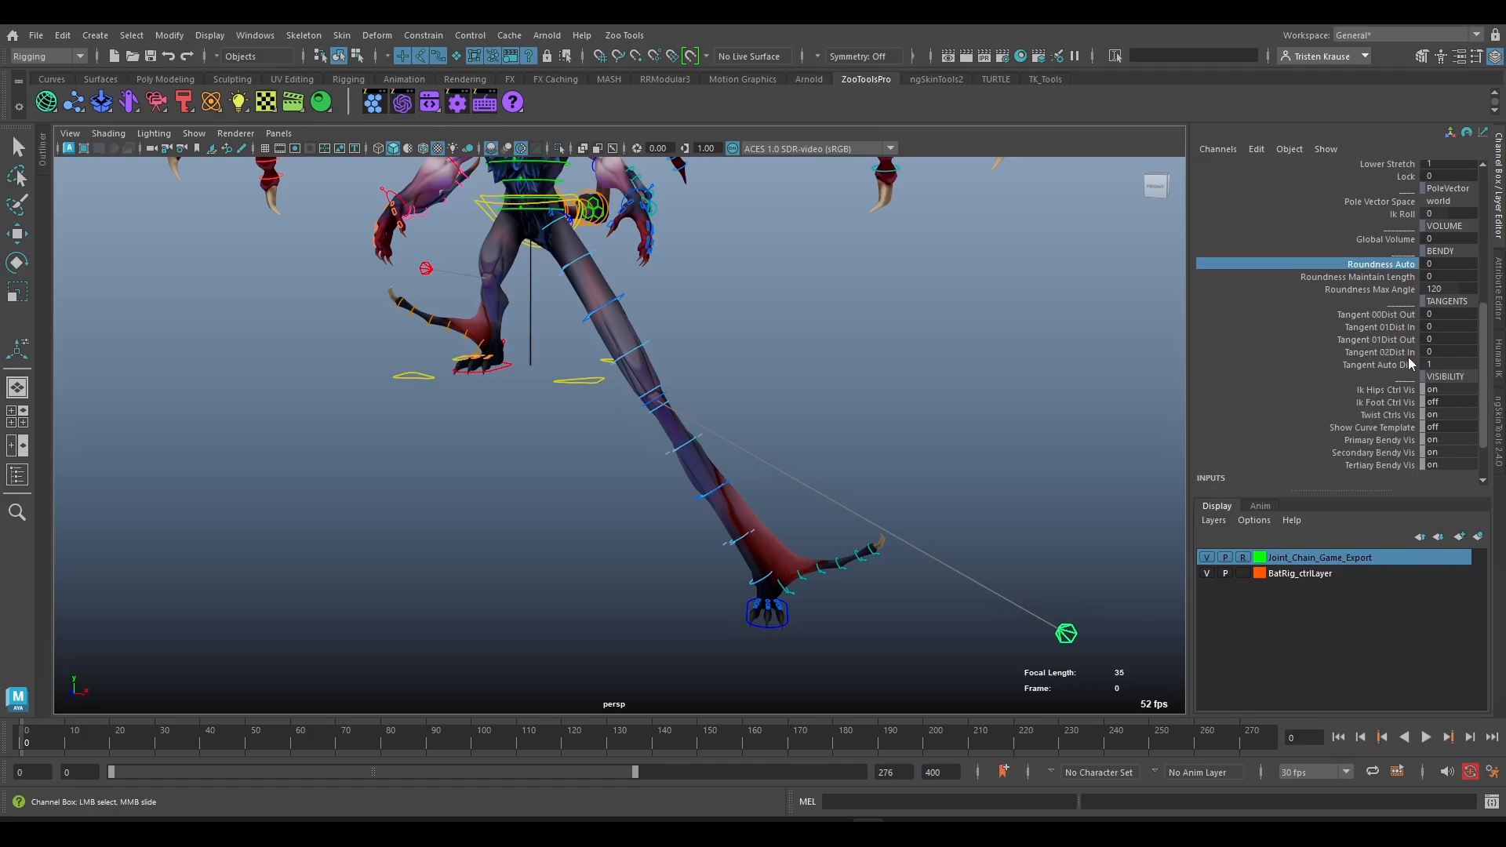
pyautogui.keyDown('alt'); pyautogui.moveTo(745, 446); pyautogui.dragTo(840, 441); pyautogui.keyUp('alt')
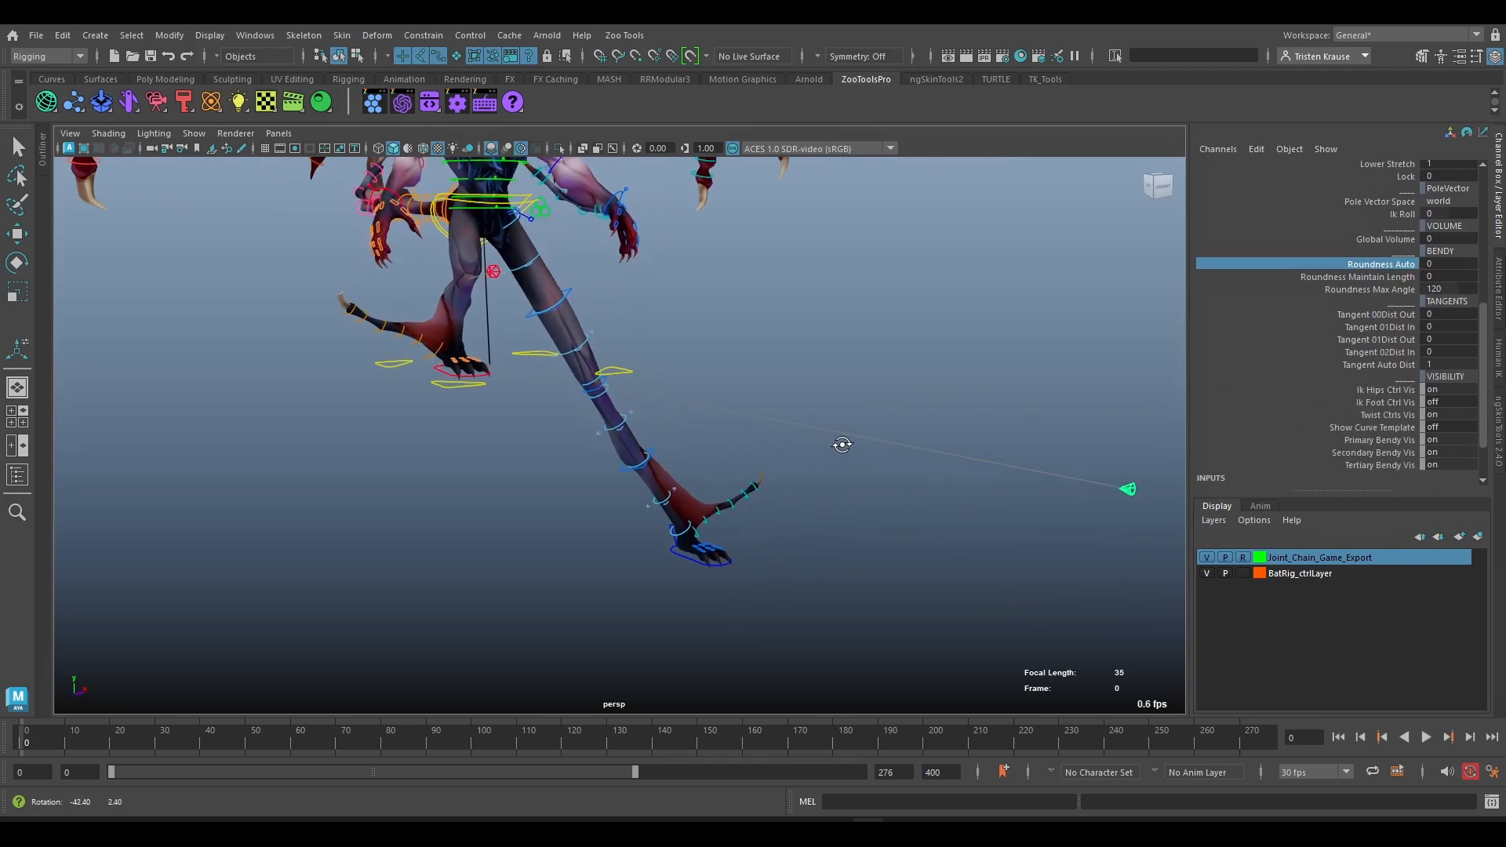
pyautogui.scroll(4, 725, 436)
pyautogui.moveTo(741, 324); pyautogui.dragTo(896, 339, button='middle')
pyautogui.scroll(-4, 925, 479)
# - Return the left foot IK control to its rest position by setting Translate X, Y and Z to 0
pyautogui.click(684, 558)
pyautogui.press('w')
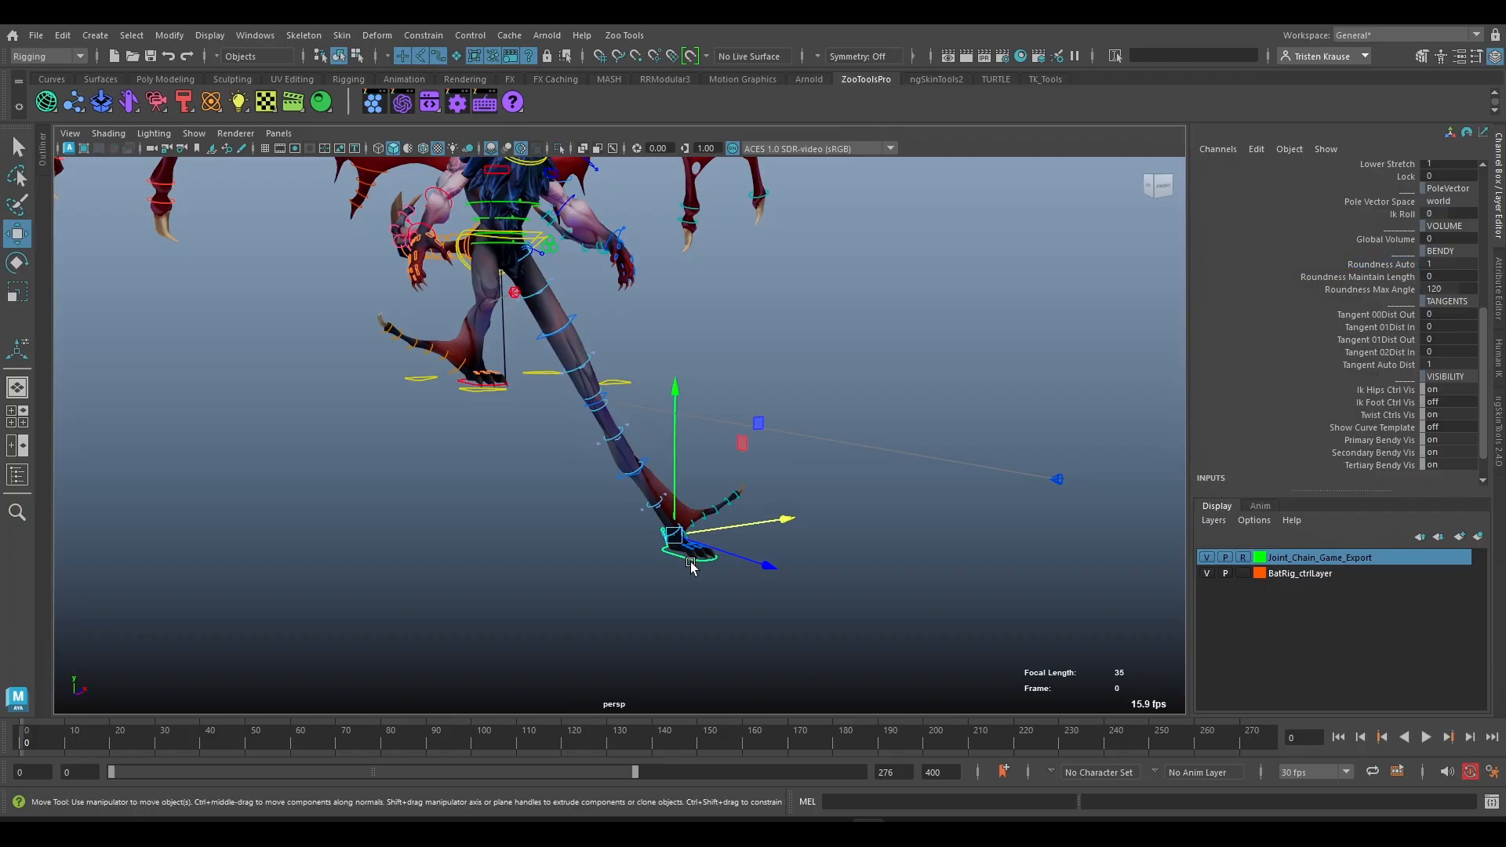
pyautogui.scroll(8, 1381, 251)
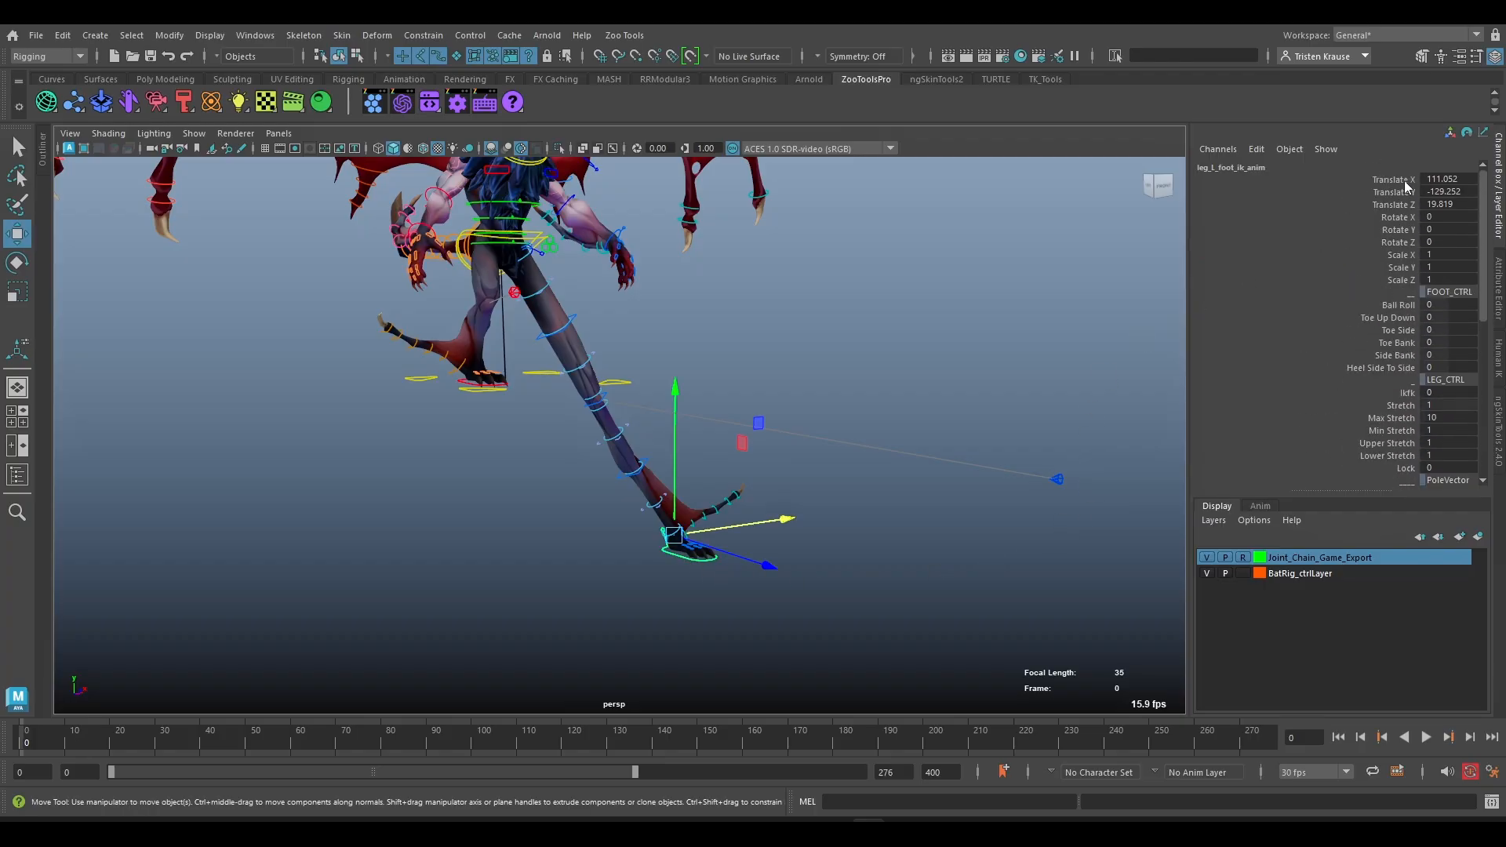
pyautogui.moveTo(1406, 186); pyautogui.dragTo(1400, 204)
pyautogui.write('0')
pyautogui.press('Return')
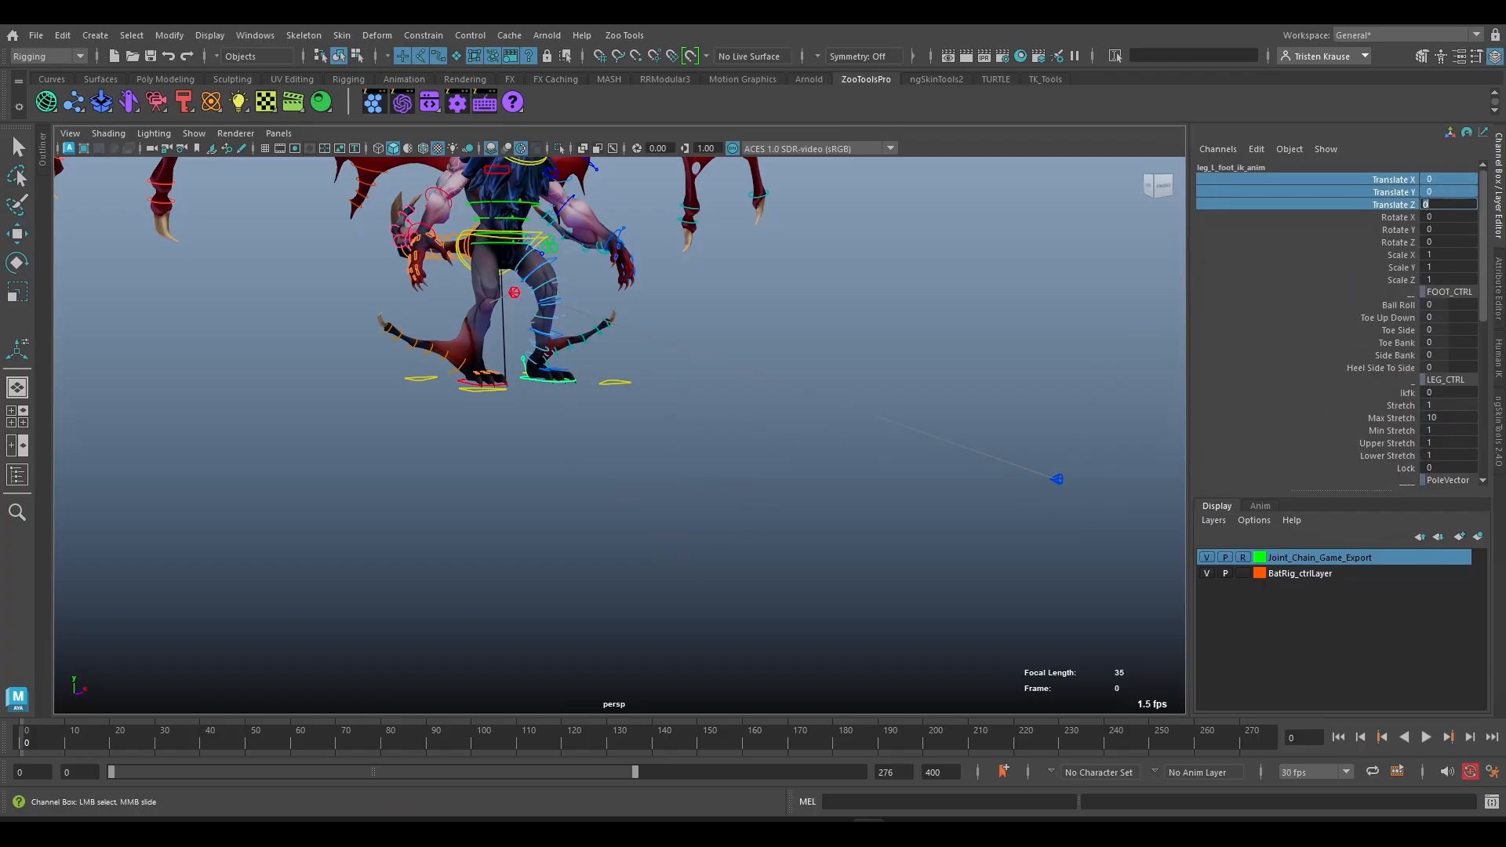
pyautogui.scroll(8, 656, 499)
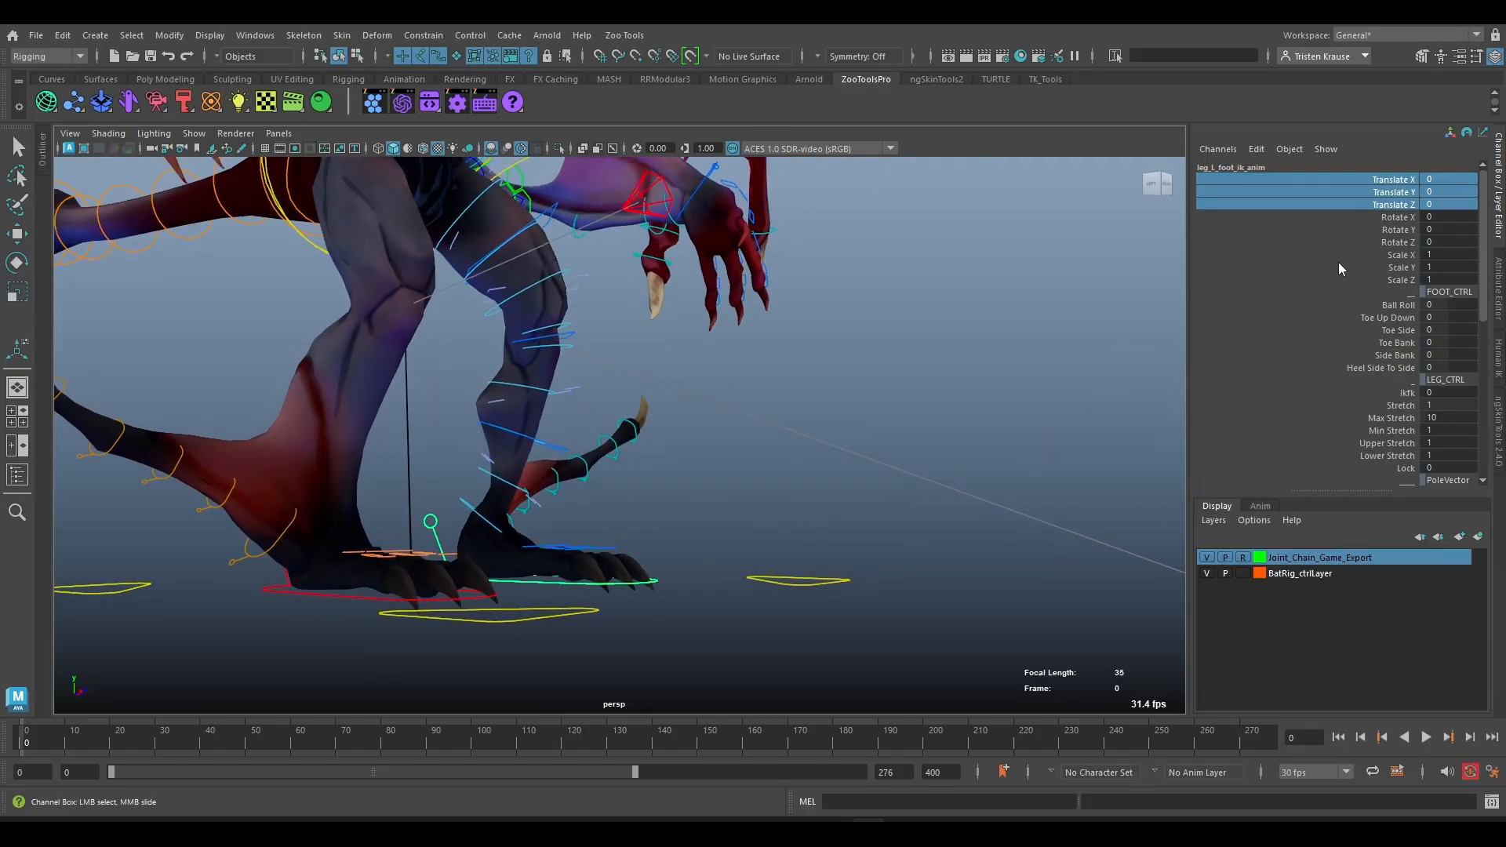
# - Compare the left leg's bend with Roundness Auto at 0, and set the attribute back to 1
pyautogui.scroll(-4, 1340, 285)
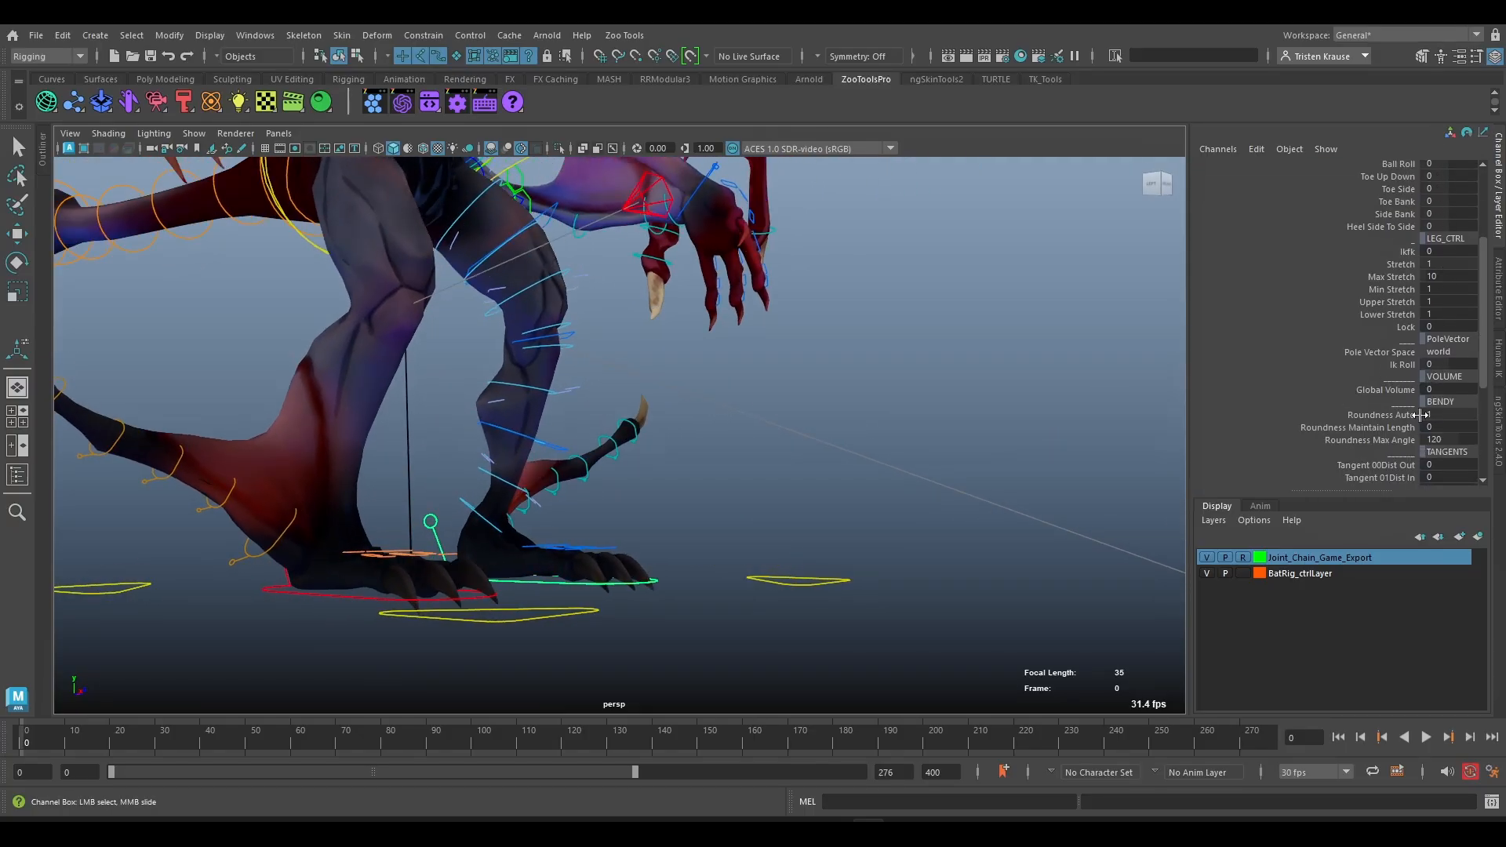
pyautogui.scroll(-1, 1404, 382)
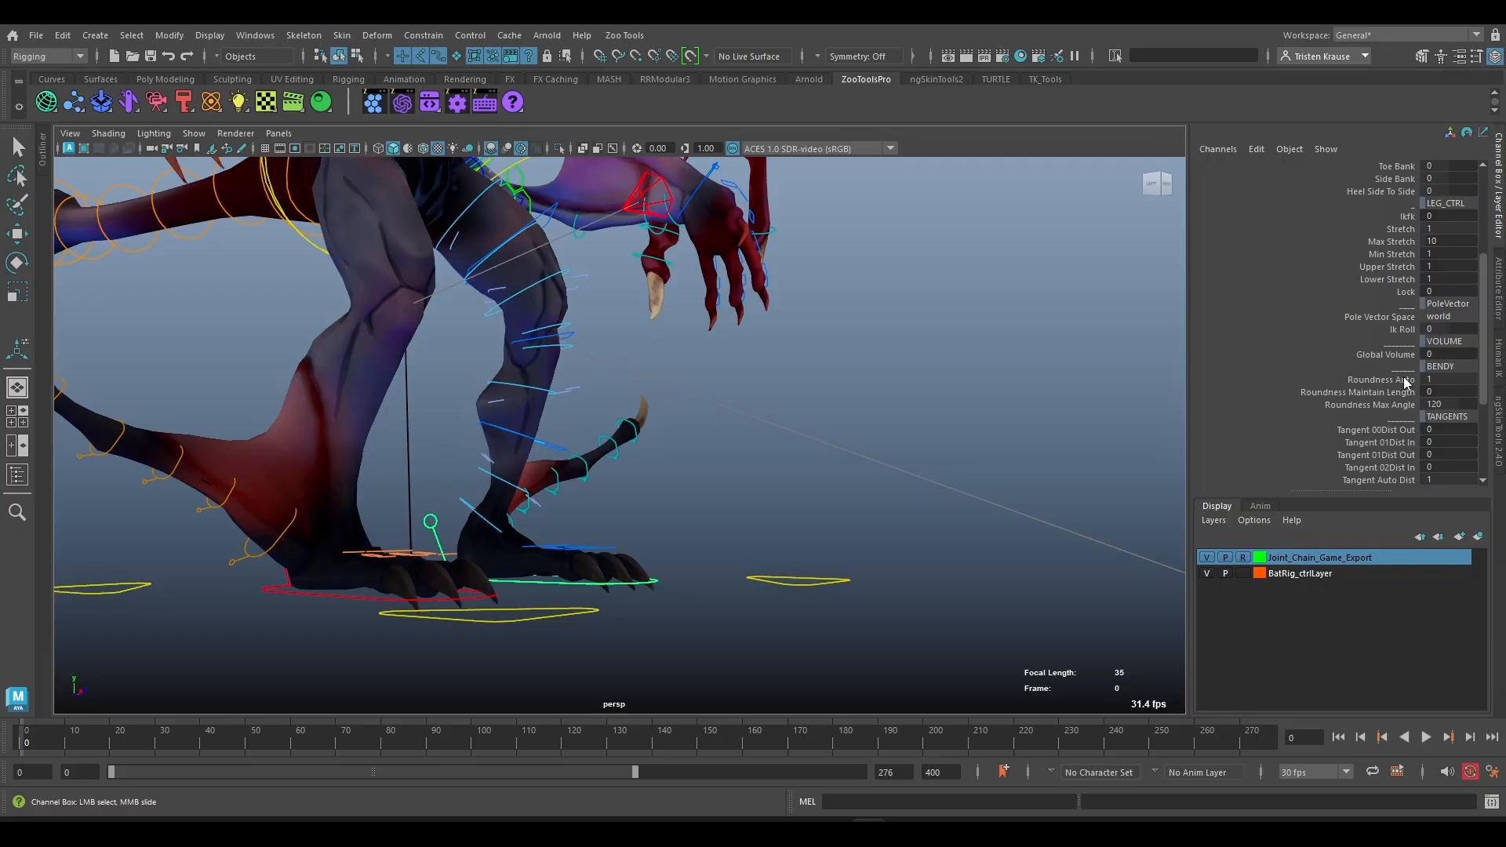
pyautogui.click(1382, 379)
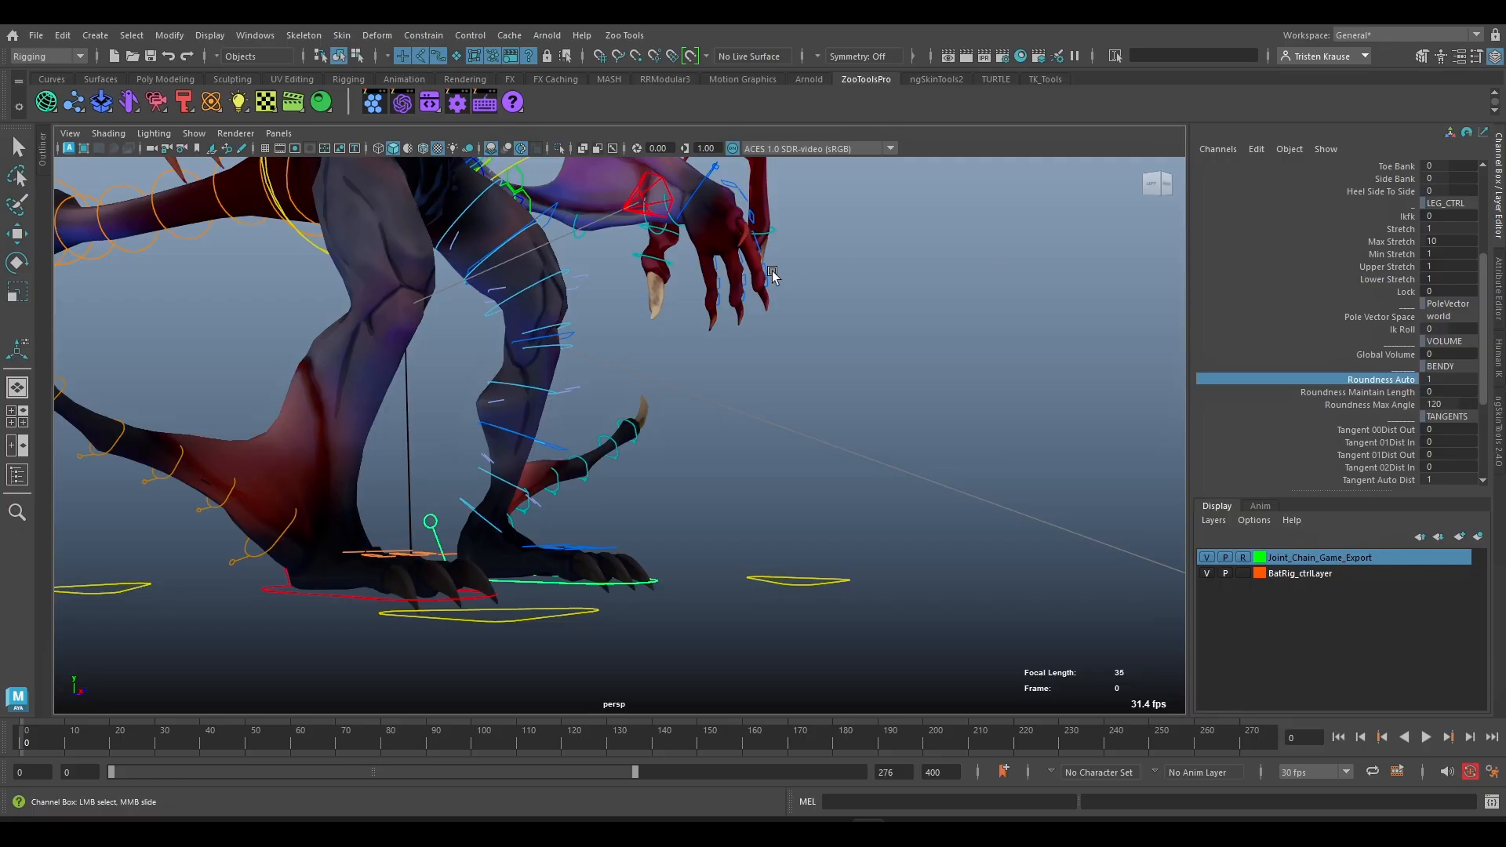
pyautogui.moveTo(867, 356); pyautogui.dragTo(856, 407, button='middle')
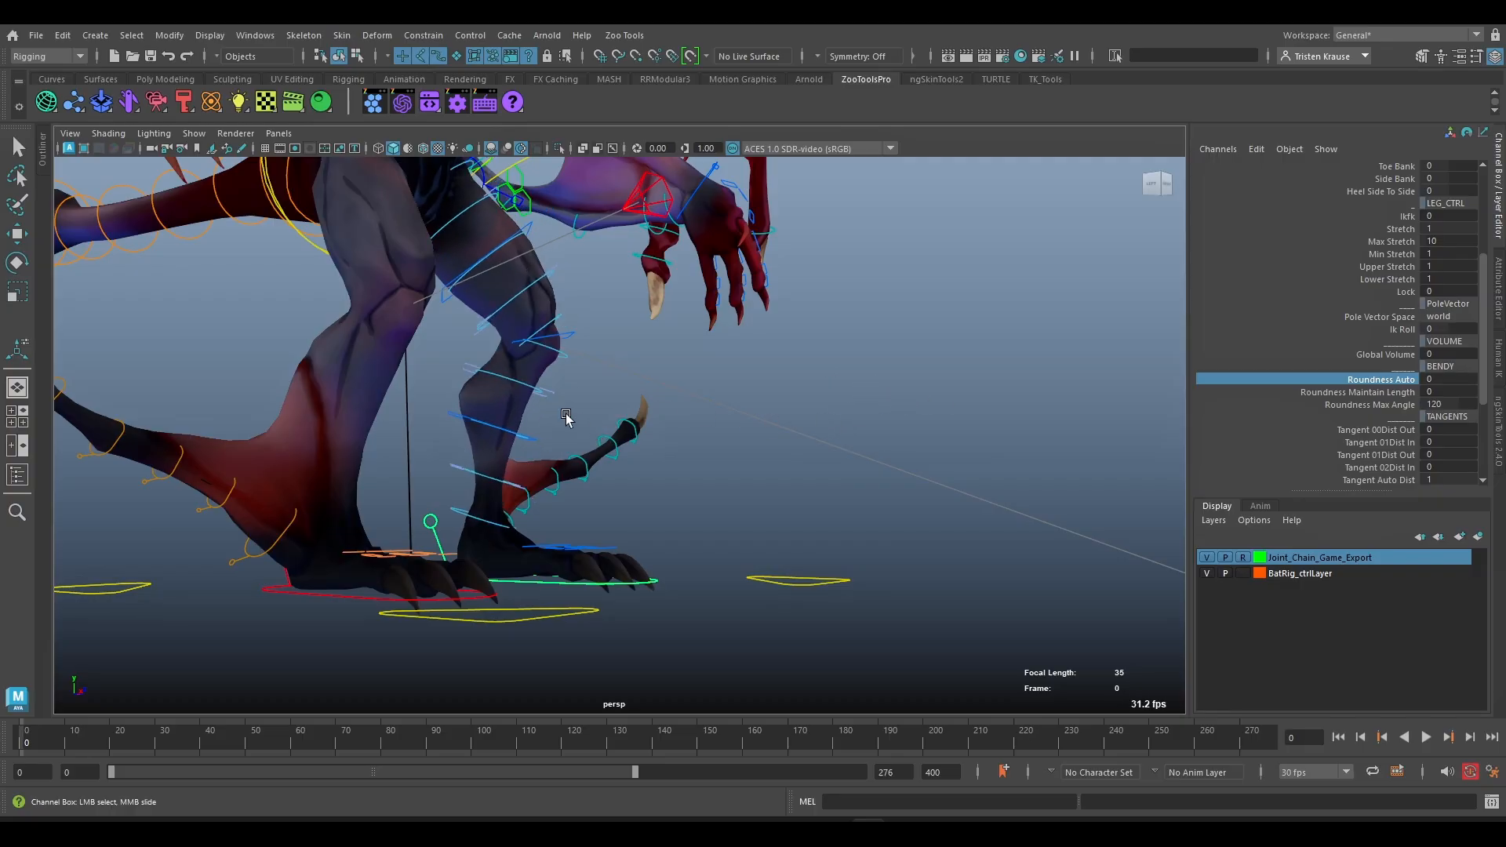
pyautogui.keyDown('alt'); pyautogui.moveTo(473, 200); pyautogui.dragTo(938, 449); pyautogui.keyUp('alt')
pyautogui.keyDown('alt'); pyautogui.moveTo(726, 493); pyautogui.dragTo(699, 522); pyautogui.keyUp('alt')
pyautogui.moveTo(964, 424); pyautogui.dragTo(979, 455, button='middle')
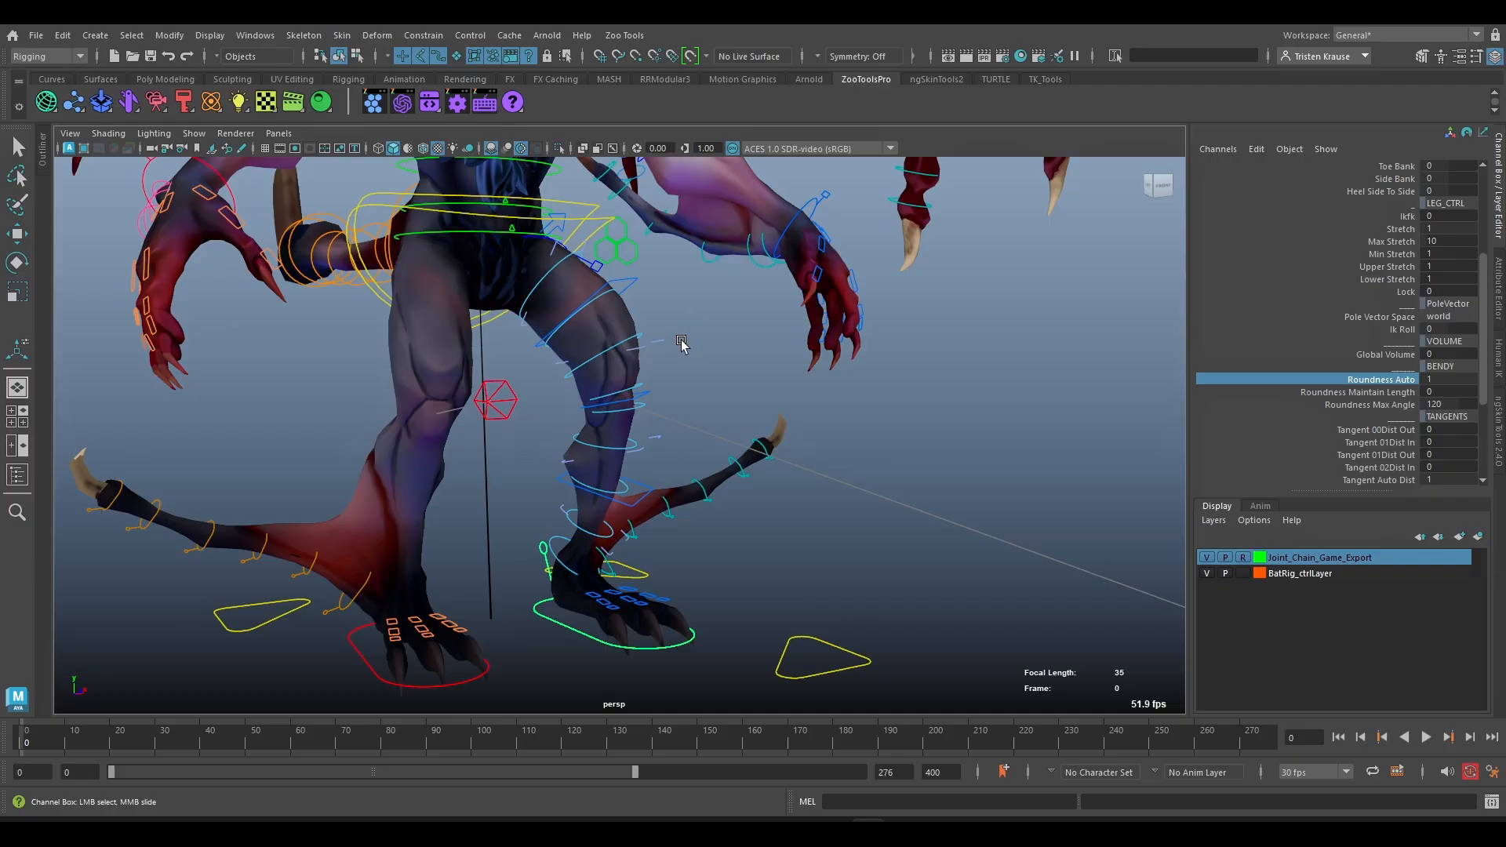
# - Select the left thigh's bendy control and set the Move tool to Object axis orientation
pyautogui.click(635, 286)
pyautogui.press('w')
pyautogui.keyDown('alt'); pyautogui.moveTo(627, 357); pyautogui.dragTo(673, 484); pyautogui.keyUp('alt')
pyautogui.scroll(3, 672, 483)
pyautogui.keyDown('alt'); pyautogui.moveTo(833, 494); pyautogui.dragTo(807, 477, button='middle'); pyautogui.keyUp('alt')
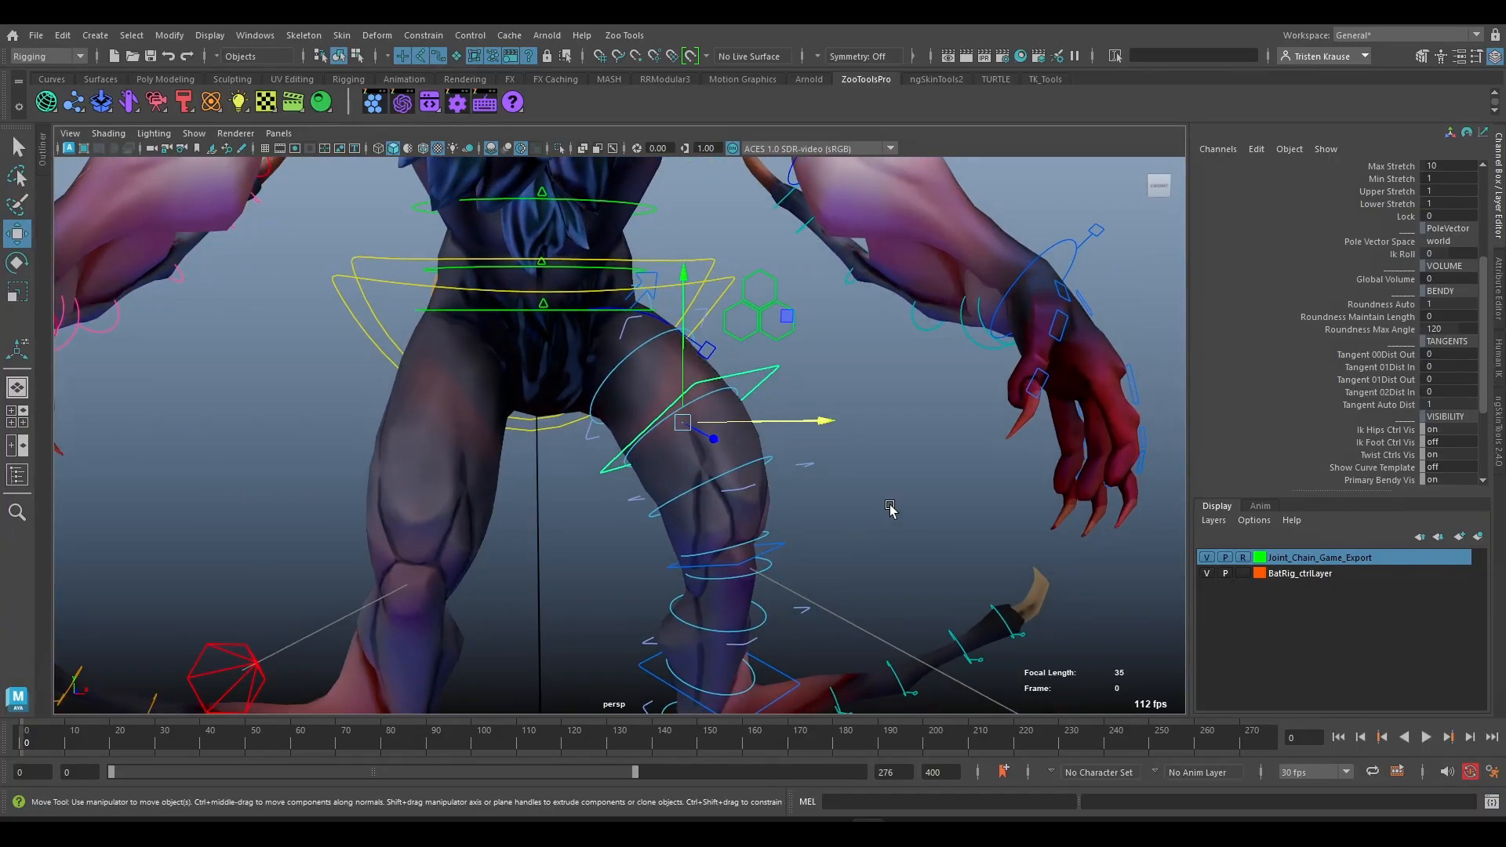
pyautogui.click(944, 454)
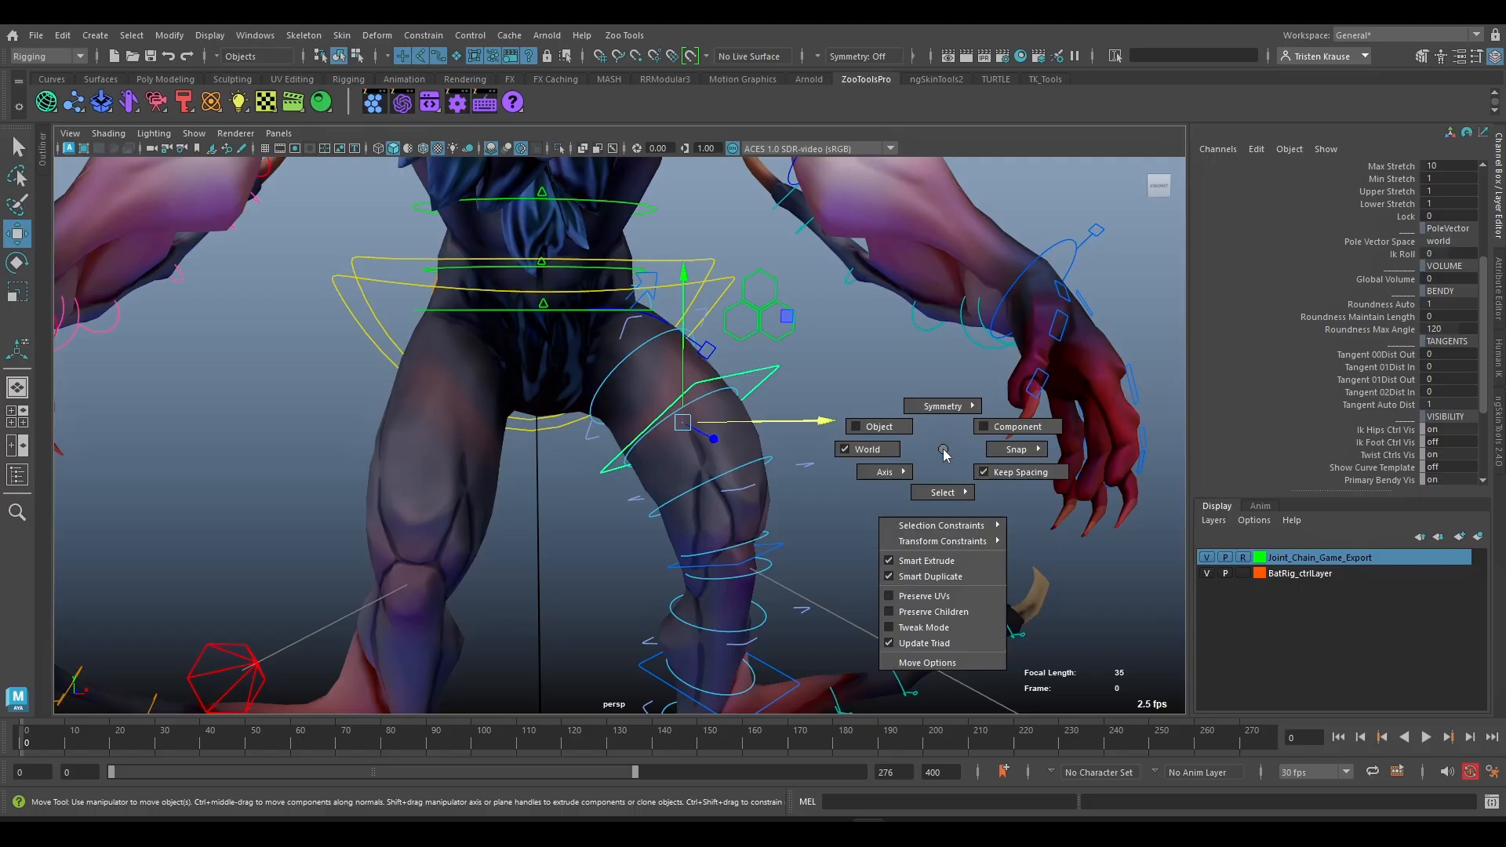
pyautogui.click(899, 431)
# - Try moving the left thigh's bendy control, and undo back to the left foot control being selected
pyautogui.keyDown('alt'); pyautogui.moveTo(788, 447); pyautogui.dragTo(847, 450); pyautogui.keyUp('alt')
pyautogui.moveTo(523, 525); pyautogui.dragTo(538, 578)
pyautogui.scroll(-3, 538, 578)
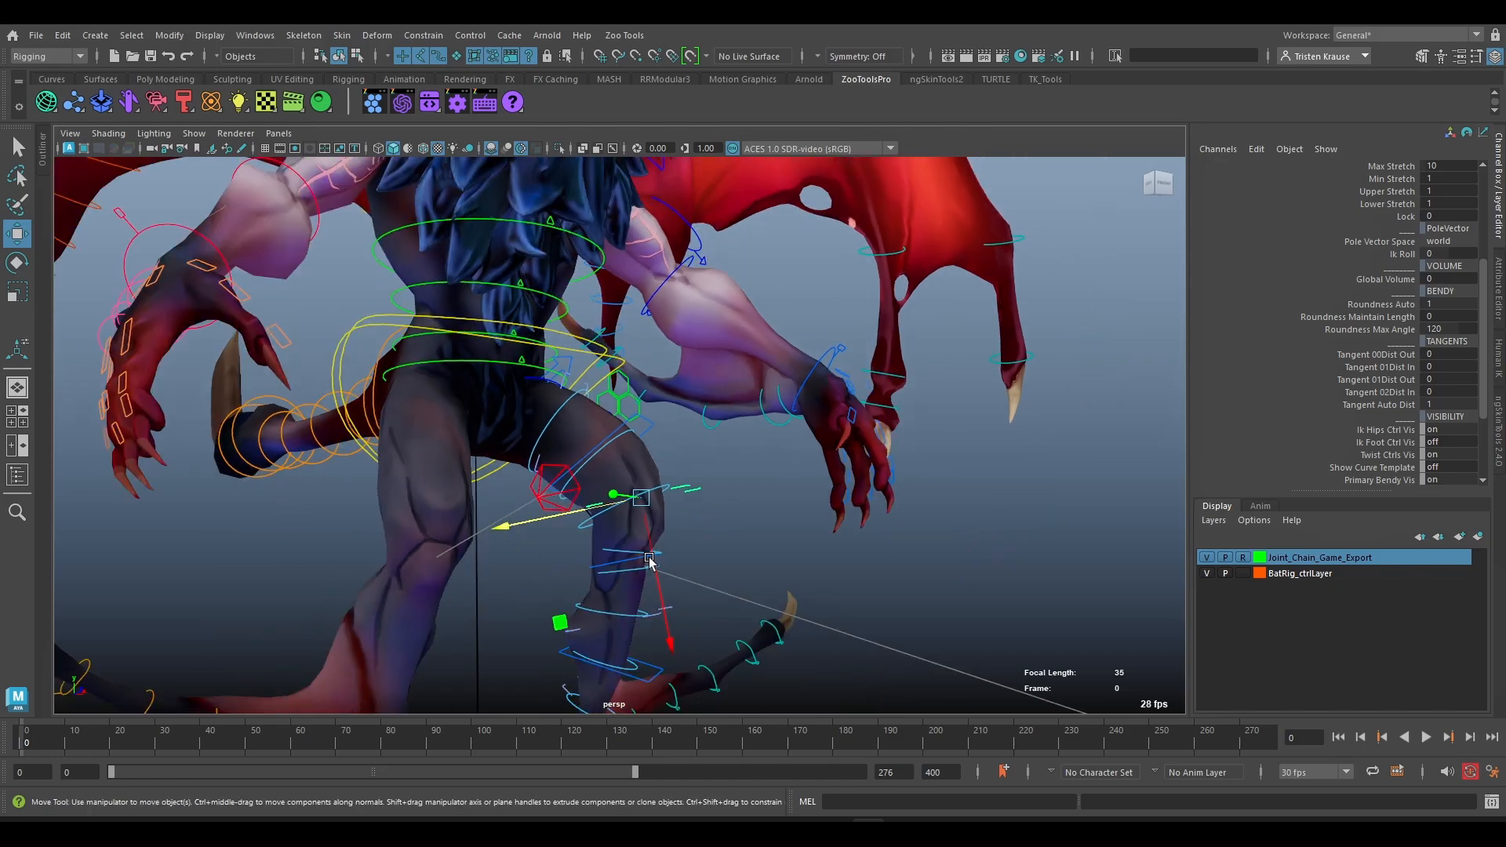
pyautogui.keyDown('alt'); pyautogui.moveTo(690, 567); pyautogui.dragTo(518, 562); pyautogui.keyUp('alt')
pyautogui.hotkey('ctrl', 'z')
pyautogui.hotkey('ctrl', 'z')
pyautogui.hotkey('ctrl', 'z')
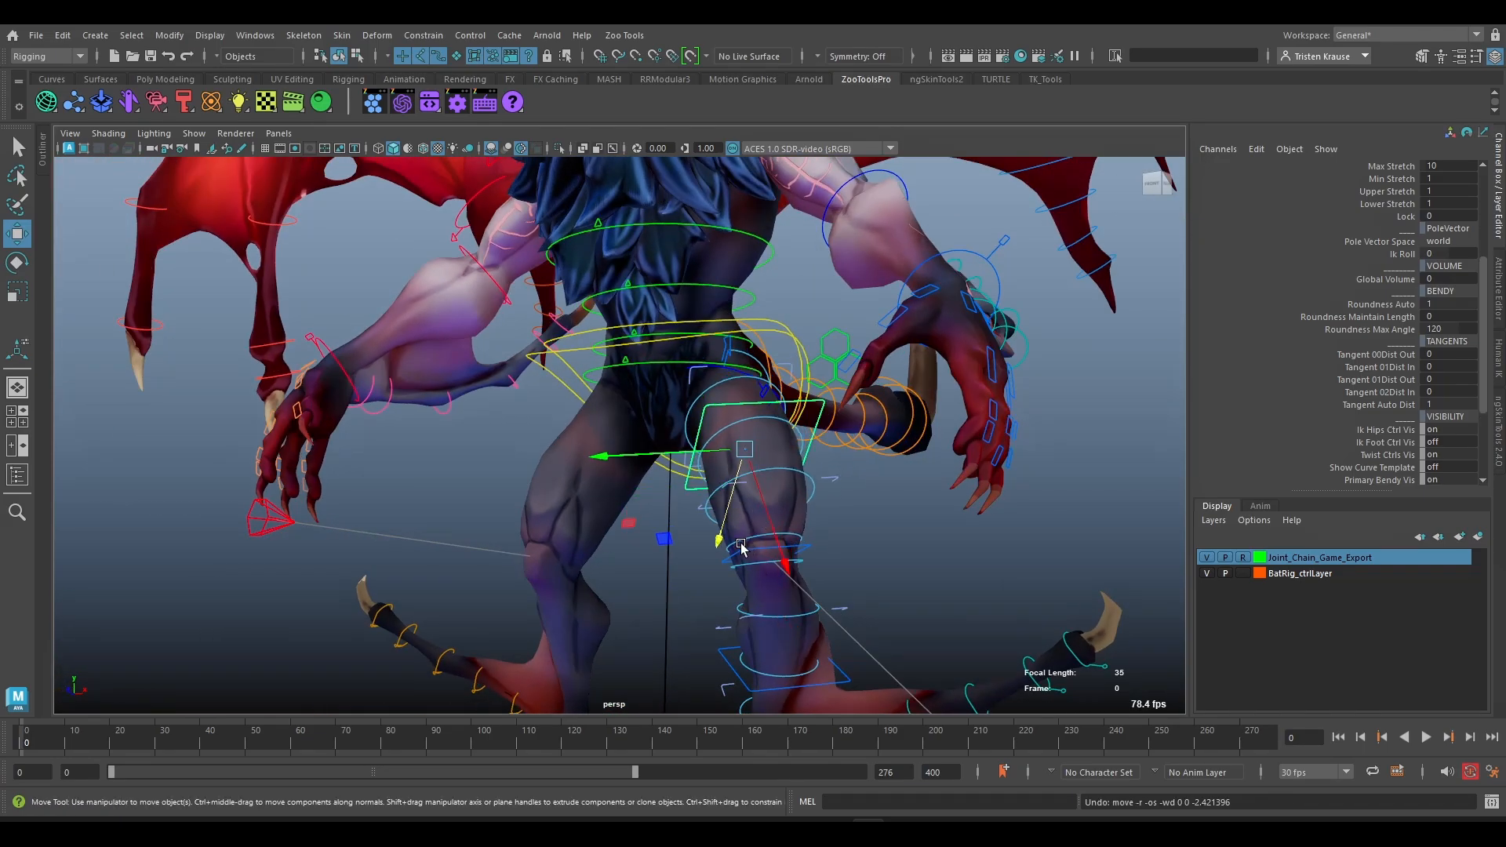
pyautogui.scroll(-4, 632, 581)
pyautogui.keyDown('alt'); pyautogui.moveTo(632, 584); pyautogui.dragTo(779, 628); pyautogui.keyUp('alt')
pyautogui.hotkey('ctrl', 'z')
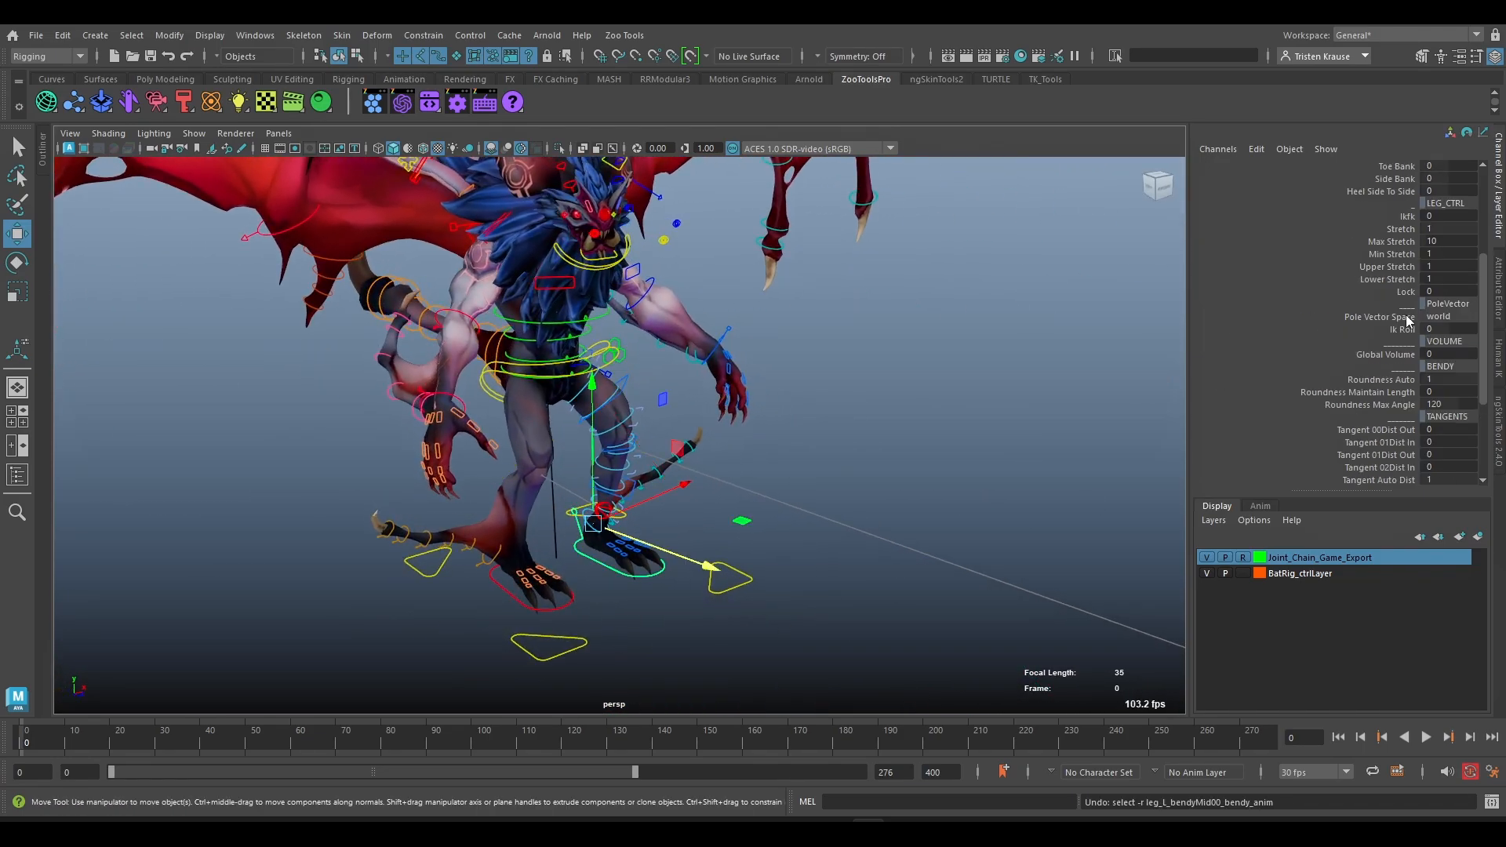
# - Set the left leg's Roundness Maintain Length to 1
pyautogui.scroll(-3, 1384, 469)
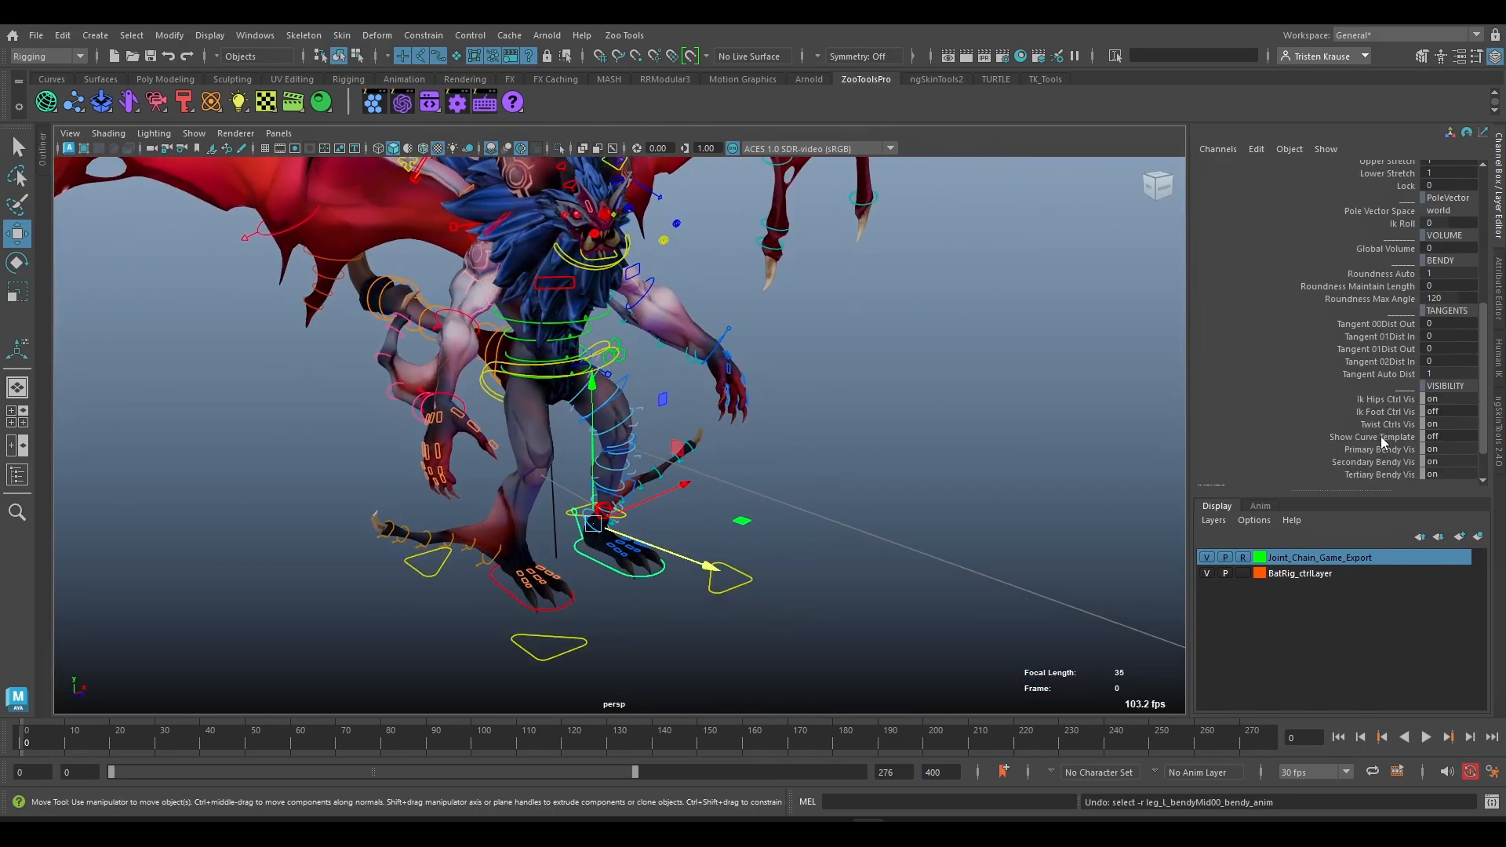
pyautogui.click(1412, 274)
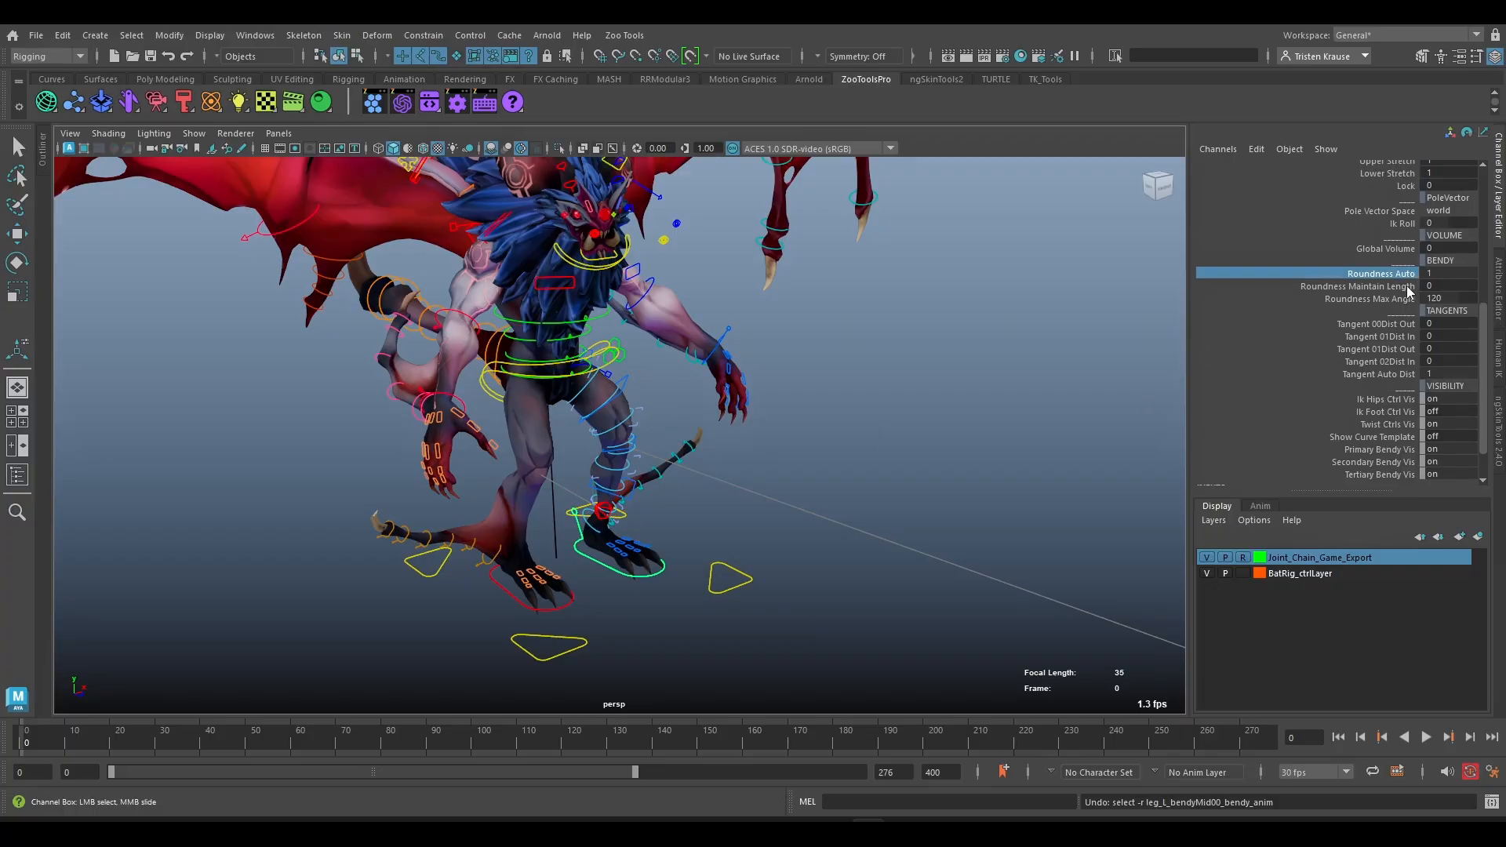
pyautogui.scroll(5, 711, 504)
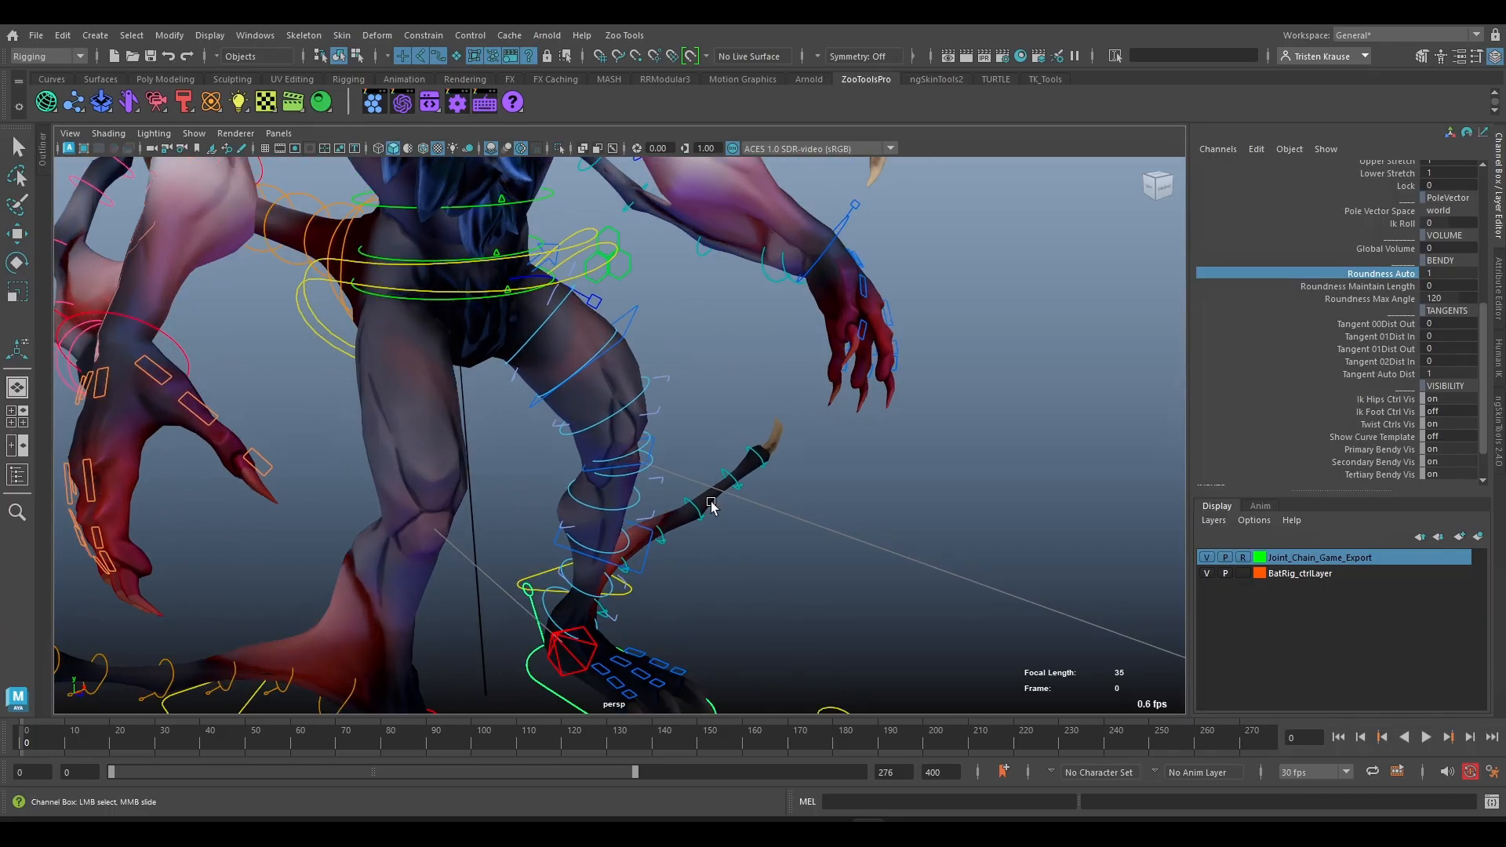
pyautogui.click(1387, 287)
pyautogui.moveTo(990, 427); pyautogui.dragTo(862, 508, button='middle')
pyautogui.moveTo(970, 511); pyautogui.dragTo(1085, 515, button='middle')
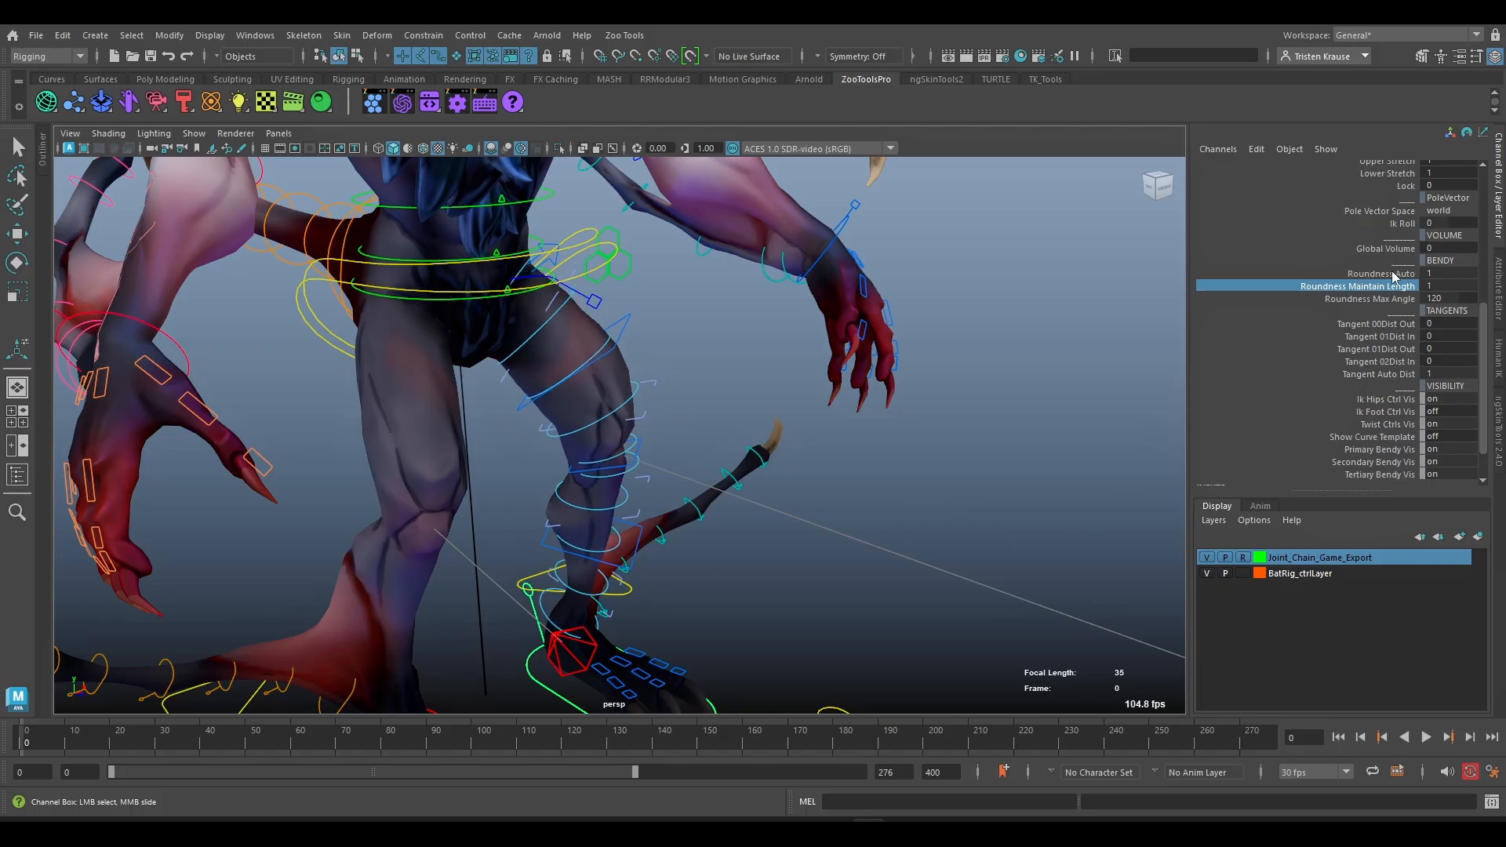
# - Set the left leg's Roundness Maintain Length to 0 and its Roundness Max Angle to 48.1
pyautogui.moveTo(859, 433); pyautogui.dragTo(799, 441, button='middle')
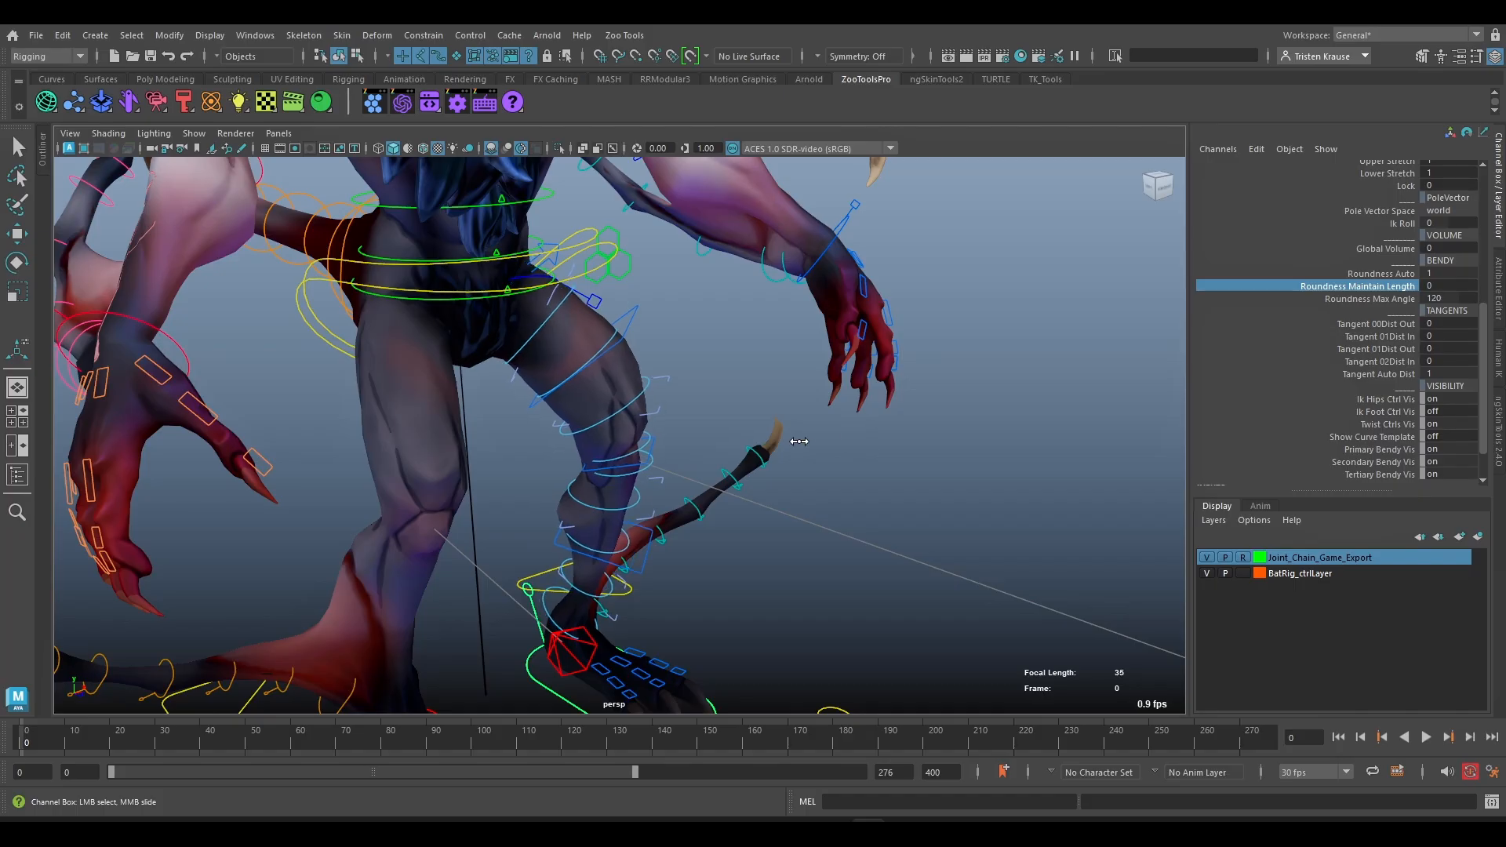
pyautogui.click(1386, 300)
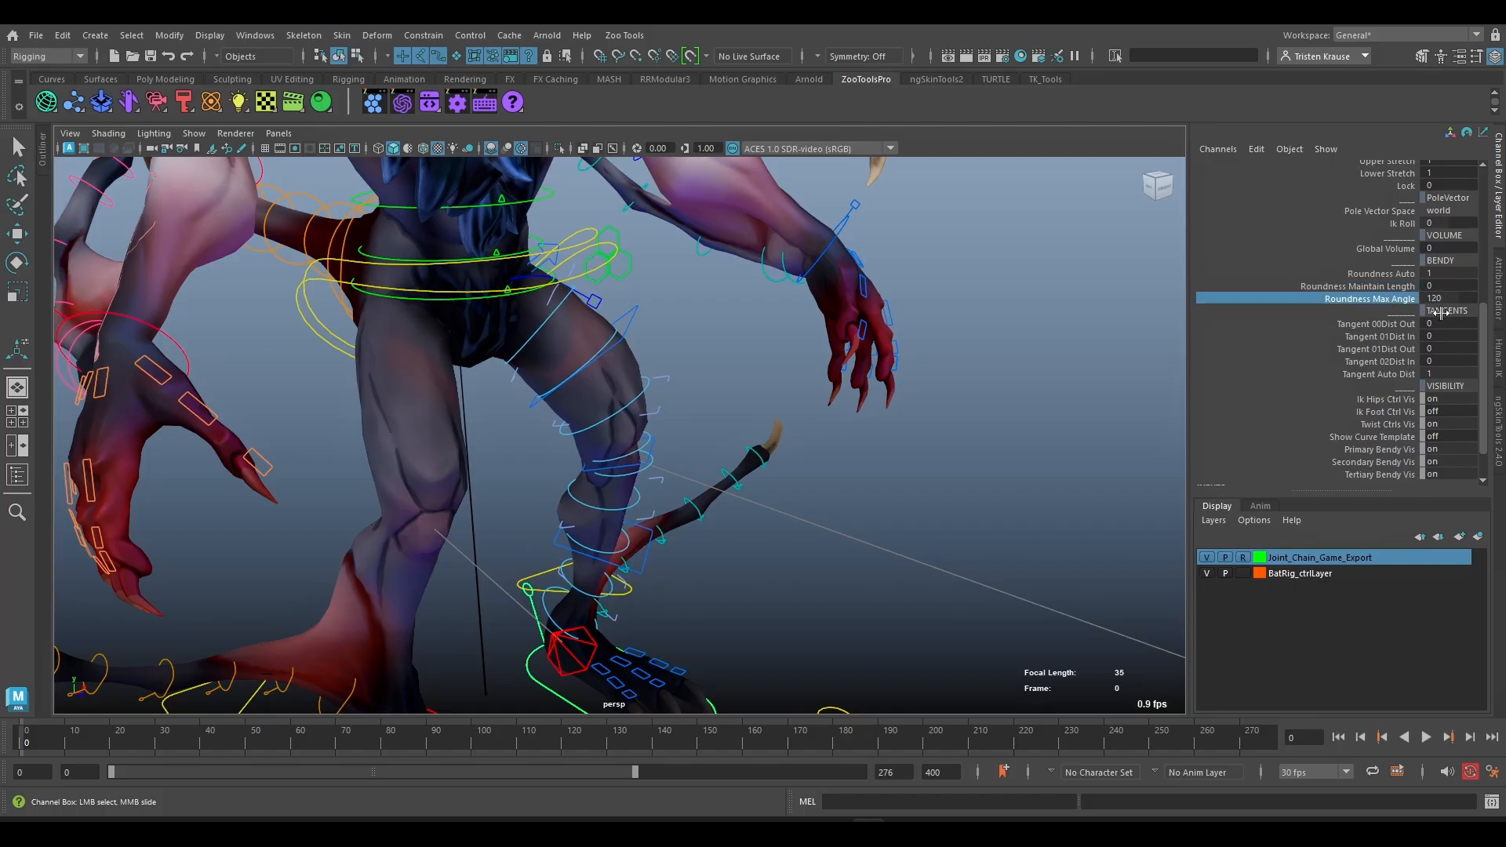
pyautogui.moveTo(769, 572); pyautogui.dragTo(209, 615, button='middle')
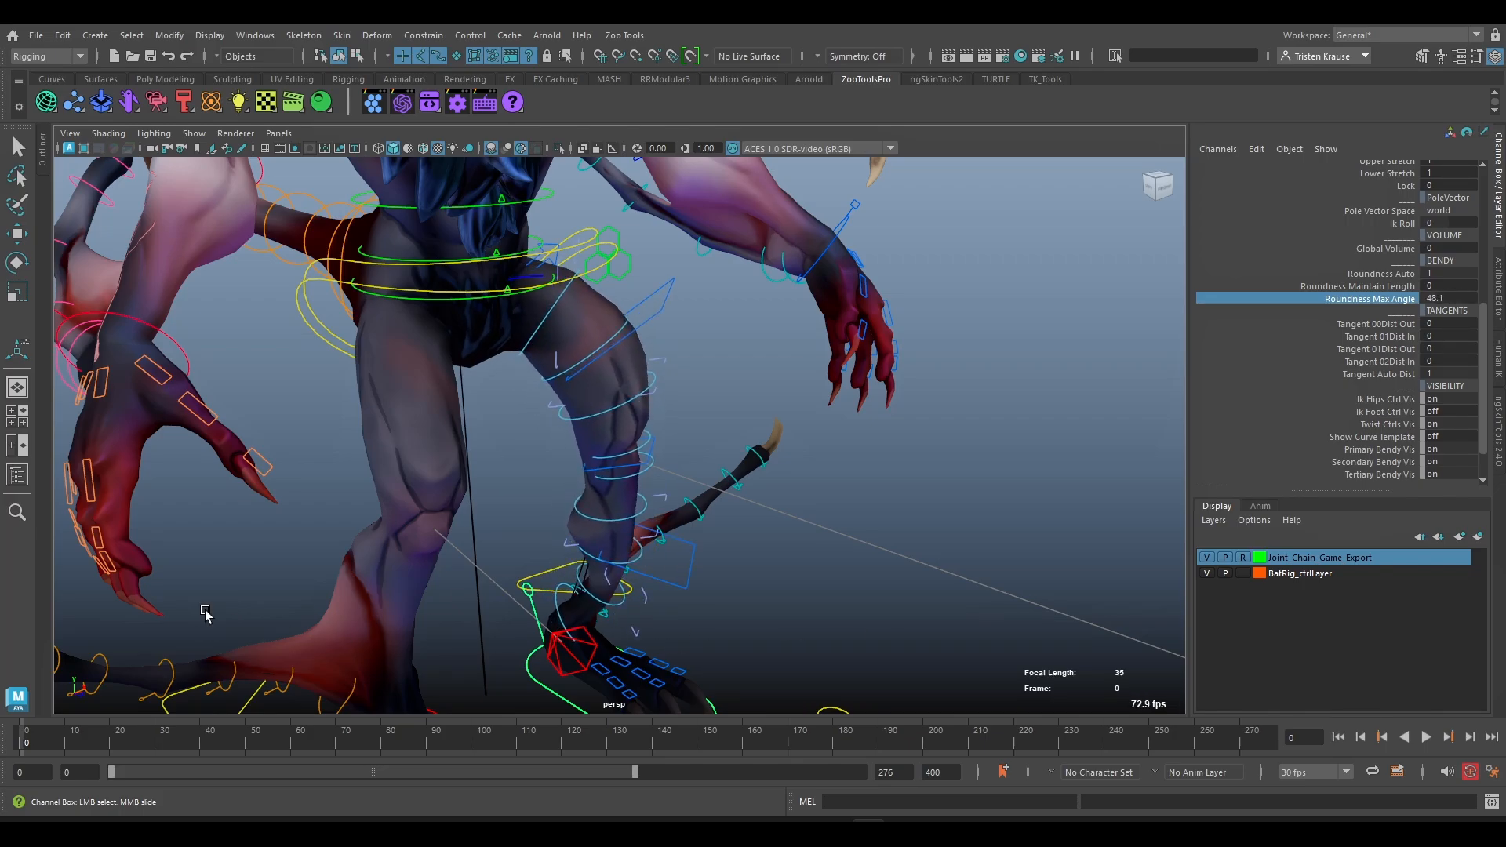
# - Try moving the left knee control outward, and undo it along with the Roundness Max Angle and last Roundness Maintain Length changes
pyautogui.click(651, 451)
pyautogui.press('w')
pyautogui.moveTo(585, 466); pyautogui.dragTo(713, 468)
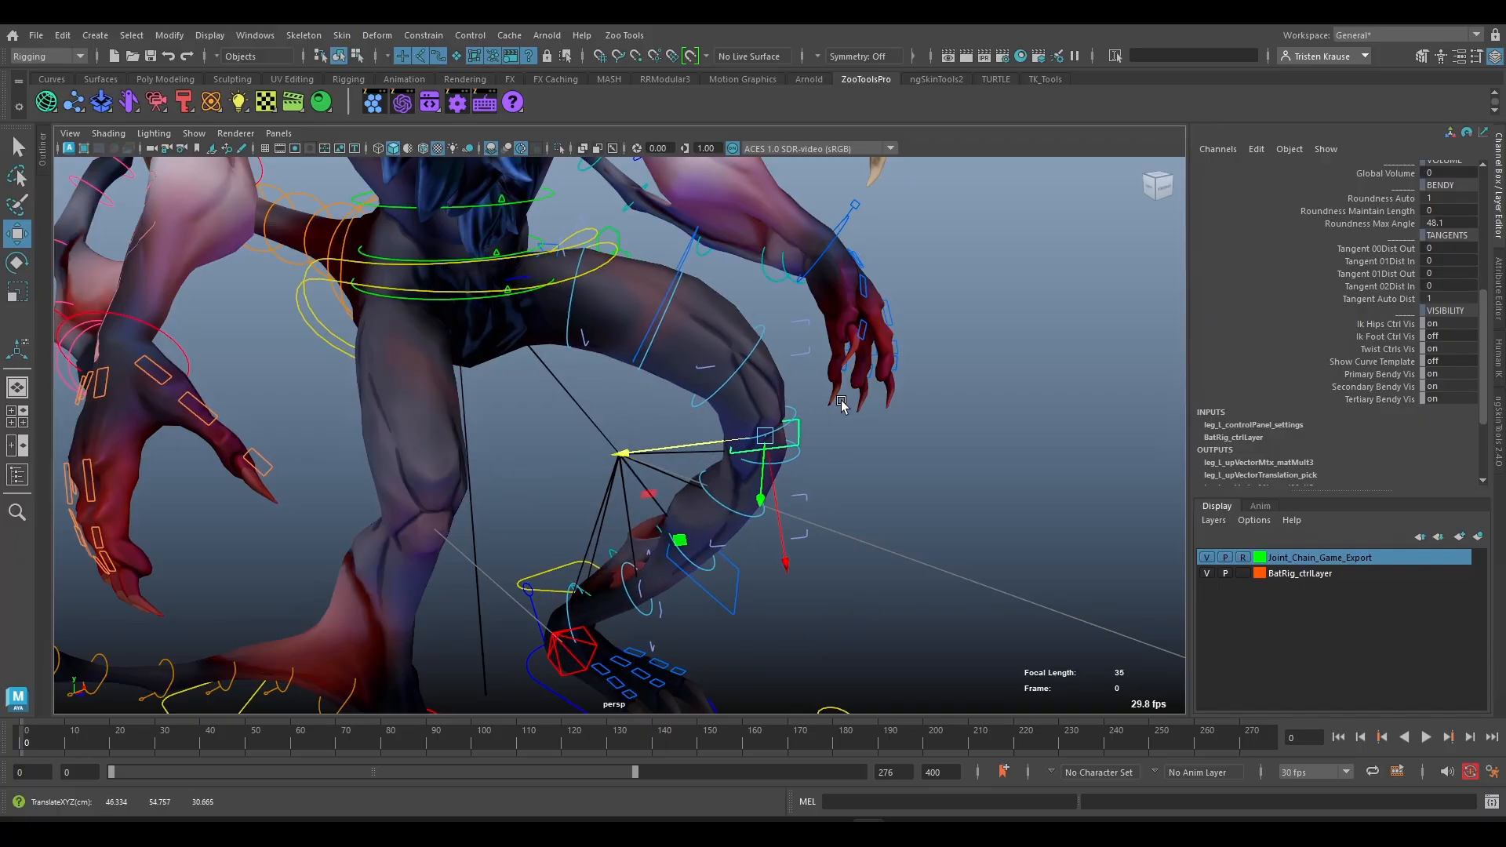
pyautogui.hotkey('ctrl', 'z')
pyautogui.hotkey('ctrl', 'z')
pyautogui.hotkey('ctrl', 'z')
pyautogui.hotkey('ctrl', 'z')
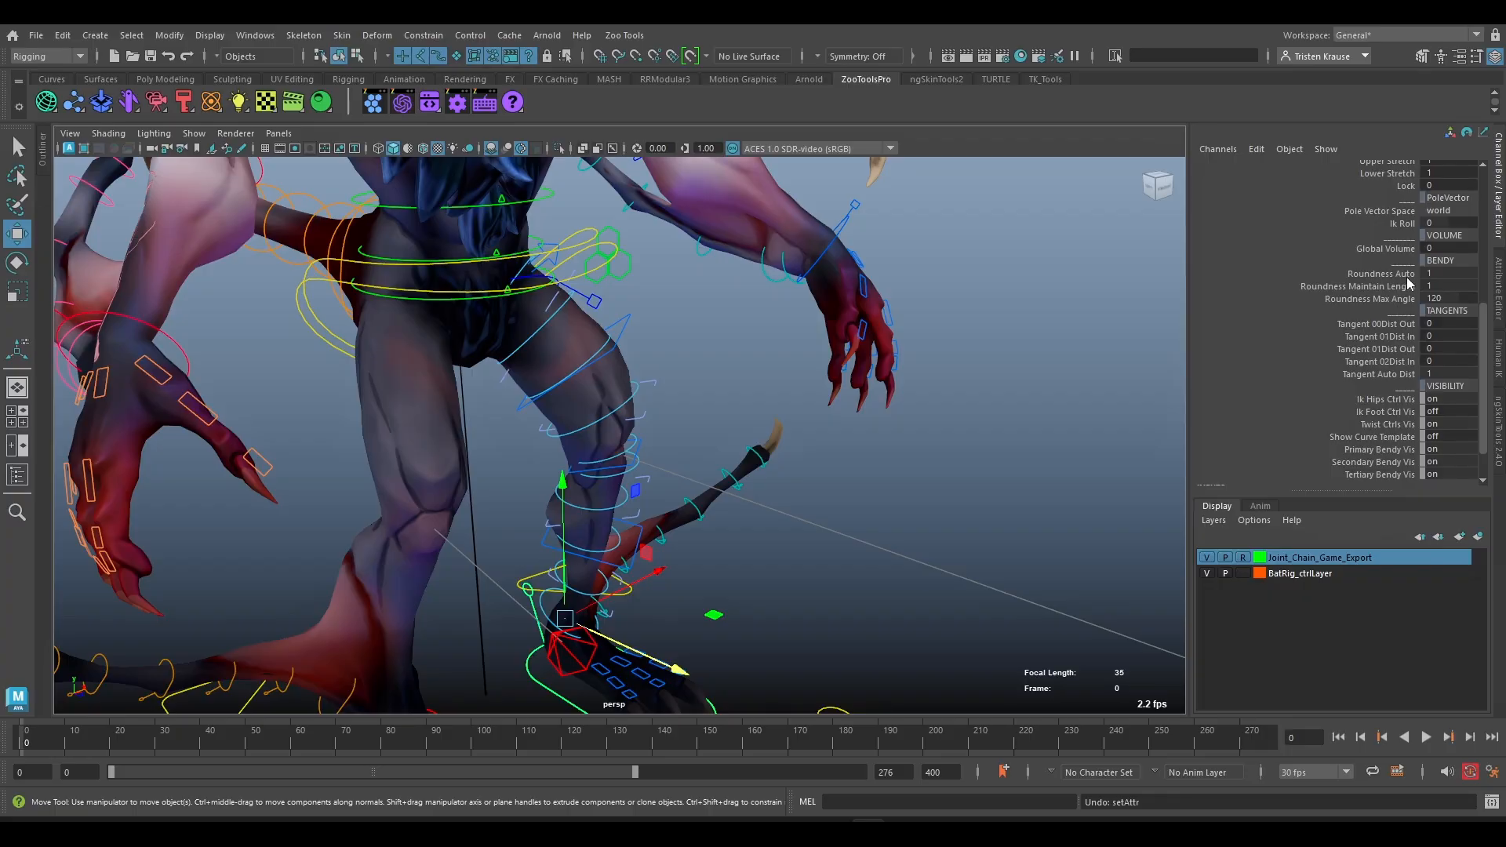
# - Set the left leg's Roundness Auto to 0 and hide the Joint_Chain_Game_Export display layer
pyautogui.click(1392, 274)
pyautogui.moveTo(914, 511); pyautogui.dragTo(810, 522, button='middle')
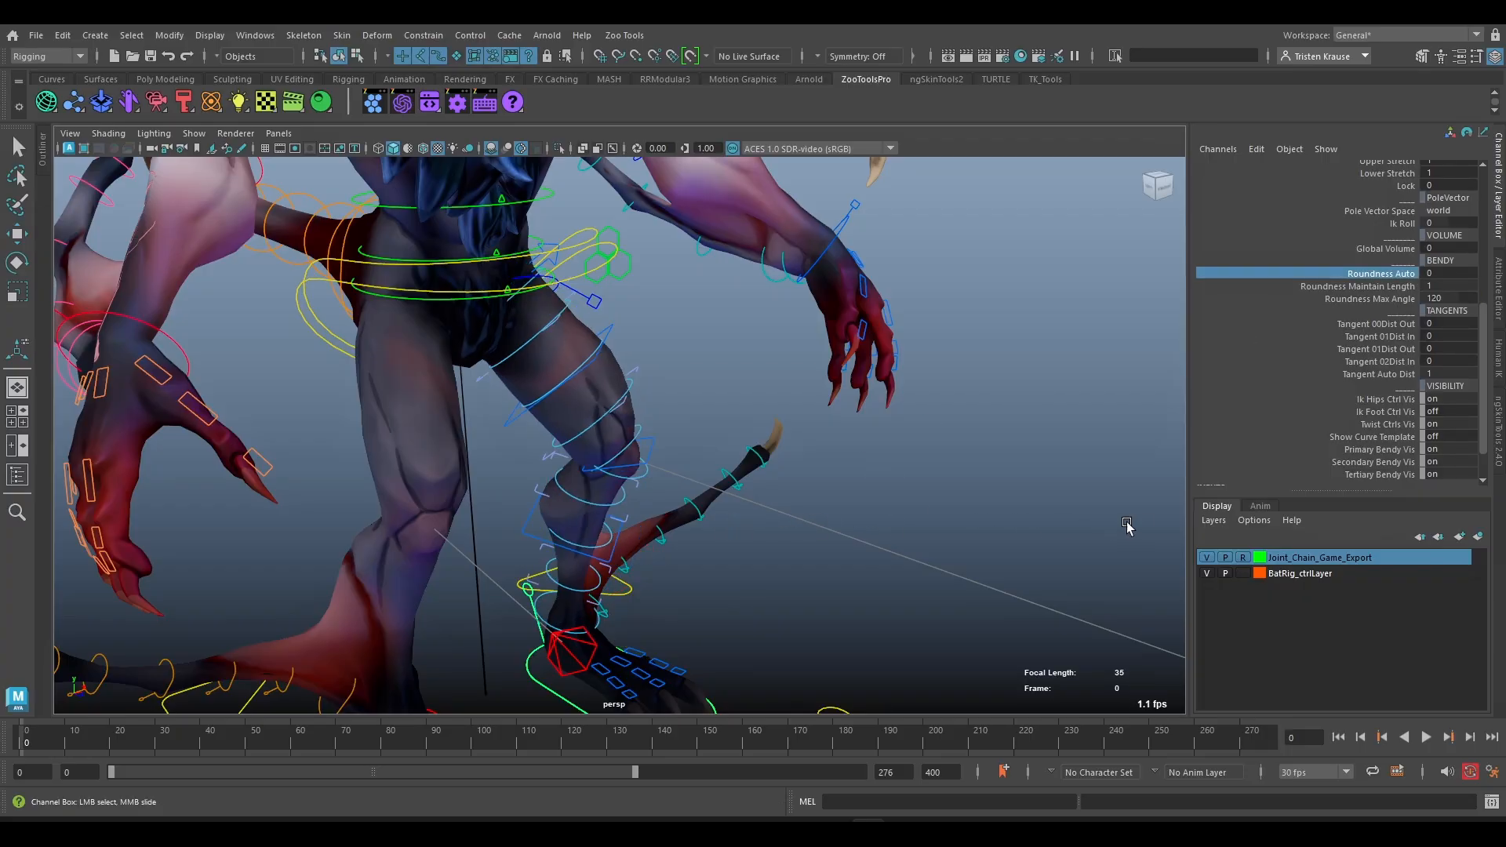
pyautogui.click(1225, 573)
pyautogui.click(1207, 558)
# - Examine the left leg's bendy controls and the foot and toe controls up close
pyautogui.scroll(-5, 907, 565)
pyautogui.keyDown('alt'); pyautogui.moveTo(907, 564); pyautogui.dragTo(894, 541); pyautogui.keyUp('alt')
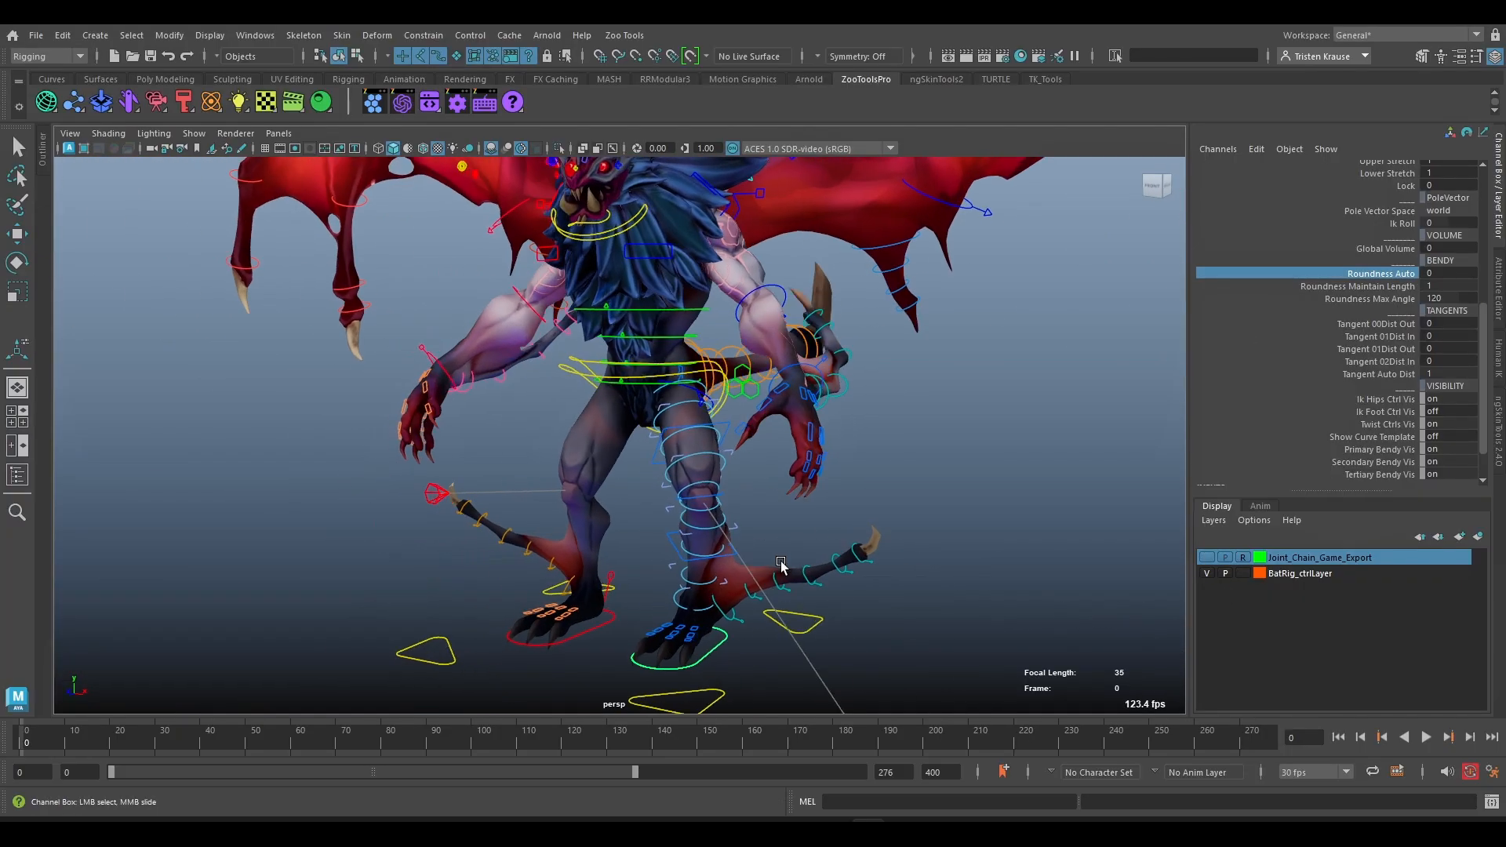
pyautogui.scroll(4, 857, 458)
pyautogui.scroll(5, 627, 495)
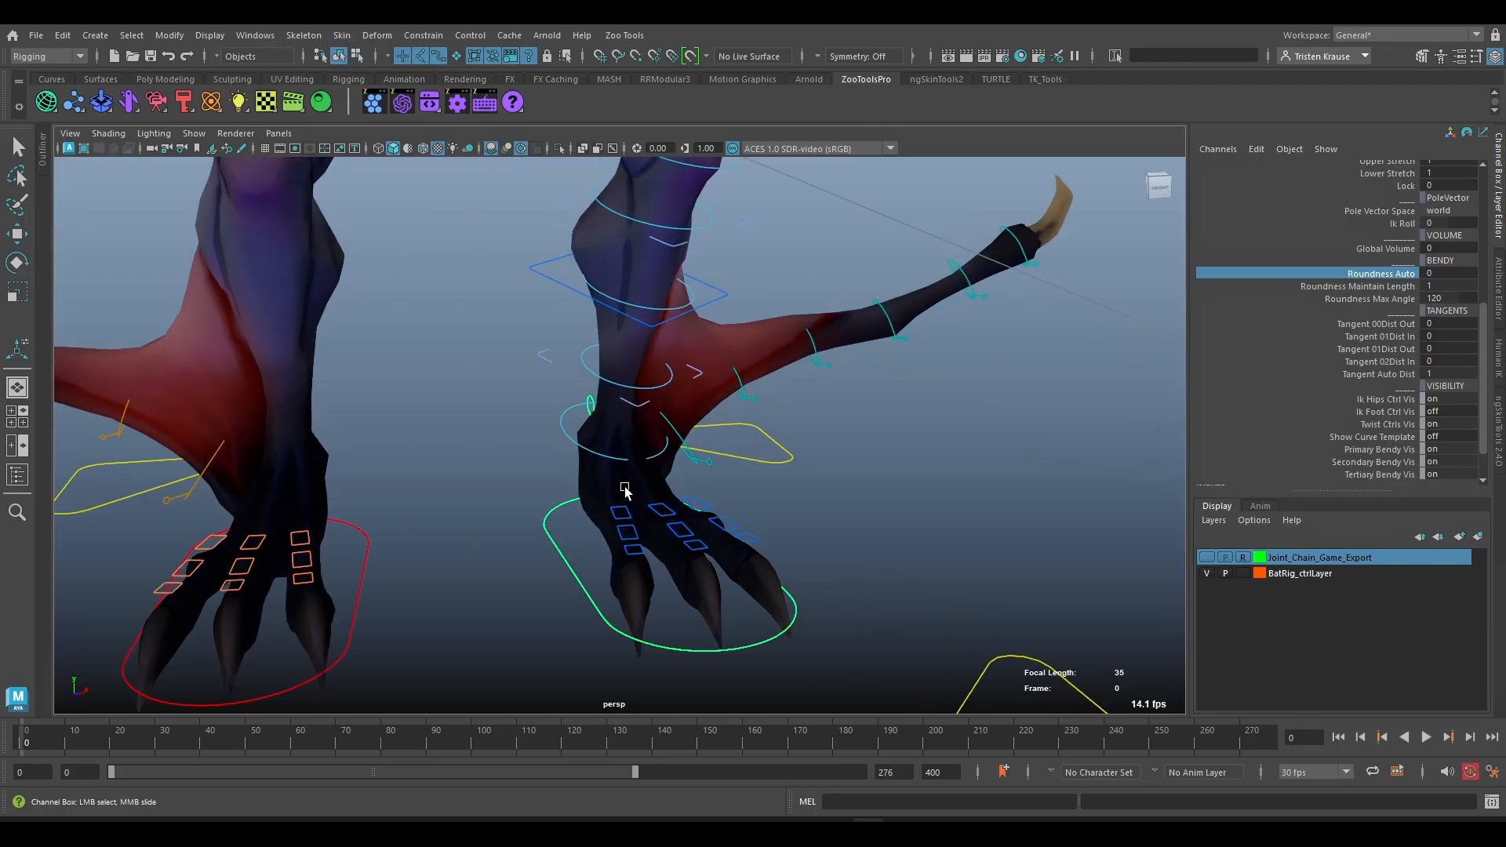
pyautogui.scroll(-2, 595, 331)
pyautogui.scroll(2, 598, 382)
pyautogui.scroll(-3, 600, 382)
pyautogui.keyDown('alt'); pyautogui.moveTo(643, 377); pyautogui.dragTo(632, 582); pyautogui.keyUp('alt')
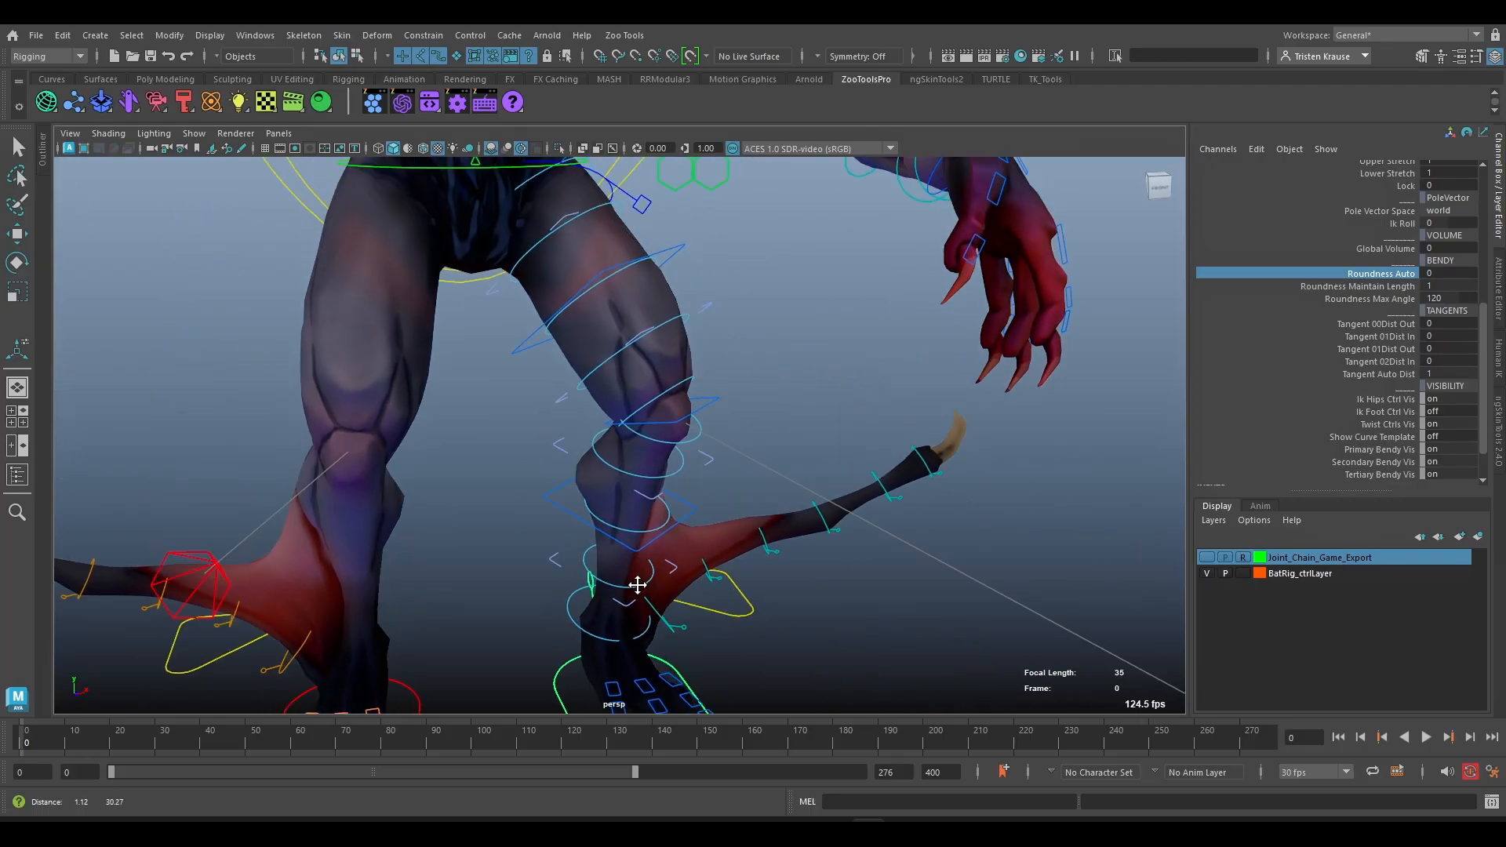
pyautogui.keyDown('alt'); pyautogui.moveTo(701, 609); pyautogui.dragTo(693, 459, button='middle'); pyautogui.keyUp('alt')
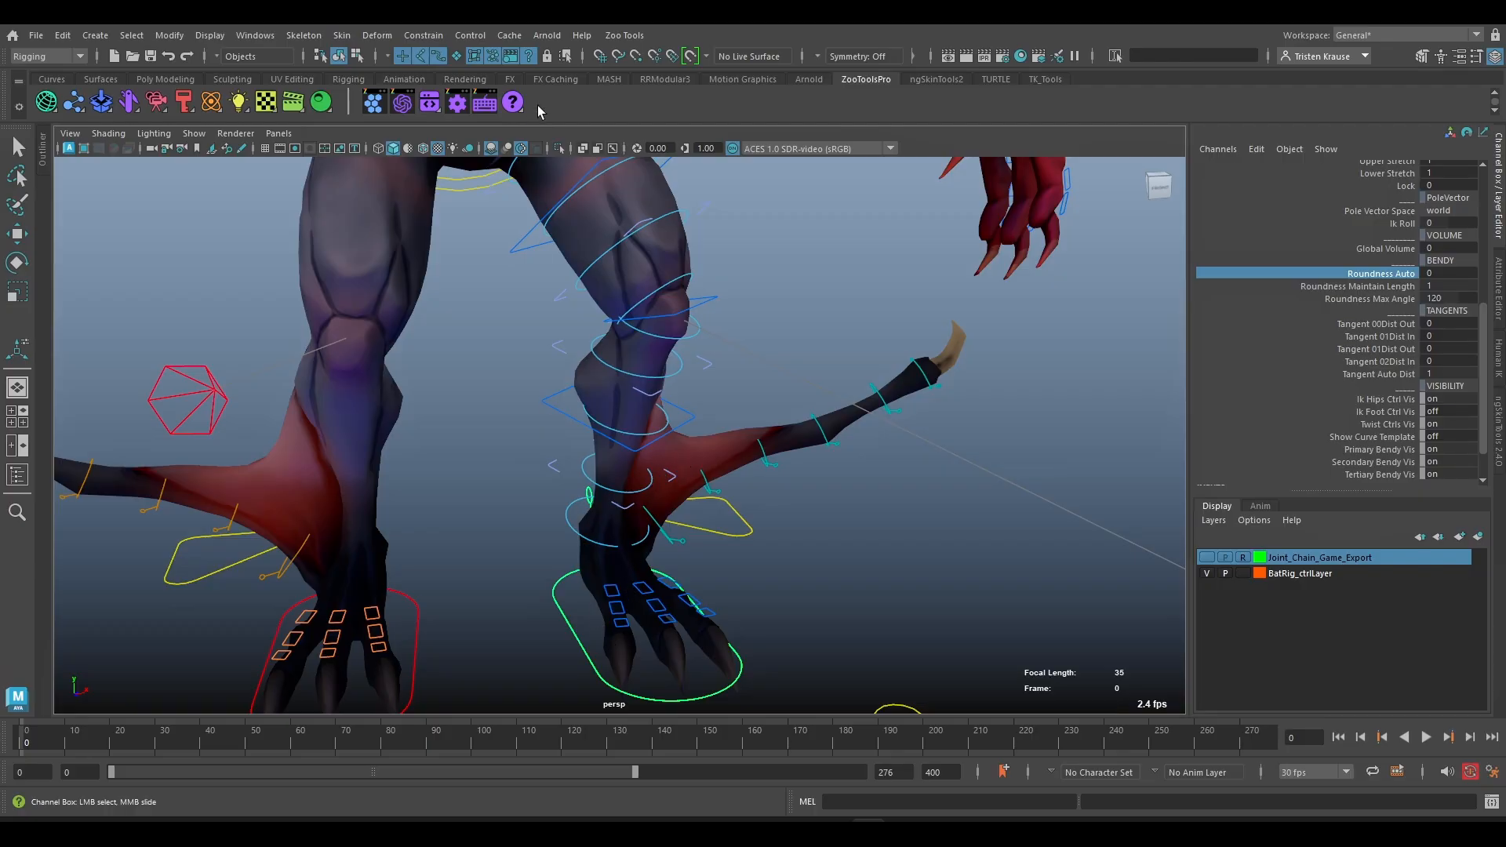
pyautogui.scroll(-3, 598, 380)
pyautogui.scroll(3, 611, 608)
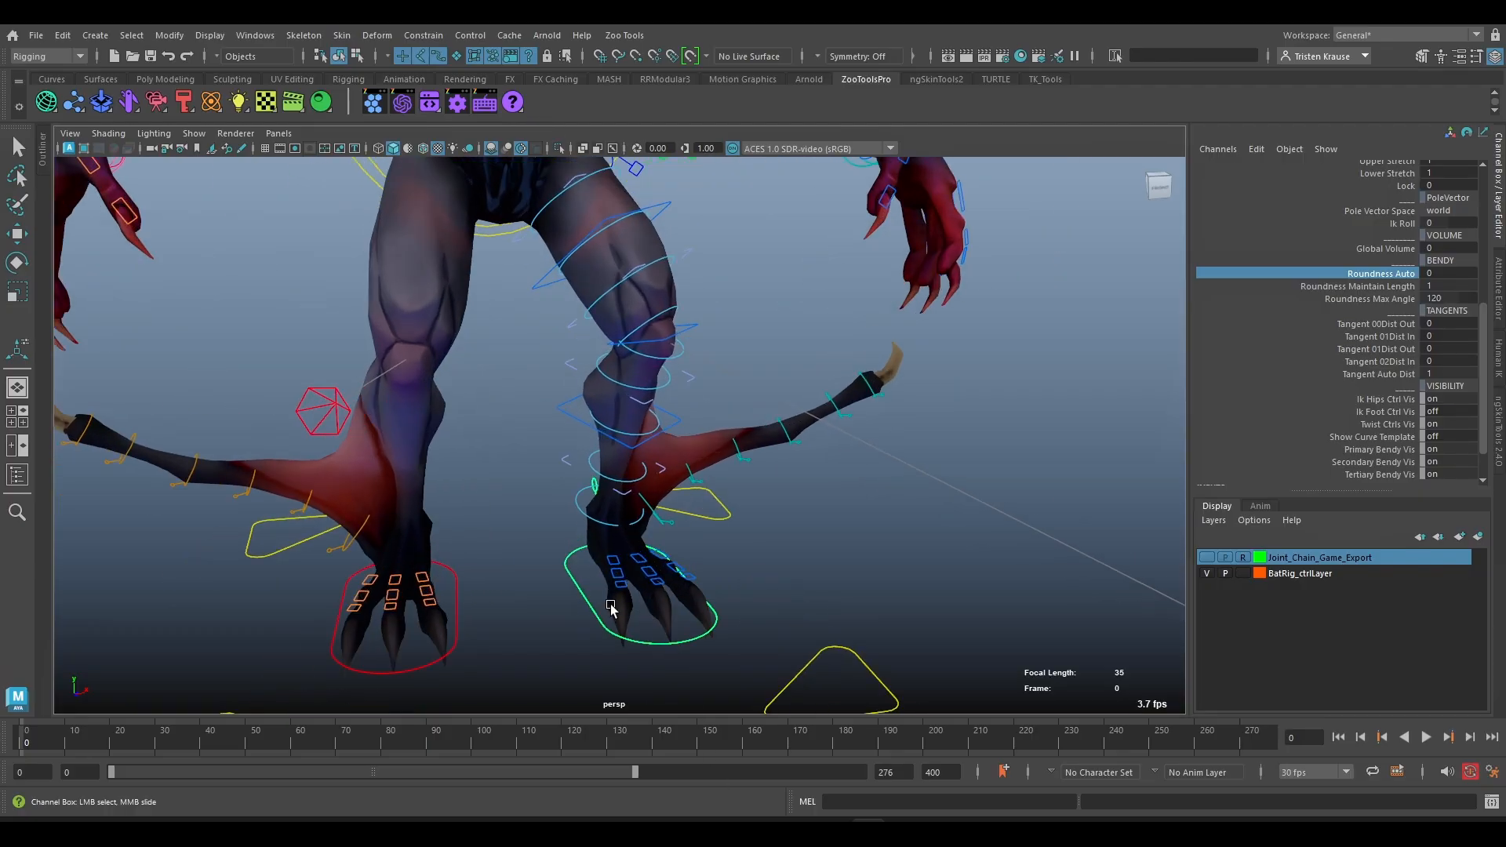
# - Set all of the left leg's visibility attributes, from Ik Hips Ctrl Vis through Tertiary Bendy Vis, to off
pyautogui.moveTo(1393, 402); pyautogui.dragTo(1404, 475)
pyautogui.write('0')
pyautogui.press('Return')
pyautogui.scroll(-3, 658, 300)
pyautogui.scroll(-5, 659, 300)
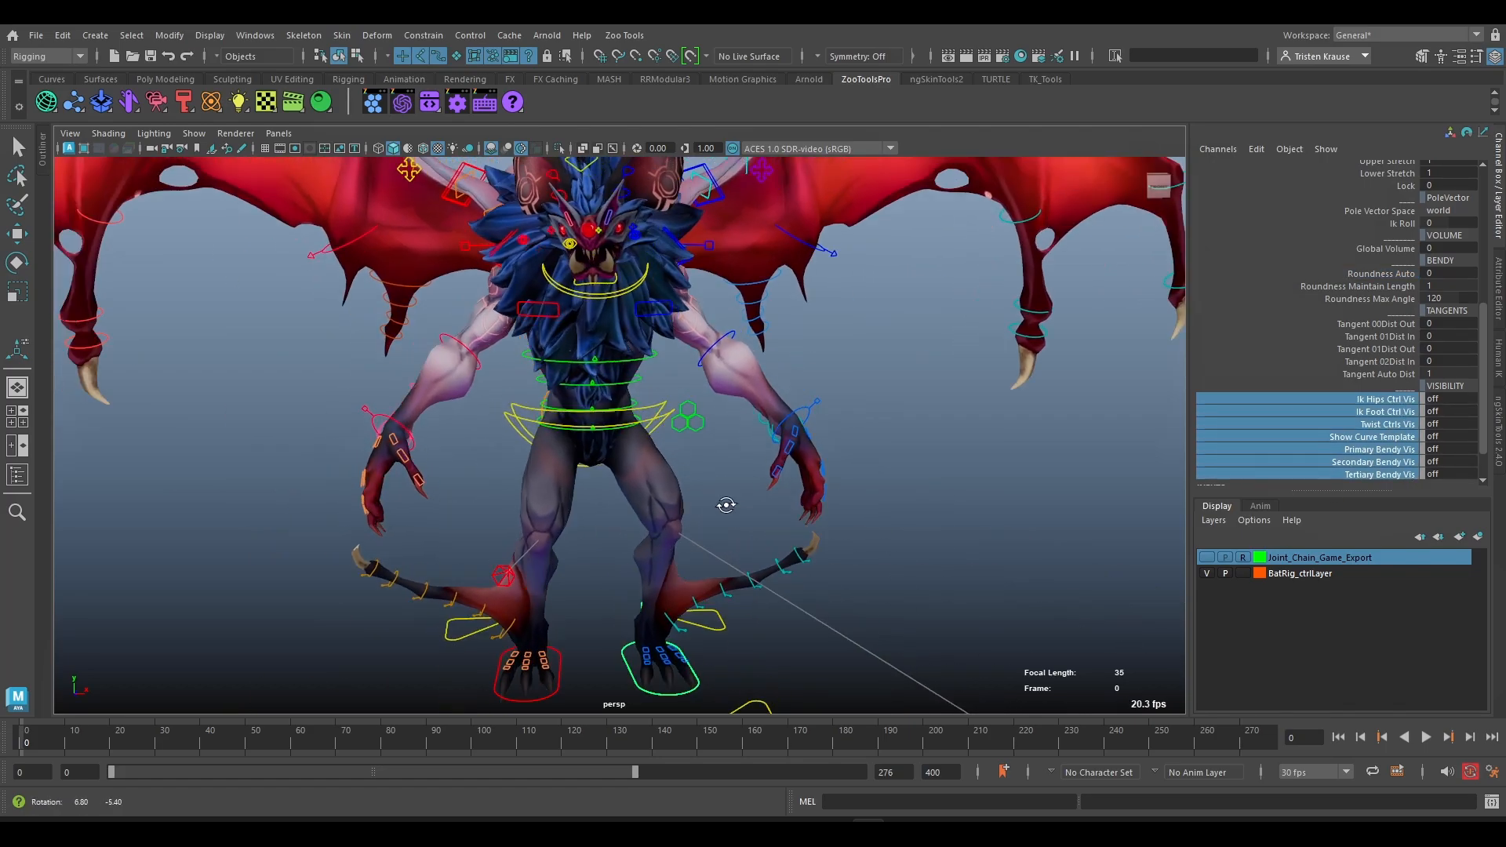
# - Select the left wrist control and examine the arm's stretch, bendy, tangent and visibility attributes
pyautogui.scroll(8, 710, 499)
pyautogui.scroll(-2, 798, 526)
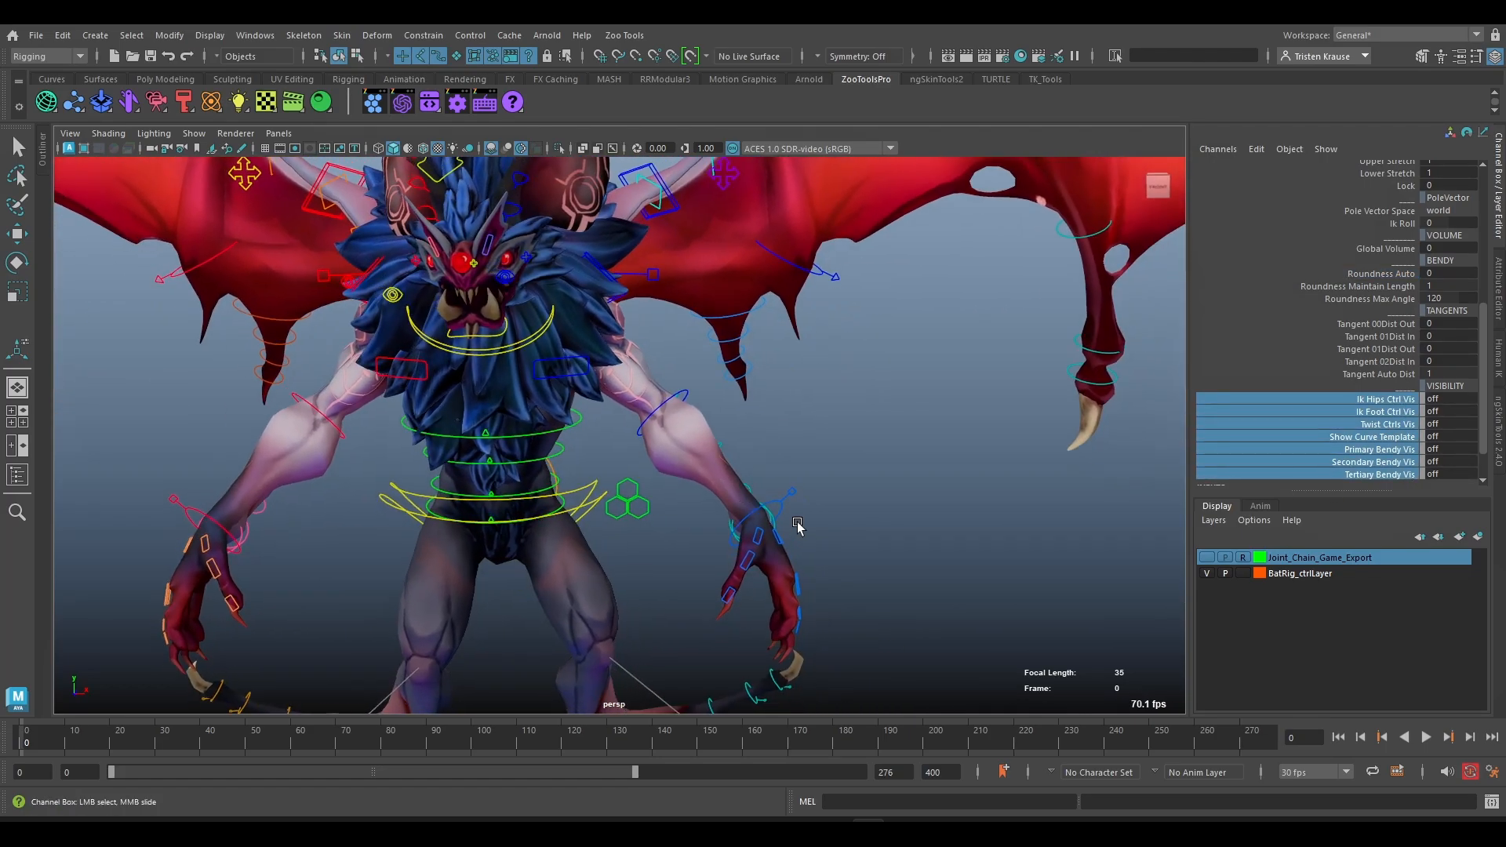
pyautogui.click(786, 499)
pyautogui.press('w')
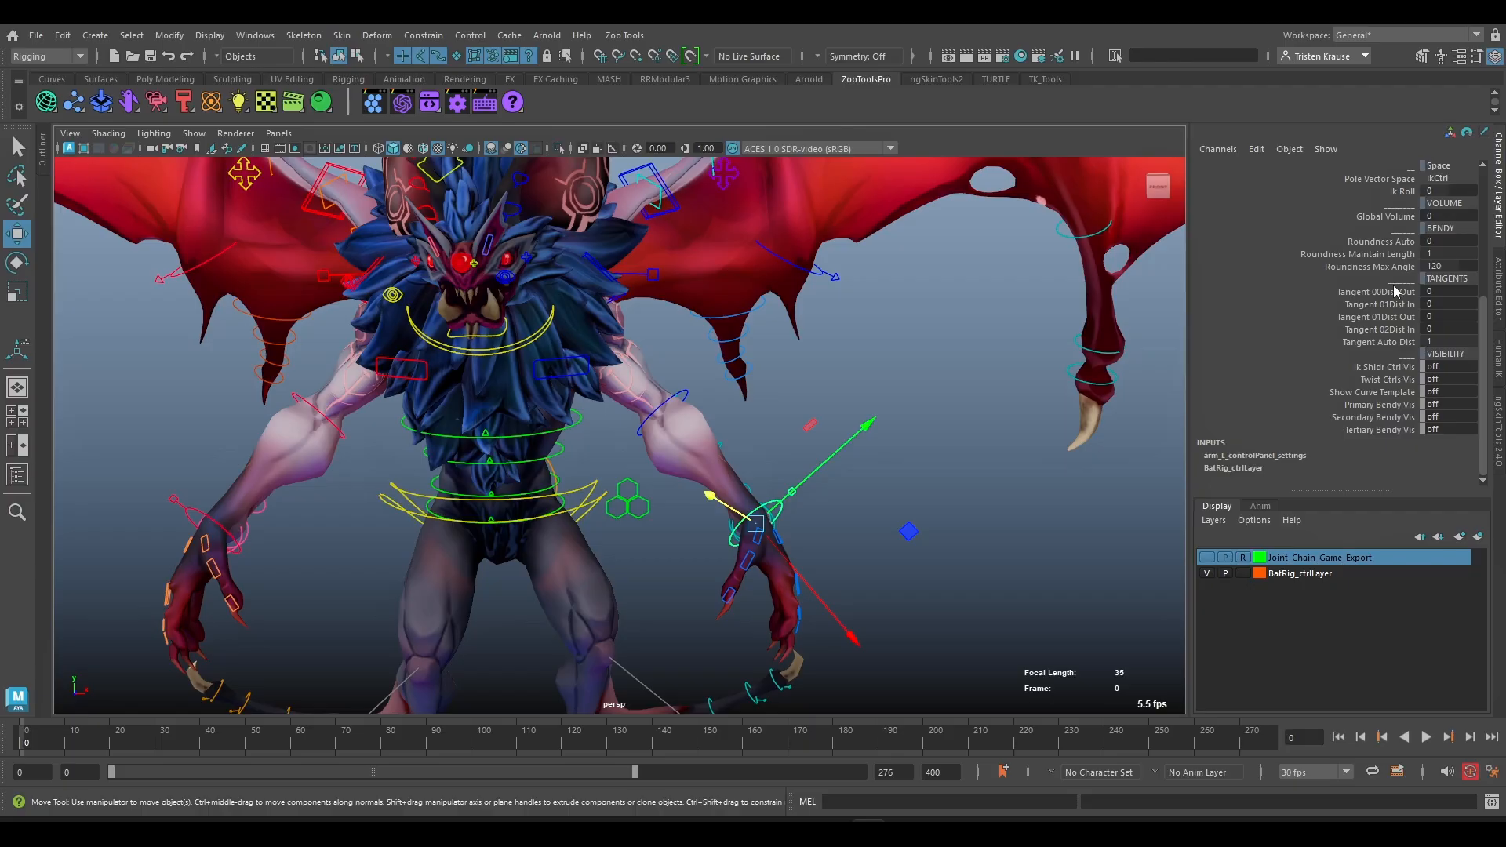
pyautogui.scroll(2, 1395, 291)
pyautogui.scroll(2, 1369, 307)
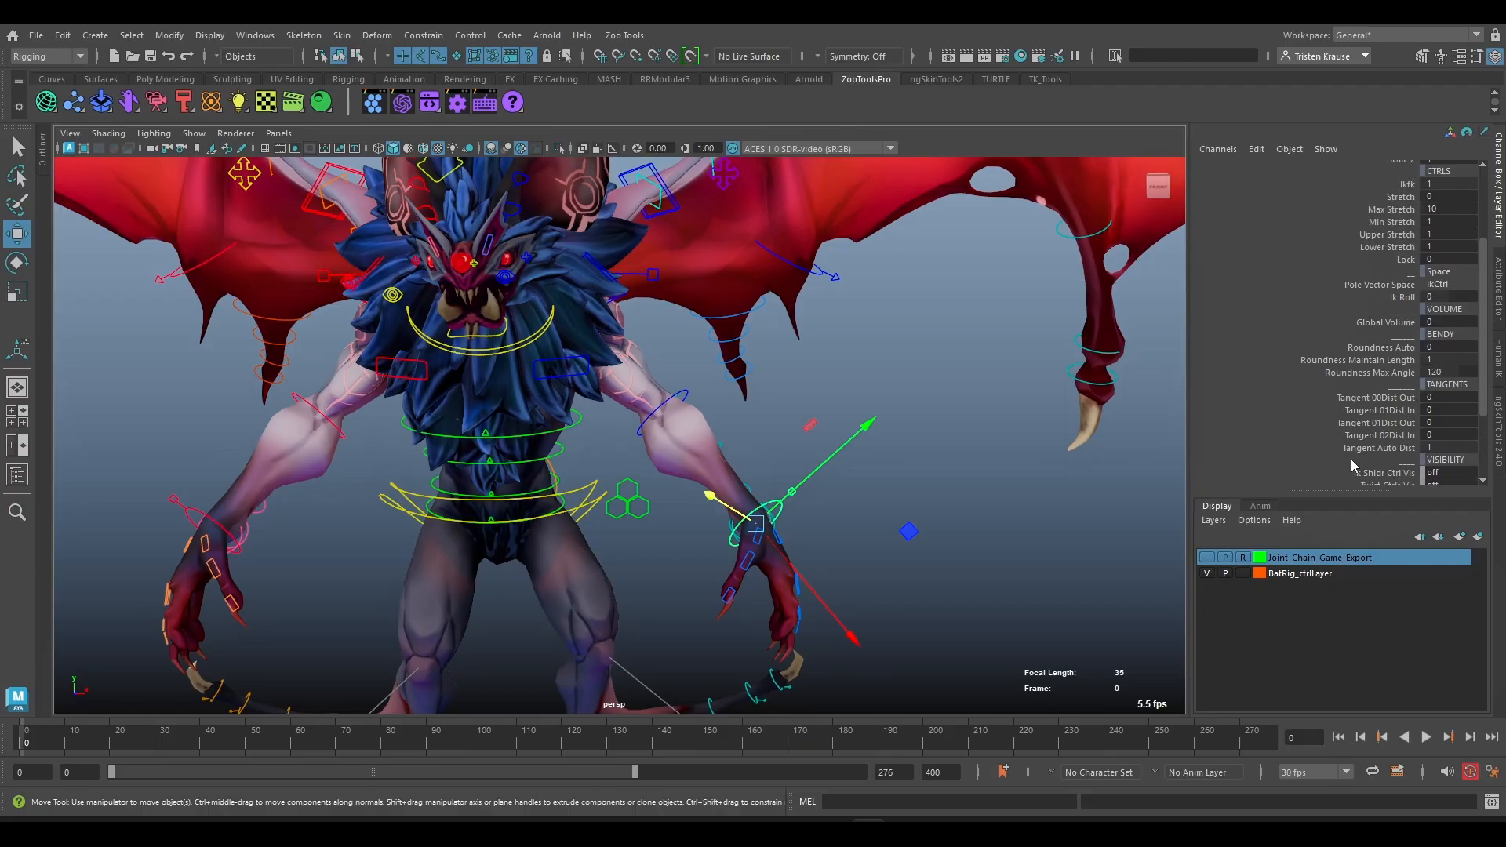
pyautogui.scroll(-3, 1406, 385)
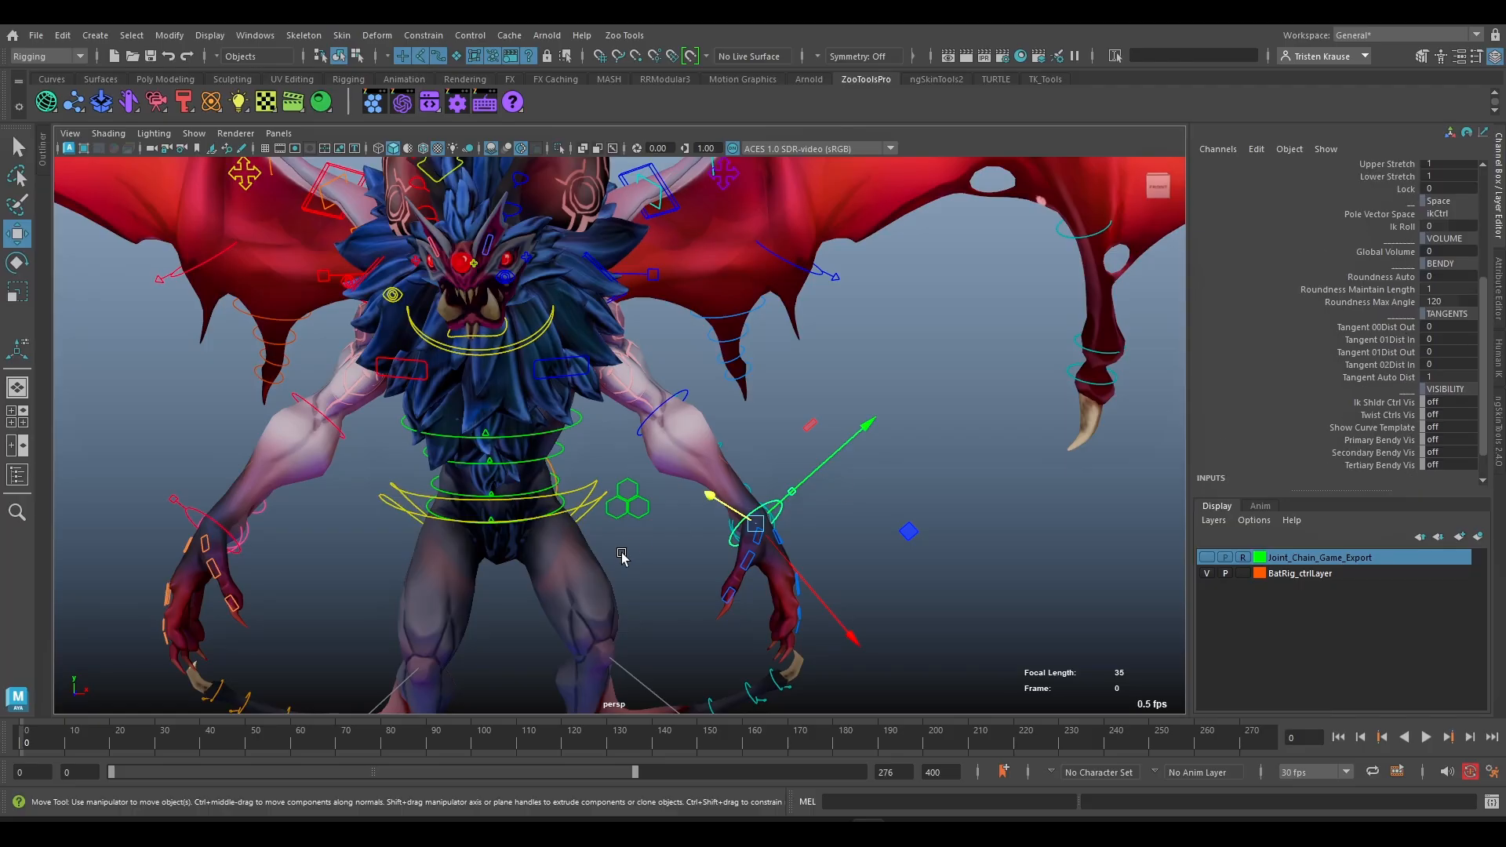
# - Select the left foot control and set its visibility attributes, from Ik Hips Ctrl Vis through Tertiary Bendy Vis, to on
pyautogui.scroll(5, 624, 557)
pyautogui.keyDown('alt'); pyautogui.moveTo(616, 558); pyautogui.dragTo(625, 191, button='middle'); pyautogui.keyUp('alt')
pyautogui.click(526, 602)
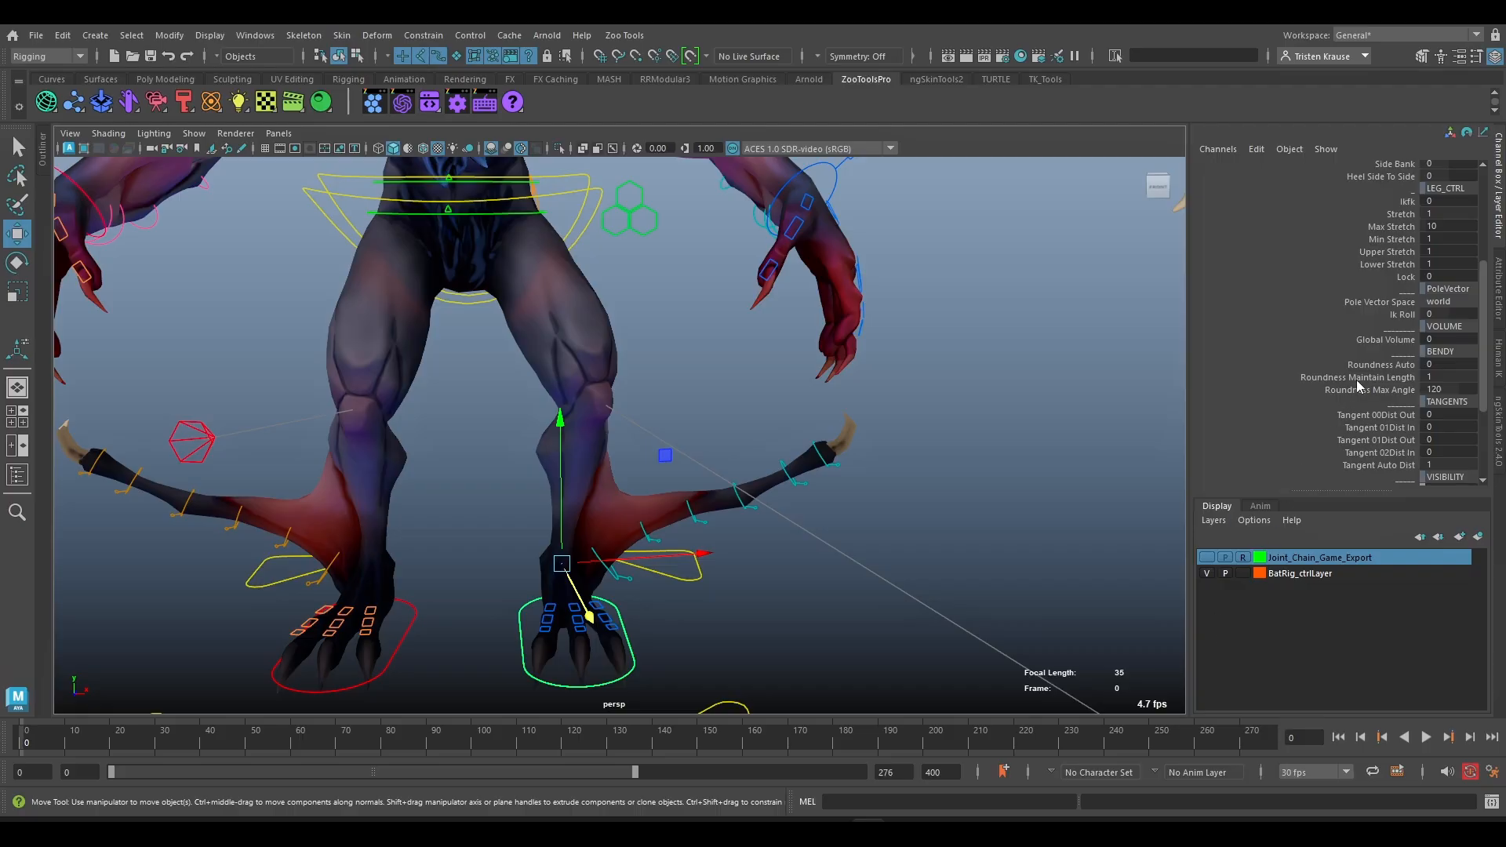
pyautogui.scroll(-2, 1357, 384)
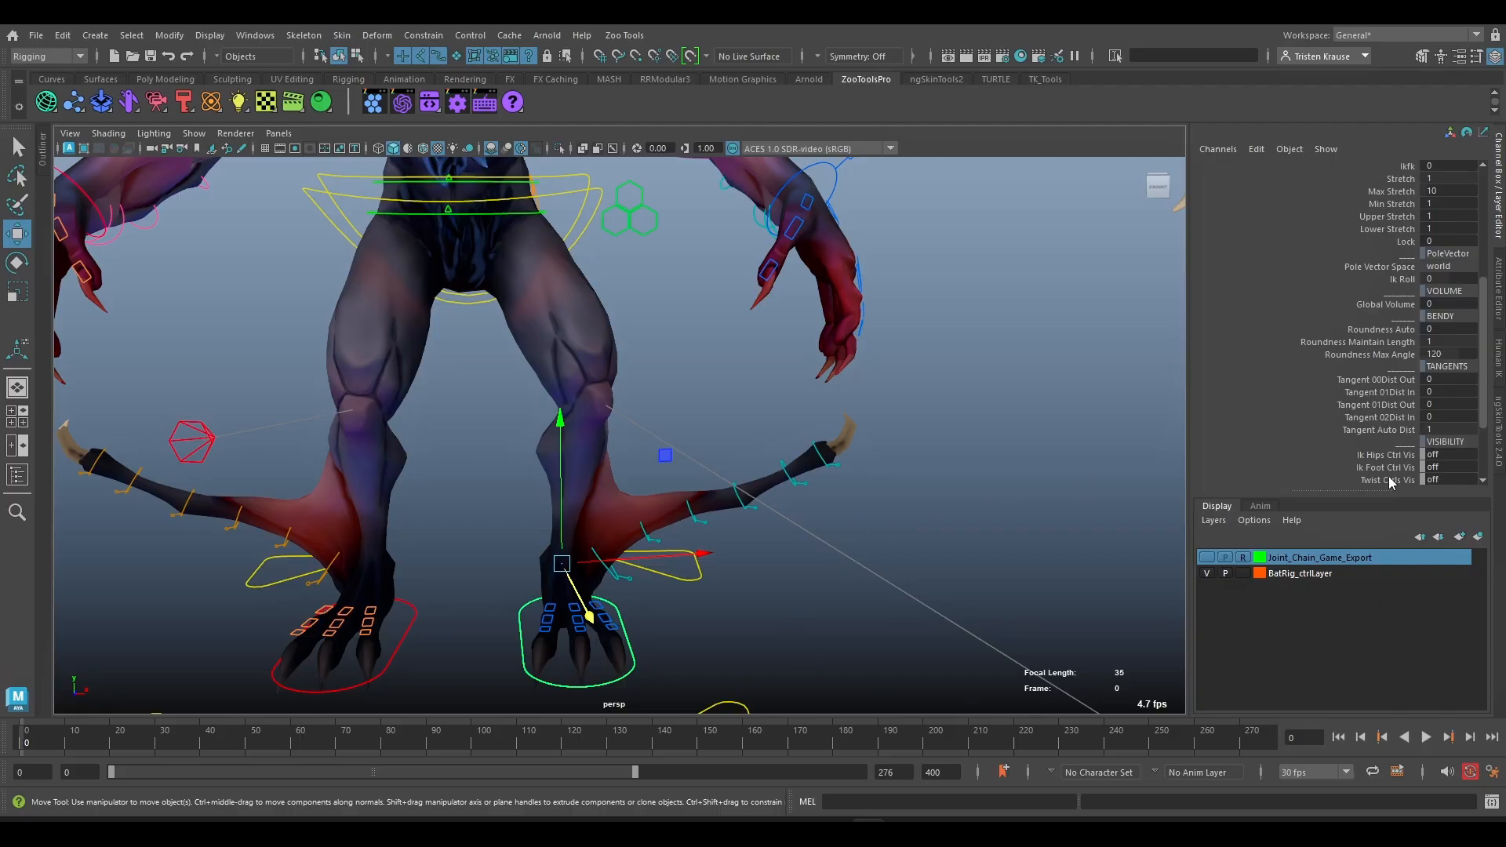
pyautogui.scroll(-3, 1388, 480)
pyautogui.moveTo(1407, 357); pyautogui.dragTo(1378, 430)
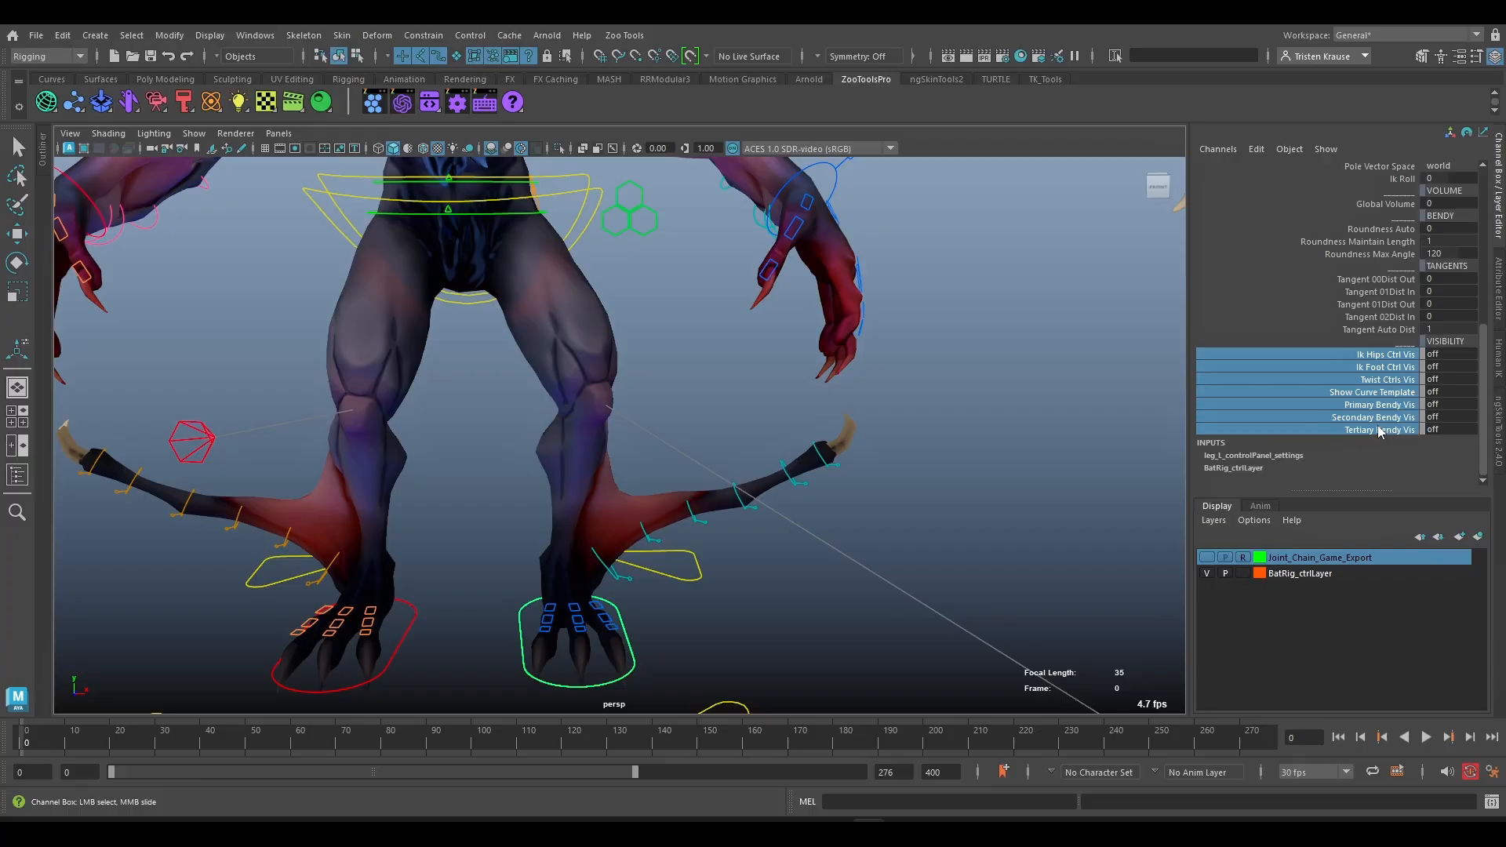
pyautogui.moveTo(782, 382); pyautogui.dragTo(1334, 406, button='middle')
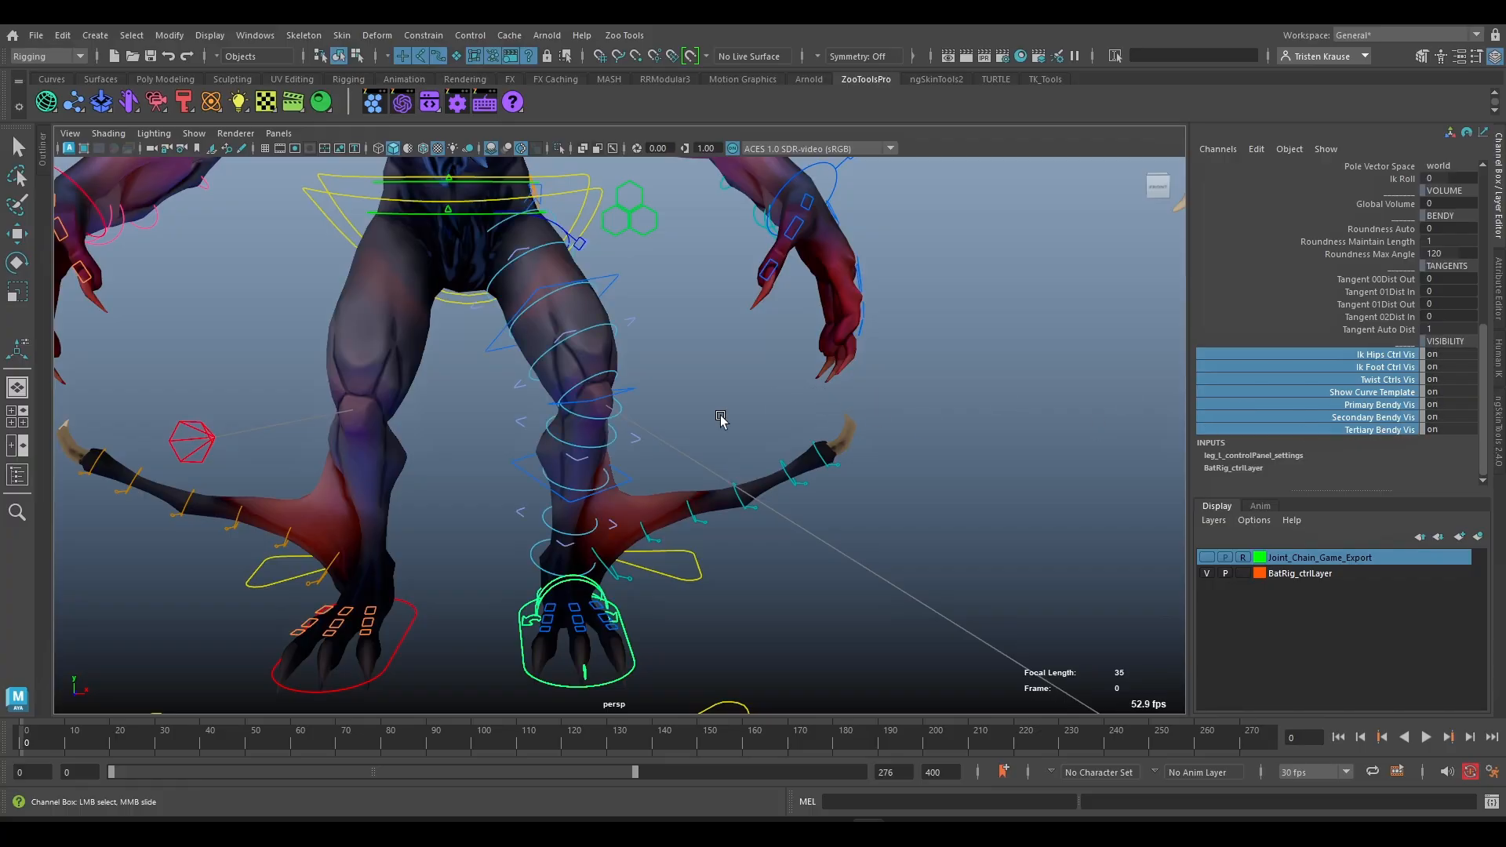
# - Try moving the left thigh's middle bendy control along the leg, and undo the move
pyautogui.click(534, 280)
pyautogui.press('w')
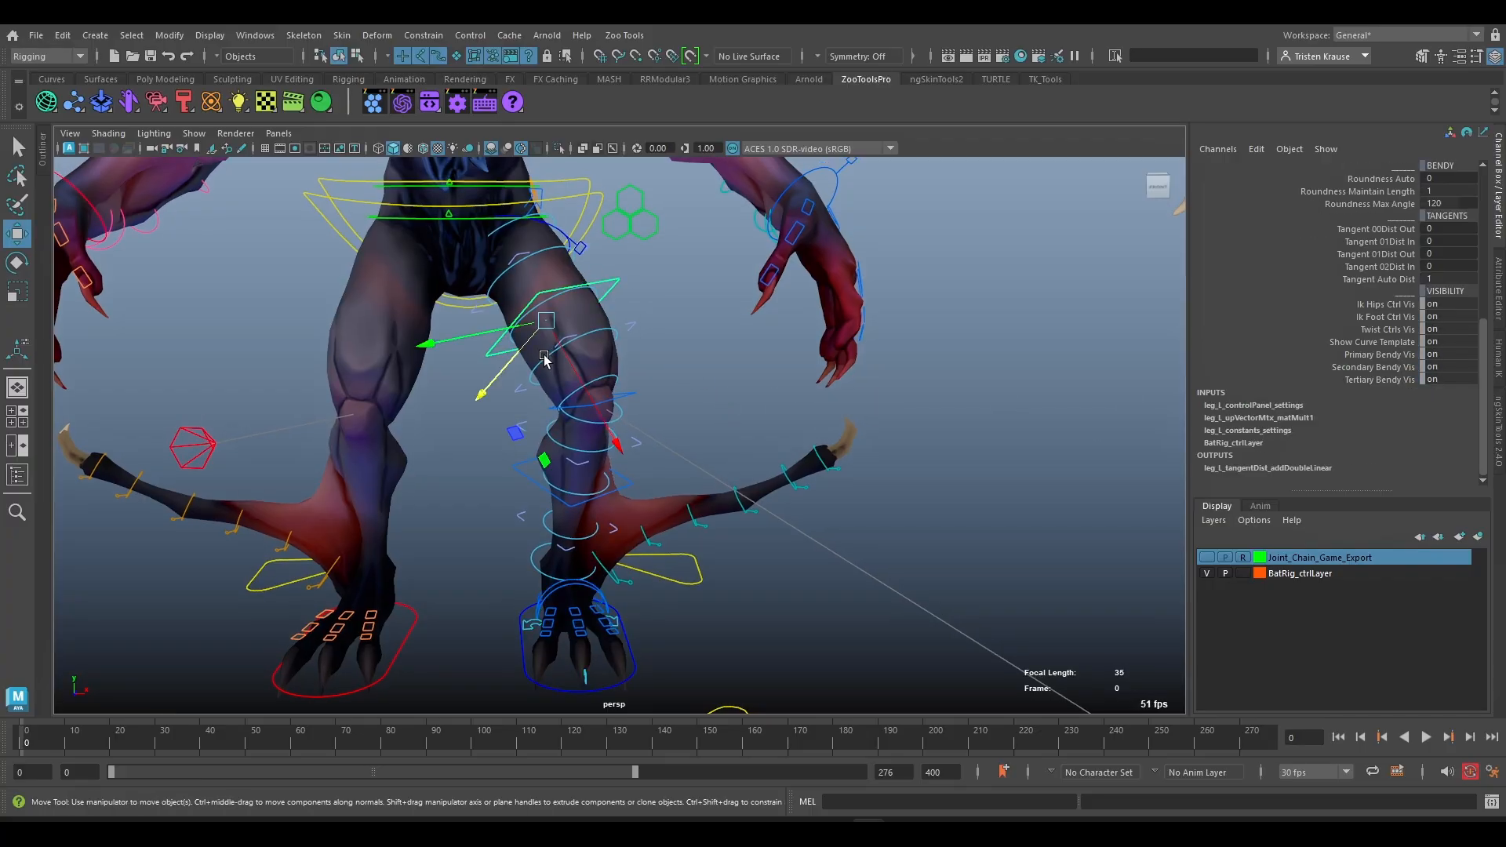
pyautogui.moveTo(563, 355); pyautogui.dragTo(620, 451)
pyautogui.hotkey('ctrl', 'z')
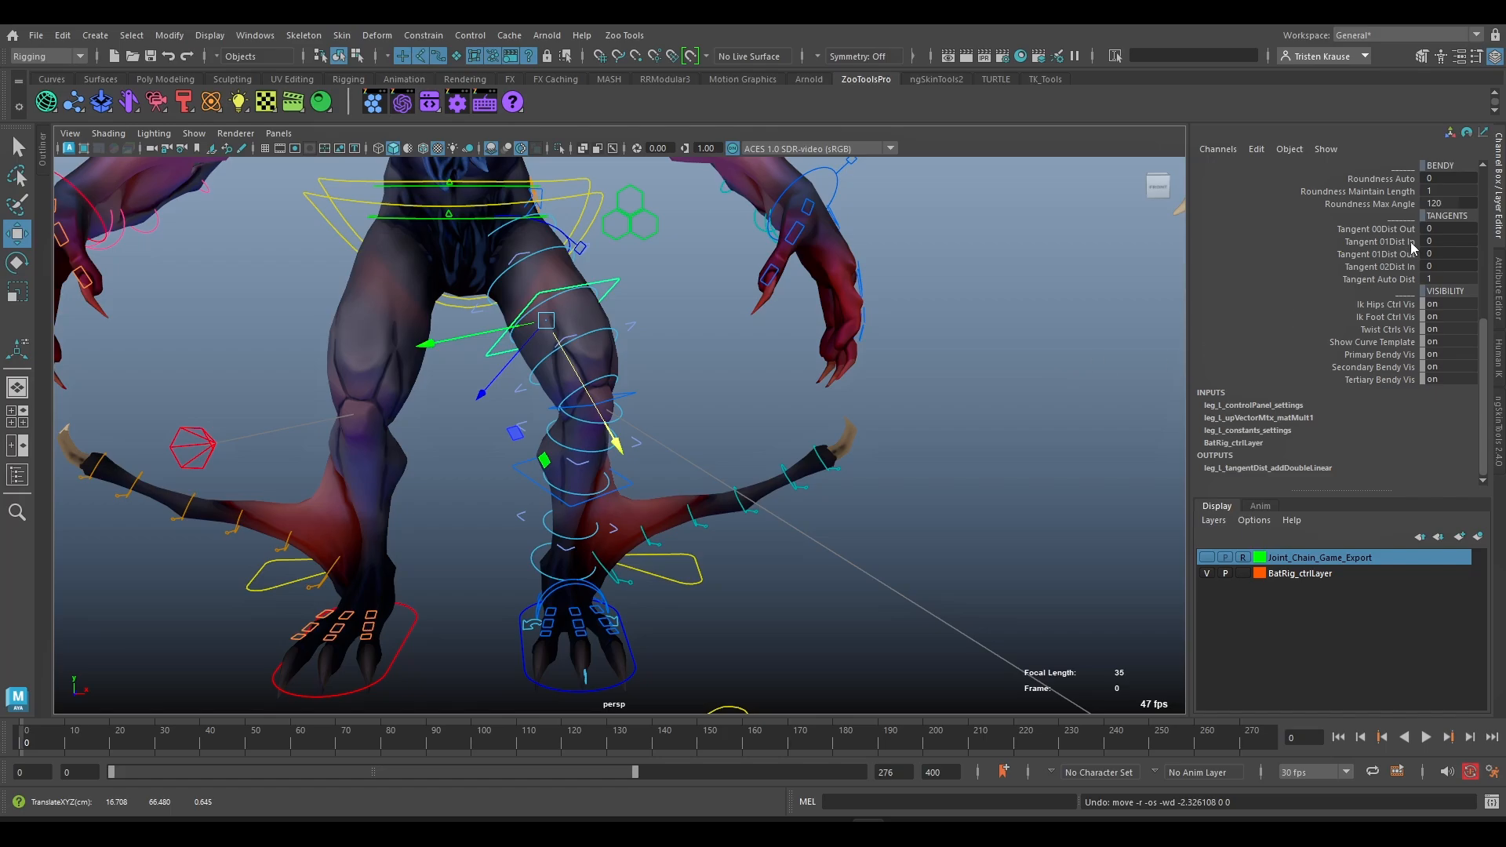
# - Try moving the left leg's upper tangent control at the hip, and undo the move
pyautogui.click(1396, 229)
pyautogui.moveTo(898, 379); pyautogui.dragTo(985, 531, button='middle')
pyautogui.scroll(5, 769, 363)
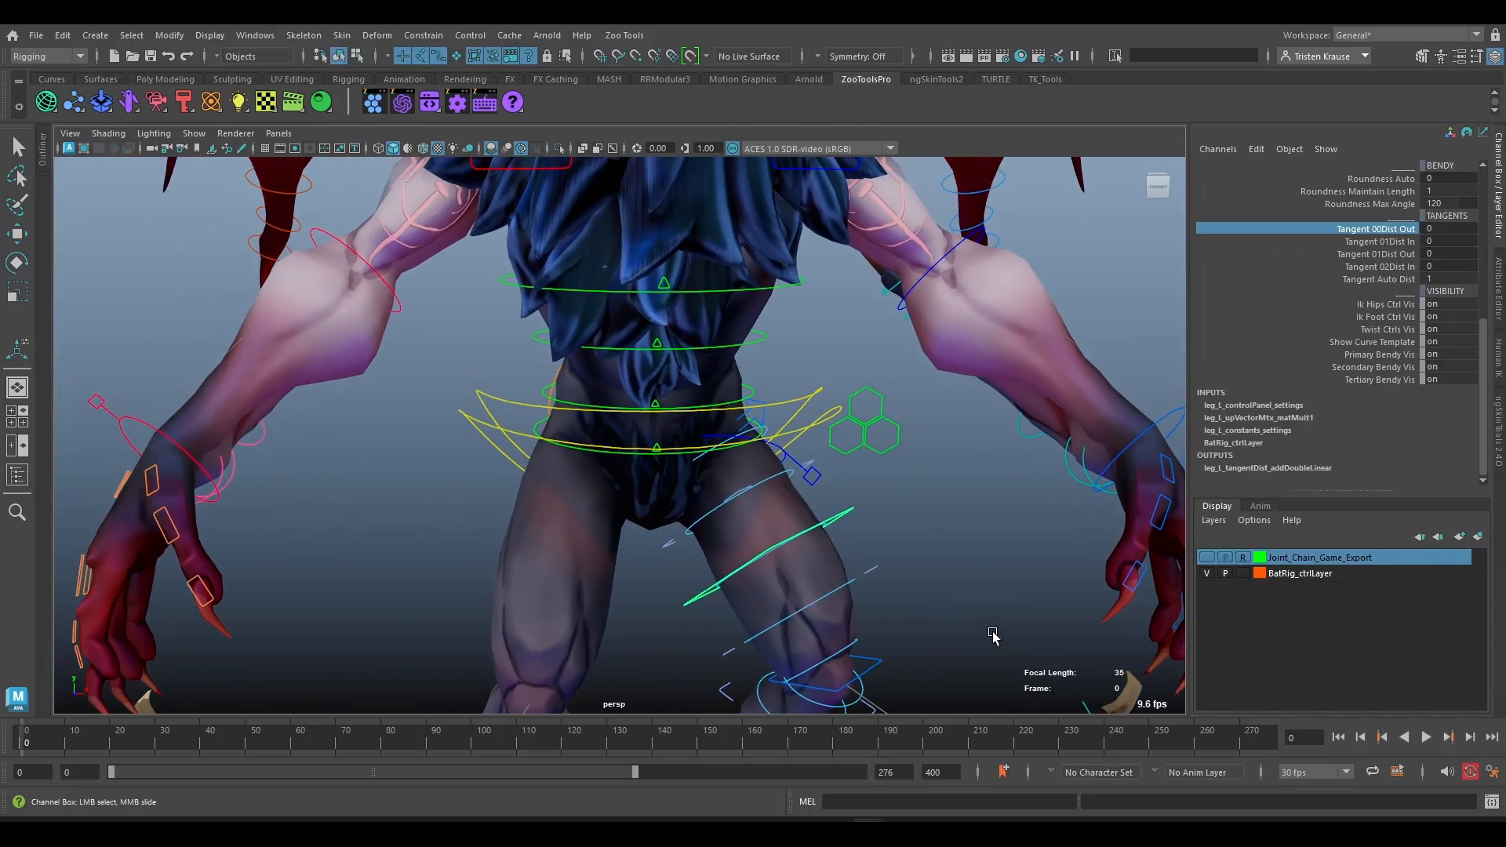
pyautogui.click(671, 541)
pyautogui.press('w')
pyautogui.keyDown('alt'); pyautogui.moveTo(759, 630); pyautogui.dragTo(792, 549); pyautogui.keyUp('alt')
pyautogui.scroll(6, 1364, 361)
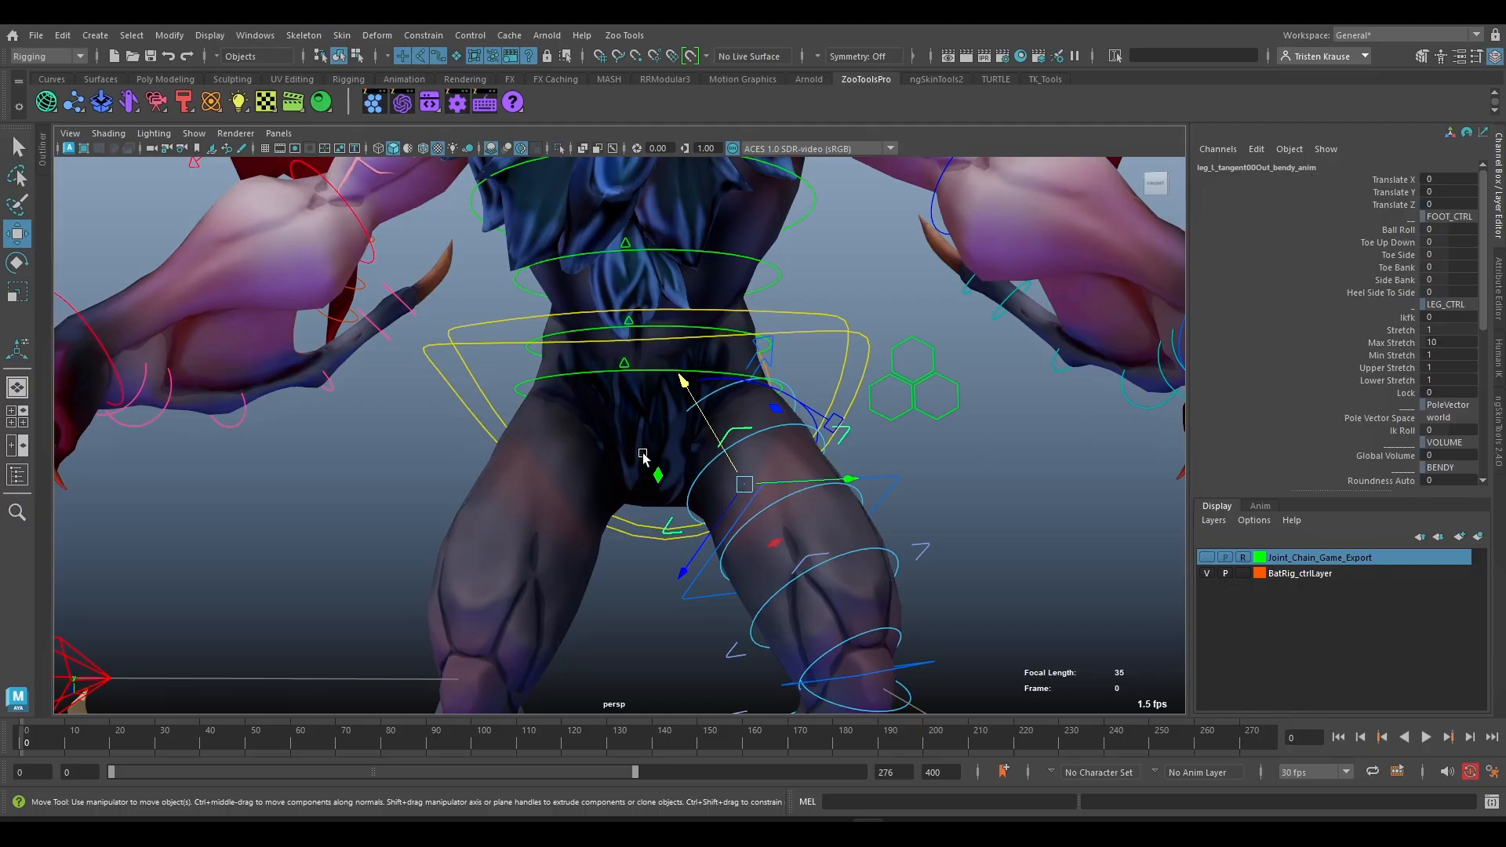
pyautogui.moveTo(749, 495); pyautogui.dragTo(896, 500)
pyautogui.click(897, 483)
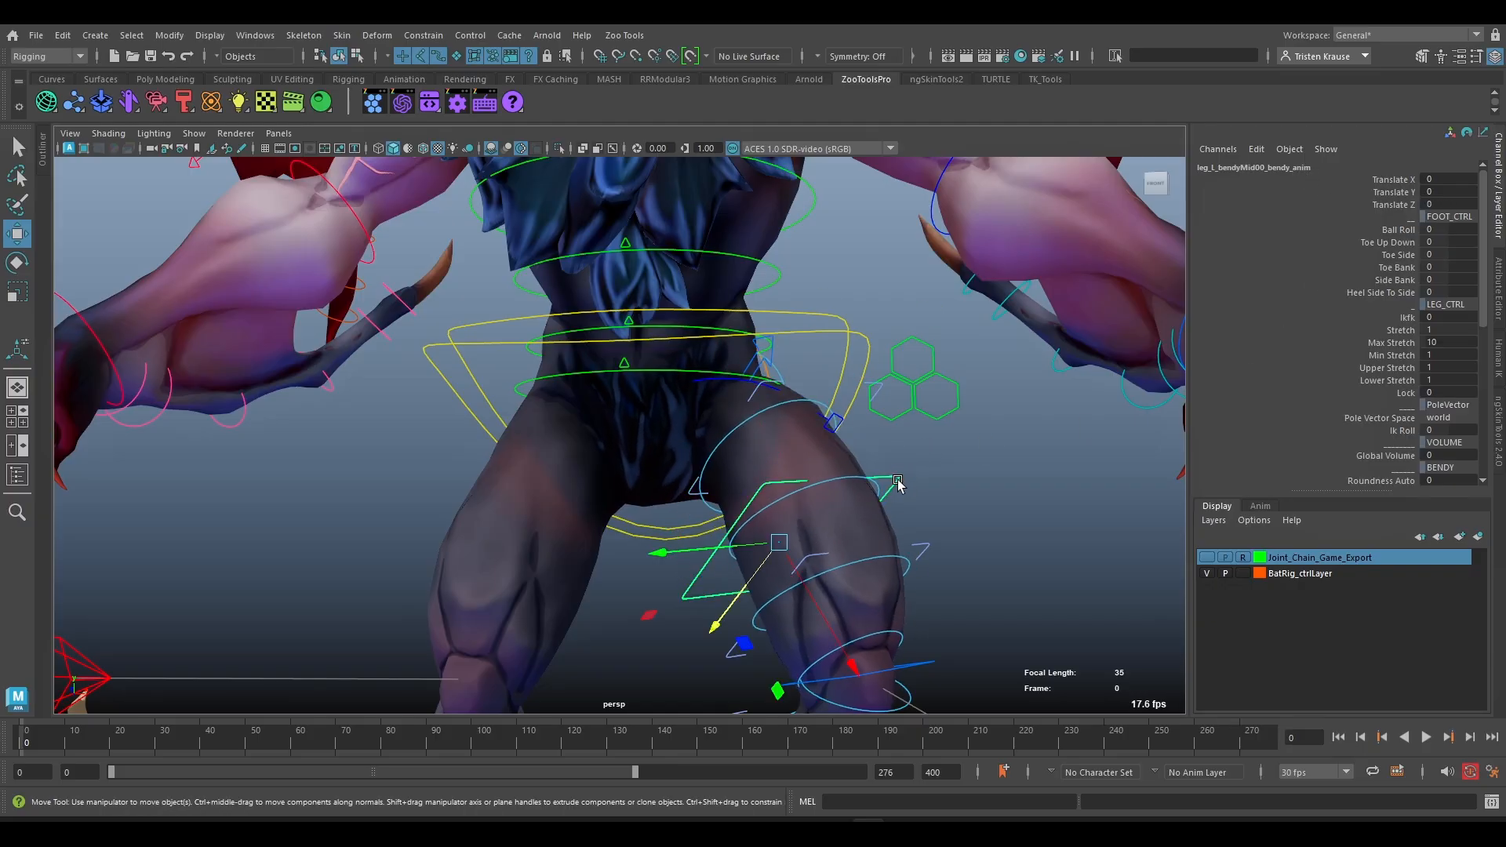
pyautogui.hotkey('ctrl', 'z')
pyautogui.hotkey('ctrl', 'z')
pyautogui.hotkey('ctrl', 'z')
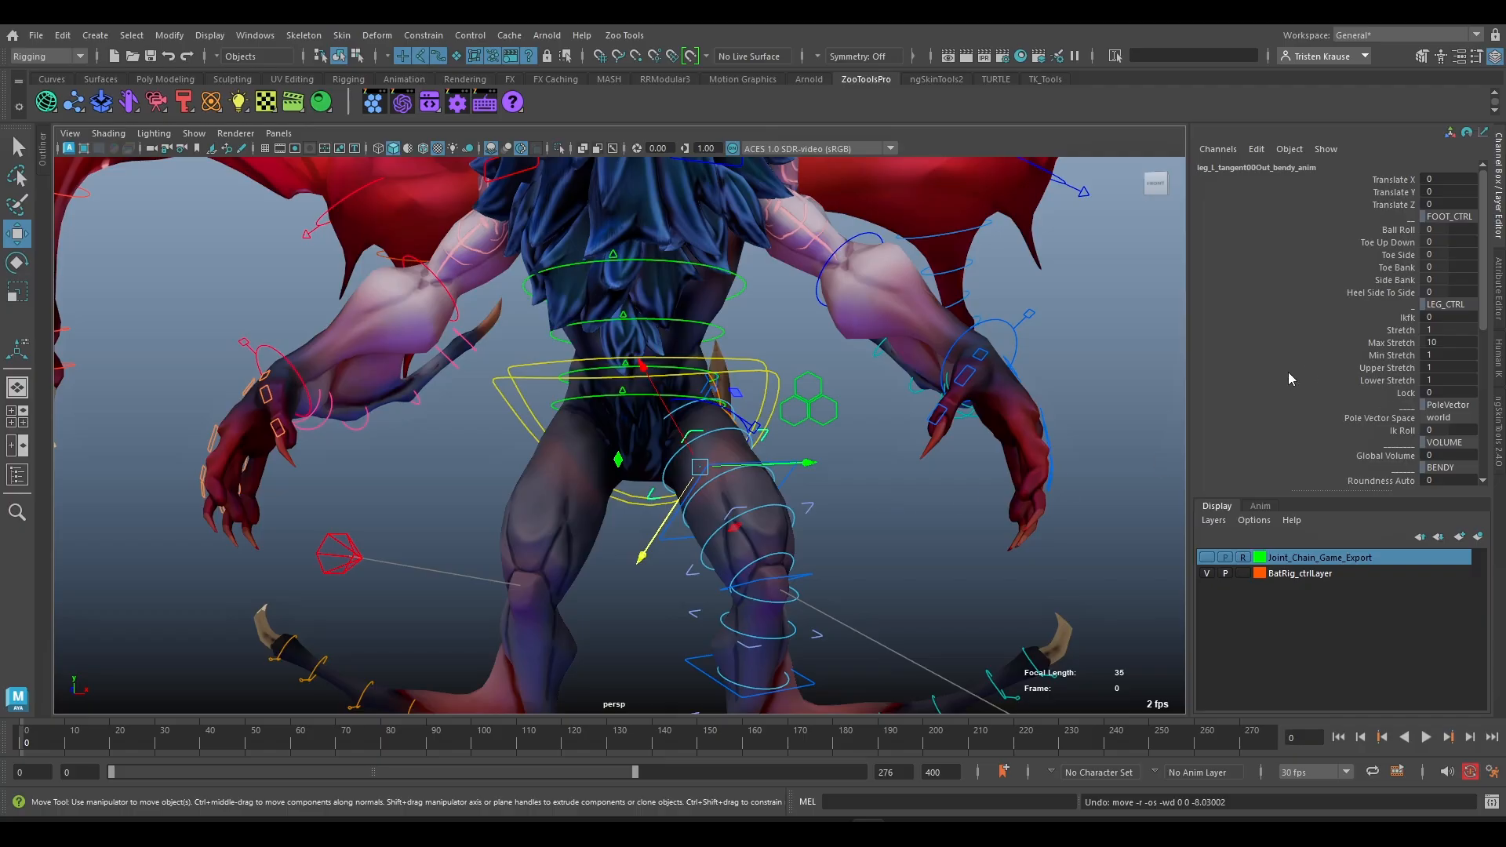
# - Try raising the left leg's Tangent 00Dist Out to 41.3, and undo the change
pyautogui.scroll(-5, 1288, 372)
pyautogui.click(1392, 248)
pyautogui.moveTo(857, 439)
pyautogui.keyDown('alt'); pyautogui.mouseDown()
pyautogui.moveTo(898, 469)
pyautogui.moveTo(839, 431)
pyautogui.mouseUp(); pyautogui.keyUp('alt')
pyautogui.moveTo(839, 431); pyautogui.dragTo(1004, 547, button='middle')
pyautogui.keyDown('alt'); pyautogui.moveTo(1003, 547); pyautogui.dragTo(827, 440); pyautogui.keyUp('alt')
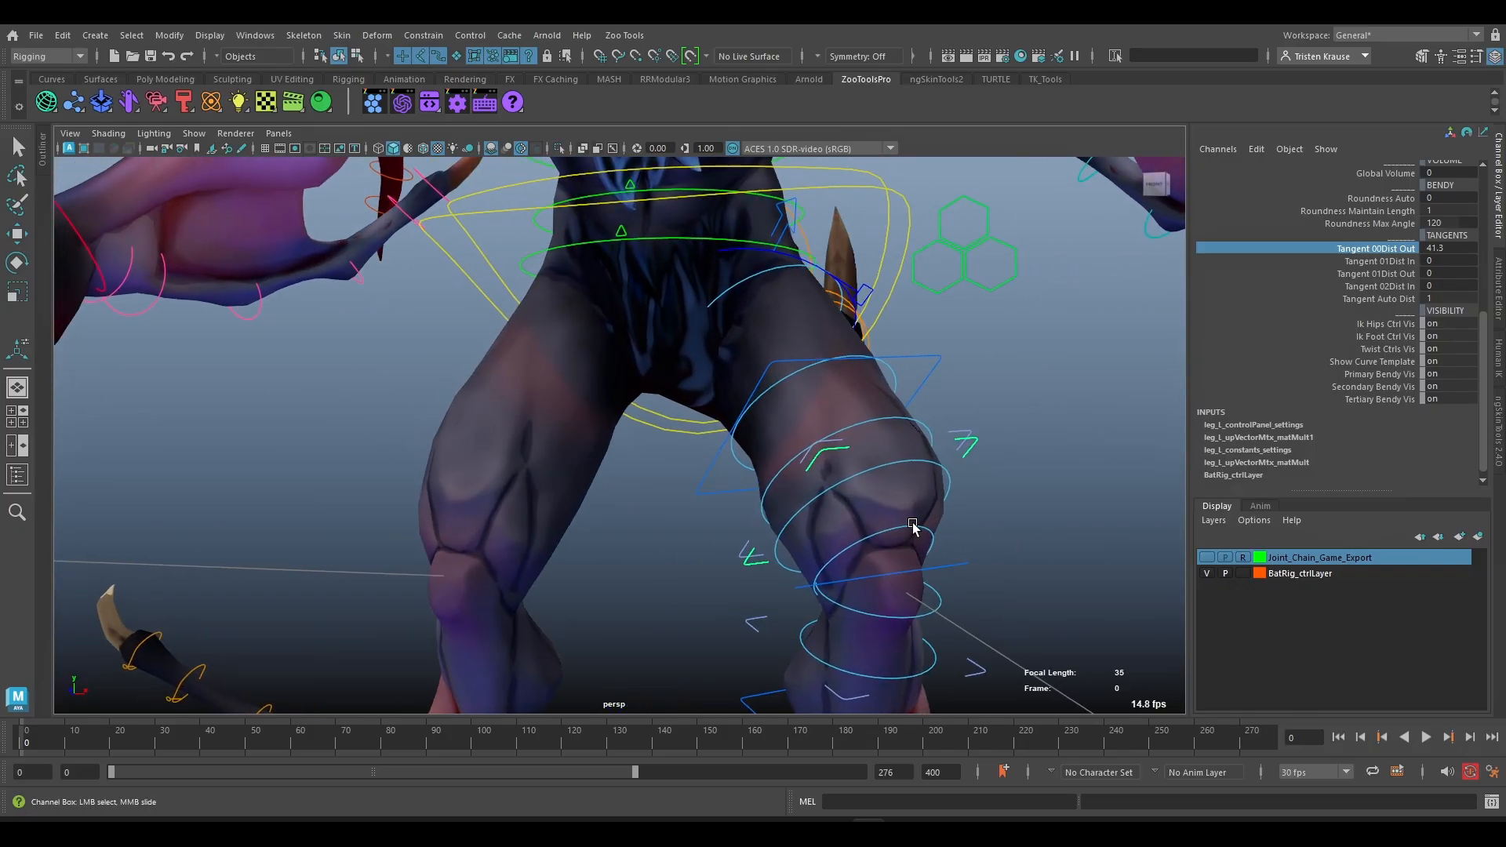
pyautogui.hotkey('ctrl', 'z')
pyautogui.hotkey('ctrl', 'z')
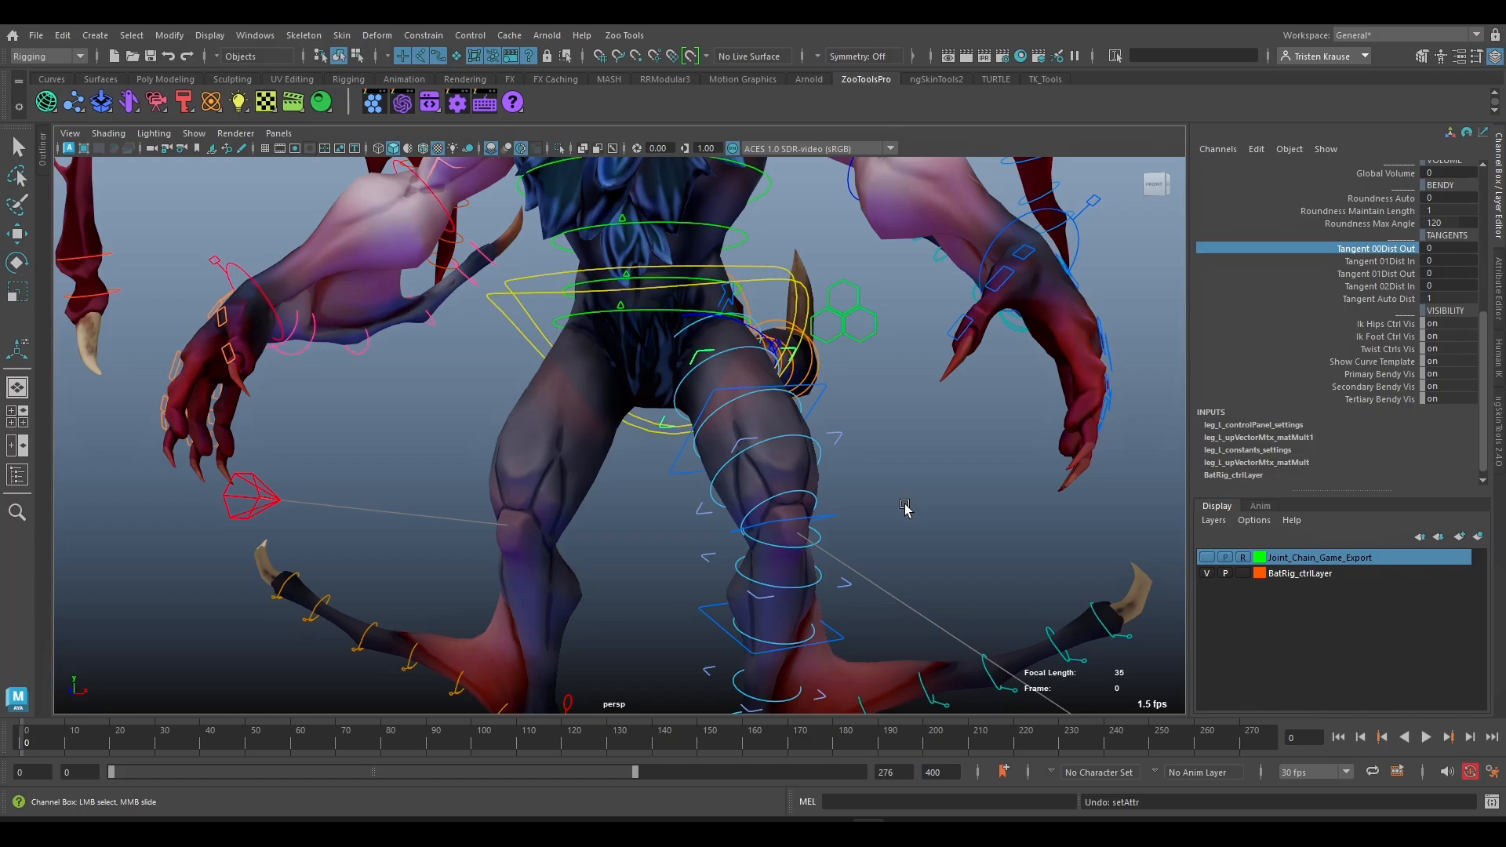
# - Try raising the left leg's Tangent 02Dist In to 10.5, and undo the change
pyautogui.click(1403, 261)
pyautogui.click(1396, 286)
pyautogui.moveTo(1086, 543)
pyautogui.mouseDown(button='middle')
pyautogui.moveTo(1103, 544)
pyautogui.moveTo(1080, 540)
pyautogui.mouseUp(button='middle')
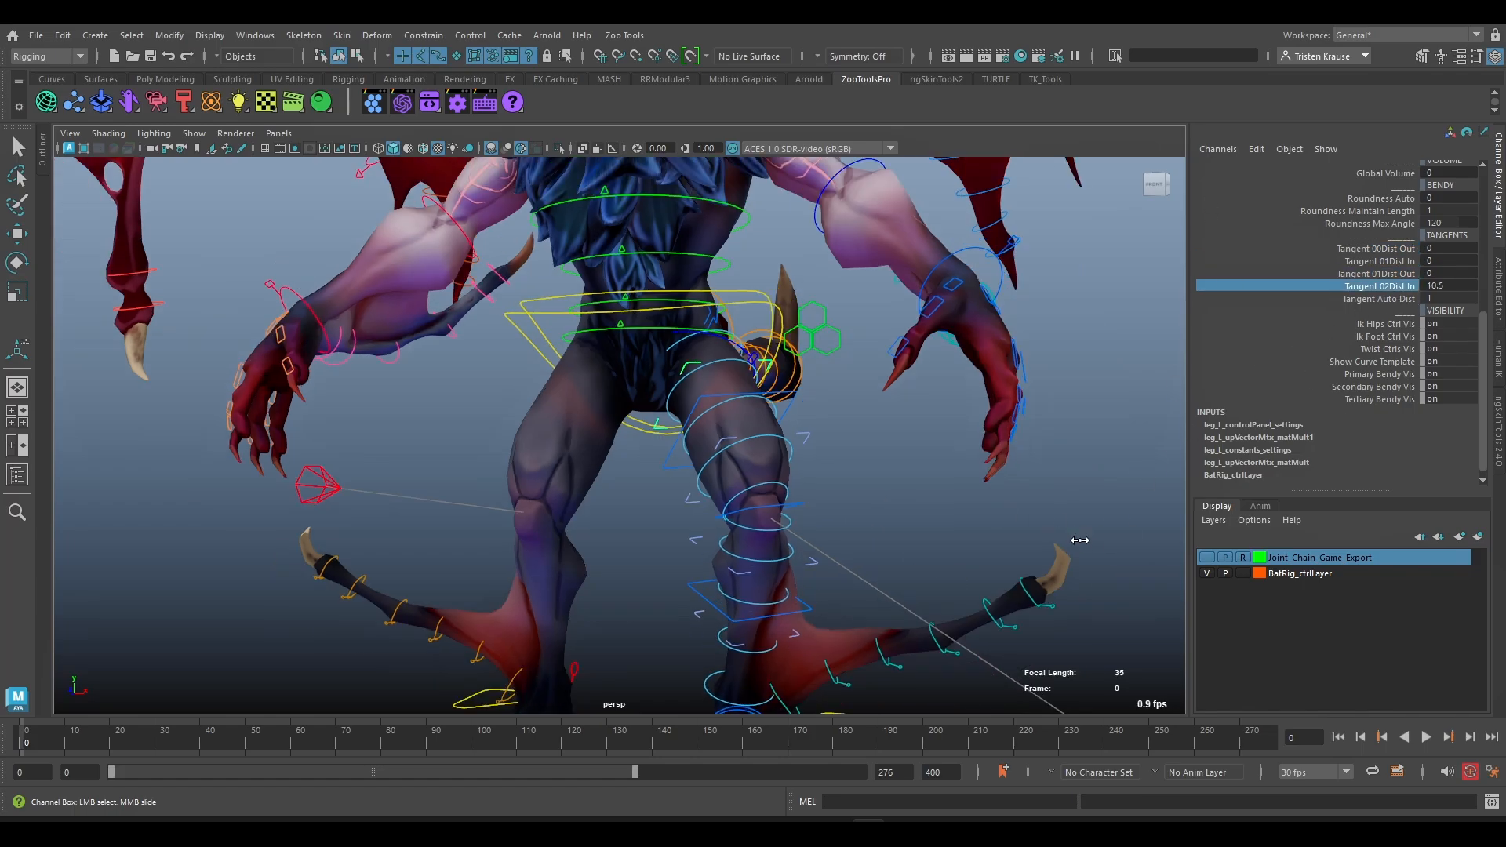
pyautogui.hotkey('ctrl', 'z')
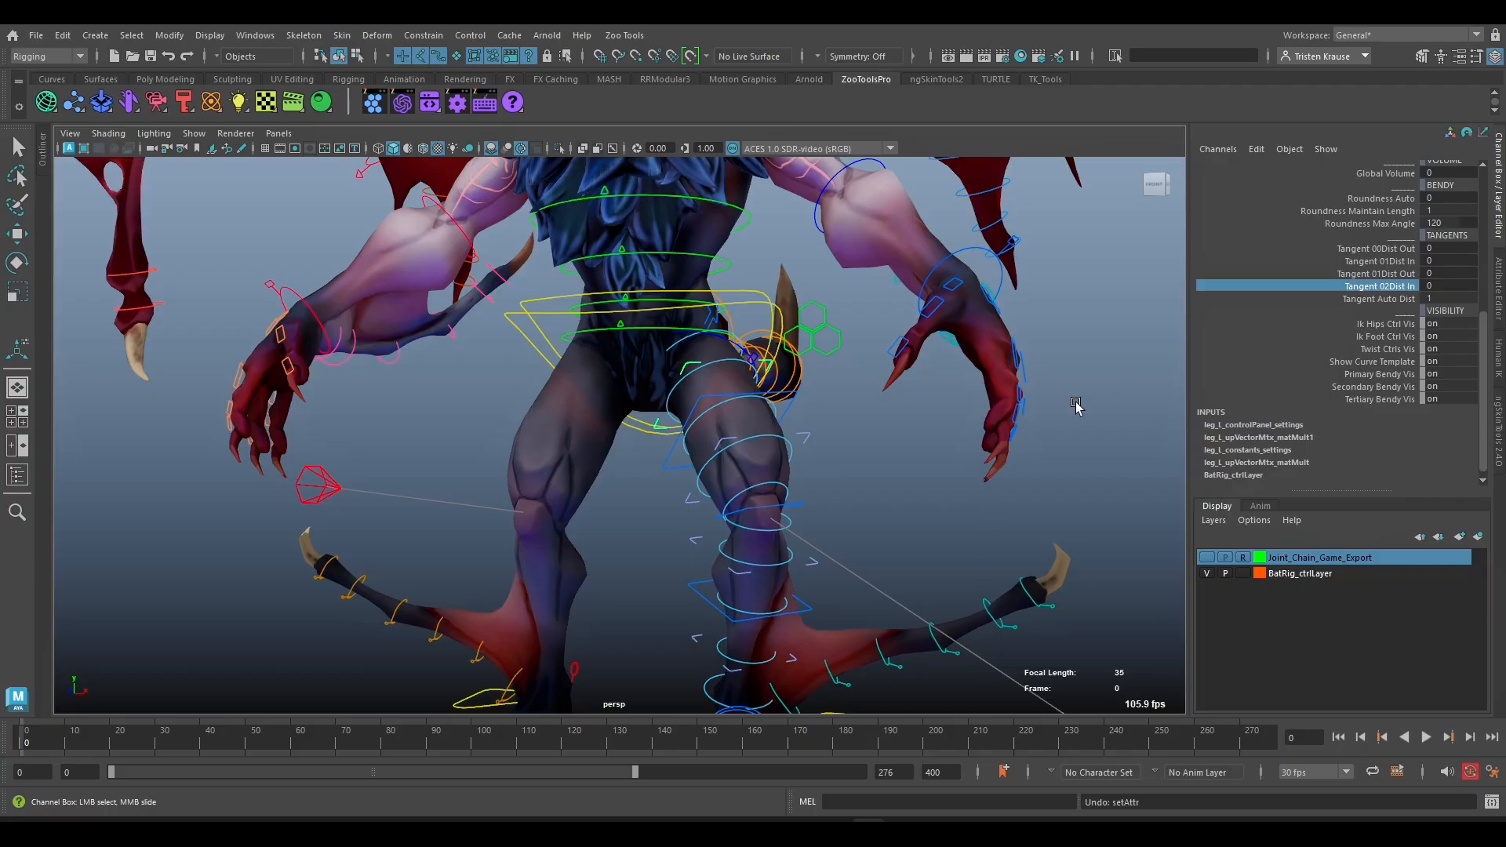
# - Turn off the left leg's hips, foot, twist, curve template and primary, secondary and tertiary bendy visibility attributes
pyautogui.scroll(-2, 981, 404)
pyautogui.moveTo(1389, 324); pyautogui.dragTo(1388, 400)
pyautogui.moveTo(1125, 482); pyautogui.dragTo(1020, 455, button='middle')
# - Select the left wrist control, try adjusting the arm's Tangent 00Dist Out and Tangent 01Dist In, and undo the change
pyautogui.keyDown('alt'); pyautogui.moveTo(876, 385); pyautogui.dragTo(790, 386, button='middle'); pyautogui.keyUp('alt')
pyautogui.keyDown('alt'); pyautogui.moveTo(790, 387); pyautogui.dragTo(827, 492, button='right'); pyautogui.keyUp('alt')
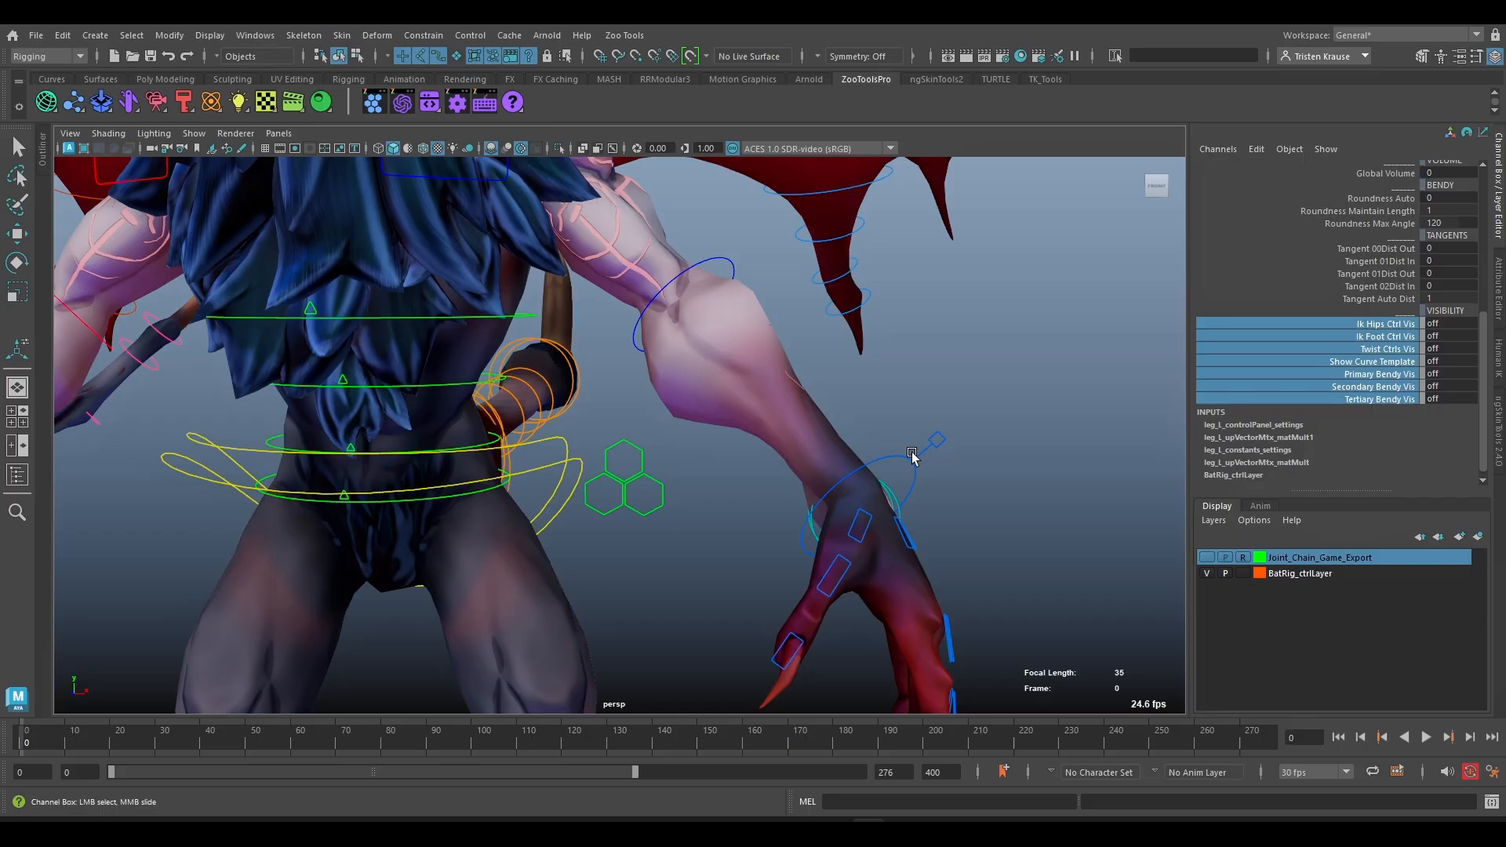
pyautogui.click(912, 452)
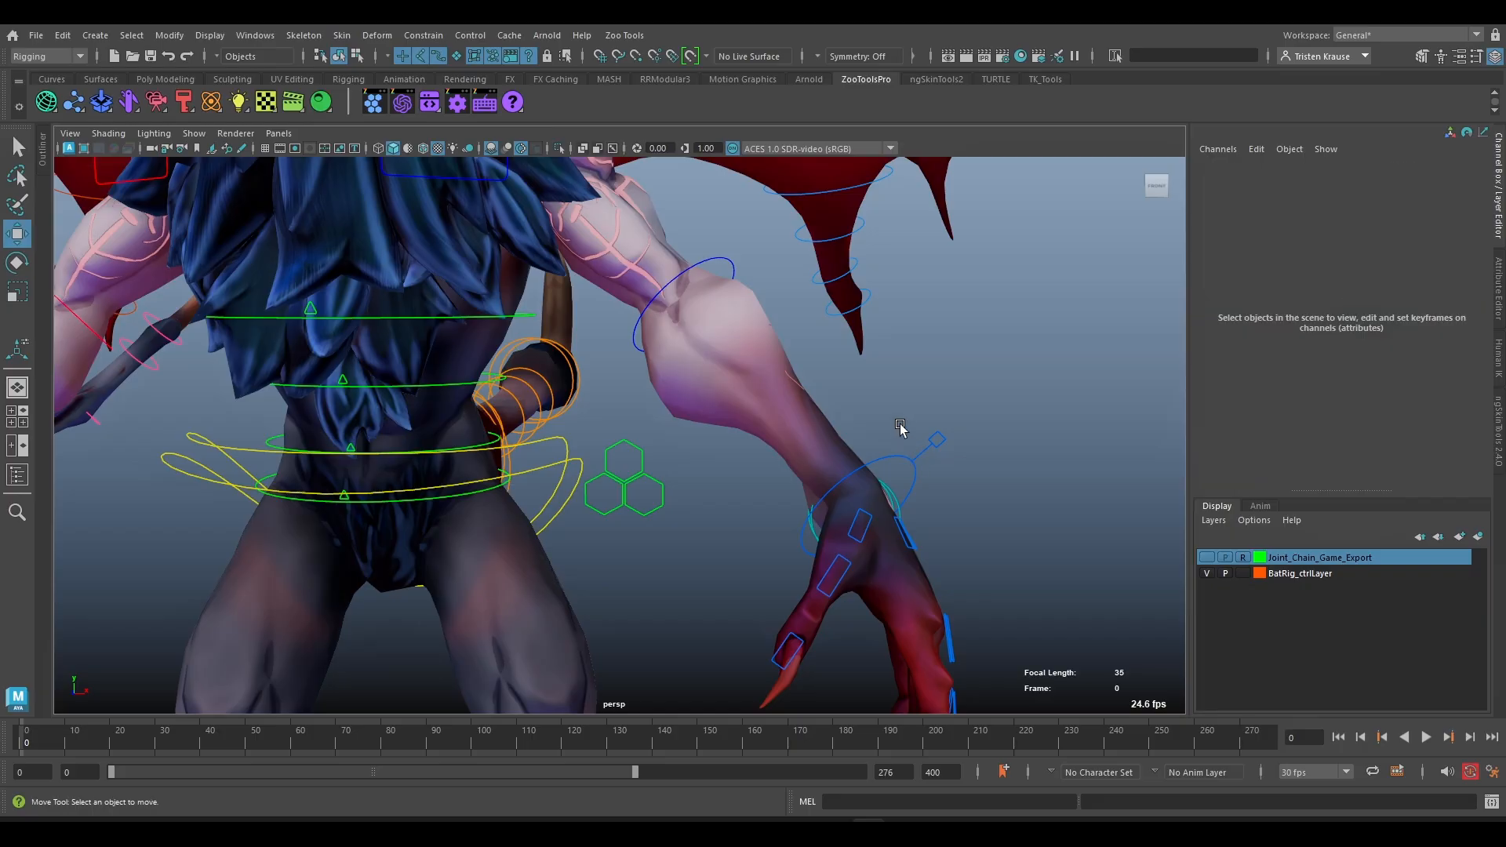
pyautogui.moveTo(899, 424); pyautogui.dragTo(919, 465)
pyautogui.scroll(-4, 1387, 396)
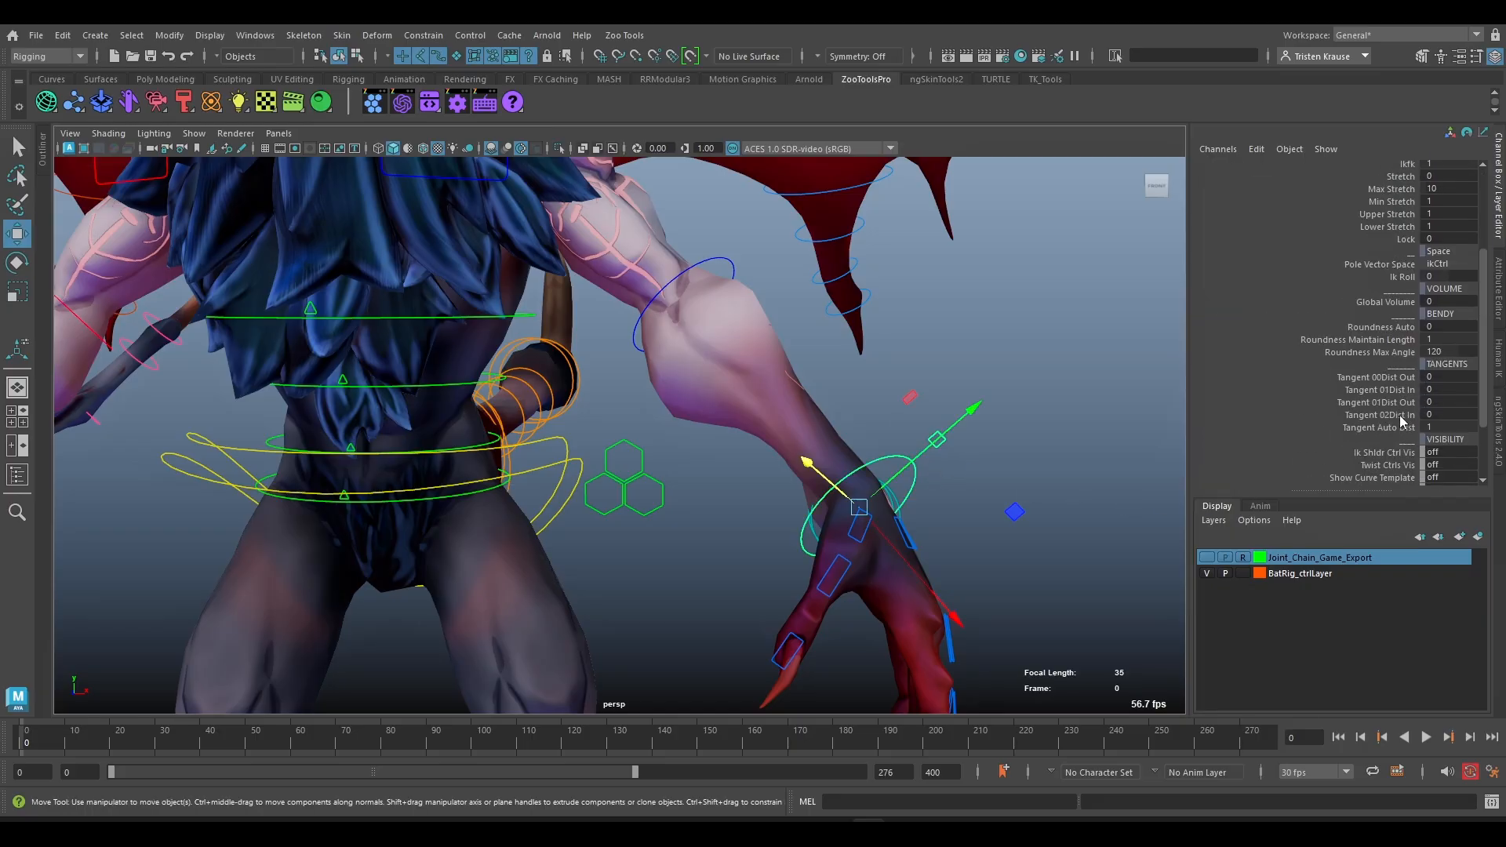
pyautogui.click(1401, 378)
pyautogui.keyDown('alt'); pyautogui.moveTo(834, 366); pyautogui.dragTo(946, 421); pyautogui.keyUp('alt')
pyautogui.moveTo(946, 421); pyautogui.dragTo(873, 396, button='middle')
pyautogui.click(1394, 390)
pyautogui.moveTo(1153, 533); pyautogui.dragTo(1142, 593, button='middle')
pyautogui.hotkey('ctrl', 'z')
# - Try adjusting the left arm's Tangent 02Dist In, and undo the change
pyautogui.click(1406, 413)
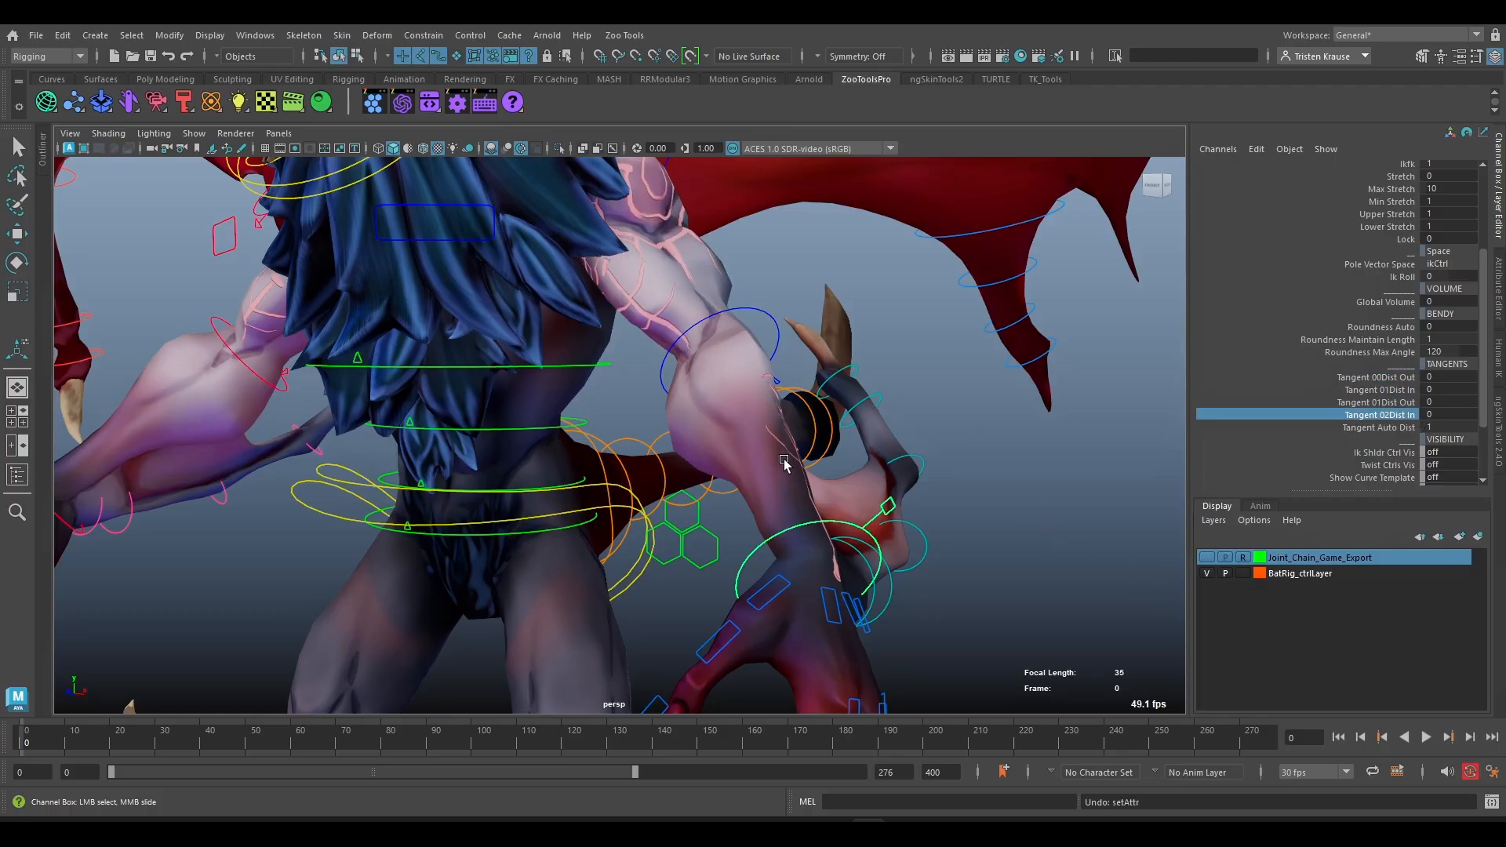
pyautogui.moveTo(784, 461); pyautogui.dragTo(841, 503, button='middle')
pyautogui.hotkey('ctrl', 'z')
# - Select the left wrist fin controls with the Rotate tool active
pyautogui.scroll(-5, 841, 503)
pyautogui.keyDown('alt'); pyautogui.moveTo(975, 562); pyautogui.dragTo(721, 383); pyautogui.keyUp('alt')
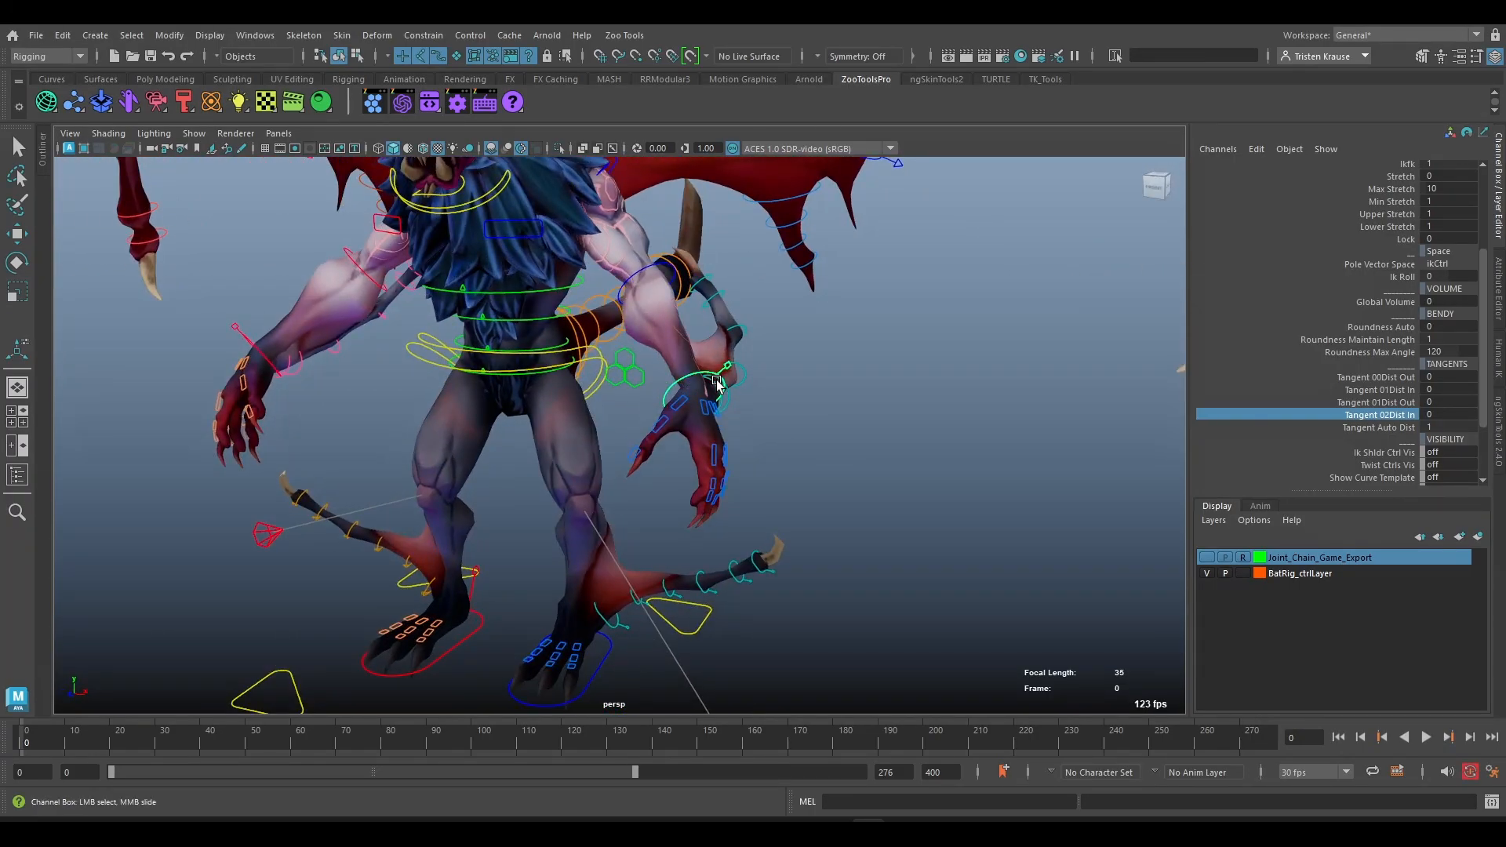
pyautogui.scroll(6, 717, 382)
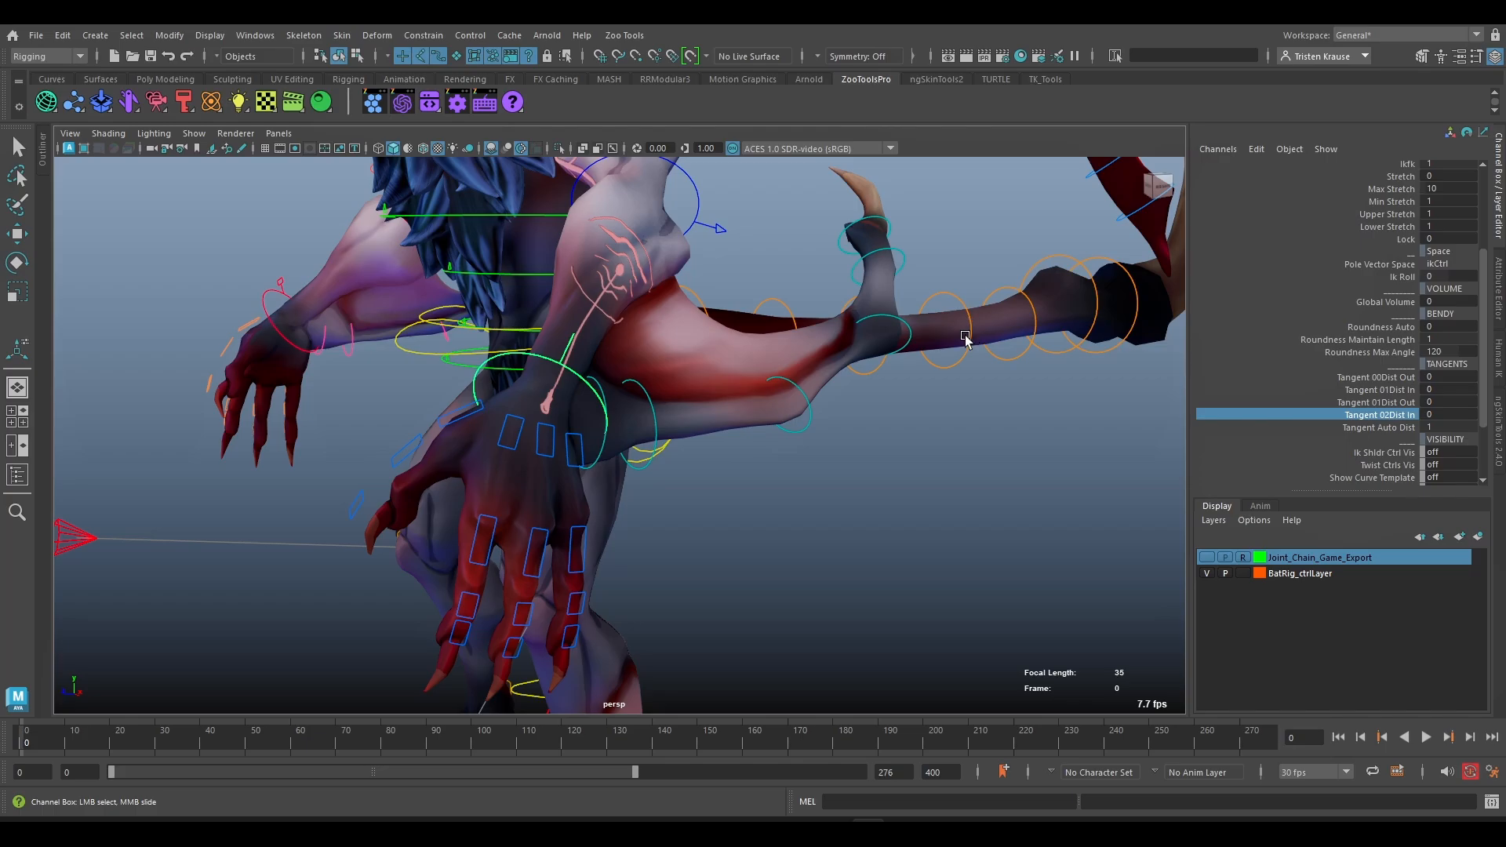
pyautogui.press('e')
pyautogui.moveTo(564, 458); pyautogui.dragTo(683, 490)
pyautogui.click(797, 424)
pyautogui.click(818, 476)
pyautogui.scroll(4, 727, 451)
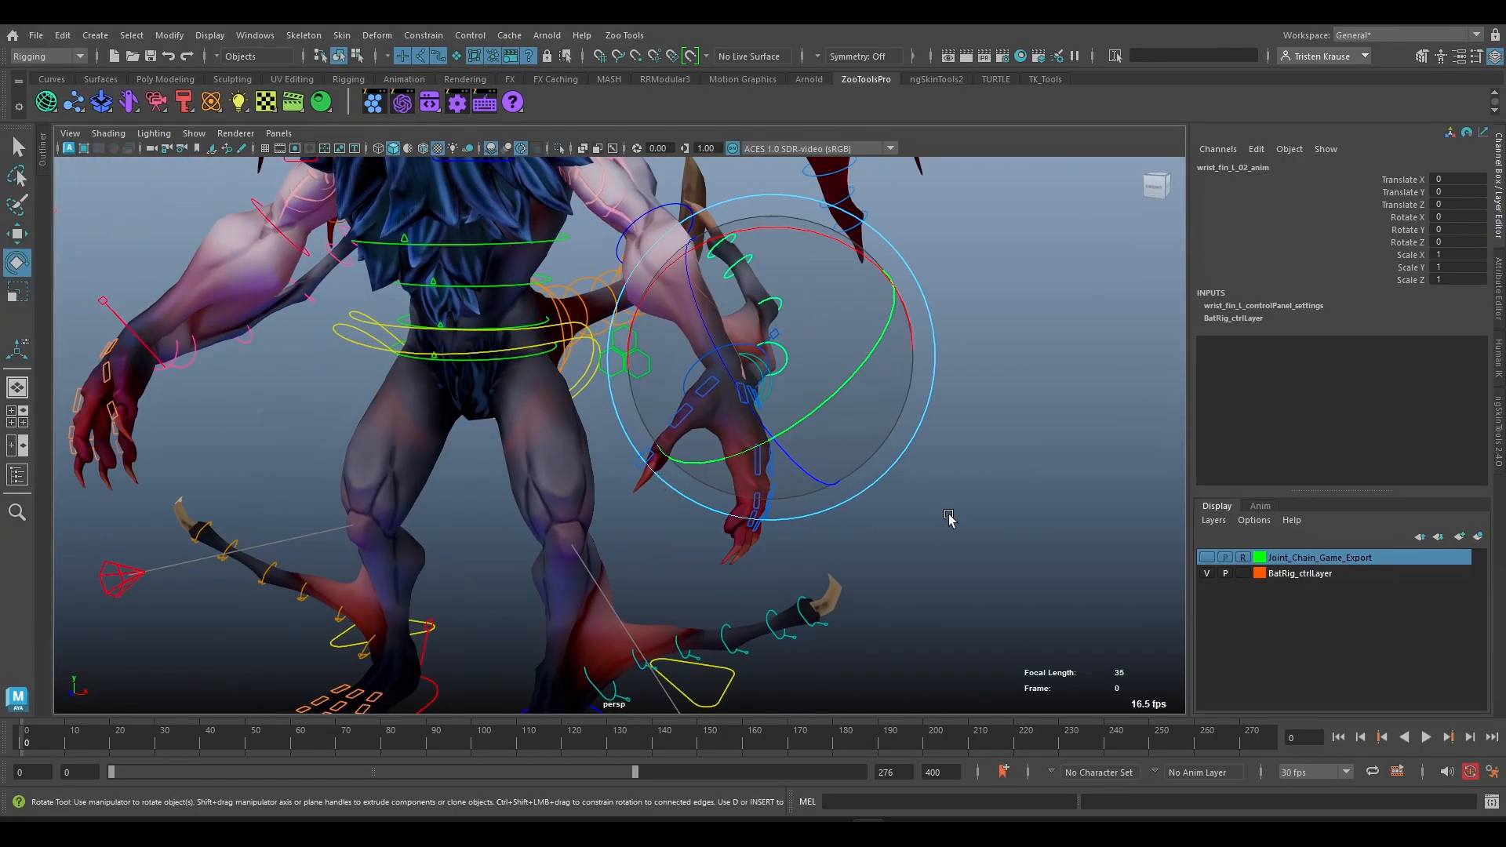
# - Select the left wrist control and switch the arm to IK by setting Ikfk to 0
pyautogui.click(951, 517)
pyautogui.click(728, 350)
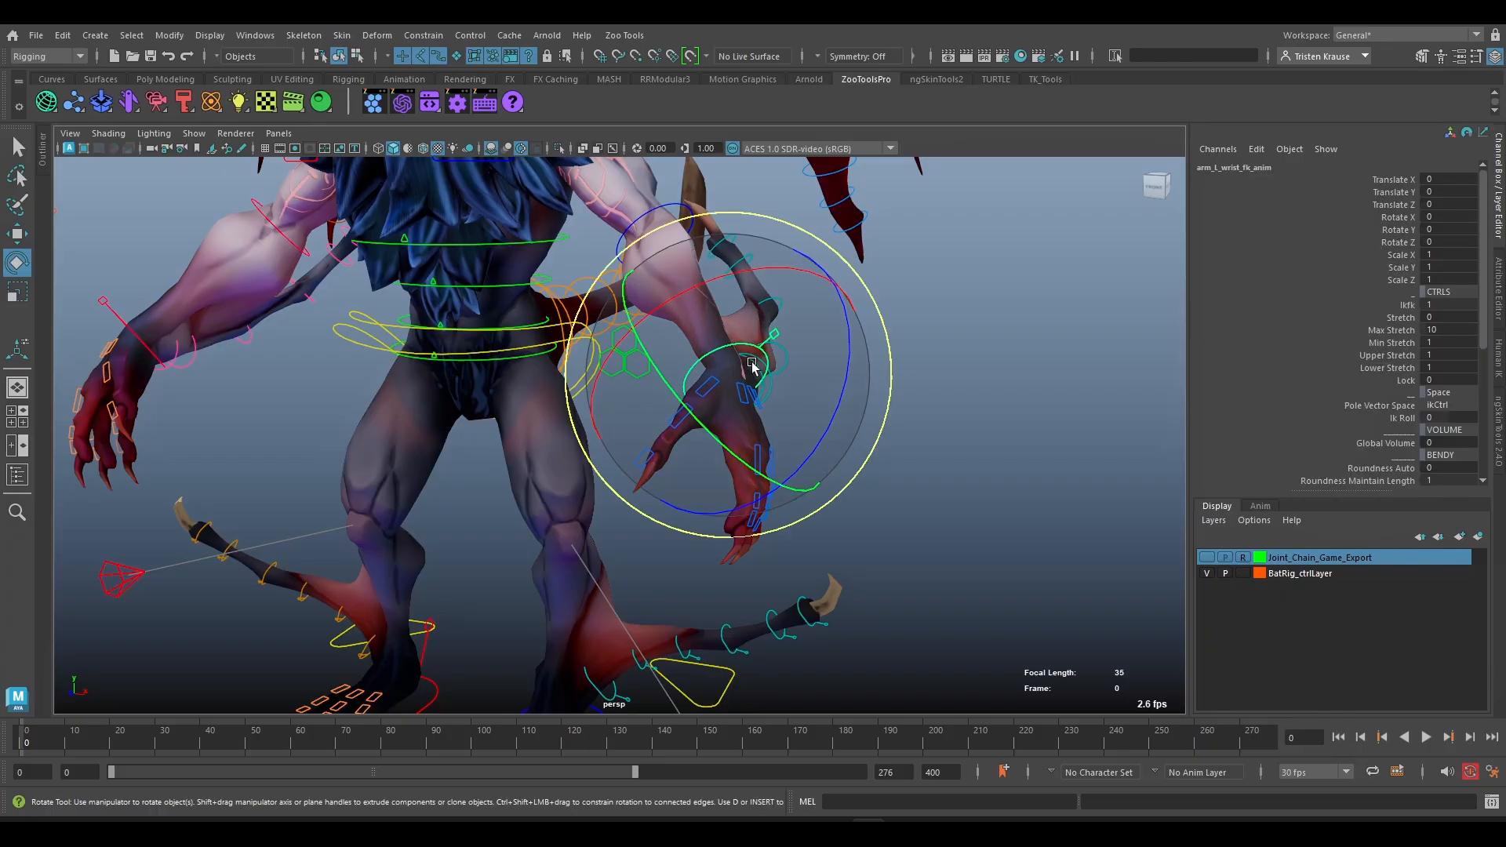
pyautogui.scroll(-5, 729, 350)
pyautogui.click(1405, 306)
pyautogui.moveTo(941, 510); pyautogui.dragTo(903, 510, button='middle')
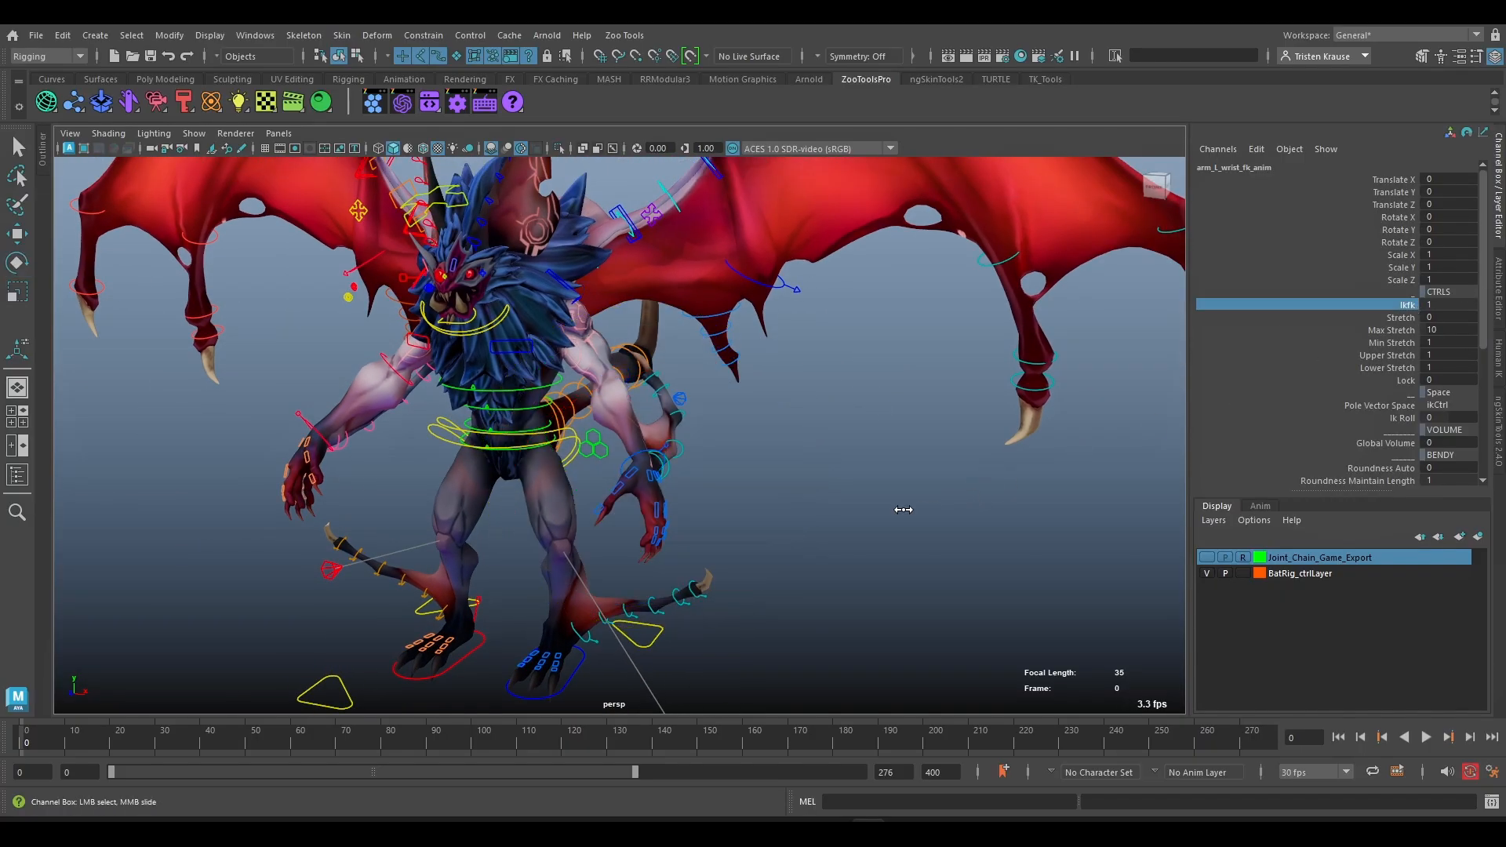
pyautogui.keyDown('alt'); pyautogui.moveTo(830, 555); pyautogui.dragTo(791, 552); pyautogui.keyUp('alt')
pyautogui.scroll(5, 791, 552)
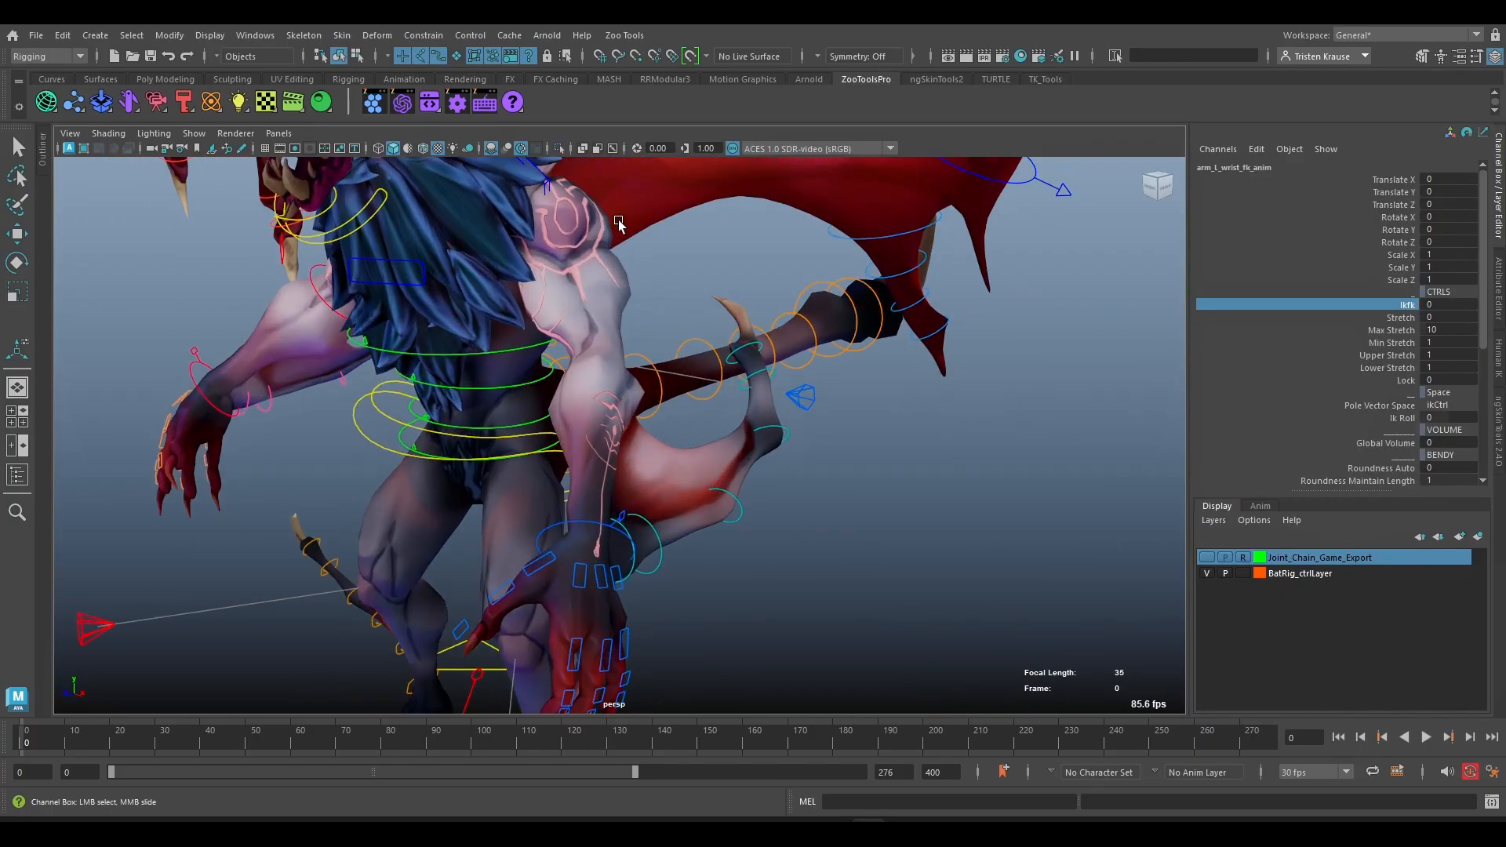
# - Select the left elbow pole vector control, and undo that selection together with the arm's Ikfk switch and the wrist selection
pyautogui.click(806, 397)
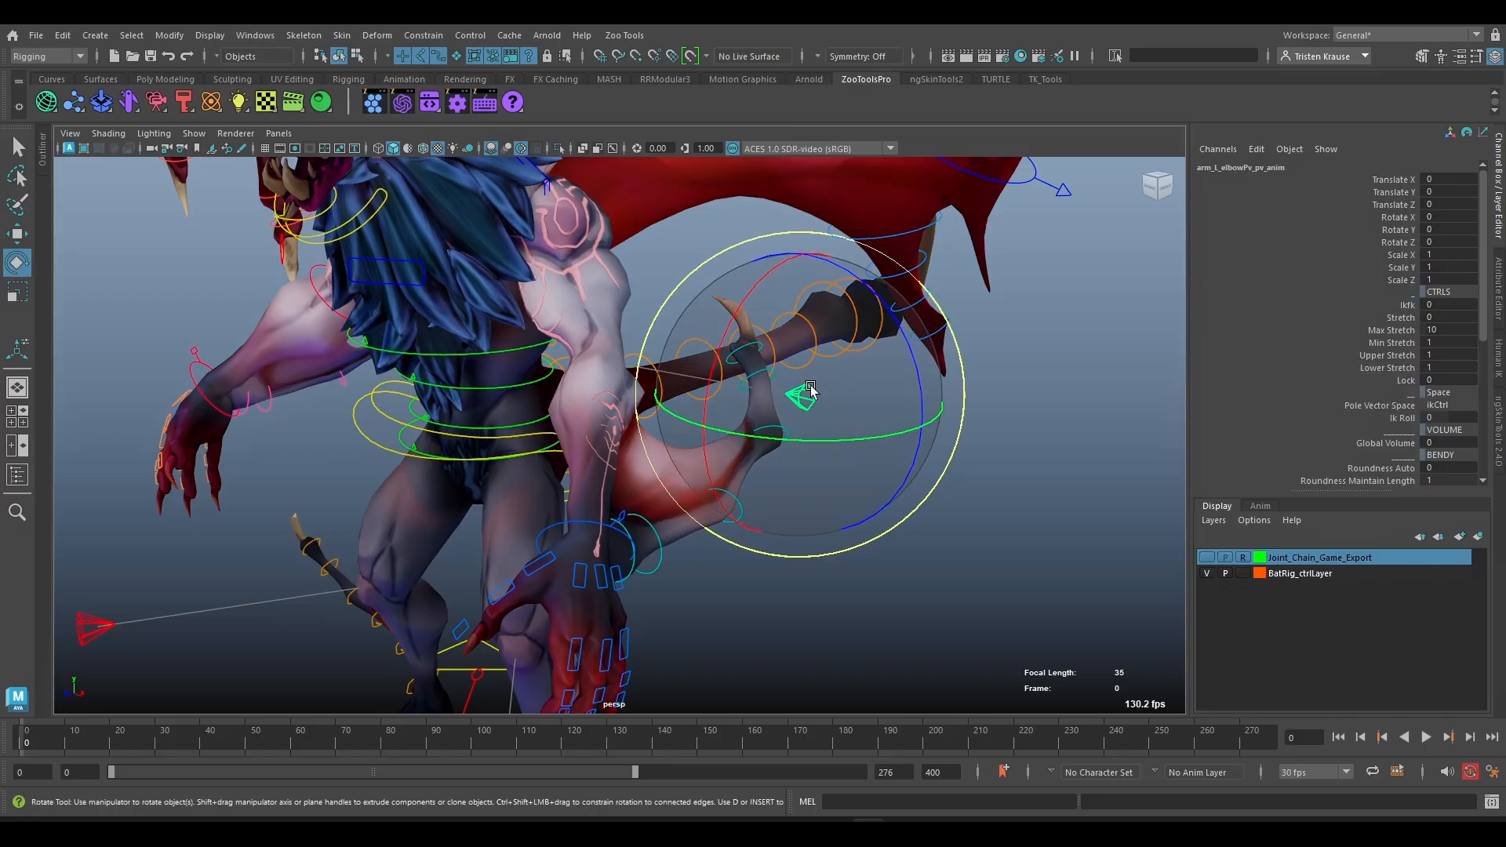
pyautogui.scroll(-5, 862, 549)
pyautogui.keyDown('alt'); pyautogui.moveTo(662, 587); pyautogui.dragTo(806, 570); pyautogui.keyUp('alt')
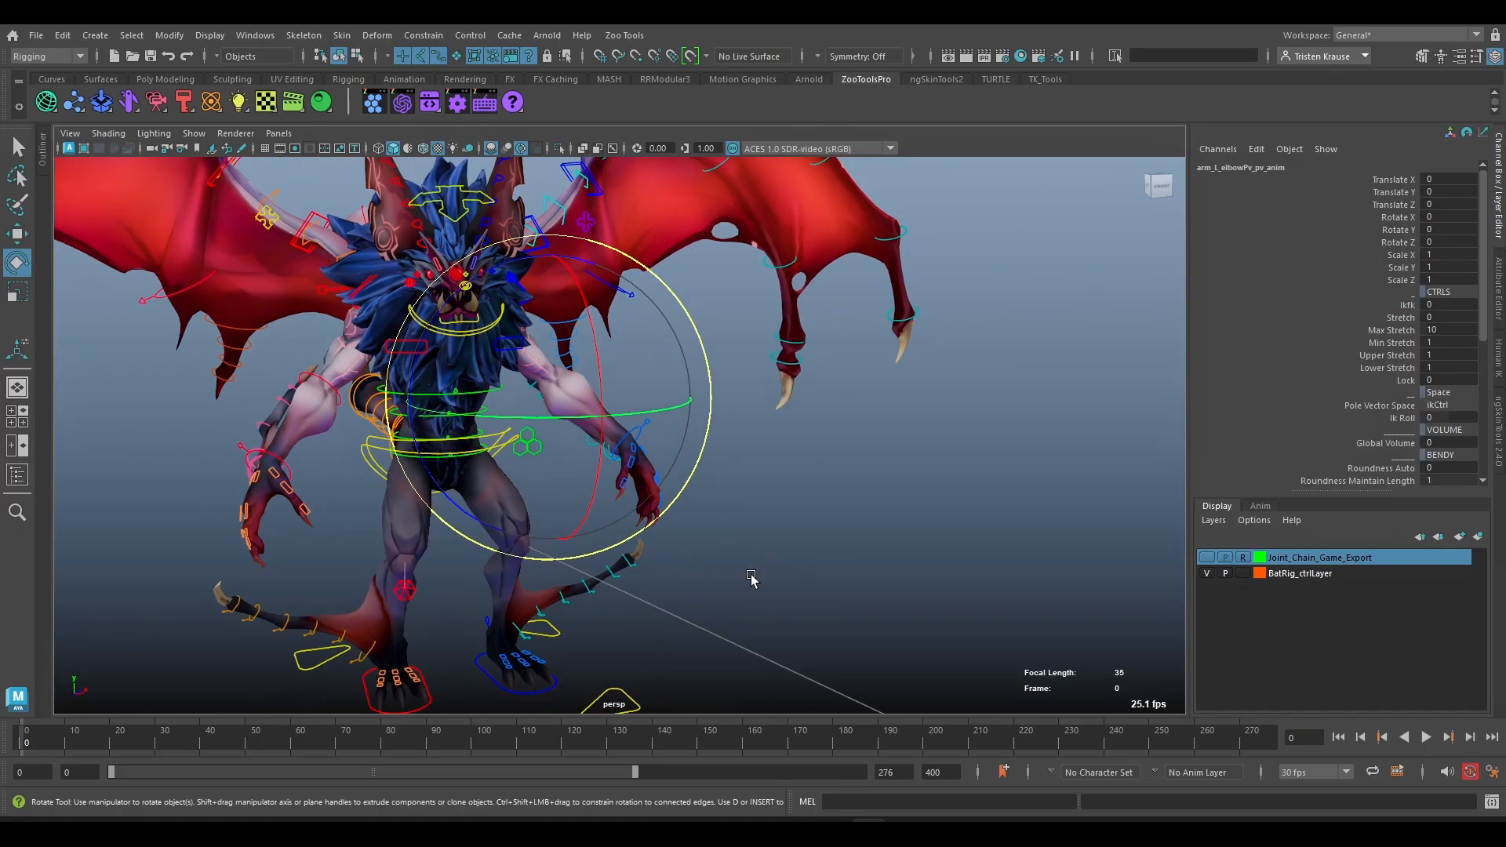
pyautogui.hotkey('ctrl', 'z')
pyautogui.scroll(5, 752, 583)
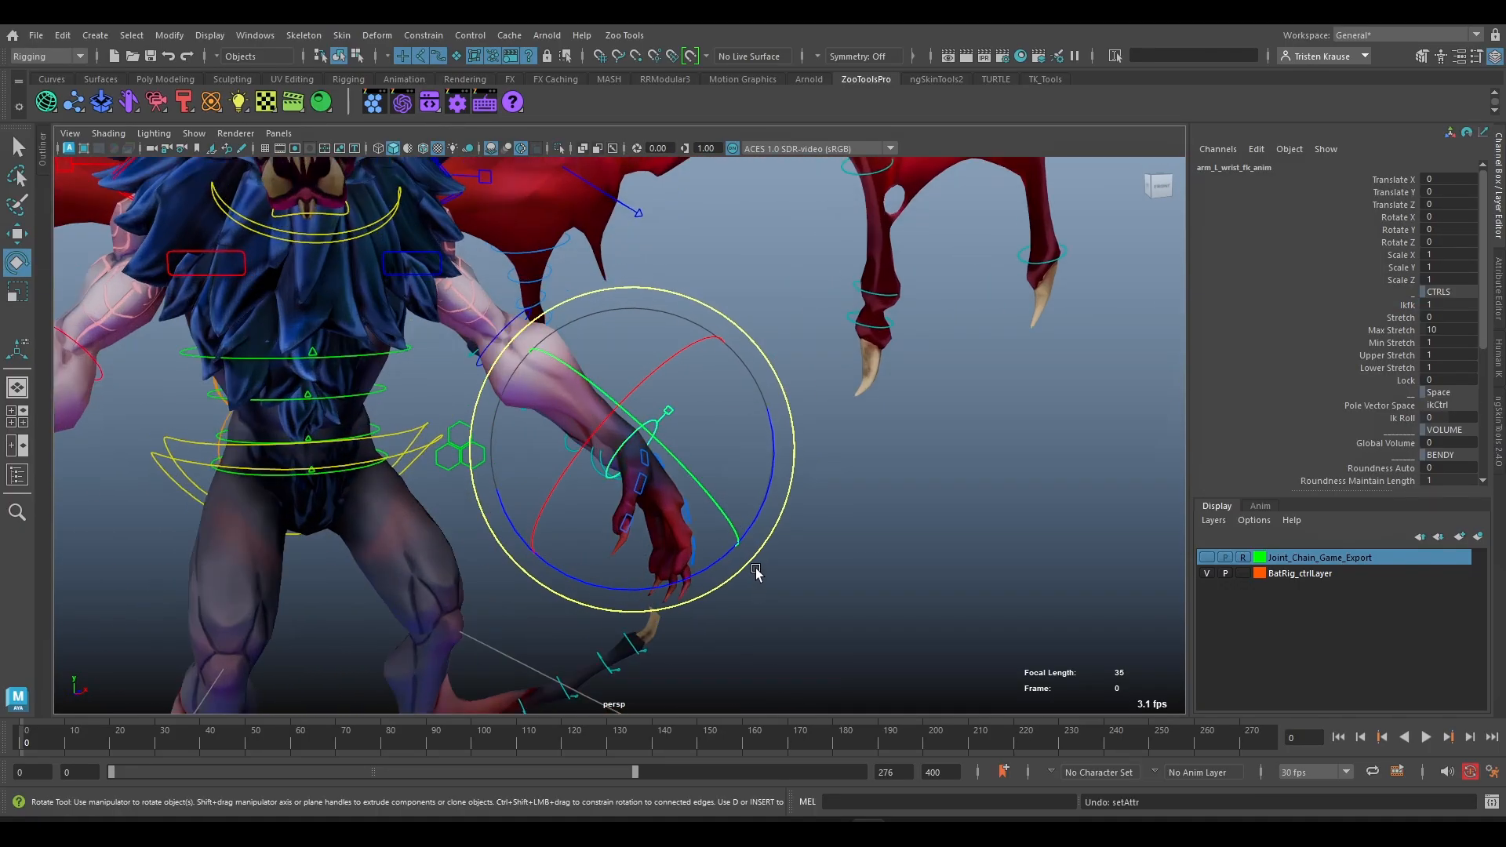
pyautogui.hotkey('ctrl', 'z')
pyautogui.hotkey('ctrl', 'z')
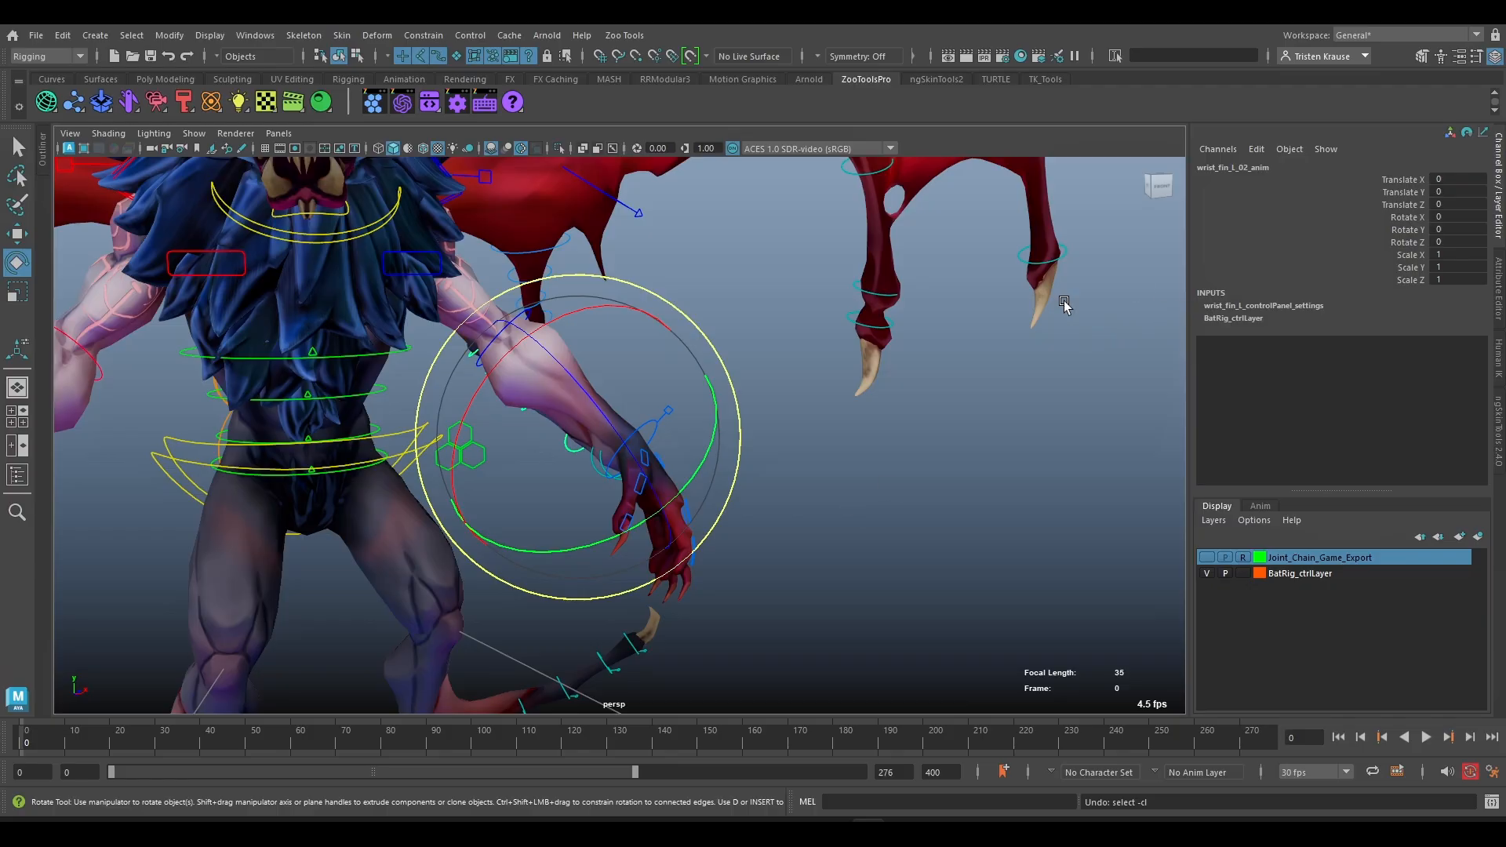
# - Examine the rig's leg and foot controls from several angles, and the whole creature from the front
pyautogui.scroll(-5, 892, 632)
pyautogui.keyDown('alt'); pyautogui.moveTo(886, 633); pyautogui.dragTo(745, 635); pyautogui.keyUp('alt')
pyautogui.keyDown('alt'); pyautogui.moveTo(837, 652); pyautogui.dragTo(920, 375, button='middle'); pyautogui.keyUp('alt')
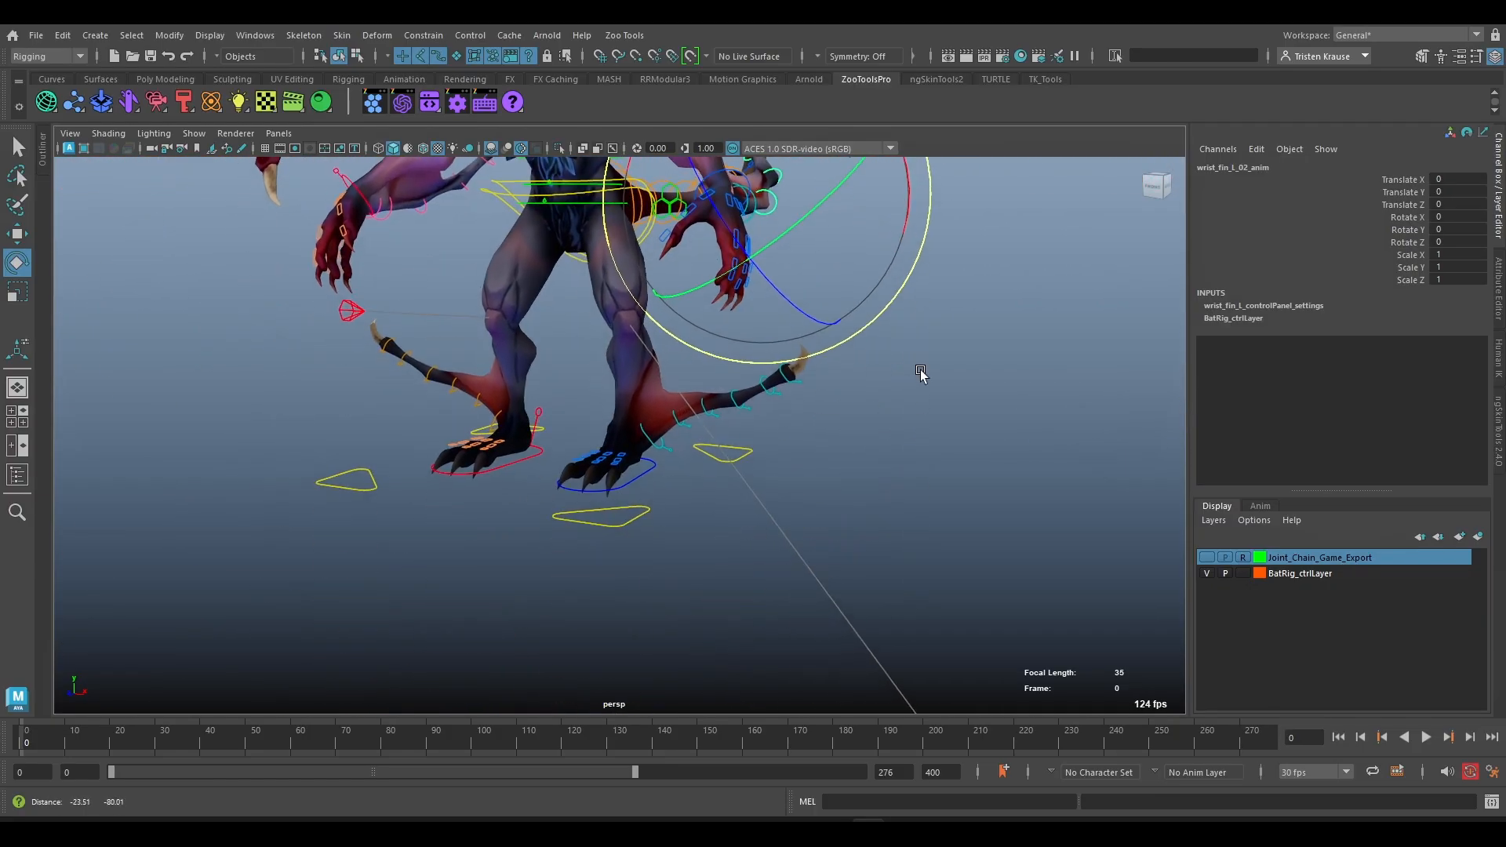
pyautogui.keyDown('alt'); pyautogui.moveTo(921, 375); pyautogui.dragTo(878, 474); pyautogui.keyUp('alt')
pyautogui.keyDown('alt'); pyautogui.moveTo(877, 474); pyautogui.dragTo(860, 578, button='middle'); pyautogui.keyUp('alt')
pyautogui.keyDown('alt'); pyautogui.moveTo(860, 578); pyautogui.dragTo(637, 393); pyautogui.keyUp('alt')
pyautogui.press('q')
pyautogui.scroll(-3, 916, 547)
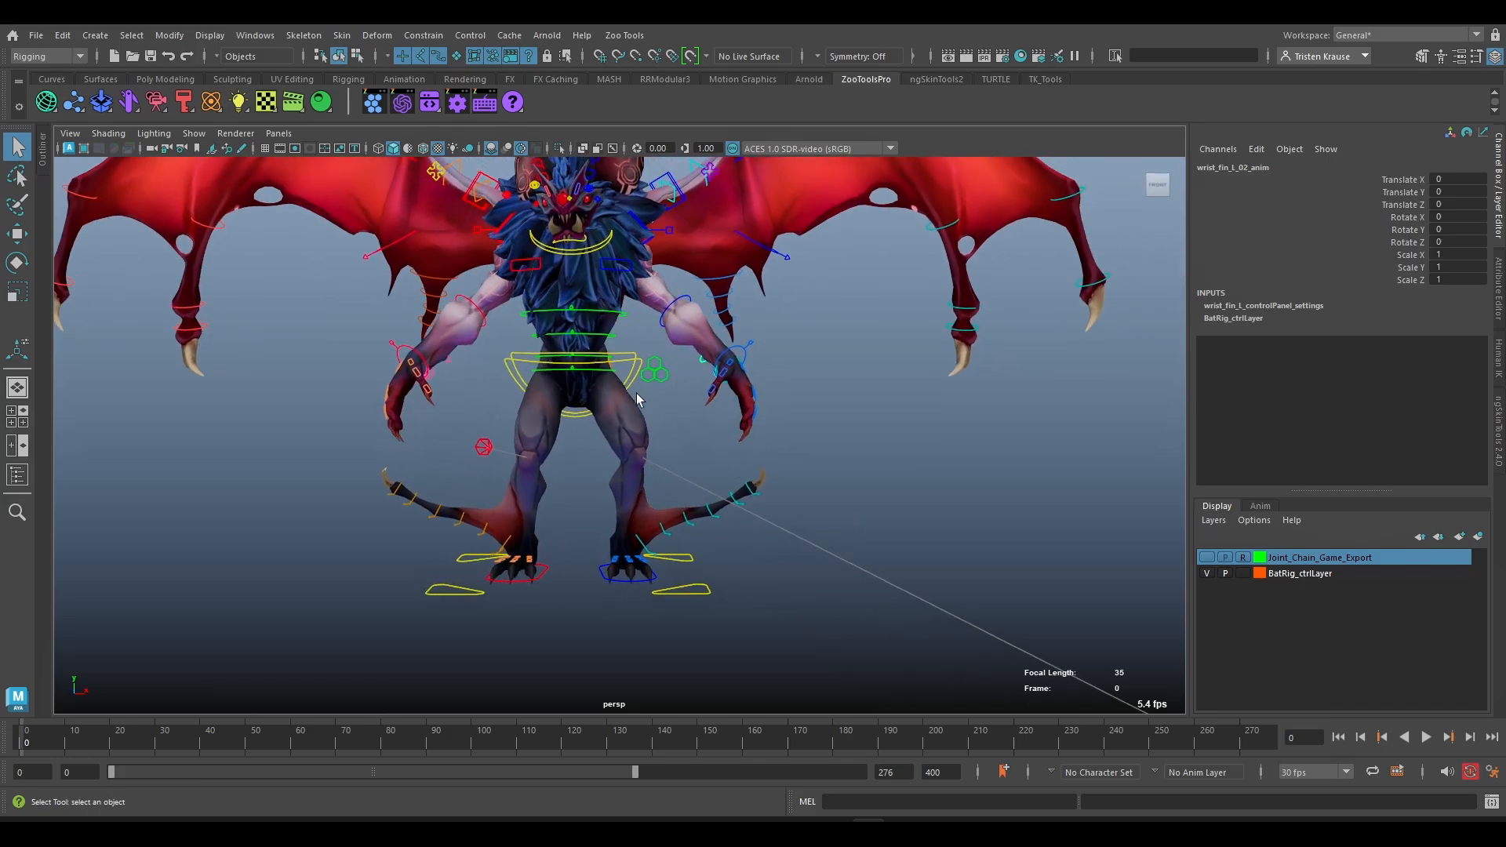
# - Select the left knee pole vector control and set its Translate X, Y and Z to 0
pyautogui.keyDown('alt'); pyautogui.moveTo(637, 393); pyautogui.dragTo(662, 406, button='middle'); pyautogui.keyUp('alt')
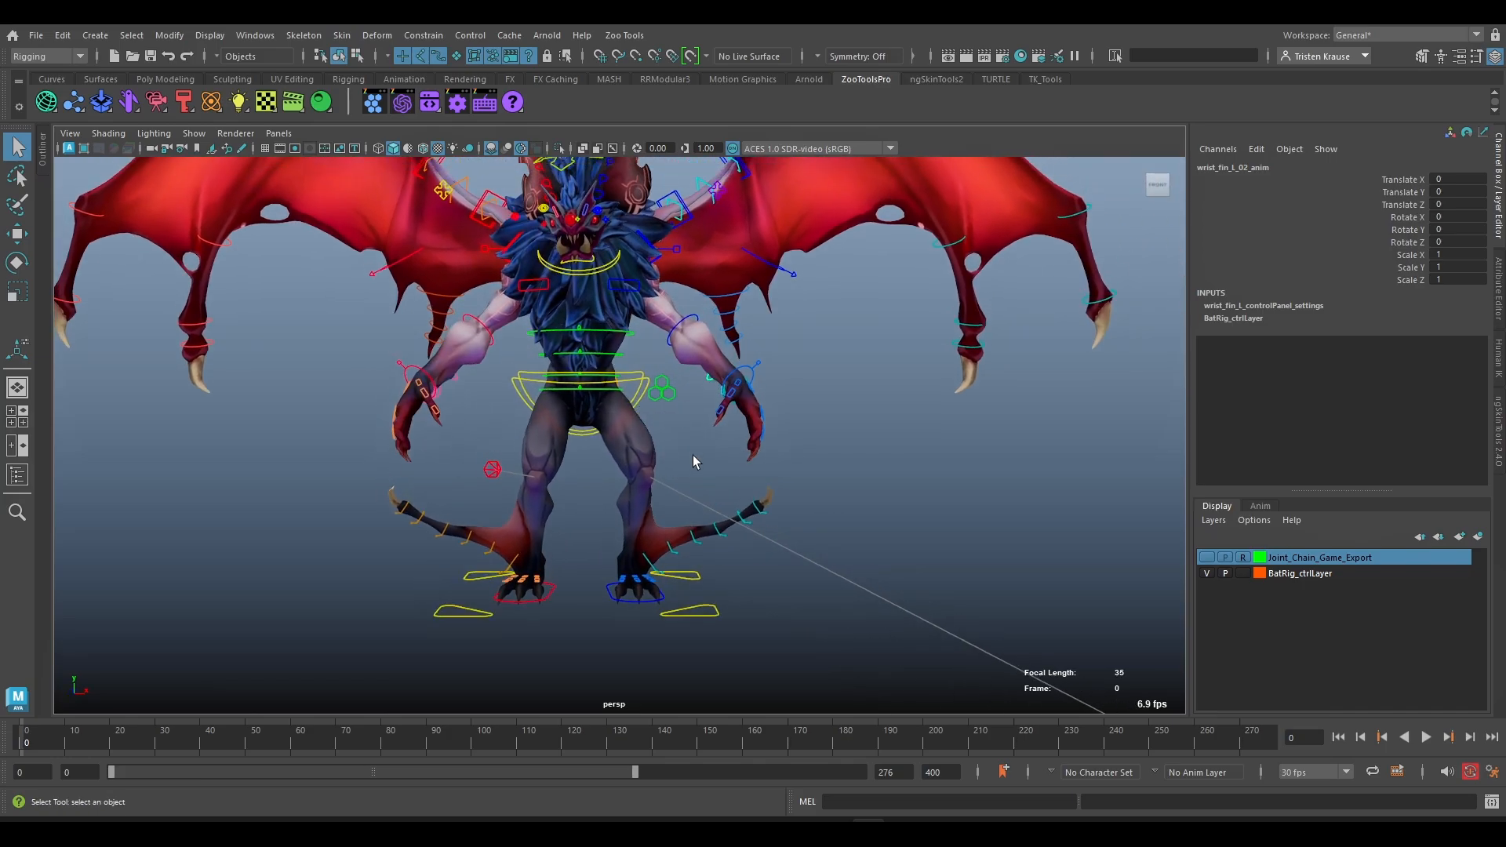
pyautogui.keyDown('alt'); pyautogui.moveTo(836, 538); pyautogui.dragTo(884, 497); pyautogui.keyUp('alt')
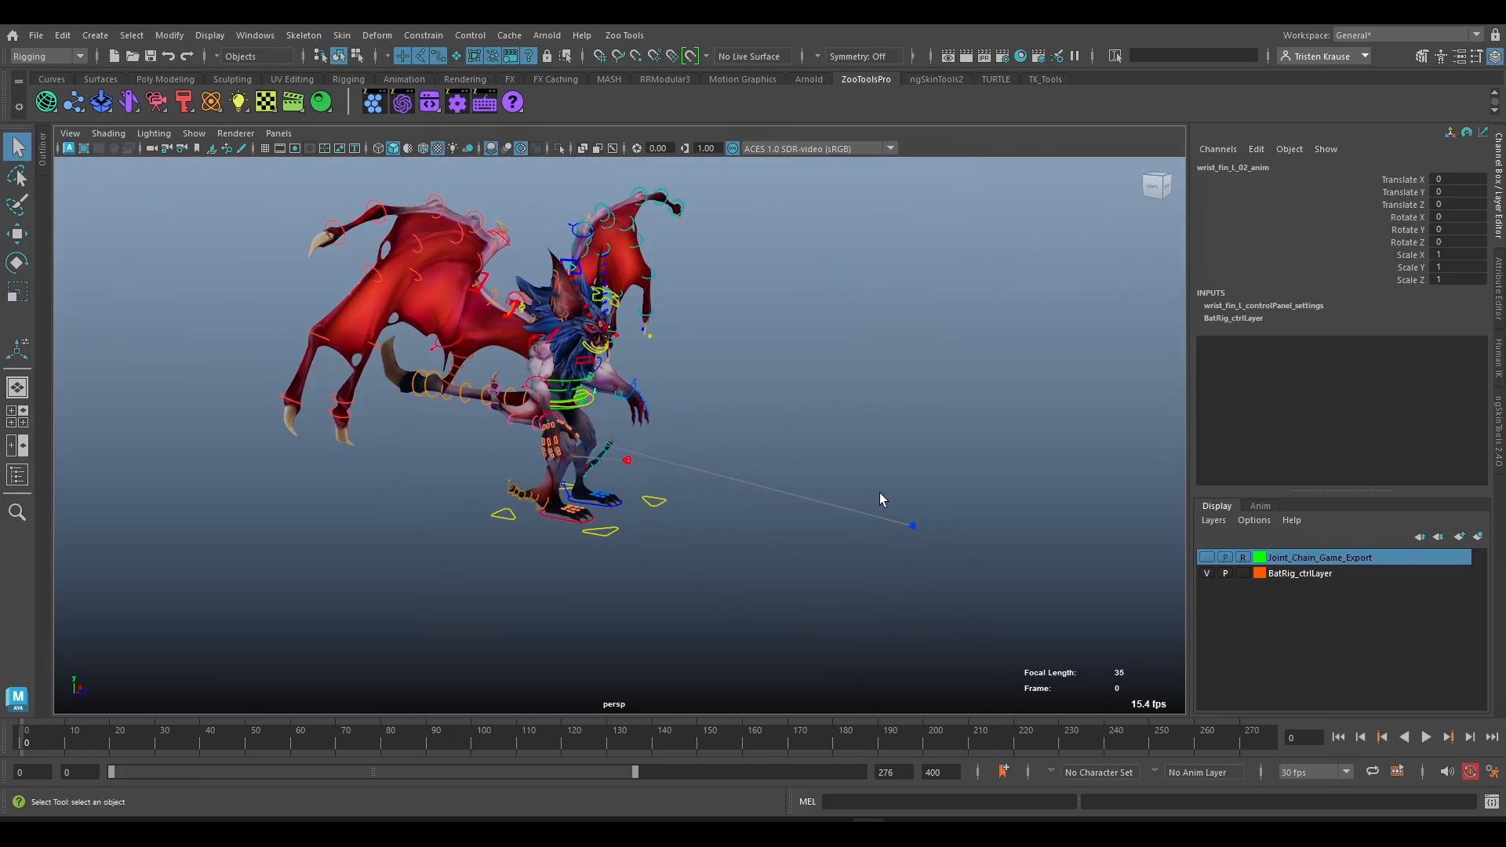
pyautogui.click(911, 525)
pyautogui.moveTo(1403, 181); pyautogui.dragTo(1464, 207)
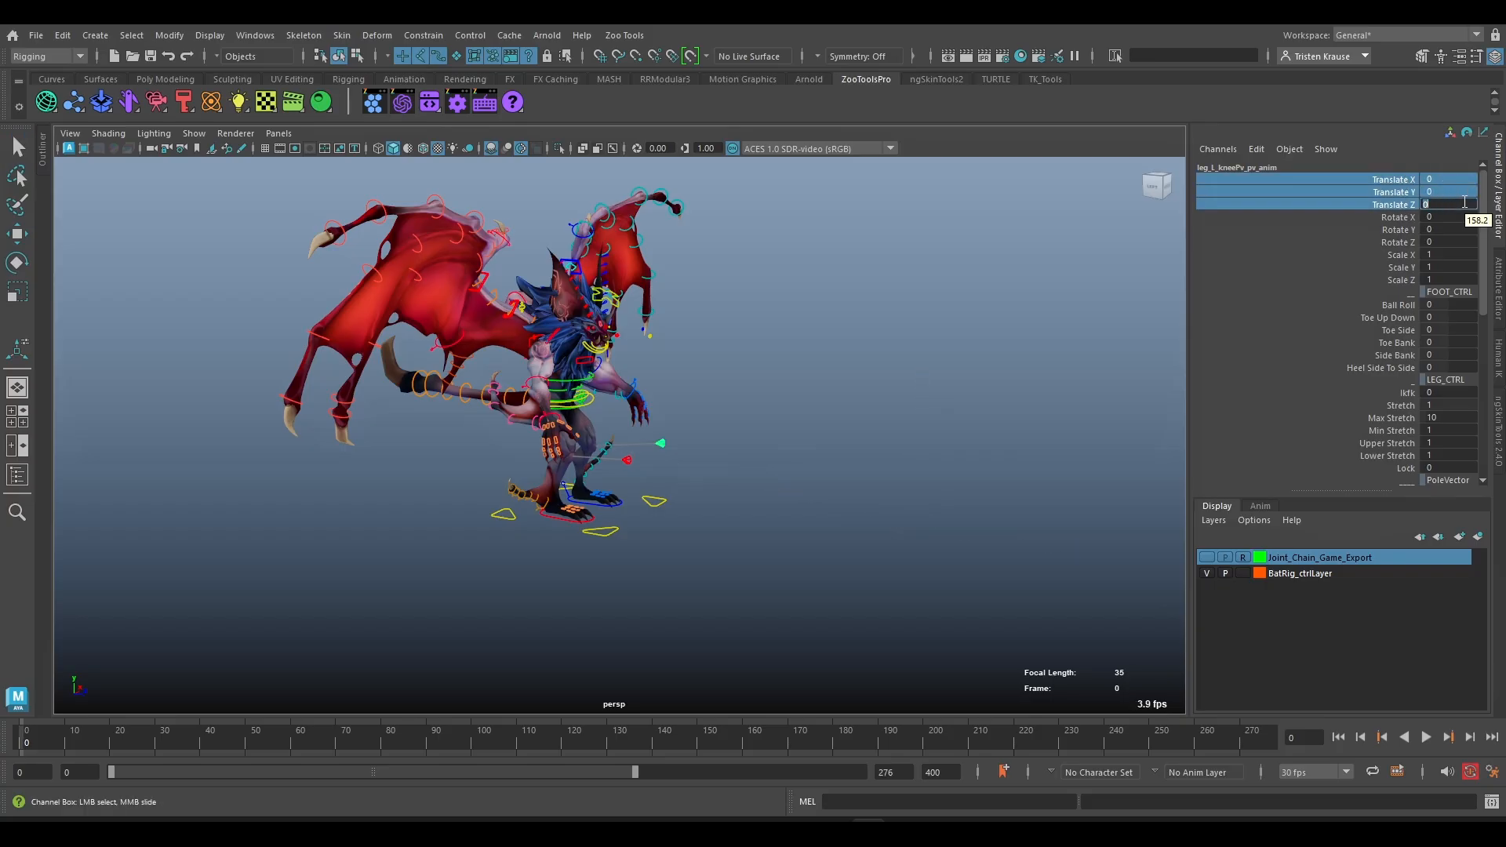
# - Select the COG control around the hips and turn its Cog Gimbal Vis attribute on
pyautogui.scroll(5, 544, 546)
pyautogui.keyDown('alt'); pyautogui.moveTo(780, 497); pyautogui.dragTo(623, 467); pyautogui.keyUp('alt')
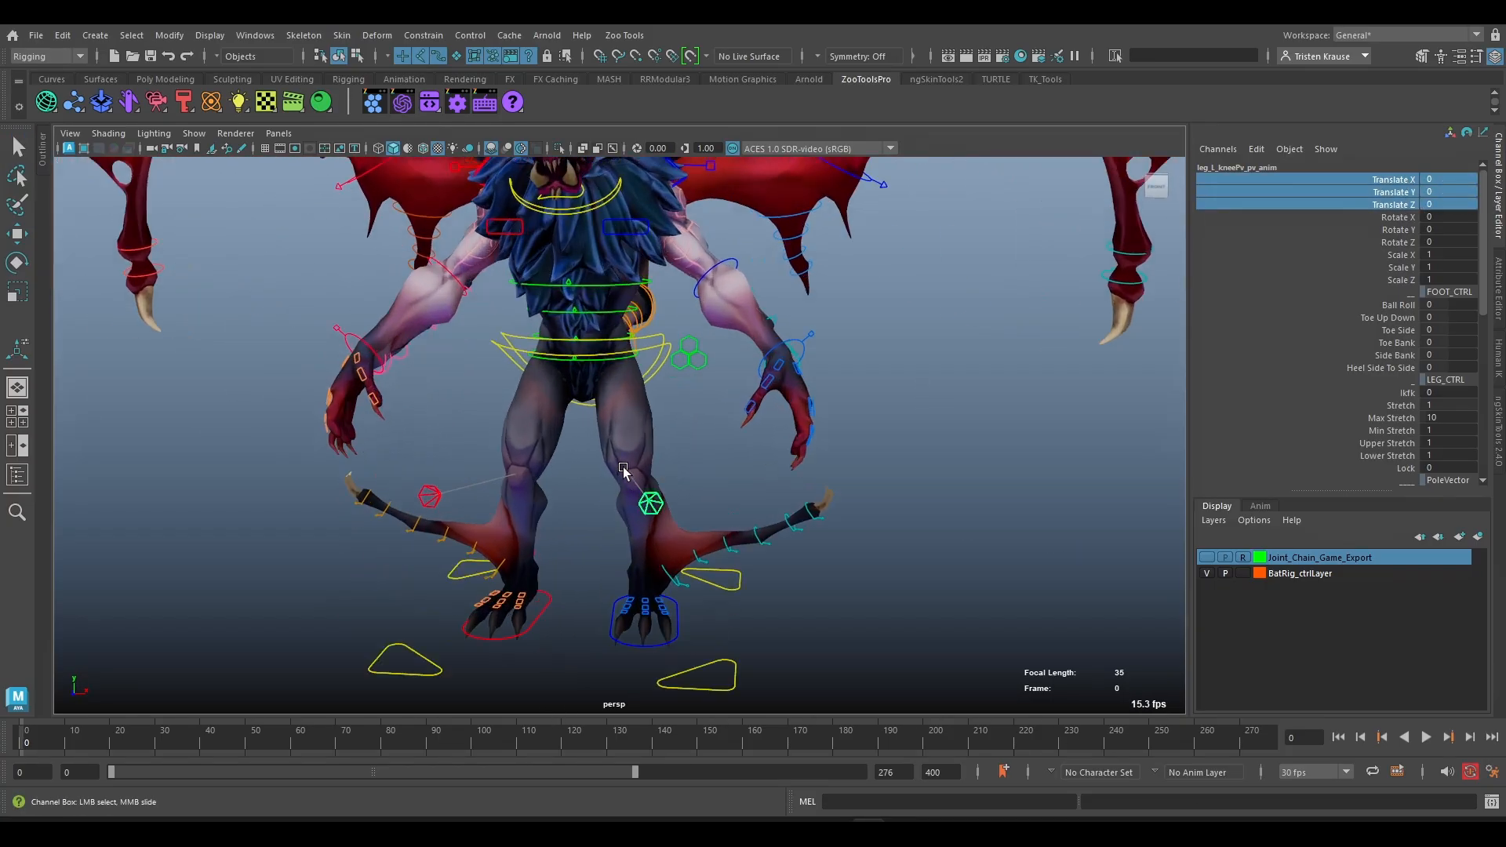
pyautogui.scroll(3, 623, 467)
pyautogui.keyDown('alt'); pyautogui.moveTo(622, 468); pyautogui.dragTo(645, 521, button='middle'); pyautogui.keyUp('alt')
pyautogui.scroll(3, 684, 507)
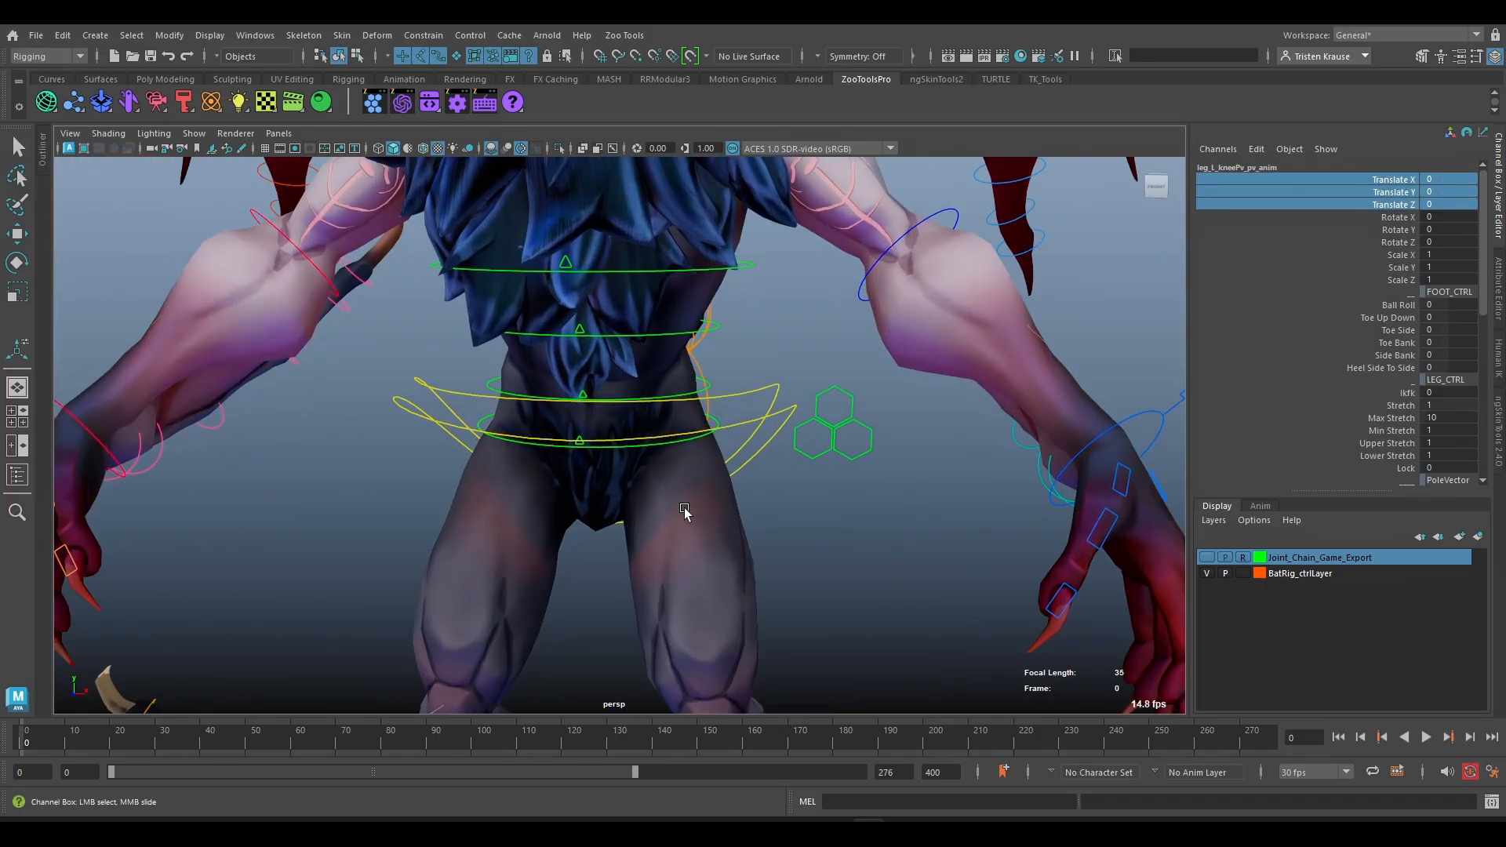
pyautogui.click(767, 382)
pyautogui.keyDown('alt'); pyautogui.moveTo(731, 476); pyautogui.dragTo(743, 471); pyautogui.keyUp('alt')
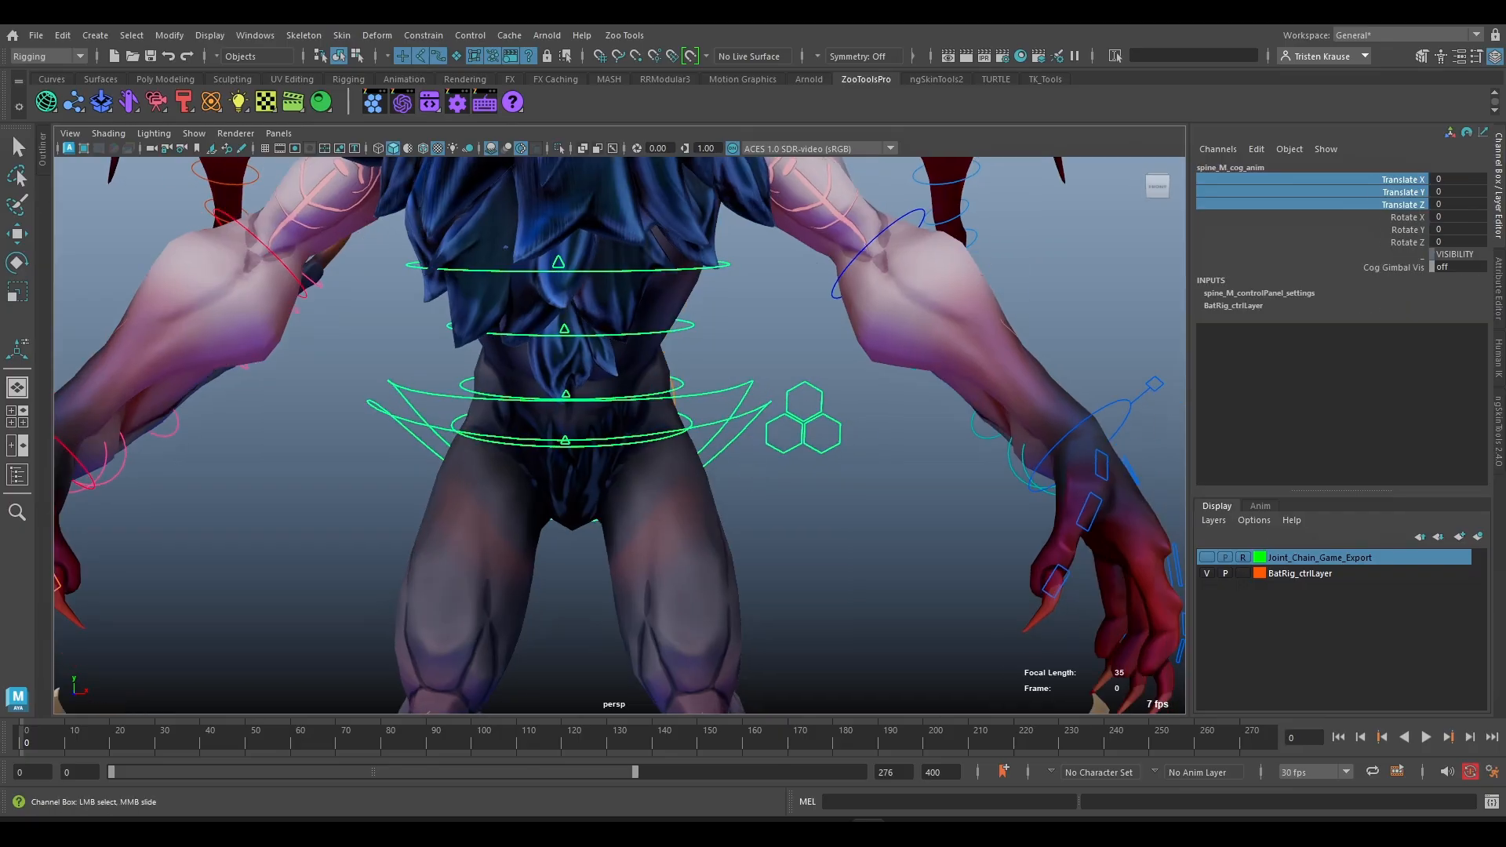
pyautogui.click(1391, 266)
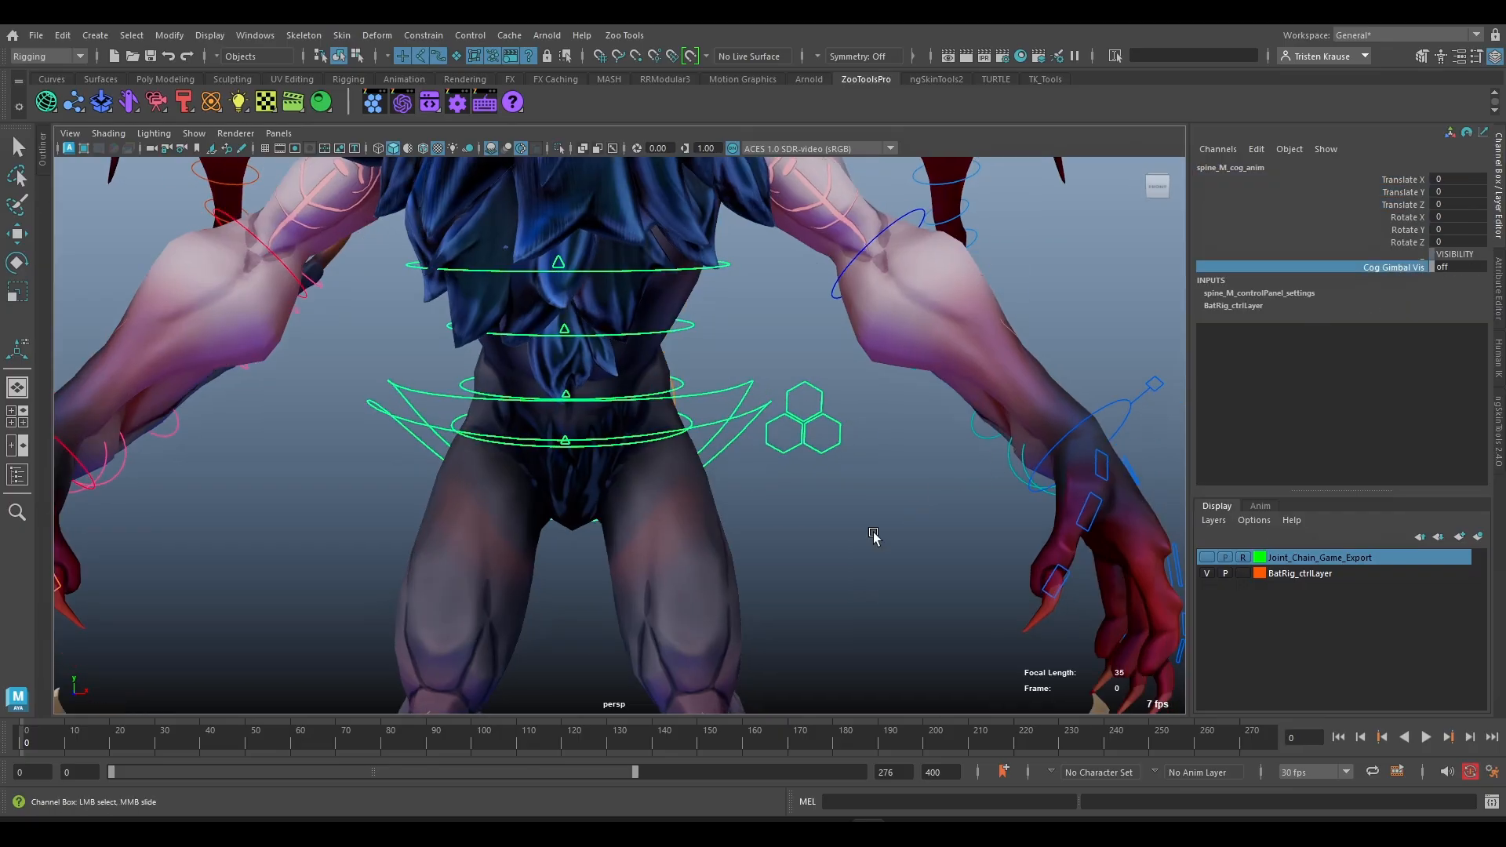
pyautogui.scroll(1, 823, 538)
pyautogui.keyDown('alt'); pyautogui.moveTo(836, 535); pyautogui.dragTo(827, 549); pyautogui.keyUp('alt')
pyautogui.moveTo(827, 549)
pyautogui.keyDown('alt'); pyautogui.mouseDown(button='middle')
pyautogui.moveTo(835, 483)
pyautogui.moveTo(844, 559)
pyautogui.mouseUp(button='middle'); pyautogui.keyUp('alt')
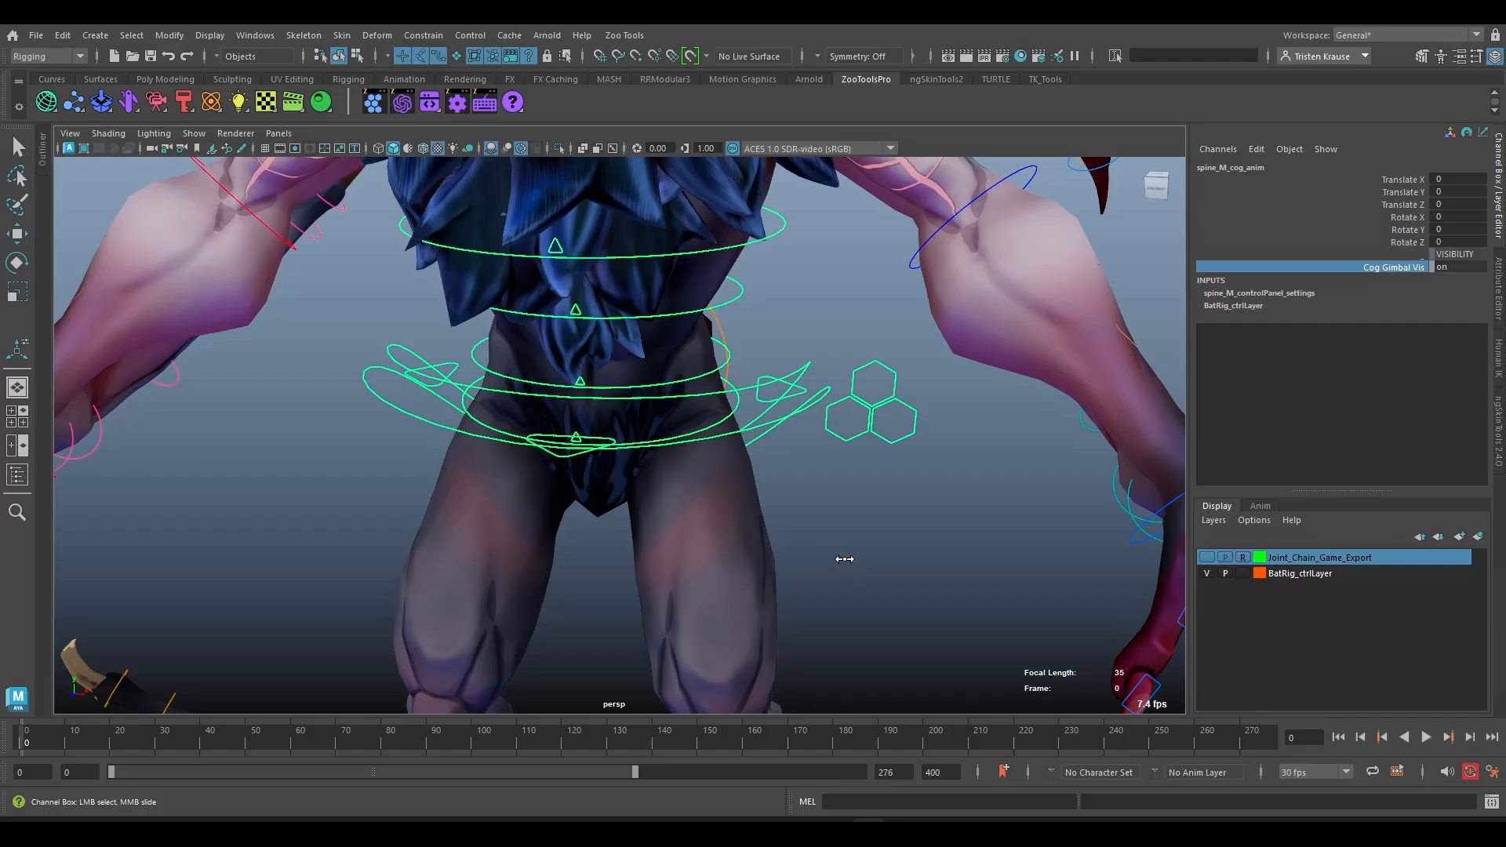
# - Toggle the COG control's Cog Gimbal Vis off and back on
pyautogui.moveTo(781, 506); pyautogui.dragTo(790, 533, button='middle')
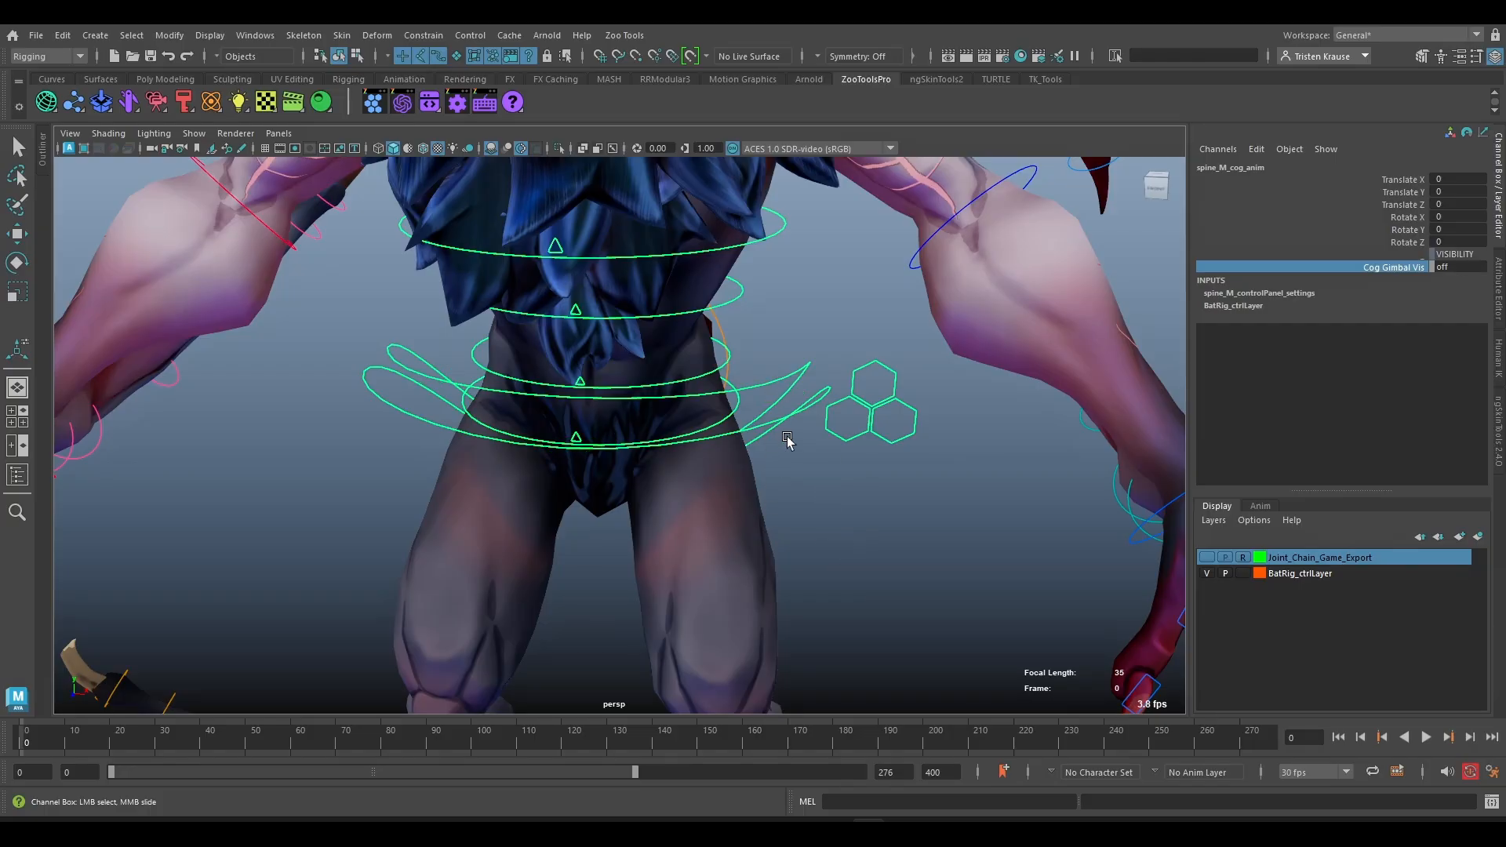
pyautogui.click(1260, 506)
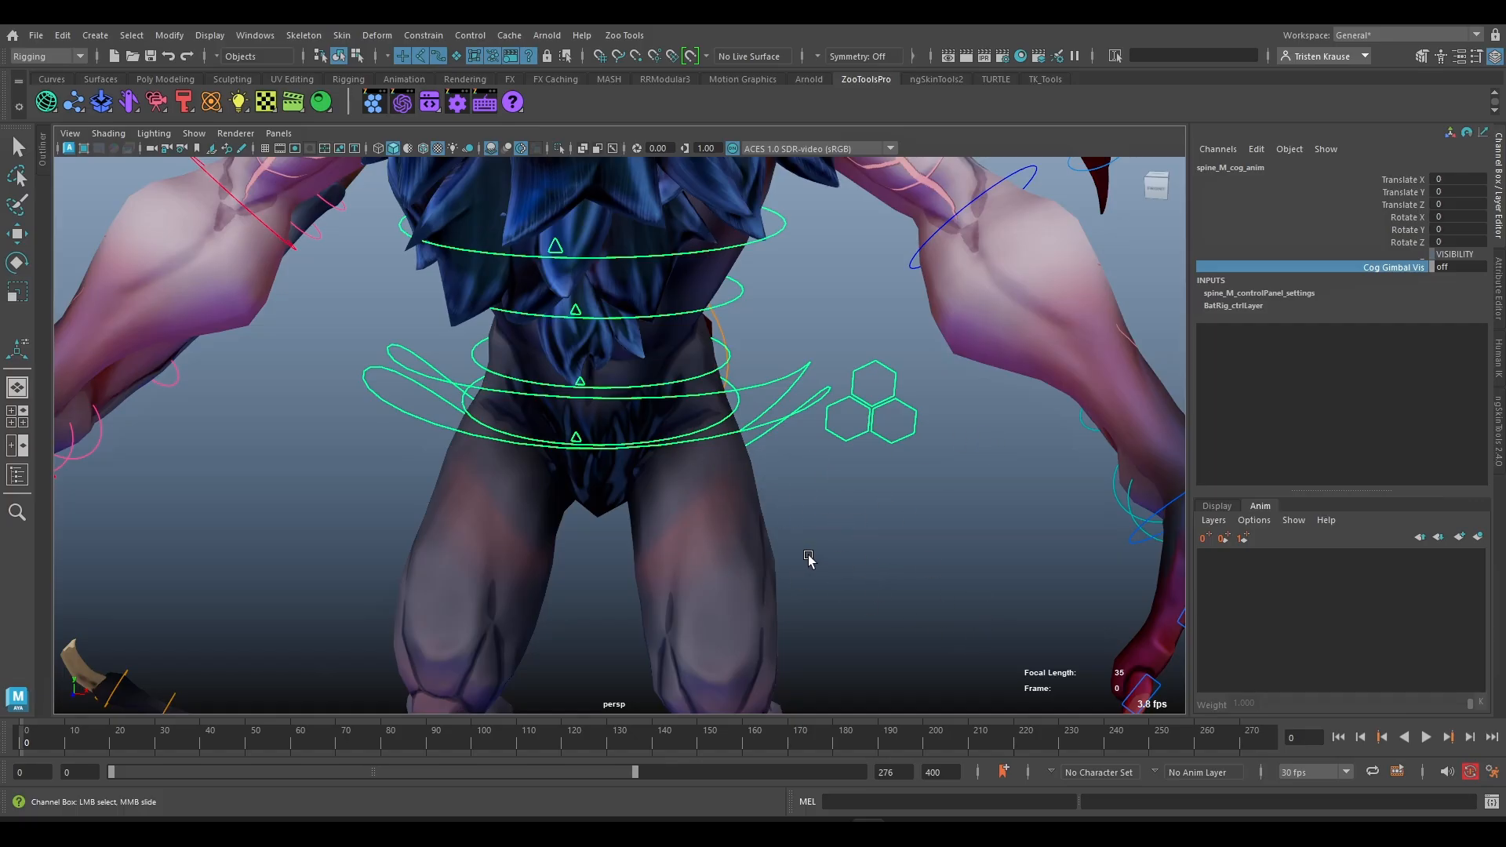
pyautogui.moveTo(806, 481); pyautogui.dragTo(899, 511, button='middle')
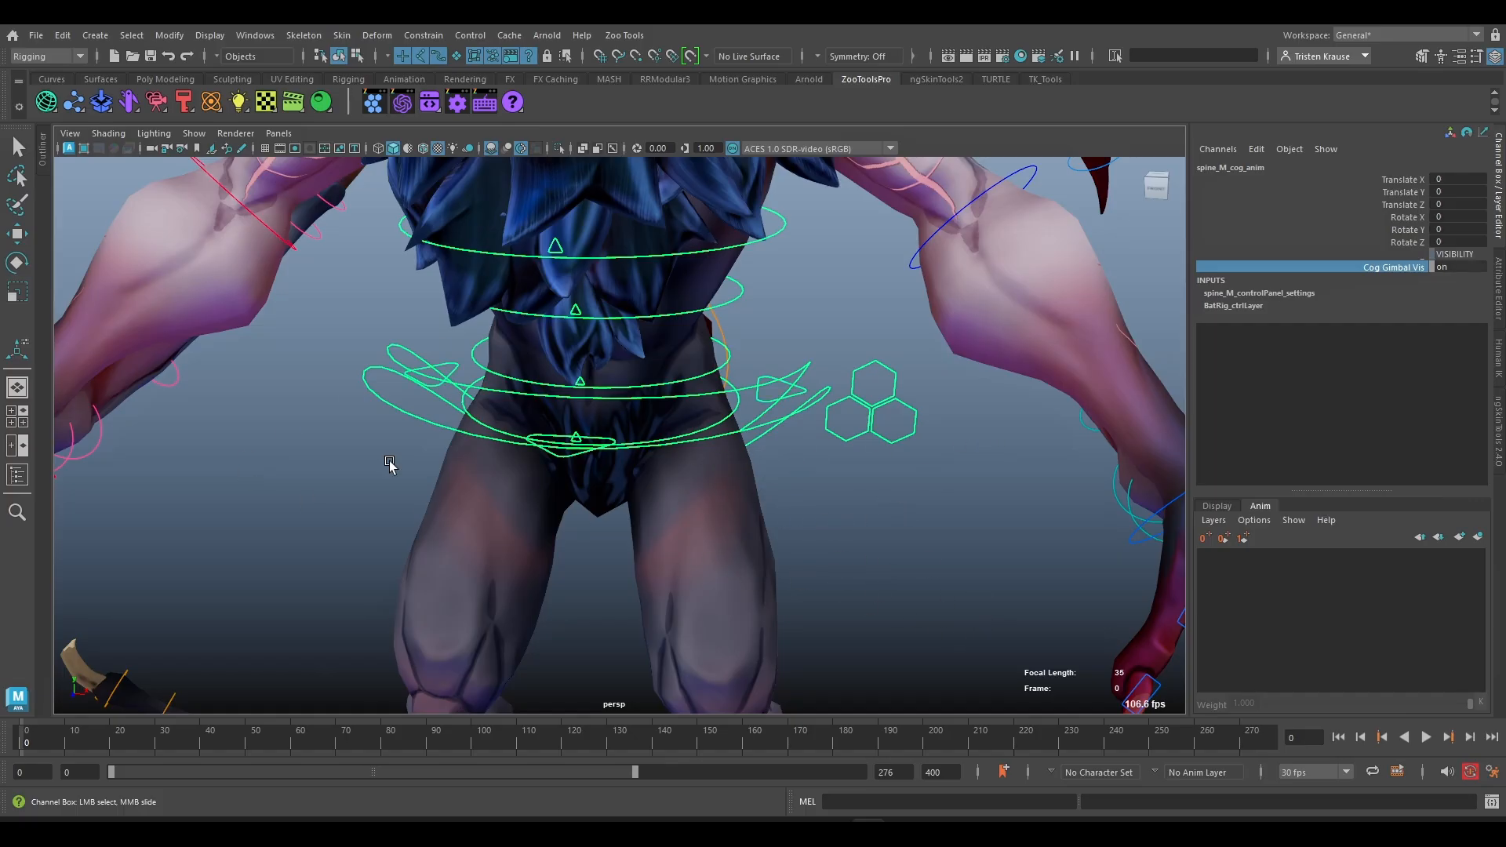
# - Select the COG gimbal control, move it freely as a test, and undo the move
pyautogui.press('q')
pyautogui.click(761, 402)
pyautogui.scroll(-4, 745, 455)
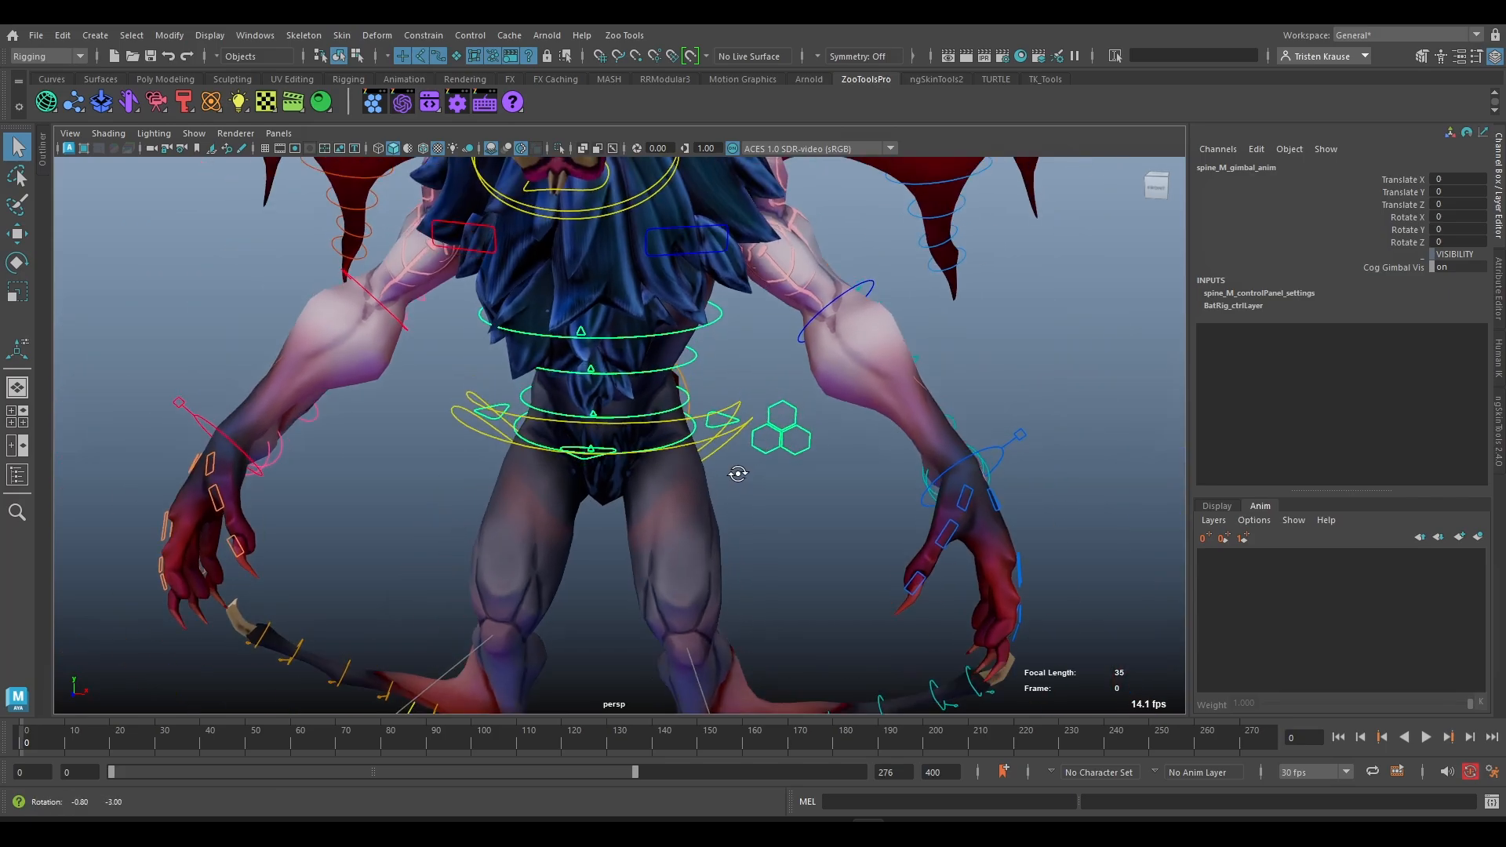
pyautogui.press('w')
pyautogui.moveTo(595, 461); pyautogui.dragTo(678, 474, button='middle')
pyautogui.hotkey('ctrl', 'z')
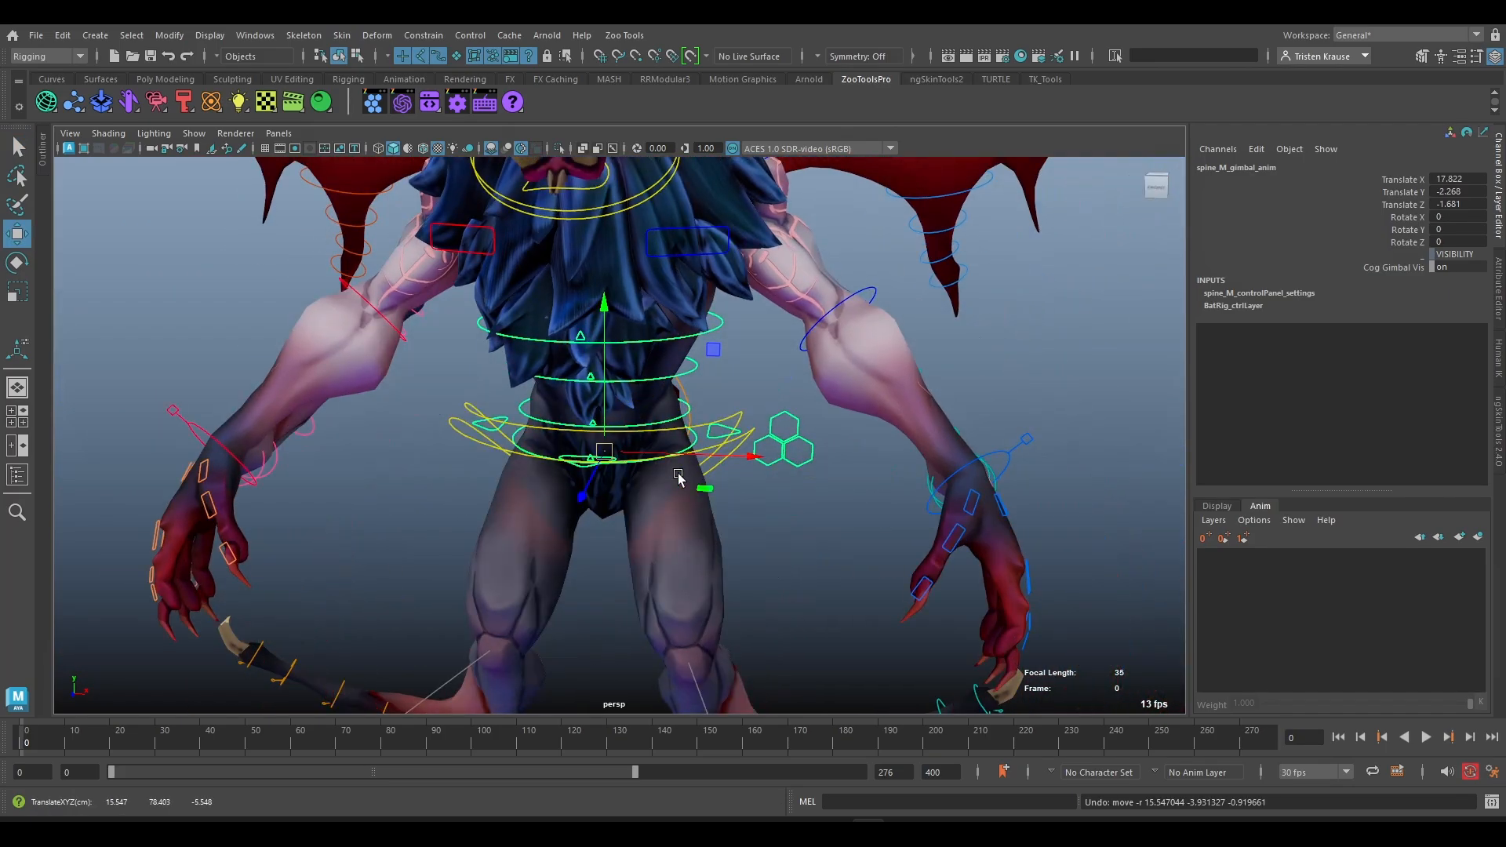
# - Rotate the COG gimbal control freely as a test and undo the rotation
pyautogui.press('e')
pyautogui.moveTo(686, 407); pyautogui.dragTo(647, 476, button='middle')
pyautogui.moveTo(647, 476); pyautogui.dragTo(669, 474)
pyautogui.hotkey('ctrl', 'z')
# - Select the parent COG control of the gimbal and set its Cog Gimbal Vis to off
pyautogui.scroll(5, 894, 573)
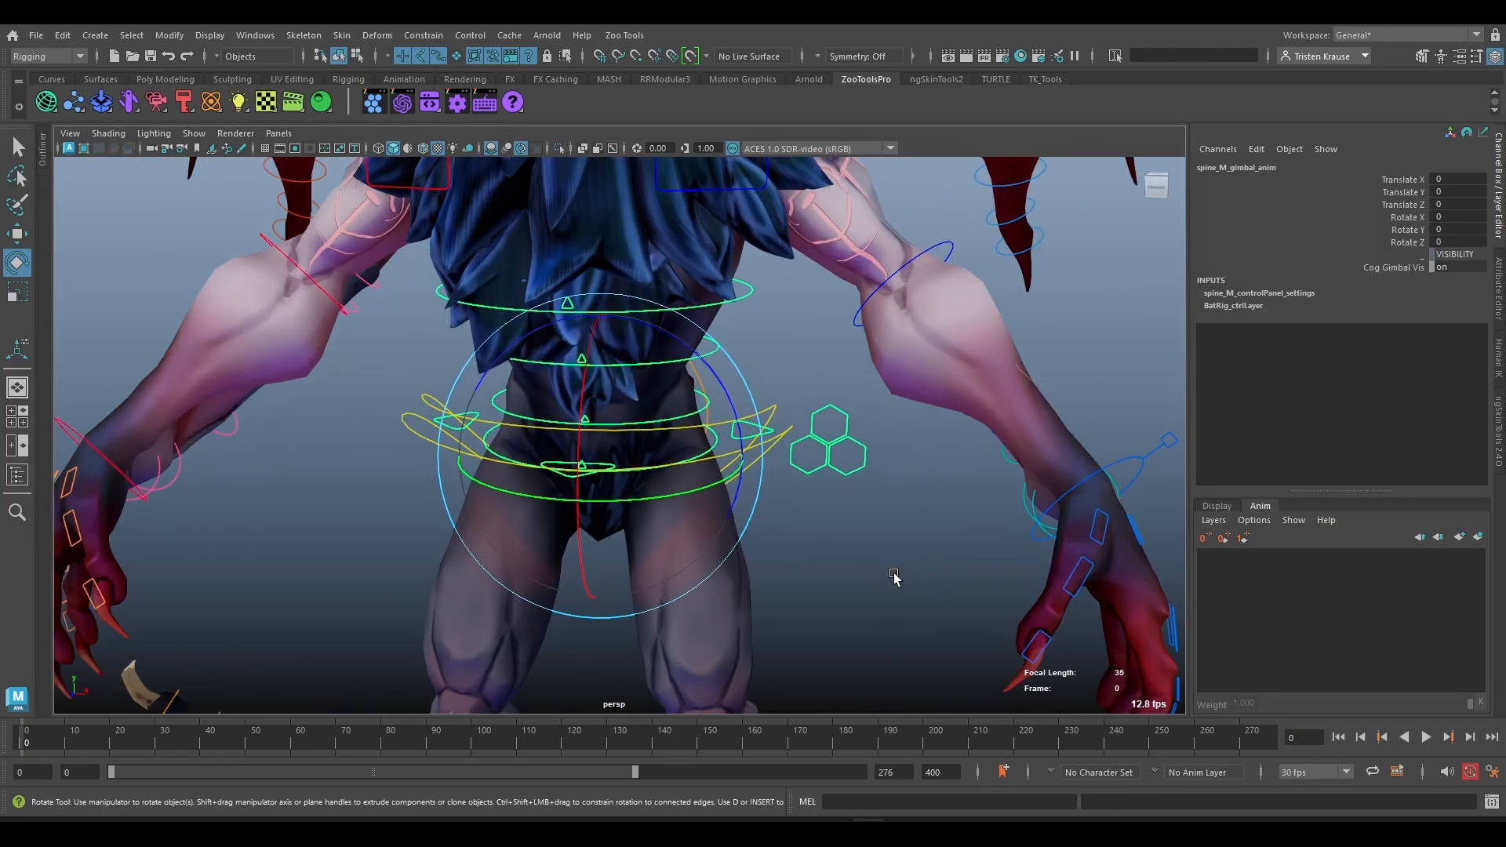
pyautogui.press('Up')
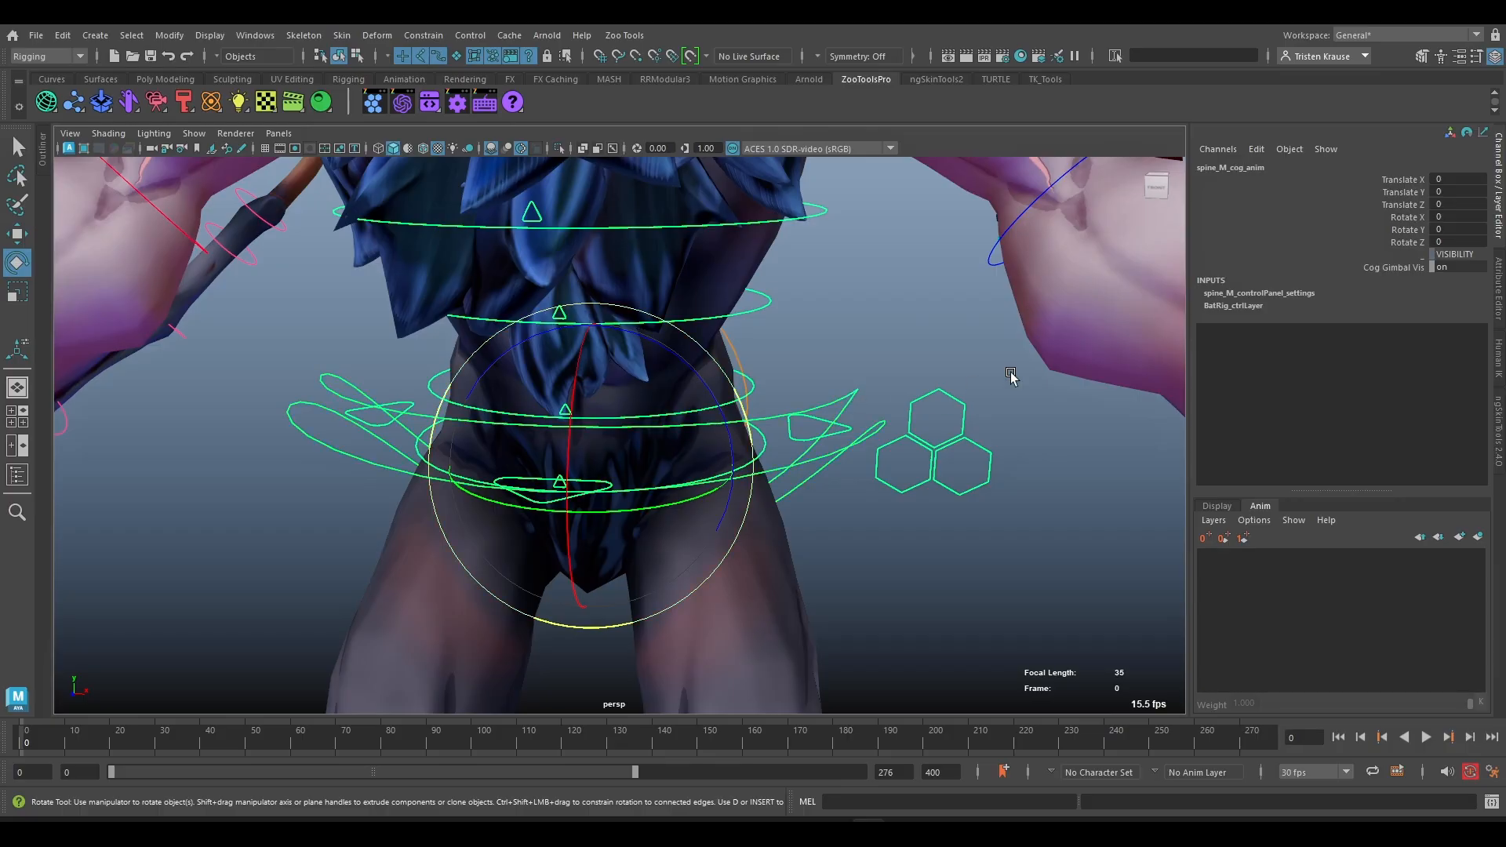
pyautogui.click(1400, 268)
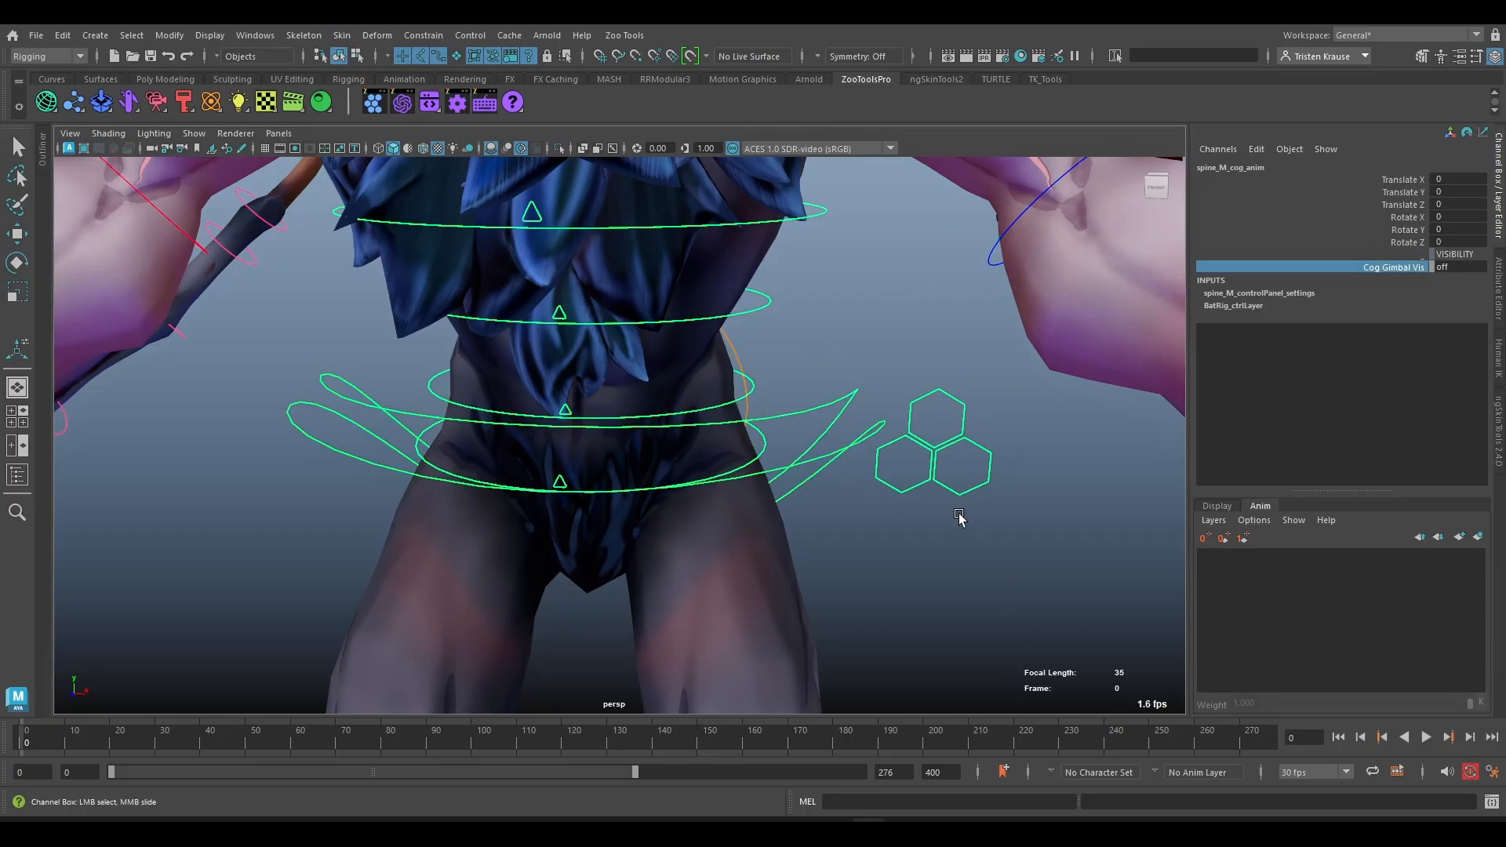
# - Select the hexagon-shaped hips control, test its rotation in several directions, and undo the rotations
pyautogui.scroll(-2, 954, 521)
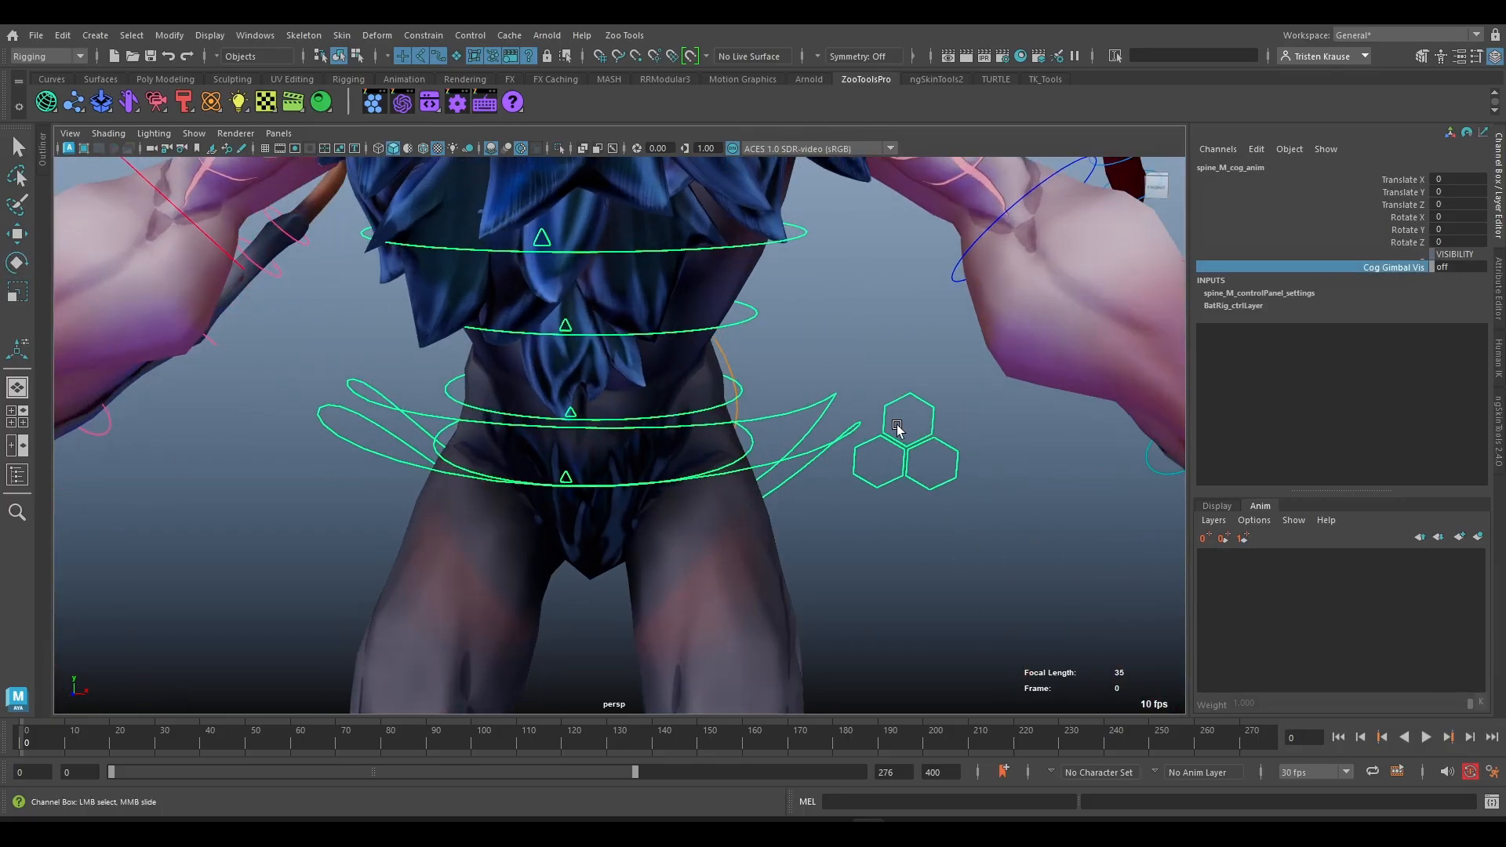
pyautogui.click(904, 449)
pyautogui.press('e')
pyautogui.scroll(-3, 975, 557)
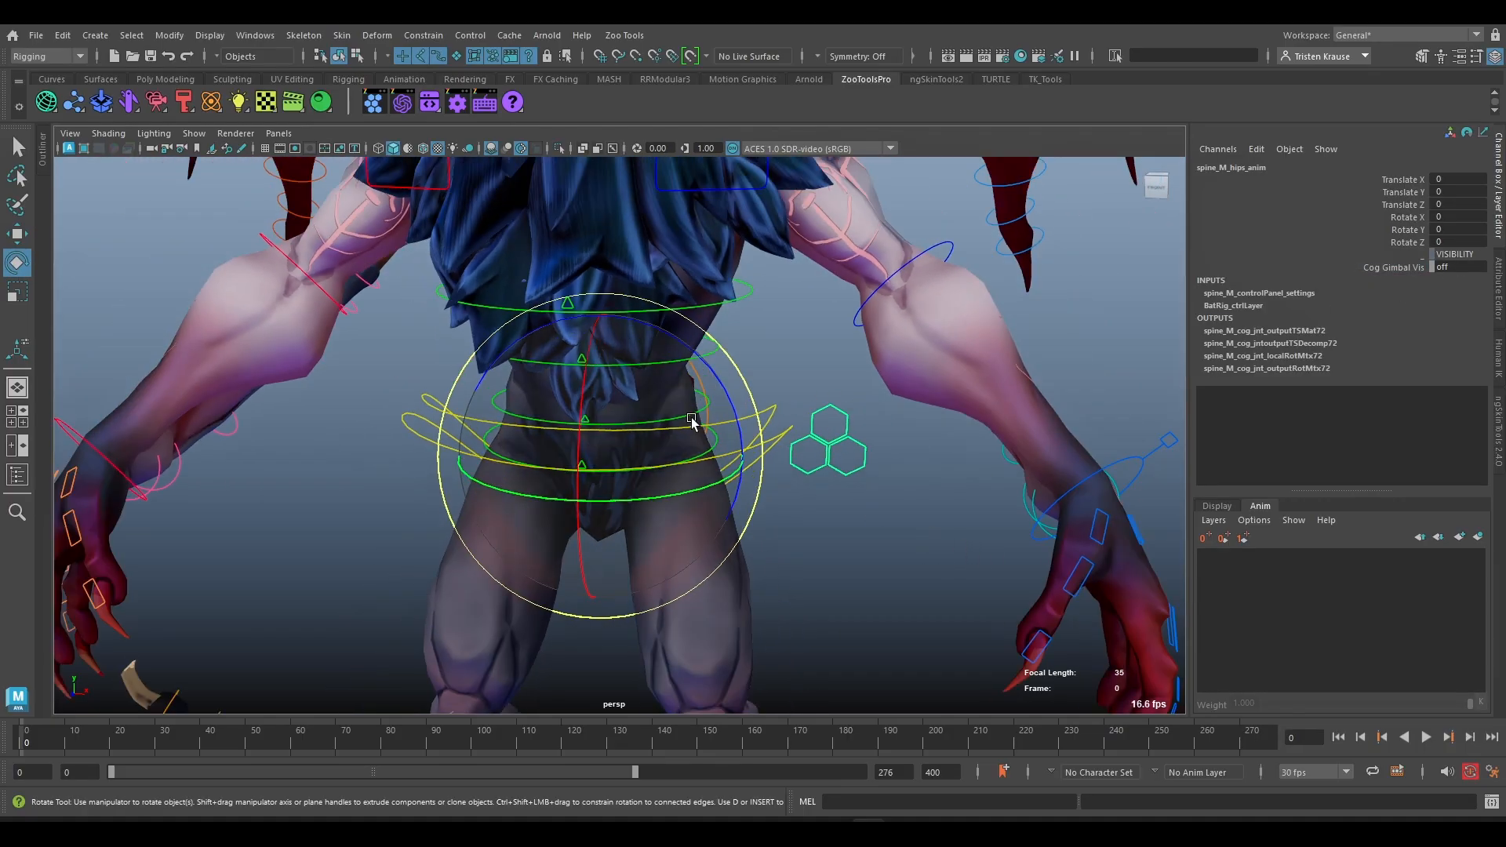
pyautogui.scroll(-4, 666, 430)
pyautogui.keyDown('alt'); pyautogui.moveTo(669, 481); pyautogui.dragTo(743, 398, button='middle'); pyautogui.keyUp('alt')
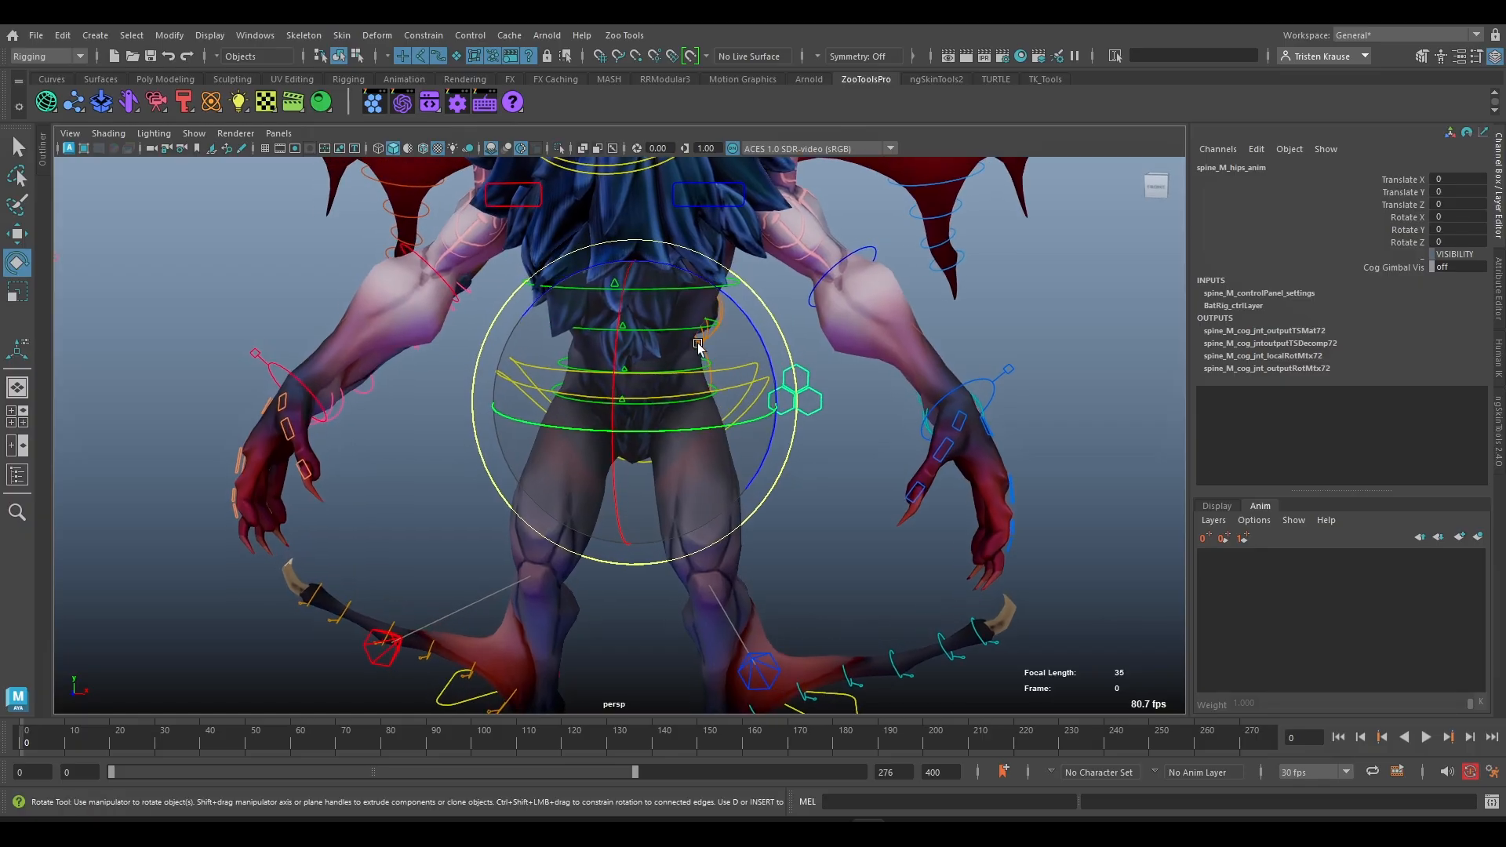
pyautogui.moveTo(698, 337); pyautogui.dragTo(661, 322)
pyautogui.hotkey('ctrl', 'z')
pyautogui.hotkey('ctrl', 'z')
pyautogui.hotkey('ctrl', 'z')
pyautogui.hotkey('ctrl', 'z')
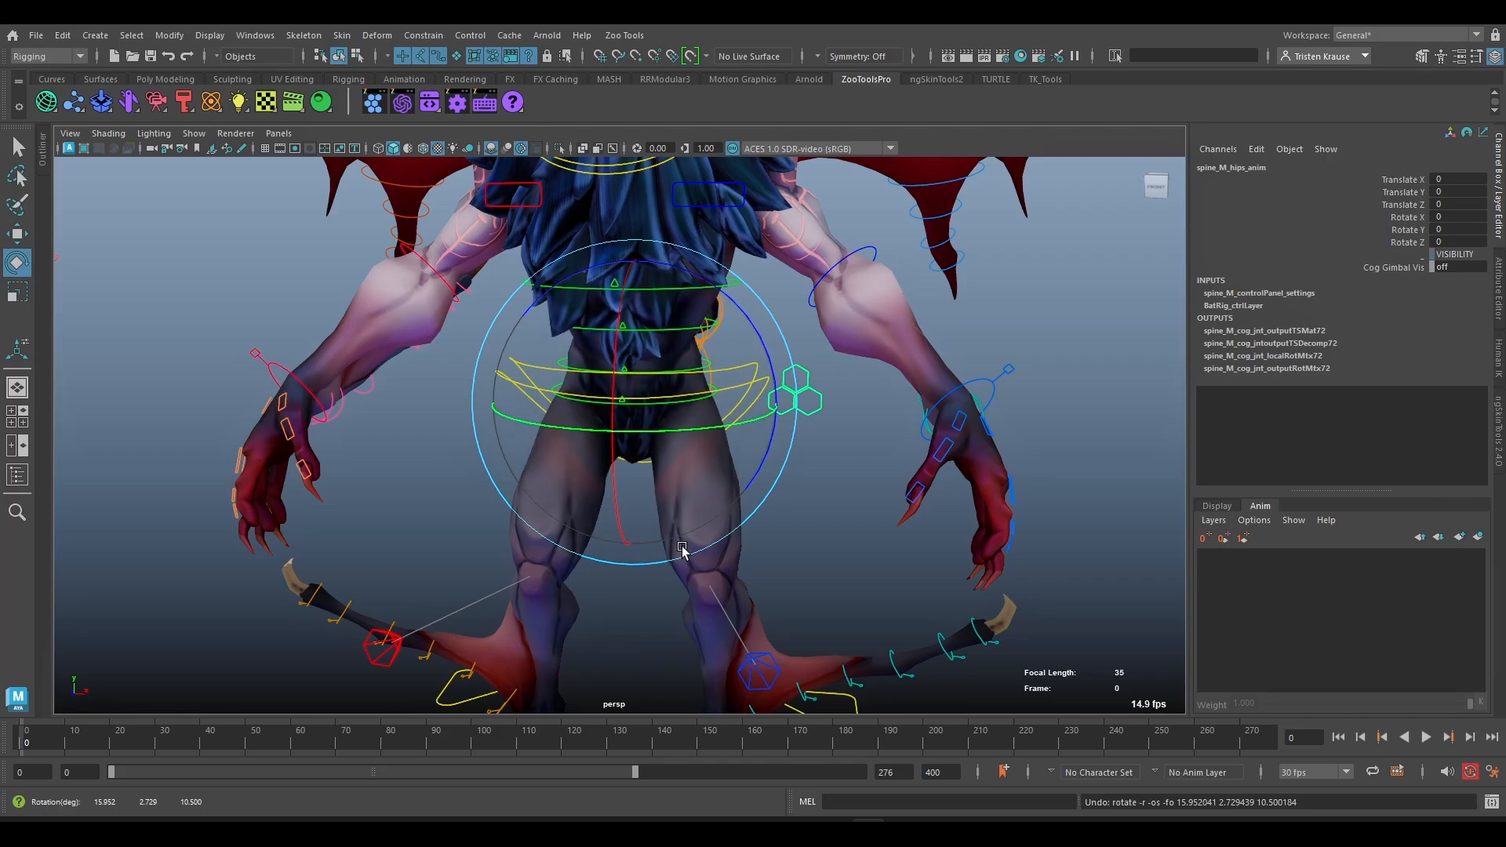
# - Select the four green spine controls together, from the hips up to the chest, with the Rotate tool active
pyautogui.scroll(10, 683, 549)
pyautogui.click(873, 424)
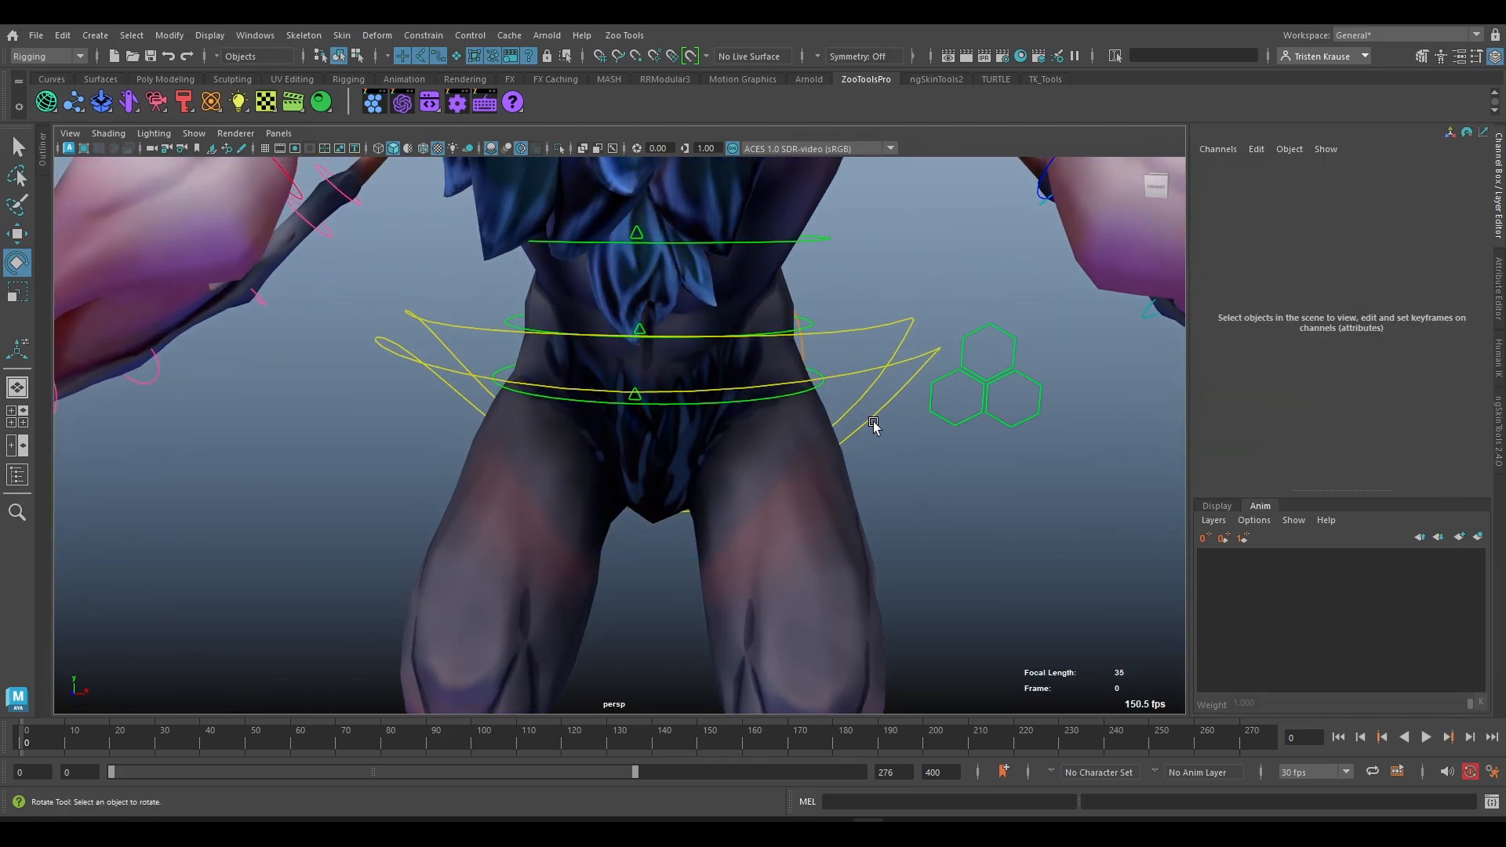
pyautogui.press('q')
pyautogui.click(822, 385)
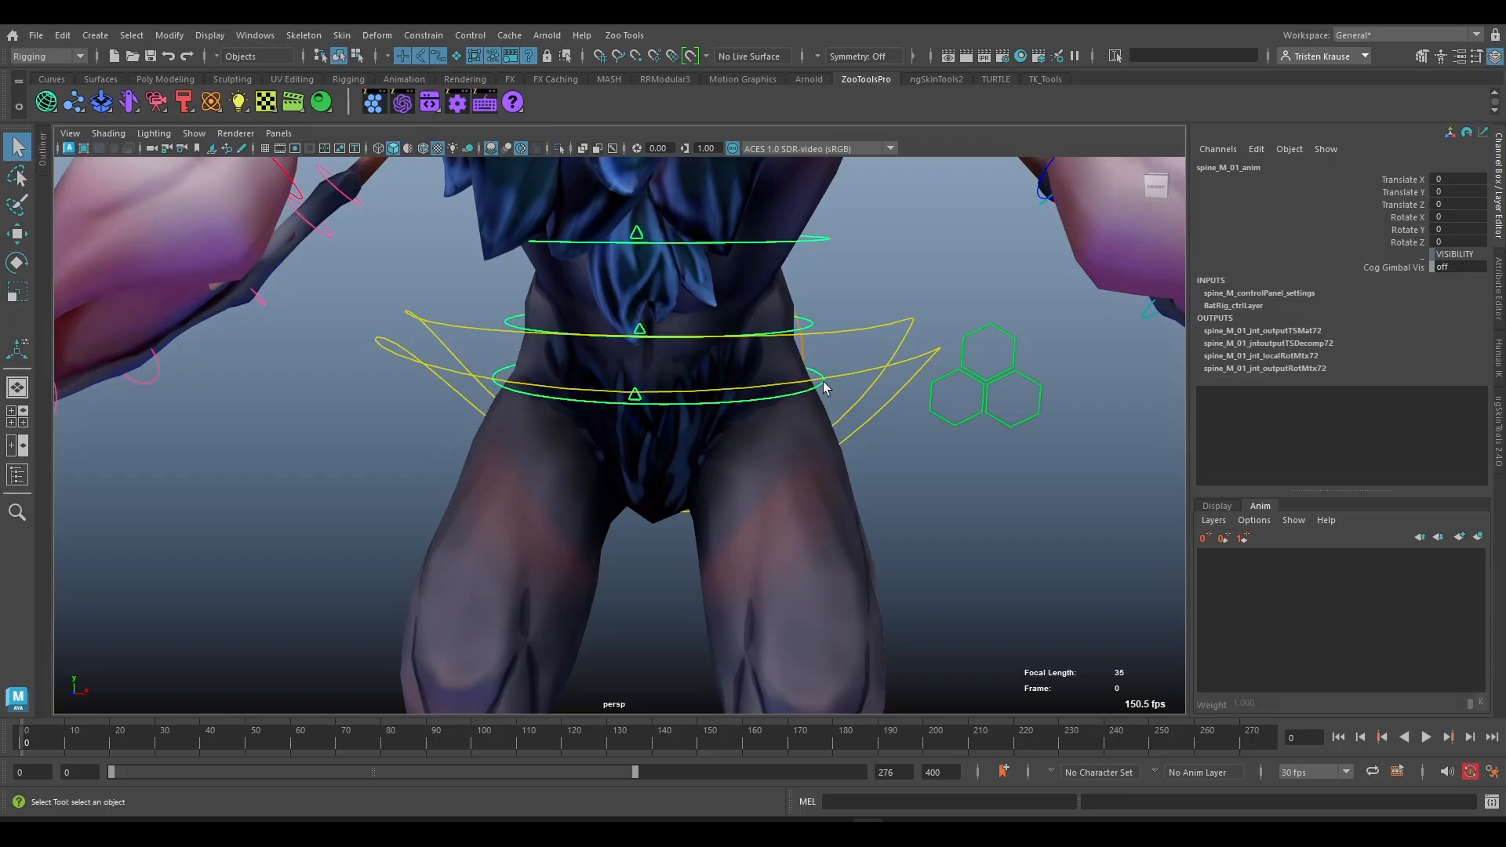
pyautogui.keyDown('shift'); pyautogui.click(807, 316); pyautogui.keyUp('shift')
pyautogui.keyDown('alt'); pyautogui.moveTo(821, 305); pyautogui.dragTo(841, 285); pyautogui.keyUp('alt')
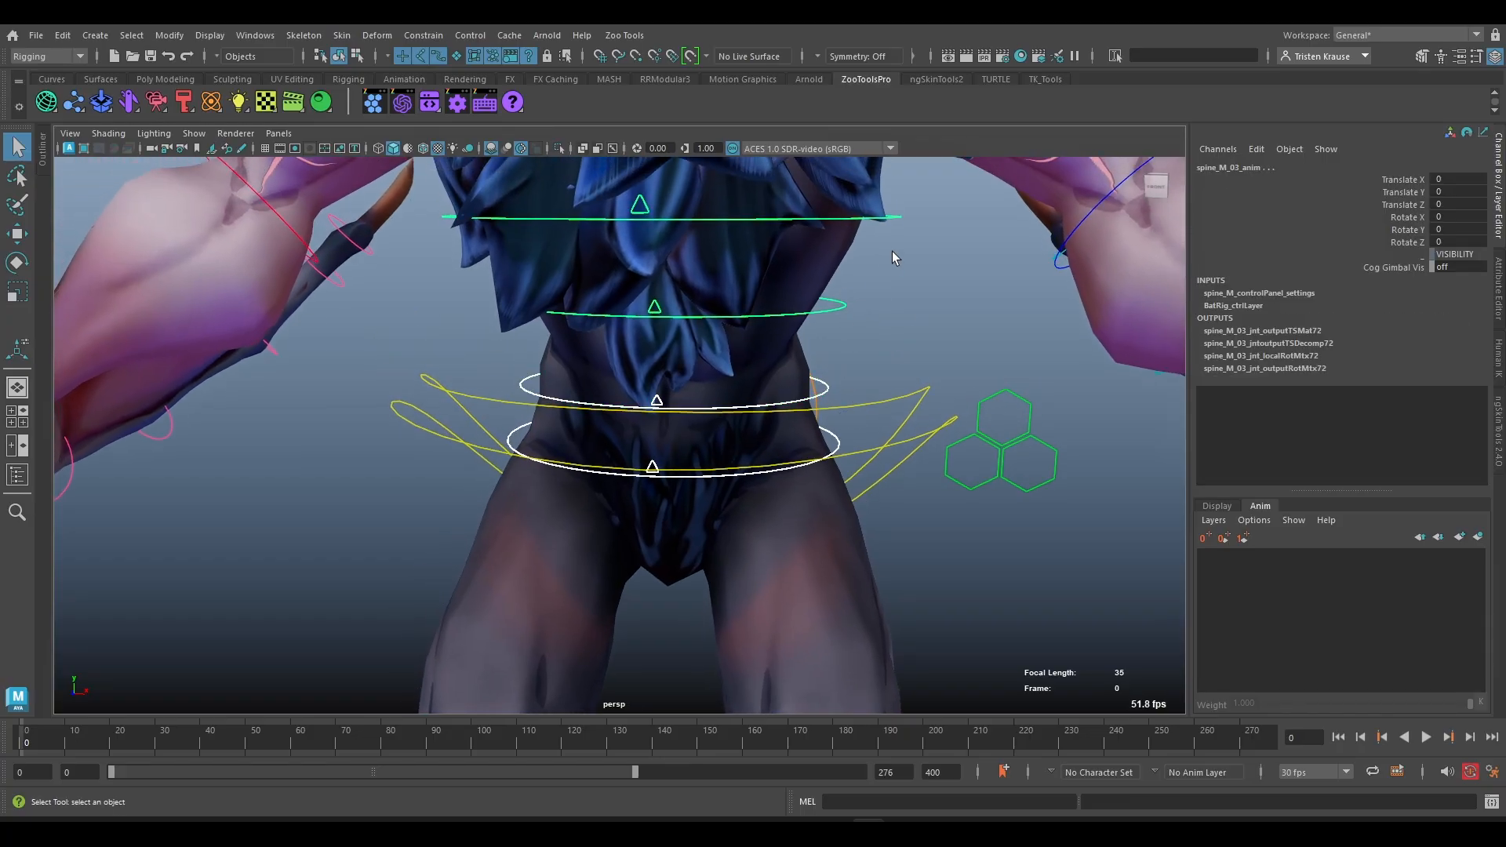
pyautogui.keyDown('shift'); pyautogui.click(900, 217); pyautogui.keyUp('shift')
pyautogui.keyDown('alt'); pyautogui.moveTo(887, 293); pyautogui.dragTo(800, 344, button='right'); pyautogui.keyUp('alt')
pyautogui.press('e')
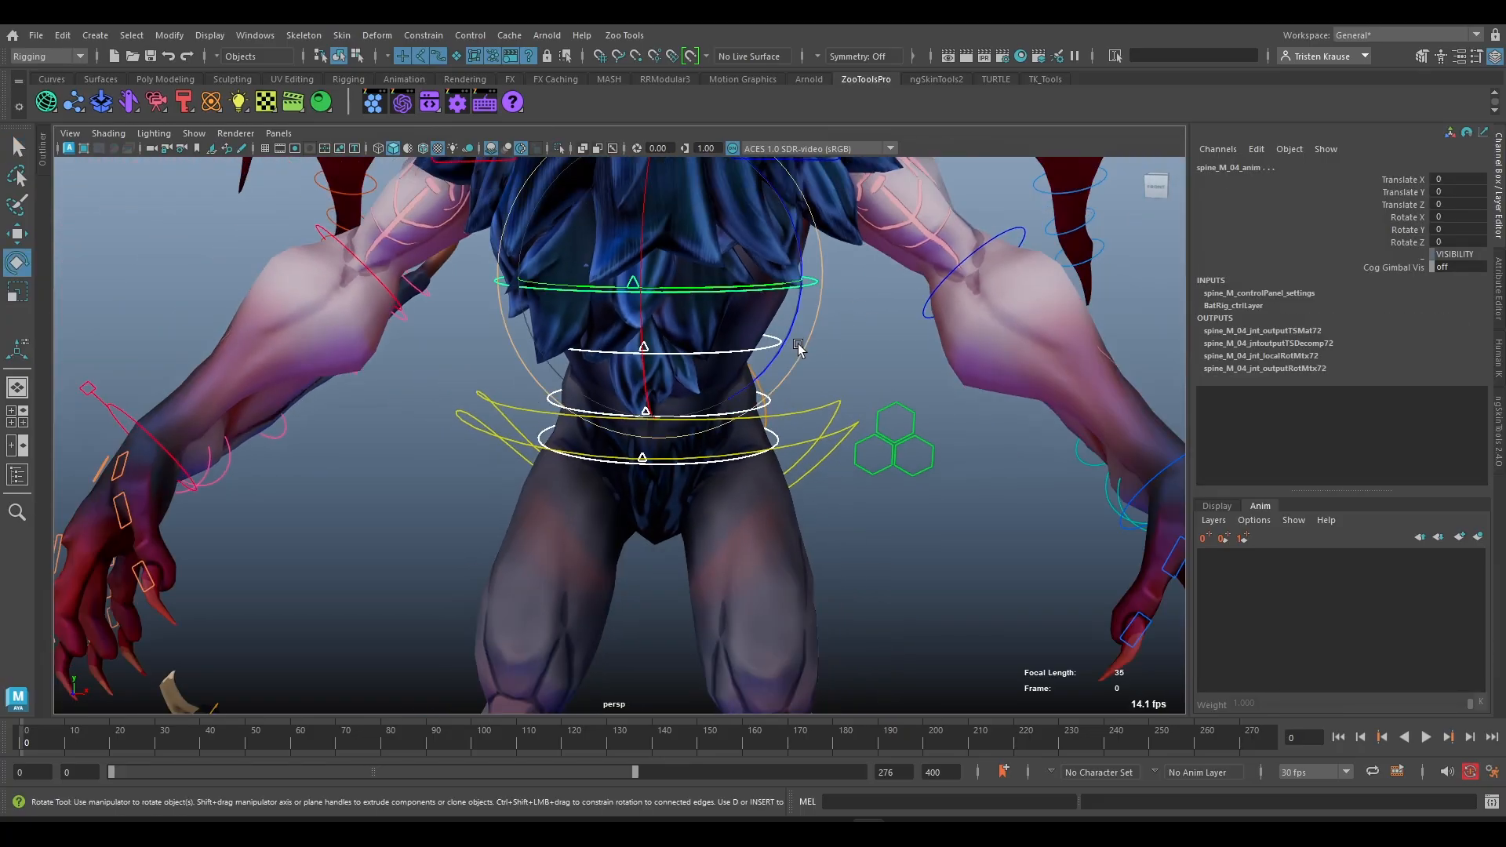
# - Rotate the selected spine controls together as a test, undo the rotation, and clear the selection
pyautogui.moveTo(732, 231); pyautogui.dragTo(688, 232)
pyautogui.hotkey('ctrl', 'z')
pyautogui.keyDown('alt'); pyautogui.moveTo(687, 232); pyautogui.dragTo(643, 283, button='right'); pyautogui.keyUp('alt')
pyautogui.keyDown('alt'); pyautogui.moveTo(643, 282); pyautogui.dragTo(617, 535); pyautogui.keyUp('alt')
pyautogui.keyDown('alt'); pyautogui.moveTo(617, 536); pyautogui.dragTo(776, 448, button='right'); pyautogui.keyUp('alt')
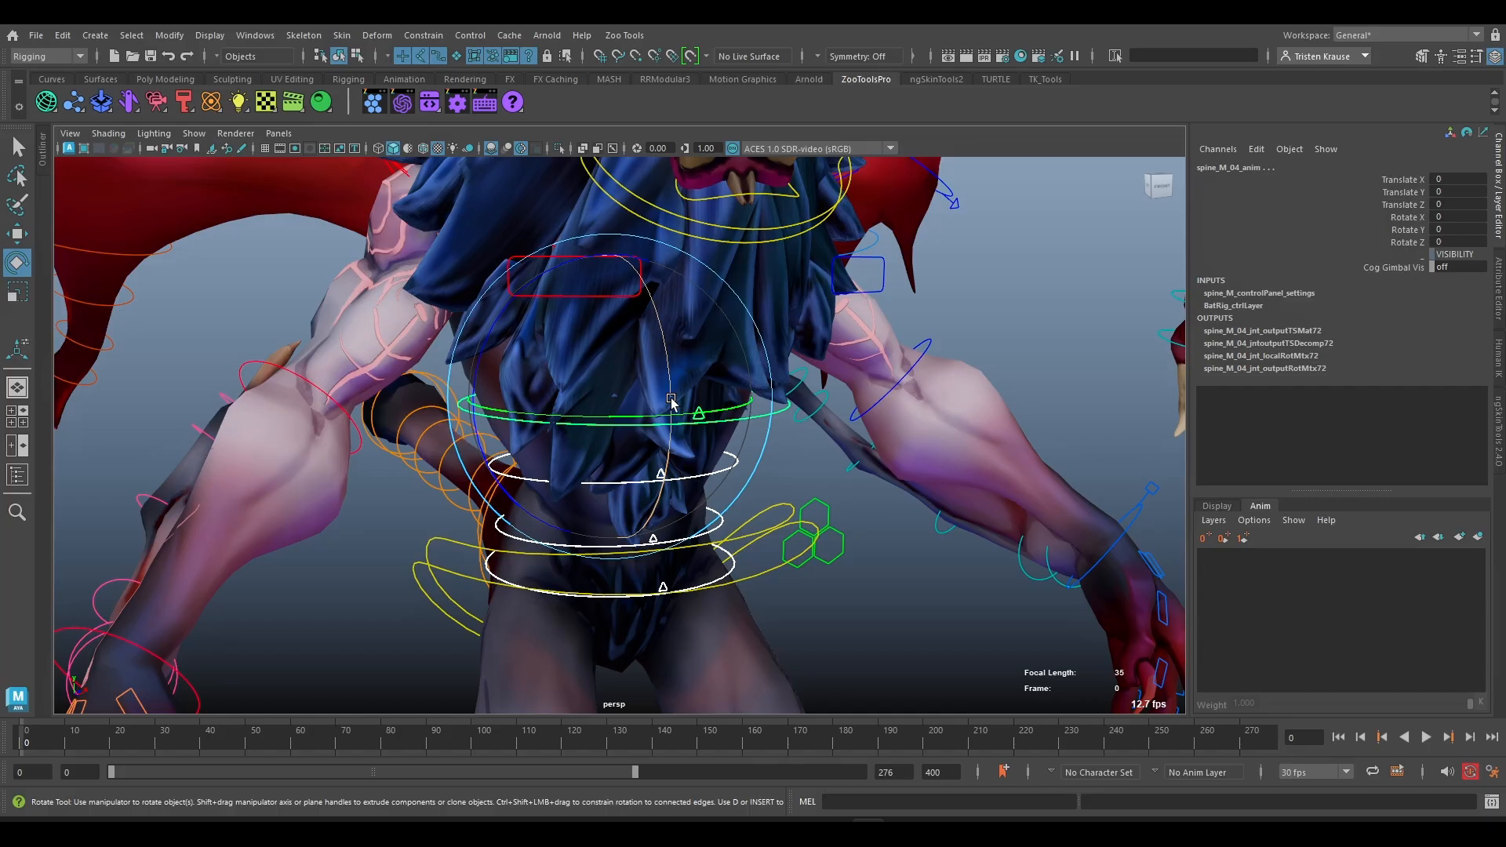
pyautogui.click(813, 468)
# - Select the curved neck control below the creature's jaw
pyautogui.keyDown('alt'); pyautogui.moveTo(812, 468); pyautogui.dragTo(793, 477, button='right'); pyautogui.keyUp('alt')
pyautogui.keyDown('alt'); pyautogui.moveTo(792, 509); pyautogui.dragTo(729, 444); pyautogui.keyUp('alt')
pyautogui.keyDown('alt'); pyautogui.moveTo(768, 388); pyautogui.dragTo(722, 427, button='middle'); pyautogui.keyUp('alt')
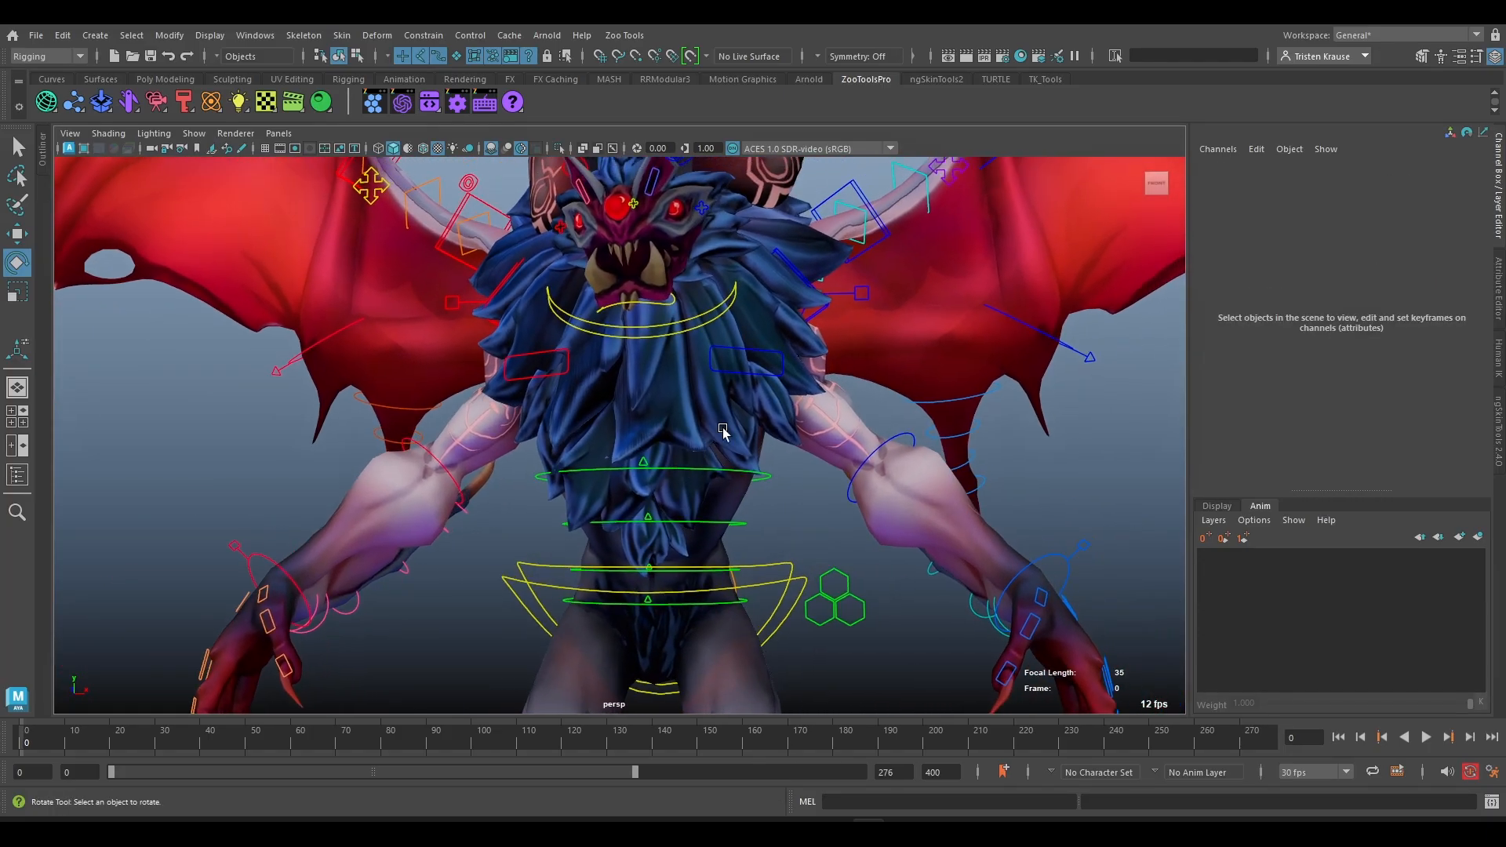
pyautogui.keyDown('alt'); pyautogui.moveTo(722, 427); pyautogui.dragTo(651, 366); pyautogui.keyUp('alt')
pyautogui.click(600, 397)
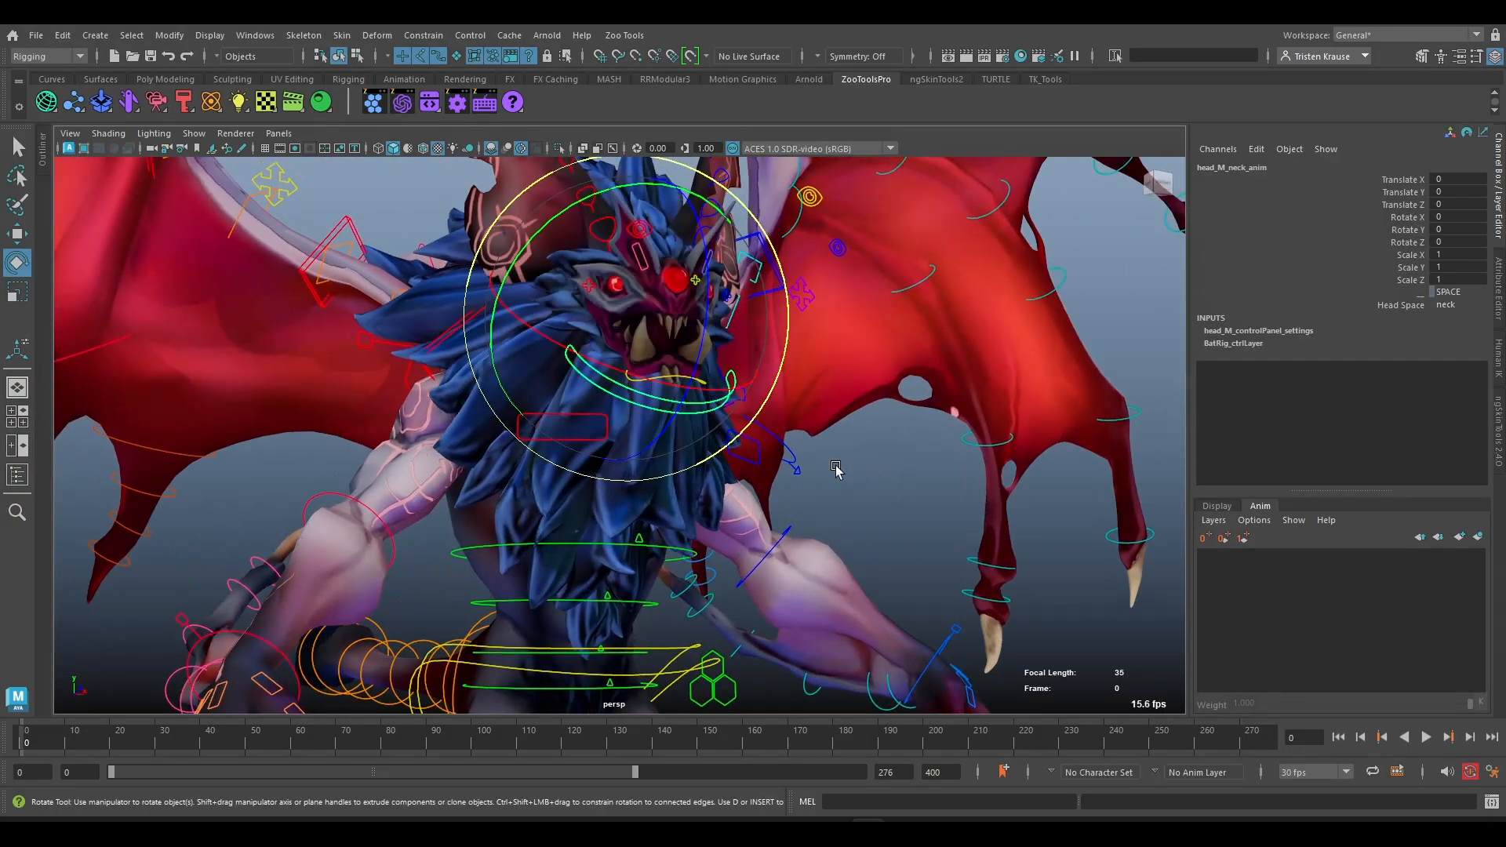
pyautogui.click(831, 474)
pyautogui.press('q')
pyautogui.click(730, 412)
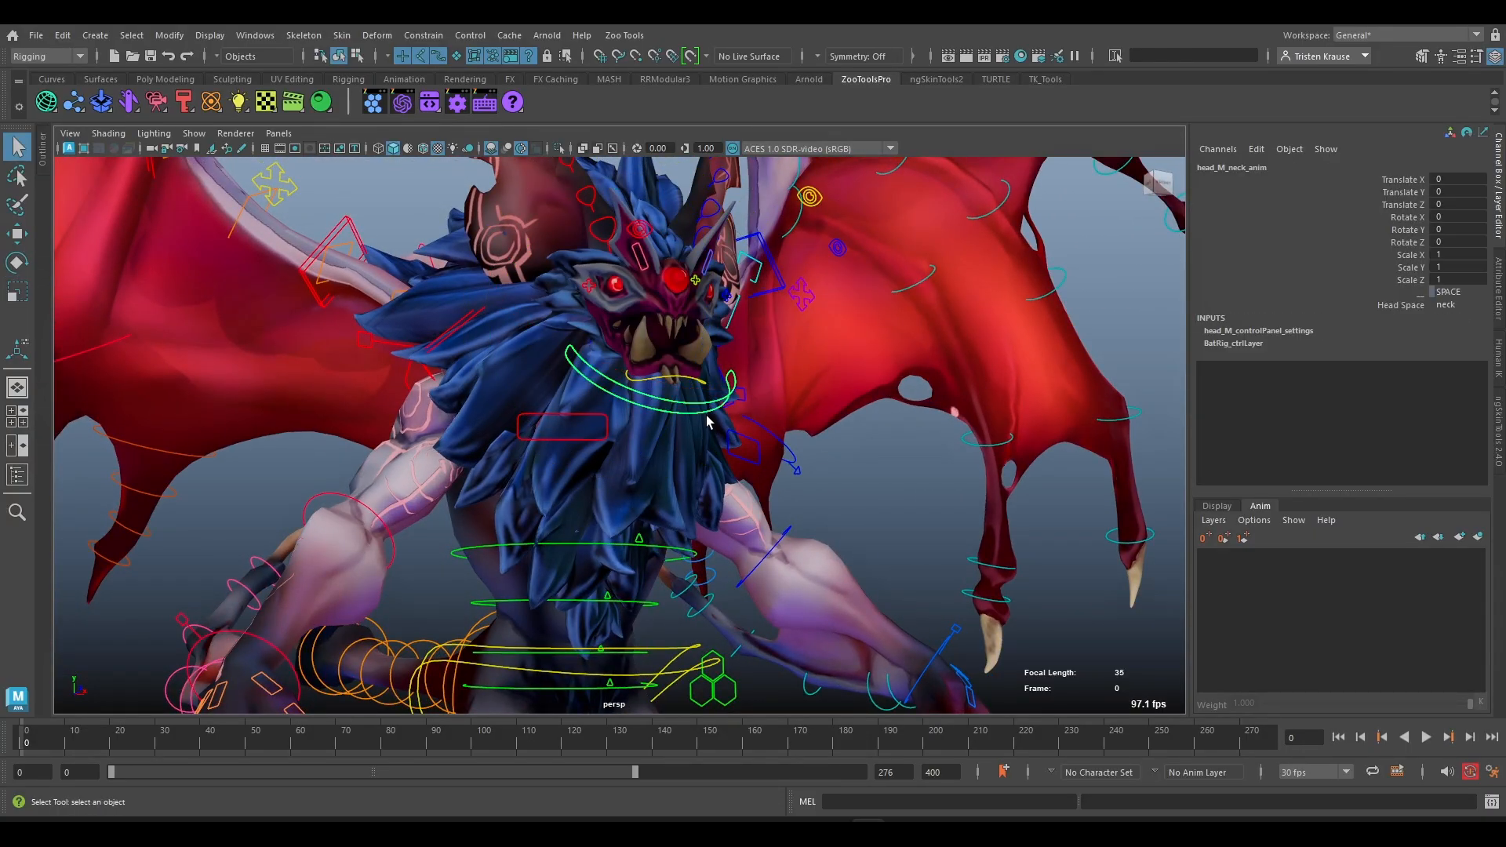
pyautogui.keyDown('alt'); pyautogui.moveTo(730, 412); pyautogui.dragTo(694, 439); pyautogui.keyUp('alt')
pyautogui.scroll(2, 698, 439)
pyautogui.keyDown('alt'); pyautogui.moveTo(689, 411); pyautogui.dragTo(705, 530, button='middle'); pyautogui.keyUp('alt')
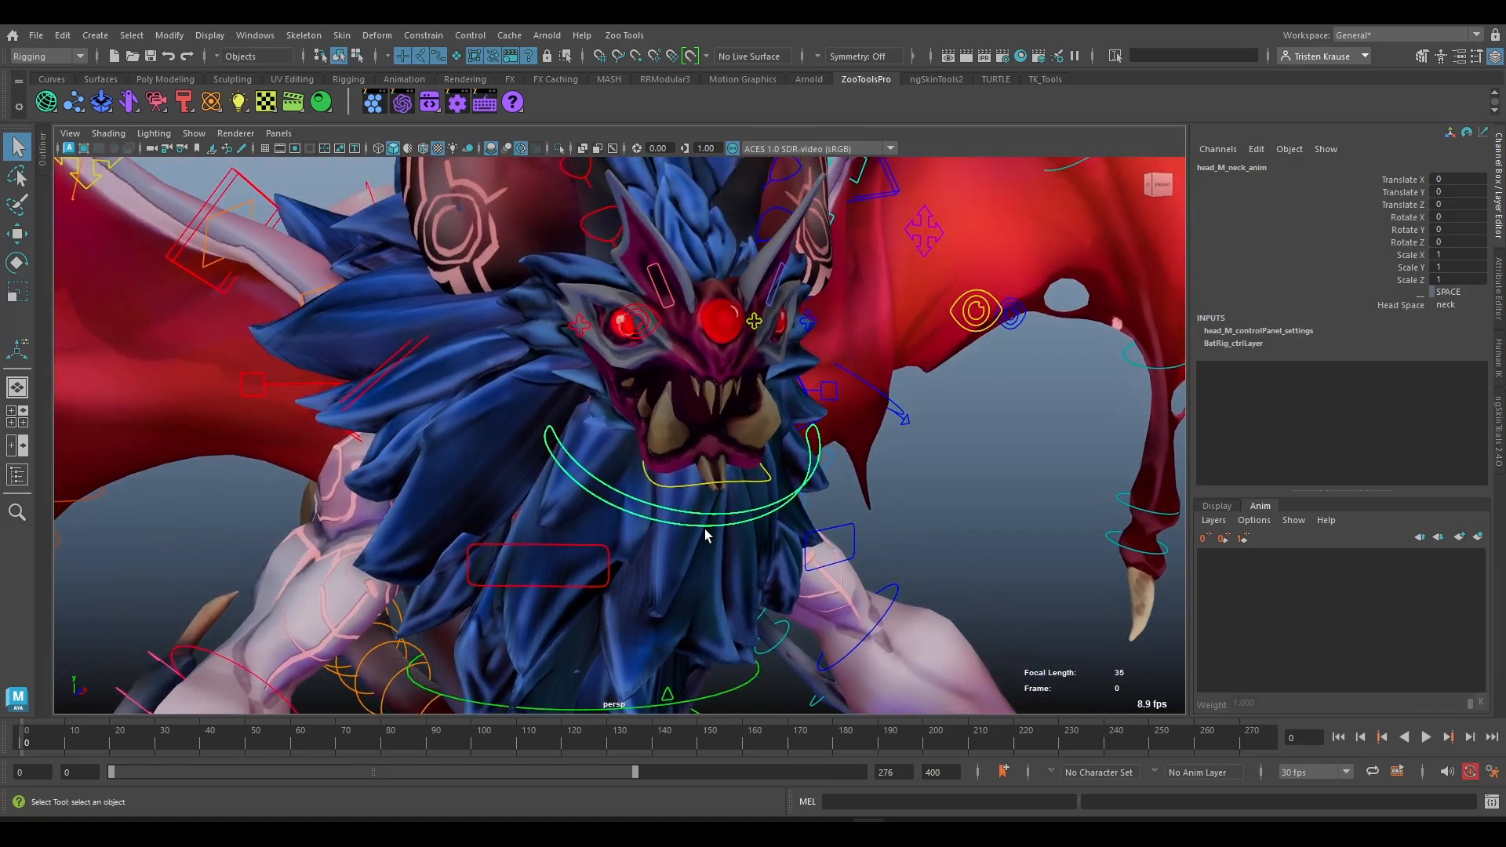
# - Rotate the neck control freely to test the head and neck motion, and undo the rotation
pyautogui.press('e')
pyautogui.scroll(-3, 696, 528)
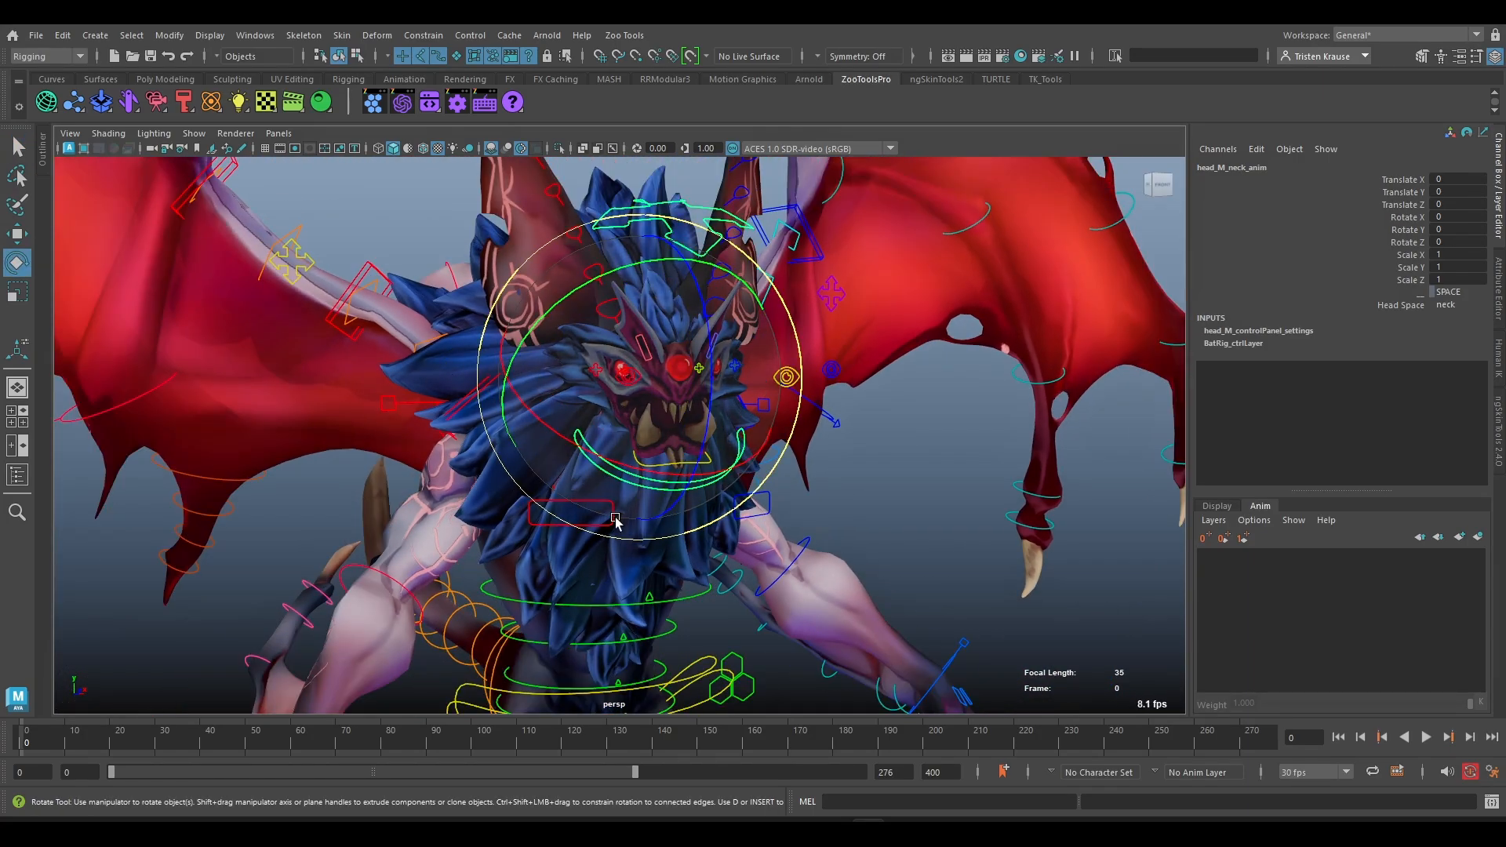
pyautogui.keyDown('alt'); pyautogui.moveTo(843, 612); pyautogui.dragTo(905, 610); pyautogui.keyUp('alt')
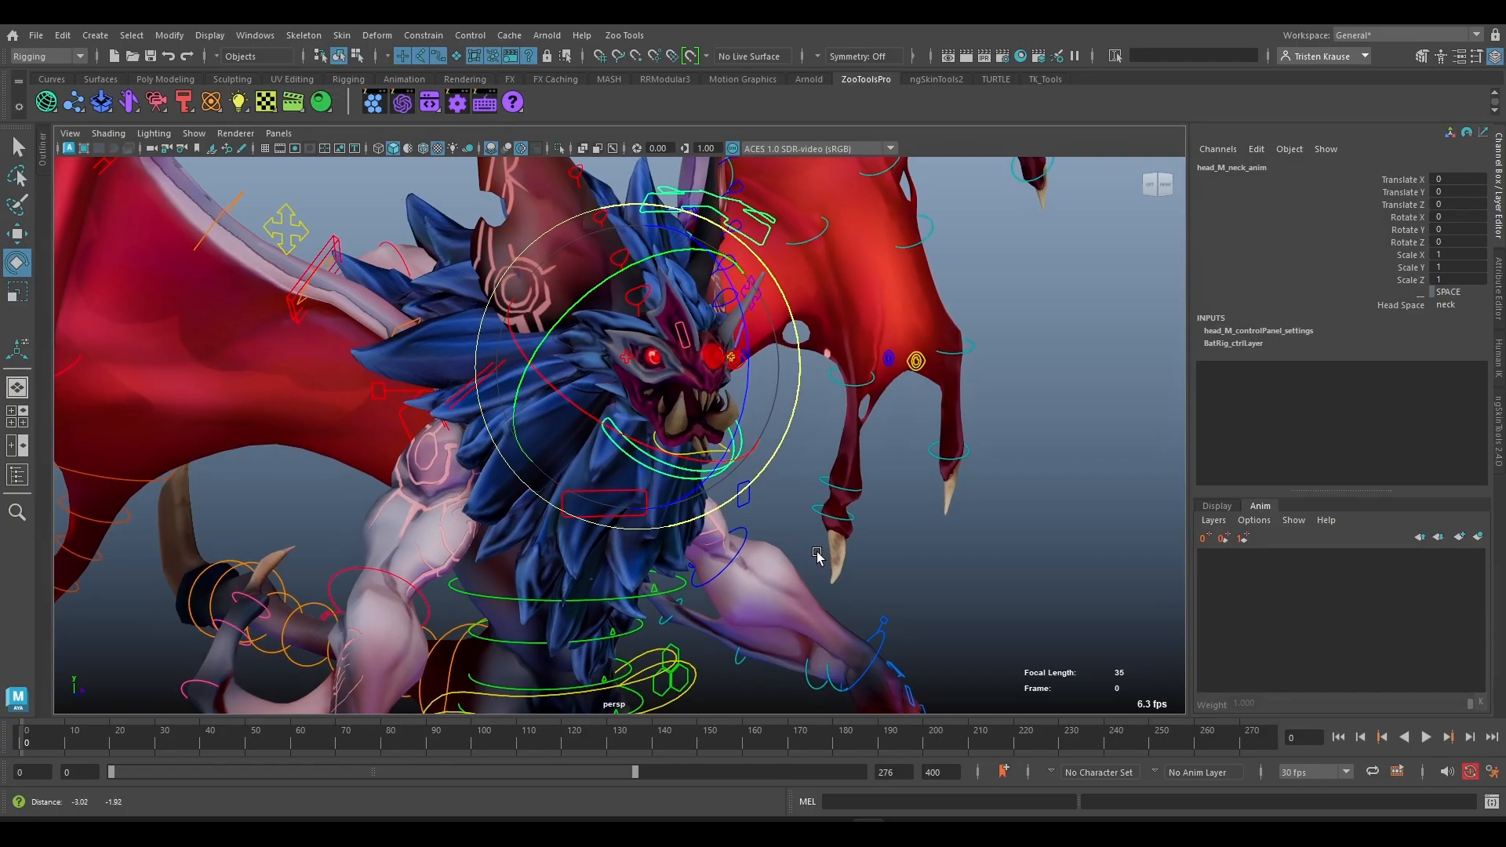
pyautogui.moveTo(659, 384); pyautogui.dragTo(706, 320)
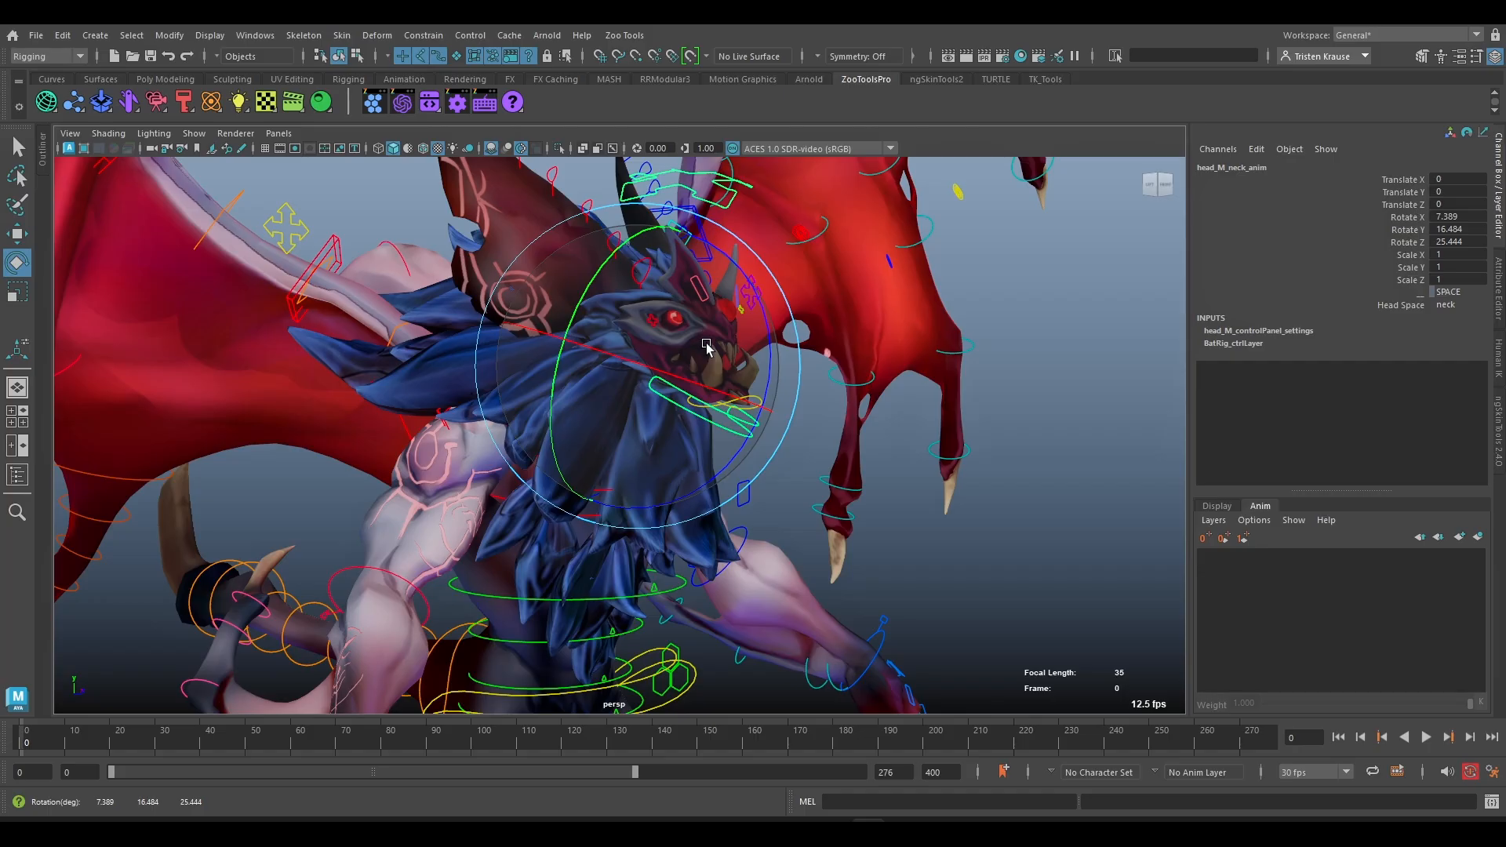
pyautogui.hotkey('ctrl', 'z')
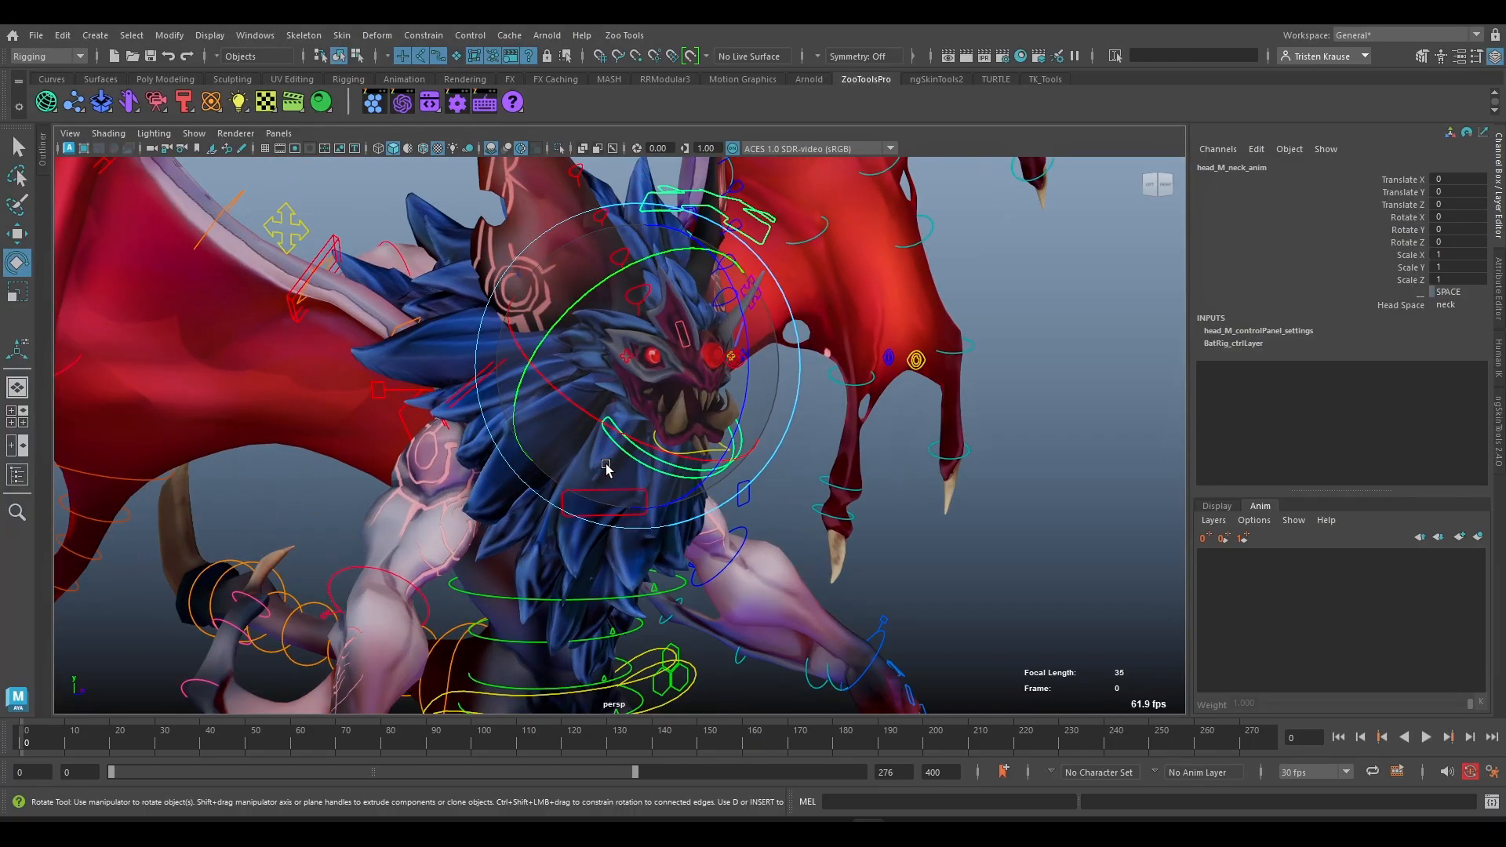
pyautogui.keyDown('alt'); pyautogui.moveTo(900, 538); pyautogui.dragTo(872, 424); pyautogui.keyUp('alt')
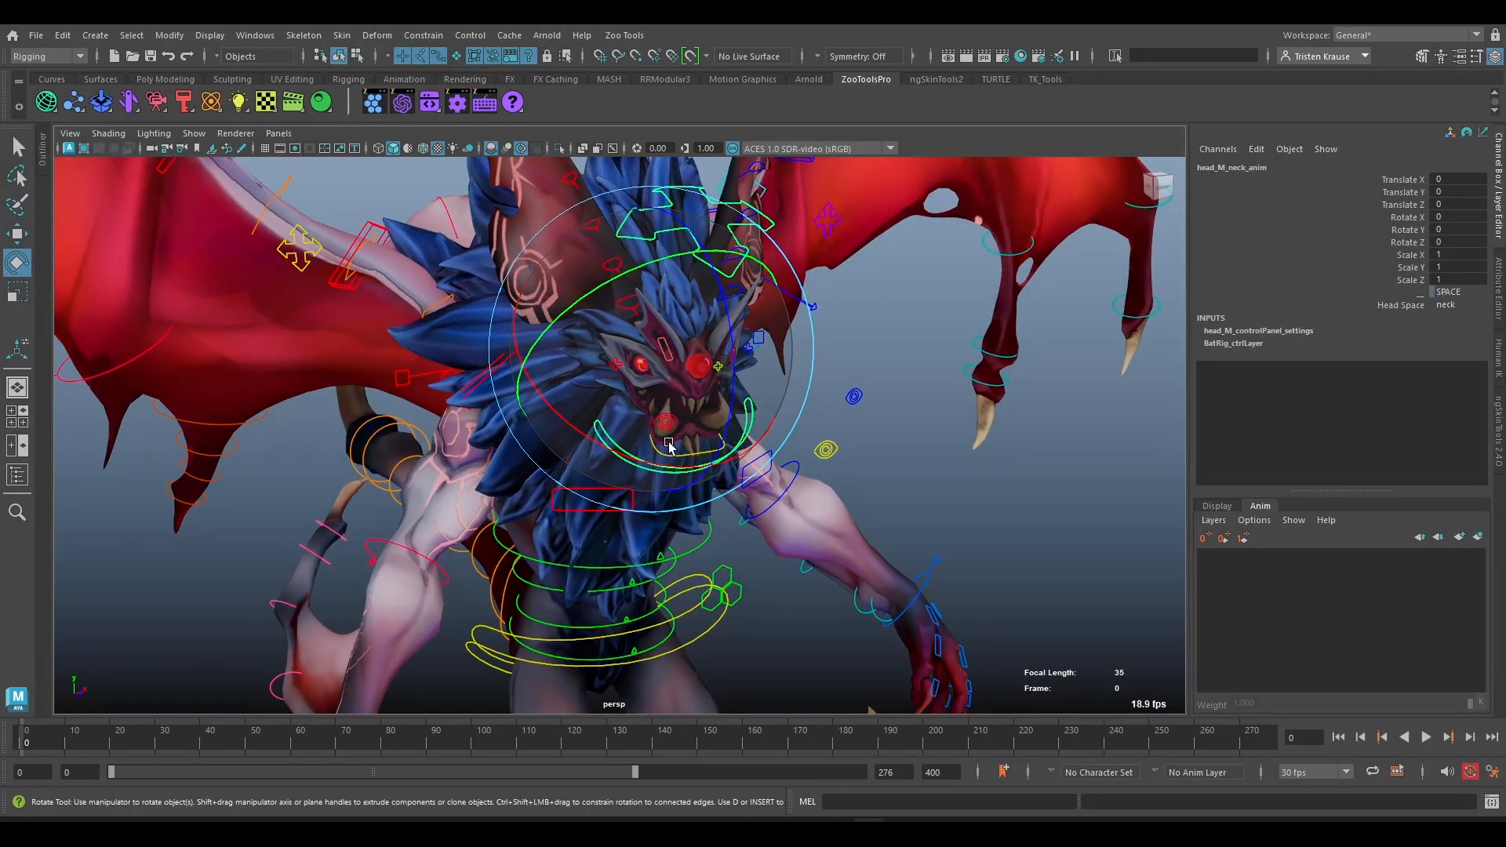
pyautogui.scroll(-3, 805, 374)
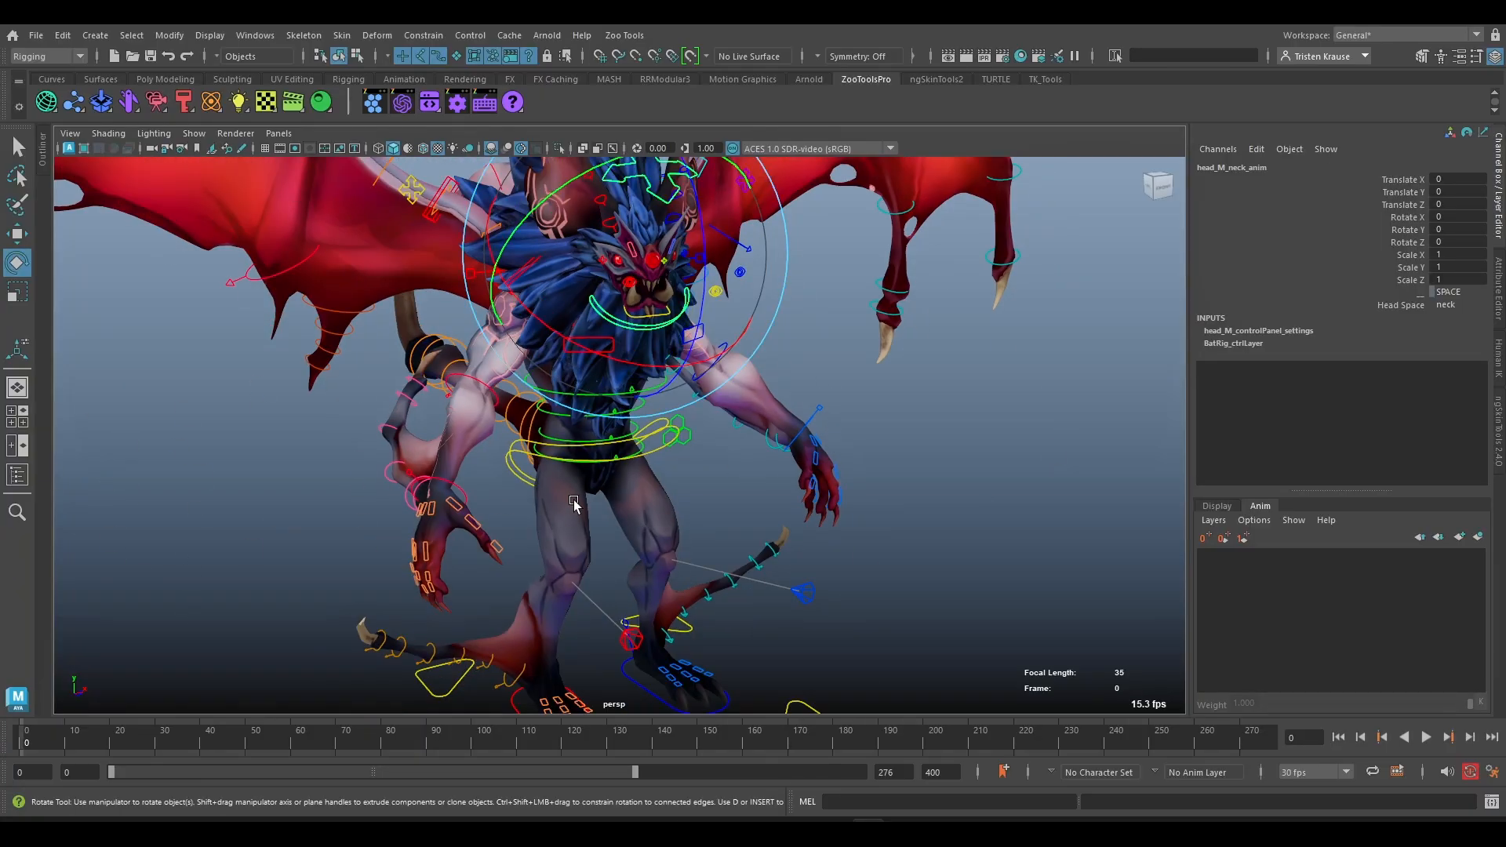
# - Examine the creature's head, mane and curved neck control up close and from several angles
pyautogui.scroll(3, 543, 447)
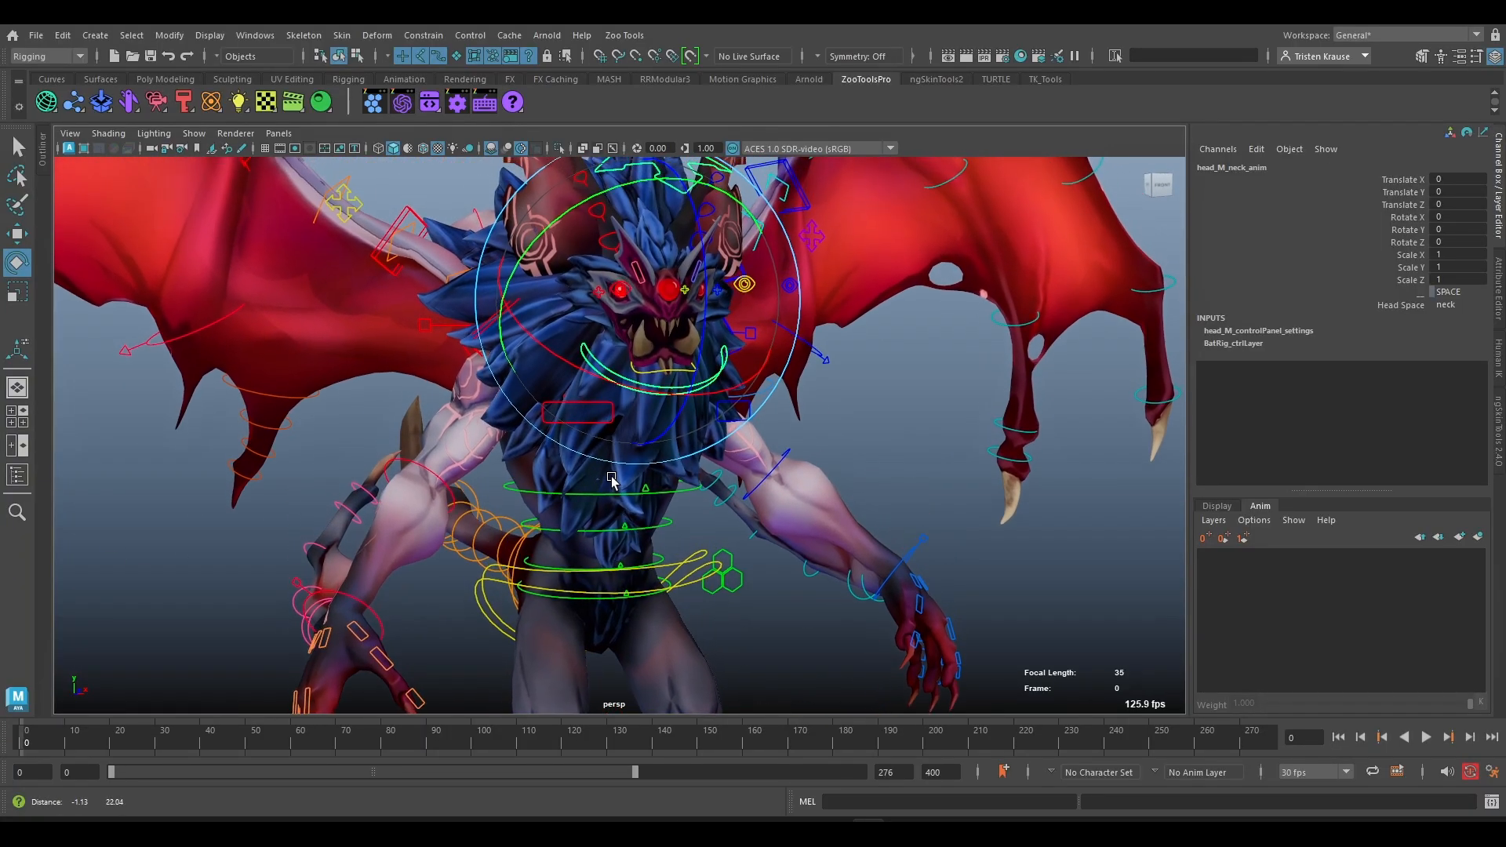
pyautogui.keyDown('alt'); pyautogui.moveTo(612, 480); pyautogui.dragTo(527, 379); pyautogui.keyUp('alt')
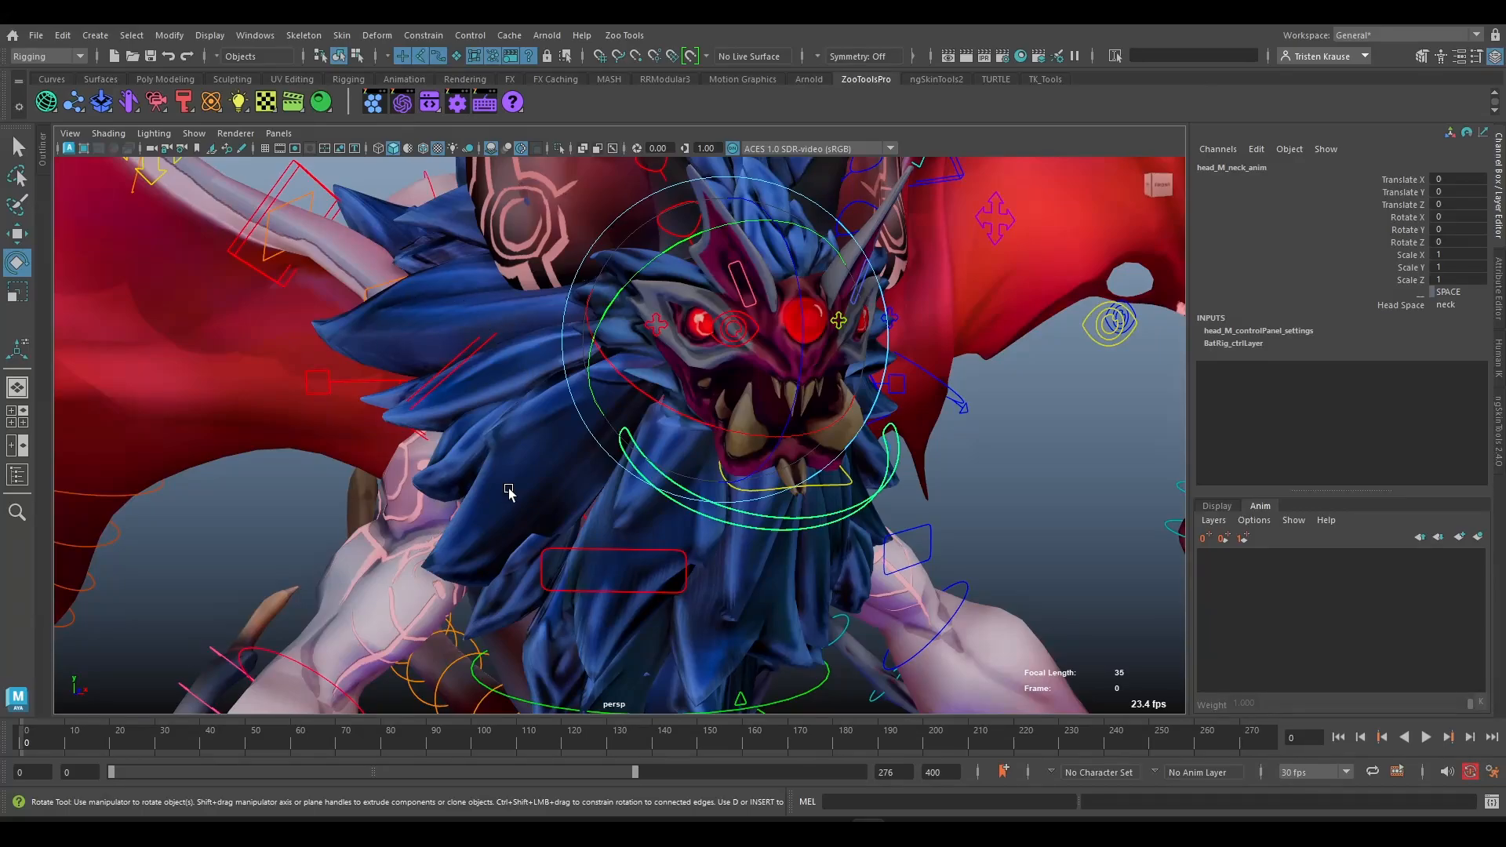
pyautogui.keyDown('alt'); pyautogui.moveTo(495, 513); pyautogui.dragTo(613, 313); pyautogui.keyUp('alt')
pyautogui.scroll(4, 600, 400)
pyautogui.scroll(-2, 454, 404)
pyautogui.scroll(2, 450, 411)
pyautogui.scroll(-4, 589, 516)
pyautogui.keyDown('alt'); pyautogui.moveTo(709, 595); pyautogui.dragTo(672, 491, button='middle'); pyautogui.keyUp('alt')
pyautogui.moveTo(647, 472)
pyautogui.keyDown('alt'); pyautogui.mouseDown()
pyautogui.moveTo(682, 498)
pyautogui.moveTo(666, 475)
pyautogui.mouseUp(); pyautogui.keyUp('alt')
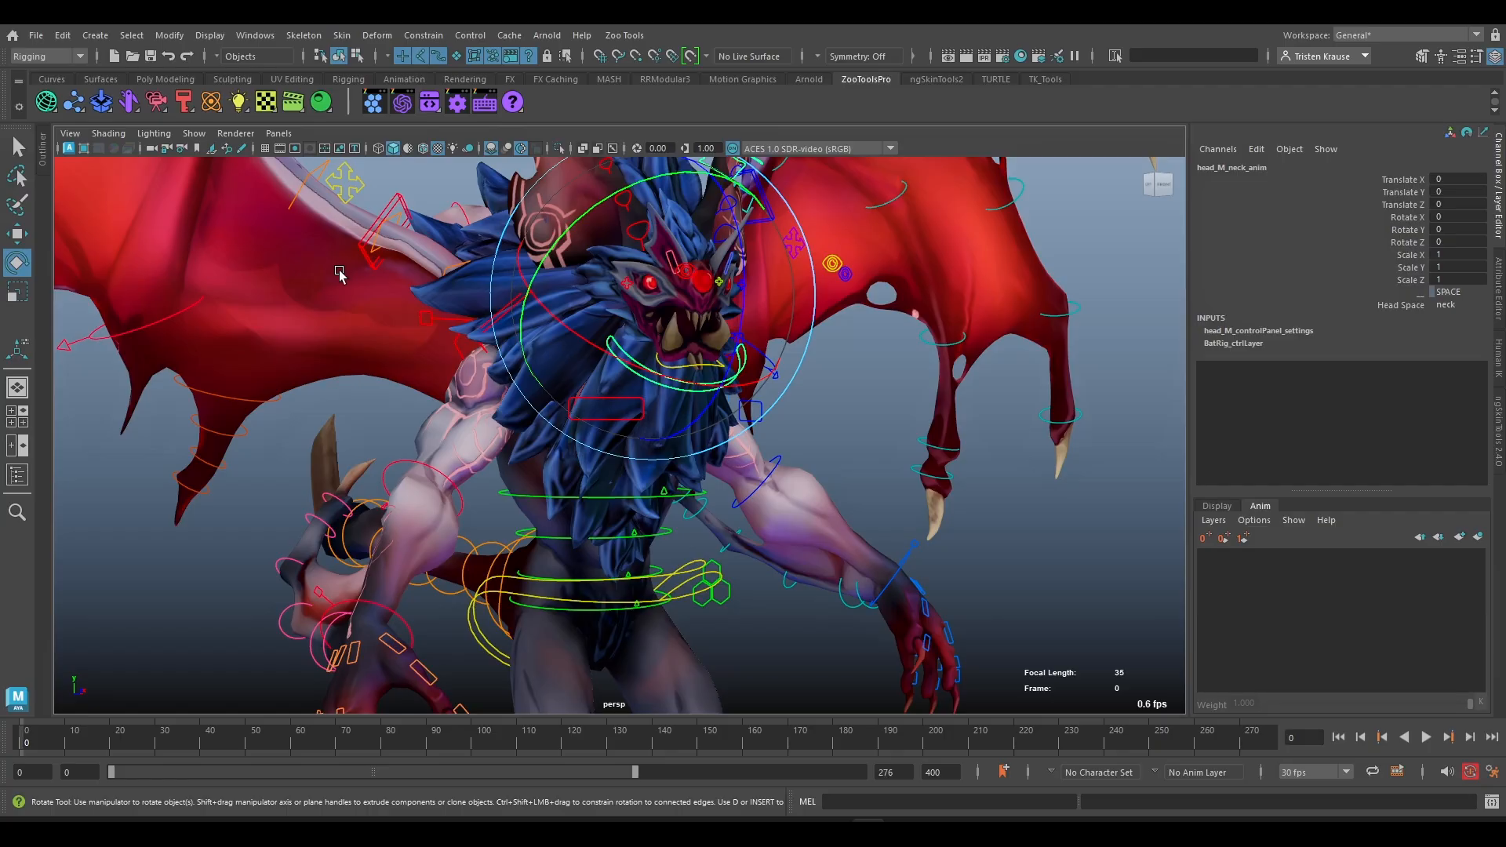
# - Display the TK_Tools shelf and inspect the head and neck controls from the front and side
pyautogui.click(1043, 80)
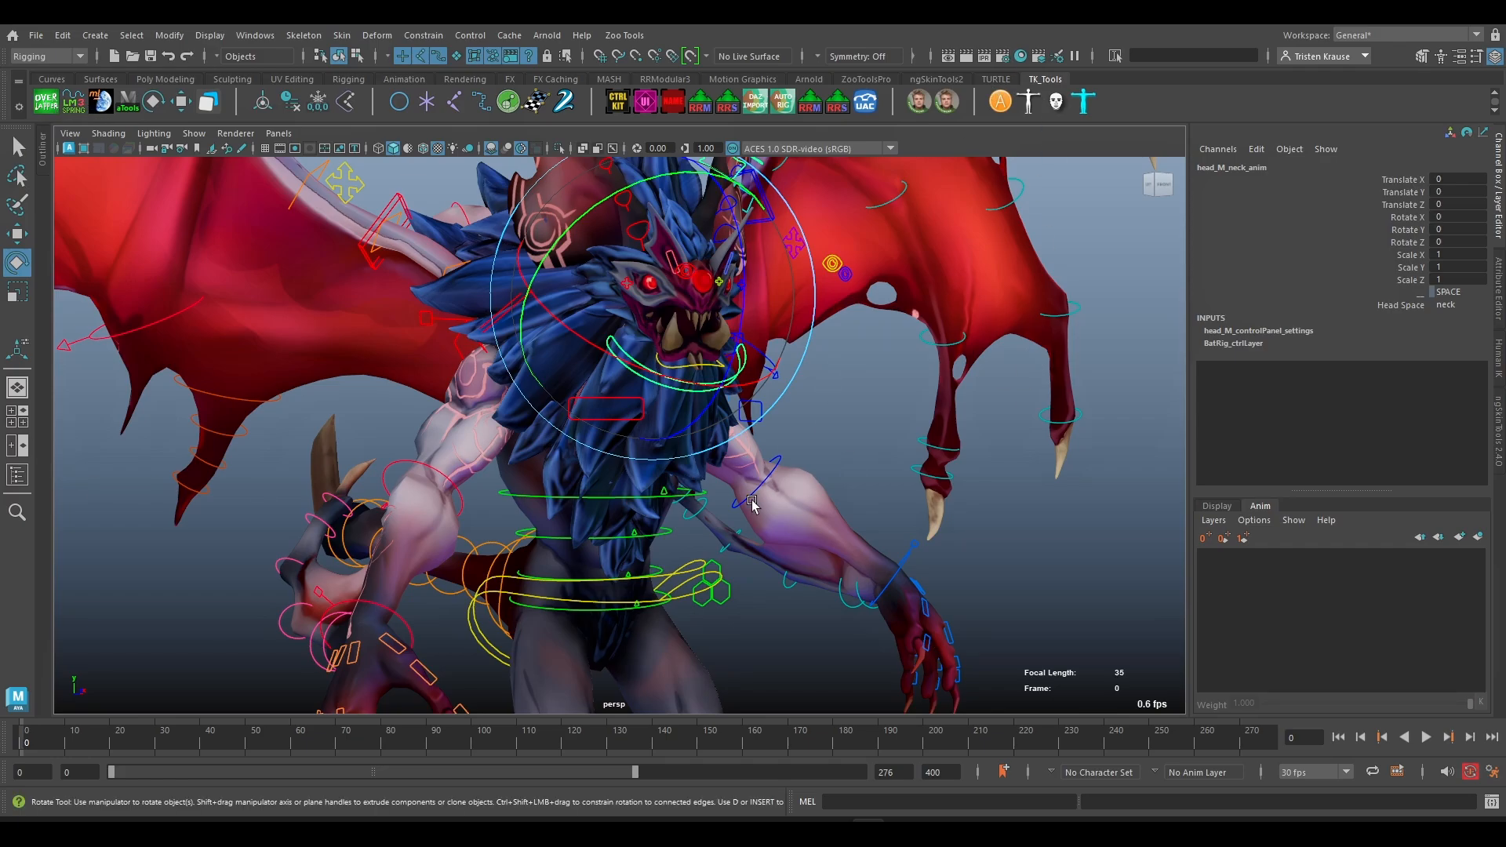
pyautogui.scroll(2, 590, 550)
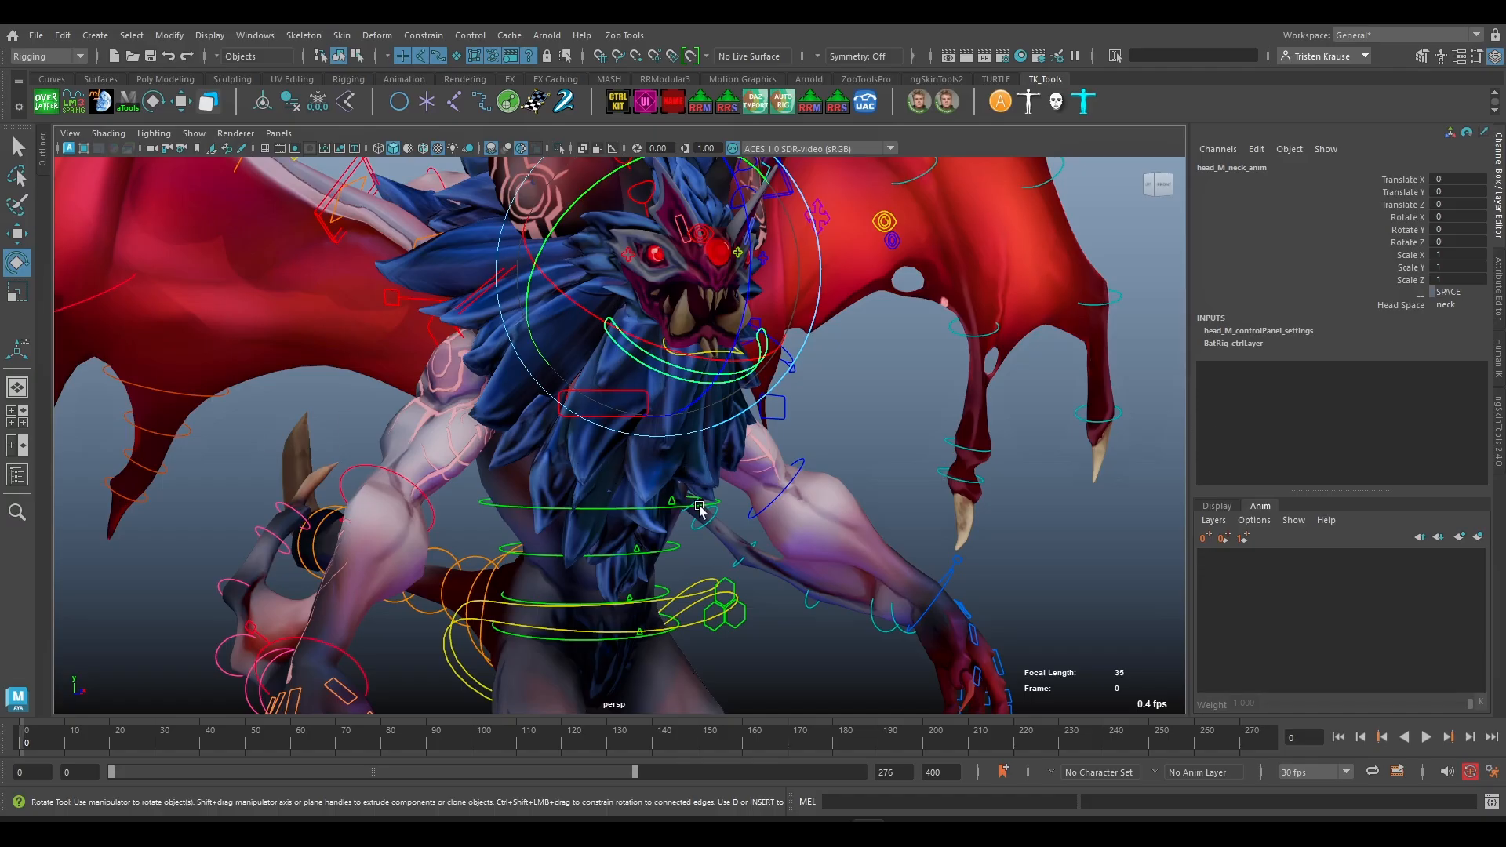
pyautogui.scroll(-3, 510, 498)
pyautogui.scroll(5, 541, 502)
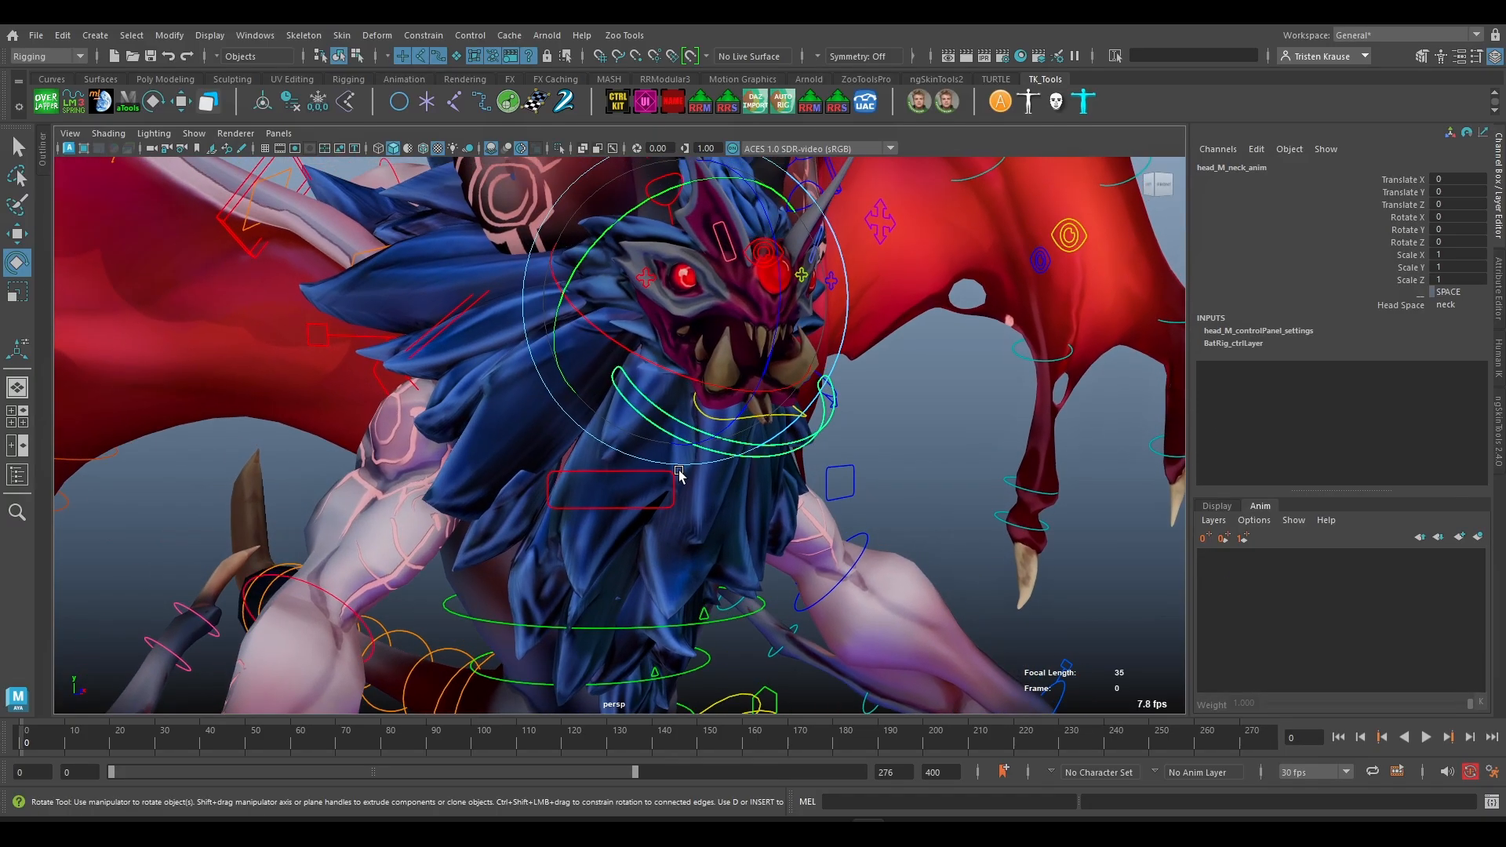
pyautogui.scroll(-3, 690, 474)
pyautogui.keyDown('alt'); pyautogui.moveTo(710, 476); pyautogui.dragTo(824, 396); pyautogui.keyUp('alt')
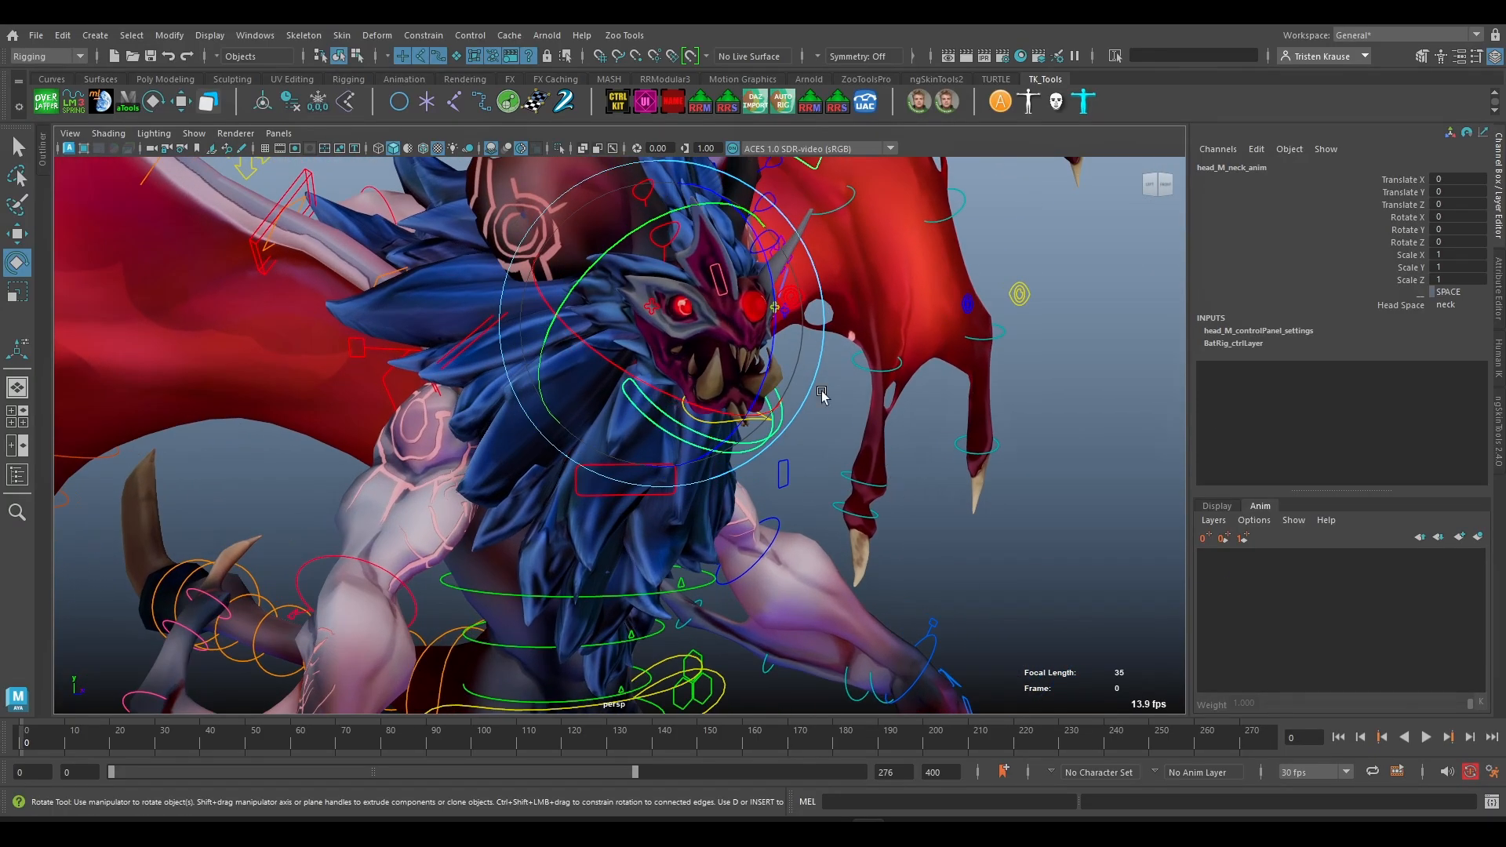
pyautogui.scroll(4, 815, 423)
pyautogui.keyDown('alt'); pyautogui.moveTo(815, 453); pyautogui.dragTo(863, 384); pyautogui.keyUp('alt')
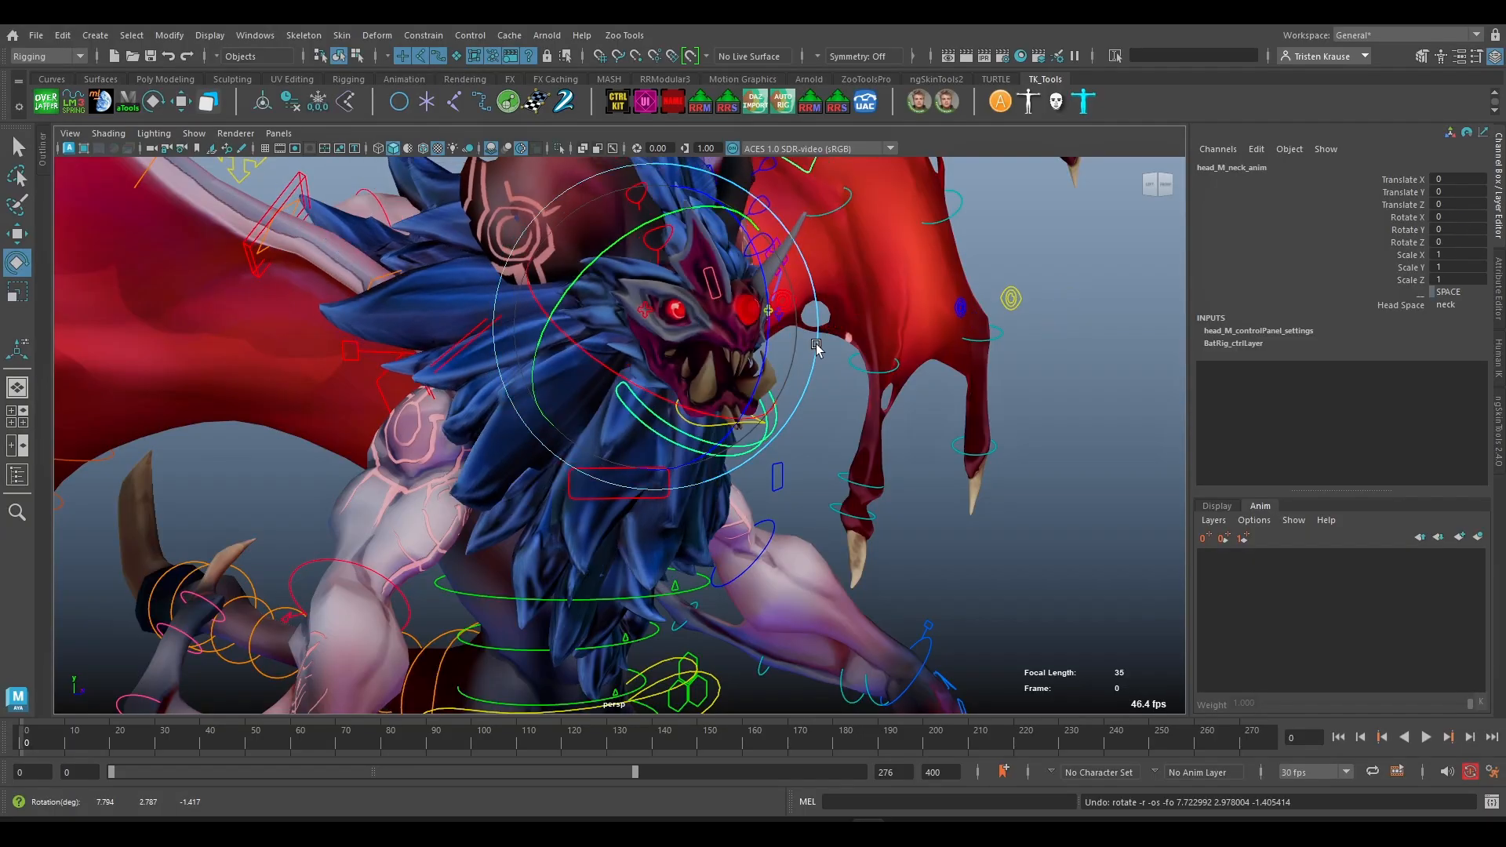
pyautogui.scroll(-1, 867, 378)
# - Rotate the head and neck controls together as a test, undo the last rotation, and reset Rotate X, Y and Z to 0
pyautogui.click(806, 248)
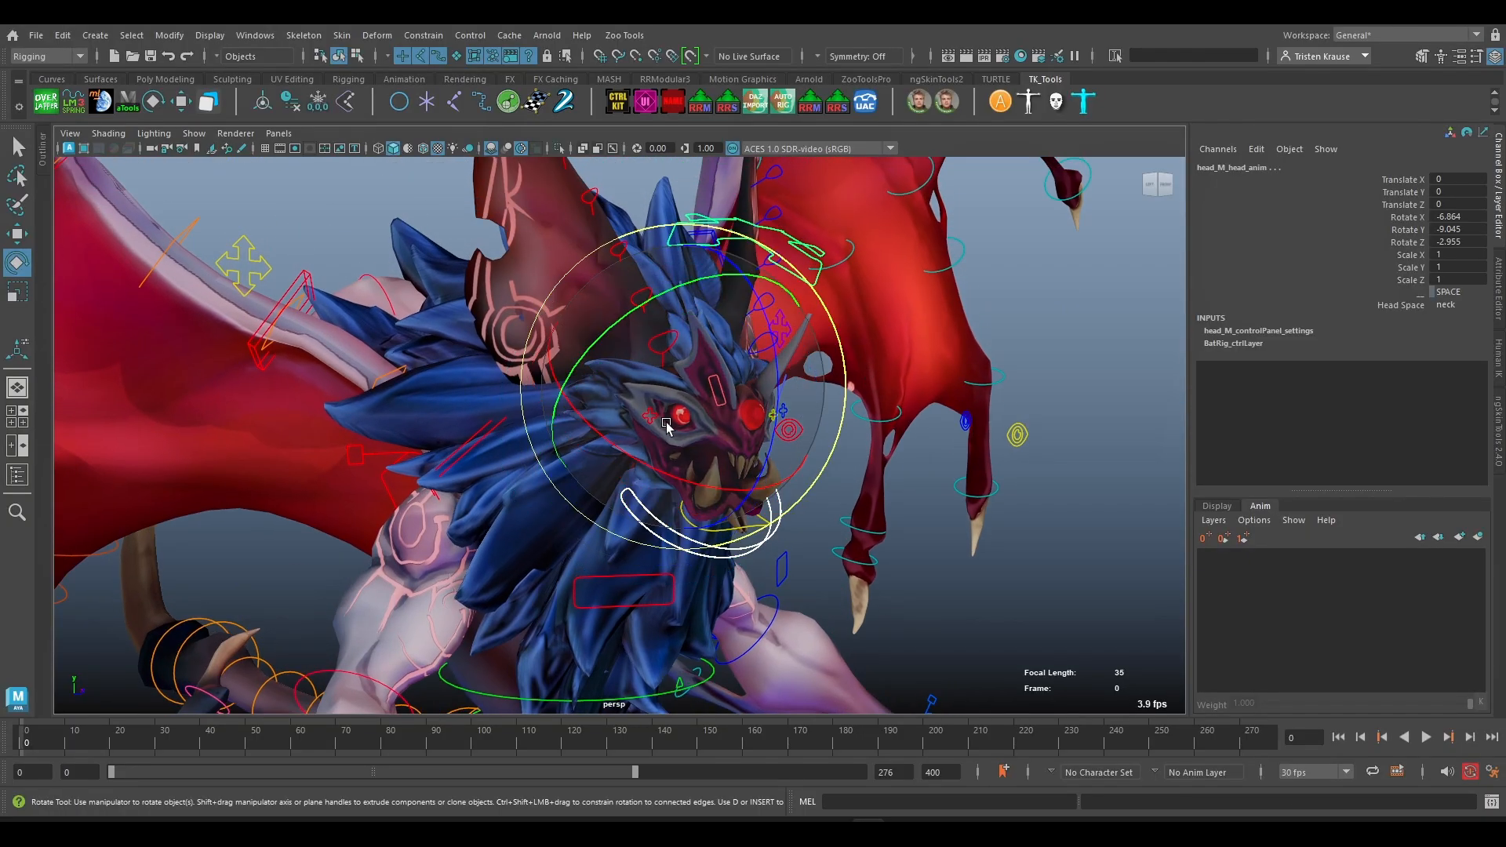
pyautogui.moveTo(668, 427); pyautogui.dragTo(701, 346)
pyautogui.hotkey('ctrl', 'z')
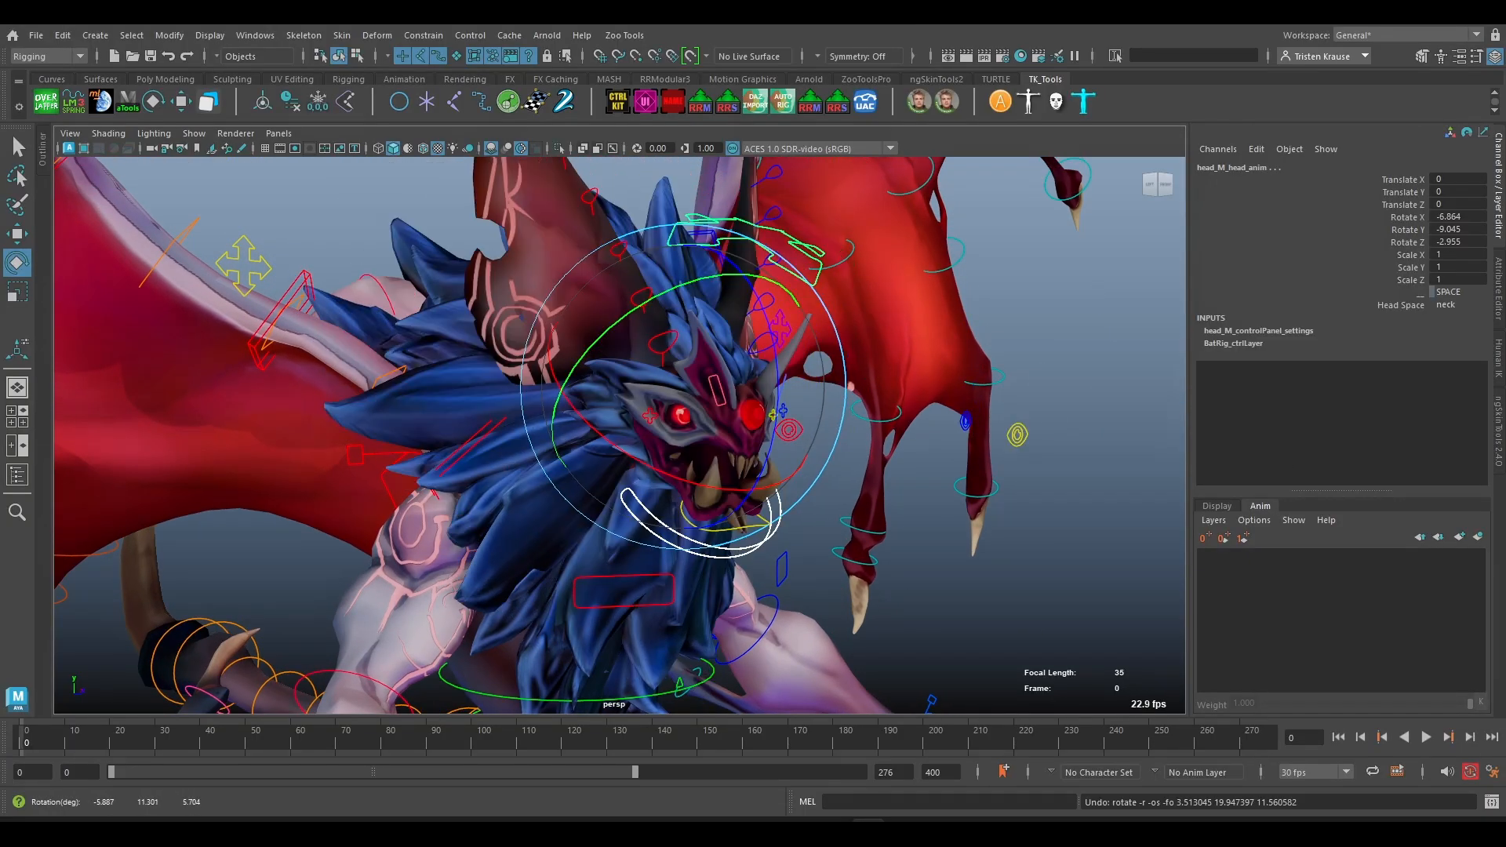
pyautogui.moveTo(1414, 218); pyautogui.dragTo(1459, 243)
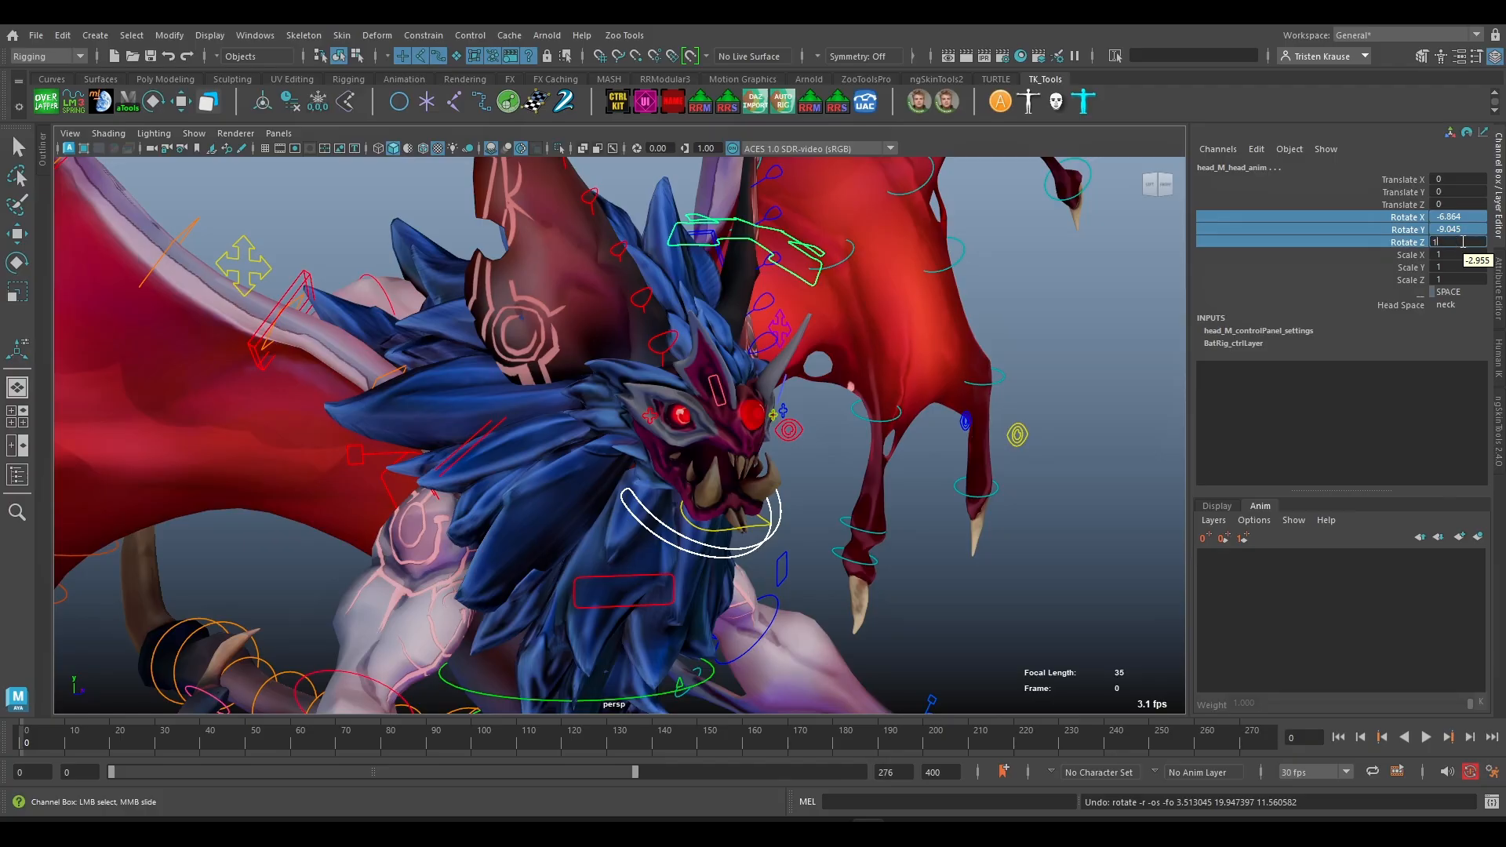
pyautogui.press('Return')
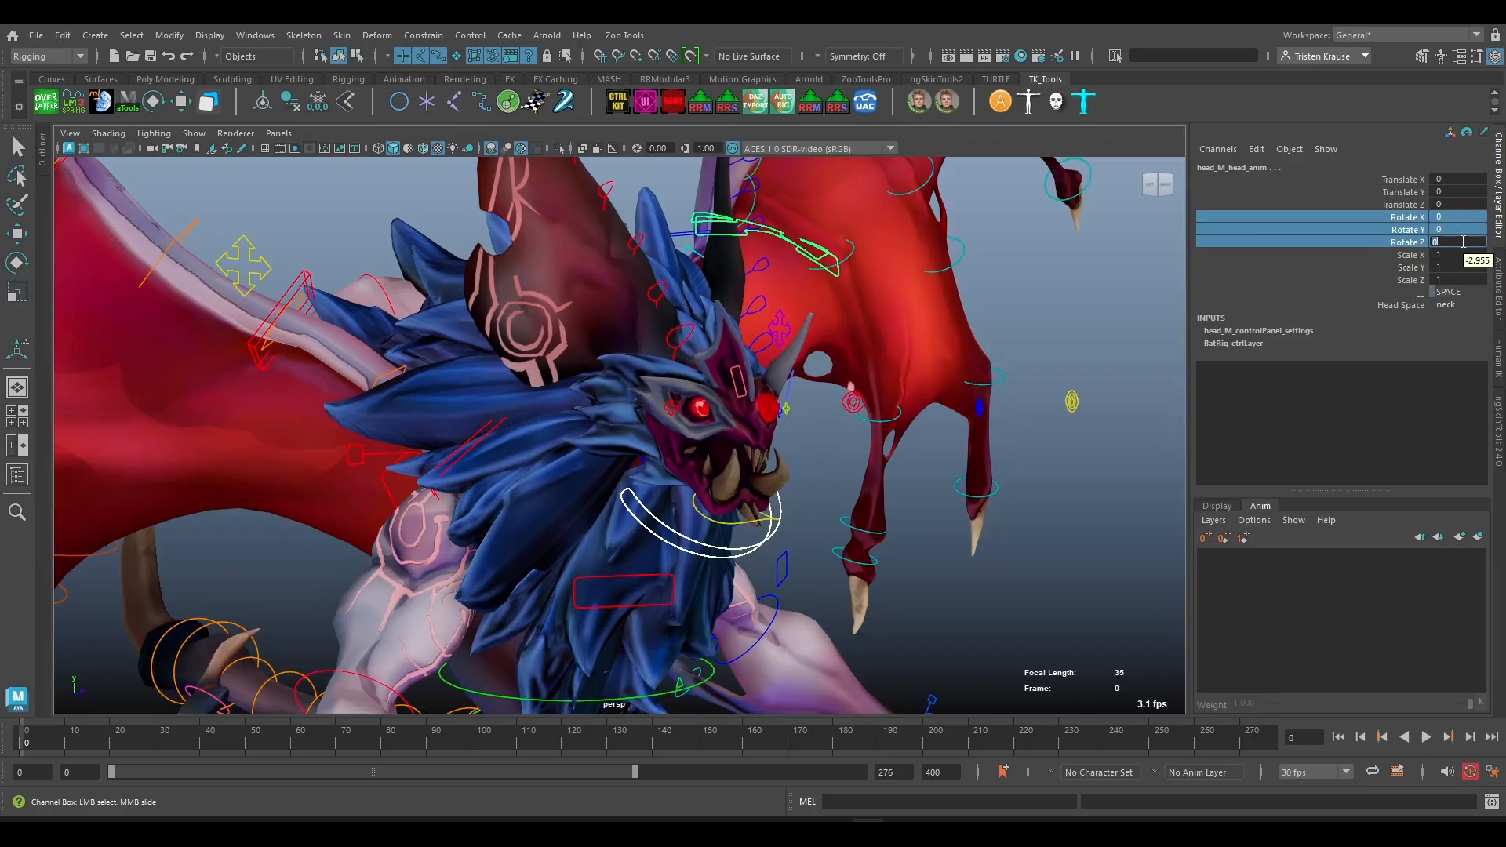
# - Select the yellow god node control on the ground around the feet and set its Hair Ctrls Vis to On
pyautogui.scroll(-3, 631, 502)
pyautogui.keyDown('alt'); pyautogui.moveTo(630, 496); pyautogui.dragTo(609, 371, button='middle'); pyautogui.keyUp('alt')
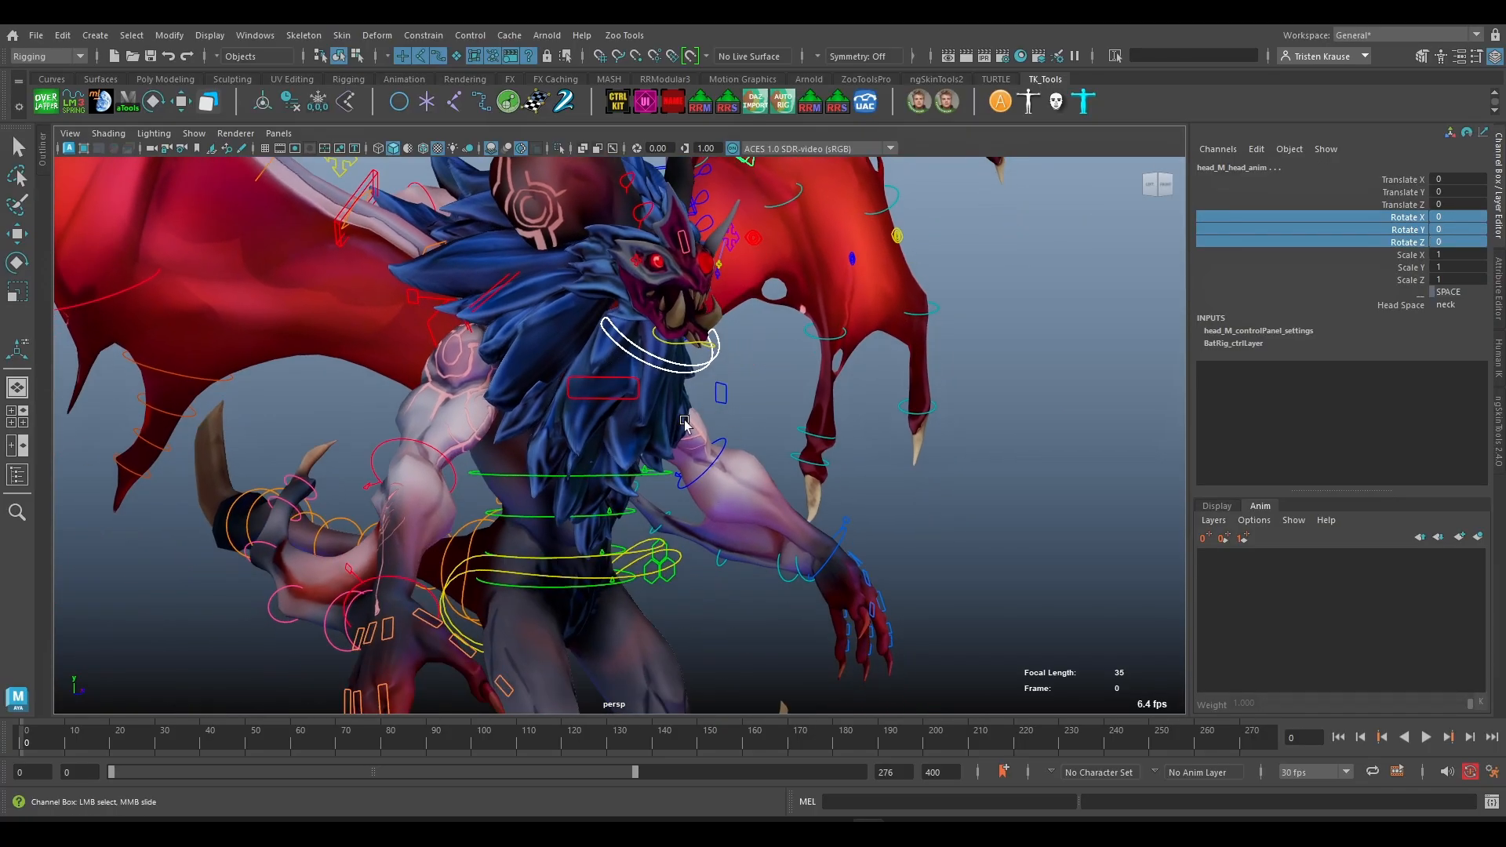
pyautogui.scroll(-2, 698, 479)
pyautogui.keyDown('alt'); pyautogui.moveTo(716, 494); pyautogui.dragTo(591, 323, button='middle'); pyautogui.keyUp('alt')
pyautogui.scroll(-2, 591, 322)
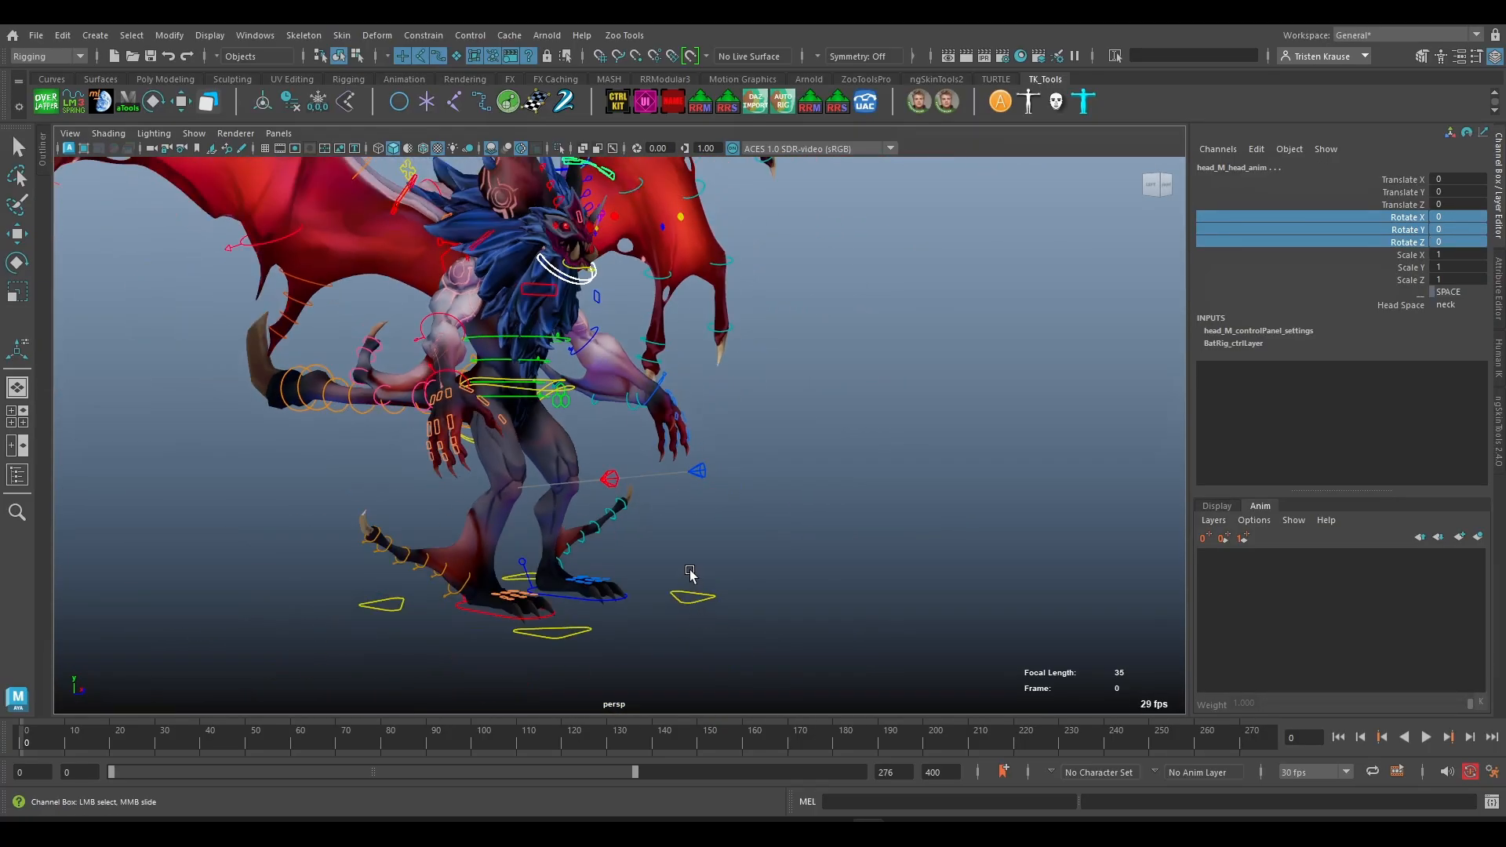
pyautogui.moveTo(688, 570); pyautogui.dragTo(722, 616)
pyautogui.click(1412, 330)
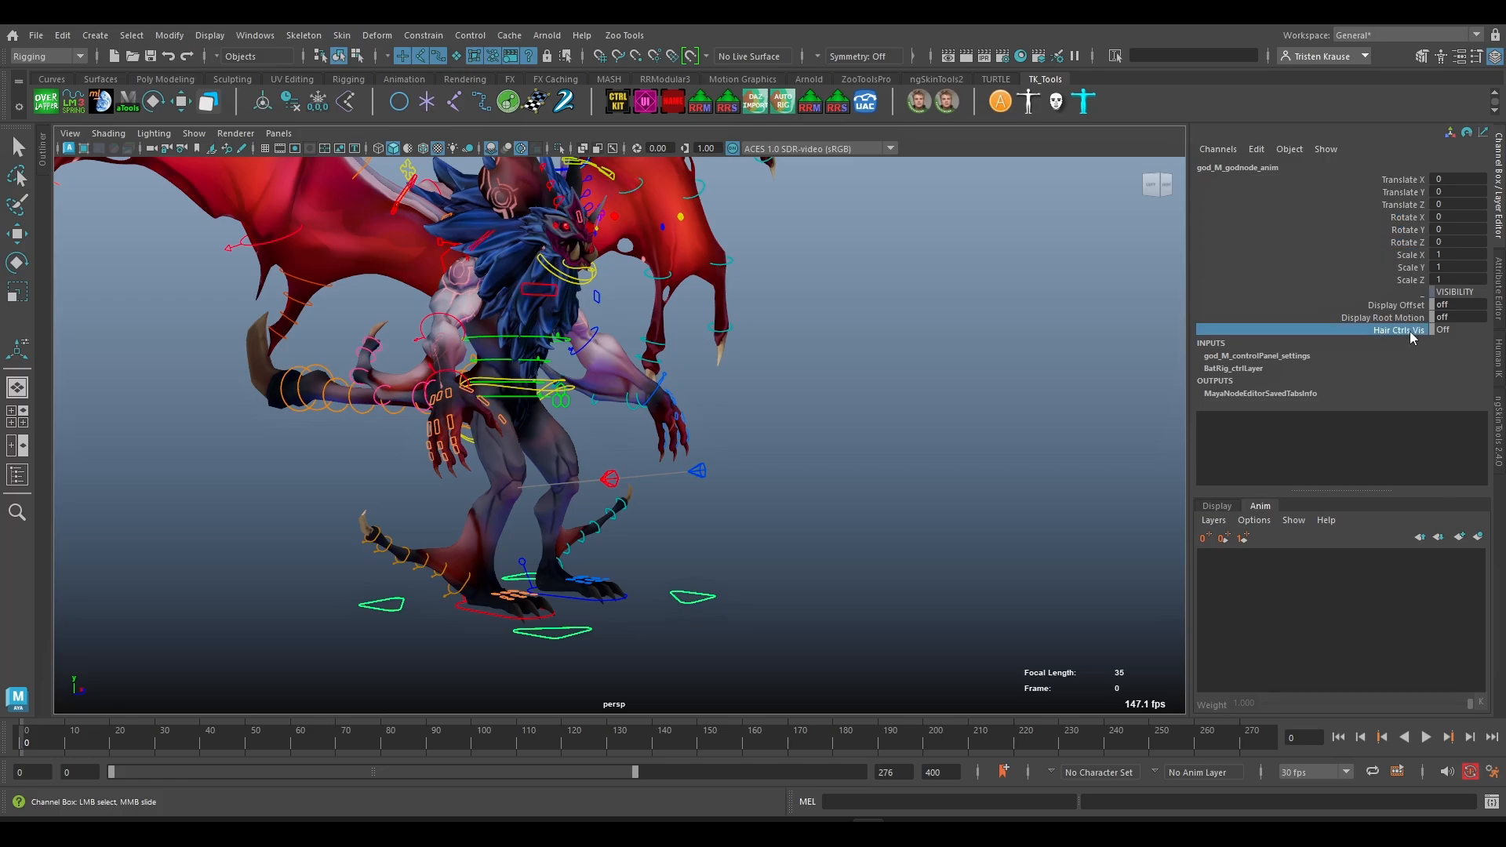
pyautogui.moveTo(609, 508); pyautogui.dragTo(898, 521, button='middle')
pyautogui.keyDown('alt'); pyautogui.moveTo(897, 521); pyautogui.dragTo(945, 528); pyautogui.keyUp('alt')
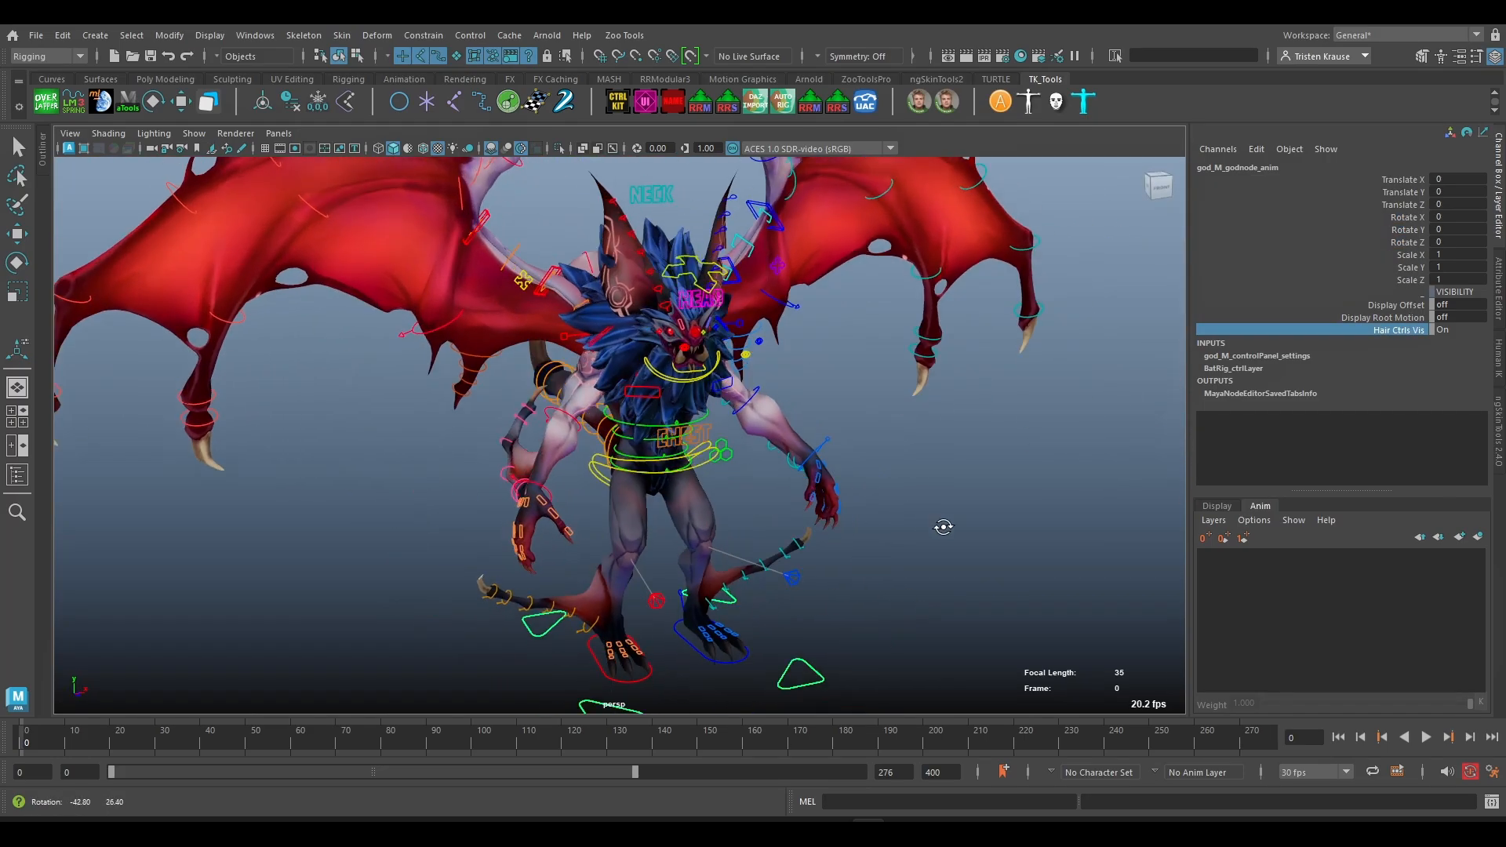
# - Select the HEAD hair visibility control and then the NECK one to inspect their Hair Ctrl Vis attribute
pyautogui.scroll(3, 744, 459)
pyautogui.click(734, 429)
pyautogui.press('e')
pyautogui.keyDown('alt'); pyautogui.moveTo(734, 429); pyautogui.dragTo(730, 243); pyautogui.keyUp('alt')
pyautogui.click(730, 242)
pyautogui.keyDown('alt'); pyautogui.moveTo(730, 242); pyautogui.dragTo(738, 431, button='middle'); pyautogui.keyUp('alt')
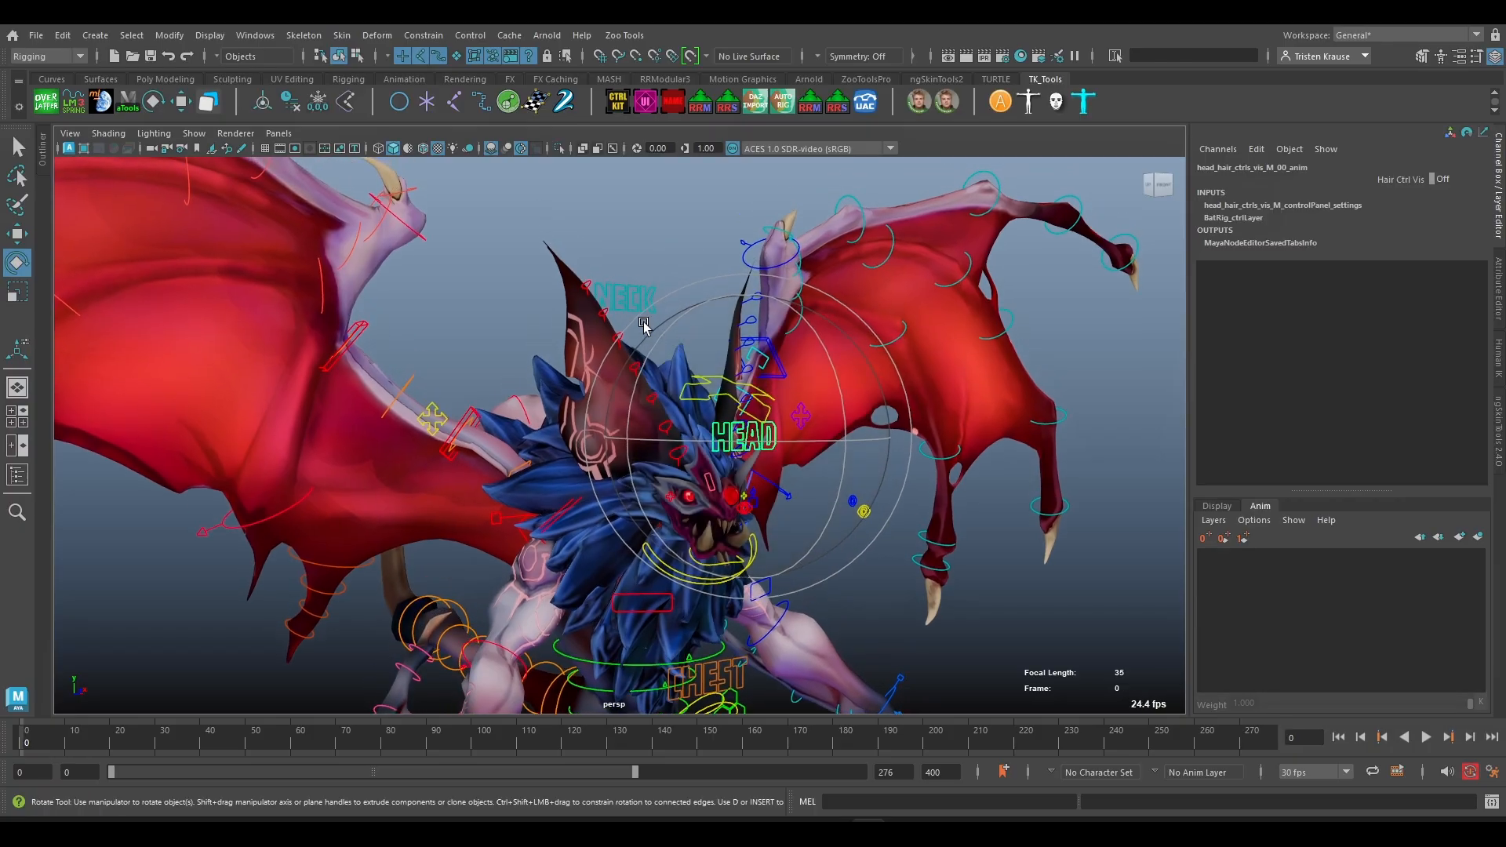
pyautogui.click(637, 286)
pyautogui.keyDown('alt'); pyautogui.moveTo(810, 411); pyautogui.dragTo(839, 420); pyautogui.keyUp('alt')
pyautogui.keyDown('alt'); pyautogui.moveTo(838, 420); pyautogui.dragTo(794, 307, button='middle'); pyautogui.keyUp('alt')
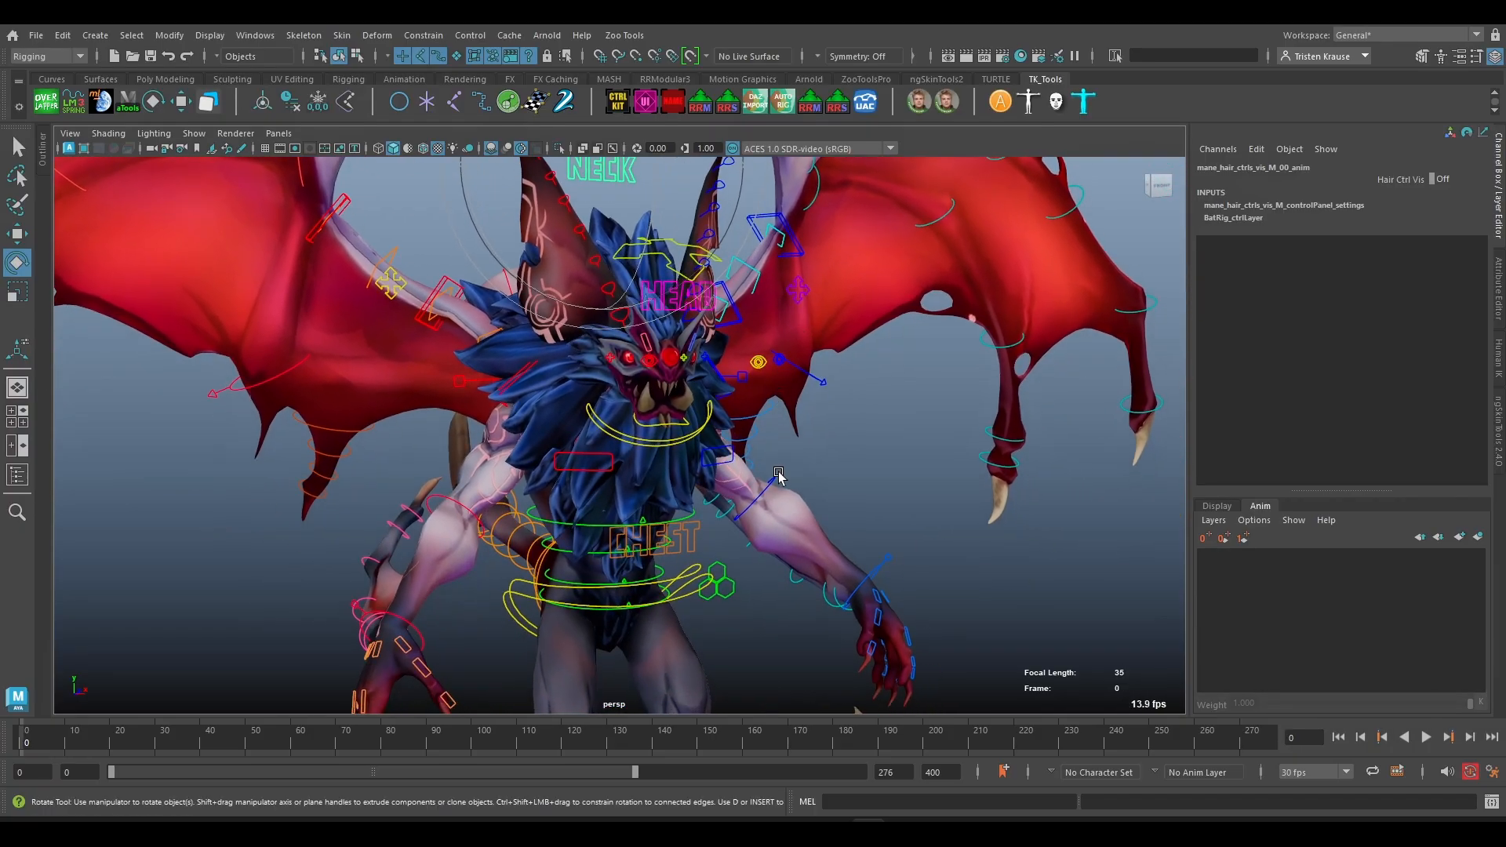
# - Select the CHEST hair visibility control, turn its Hair Ctrl Vis on, and inspect the small hair controls on the chest
pyautogui.press('q')
pyautogui.keyDown('alt'); pyautogui.moveTo(655, 527); pyautogui.dragTo(700, 497); pyautogui.keyUp('alt')
pyautogui.click(671, 596)
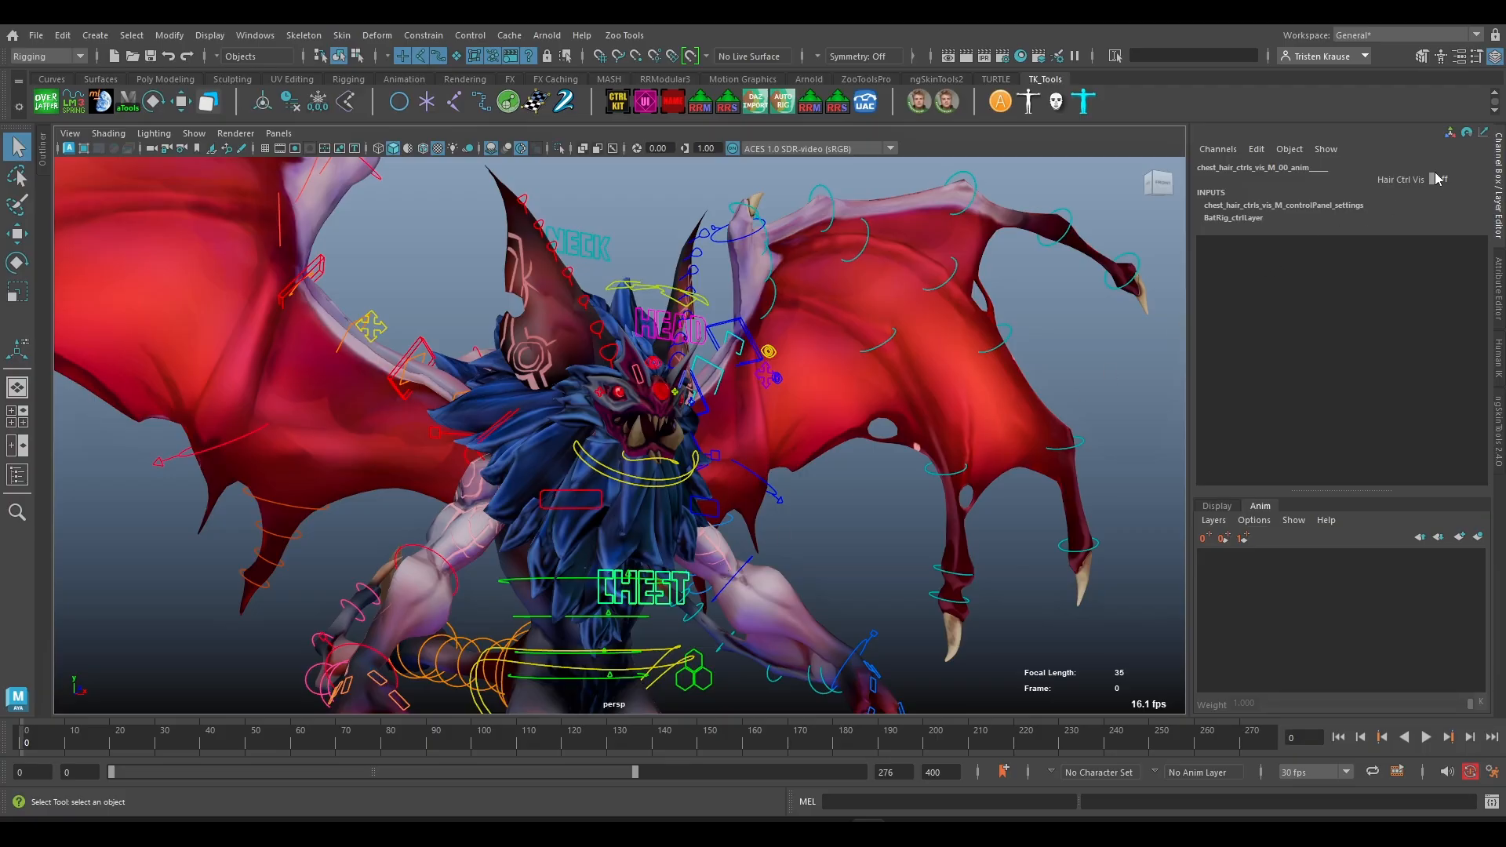
pyautogui.click(1407, 183)
pyautogui.moveTo(951, 424); pyautogui.dragTo(984, 424, button='middle')
pyautogui.keyDown('alt'); pyautogui.moveTo(815, 525); pyautogui.dragTo(443, 518, button='middle'); pyautogui.keyUp('alt')
pyautogui.scroll(5, 969, 304)
pyautogui.keyDown('alt'); pyautogui.moveTo(627, 559); pyautogui.dragTo(518, 527); pyautogui.keyUp('alt')
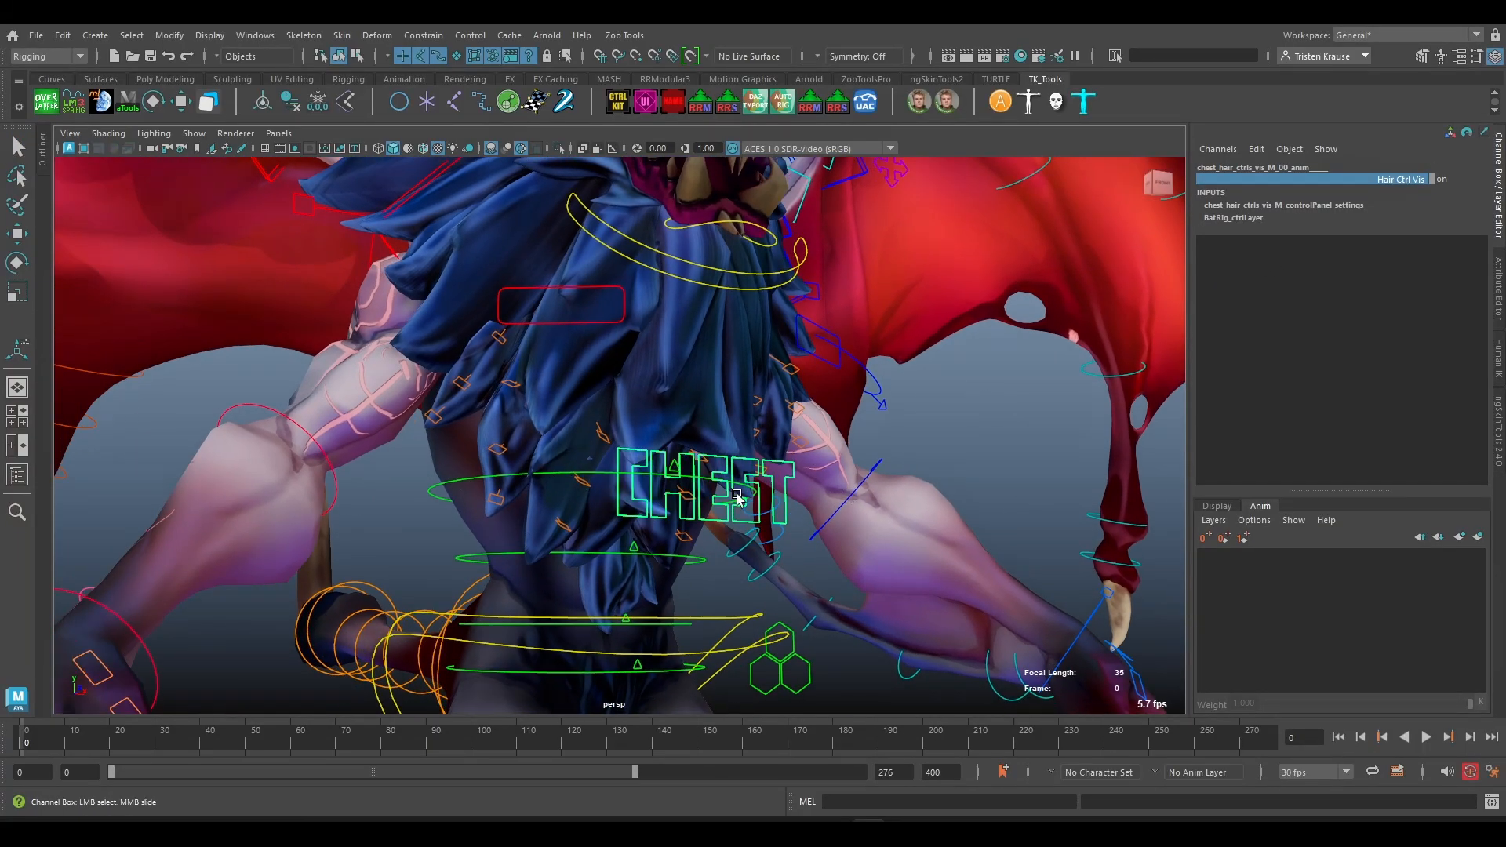
pyautogui.scroll(-5, 901, 424)
pyautogui.keyDown('alt'); pyautogui.moveTo(695, 367); pyautogui.dragTo(716, 376); pyautogui.keyUp('alt')
pyautogui.keyDown('alt'); pyautogui.moveTo(716, 376); pyautogui.dragTo(716, 449, button='middle'); pyautogui.keyUp('alt')
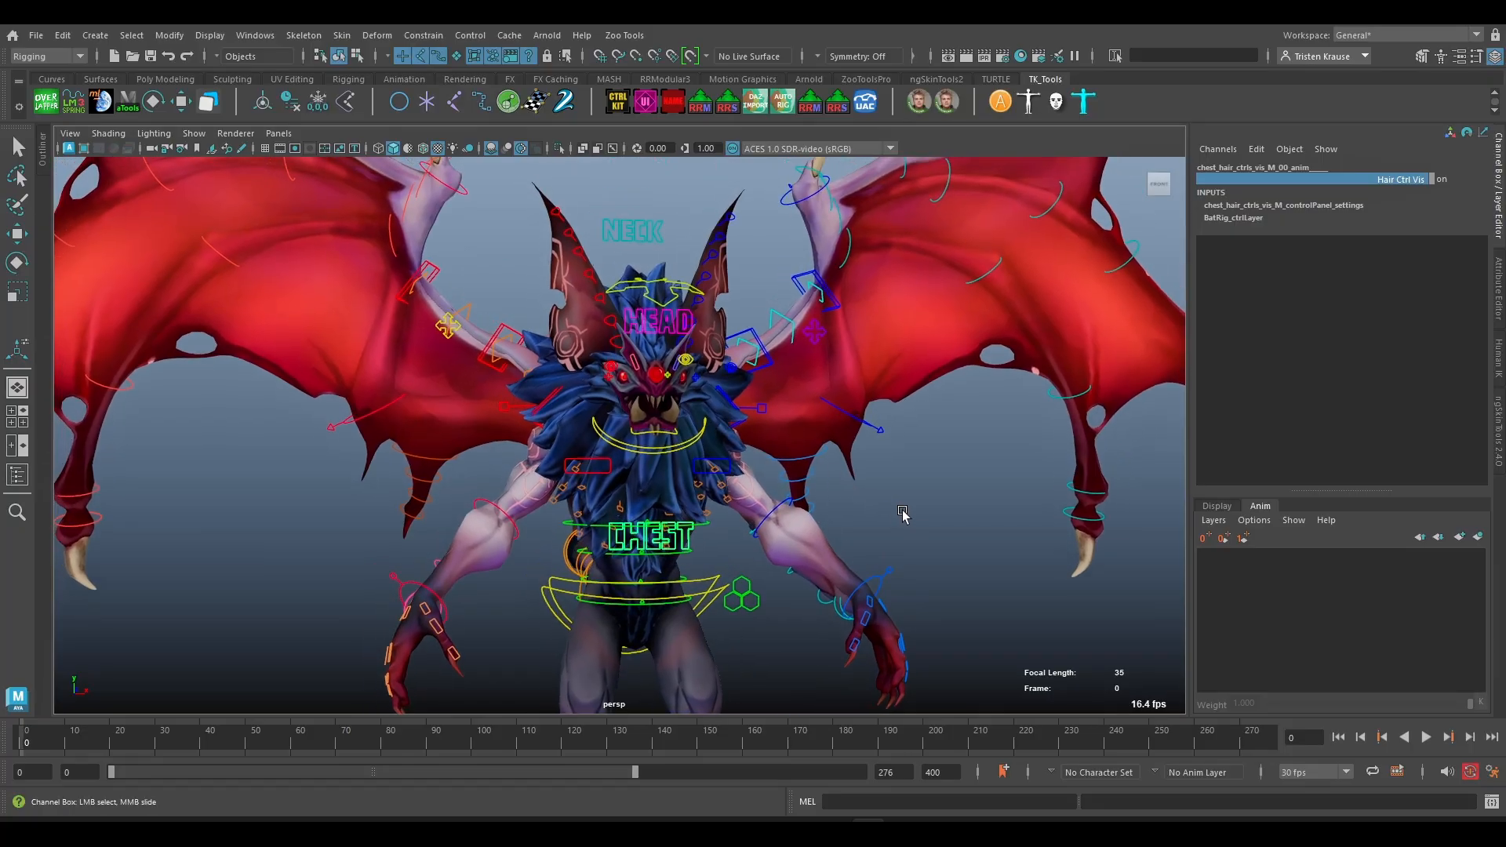
# - Turn Hair Ctrl Vis off again on the CHEST control
pyautogui.moveTo(901, 508); pyautogui.dragTo(818, 510, button='middle')
pyautogui.scroll(5, 864, 389)
pyautogui.keyDown('alt'); pyautogui.moveTo(872, 398); pyautogui.dragTo(821, 440, button='middle'); pyautogui.keyUp('alt')
pyautogui.scroll(-4, 820, 440)
pyautogui.keyDown('alt'); pyautogui.moveTo(875, 464); pyautogui.dragTo(844, 471); pyautogui.keyUp('alt')
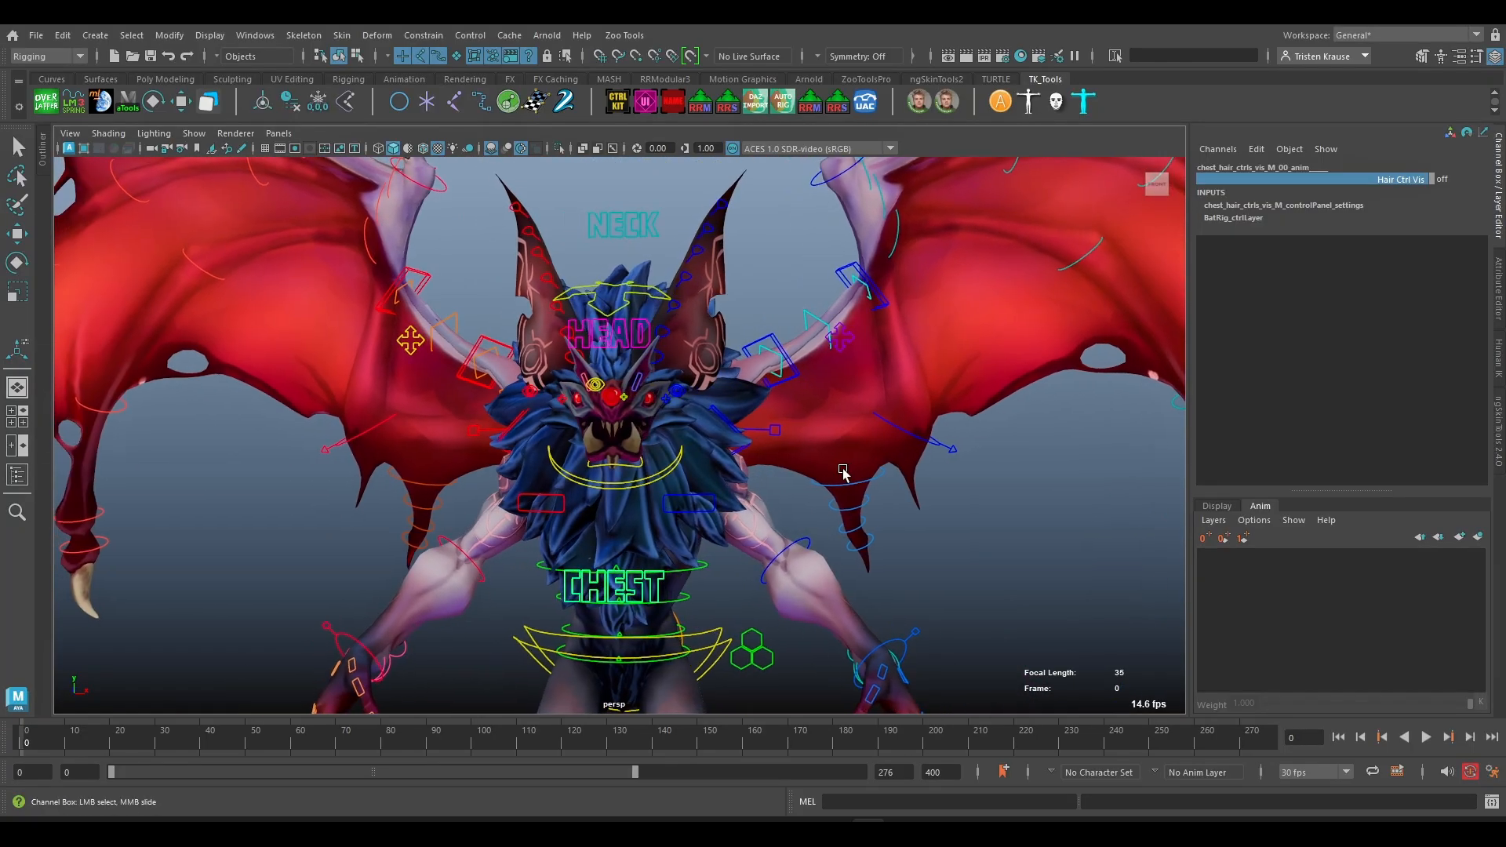
# - Select the base control of the creature's left ear, rotate it as a test, and undo the rotation
pyautogui.scroll(2, 682, 324)
pyautogui.keyDown('alt'); pyautogui.moveTo(682, 324); pyautogui.dragTo(676, 423, button='middle'); pyautogui.keyUp('alt')
pyautogui.keyDown('alt'); pyautogui.moveTo(676, 423); pyautogui.dragTo(634, 454); pyautogui.keyUp('alt')
pyautogui.press('q')
pyautogui.click(640, 444)
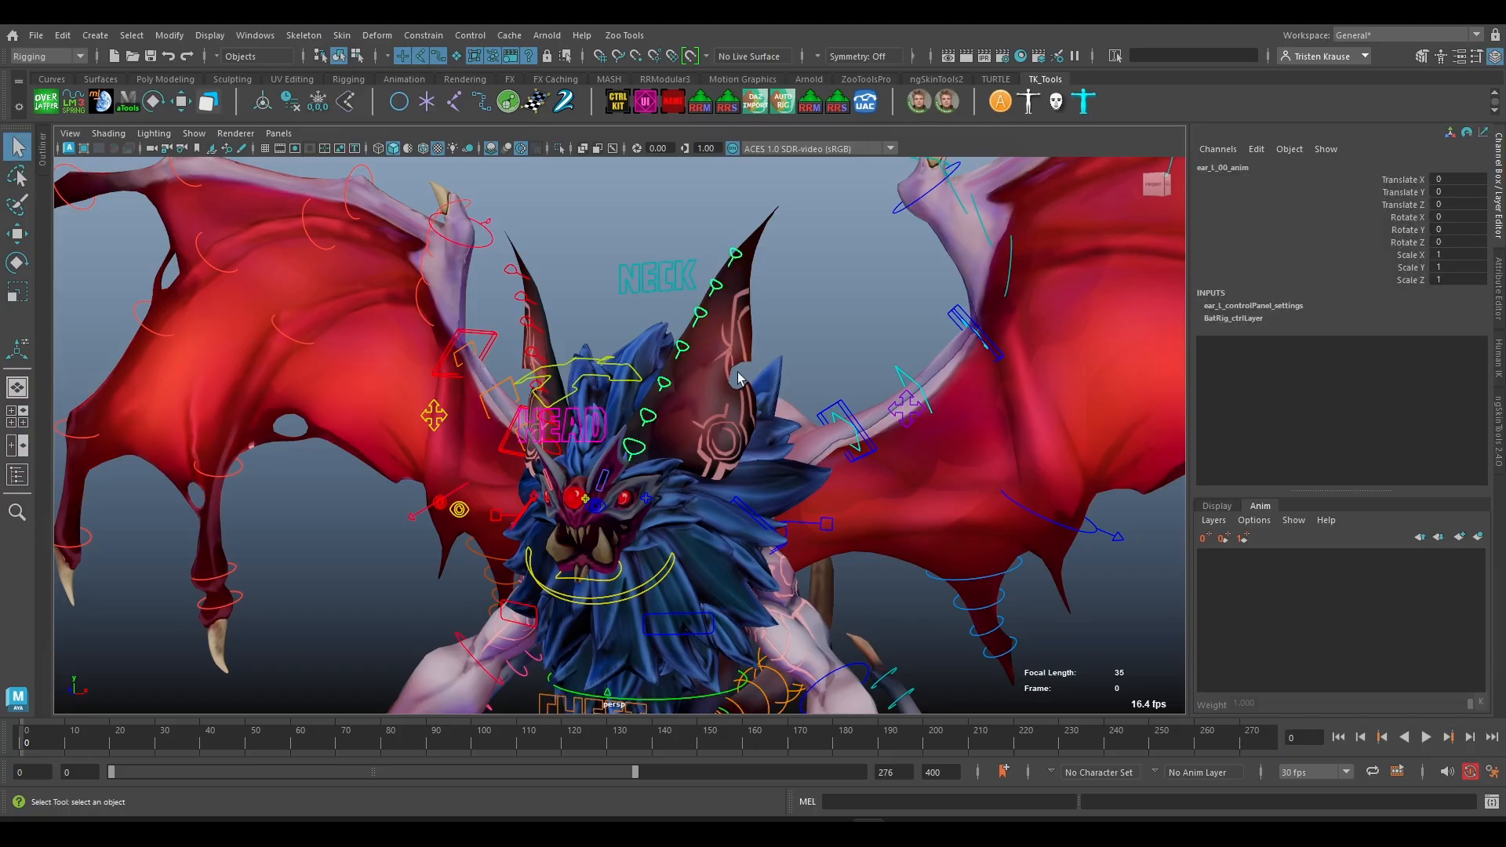
pyautogui.press('e')
pyautogui.moveTo(657, 389); pyautogui.dragTo(683, 410)
pyautogui.hotkey('ctrl', 'z')
# - Select the rectangular right nostril control on the creature's nose
pyautogui.scroll(-4, 617, 390)
pyautogui.scroll(2, 682, 409)
pyautogui.scroll(4, 683, 410)
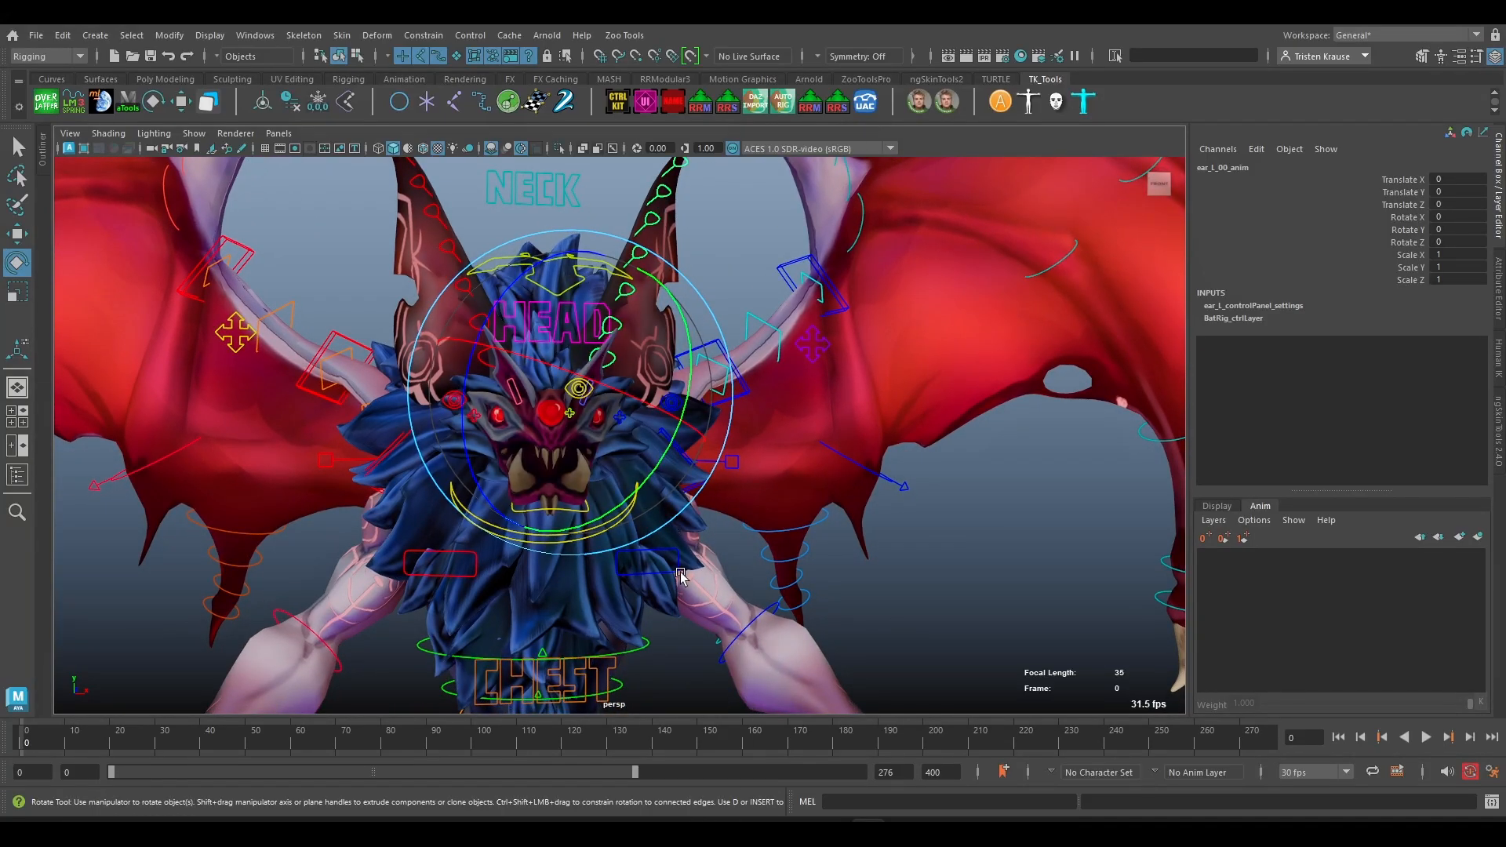
pyautogui.scroll(4, 679, 571)
pyautogui.keyDown('alt'); pyautogui.moveTo(679, 571); pyautogui.dragTo(659, 494); pyautogui.keyUp('alt')
pyautogui.keyDown('alt'); pyautogui.moveTo(658, 494); pyautogui.dragTo(625, 469, button='middle'); pyautogui.keyUp('alt')
pyautogui.press('q')
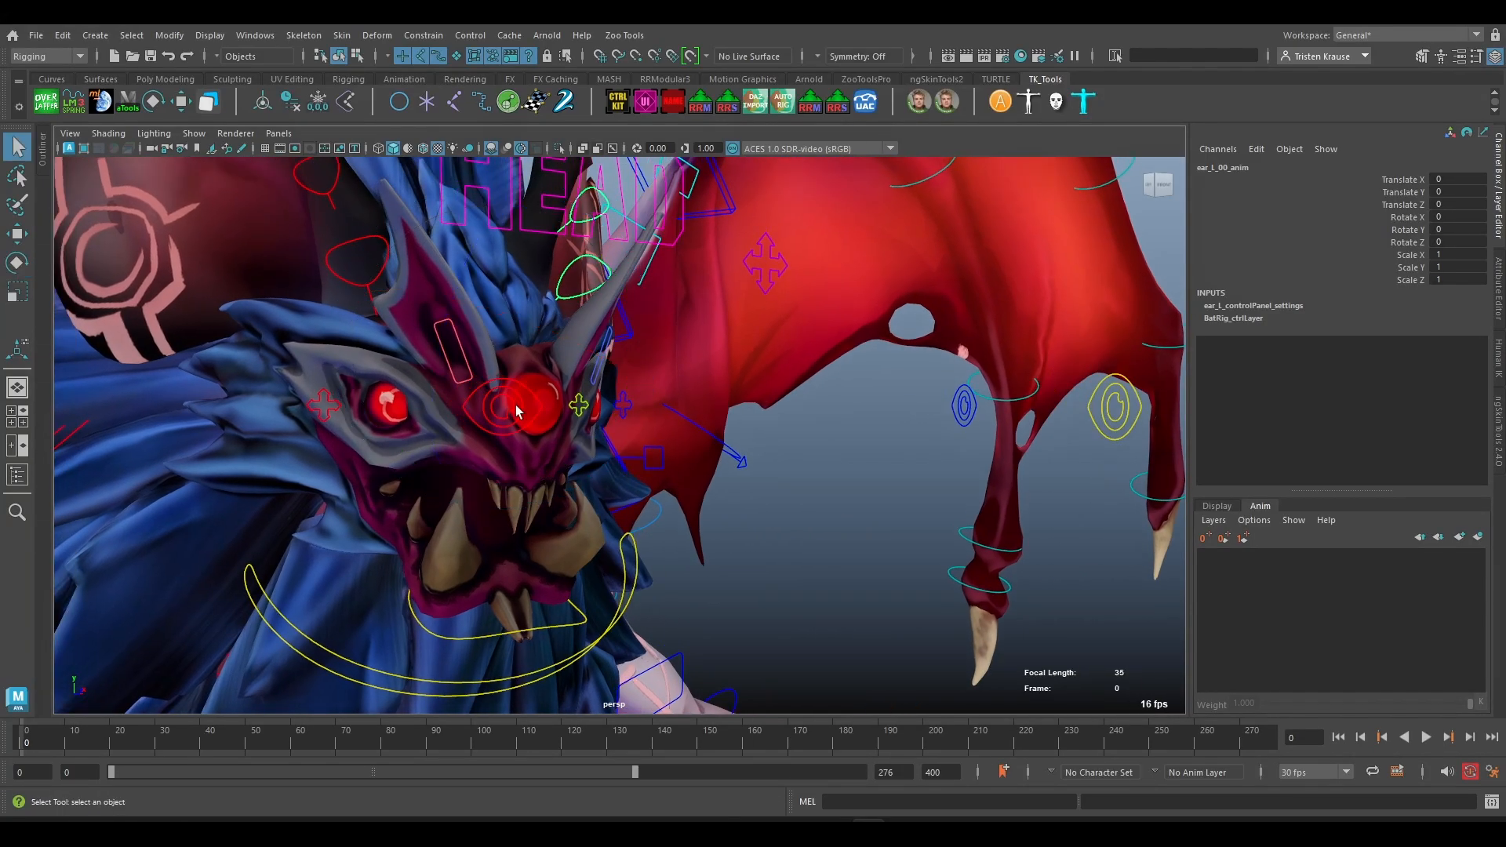
pyautogui.click(445, 322)
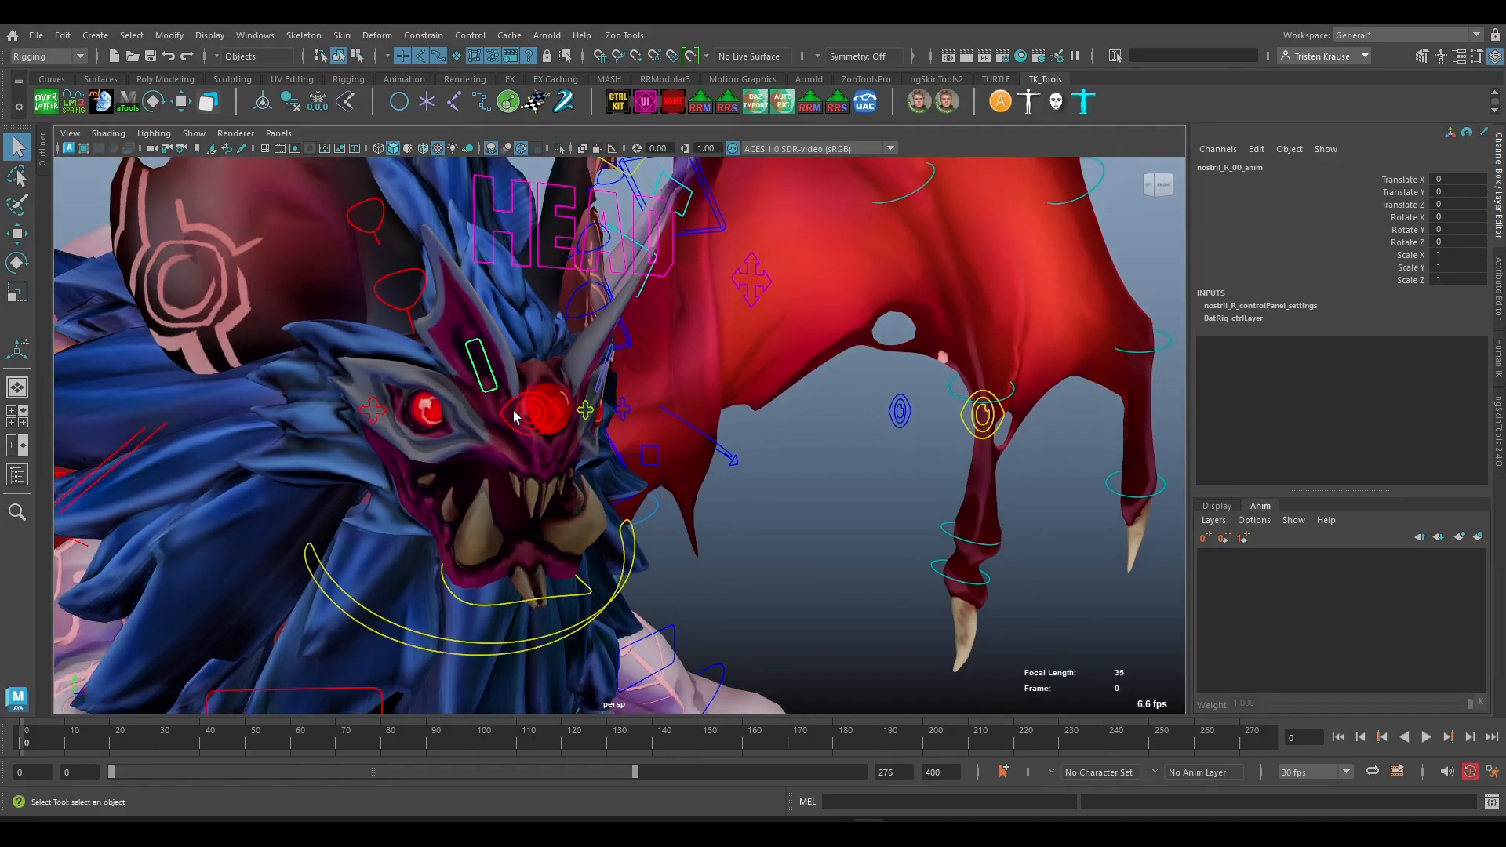
# - Select the eye target controls floating in front of the face together, with the Move tool active
pyautogui.keyDown('alt'); pyautogui.moveTo(513, 411); pyautogui.dragTo(663, 353); pyautogui.keyUp('alt')
pyautogui.moveTo(694, 294); pyautogui.dragTo(800, 441)
pyautogui.press('w')
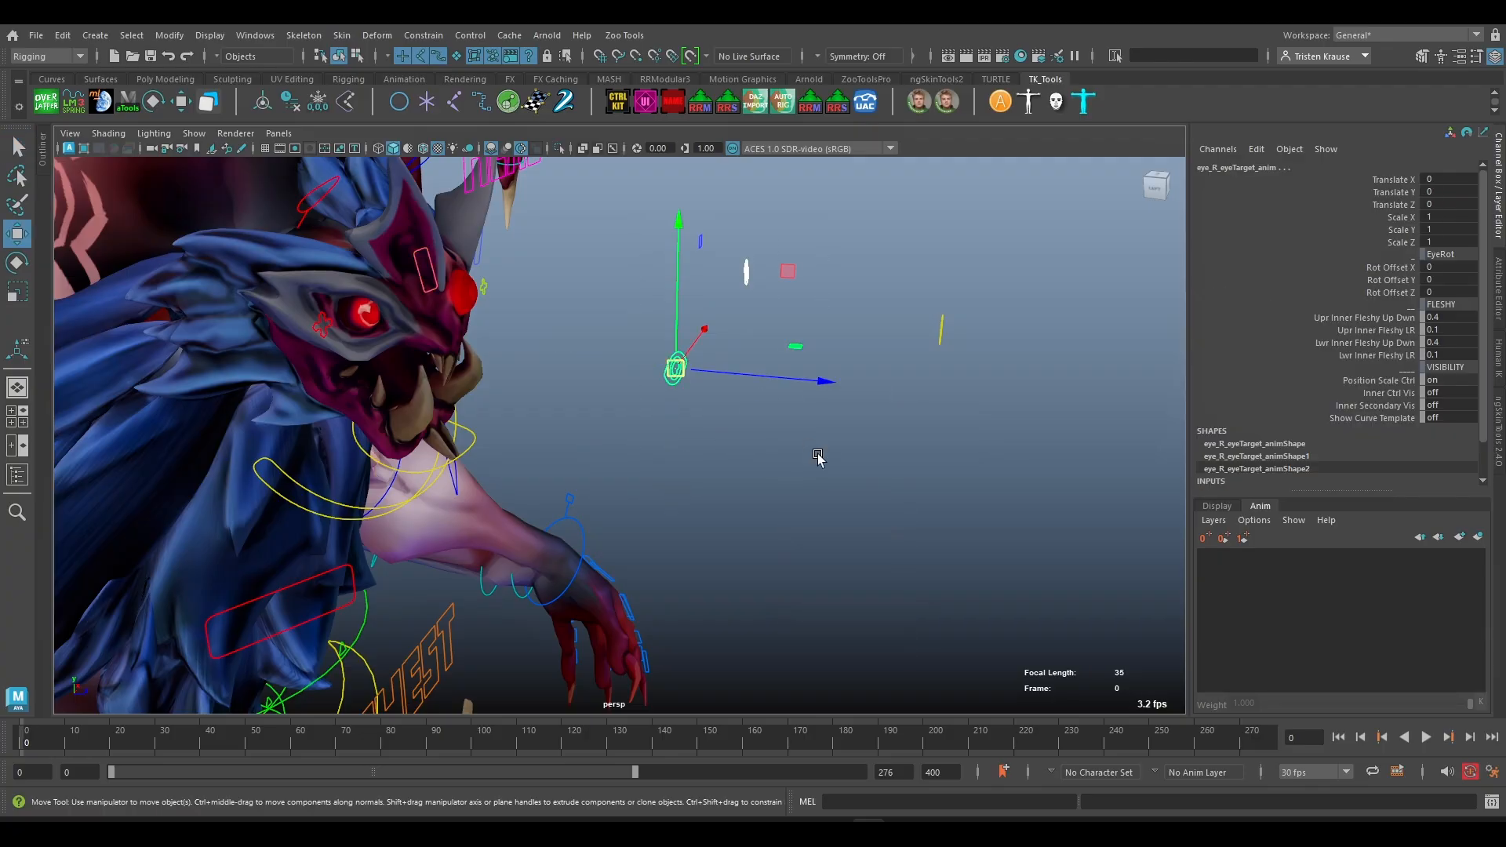
# - Move the selected eye targets around to test how the eyes follow, and undo the moves
pyautogui.keyDown('alt'); pyautogui.moveTo(861, 513); pyautogui.dragTo(659, 471); pyautogui.keyUp('alt')
pyautogui.keyDown('alt'); pyautogui.moveTo(538, 346); pyautogui.dragTo(632, 382, button='middle'); pyautogui.keyUp('alt')
pyautogui.moveTo(633, 382); pyautogui.dragTo(627, 433)
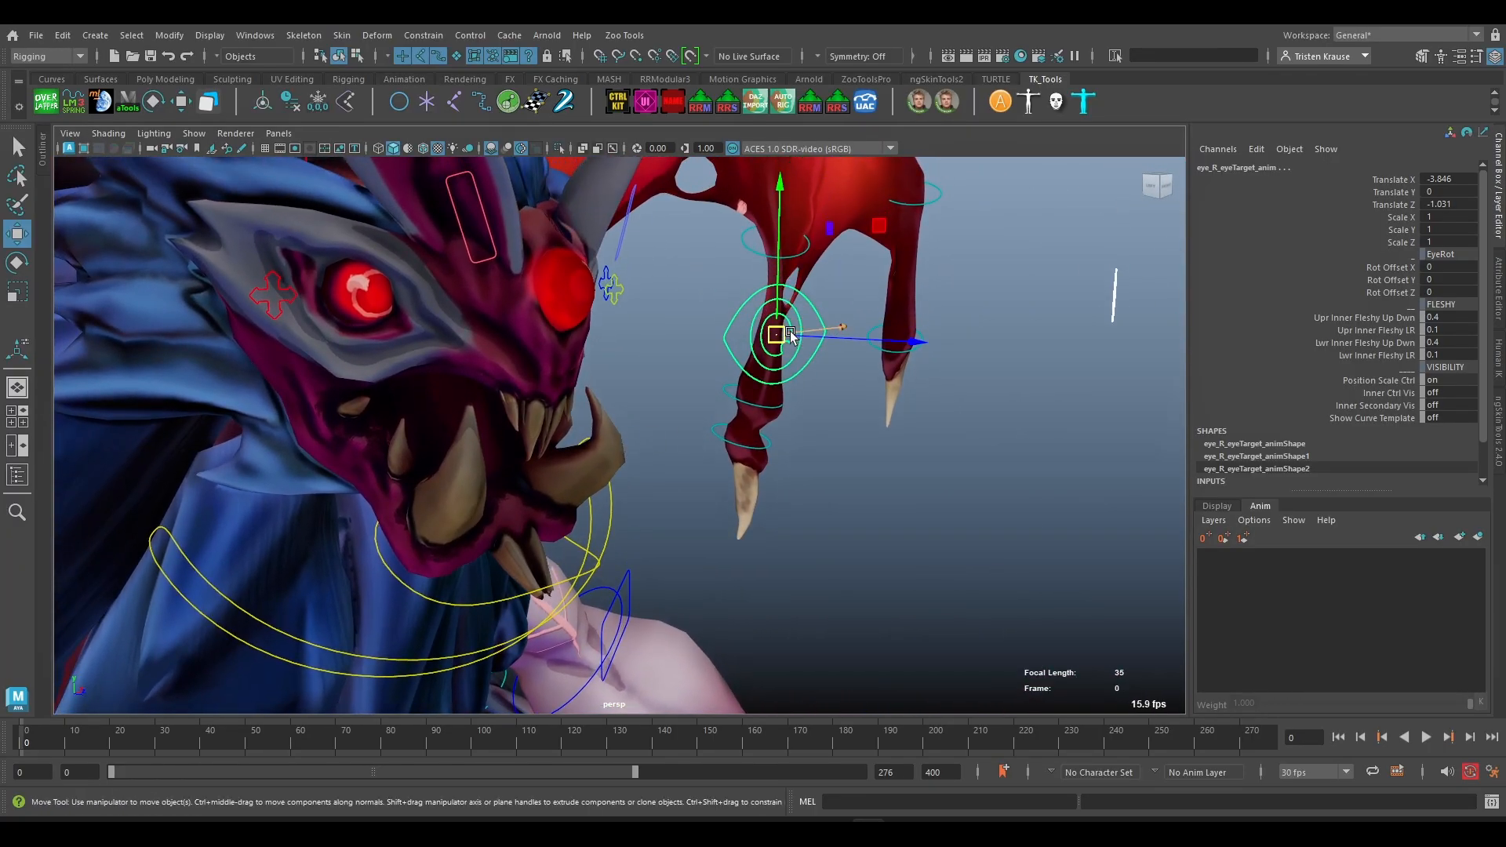
pyautogui.moveTo(776, 302); pyautogui.dragTo(383, 408)
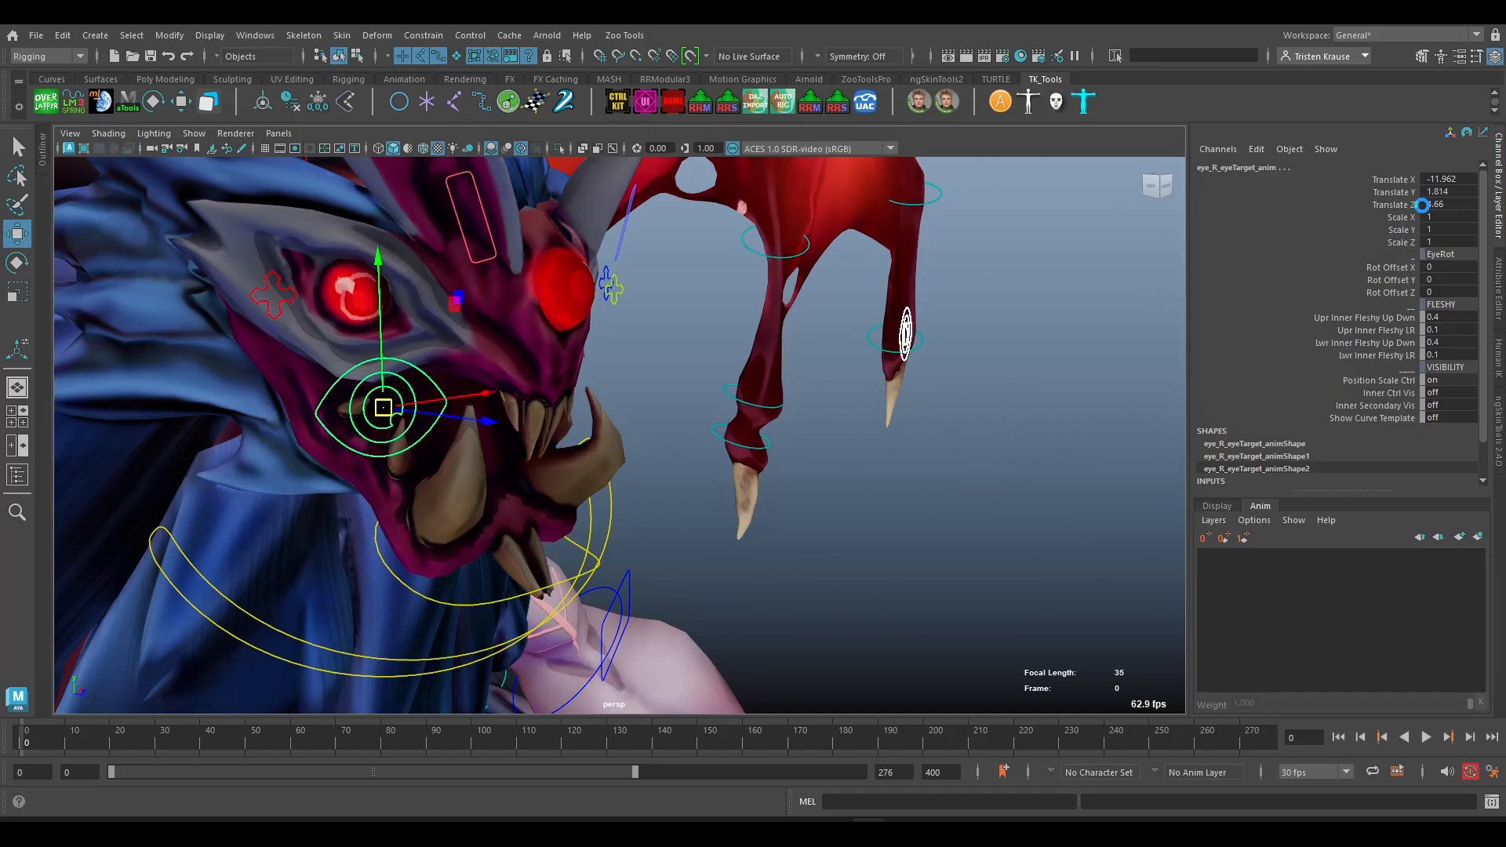
pyautogui.hotkey('ctrl', 'z')
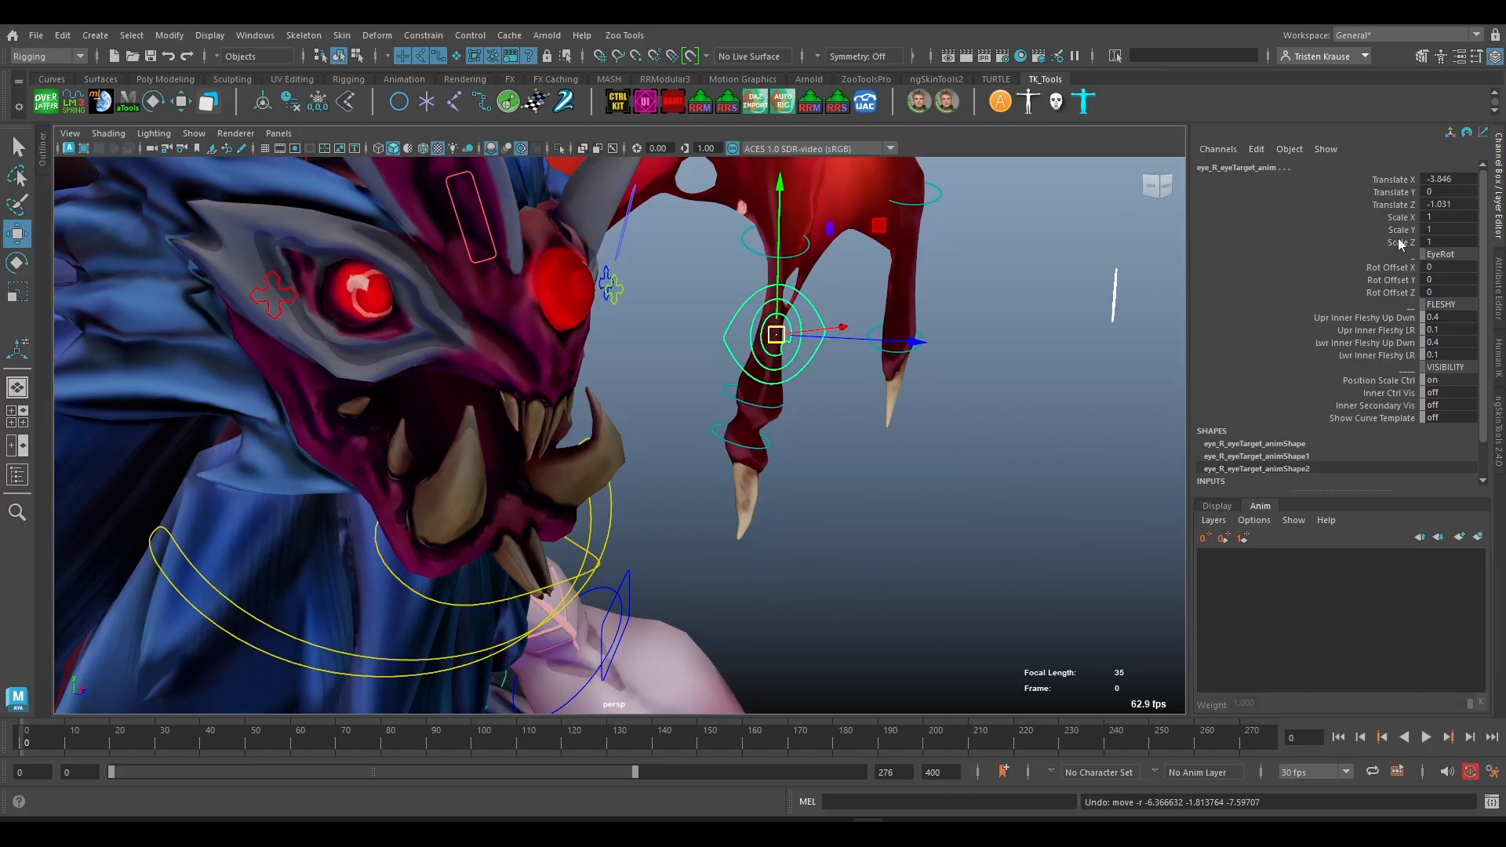
pyautogui.hotkey('ctrl', 'z')
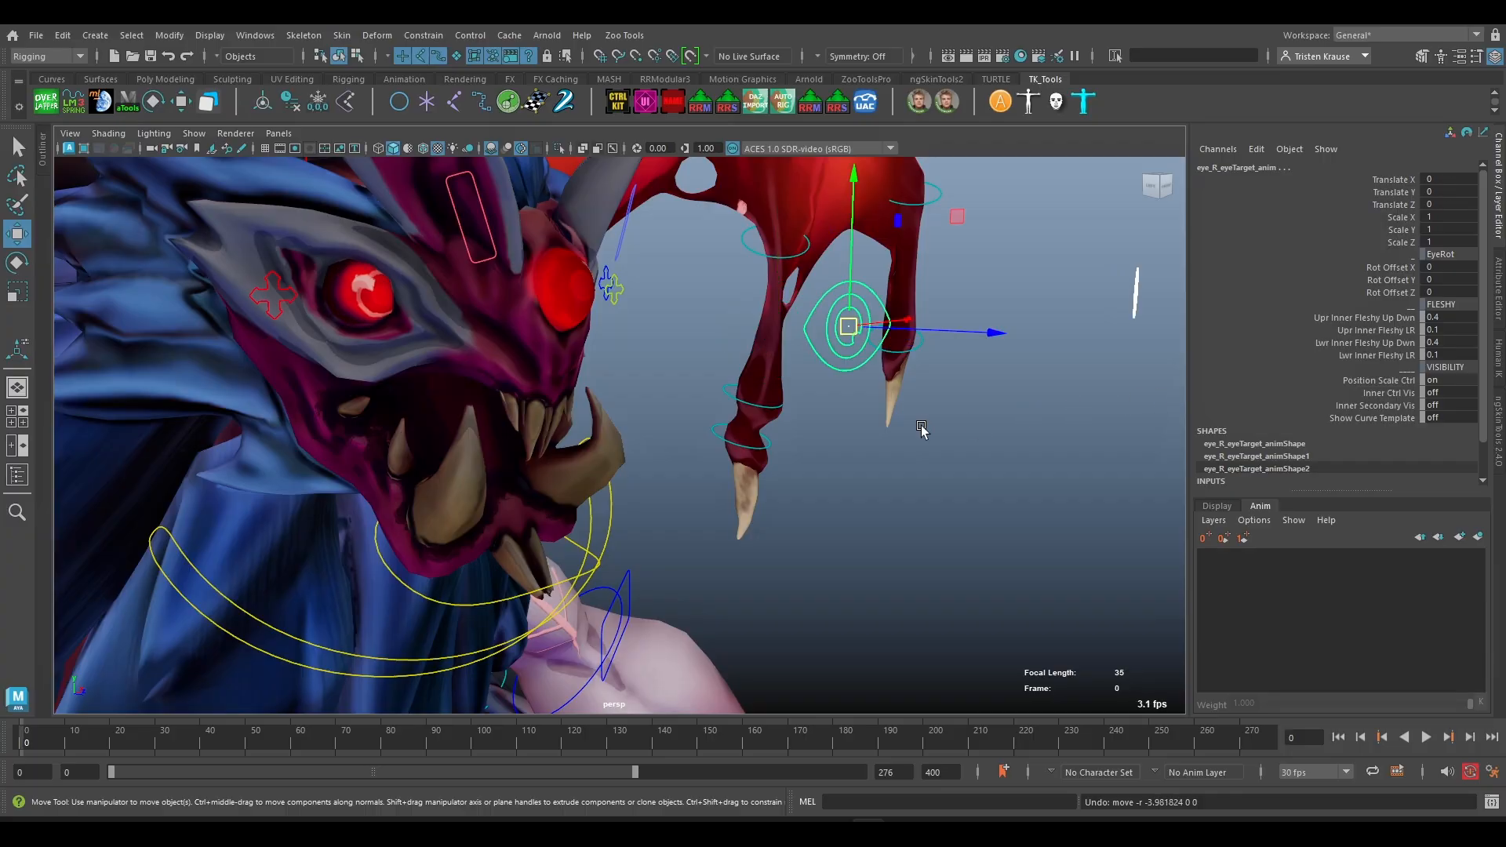
# - Select only the right eye target and move it close to the creature's right eye
pyautogui.moveTo(1388, 267); pyautogui.dragTo(1392, 293)
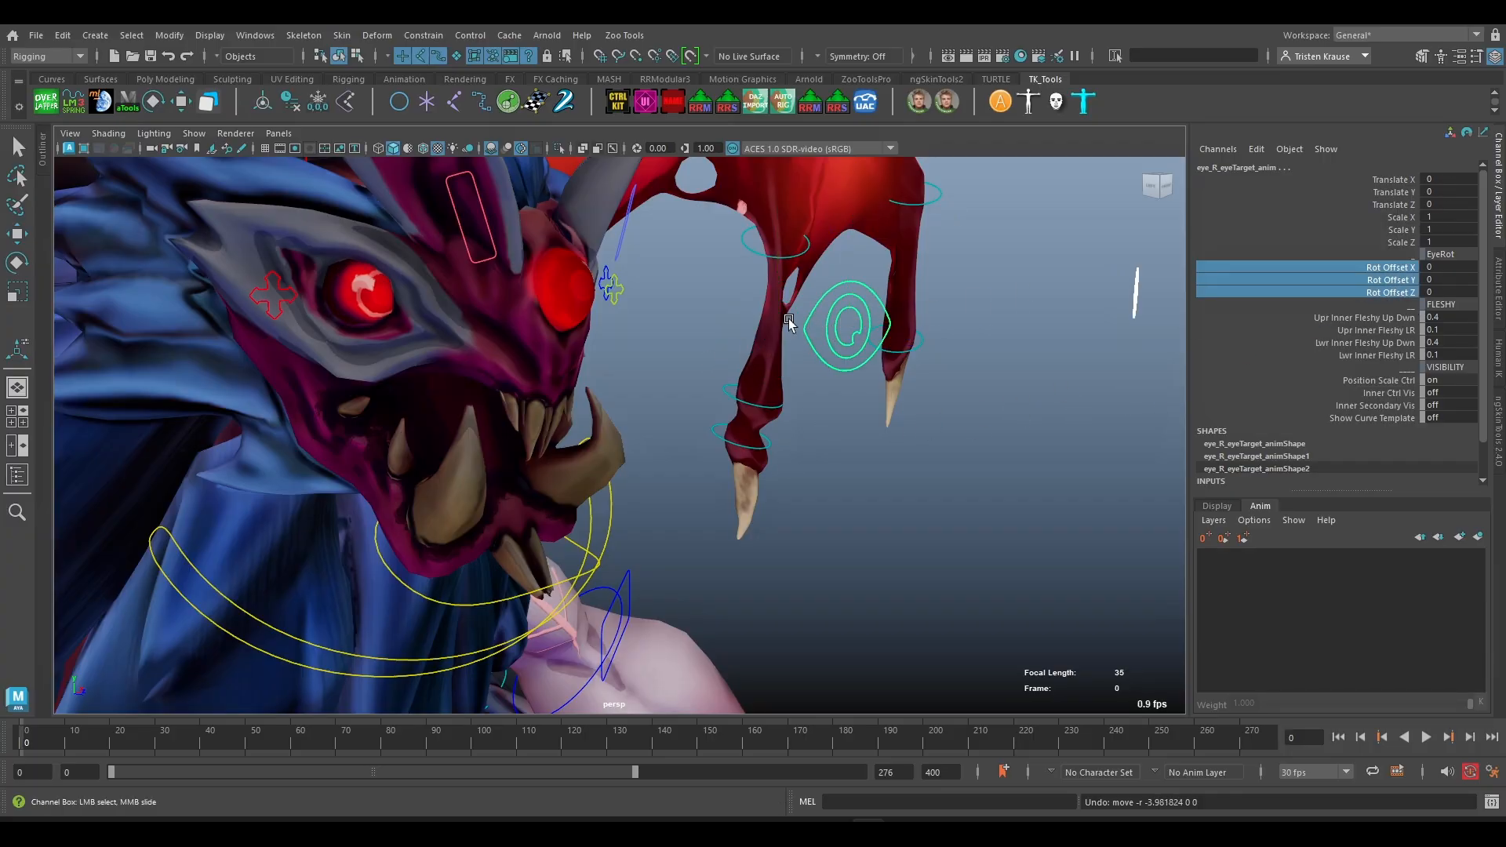
pyautogui.hotkey('ctrl', 'z')
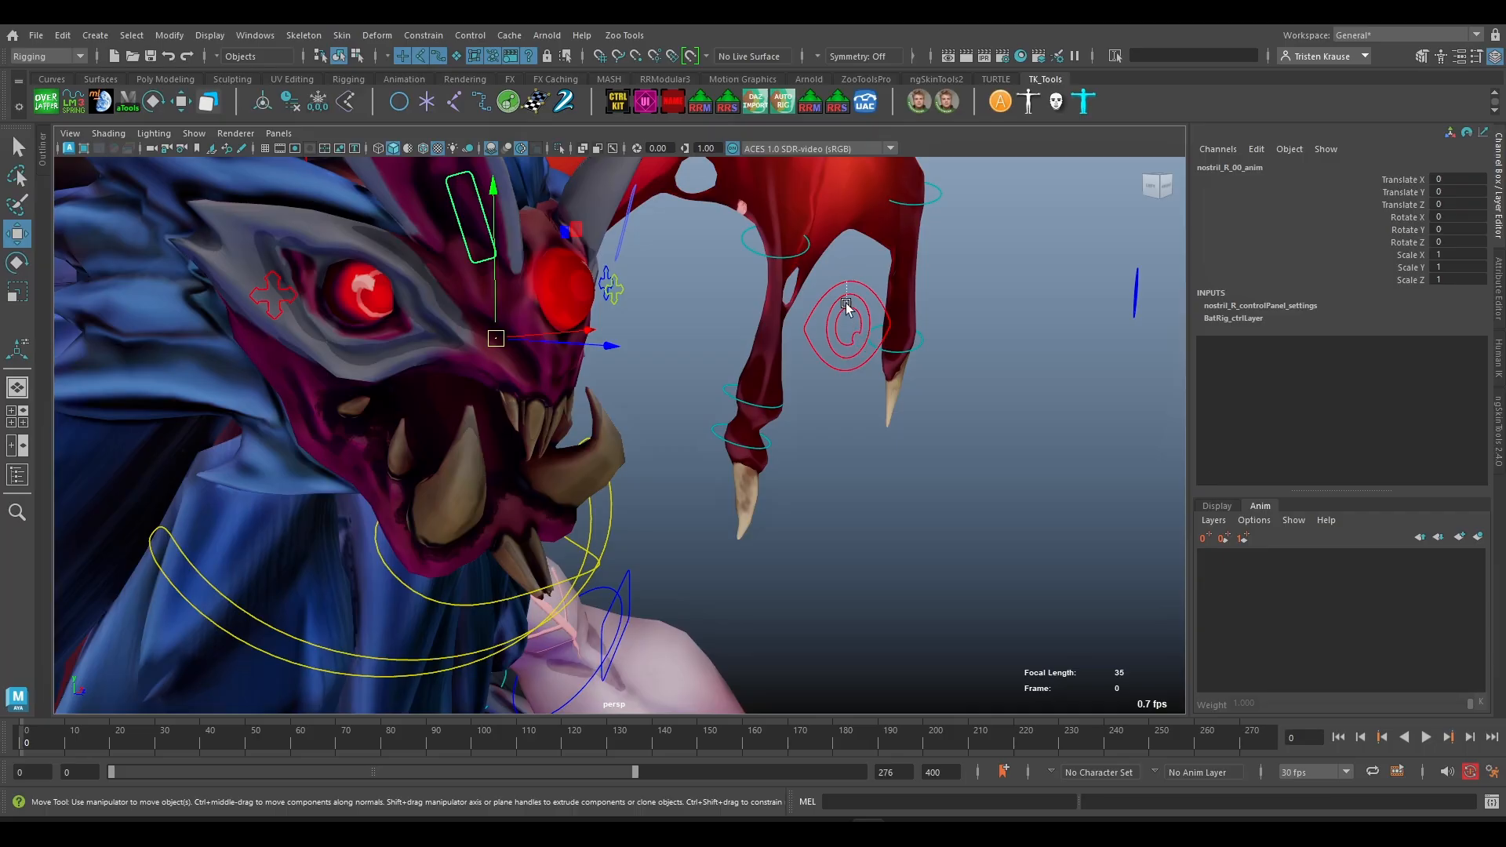
pyautogui.click(845, 306)
pyautogui.moveTo(847, 324); pyautogui.dragTo(421, 306)
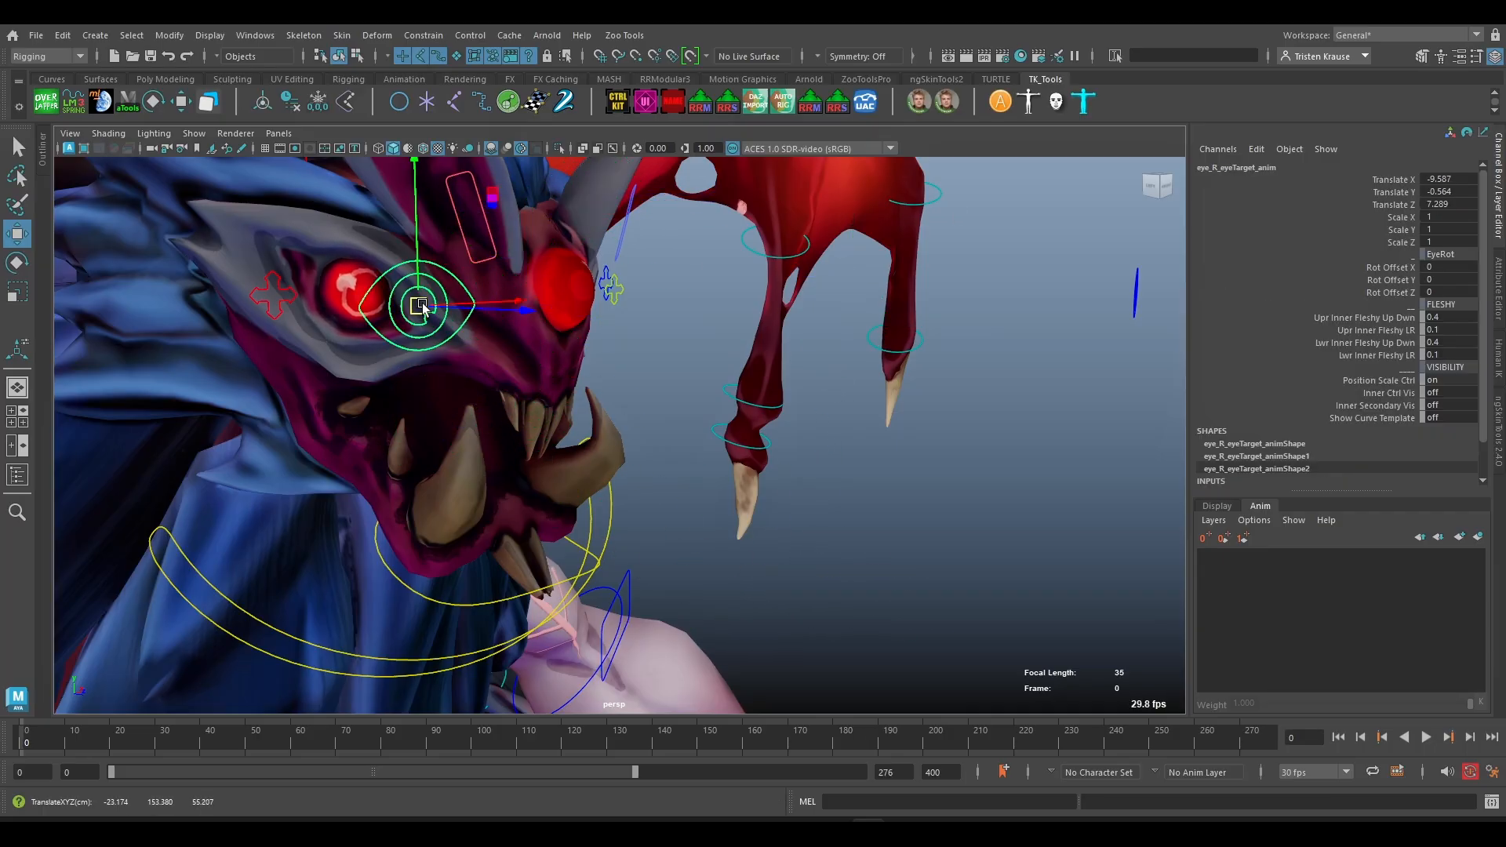
# - Test the right eye target's Rot Offset X by varying it, and undo that change along with the target's earlier move
pyautogui.click(1393, 268)
pyautogui.keyDown('alt'); pyautogui.moveTo(518, 495); pyautogui.dragTo(620, 481); pyautogui.keyUp('alt')
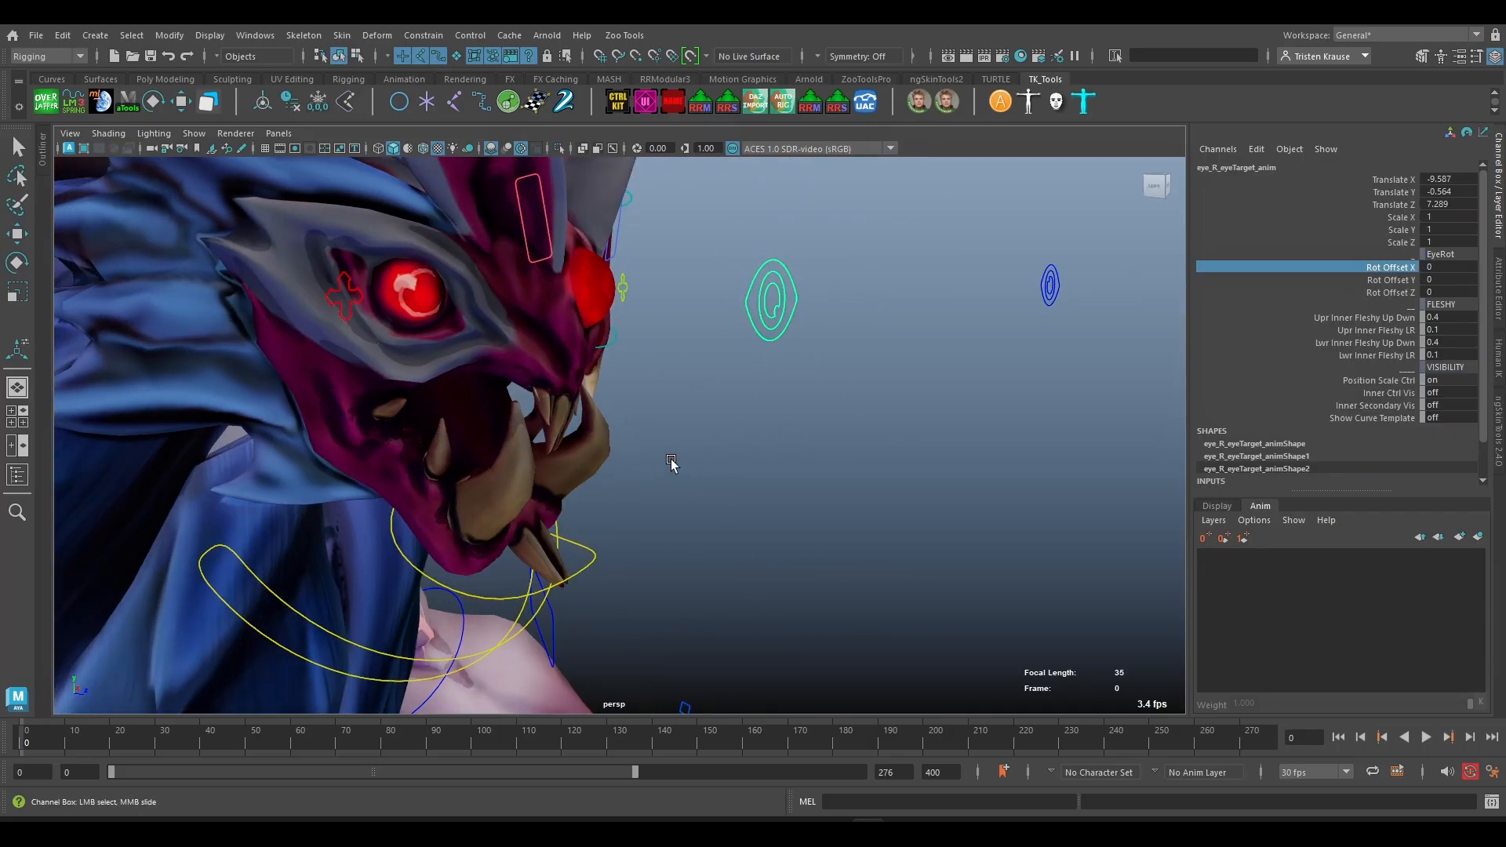
pyautogui.moveTo(694, 451); pyautogui.dragTo(466, 442, button='middle')
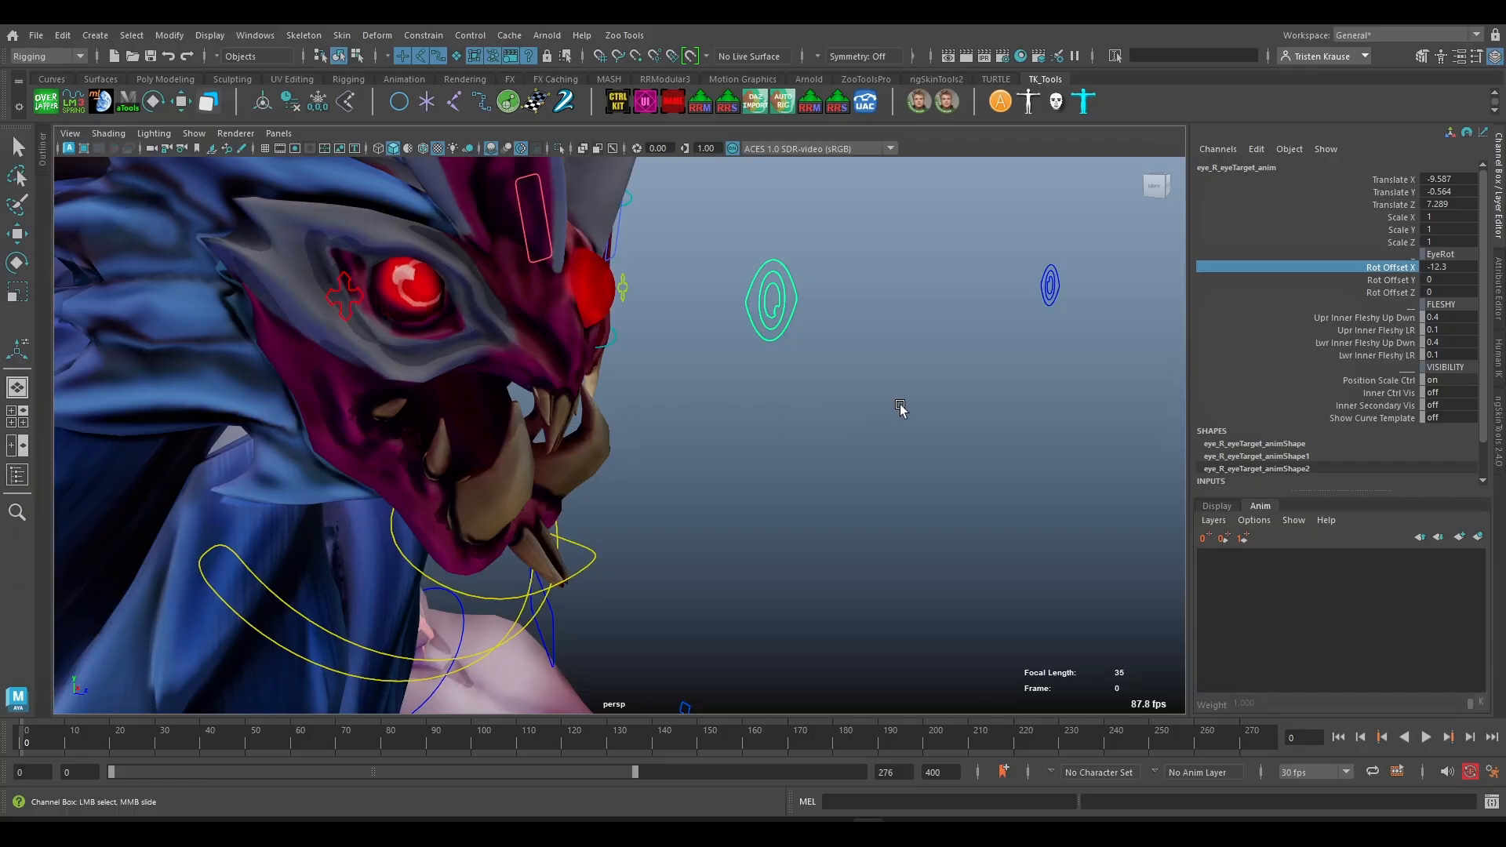
pyautogui.hotkey('ctrl', 'z')
pyautogui.hotkey('ctrl', 'z')
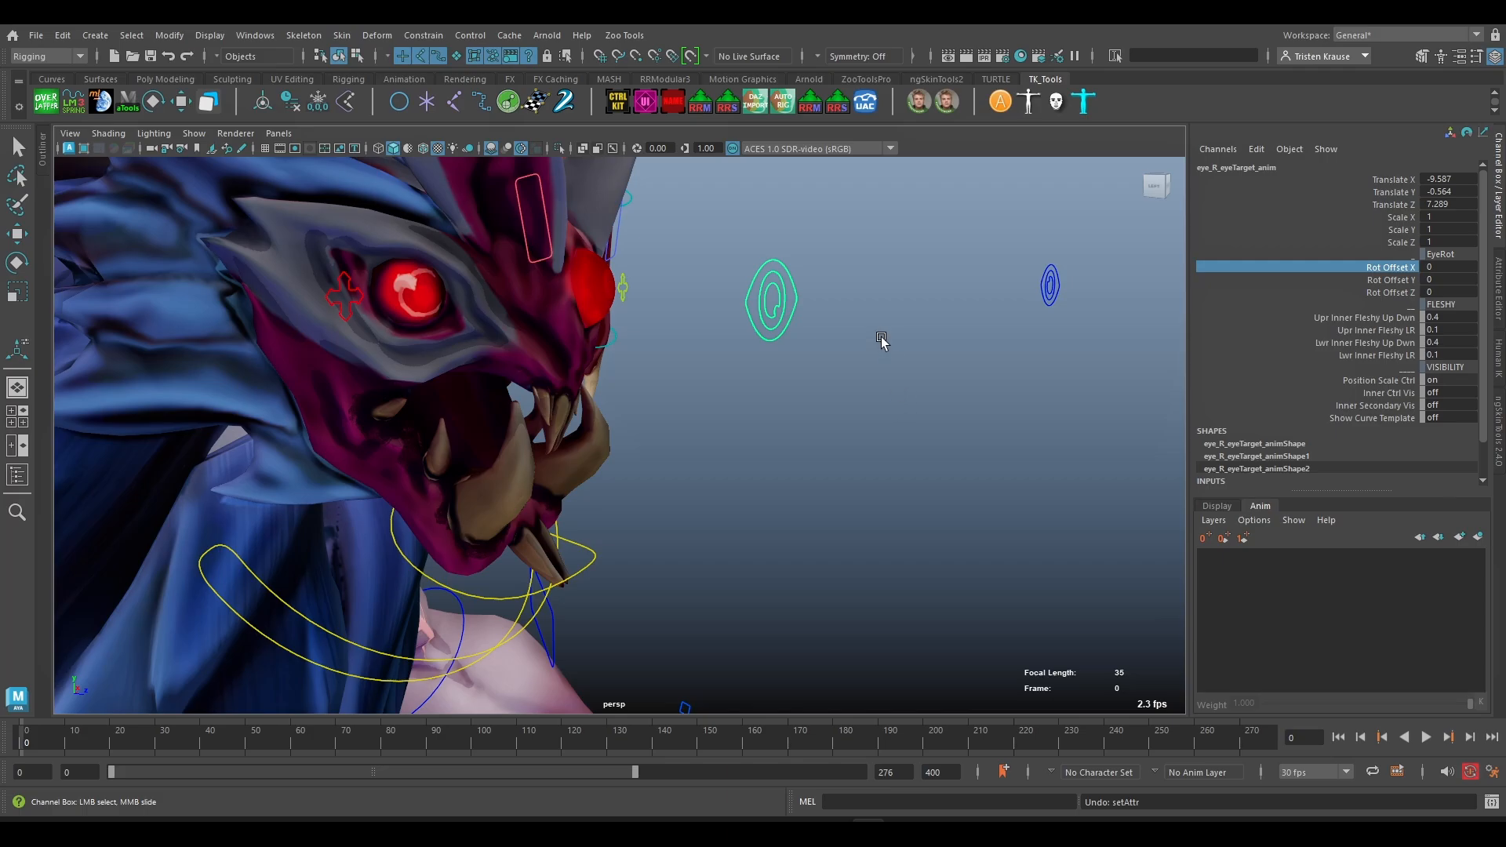
pyautogui.hotkey('ctrl', 'z')
pyautogui.keyDown('alt'); pyautogui.moveTo(921, 427); pyautogui.dragTo(839, 453); pyautogui.keyUp('alt')
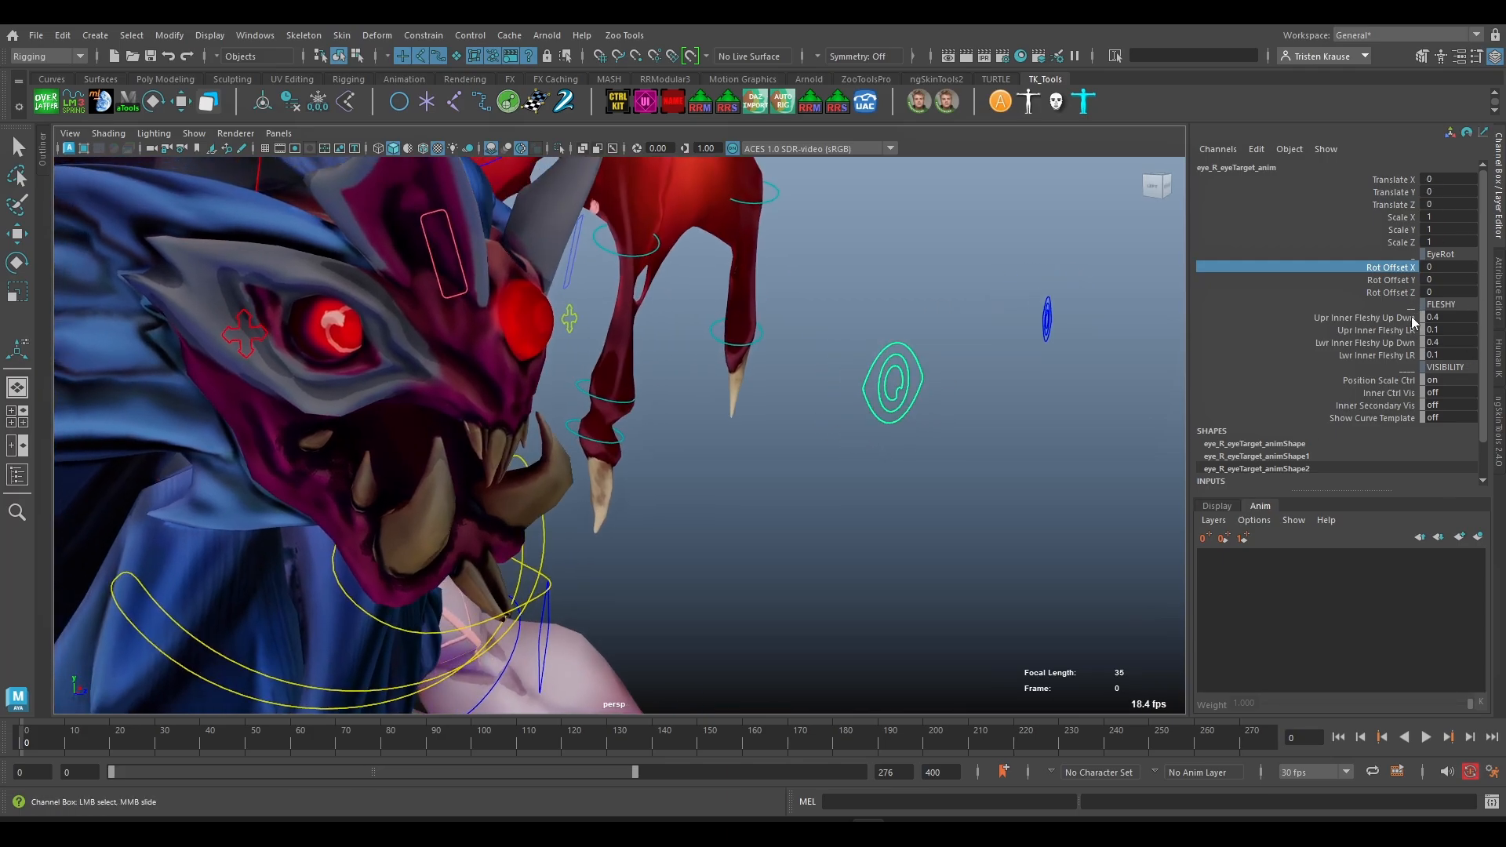
# - Turn on Inner Ctrl Vis, Inner Secondary Vis and Show Curve Template for the right eye target
pyautogui.click(1440, 305)
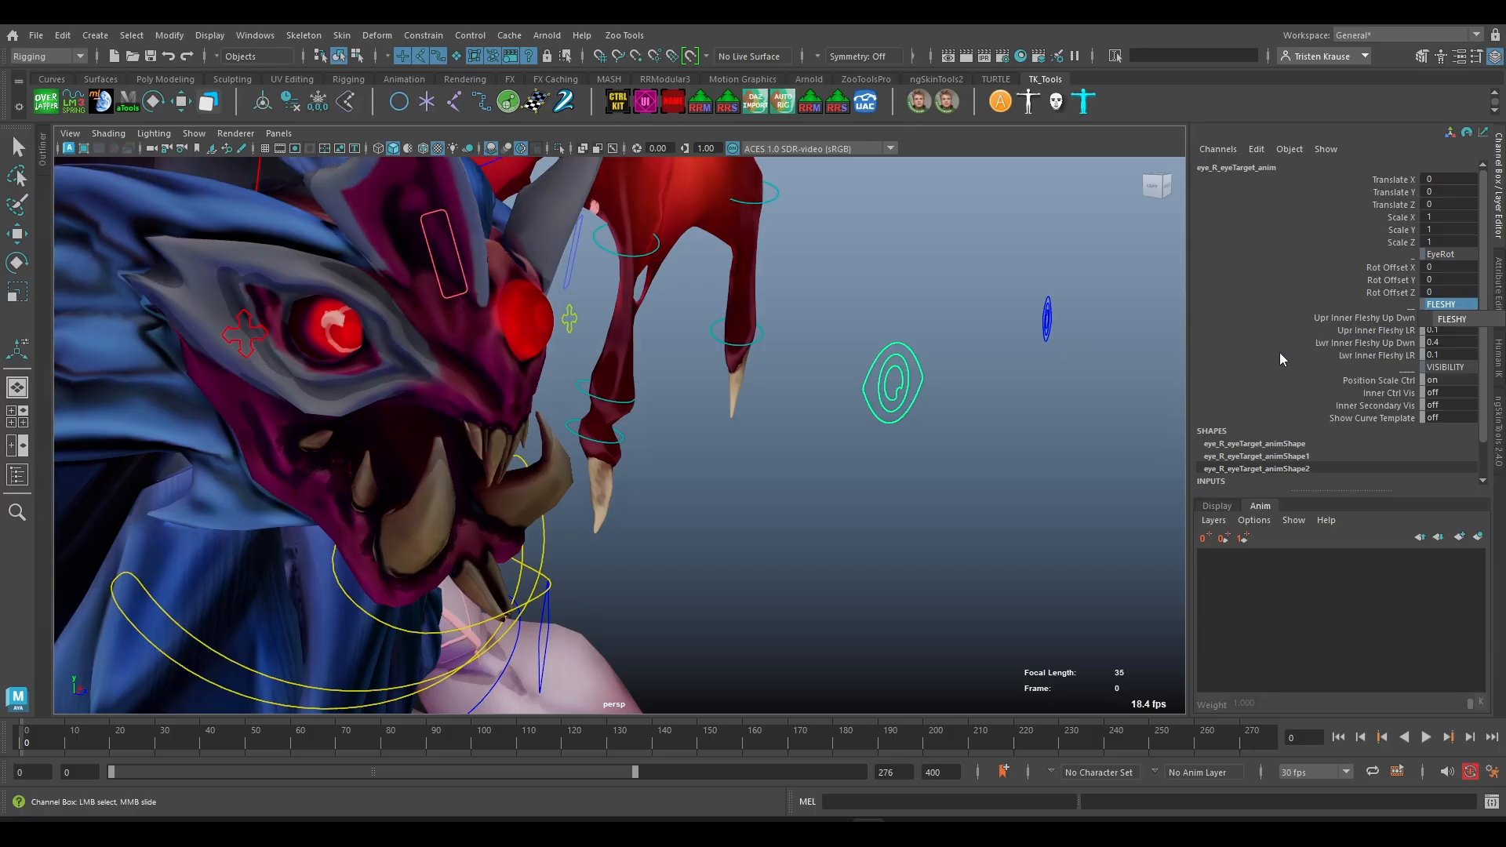
pyautogui.click(1387, 304)
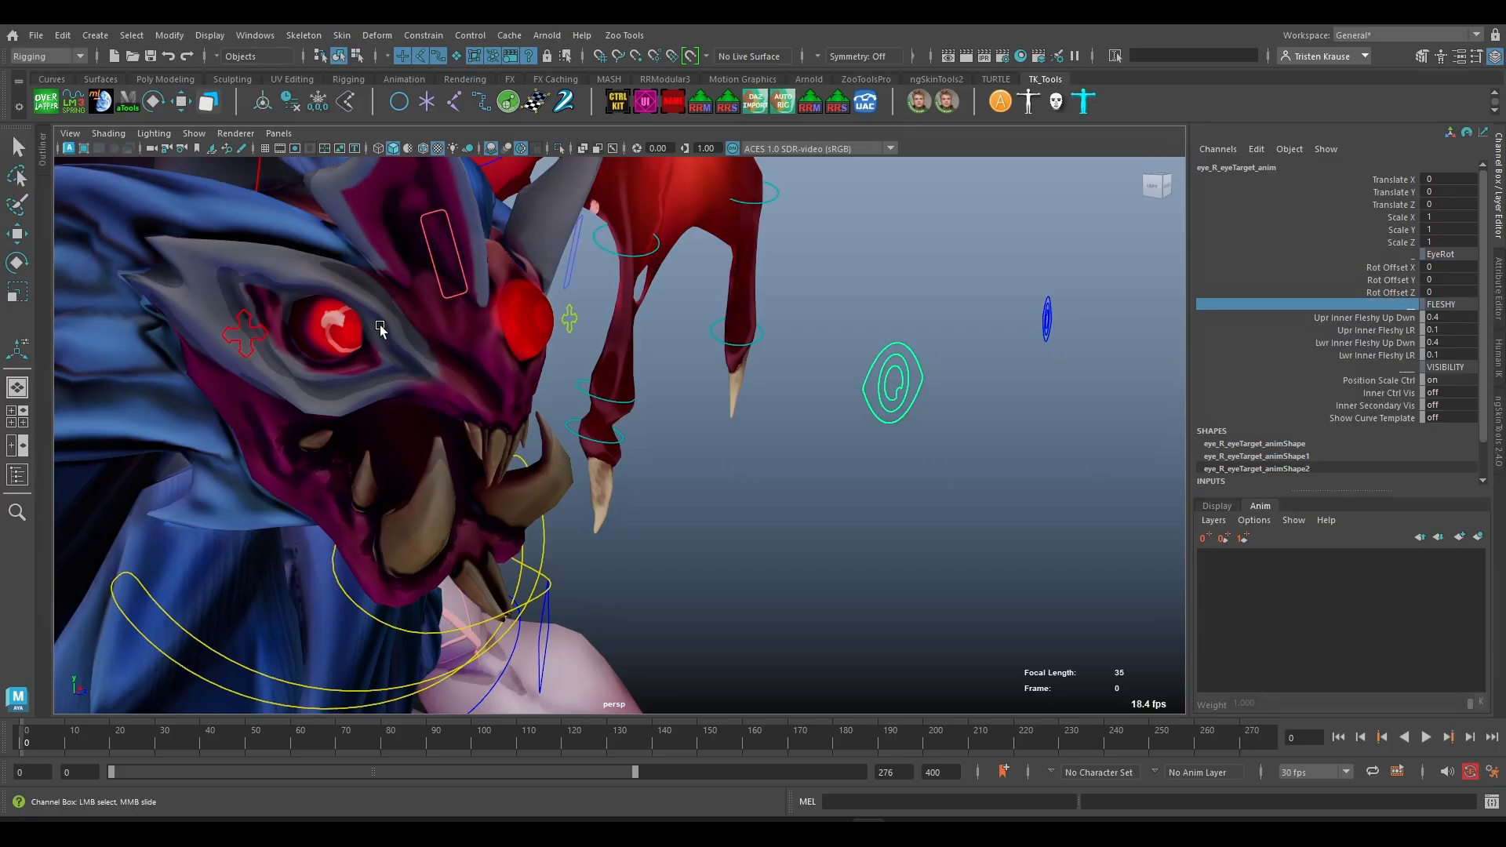
pyautogui.moveTo(1409, 392); pyautogui.dragTo(1400, 418)
pyautogui.moveTo(797, 467); pyautogui.dragTo(818, 494, button='middle')
pyautogui.keyDown('alt'); pyautogui.moveTo(817, 494); pyautogui.dragTo(645, 427); pyautogui.keyUp('alt')
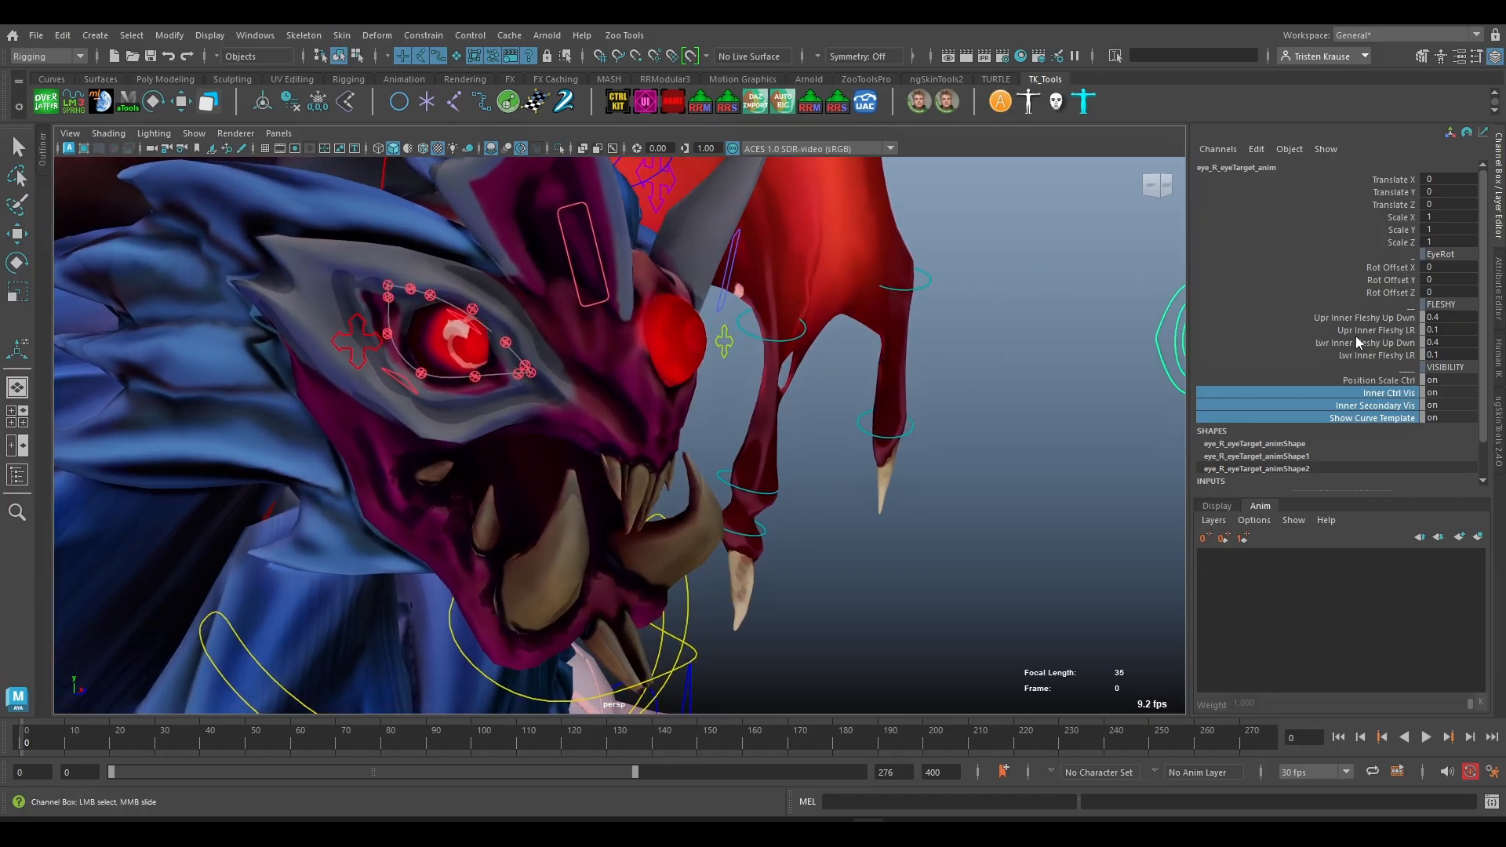
# - Move the right eye target around in front of the face to test how the eyelid controls follow
pyautogui.keyDown('alt'); pyautogui.moveTo(1161, 365); pyautogui.dragTo(774, 513); pyautogui.keyUp('alt')
pyautogui.press('w')
pyautogui.scroll(3, 800, 478)
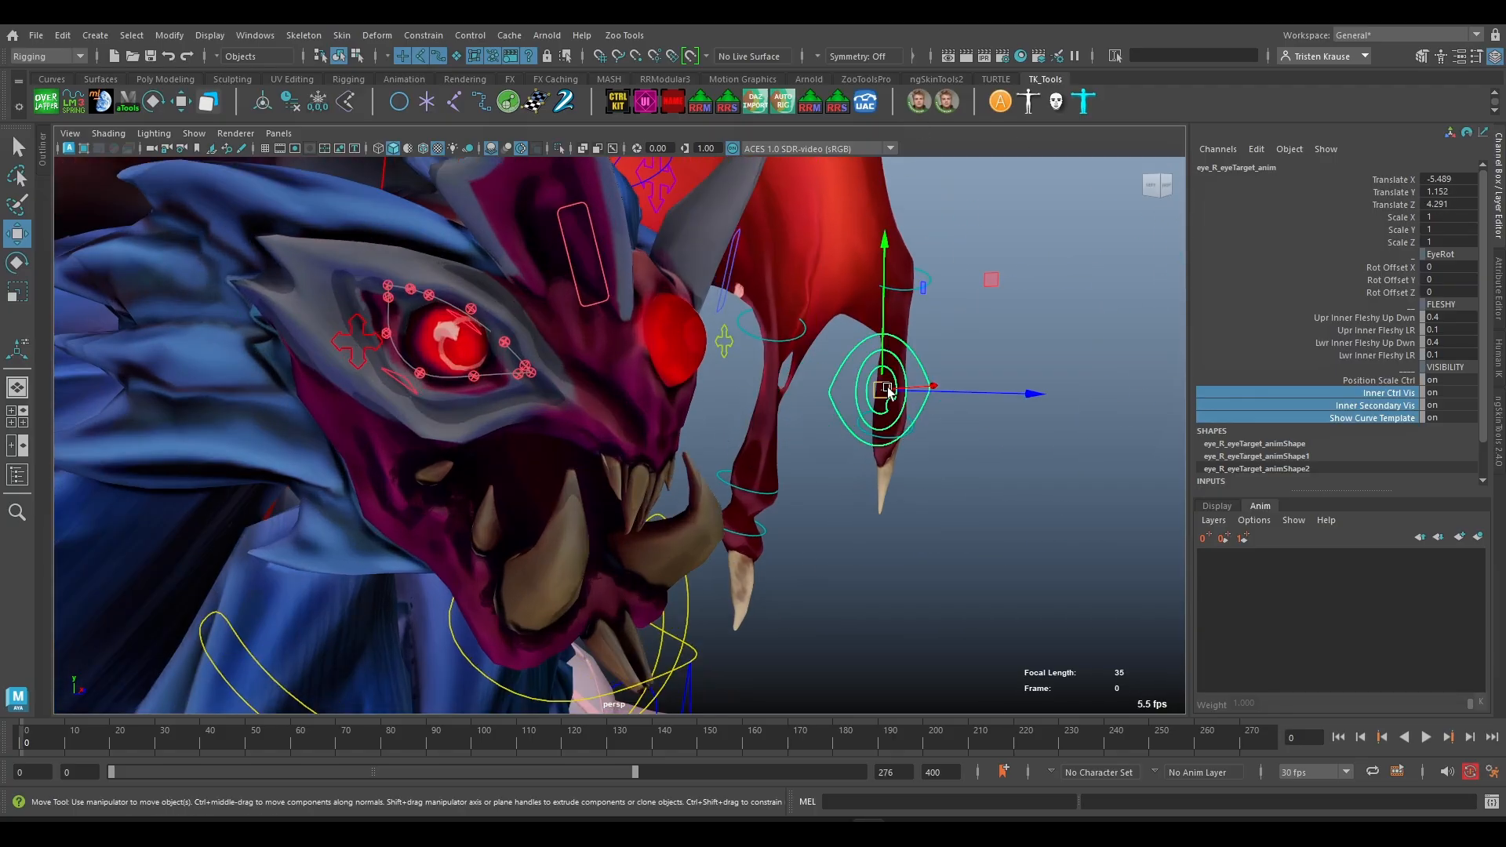
pyautogui.moveTo(882, 390); pyautogui.dragTo(875, 313)
# - Try Fleshy values of 0.6 for up-down and 0.3 for left-right while moving the right eye target, and undo these changes
pyautogui.moveTo(1406, 318); pyautogui.dragTo(1407, 356)
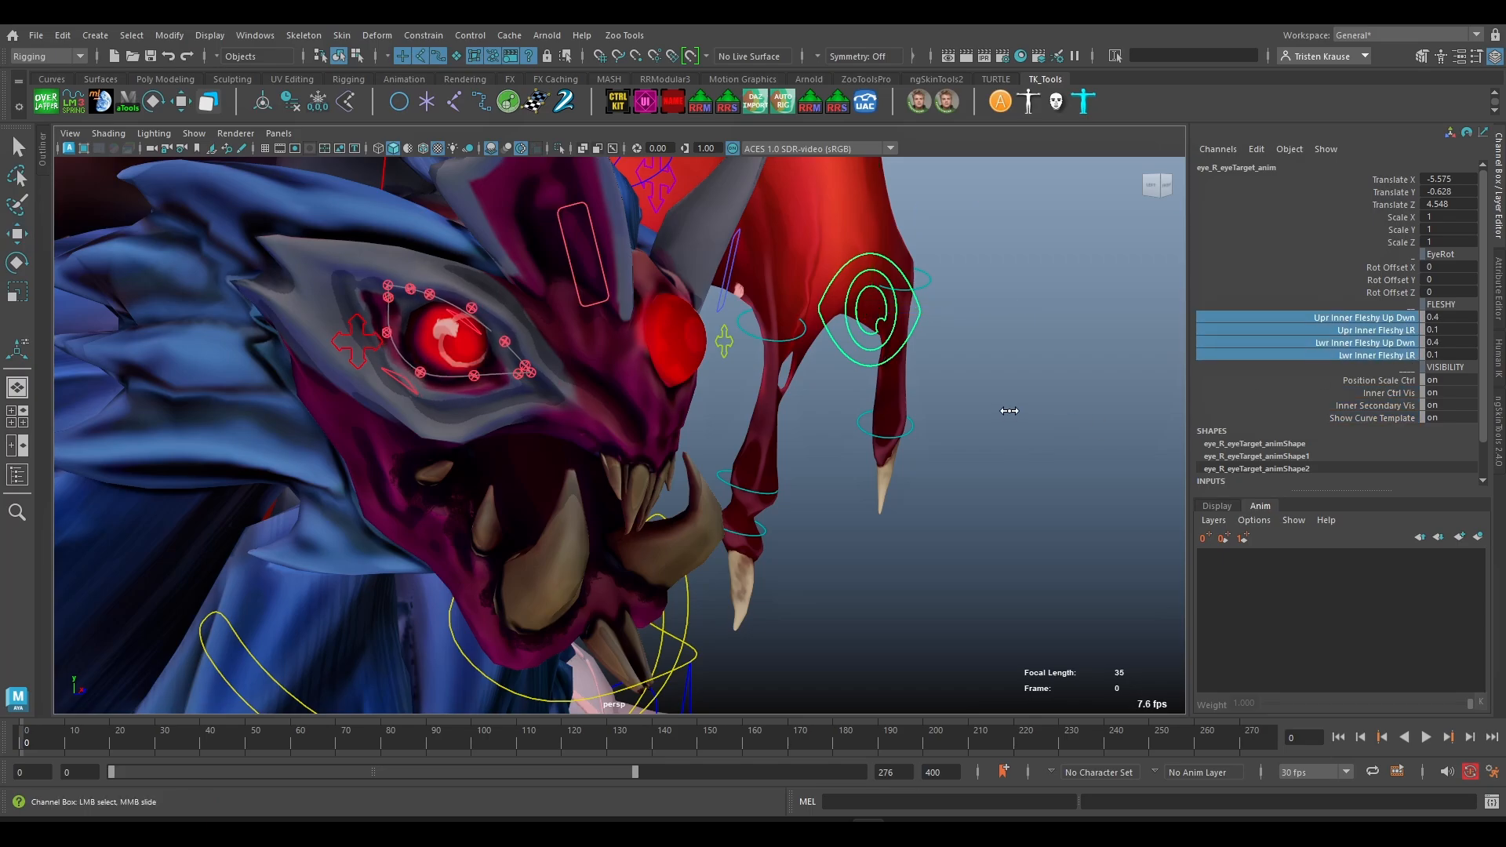
pyautogui.moveTo(1009, 411); pyautogui.dragTo(1011, 410, button='middle')
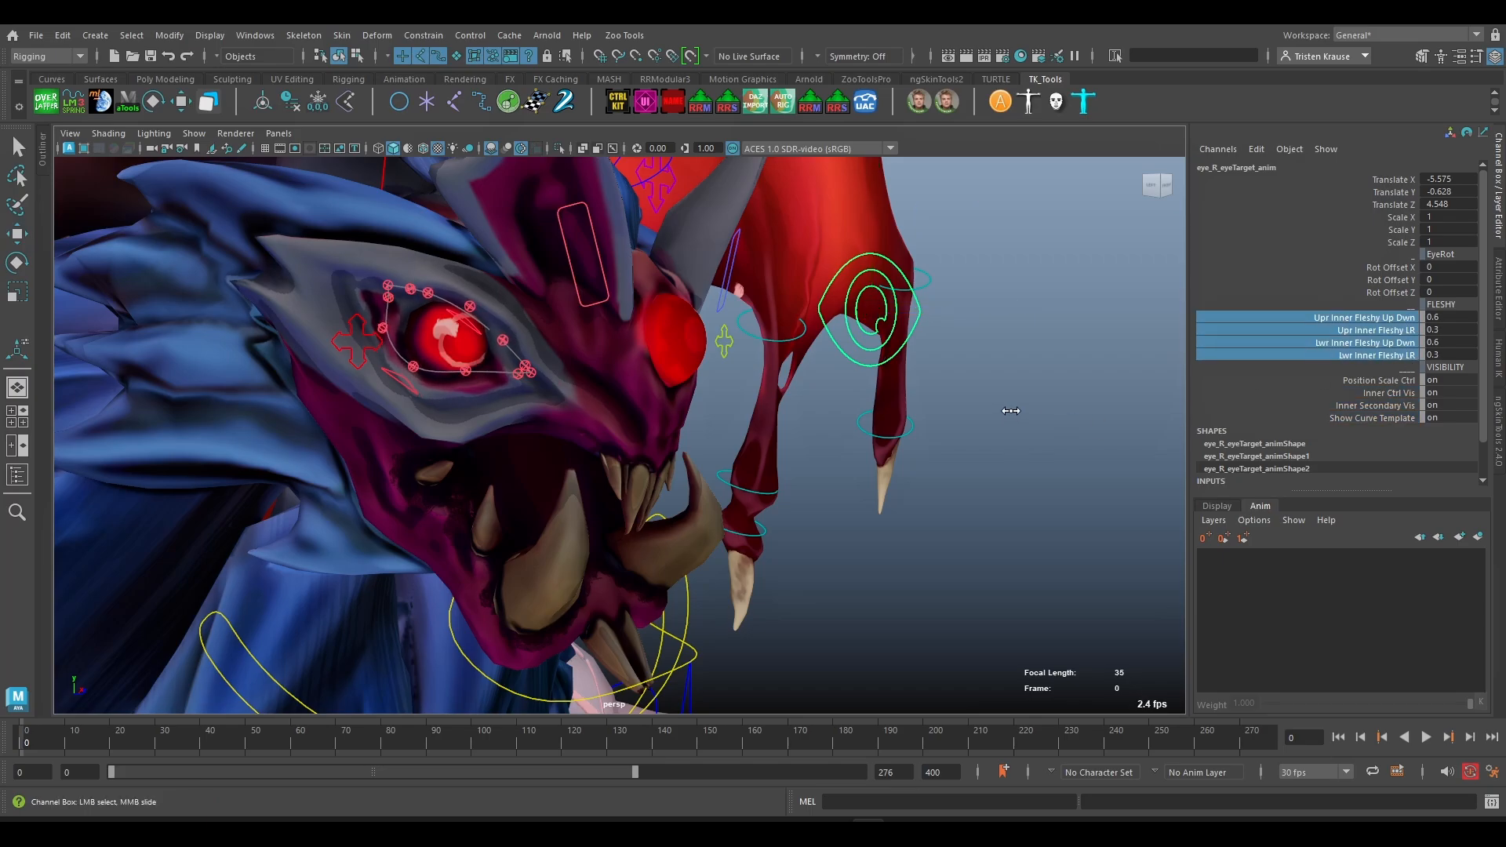
pyautogui.press('w')
pyautogui.click(858, 270)
pyautogui.click(867, 270)
pyautogui.moveTo(867, 302); pyautogui.dragTo(662, 517, button='middle')
pyautogui.hotkey('ctrl', 'z')
pyautogui.hotkey('ctrl', 'z')
pyautogui.hotkey('ctrl', 'z')
pyautogui.hotkey('ctrl', 'z')
pyautogui.hotkey('ctrl', 'z')
pyautogui.hotkey('ctrl', 'z')
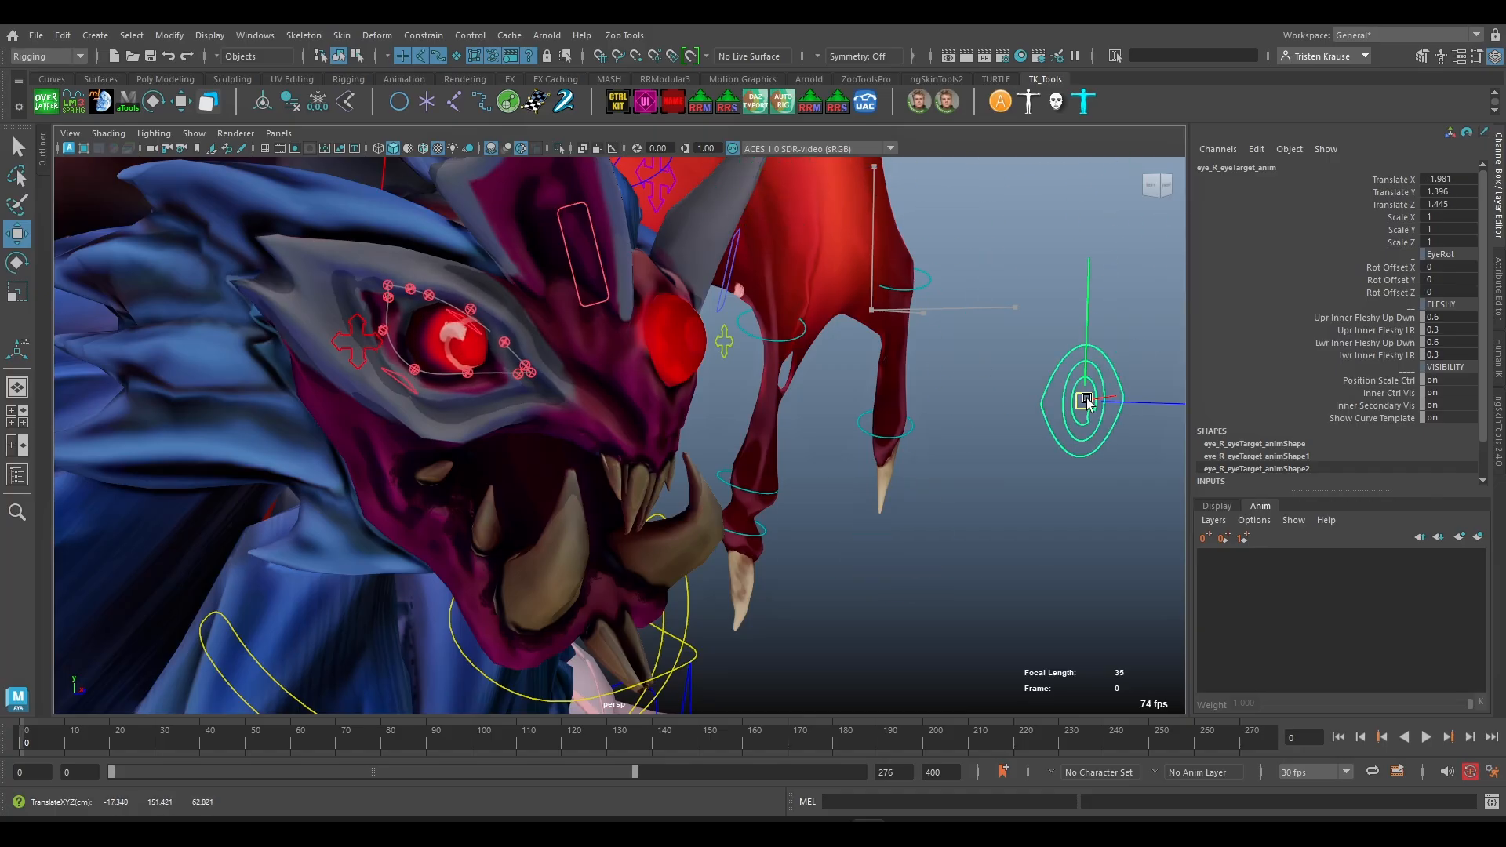
pyautogui.hotkey('ctrl', 'z')
pyautogui.hotkey('ctrl', 'z')
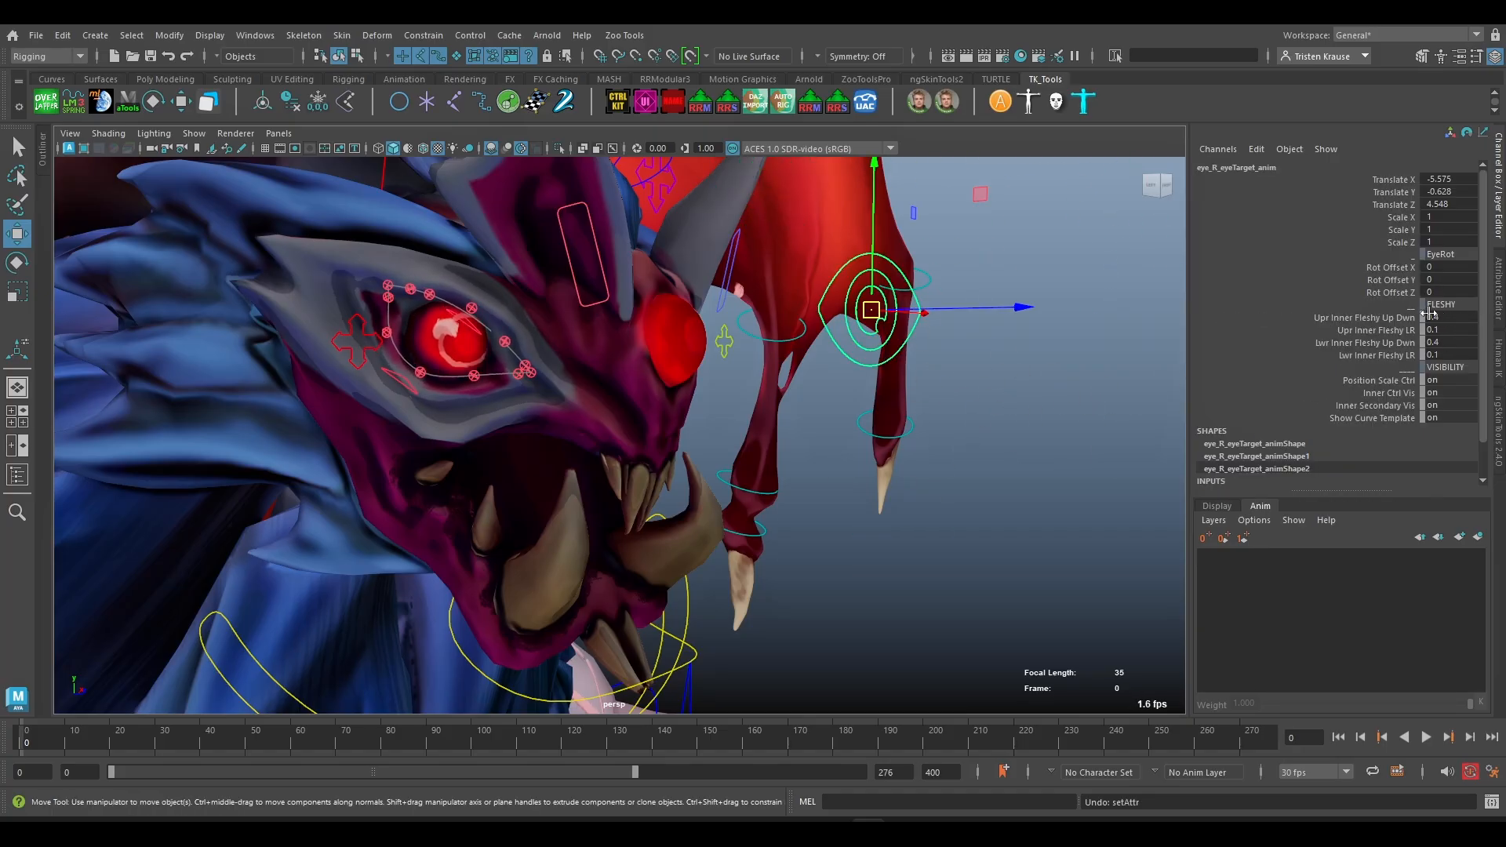
# - Set all four upper and lower inner Fleshy attributes of the right eye target to 0
pyautogui.moveTo(1429, 312); pyautogui.dragTo(1447, 354)
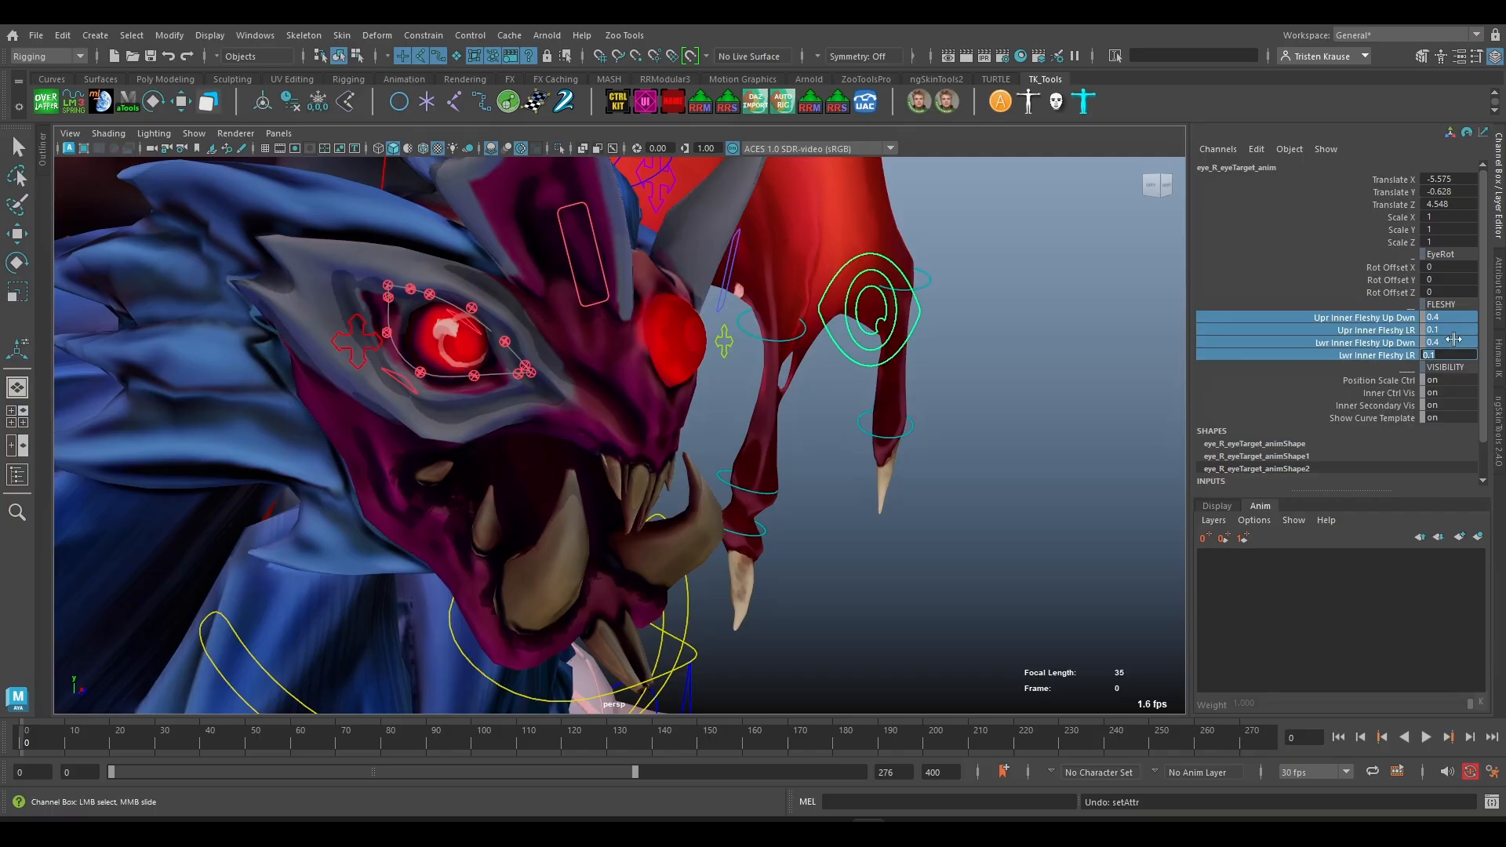
pyautogui.write('0')
pyautogui.press('Return')
# - Reselect the right eye target and move it to test the eye without fleshy eyelid motion
pyautogui.press('w')
pyautogui.click(911, 384)
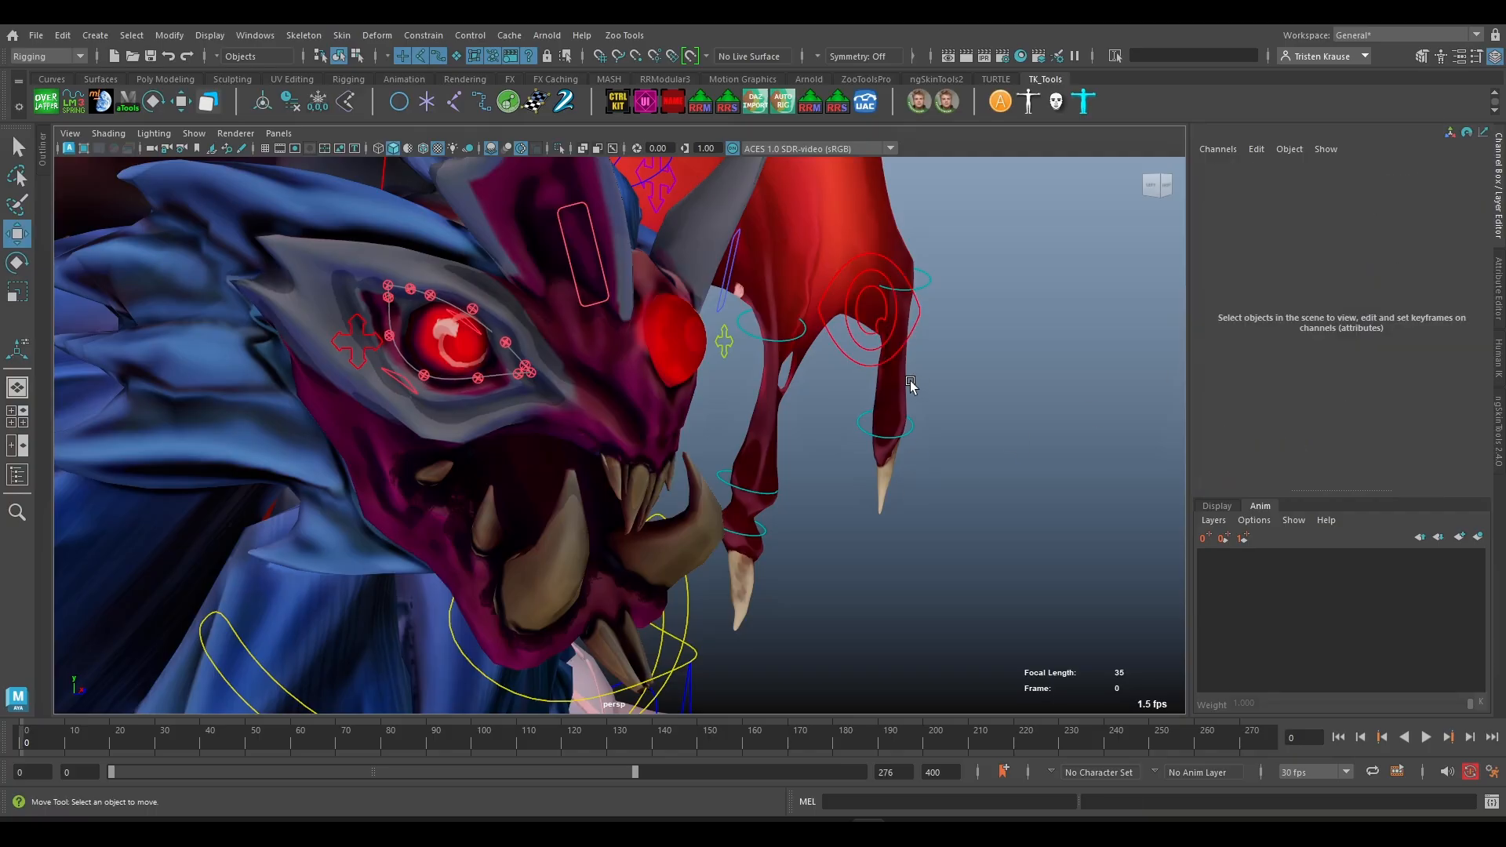
pyautogui.click(854, 322)
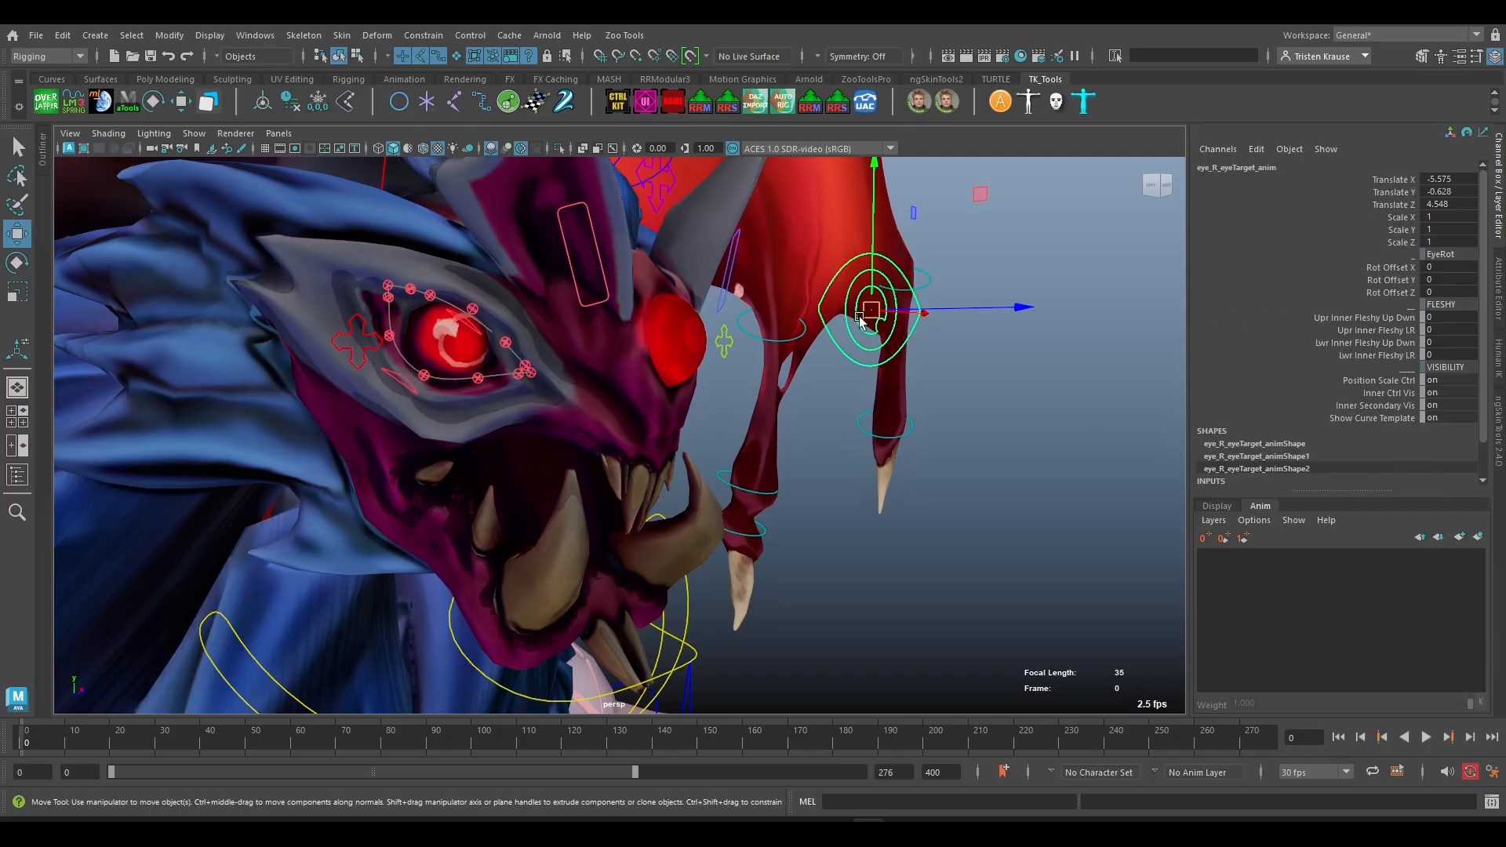
pyautogui.moveTo(854, 321); pyautogui.dragTo(748, 388)
# - Select the right eye's upper inner lid primary control, move it to test the eyelid deformation, and undo the move
pyautogui.scroll(5, 431, 295)
pyautogui.keyDown('alt'); pyautogui.moveTo(457, 286); pyautogui.dragTo(660, 430, button='middle'); pyautogui.keyUp('alt')
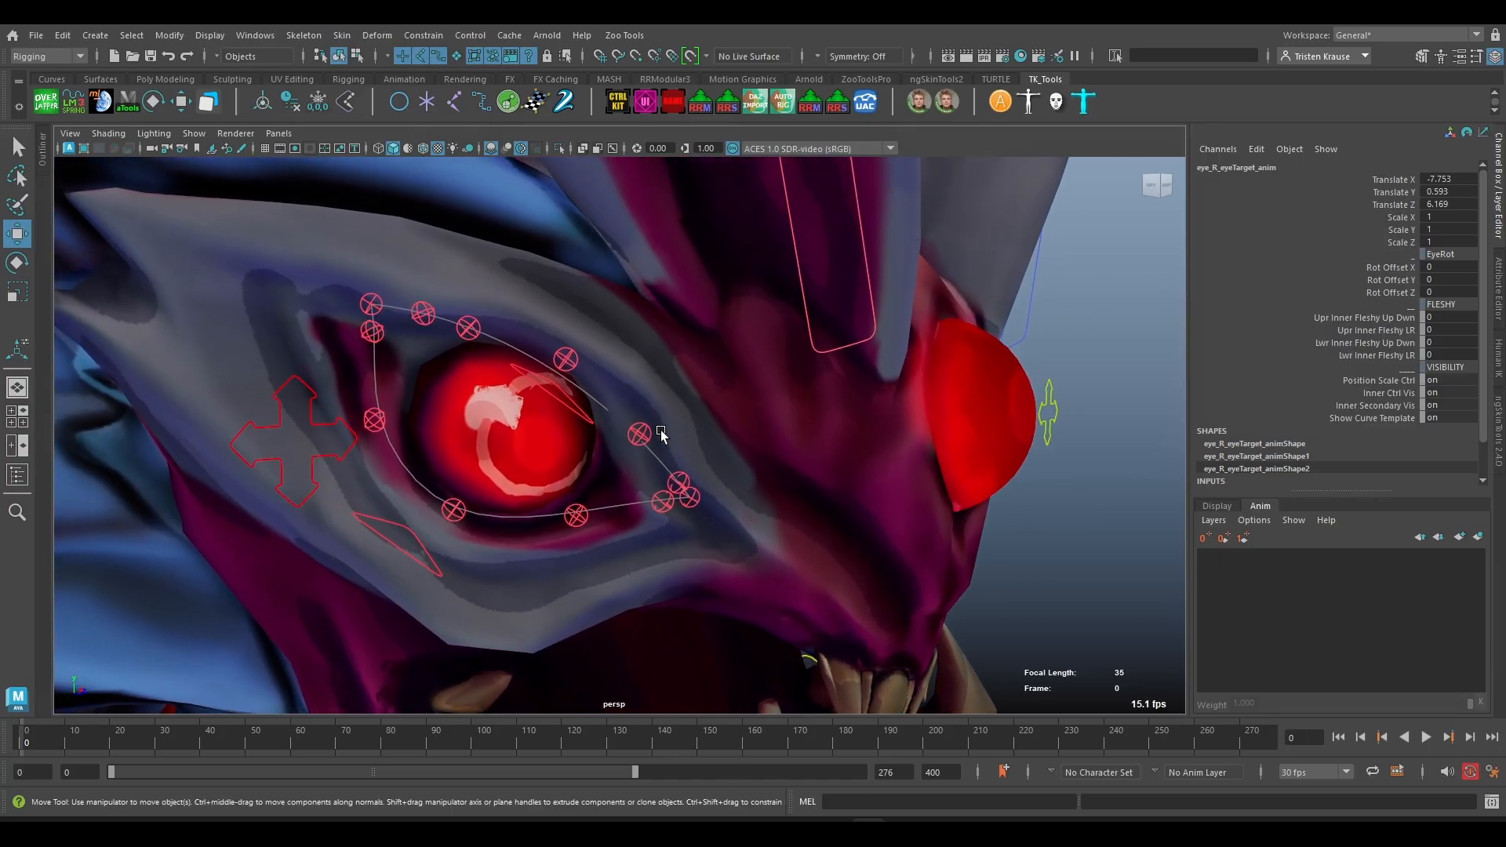
pyautogui.click(577, 358)
pyautogui.moveTo(558, 370)
pyautogui.mouseDown()
pyautogui.moveTo(602, 367)
pyautogui.moveTo(474, 407)
pyautogui.moveTo(589, 295)
pyautogui.moveTo(605, 374)
pyautogui.moveTo(509, 346)
pyautogui.moveTo(571, 412)
pyautogui.moveTo(536, 366)
pyautogui.mouseUp()
pyautogui.keyDown('alt'); pyautogui.moveTo(596, 438); pyautogui.dragTo(451, 379); pyautogui.keyUp('alt')
pyautogui.click(395, 324)
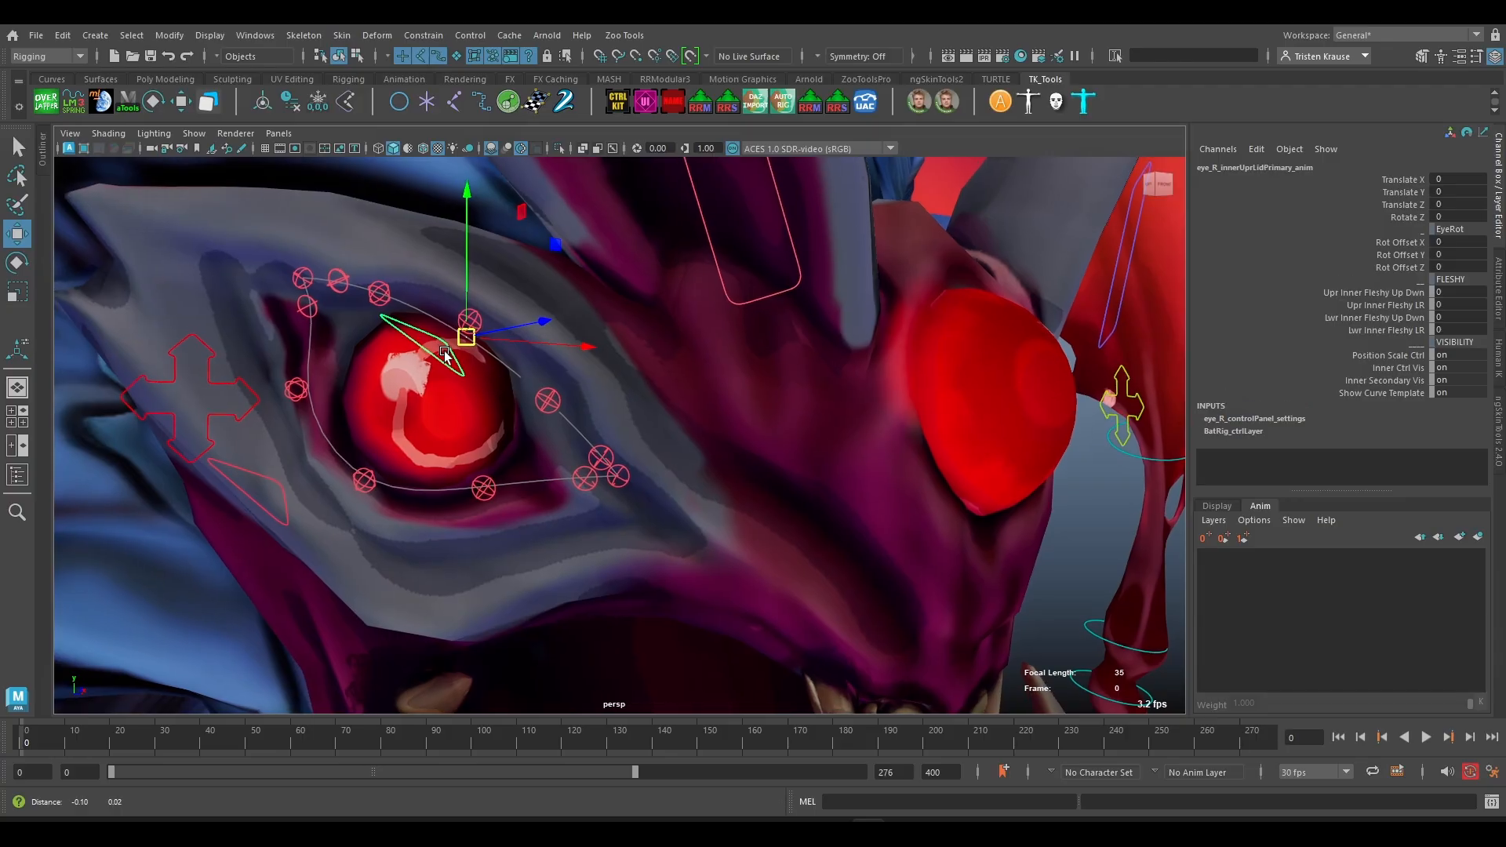
pyautogui.keyDown('alt'); pyautogui.moveTo(394, 324); pyautogui.dragTo(416, 453); pyautogui.keyUp('alt')
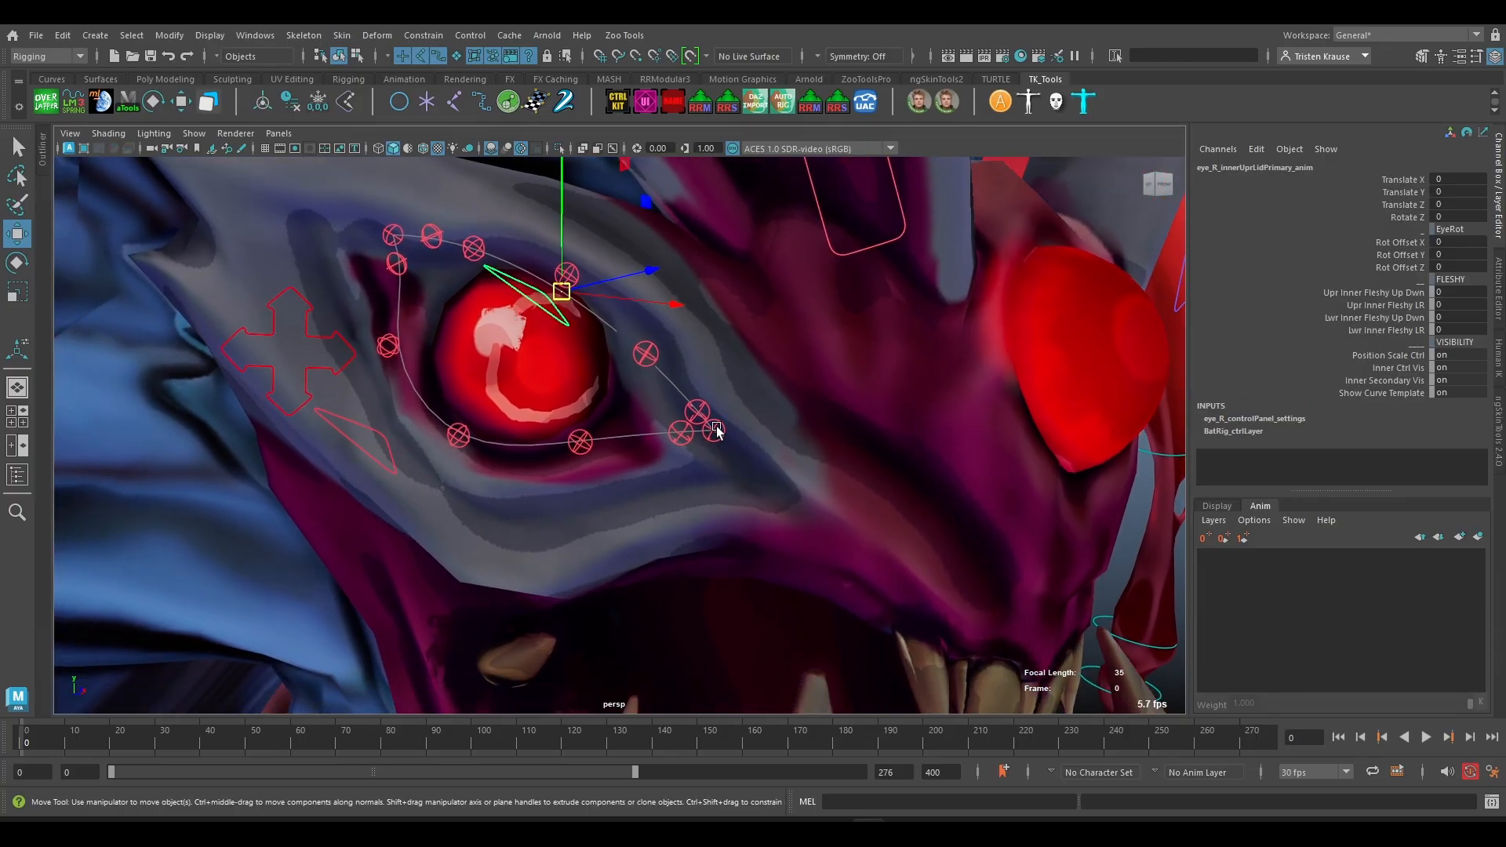
pyautogui.moveTo(567, 311); pyautogui.dragTo(607, 433)
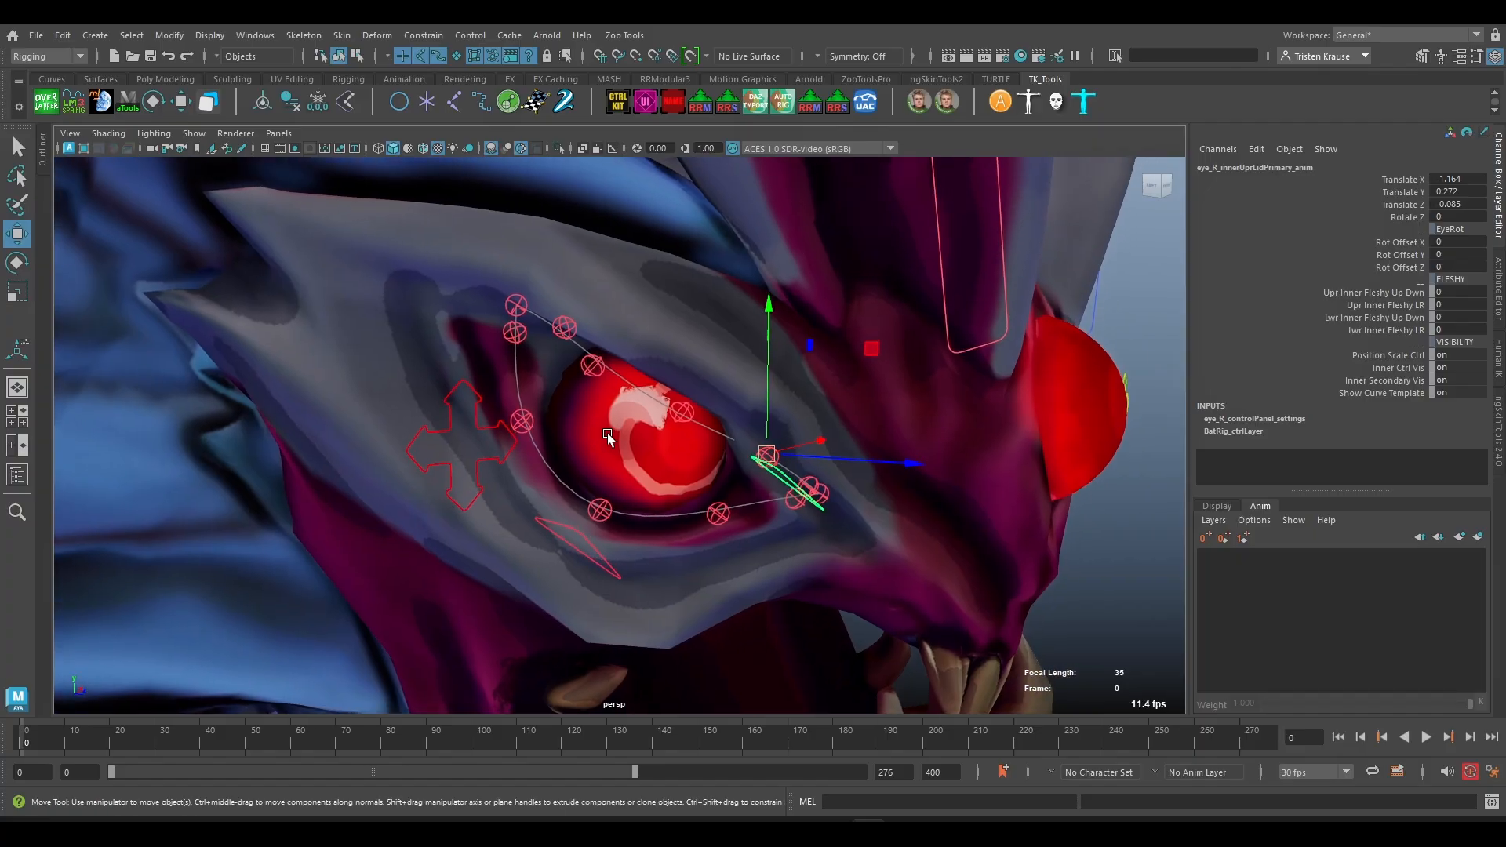
pyautogui.hotkey('ctrl', 'z')
# - Switch to untextured shading, test-move the upper inner lid primary control over the eyeball, and undo the move
pyautogui.moveTo(661, 476)
pyautogui.keyDown('alt'); pyautogui.mouseDown(button='right')
pyautogui.moveTo(703, 498)
pyautogui.moveTo(671, 499)
pyautogui.moveTo(689, 500)
pyautogui.moveTo(658, 449)
pyautogui.moveTo(684, 469)
pyautogui.moveTo(785, 462)
pyautogui.mouseUp(button='right'); pyautogui.keyUp('alt')
pyautogui.press('5')
pyautogui.keyDown('alt'); pyautogui.moveTo(784, 463); pyautogui.dragTo(771, 513); pyautogui.keyUp('alt')
pyautogui.keyDown('alt'); pyautogui.moveTo(771, 514); pyautogui.dragTo(615, 379, button='right'); pyautogui.keyUp('alt')
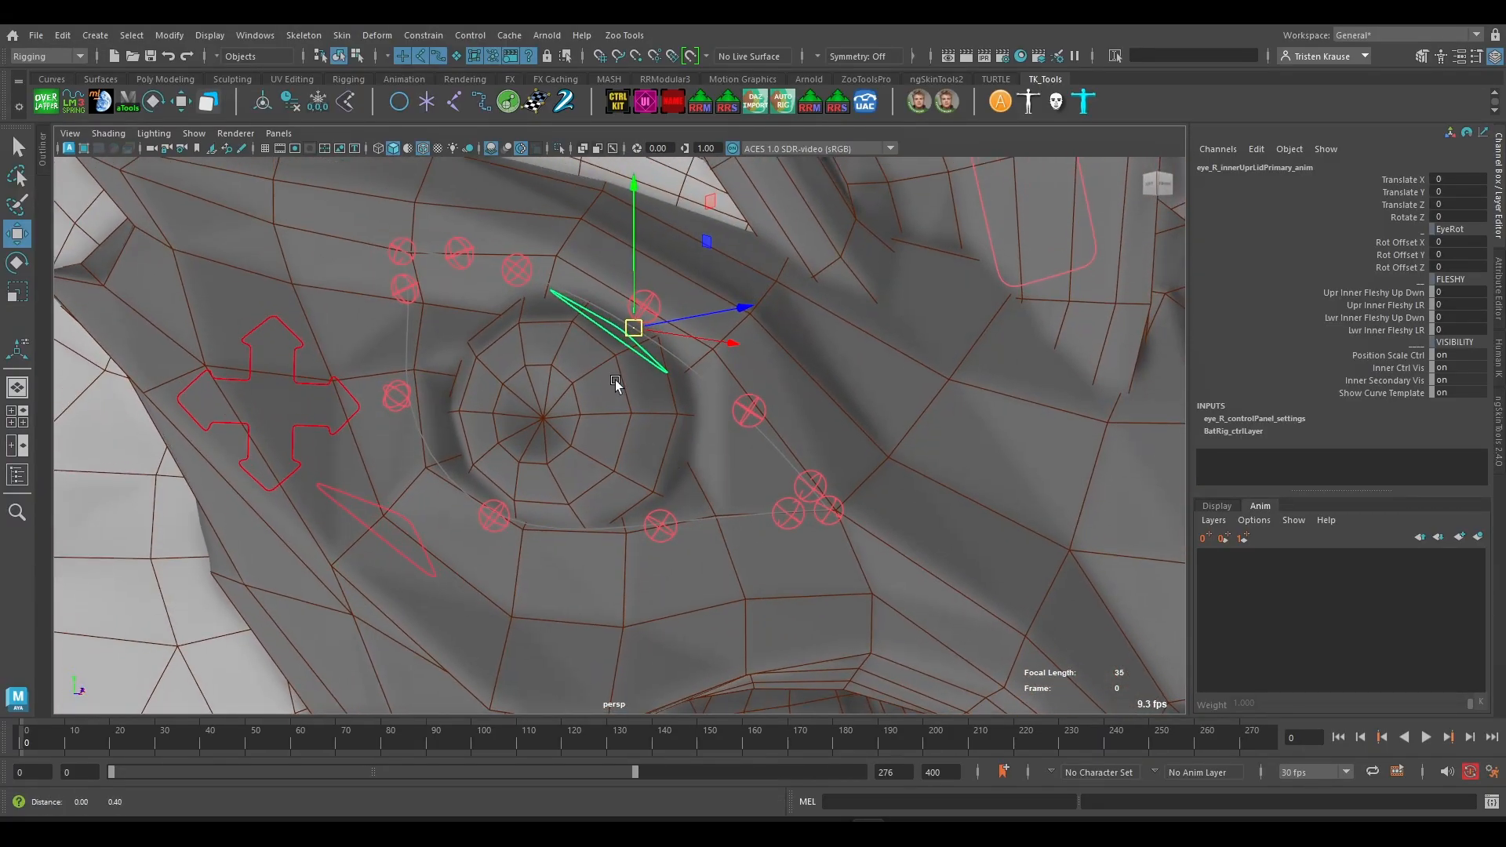
pyautogui.moveTo(630, 343); pyautogui.dragTo(655, 429)
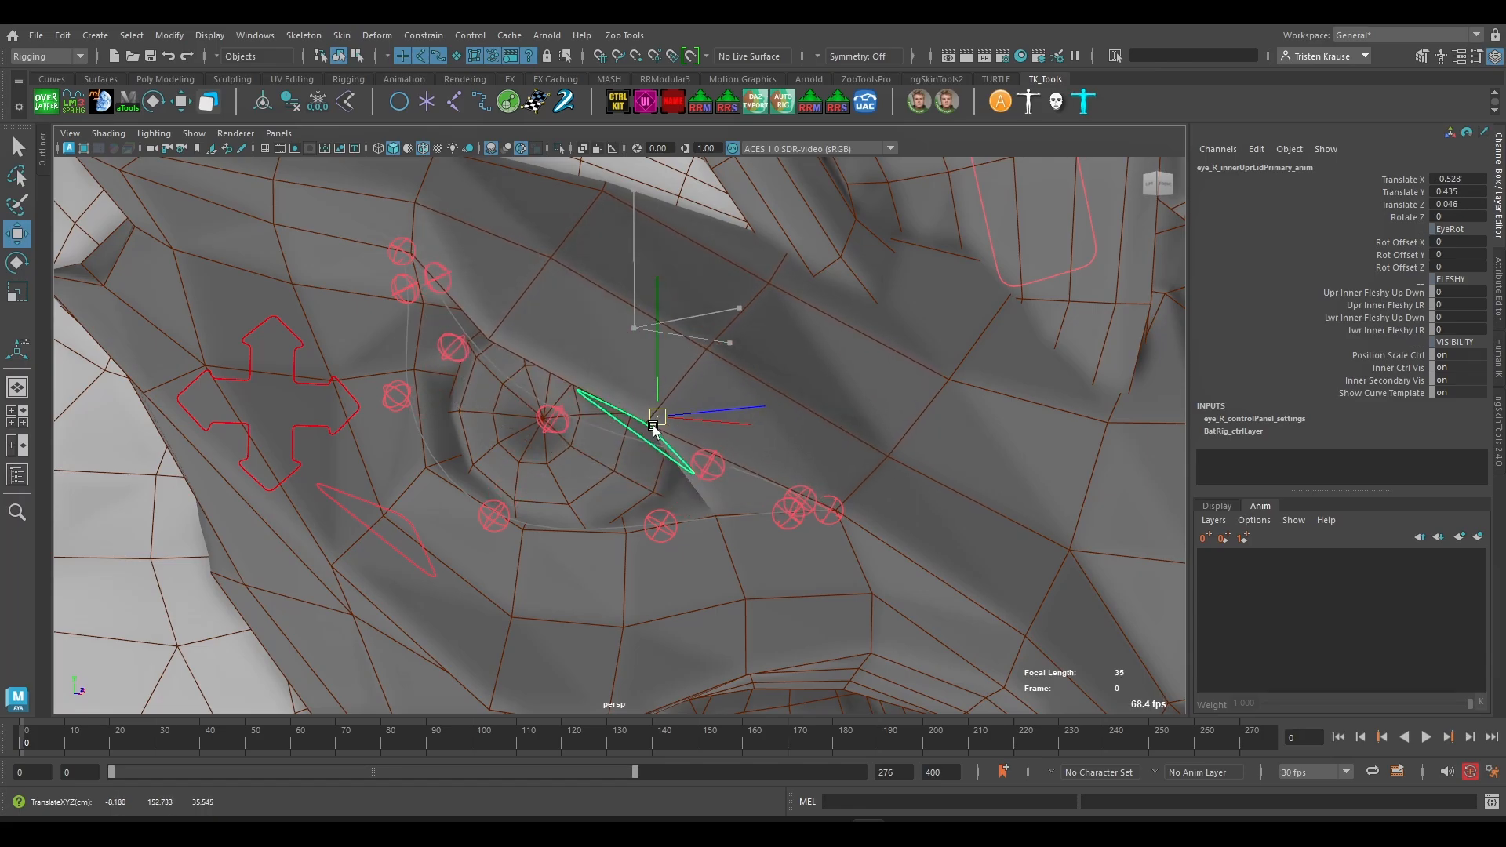
pyautogui.hotkey('ctrl', 'z')
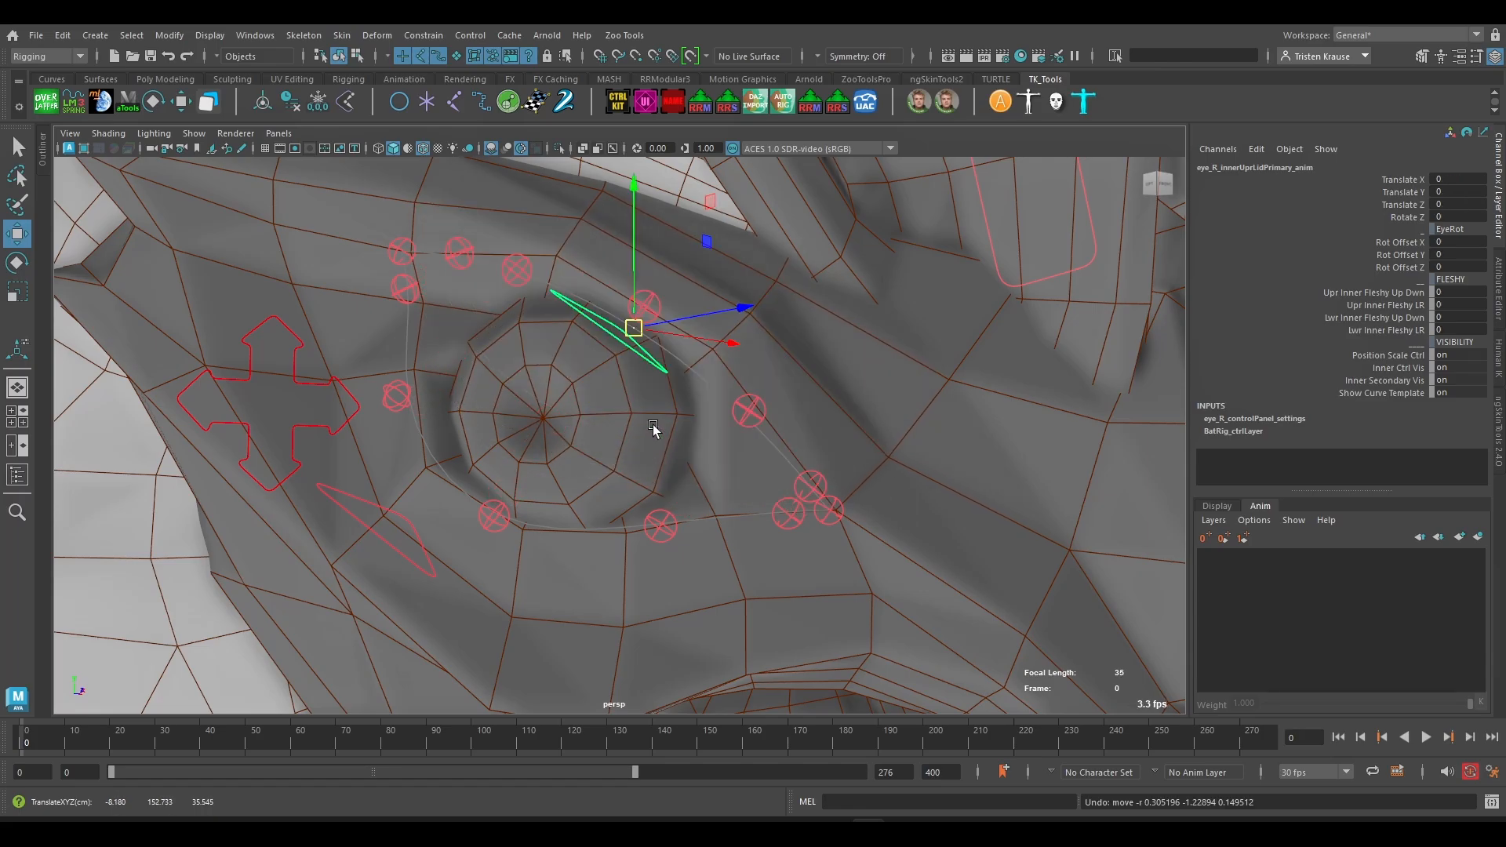
# - Restore the textured display and reframe the right eye with its lid controls
pyautogui.keyDown('alt'); pyautogui.moveTo(636, 393); pyautogui.dragTo(636, 399, button='middle'); pyautogui.keyUp('alt')
pyautogui.press('6')
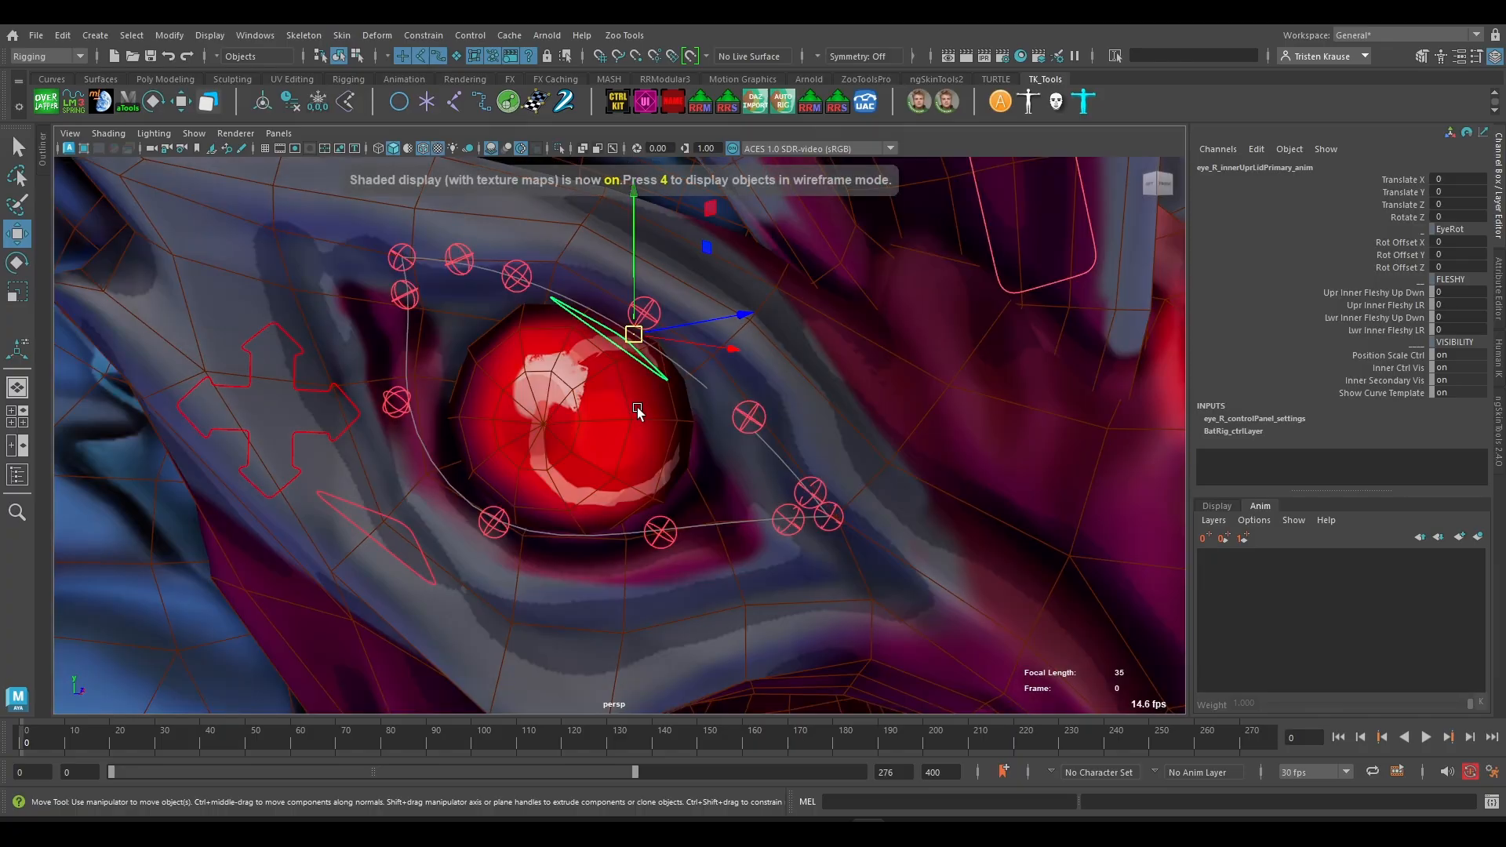
pyautogui.keyDown('alt'); pyautogui.moveTo(577, 397); pyautogui.dragTo(579, 500, button='right'); pyautogui.keyUp('alt')
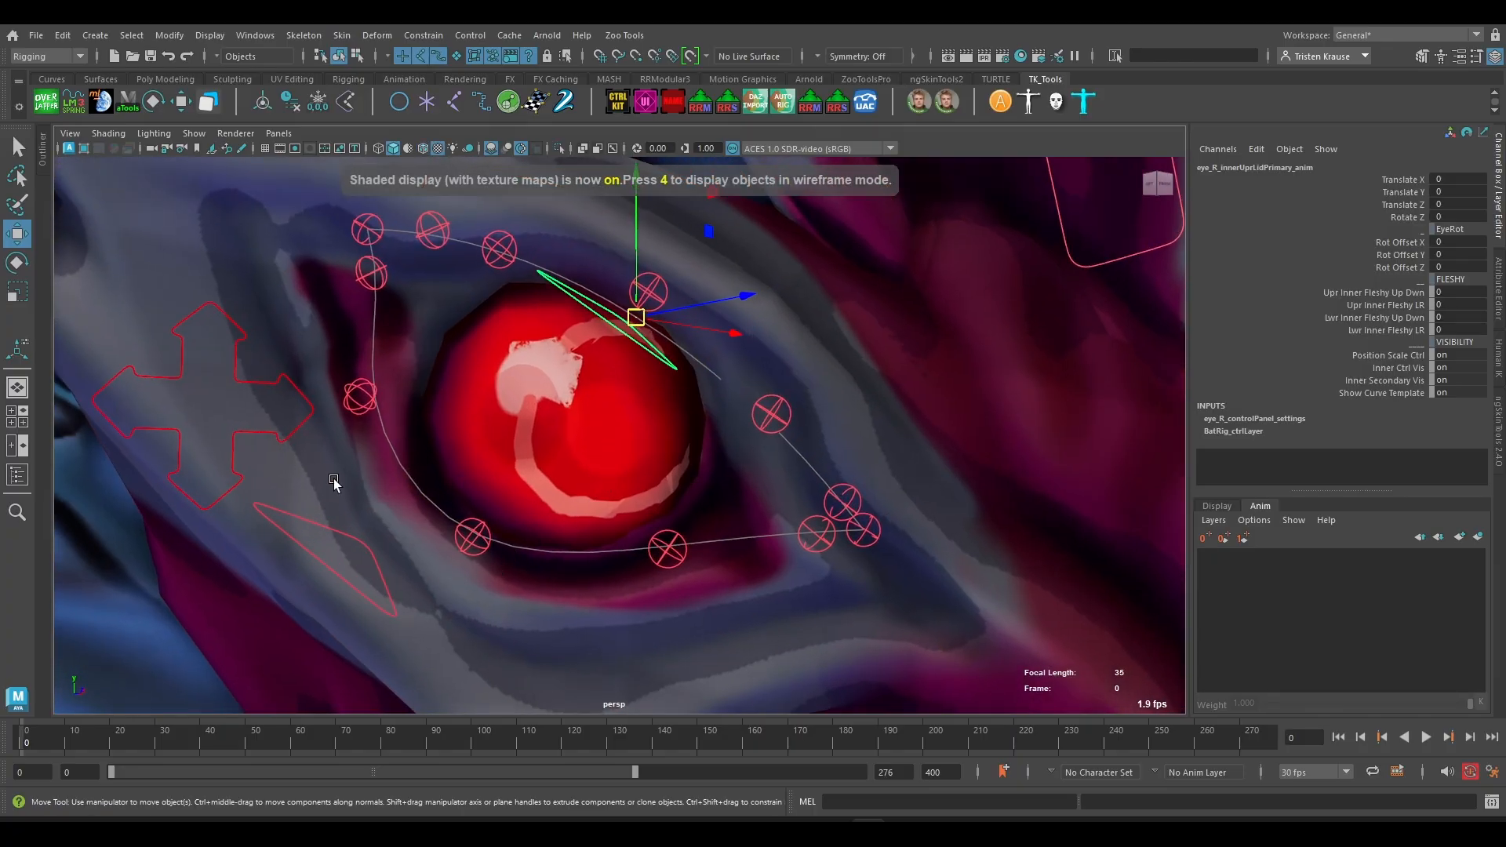
pyautogui.keyDown('alt'); pyautogui.moveTo(334, 483); pyautogui.dragTo(298, 441, button='right'); pyautogui.keyUp('alt')
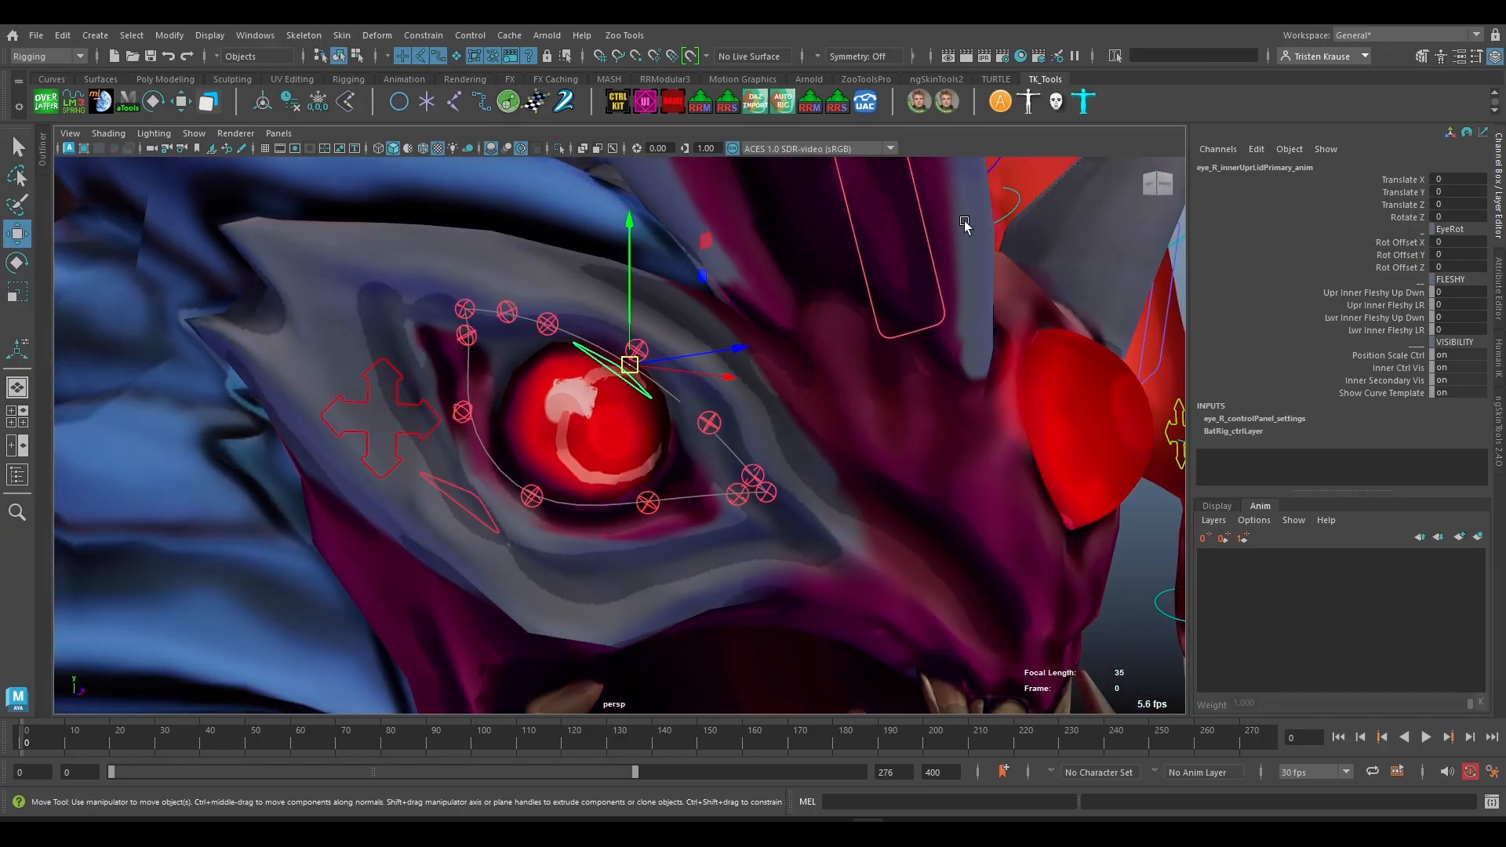
# - Select the cross-shaped main control beside the right eye, test moving and scaling it, and undo the changes
pyautogui.click(392, 379)
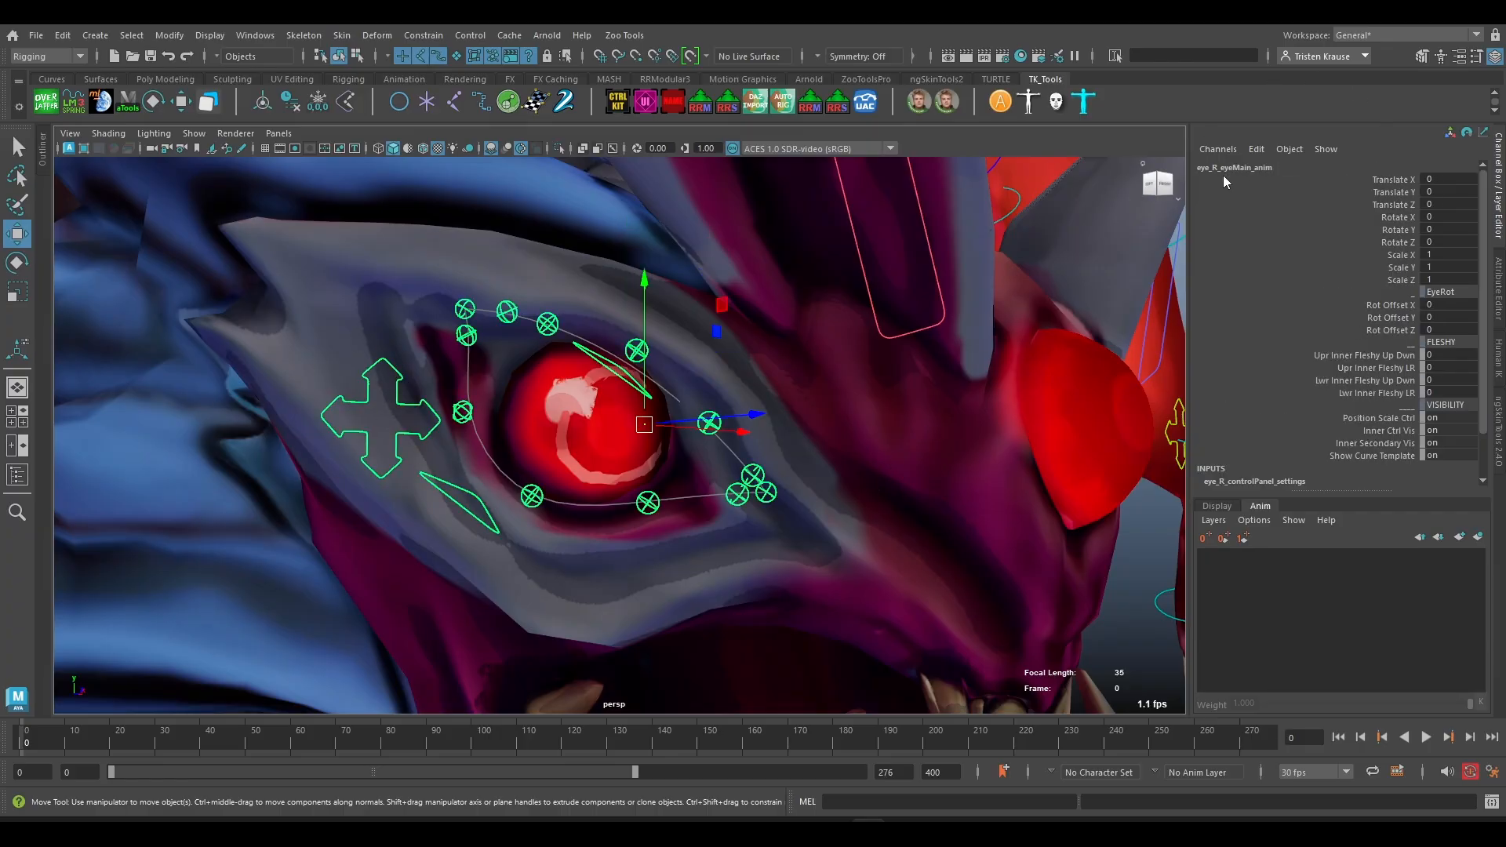
pyautogui.moveTo(640, 428); pyautogui.dragTo(740, 491)
pyautogui.hotkey('ctrl', 'z')
pyautogui.press('r')
pyautogui.hotkey('ctrl', 'z')
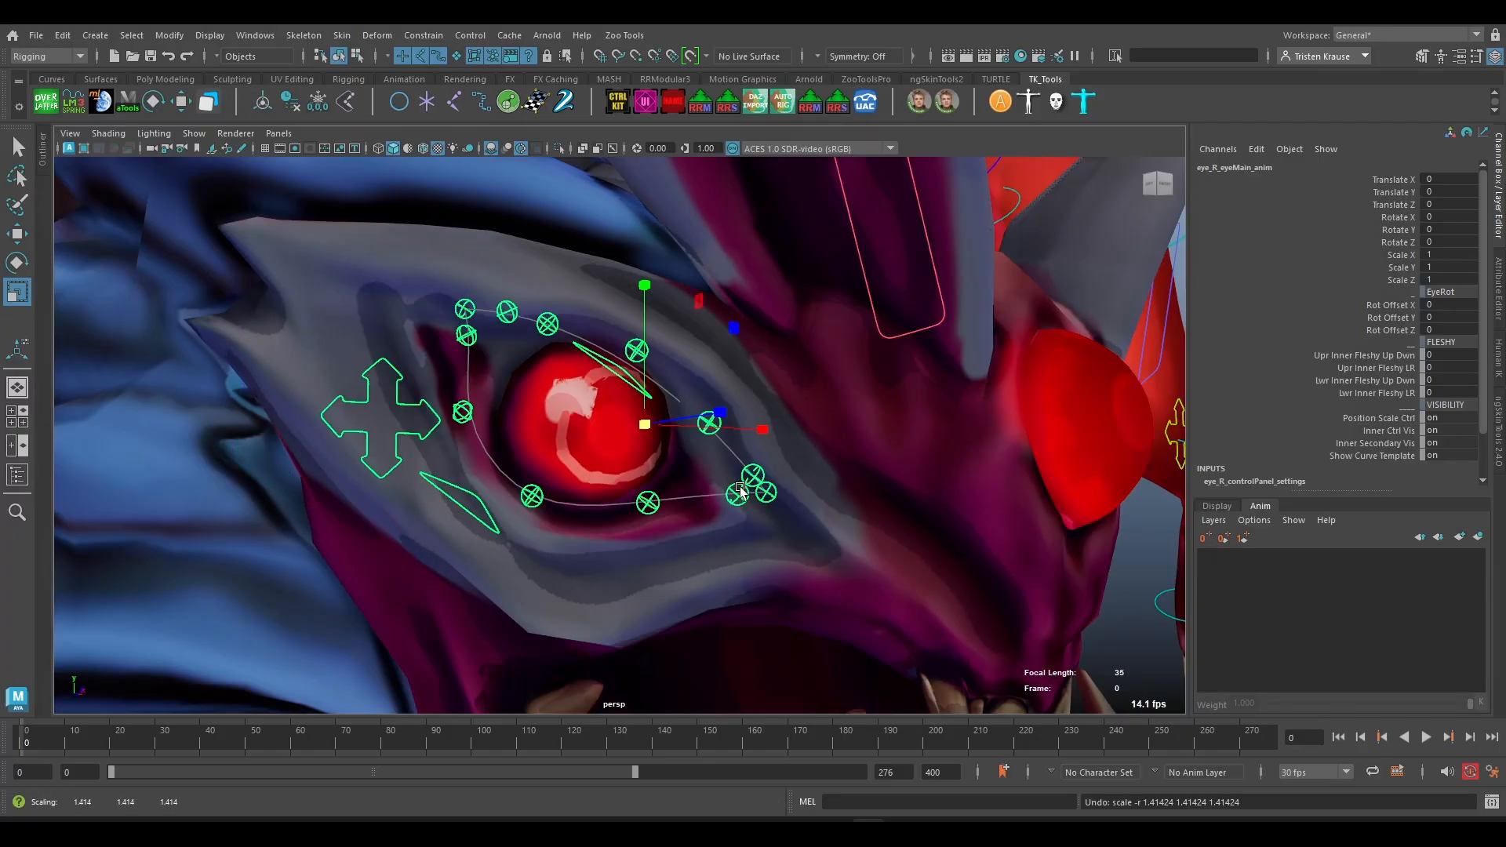
# - Scale the right eye's main control uniformly to about 1.7, and undo the scaling
pyautogui.moveTo(647, 427); pyautogui.dragTo(880, 566)
pyautogui.scroll(-4, 777, 530)
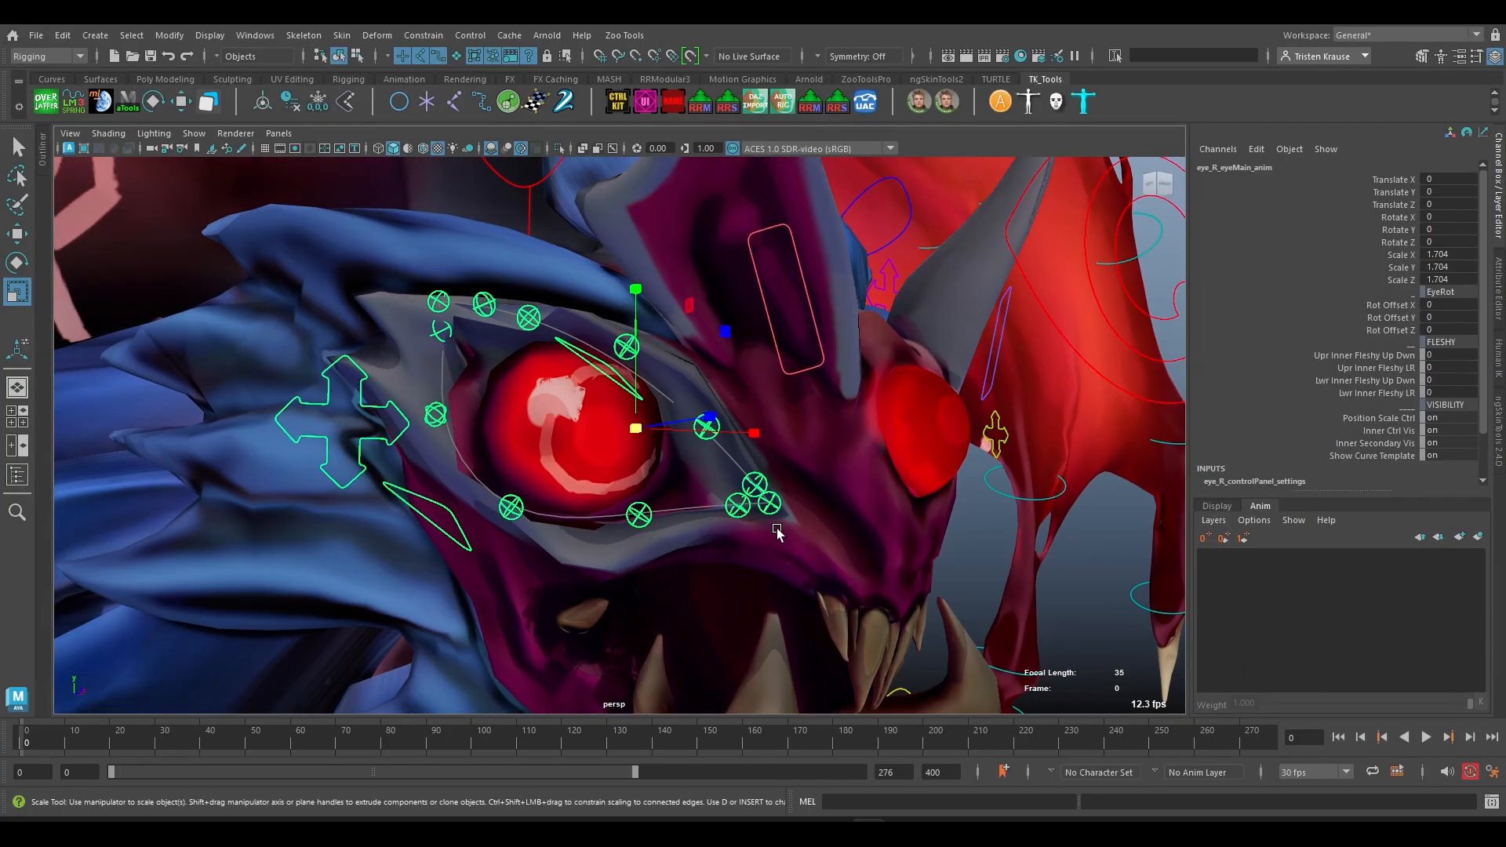
pyautogui.hotkey('ctrl', 'z')
pyautogui.scroll(4, 668, 531)
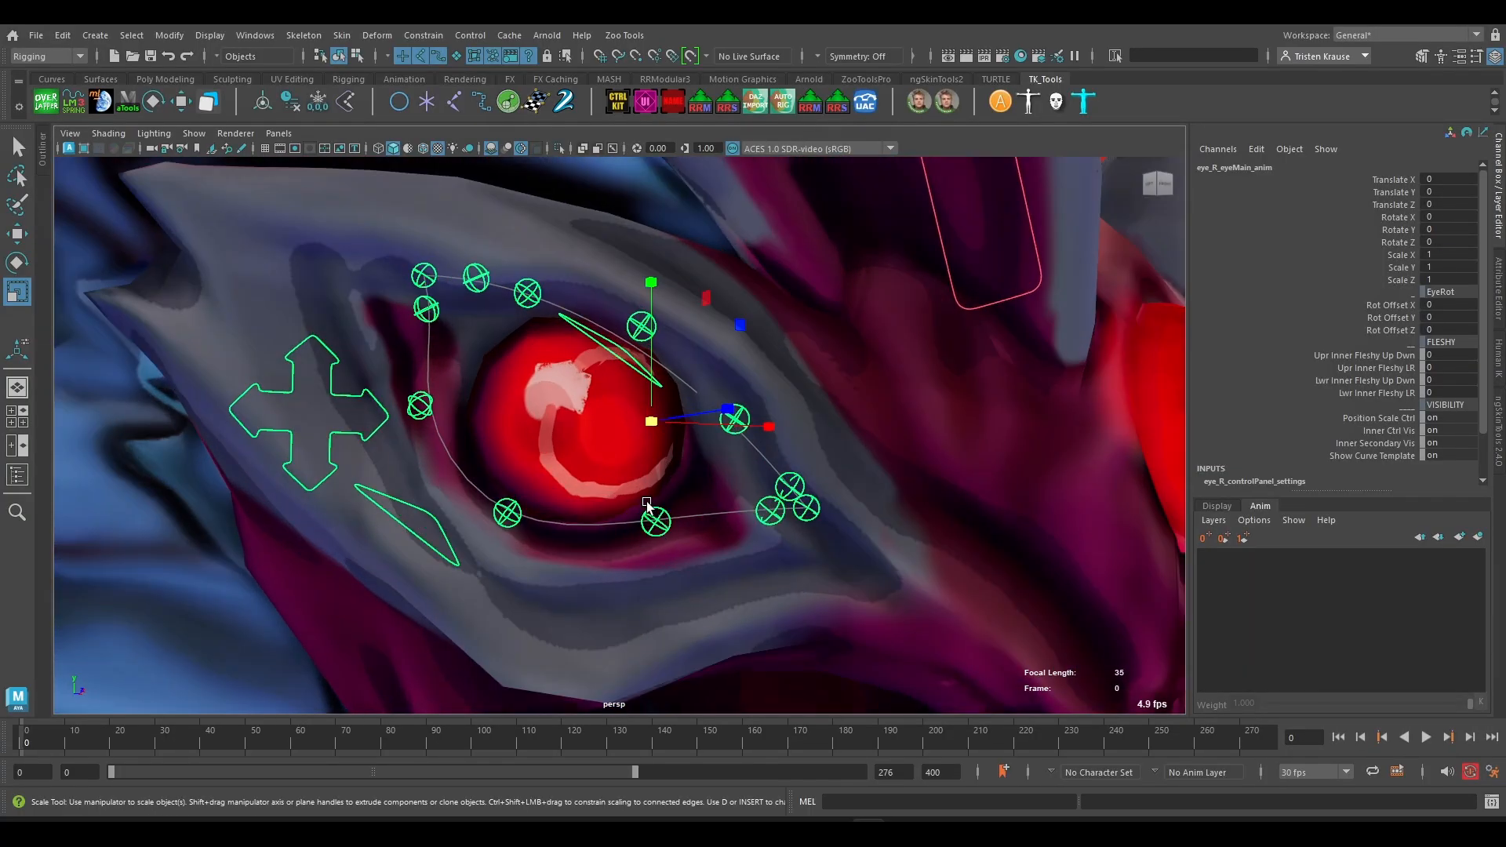
# - Rotate the right eye's main control freely to test the eyeball and lids, and undo the rotation
pyautogui.press('e')
pyautogui.moveTo(667, 379)
pyautogui.mouseDown()
pyautogui.moveTo(689, 370)
pyautogui.moveTo(663, 333)
pyautogui.moveTo(682, 357)
pyautogui.moveTo(635, 370)
pyautogui.moveTo(656, 378)
pyautogui.mouseUp()
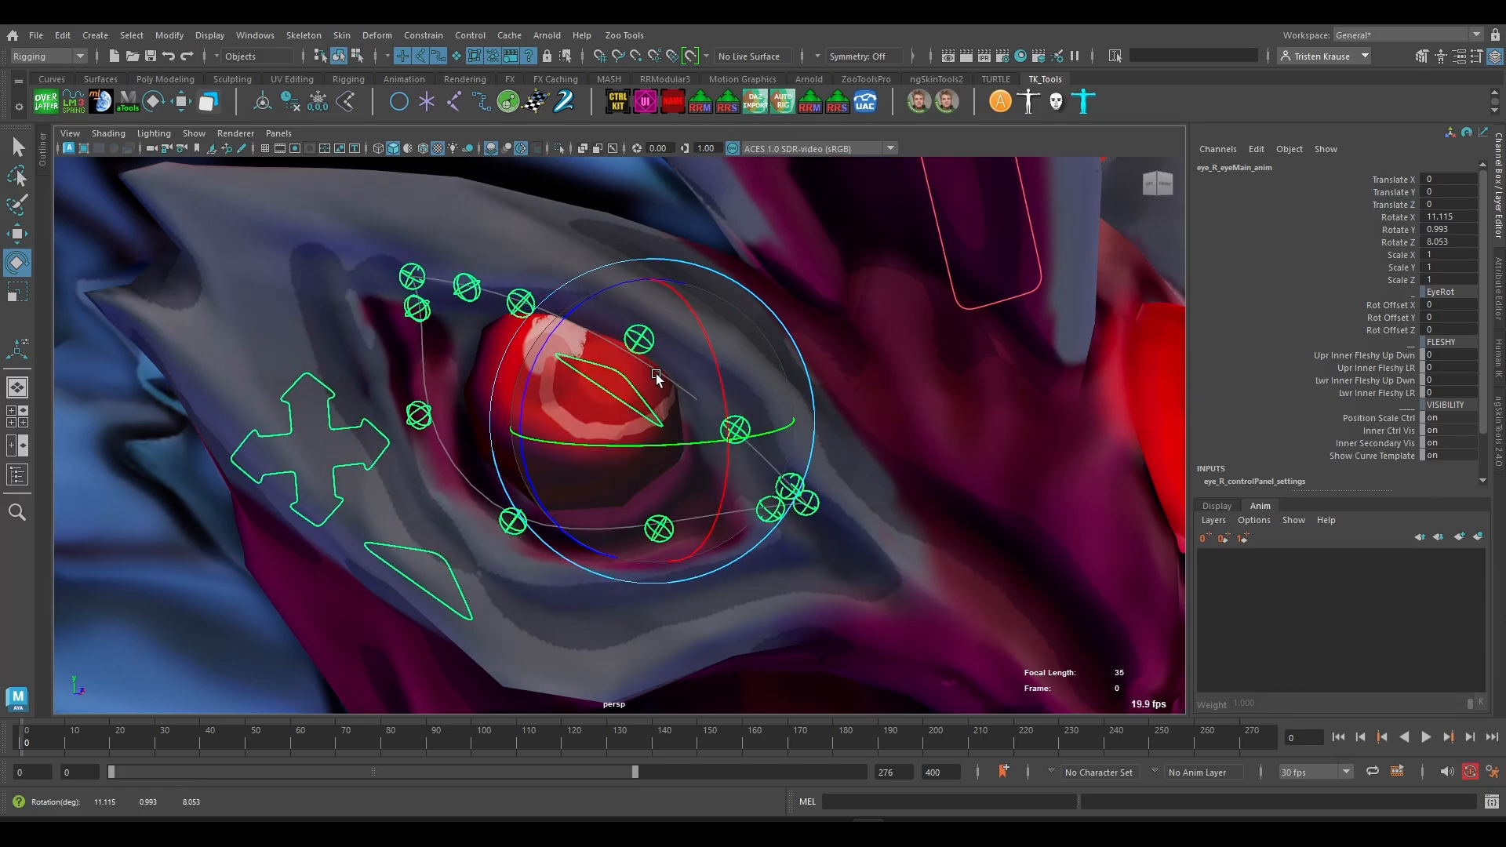
pyautogui.hotkey('ctrl', 'z')
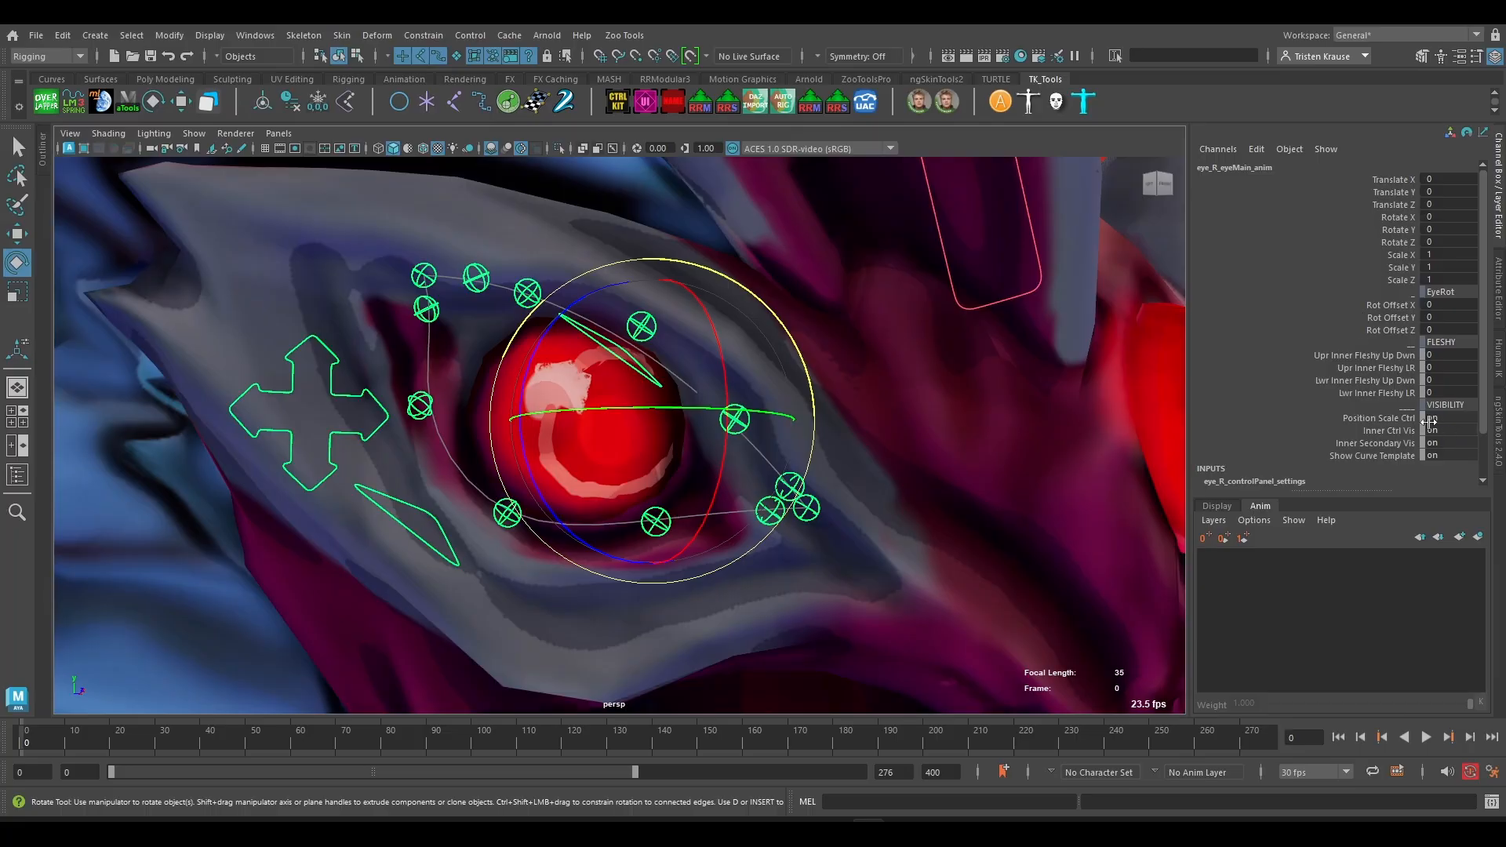
# - Turn off Position Scale Ctrl, Inner Ctrl Vis, Inner Secondary Vis and Show Curve Template for the right eye's main control
pyautogui.scroll(-1, 1380, 404)
pyautogui.click(1402, 383)
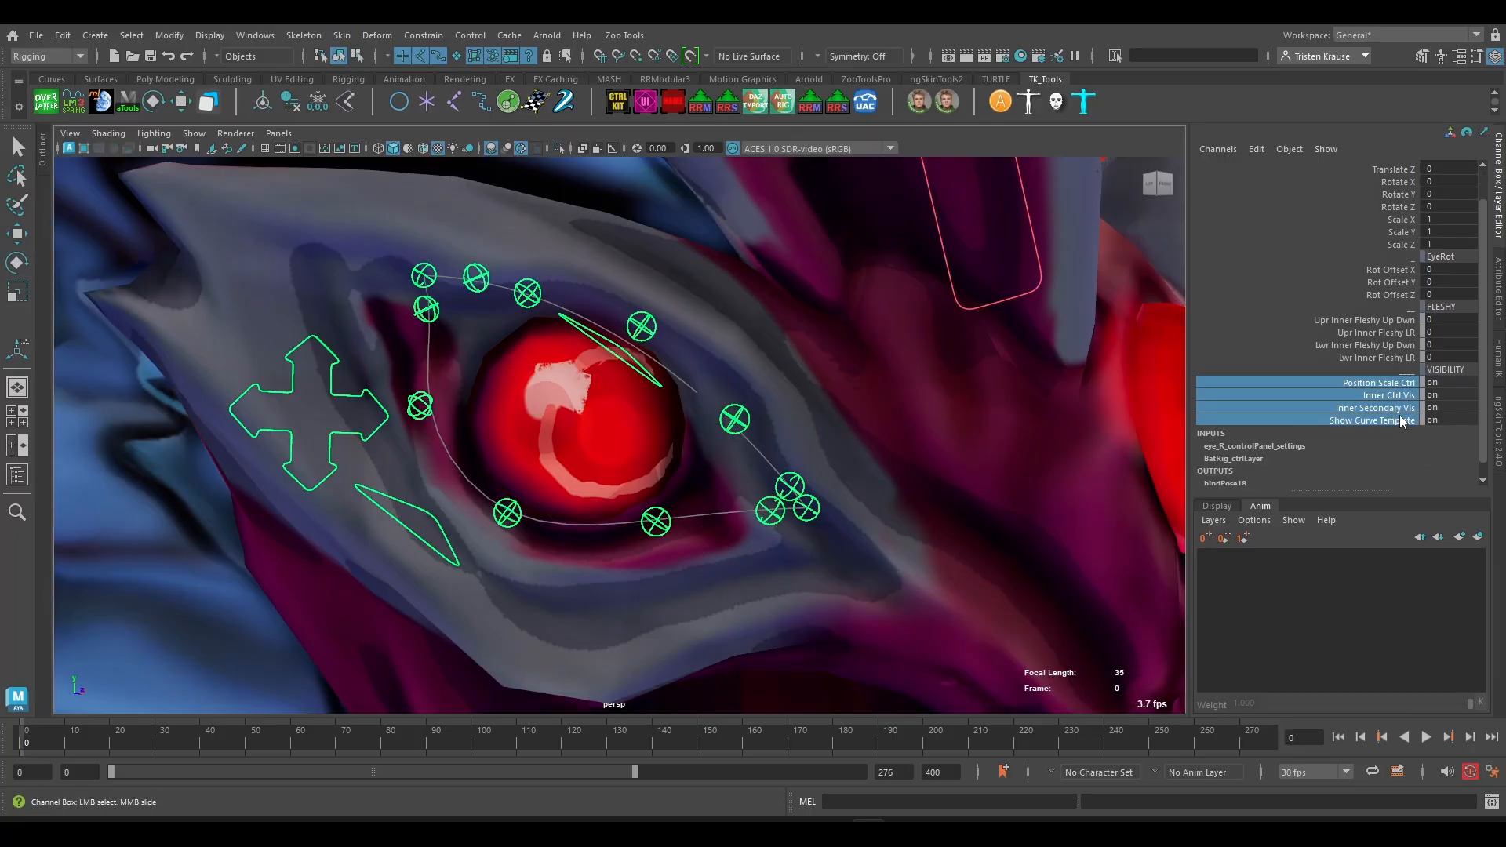
pyautogui.scroll(-5, 918, 453)
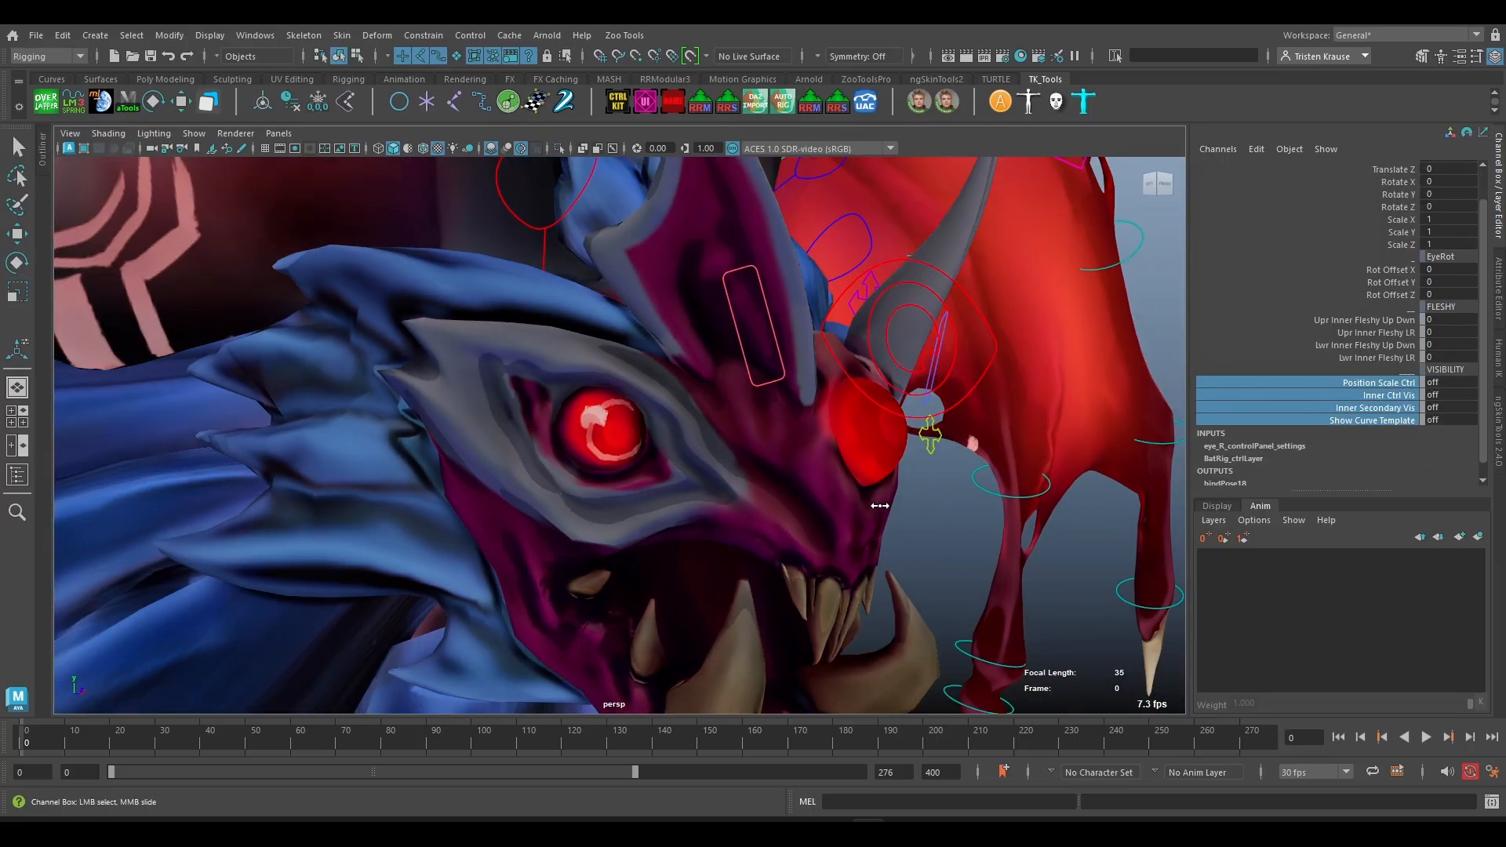
pyautogui.keyDown('alt'); pyautogui.moveTo(848, 503); pyautogui.dragTo(838, 546); pyautogui.keyUp('alt')
pyautogui.keyDown('alt'); pyautogui.moveTo(838, 546); pyautogui.dragTo(602, 393, button='middle'); pyautogui.keyUp('alt')
pyautogui.scroll(-5, 597, 395)
pyautogui.scroll(5, 597, 395)
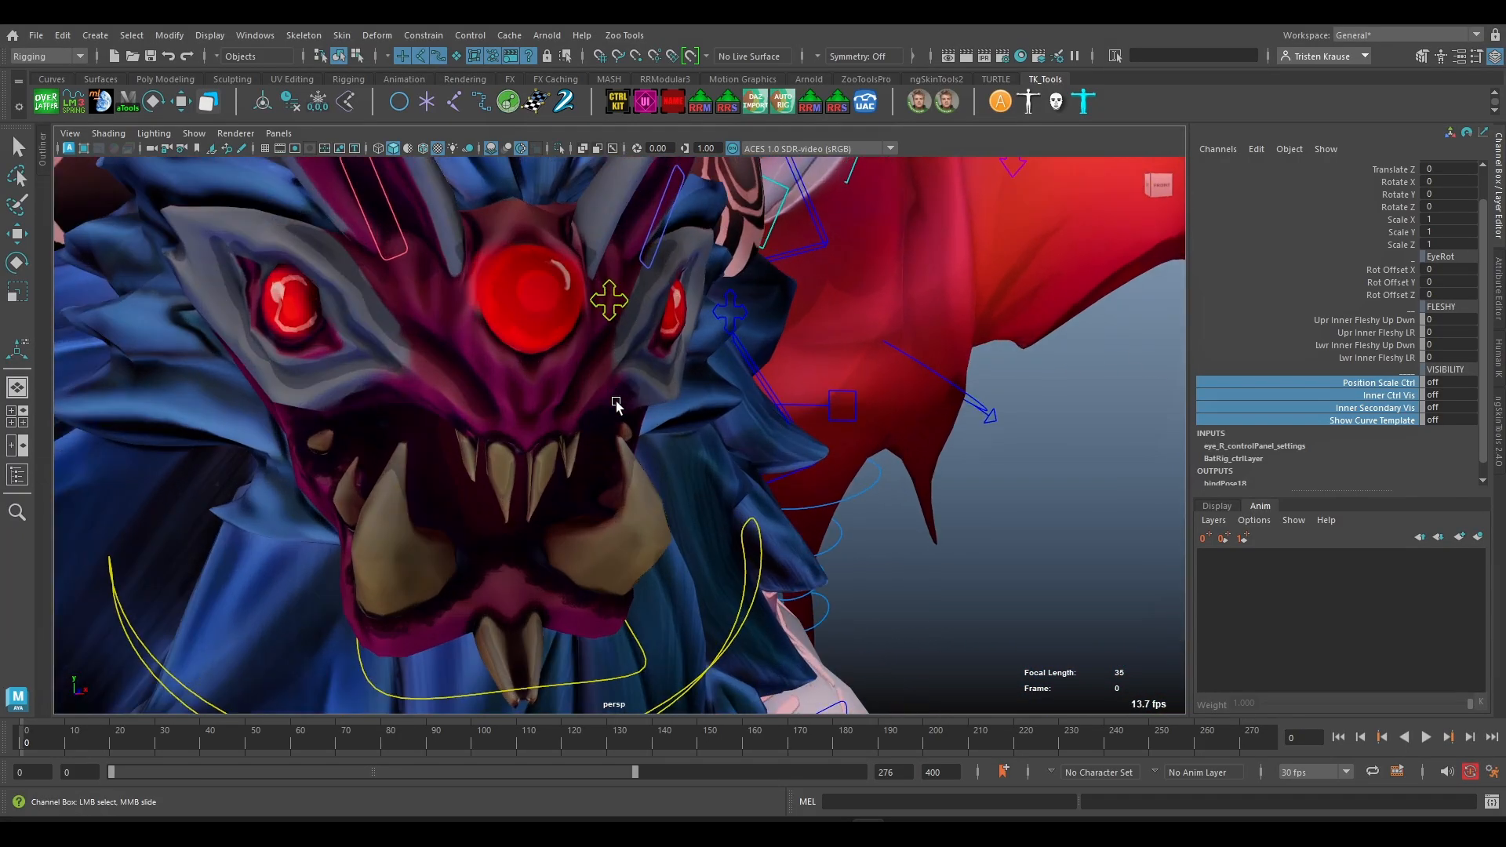
pyautogui.scroll(-5, 615, 403)
pyautogui.keyDown('alt'); pyautogui.moveTo(759, 473); pyautogui.dragTo(719, 434); pyautogui.keyUp('alt')
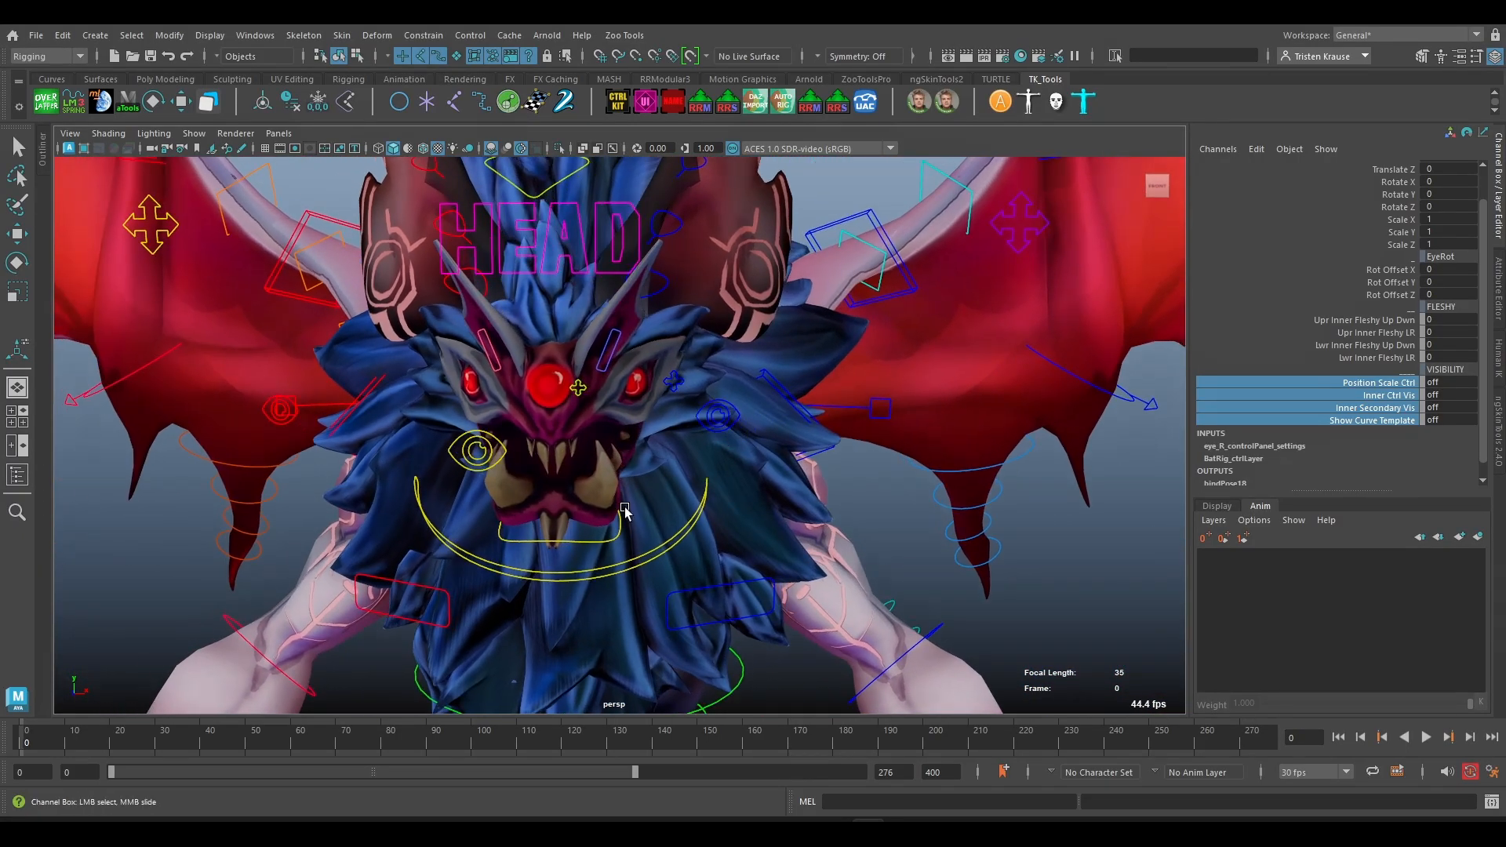
# - Select the middle eye's target control, test moving it freely, and undo the movement
pyautogui.moveTo(626, 511)
pyautogui.keyDown('alt'); pyautogui.mouseDown()
pyautogui.moveTo(766, 498)
pyautogui.moveTo(970, 435)
pyautogui.moveTo(824, 454)
pyautogui.moveTo(635, 514)
pyautogui.mouseUp(); pyautogui.keyUp('alt')
pyautogui.click(973, 410)
pyautogui.press('w')
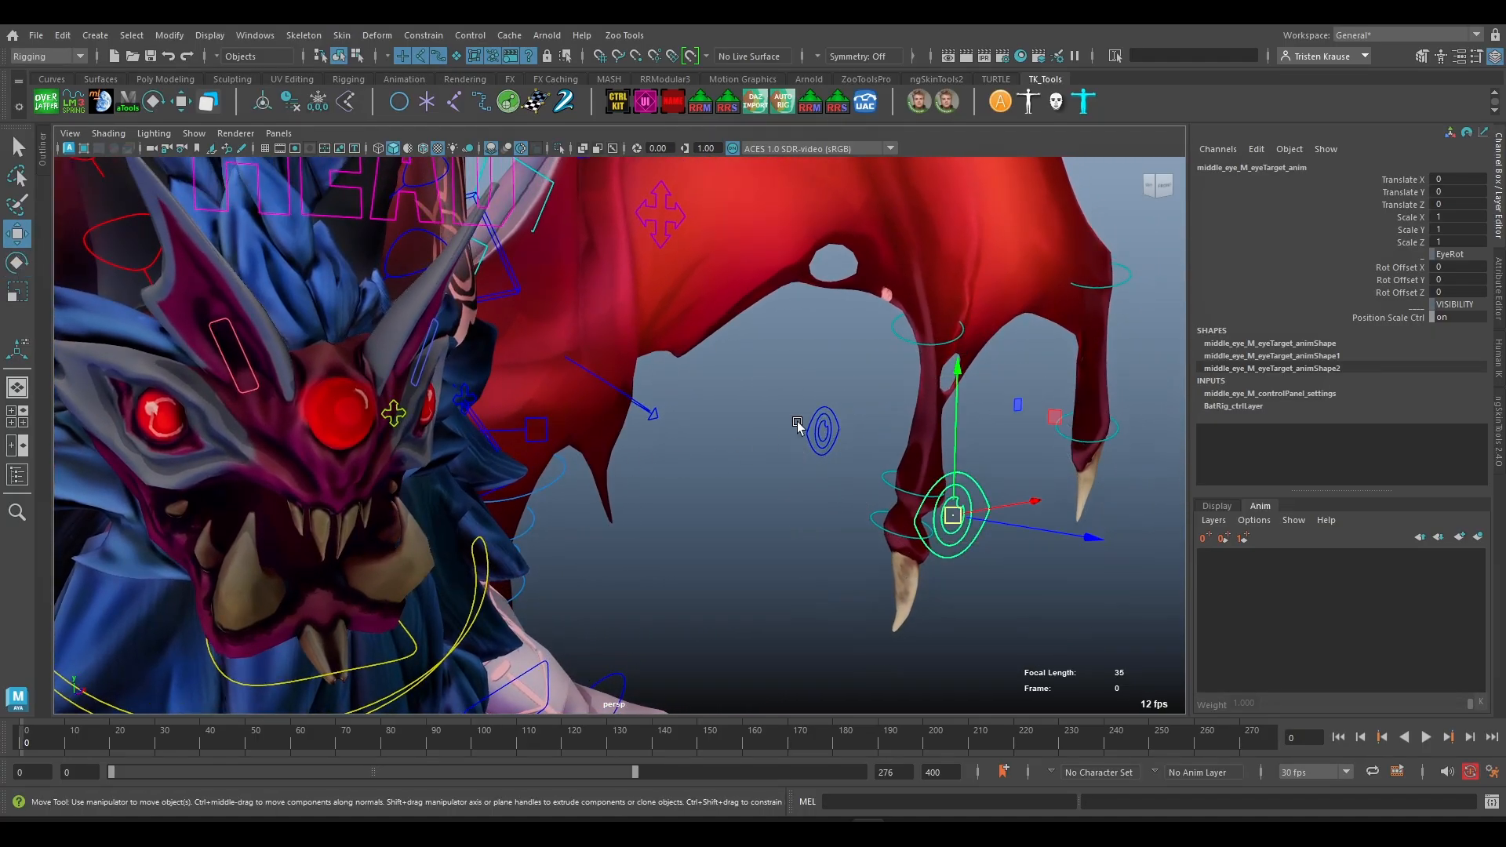
pyautogui.moveTo(947, 516); pyautogui.dragTo(886, 661)
pyautogui.hotkey('ctrl', 'z')
pyautogui.hotkey('ctrl', 'z')
pyautogui.hotkey('ctrl', 'z')
pyautogui.hotkey('ctrl', 'z')
pyautogui.hotkey('ctrl', 'z')
pyautogui.hotkey('ctrl', 'z')
pyautogui.hotkey('ctrl', 'z')
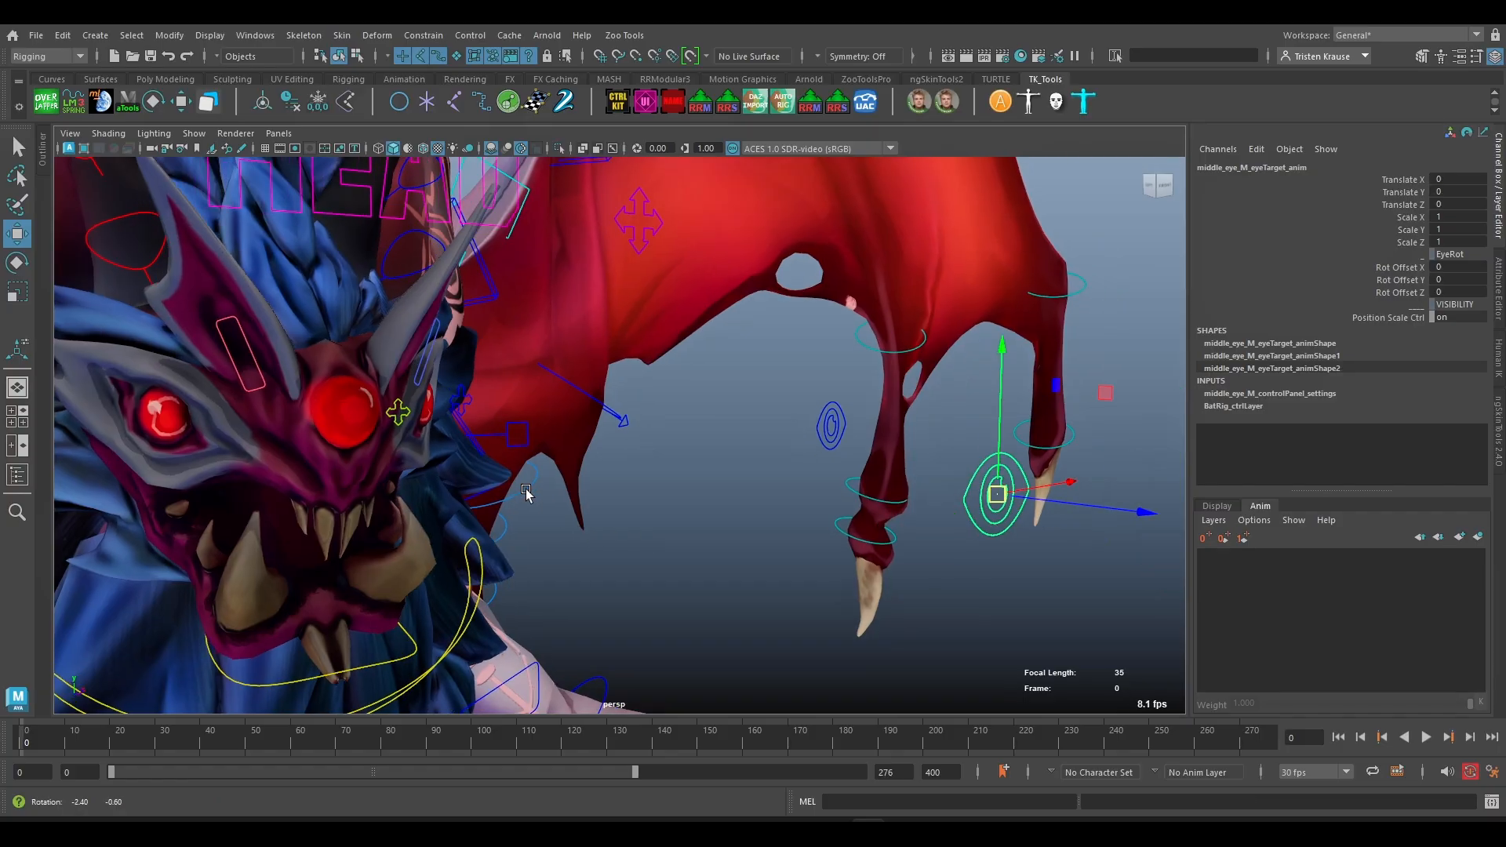
# - Select the middle eye's main control, test moving the eyeball forward to a Translate Z of about 7.9, and undo the moves
pyautogui.keyDown('alt'); pyautogui.moveTo(540, 453); pyautogui.dragTo(623, 477); pyautogui.keyUp('alt')
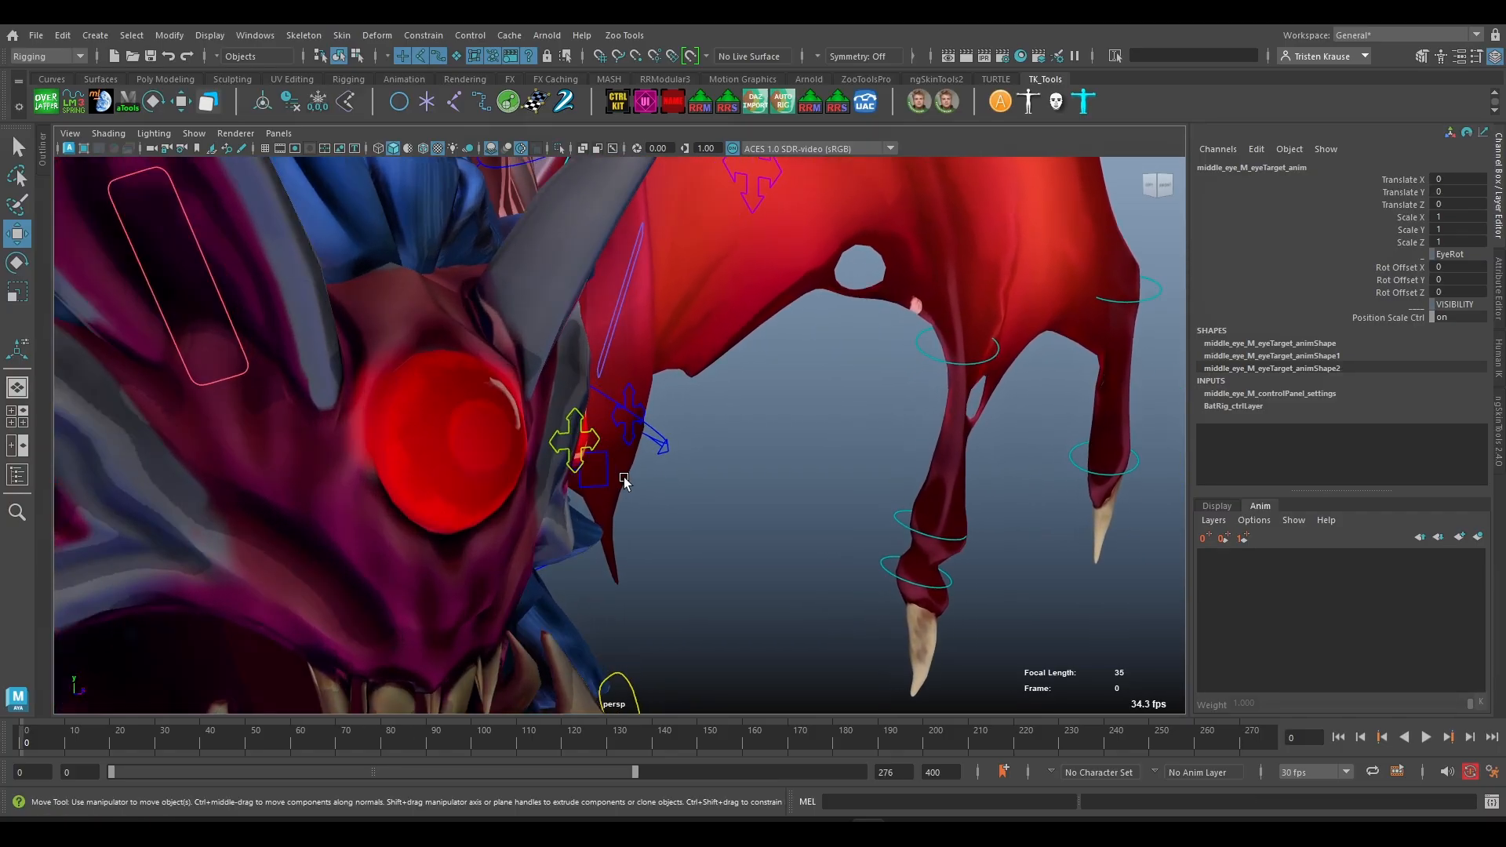
pyautogui.press('Up')
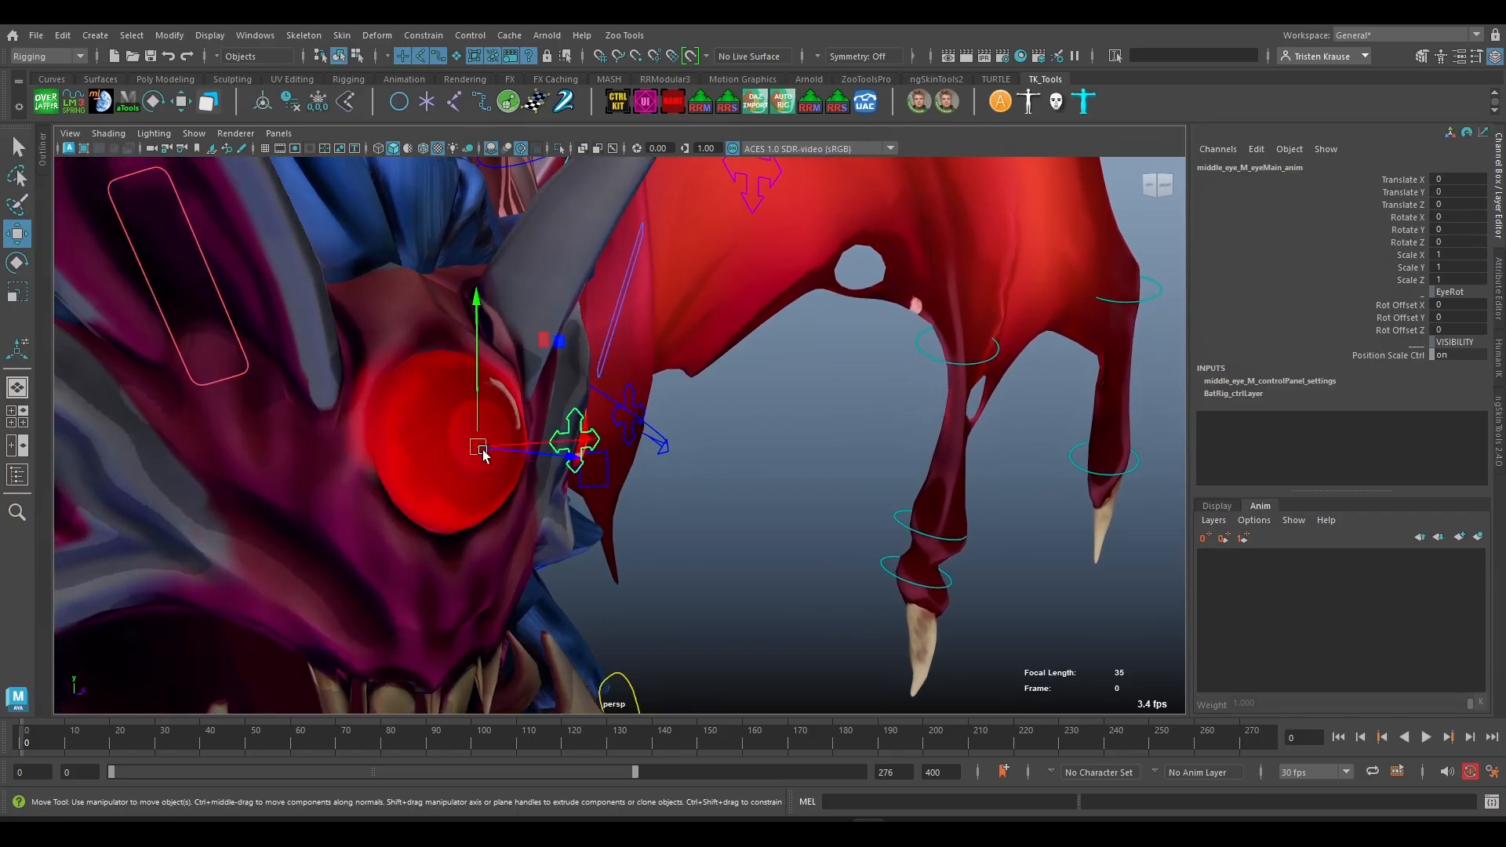
pyautogui.moveTo(482, 455); pyautogui.dragTo(624, 502)
pyautogui.hotkey('ctrl', 'z')
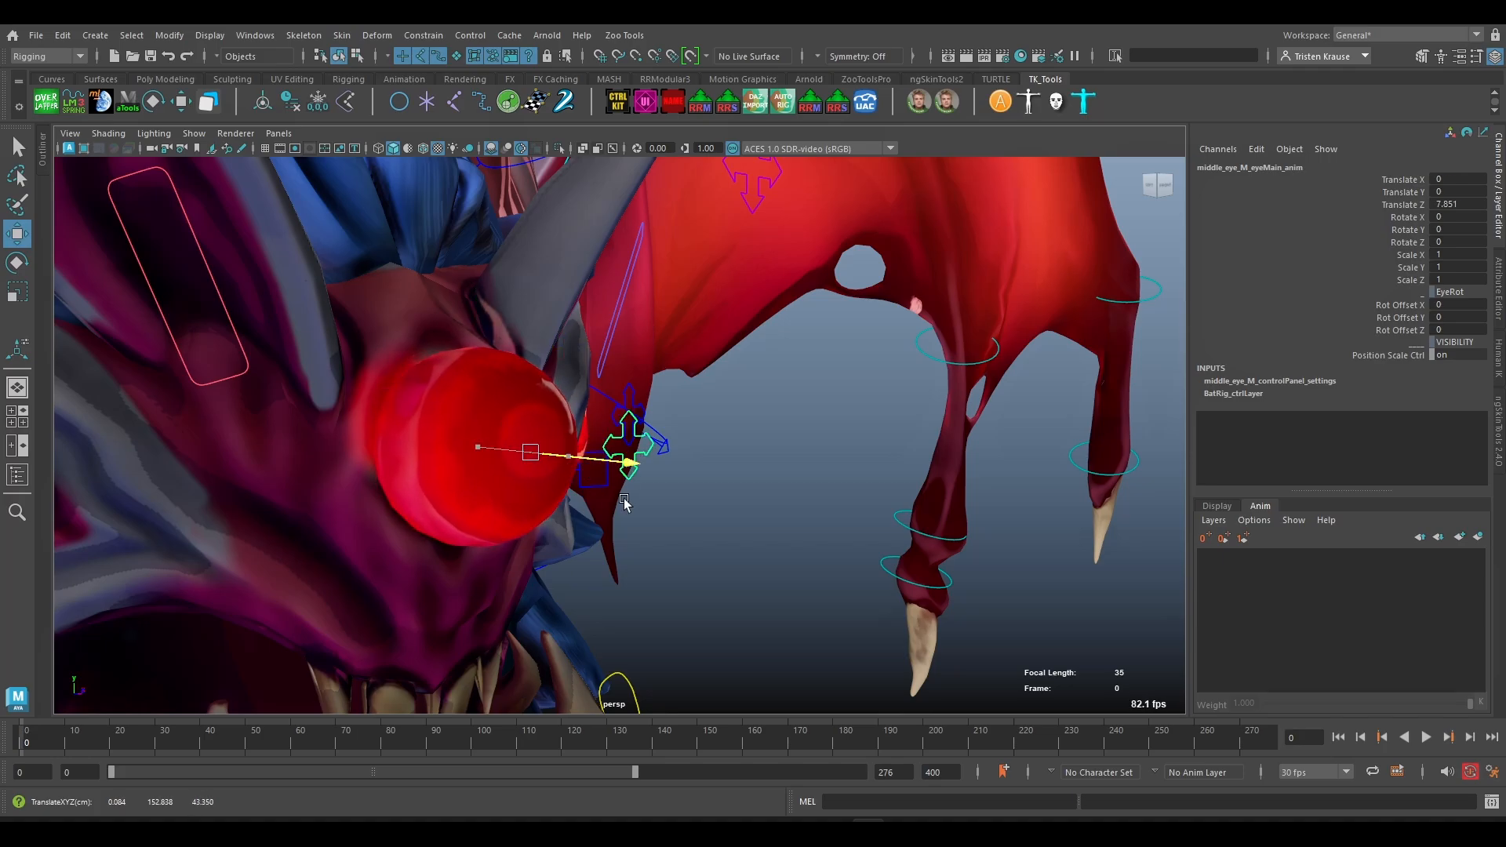
pyautogui.hotkey('ctrl', 'z')
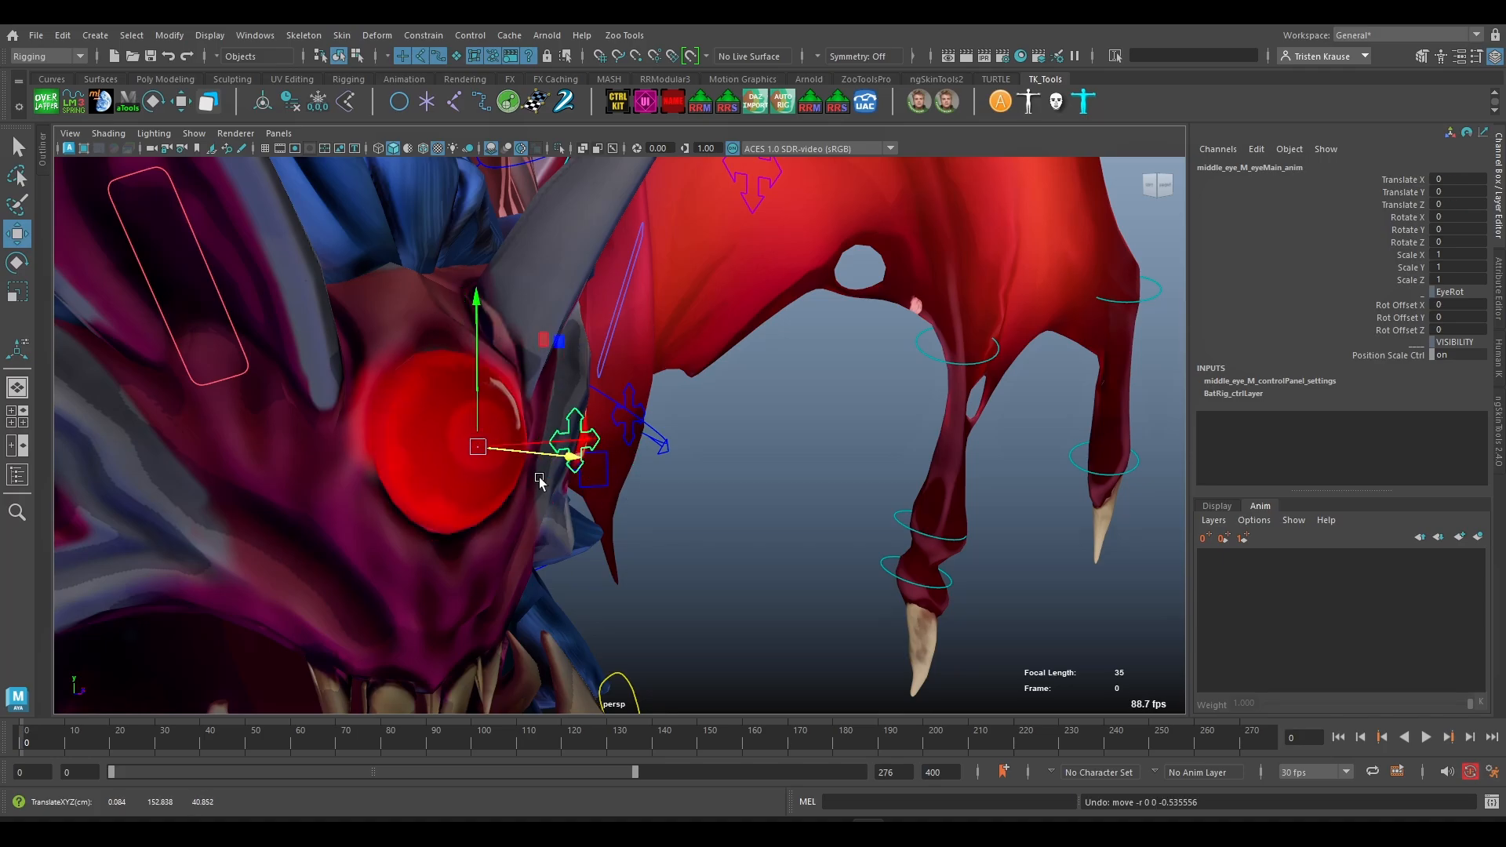
pyautogui.moveTo(476, 446); pyautogui.dragTo(524, 487)
pyautogui.hotkey('ctrl', 'z')
# - Select the jaw control, rotate it freely to about -13, 5 and -3.3 to test the mouth, and undo the rotation
pyautogui.keyDown('alt'); pyautogui.moveTo(604, 545); pyautogui.dragTo(571, 556, button='right'); pyautogui.keyUp('alt')
pyautogui.keyDown('alt'); pyautogui.moveTo(571, 556); pyautogui.dragTo(706, 471); pyautogui.keyUp('alt')
pyautogui.keyDown('alt'); pyautogui.moveTo(706, 470); pyautogui.dragTo(734, 440, button='right'); pyautogui.keyUp('alt')
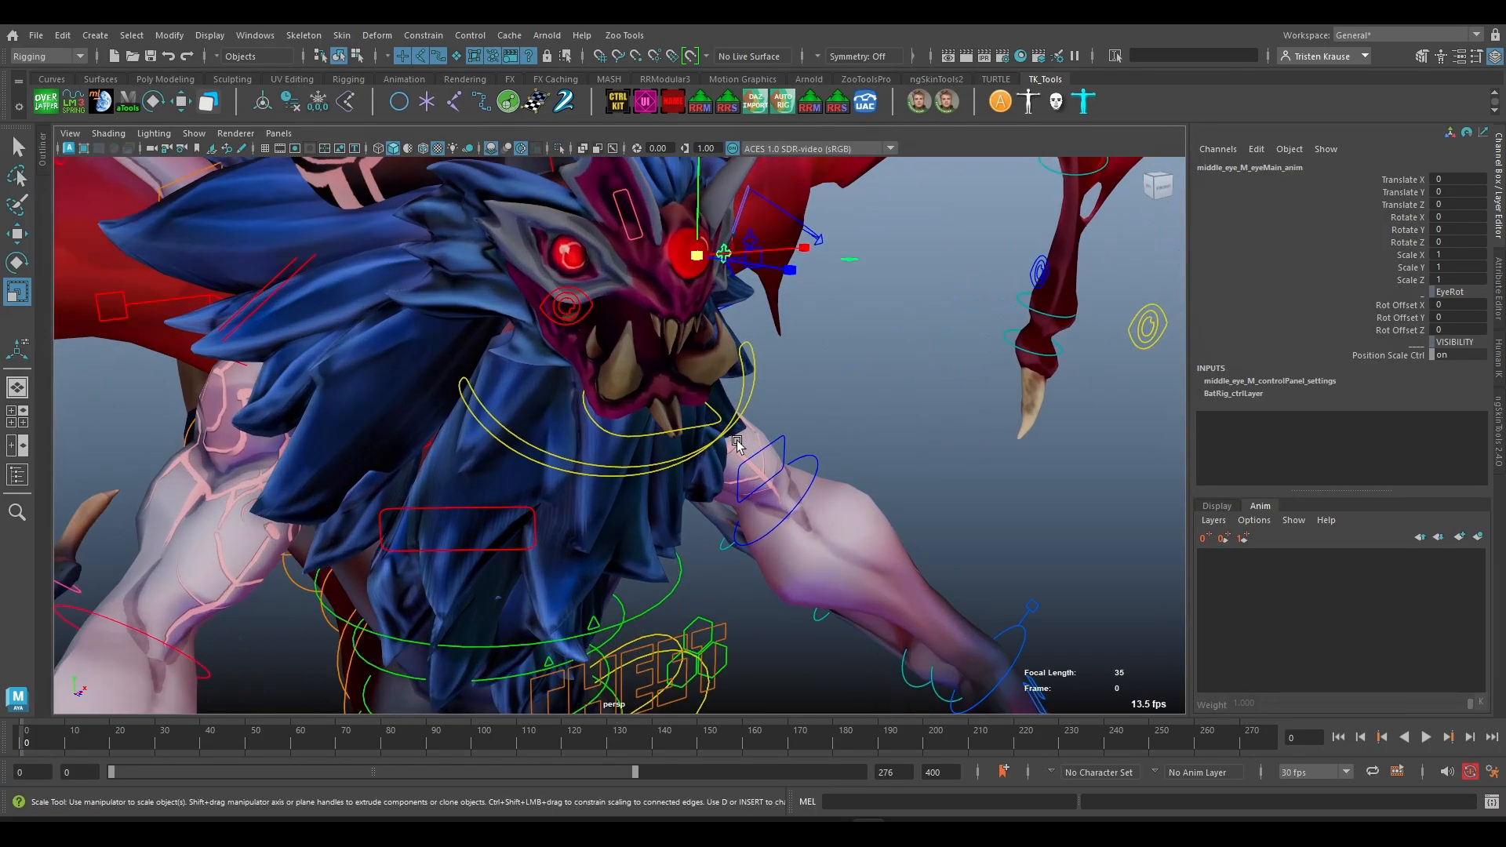
pyautogui.click(702, 429)
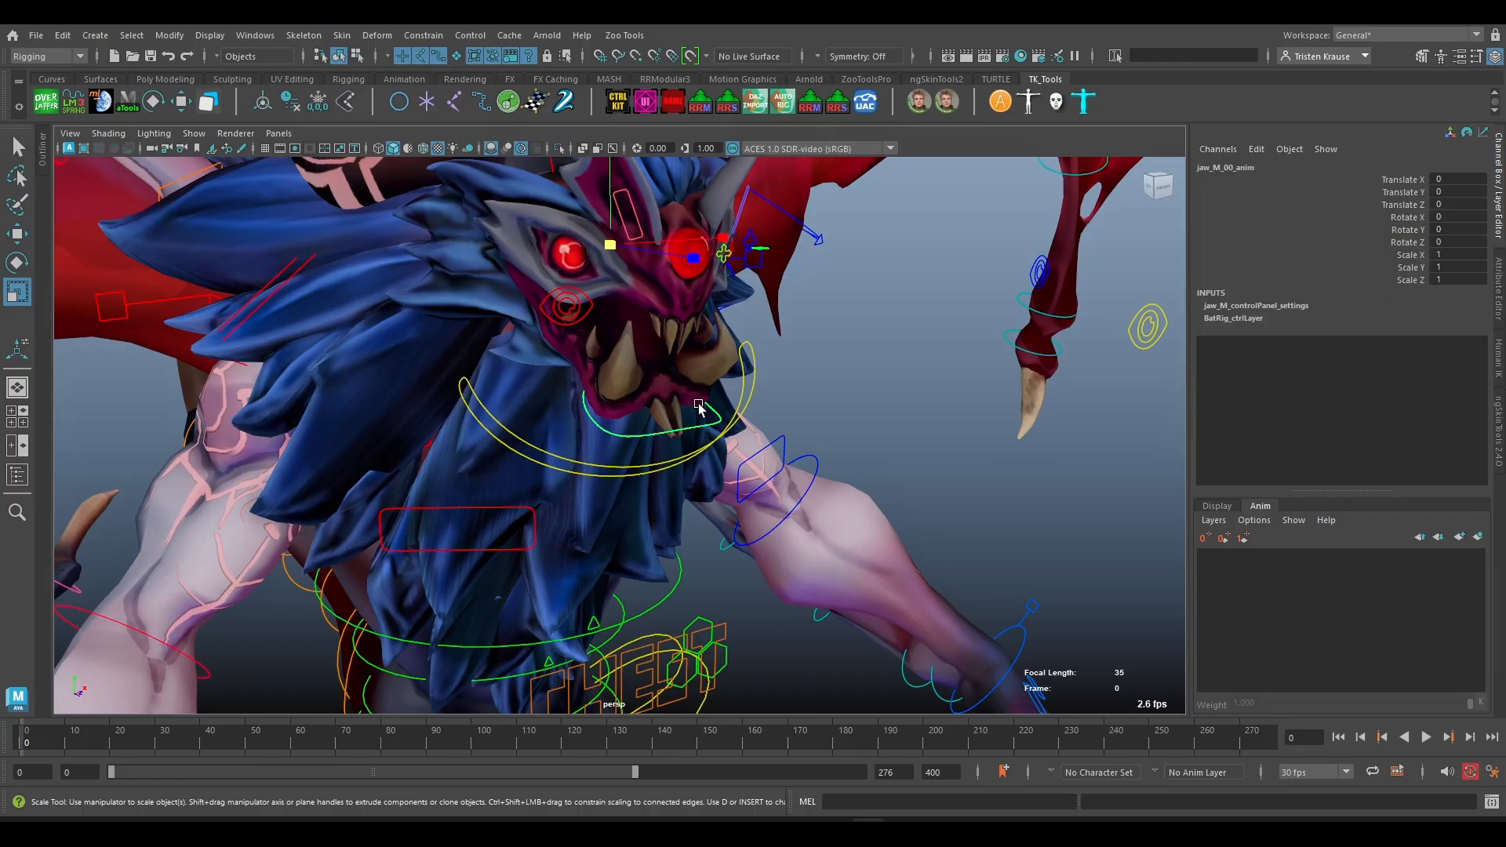
pyautogui.scroll(2, 697, 425)
pyautogui.press('e')
pyautogui.moveTo(628, 330); pyautogui.dragTo(667, 255)
pyautogui.hotkey('ctrl', 'z')
pyautogui.scroll(-8, 706, 408)
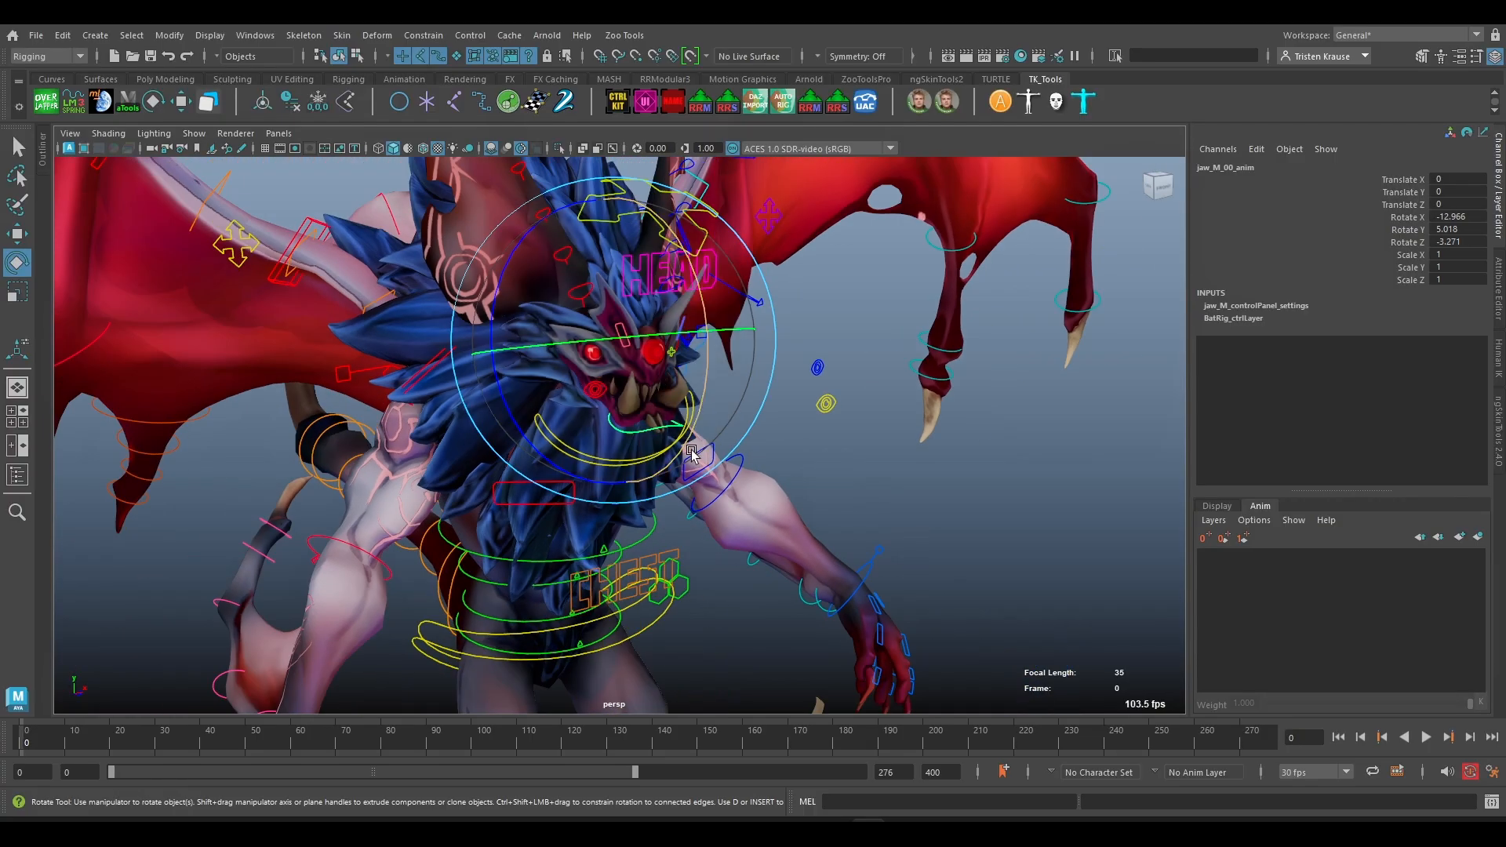
# - Examine the whole creature and its wing controls, focusing on where the left wing attaches to the shoulder
pyautogui.keyDown('alt'); pyautogui.moveTo(741, 549); pyautogui.dragTo(632, 570); pyautogui.keyUp('alt')
pyautogui.keyDown('alt'); pyautogui.moveTo(599, 496); pyautogui.dragTo(688, 562); pyautogui.keyUp('alt')
pyautogui.keyDown('alt'); pyautogui.moveTo(749, 655); pyautogui.dragTo(709, 602); pyautogui.keyUp('alt')
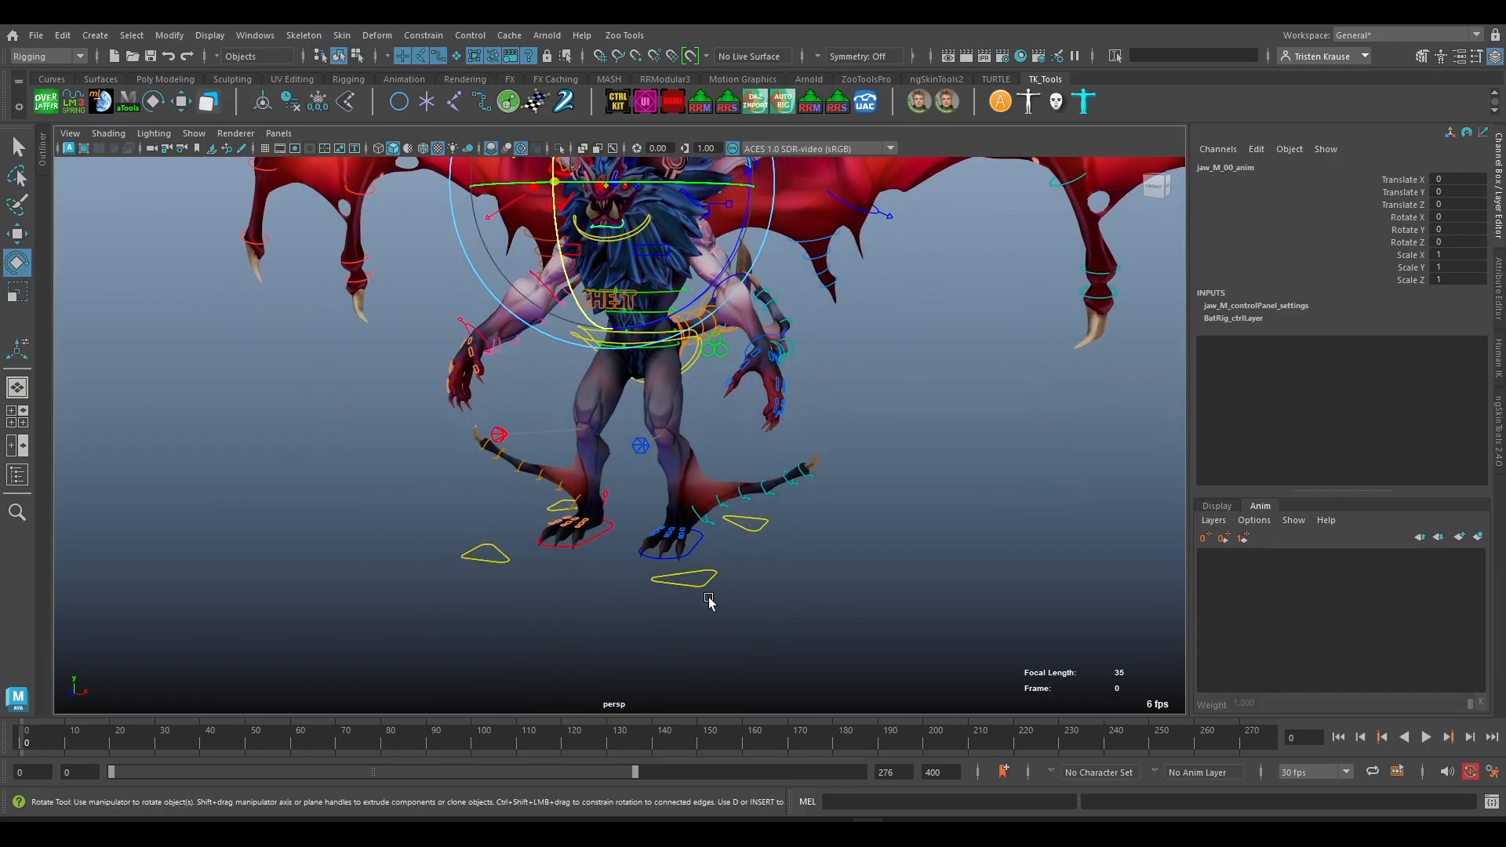
pyautogui.keyDown('alt'); pyautogui.moveTo(851, 360); pyautogui.dragTo(845, 541, button='middle'); pyautogui.keyUp('alt')
pyautogui.keyDown('alt'); pyautogui.moveTo(912, 453); pyautogui.dragTo(863, 474); pyautogui.keyUp('alt')
pyautogui.click(898, 572)
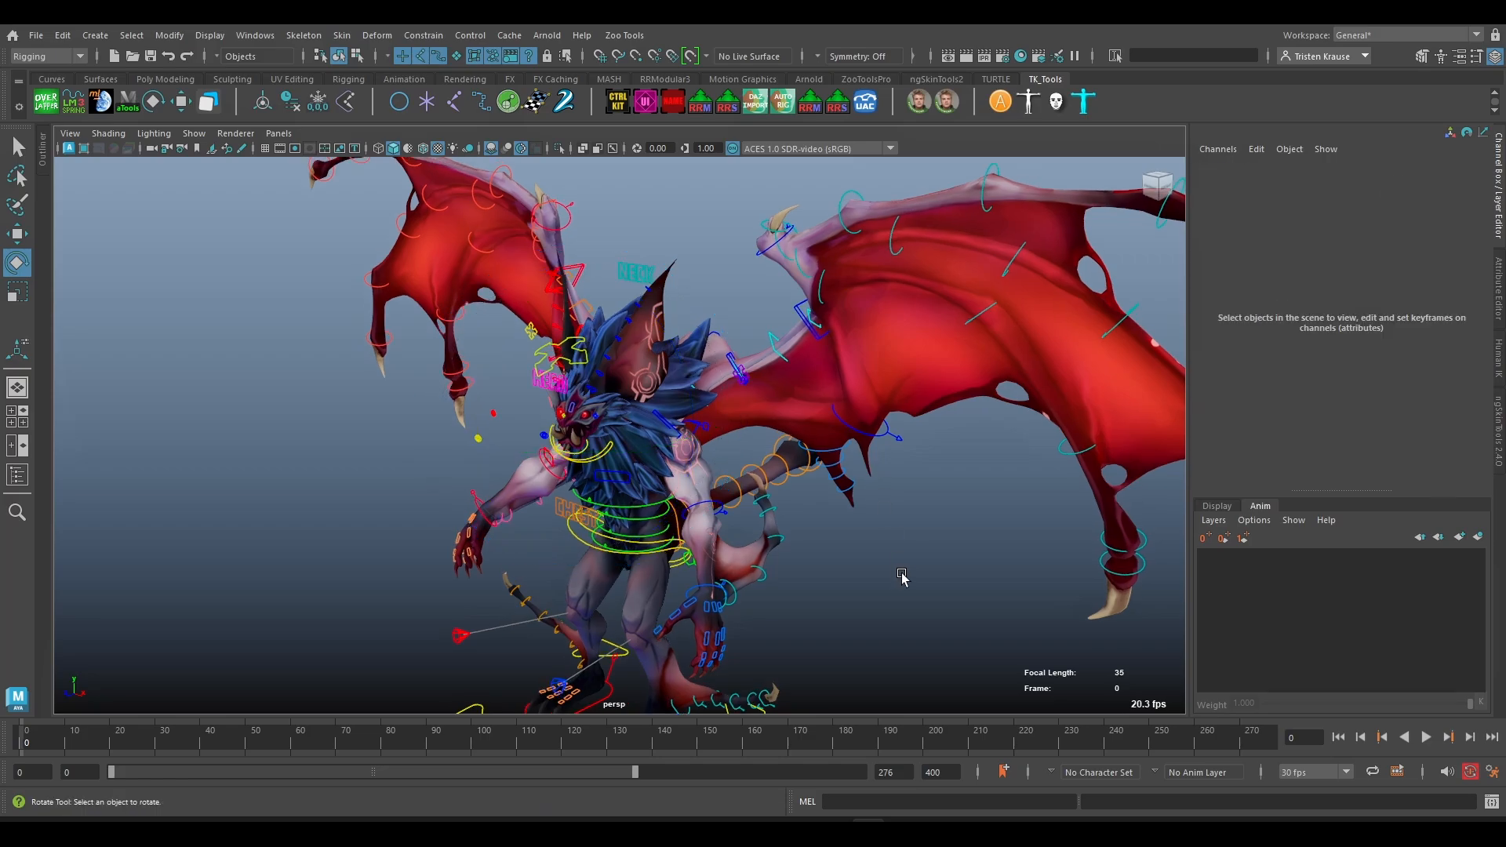
pyautogui.scroll(3, 893, 571)
pyautogui.keyDown('alt'); pyautogui.moveTo(885, 519); pyautogui.dragTo(699, 607, button='middle'); pyautogui.keyUp('alt')
pyautogui.scroll(-4, 723, 608)
pyautogui.keyDown('alt'); pyautogui.moveTo(732, 617); pyautogui.dragTo(781, 623); pyautogui.keyUp('alt')
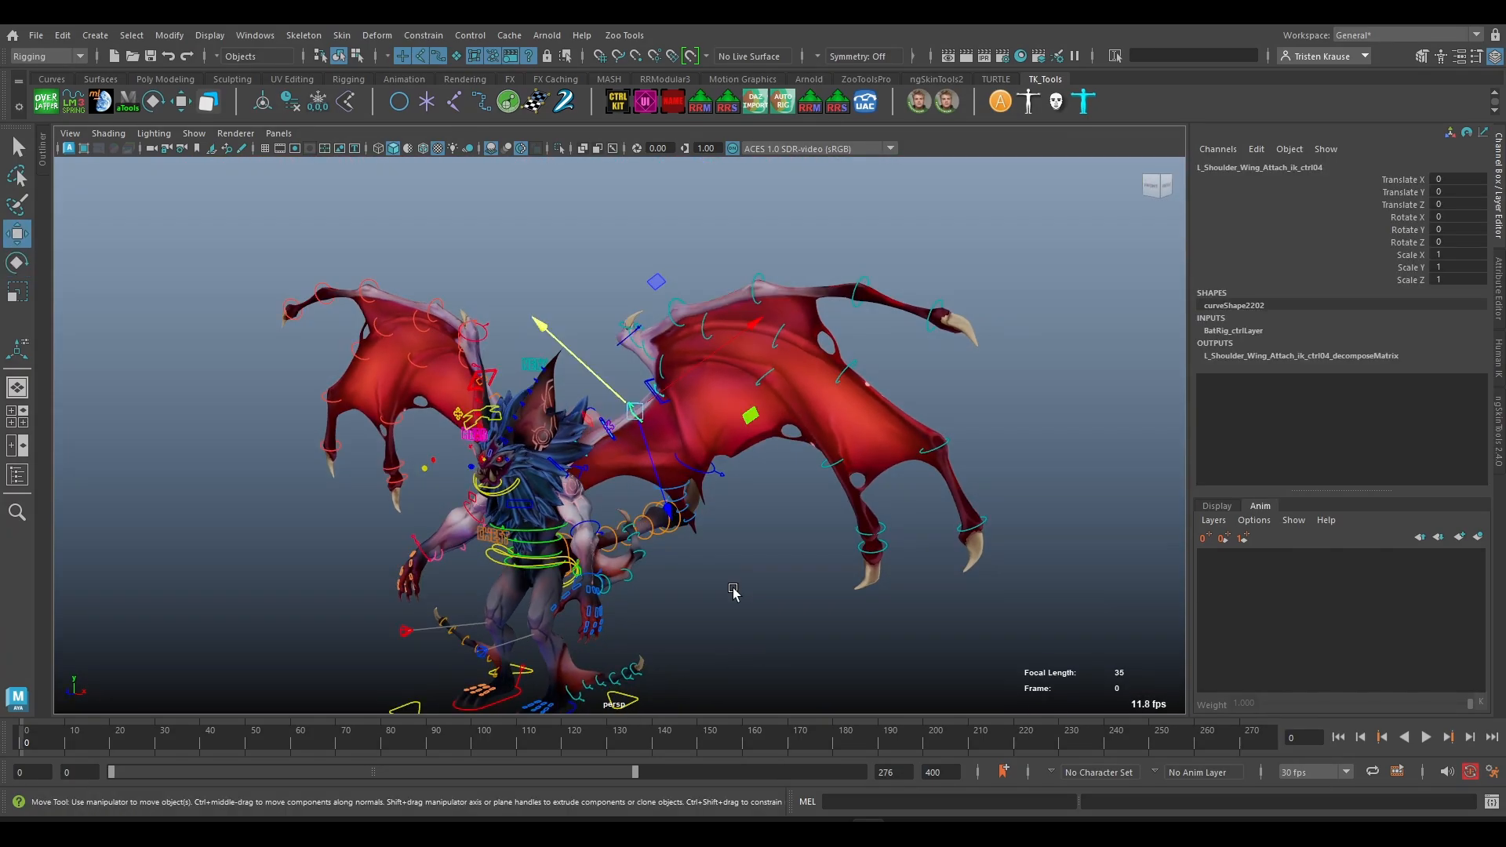
pyautogui.scroll(3, 732, 593)
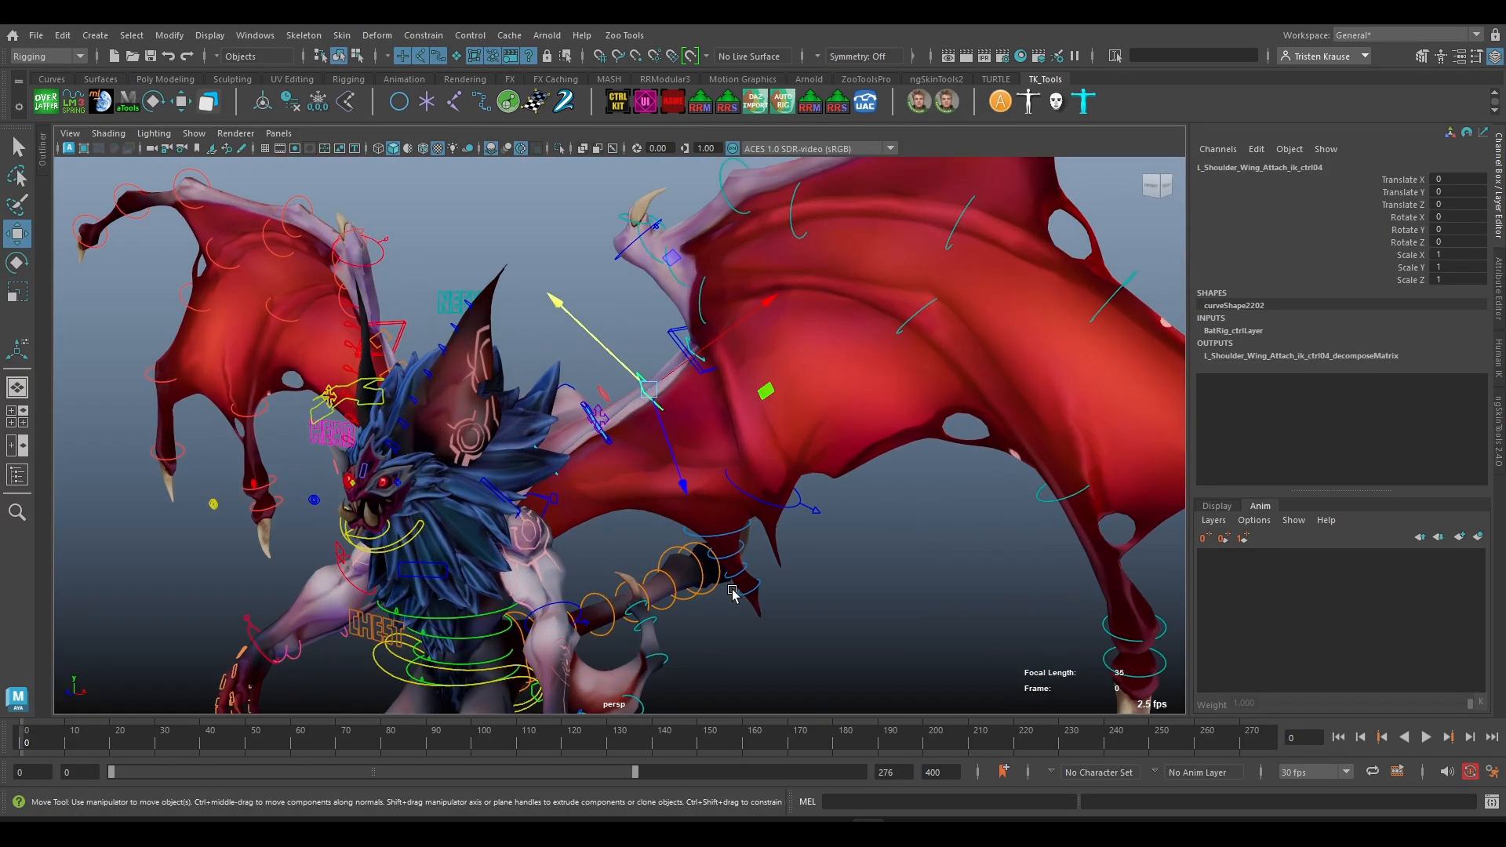
pyautogui.scroll(3, 649, 596)
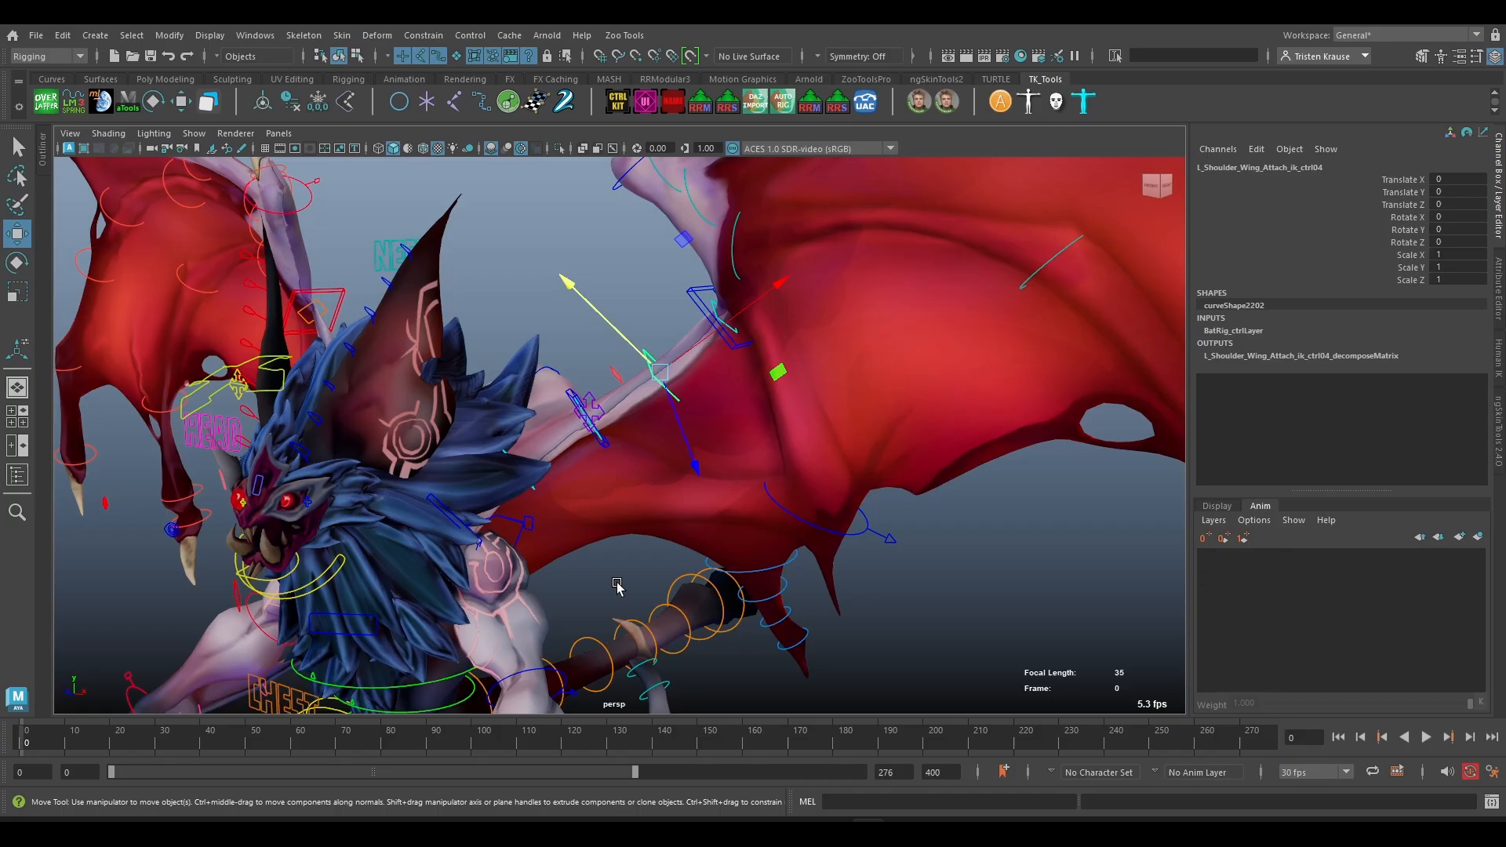
pyautogui.keyDown('alt'); pyautogui.moveTo(617, 587); pyautogui.dragTo(691, 582); pyautogui.keyUp('alt')
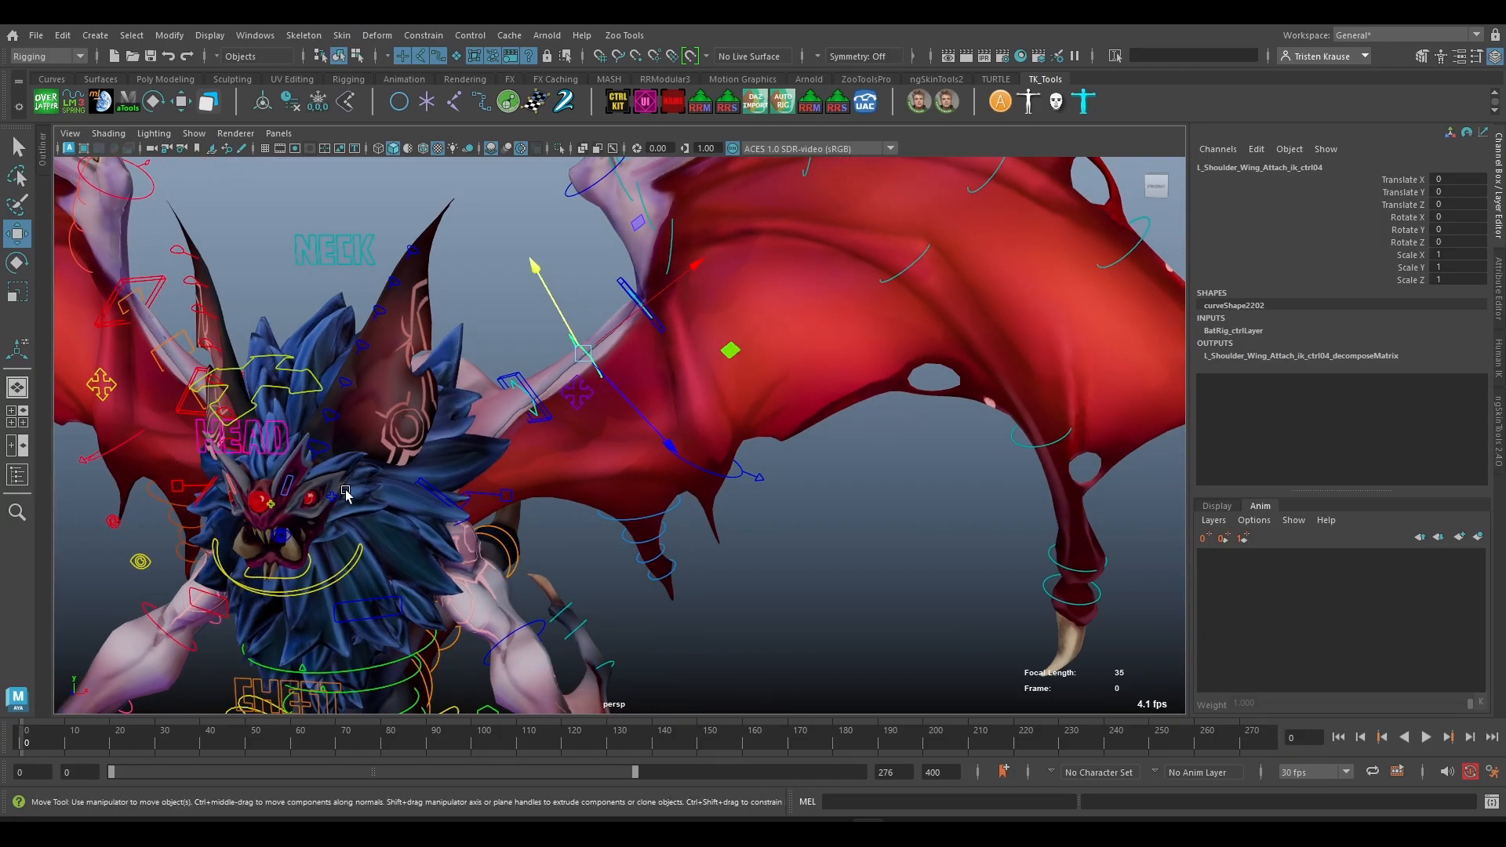
# - Select the left arm's FK shoulder control, test moving it, and undo the movement
pyautogui.keyDown('alt'); pyautogui.moveTo(468, 421); pyautogui.dragTo(110, 353); pyautogui.keyUp('alt')
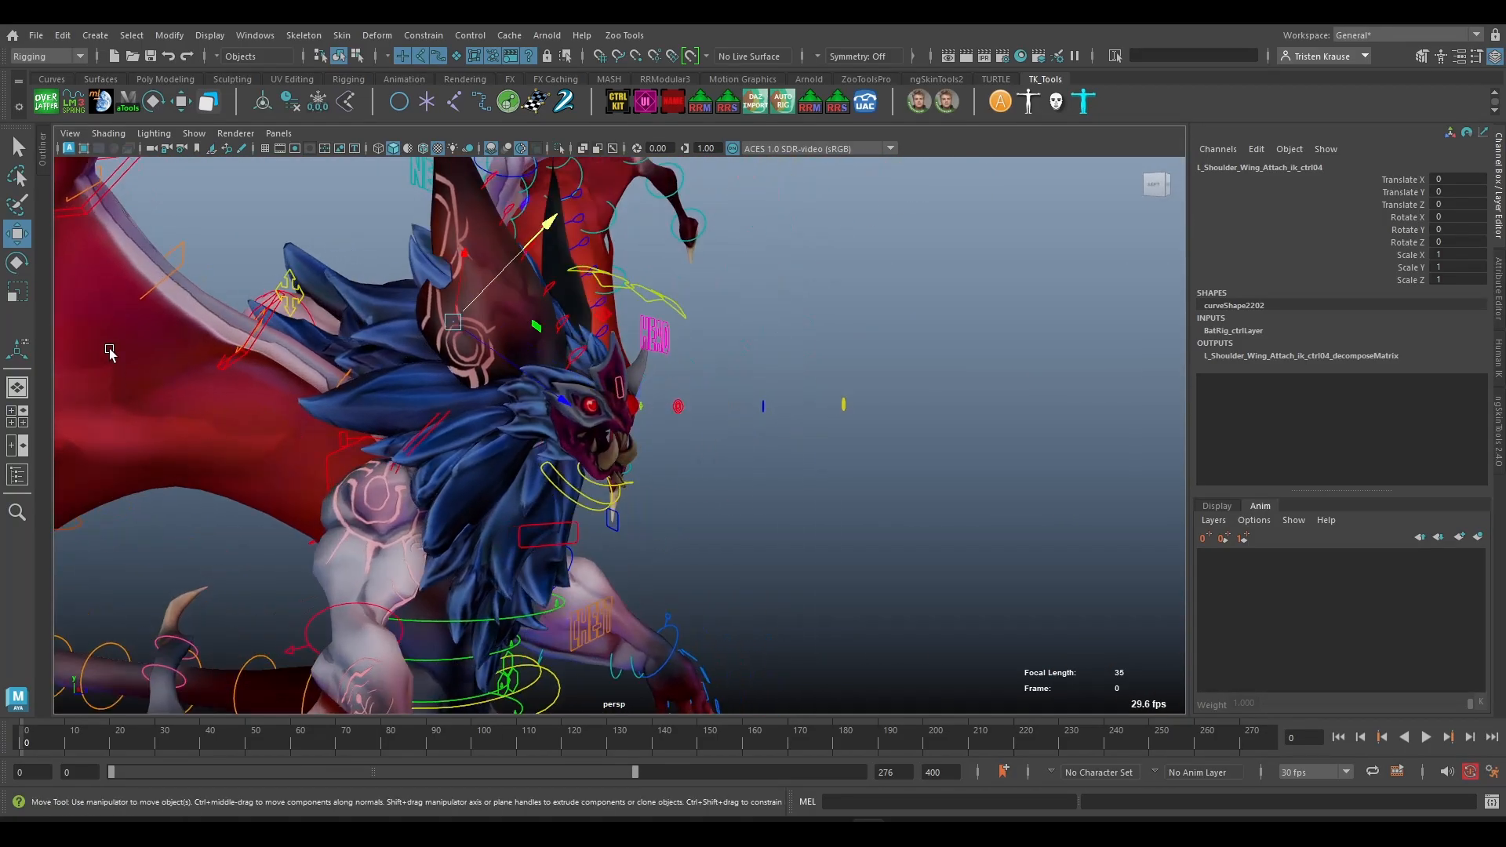
pyautogui.keyDown('alt'); pyautogui.moveTo(383, 464); pyautogui.dragTo(690, 401); pyautogui.keyUp('alt')
pyautogui.click(663, 343)
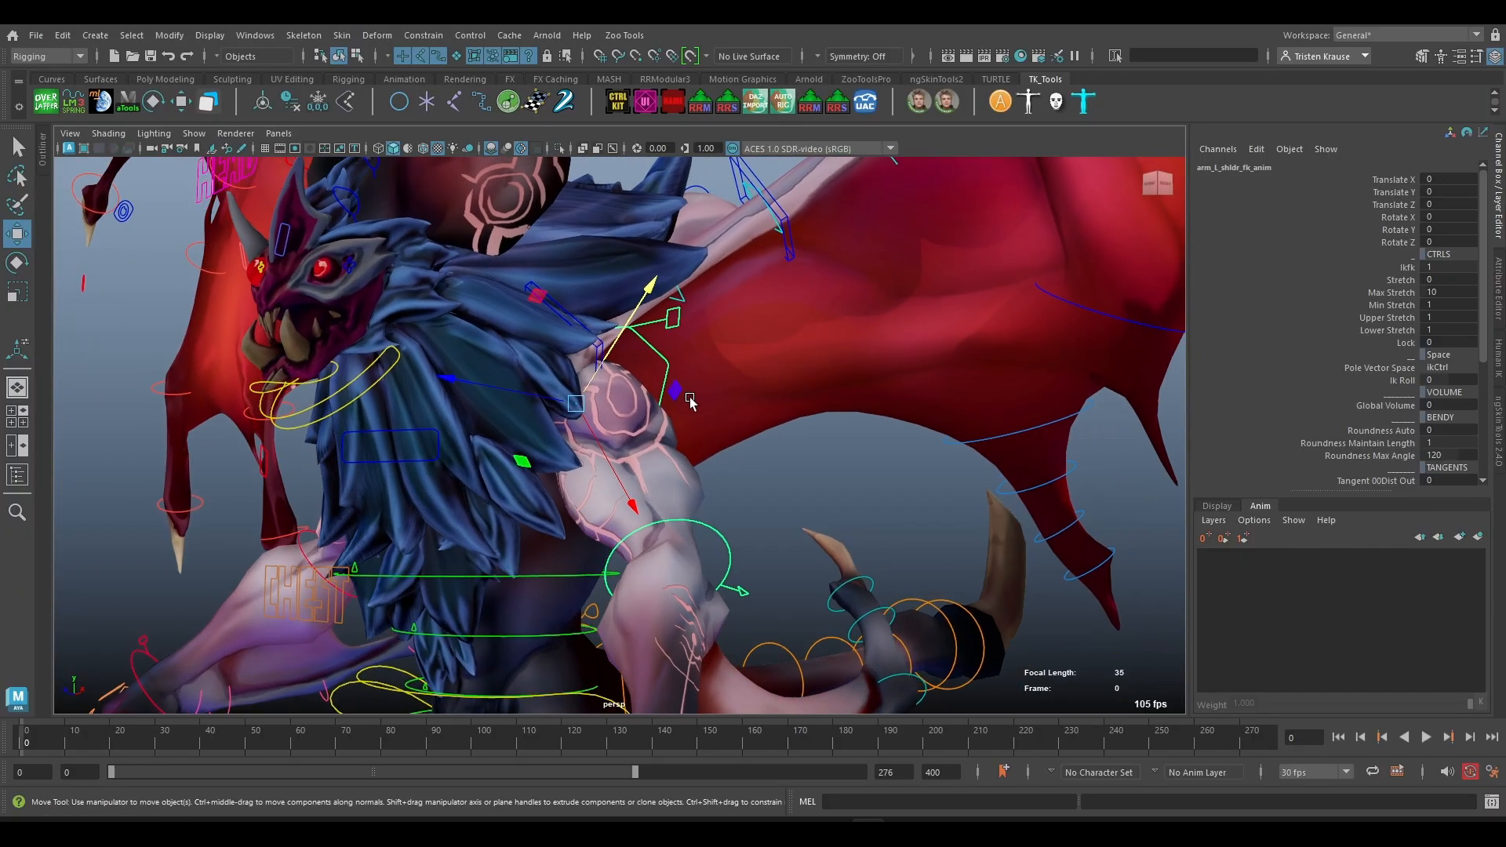
pyautogui.moveTo(581, 401); pyautogui.dragTo(606, 305)
pyautogui.hotkey('ctrl', 'z')
# - Select the four-arrow master control of the left shoulder wing attachment and review its visibility and sine attributes
pyautogui.keyDown('alt'); pyautogui.moveTo(873, 262); pyautogui.dragTo(760, 357); pyautogui.keyUp('alt')
pyautogui.keyDown('alt'); pyautogui.moveTo(760, 357); pyautogui.dragTo(723, 436, button='right'); pyautogui.keyUp('alt')
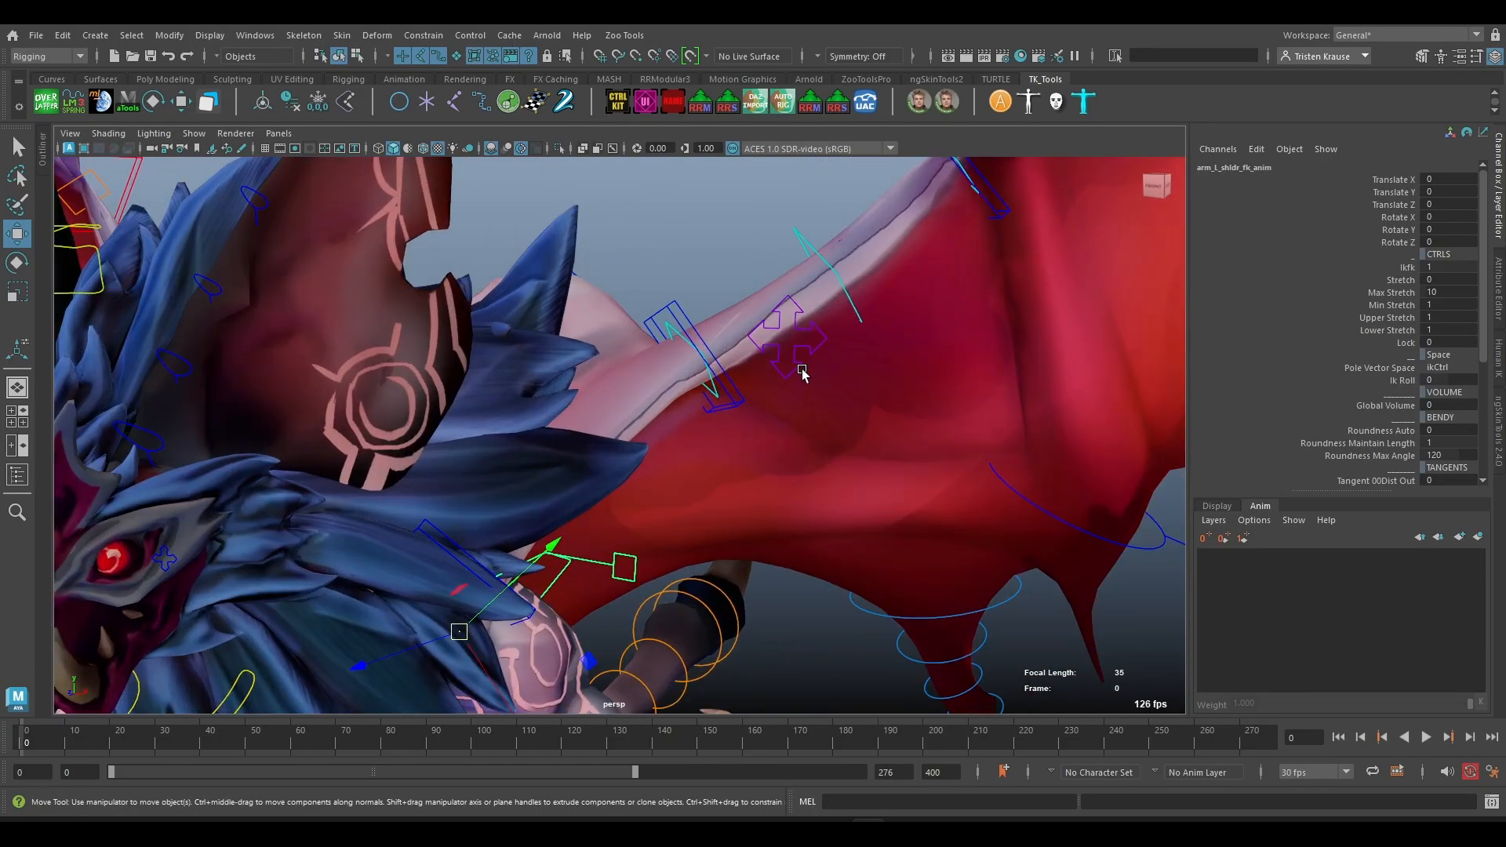
pyautogui.keyDown('alt'); pyautogui.moveTo(802, 373); pyautogui.dragTo(818, 396); pyautogui.keyUp('alt')
pyautogui.click(778, 299)
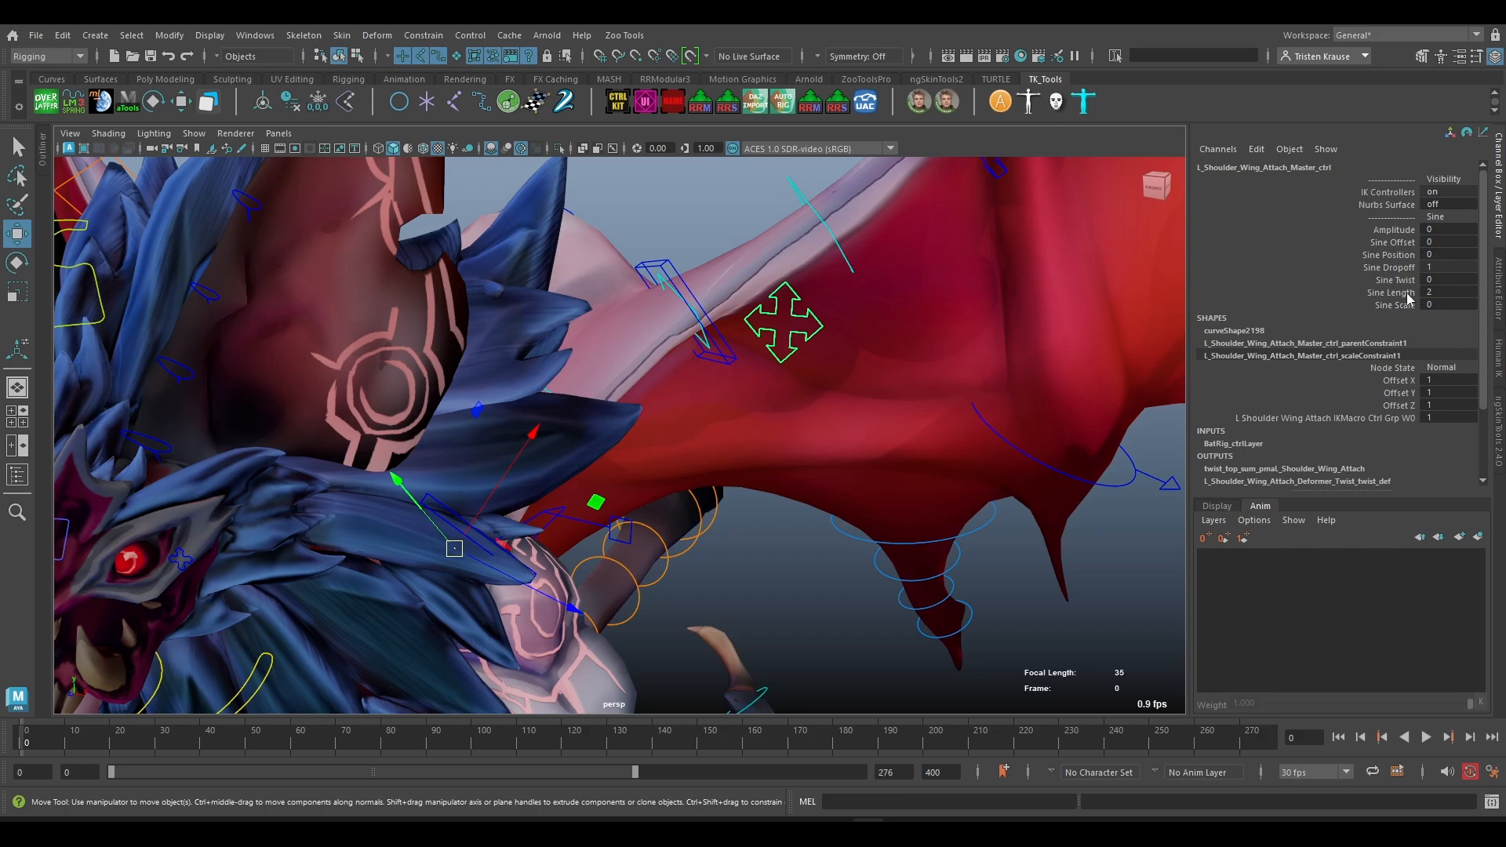
pyautogui.keyDown('alt'); pyautogui.moveTo(915, 359); pyautogui.dragTo(547, 502); pyautogui.keyUp('alt')
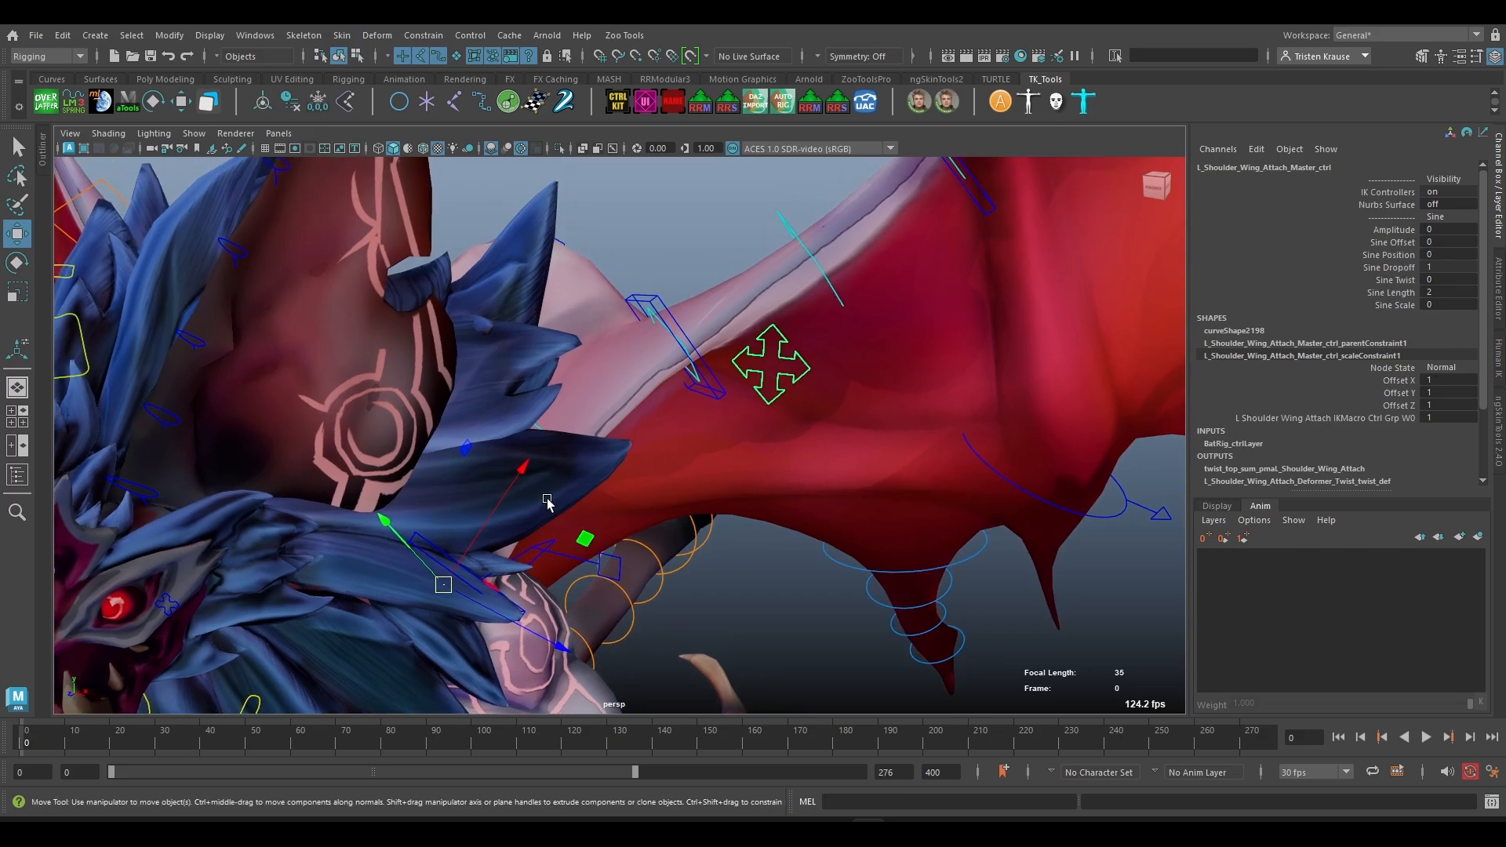
pyautogui.scroll(-3, 525, 502)
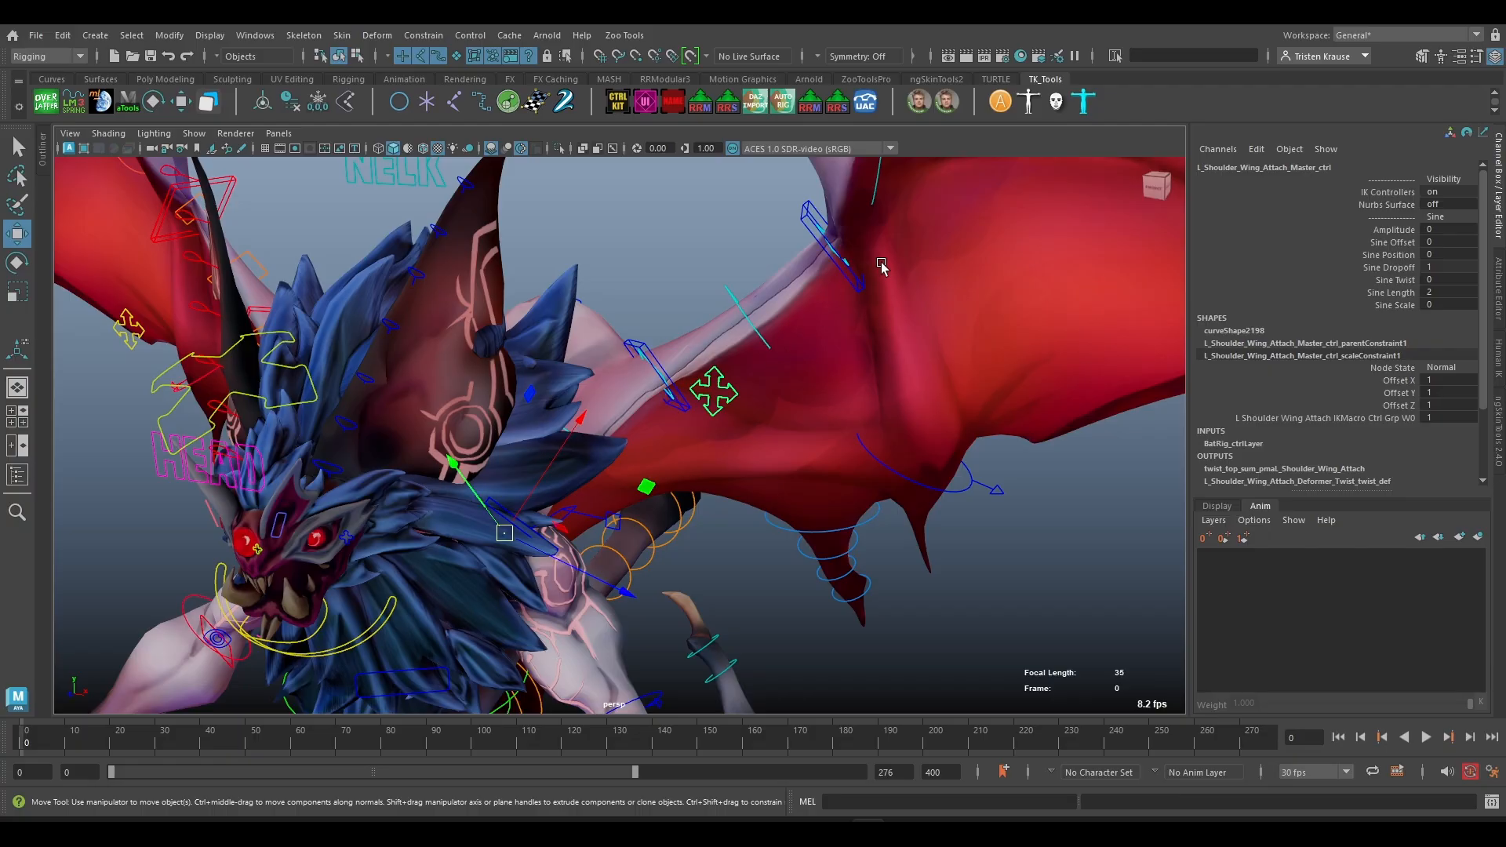
pyautogui.scroll(3, 992, 255)
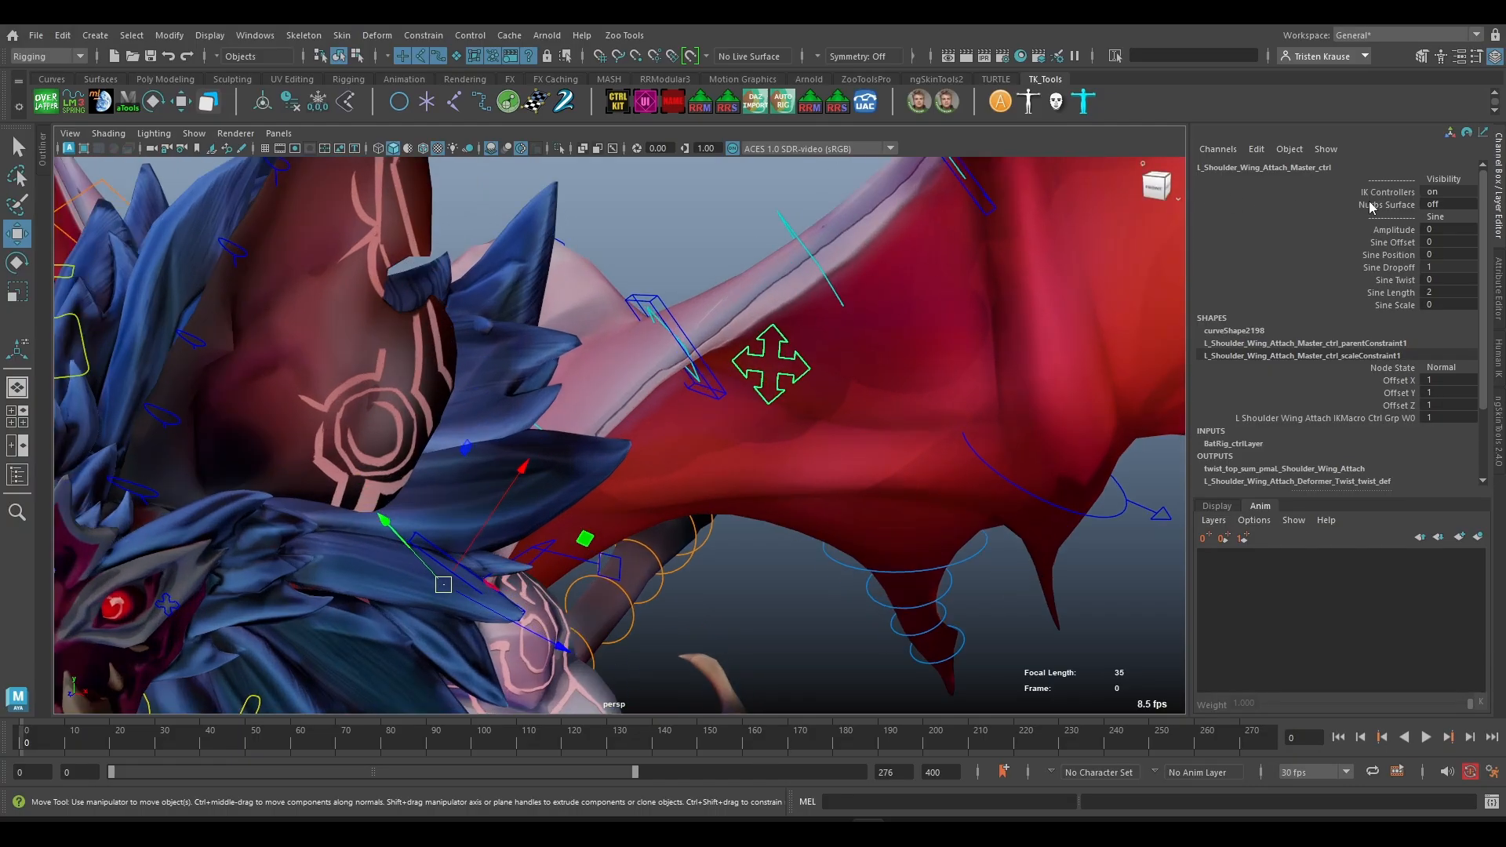
# - Hide the character's geometry and turn on Nurbs Surface for the left shoulder wing attachment's master control
pyautogui.hotkey('ctrl', 'h')
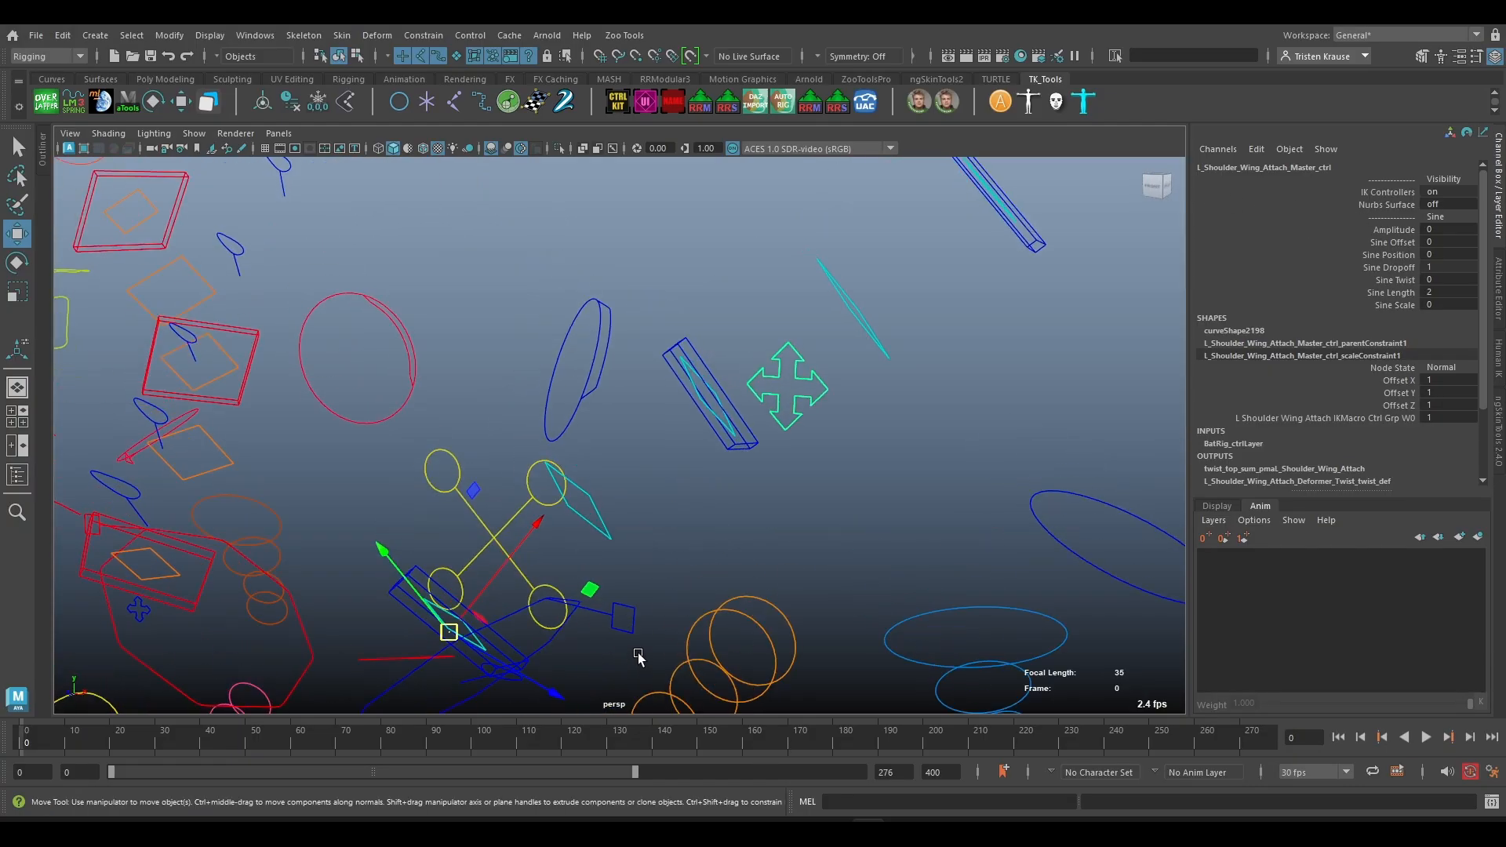
pyautogui.click(1402, 205)
pyautogui.moveTo(965, 373); pyautogui.dragTo(971, 421, button='middle')
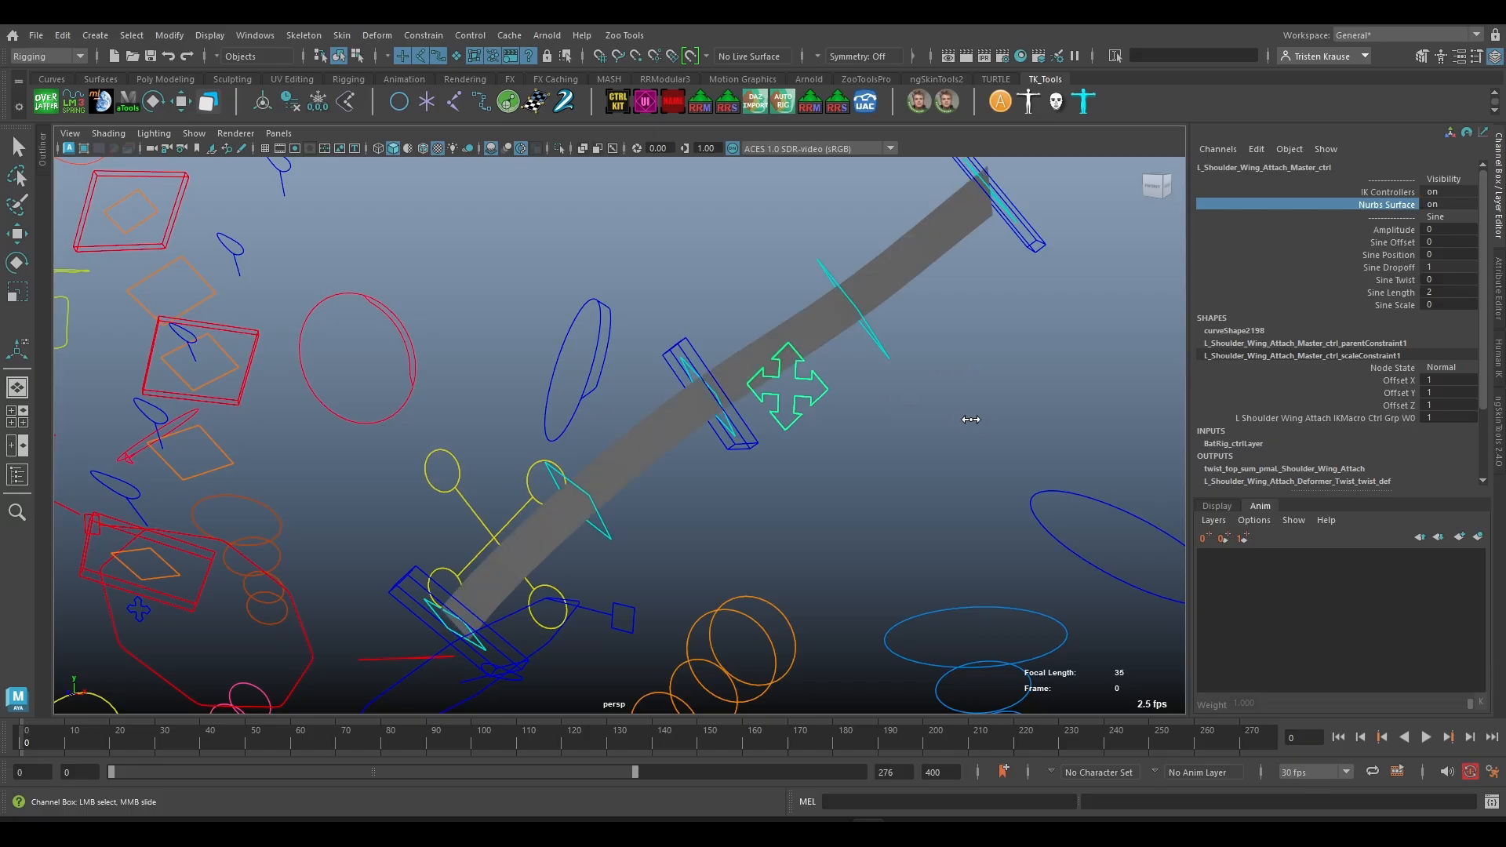
pyautogui.keyDown('alt'); pyautogui.moveTo(971, 421); pyautogui.dragTo(502, 665); pyautogui.keyUp('alt')
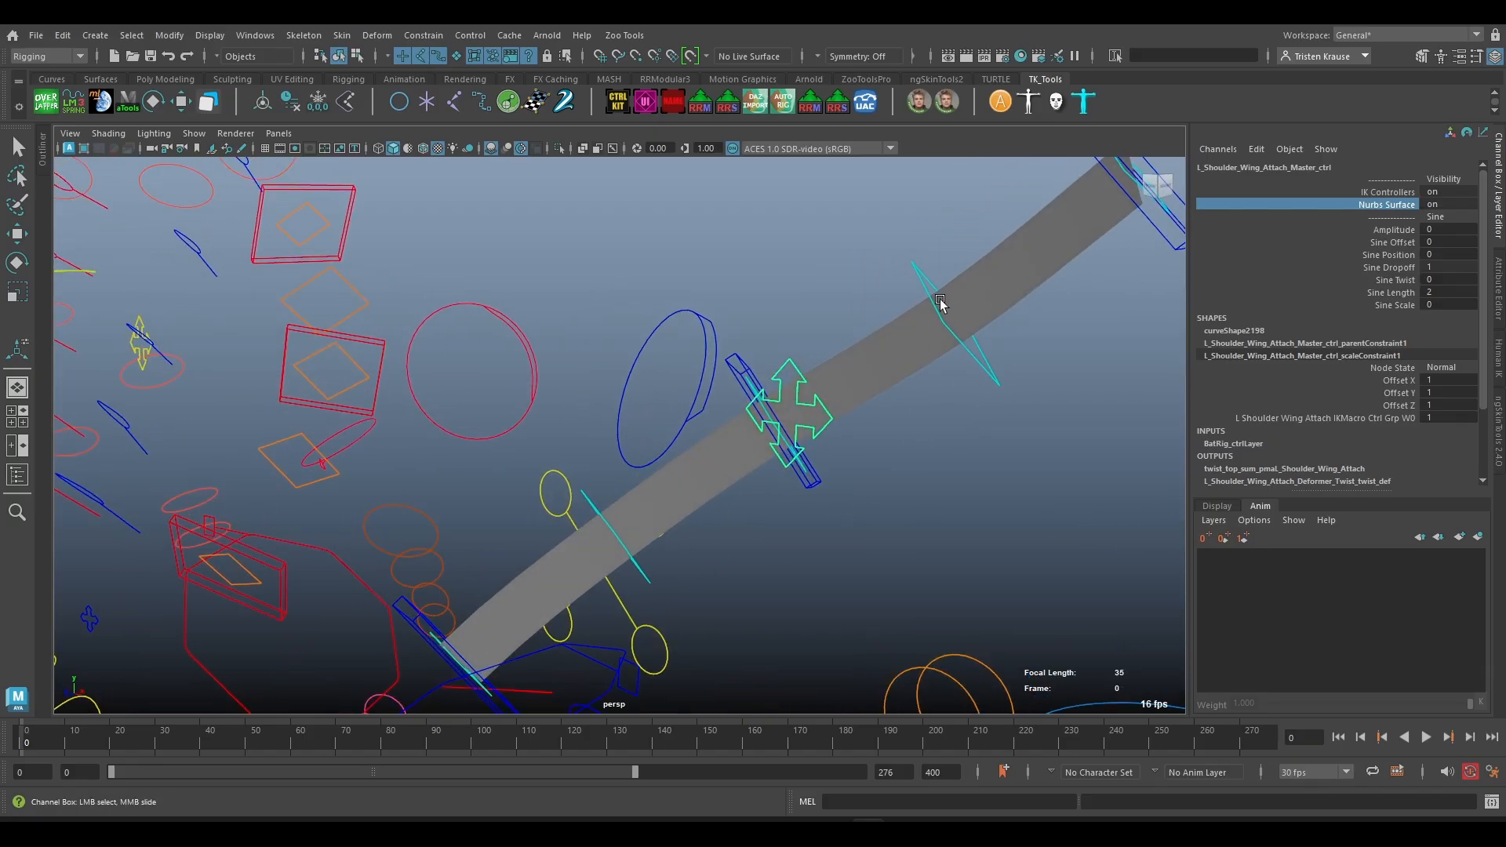
# - Set the master control's Amplitude to about -2.1 and Sine Offset to about 8.2 to test the ribbon's wave deformation
pyautogui.click(1380, 232)
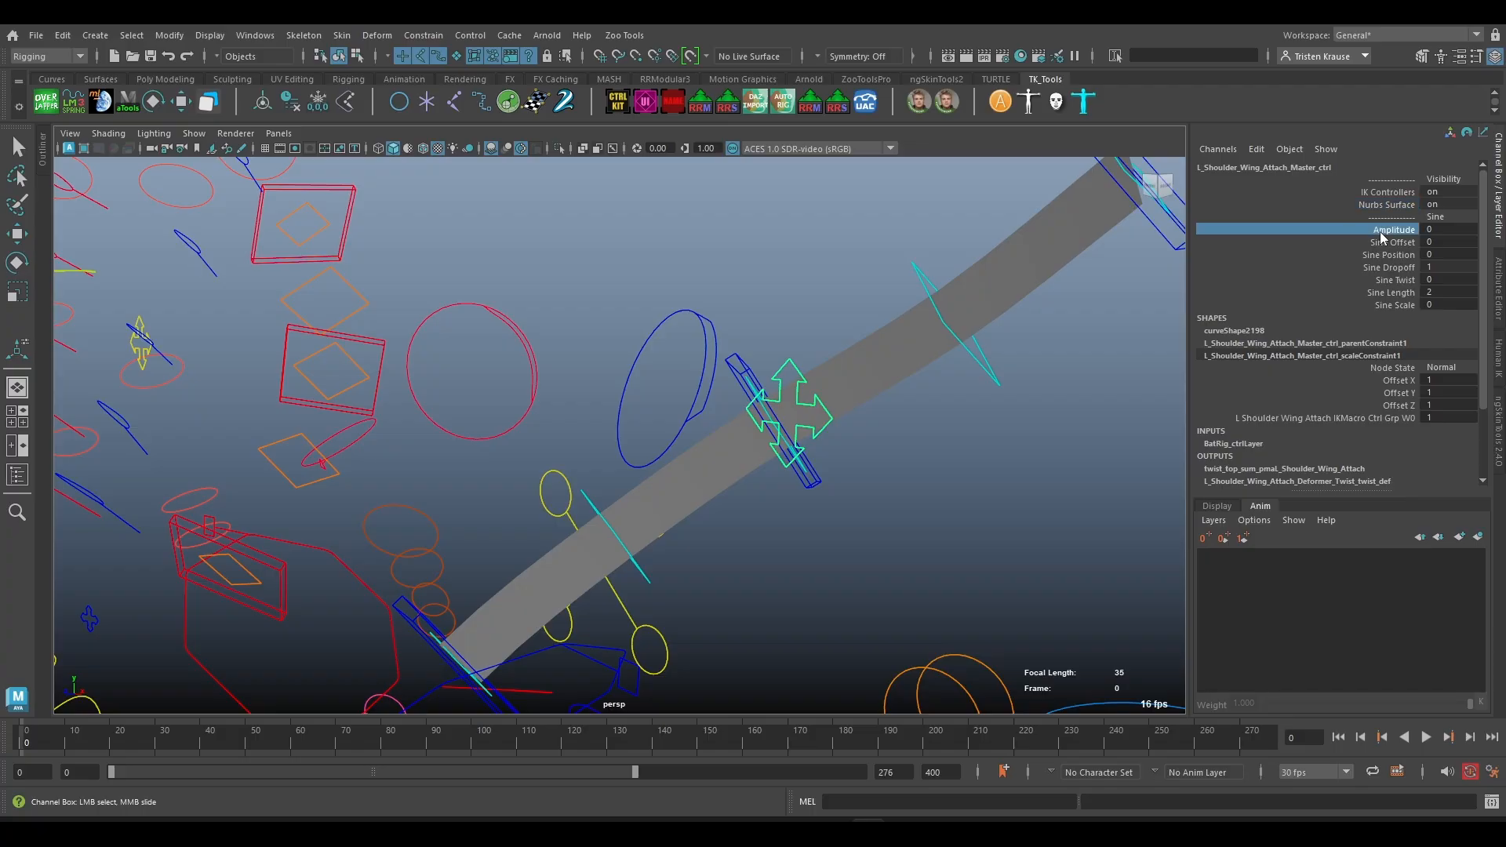
pyautogui.moveTo(910, 502); pyautogui.dragTo(853, 530, button='middle')
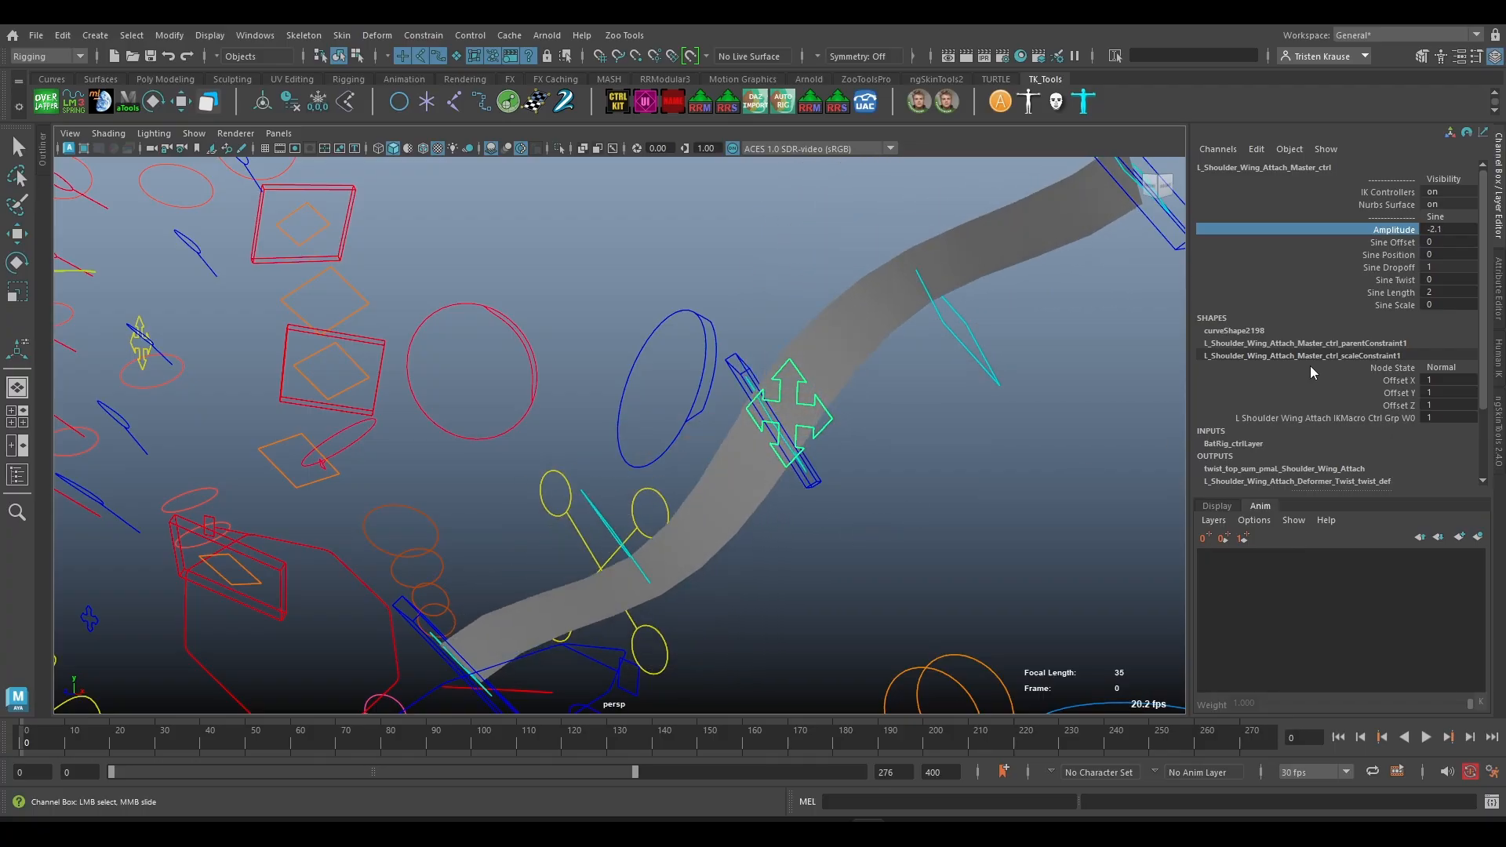
pyautogui.click(1396, 242)
pyautogui.moveTo(794, 567); pyautogui.dragTo(856, 590, button='middle')
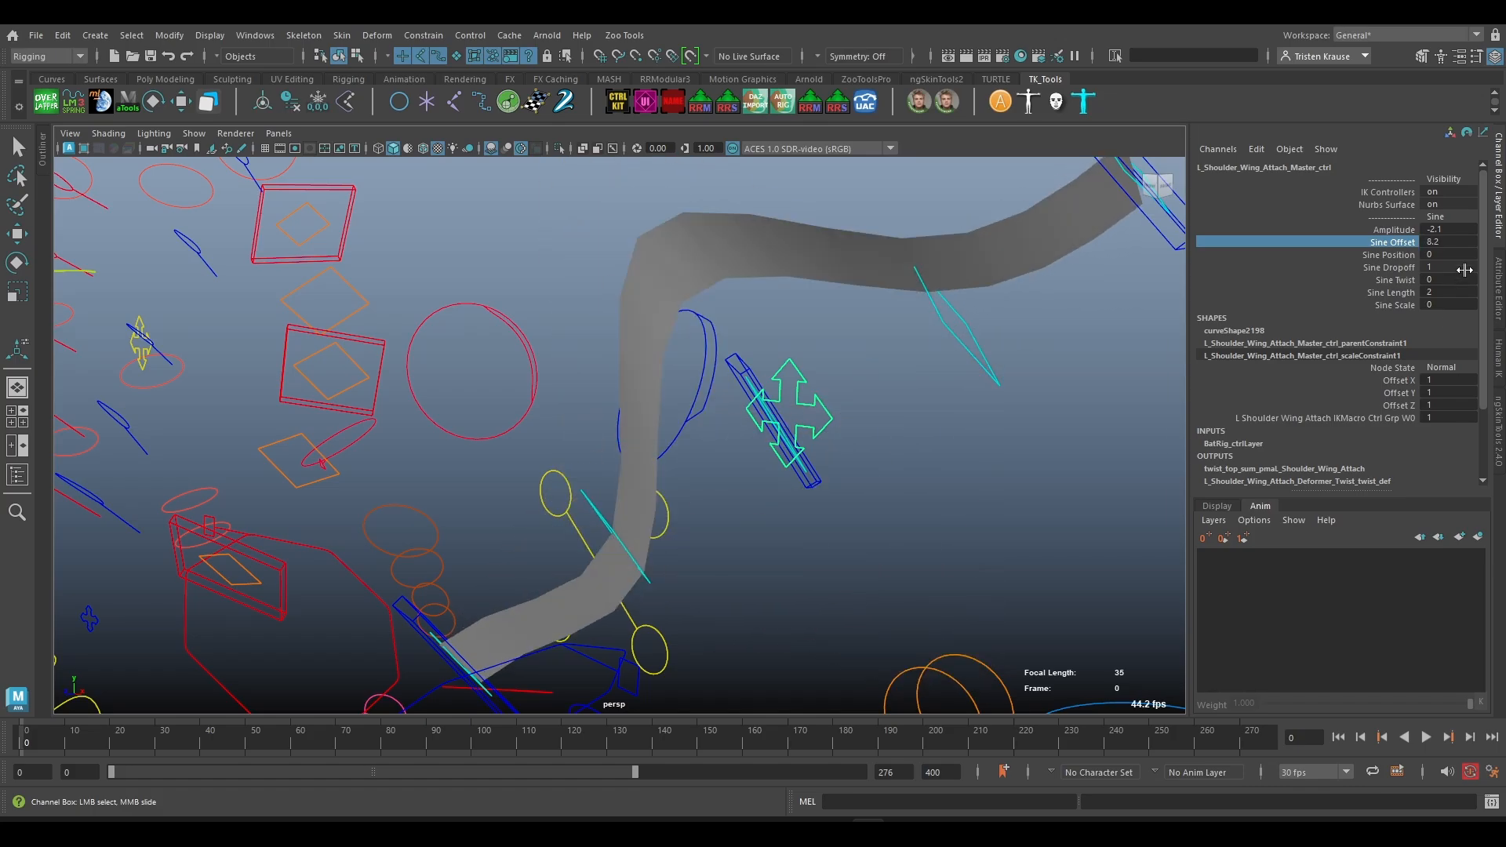
# - Reduce the ribbon's Amplitude to -0.2 and vary its Sine Offset to test a subtler wave
pyautogui.moveTo(934, 396); pyautogui.dragTo(957, 398, button='middle')
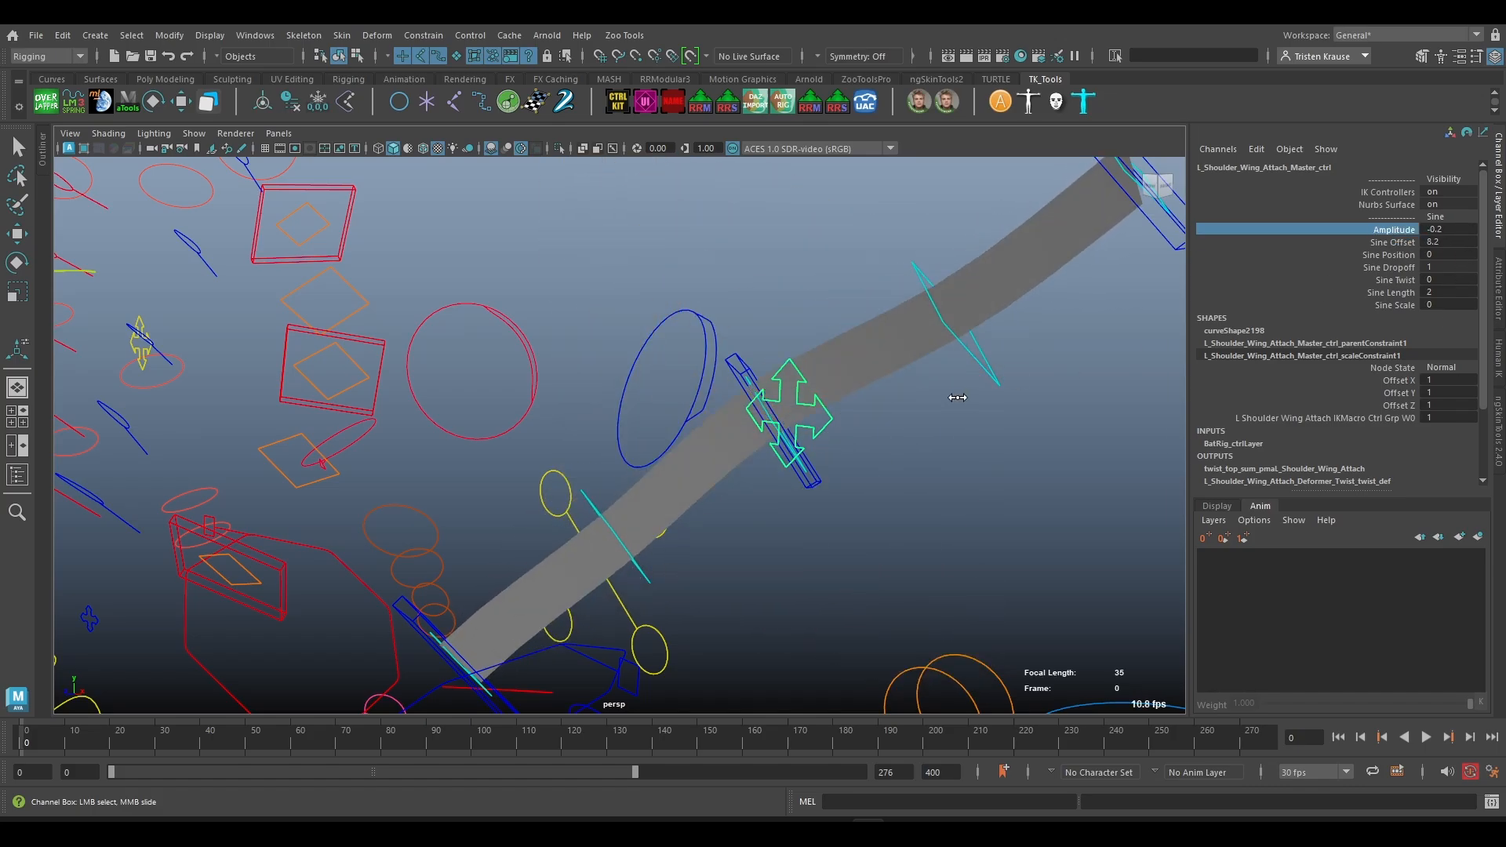
pyautogui.click(1392, 243)
pyautogui.moveTo(1099, 477); pyautogui.dragTo(1018, 494, button='middle')
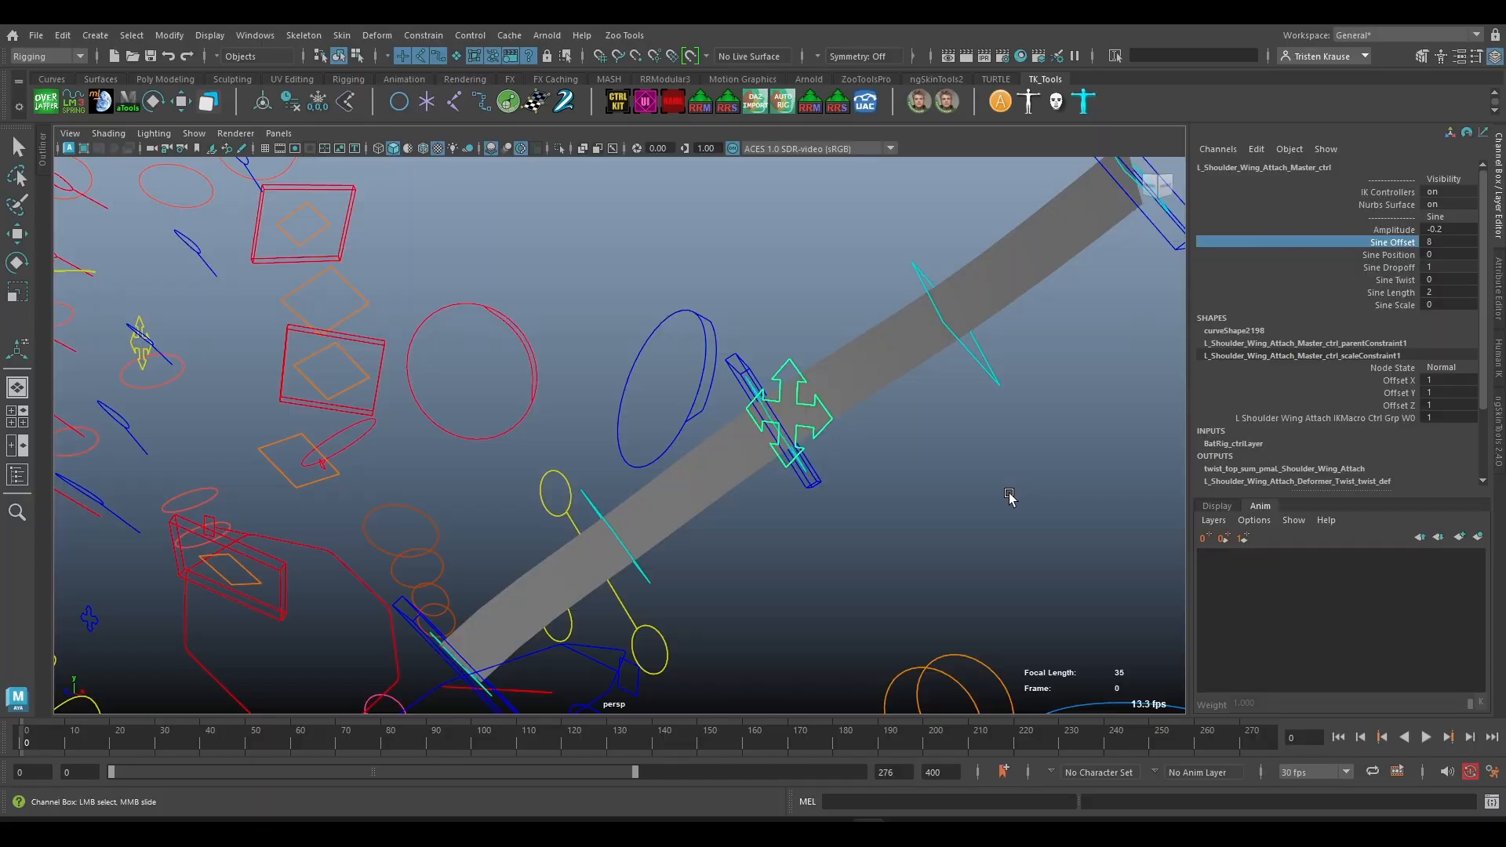
# - Show the character's geometry again and vary Sine Offset to about -9.2 to test the wave on the wing attachment
pyautogui.hotkey('ctrl', '1')
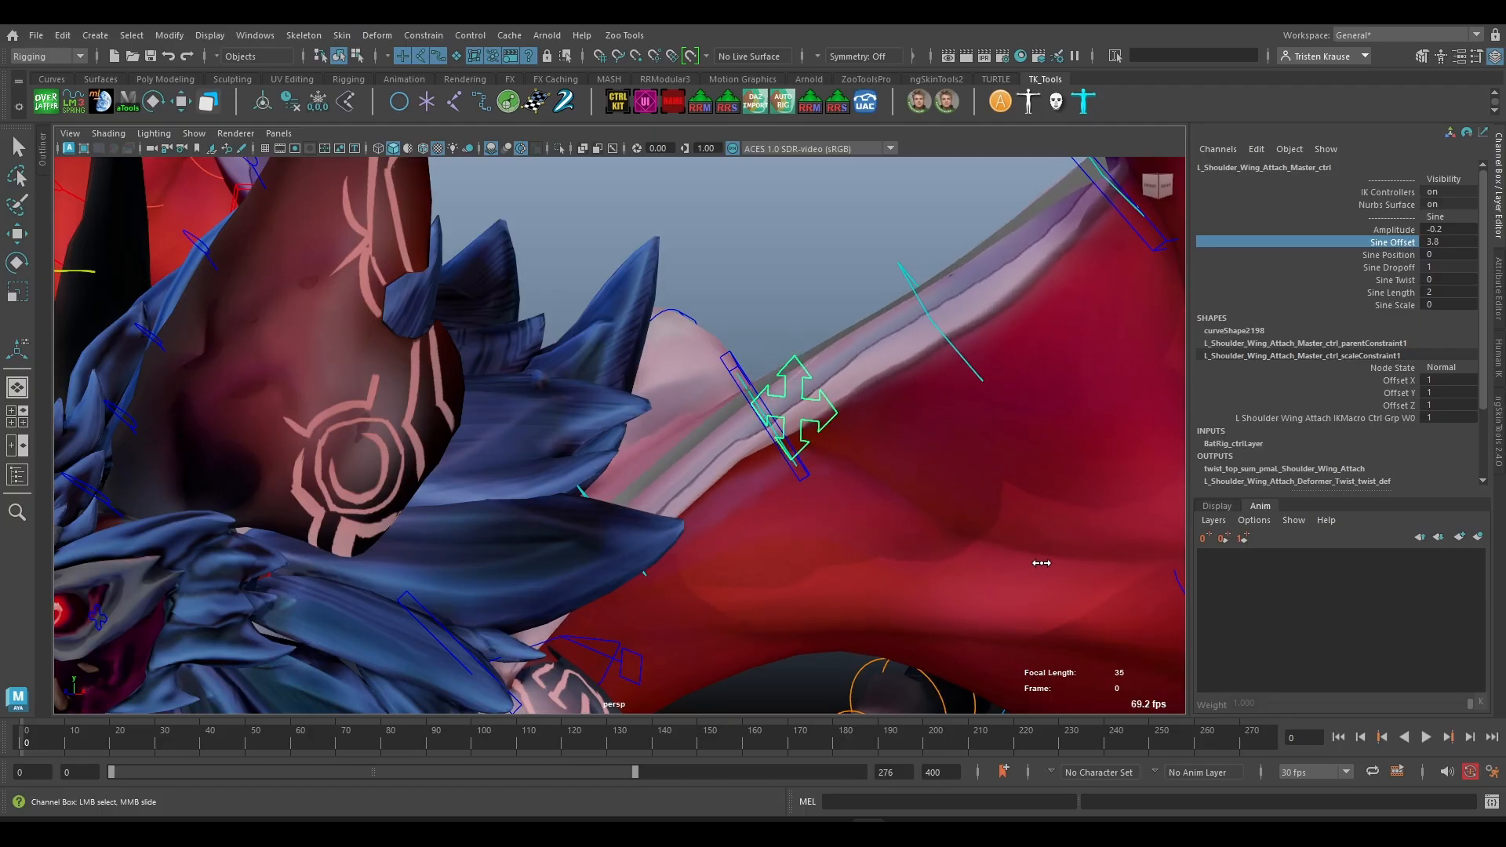
pyautogui.moveTo(1041, 563); pyautogui.dragTo(1104, 605, button='middle')
pyautogui.moveTo(1010, 607); pyautogui.dragTo(982, 601, button='middle')
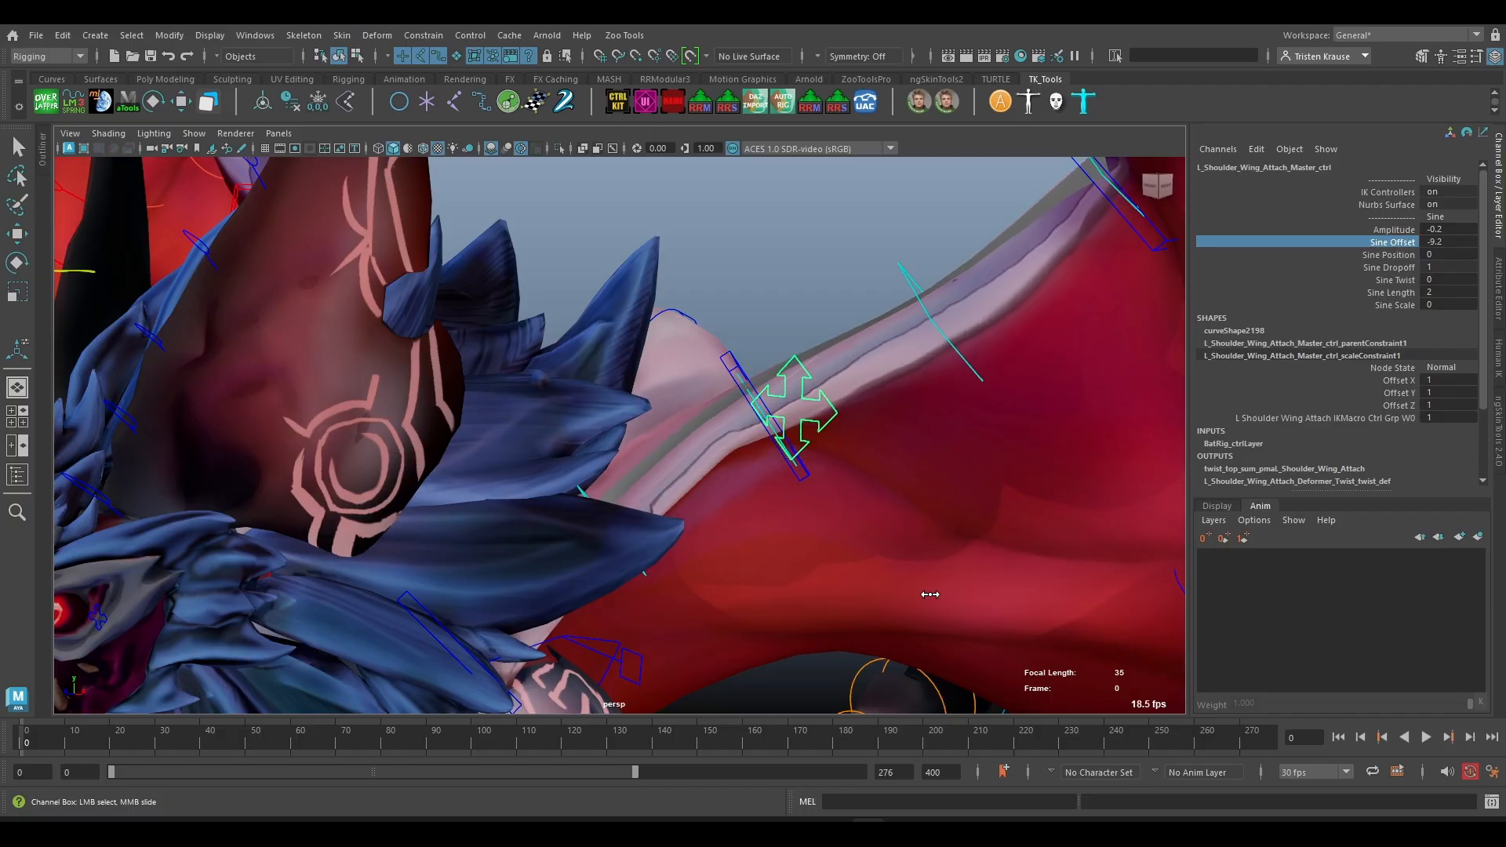
# - Reset Amplitude and Sine Offset to 0 and turn off Nurbs Surface on the wing attachment's master control
pyautogui.click(1408, 231)
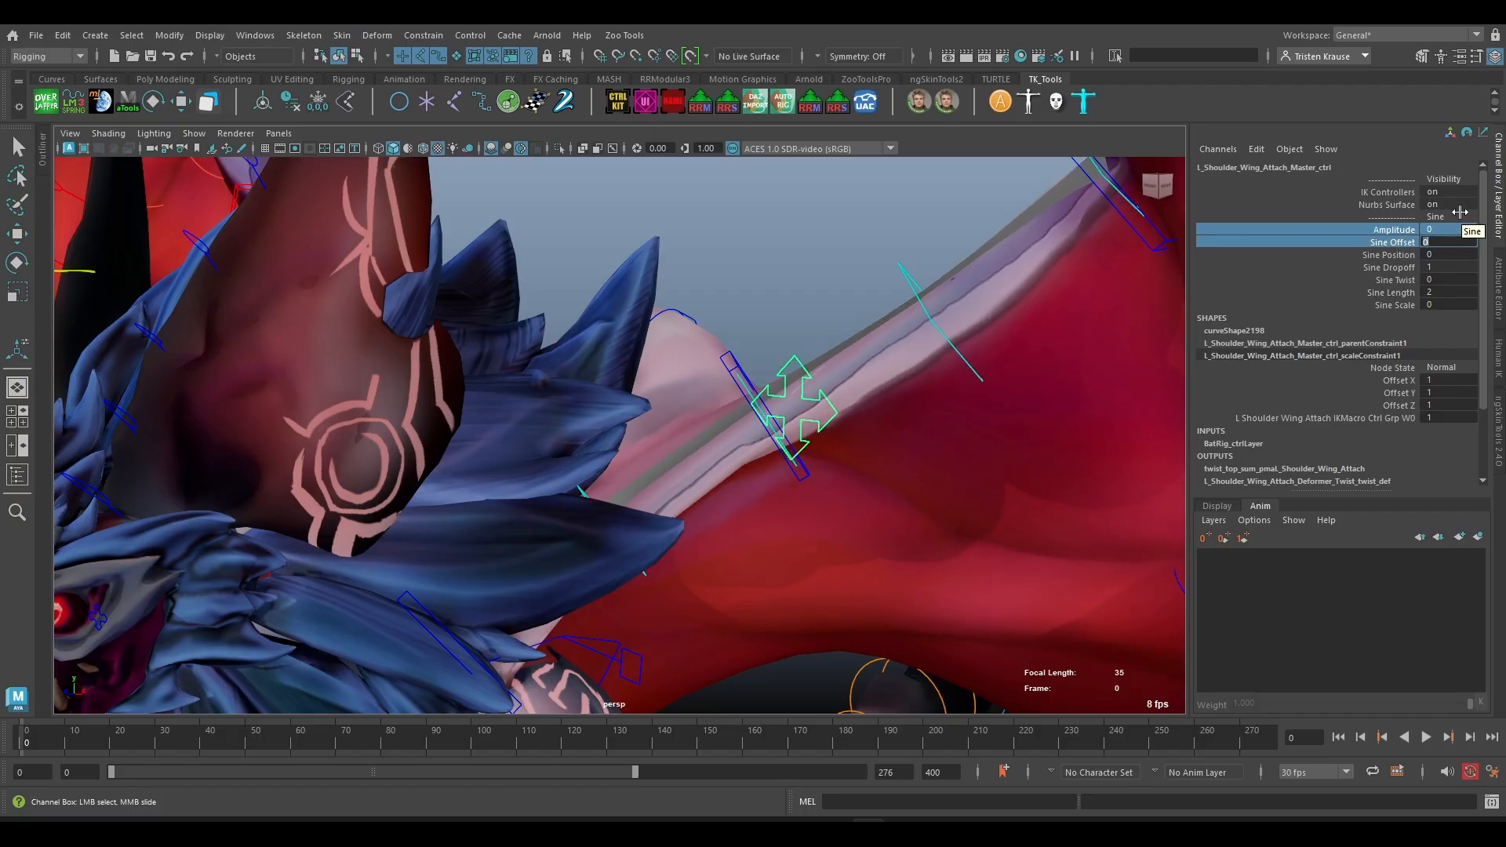
pyautogui.click(1385, 205)
# - Move the left shoulder wing attachment's macro control nearest the body to test how the arm skin follows
pyautogui.scroll(-5, 737, 293)
pyautogui.keyDown('alt'); pyautogui.moveTo(737, 292); pyautogui.dragTo(739, 333); pyautogui.keyUp('alt')
pyautogui.scroll(3, 749, 351)
pyautogui.click(658, 280)
pyautogui.press('w')
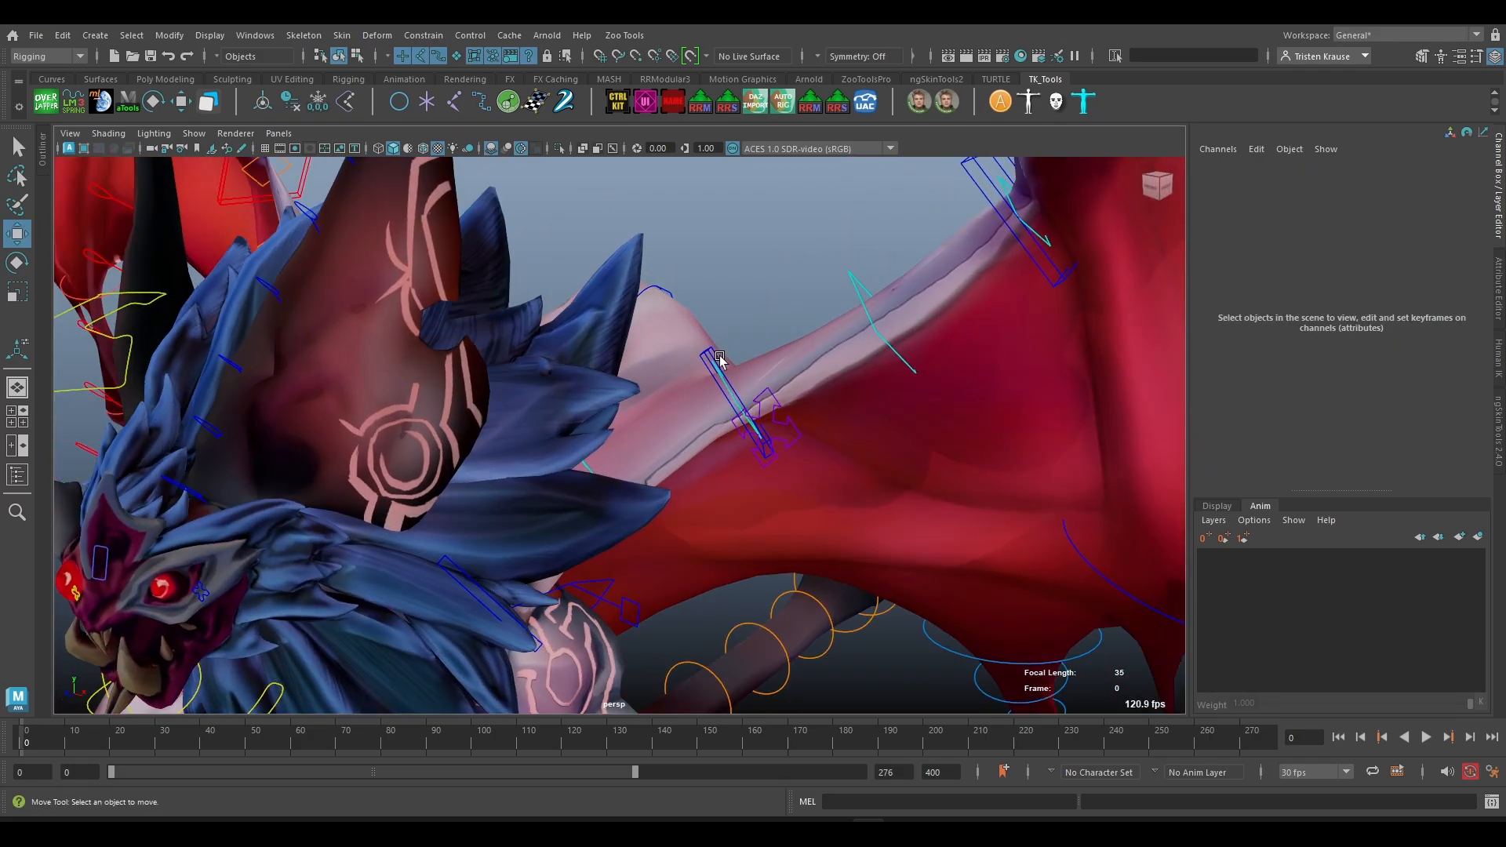
pyautogui.click(706, 356)
pyautogui.keyDown('alt'); pyautogui.moveTo(862, 490); pyautogui.dragTo(850, 492); pyautogui.keyUp('alt')
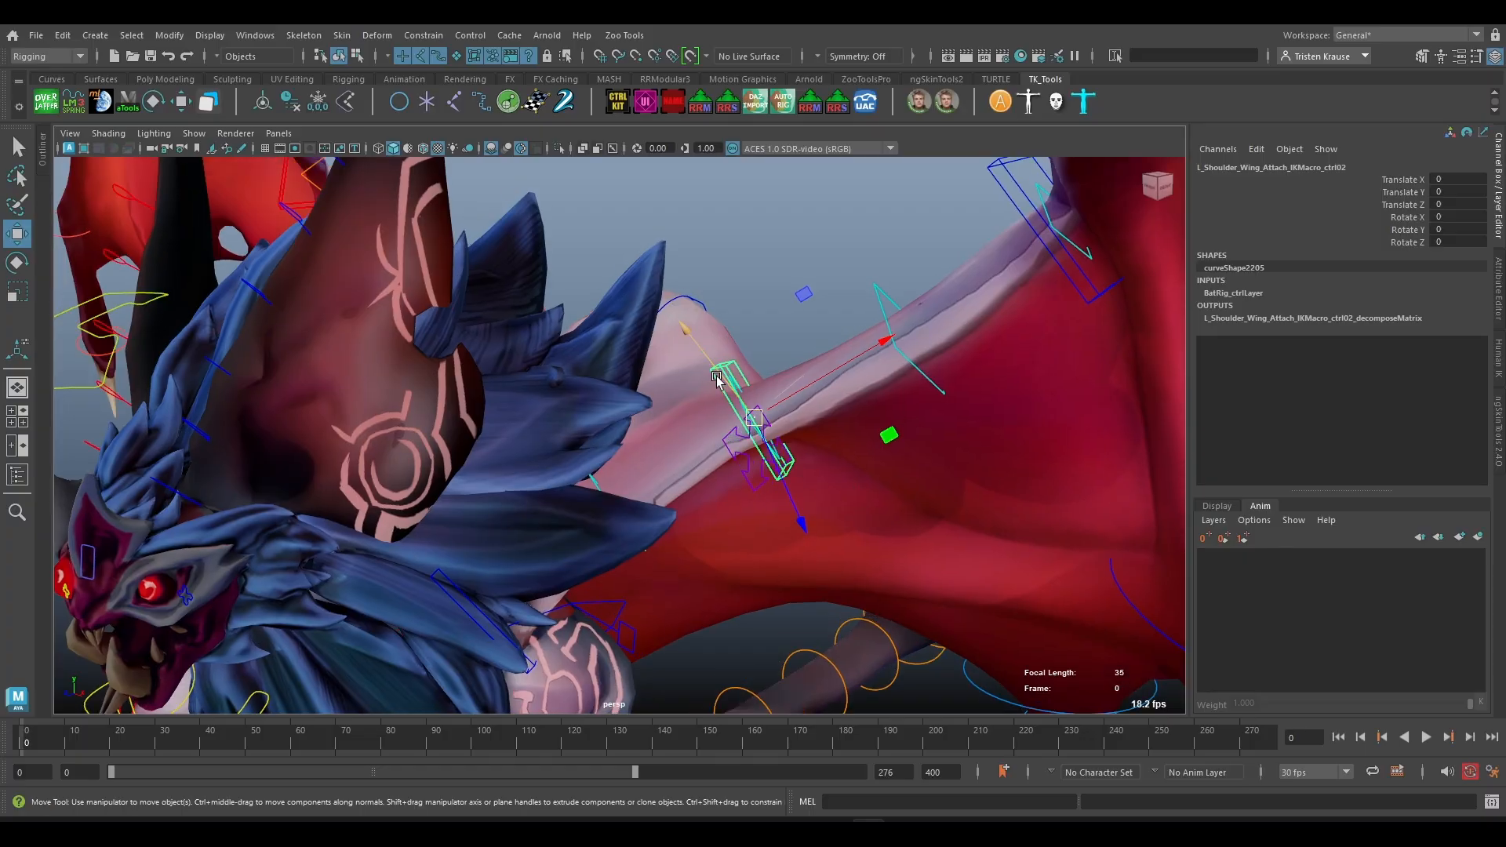
pyautogui.moveTo(722, 389); pyautogui.dragTo(788, 318)
# - Move the attachment's macro control at the wing end to test its influence on the skin
pyautogui.click(1005, 193)
pyautogui.keyDown('alt'); pyautogui.moveTo(1005, 193); pyautogui.dragTo(982, 268, button='middle'); pyautogui.keyUp('alt')
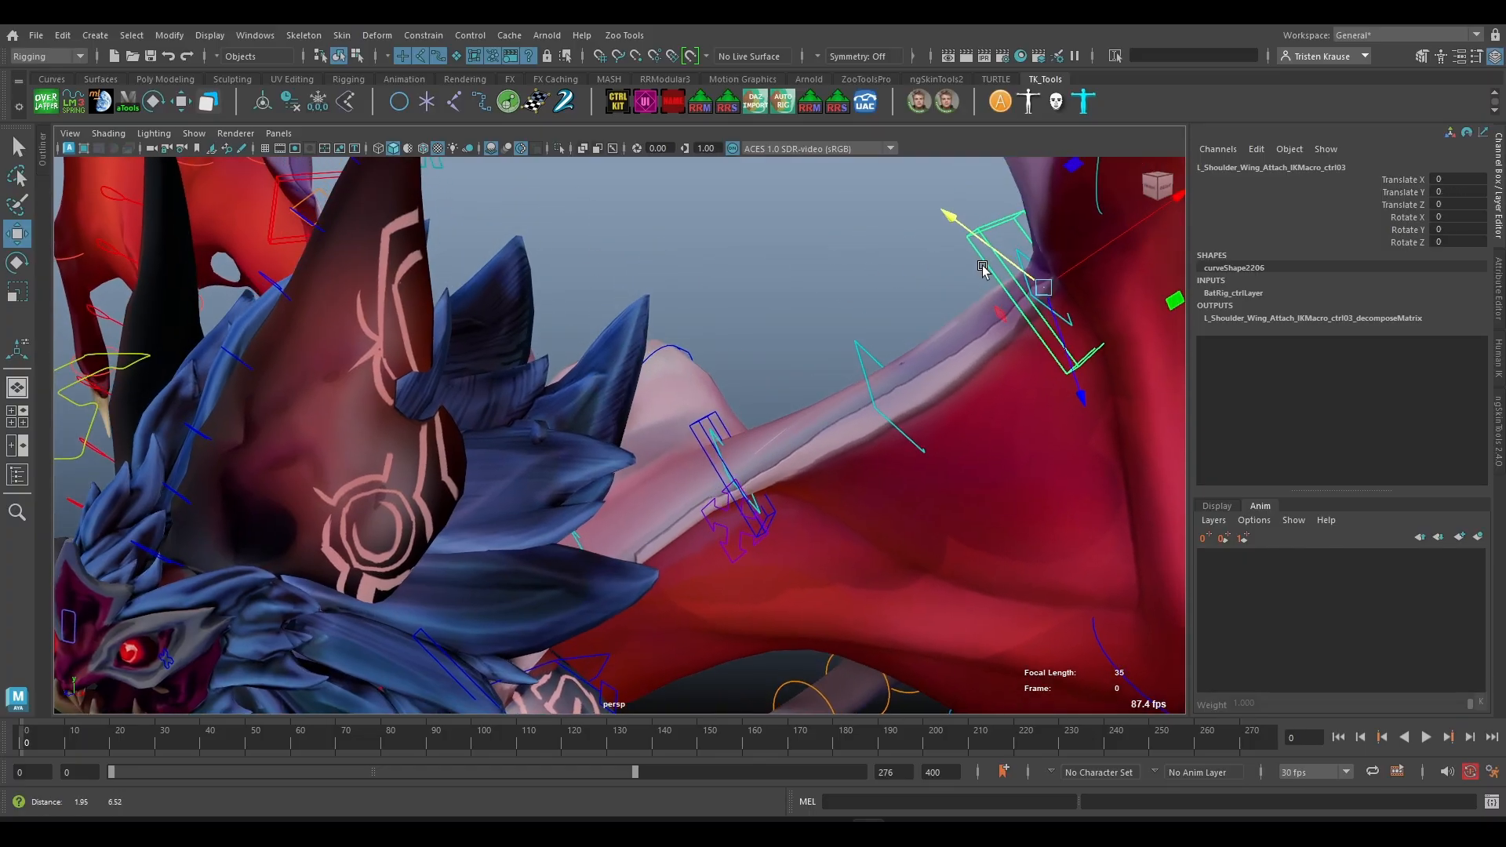
pyautogui.moveTo(981, 245); pyautogui.dragTo(879, 370)
# - Move the attachment's middle IK control along Y and scale it uniformly up to about 2.04 to test local deformation
pyautogui.click(863, 362)
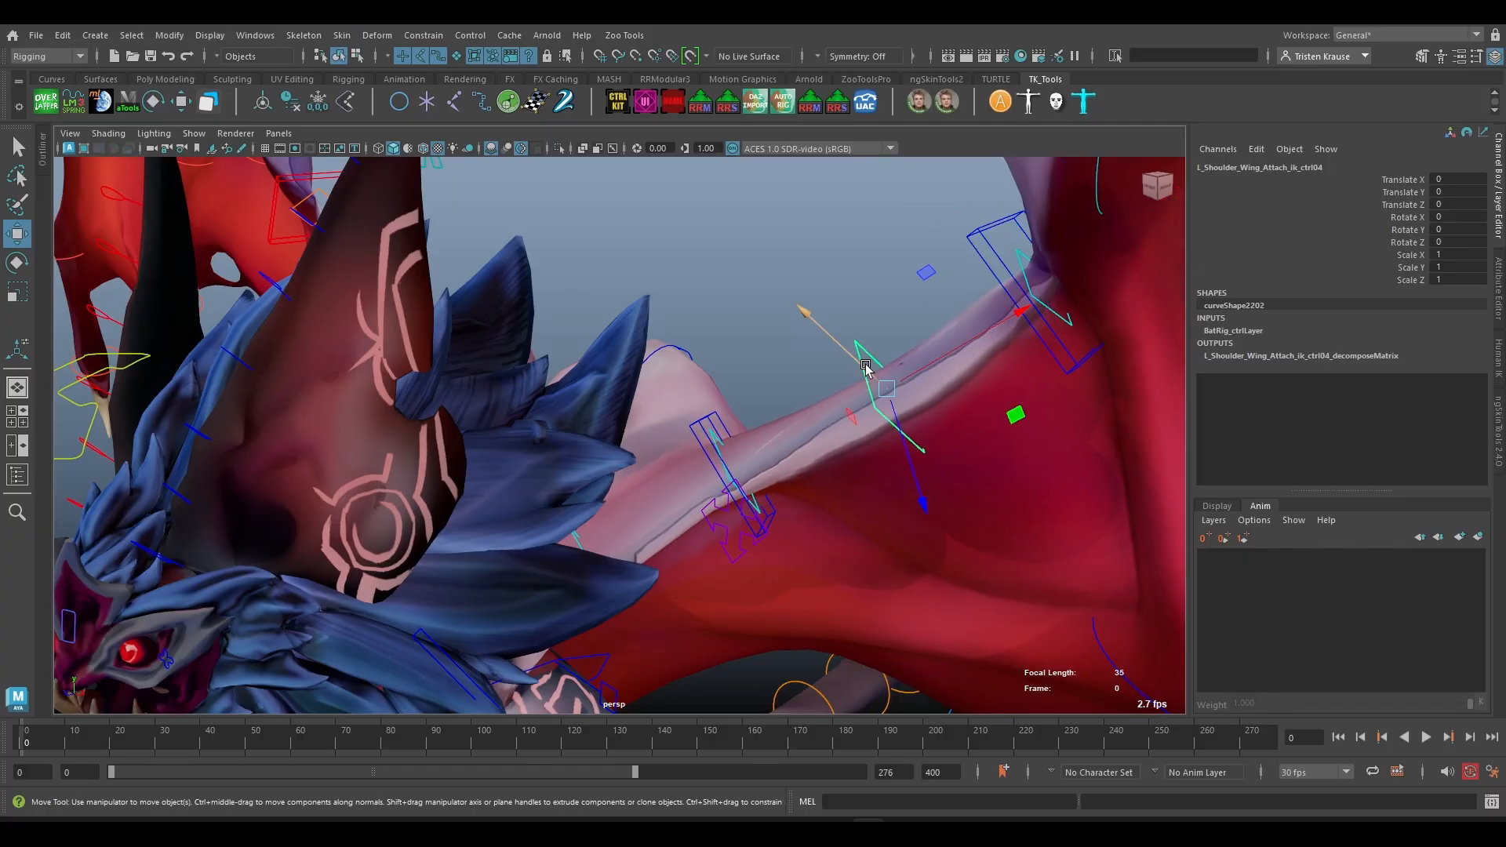
pyautogui.moveTo(796, 335); pyautogui.dragTo(973, 441)
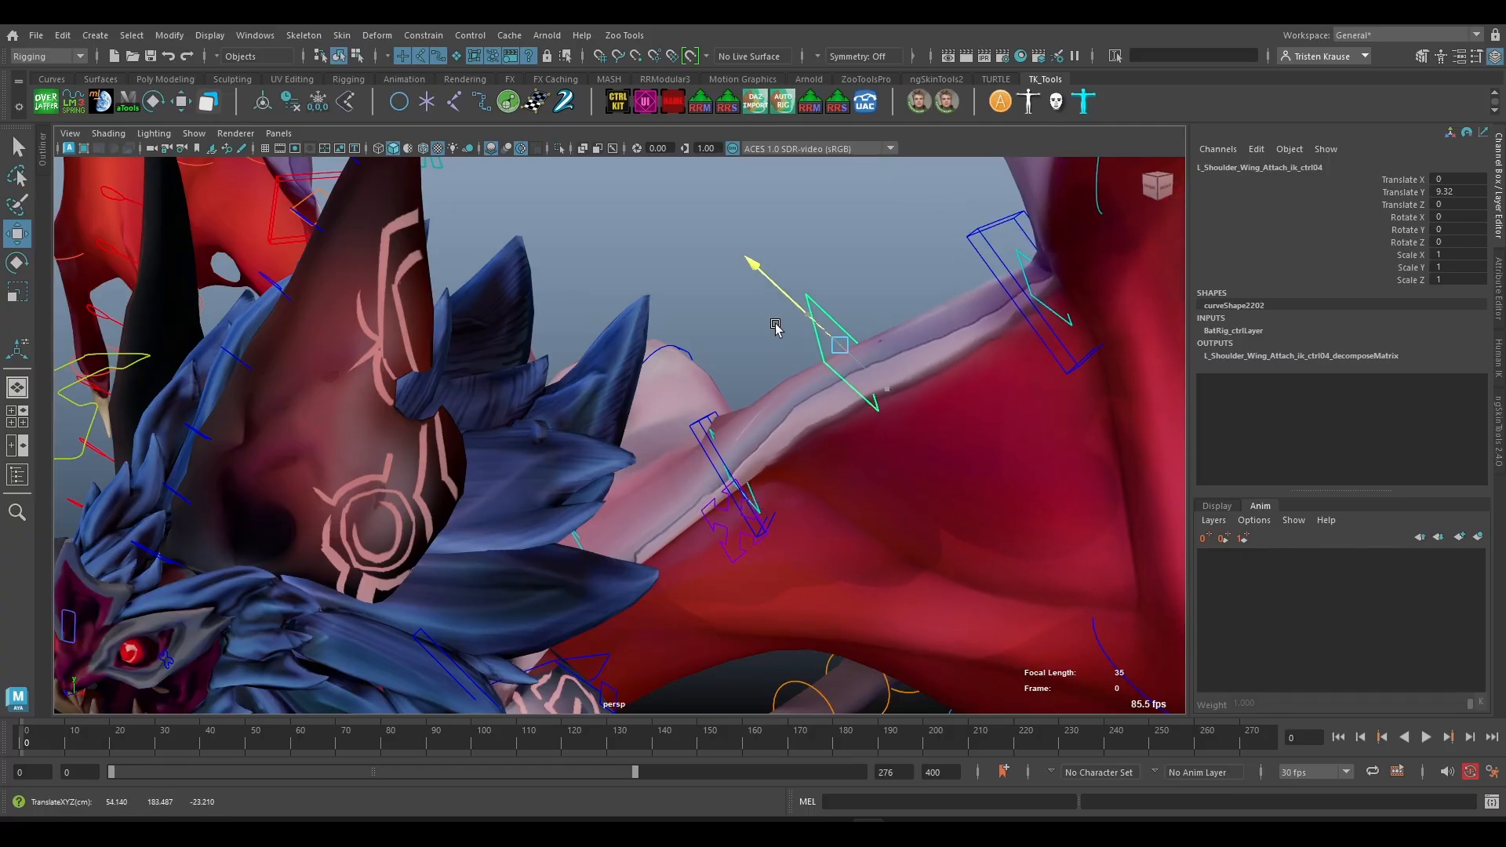
pyautogui.moveTo(775, 327); pyautogui.dragTo(1024, 518)
pyautogui.press('r')
pyautogui.scroll(5, 739, 303)
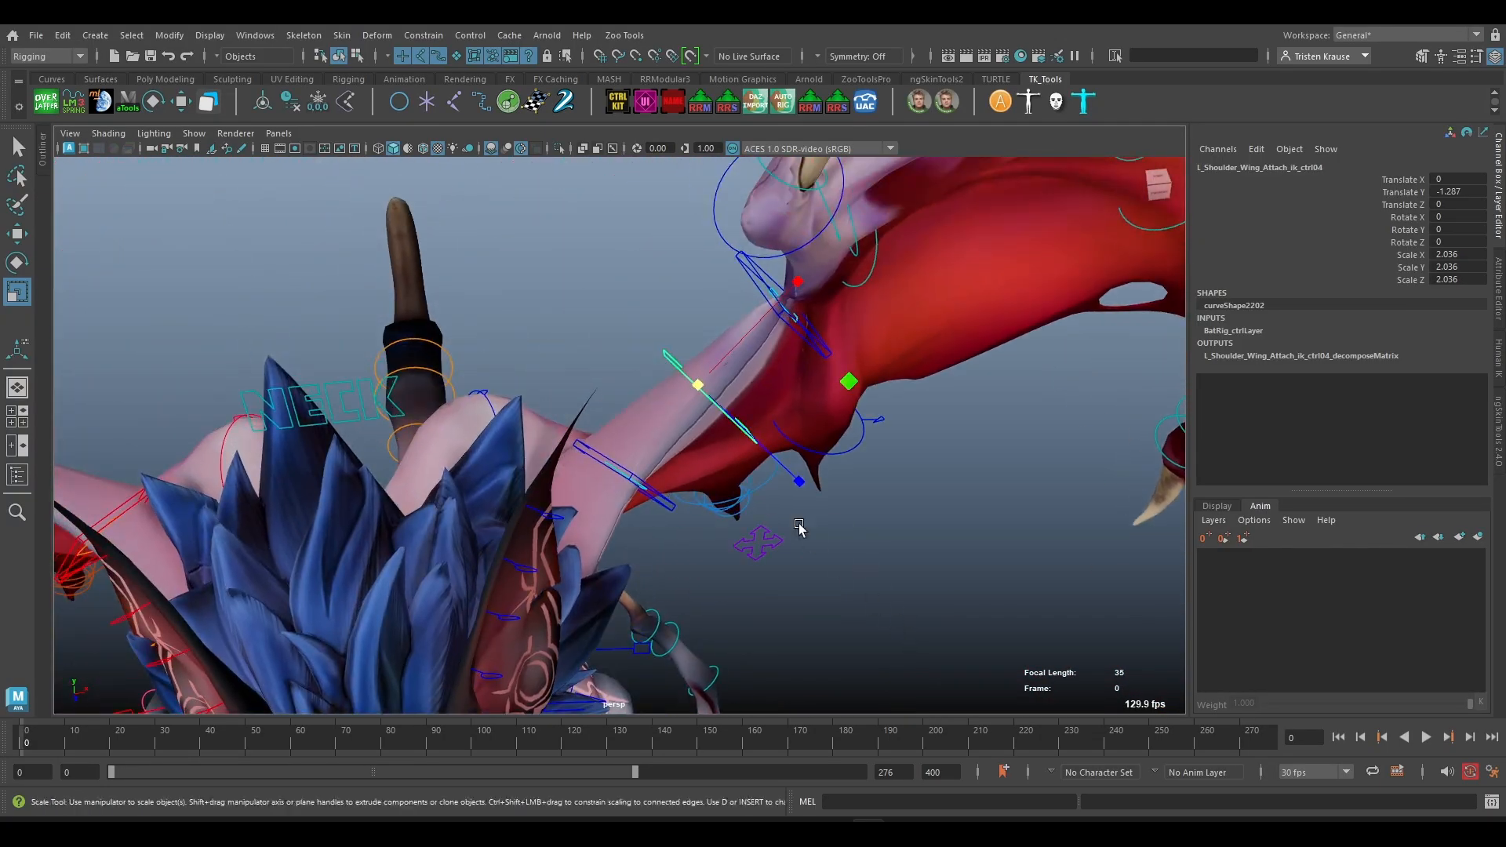
pyautogui.moveTo(714, 386); pyautogui.dragTo(788, 428)
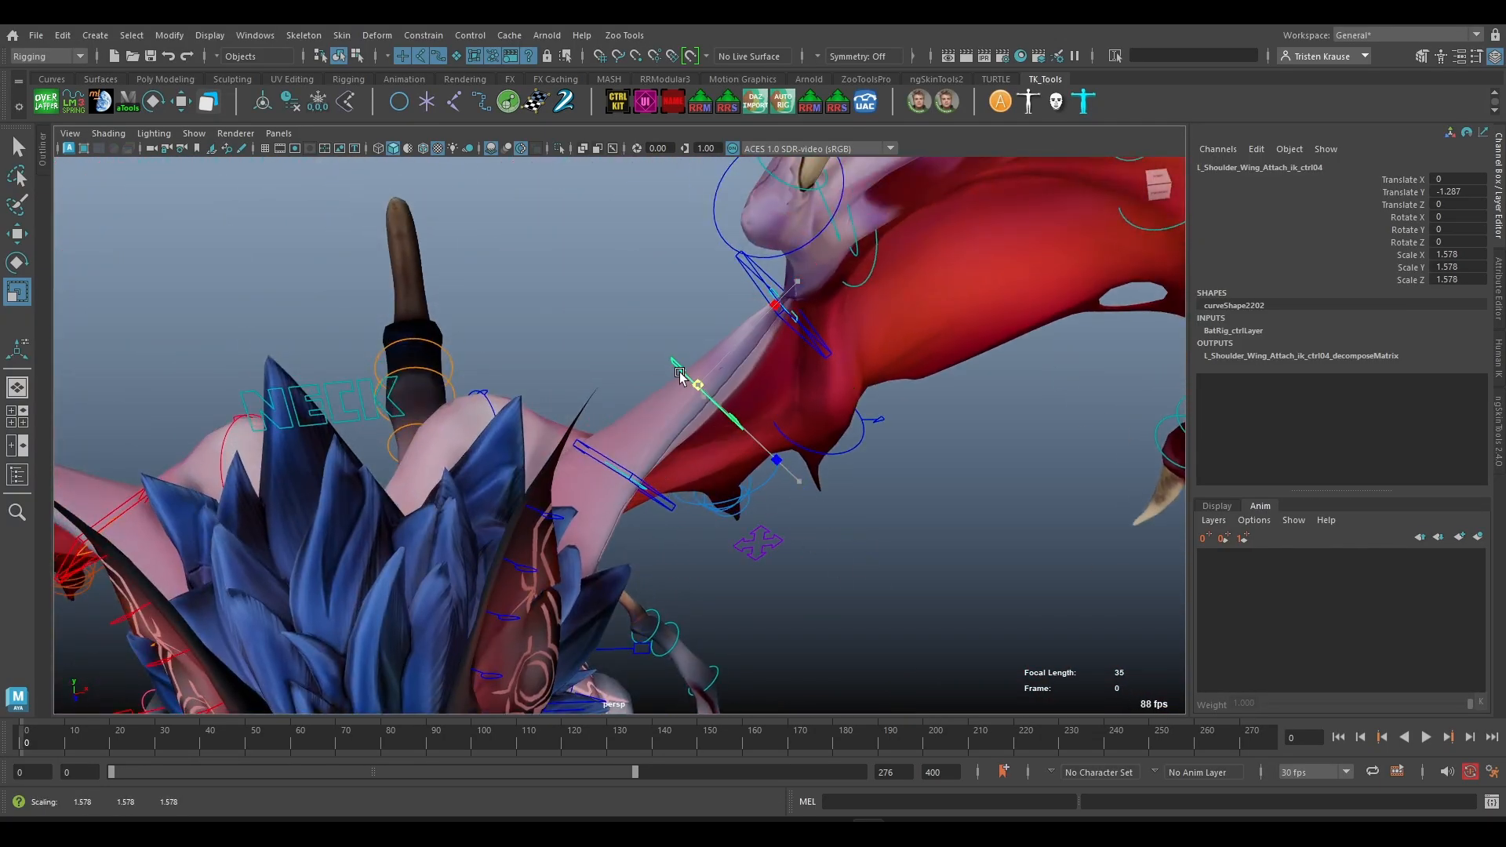
pyautogui.hotkey('ctrl', 'z')
# - Examine the shoulder wing attachments and both wings from the front and from behind
pyautogui.keyDown('alt'); pyautogui.moveTo(790, 481); pyautogui.dragTo(737, 495); pyautogui.keyUp('alt')
pyautogui.scroll(3, 737, 494)
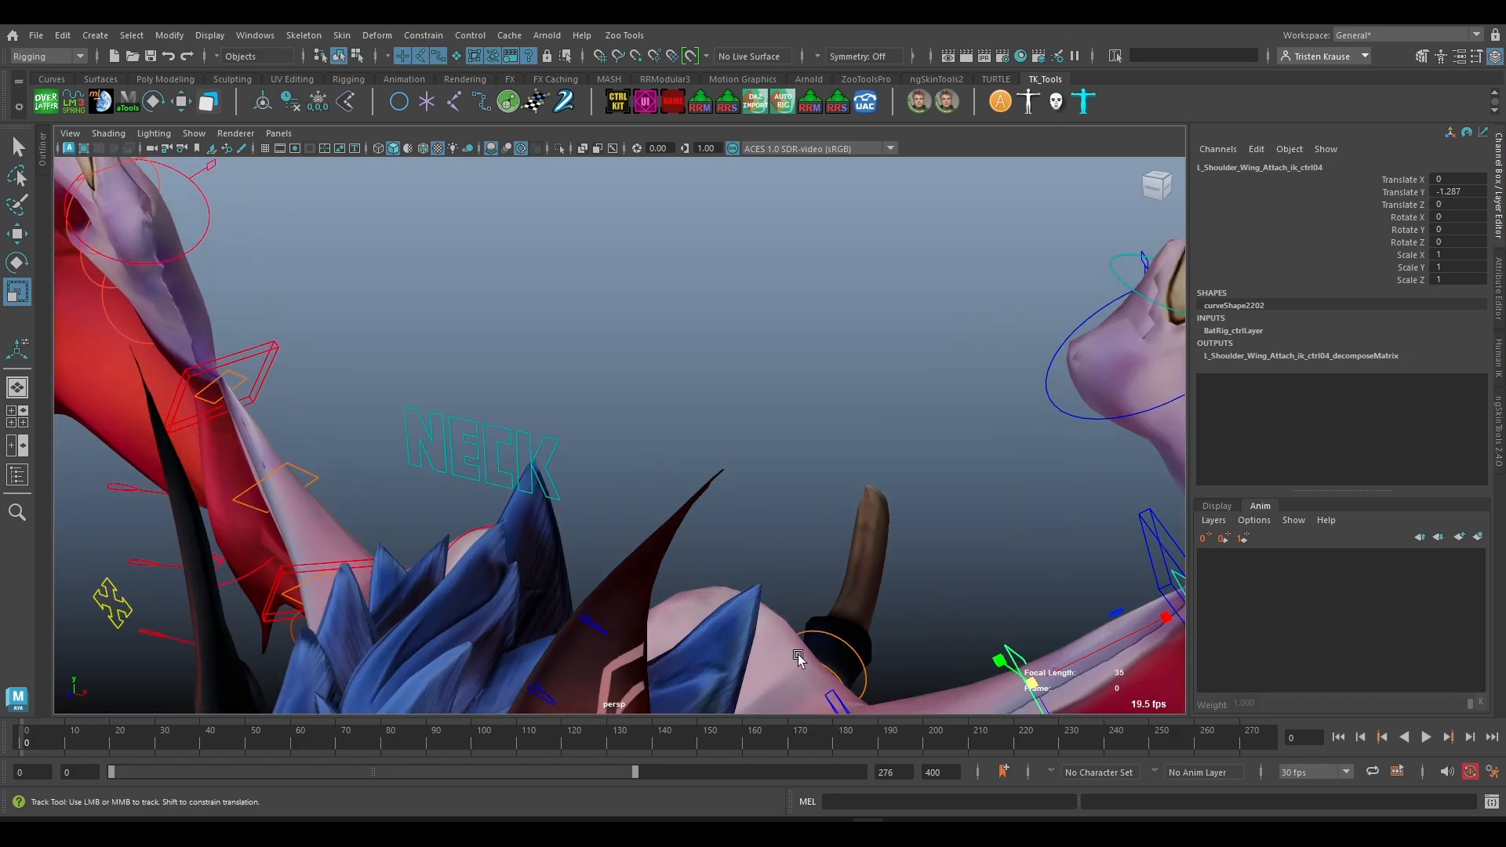
pyautogui.keyDown('alt'); pyautogui.moveTo(797, 659); pyautogui.dragTo(658, 334); pyautogui.keyUp('alt')
pyautogui.keyDown('alt'); pyautogui.moveTo(829, 421); pyautogui.dragTo(958, 330); pyautogui.keyUp('alt')
pyautogui.keyDown('alt'); pyautogui.moveTo(774, 468); pyautogui.dragTo(746, 538, button='right'); pyautogui.keyUp('alt')
pyautogui.keyDown('alt'); pyautogui.moveTo(746, 538); pyautogui.dragTo(632, 487, button='middle'); pyautogui.keyUp('alt')
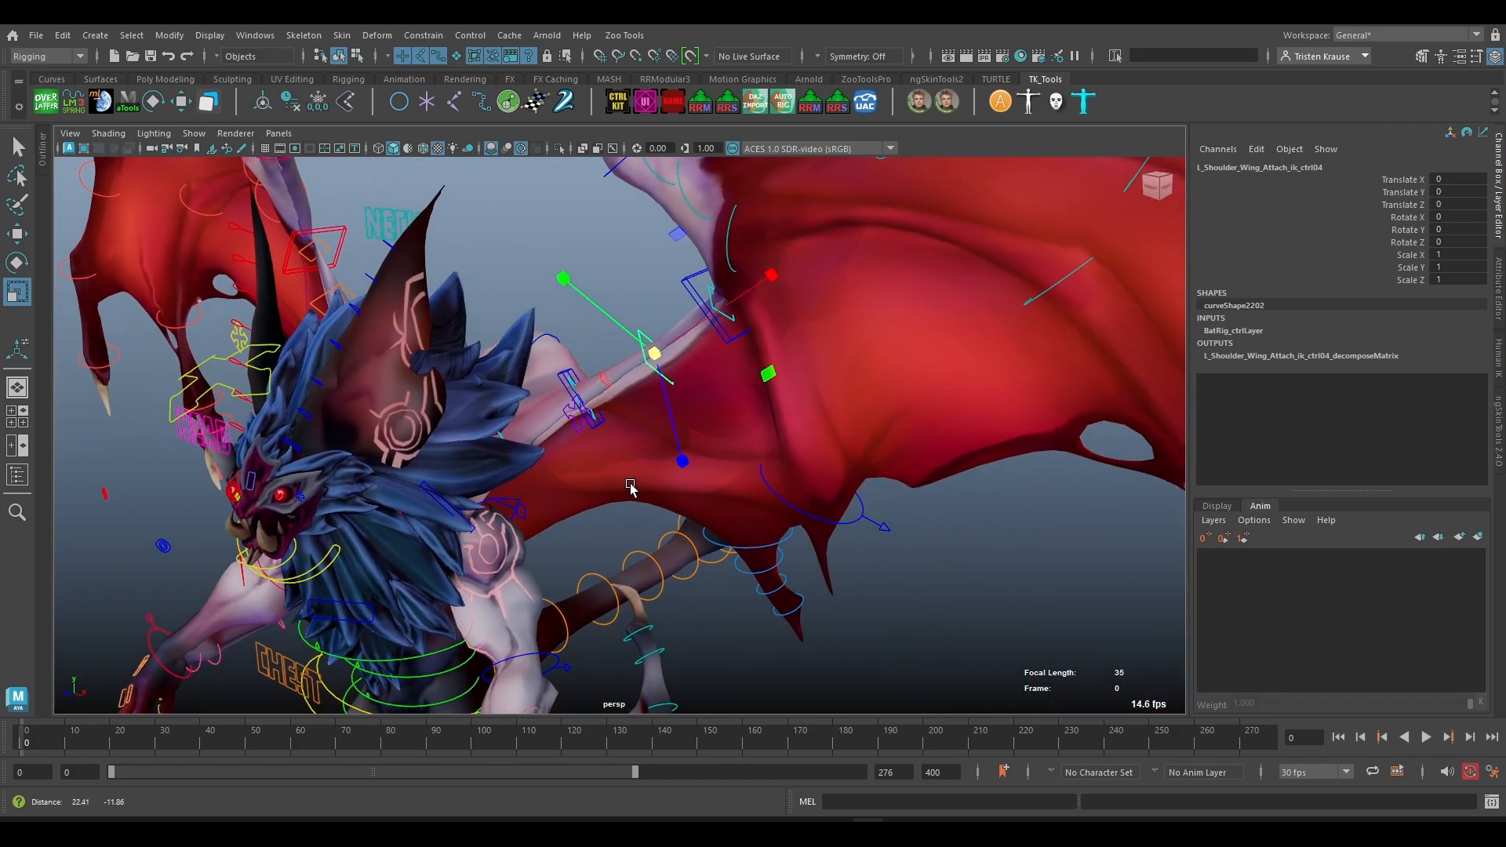
pyautogui.keyDown('alt'); pyautogui.moveTo(632, 487); pyautogui.dragTo(789, 443); pyautogui.keyUp('alt')
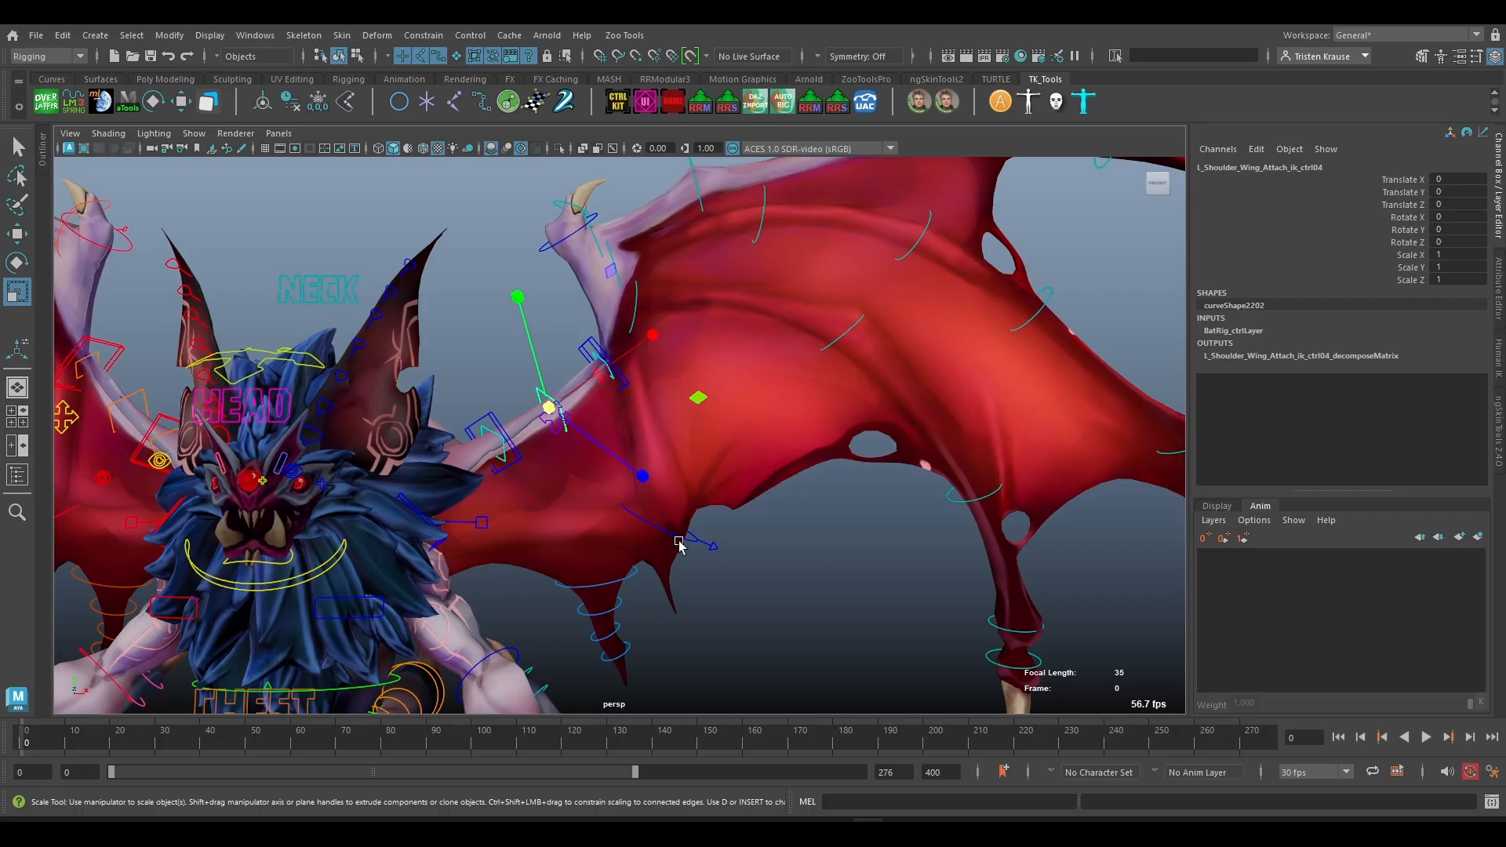
pyautogui.scroll(-5, 680, 541)
pyautogui.keyDown('alt'); pyautogui.moveTo(938, 578); pyautogui.dragTo(531, 615); pyautogui.keyUp('alt')
pyautogui.keyDown('alt'); pyautogui.moveTo(531, 615); pyautogui.dragTo(685, 547, button='middle'); pyautogui.keyUp('alt')
pyautogui.scroll(2, 686, 547)
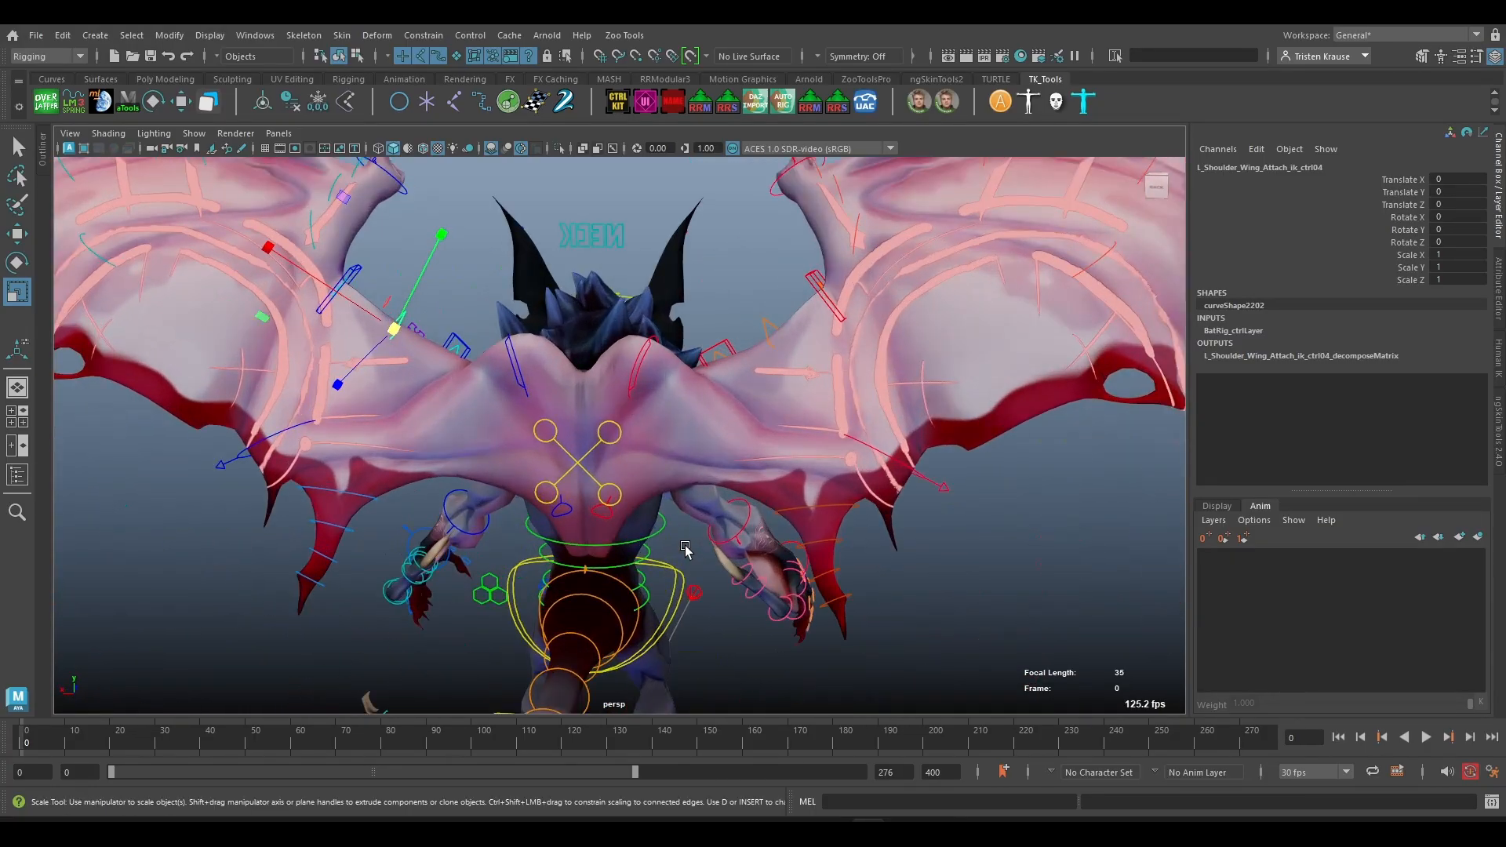
# - Move the wings' root control on the back to Translate Z about -12.7 as a test, and undo it
pyautogui.click(575, 469)
pyautogui.keyDown('alt'); pyautogui.moveTo(575, 468); pyautogui.dragTo(643, 463); pyautogui.keyUp('alt')
pyautogui.keyDown('alt'); pyautogui.moveTo(643, 462); pyautogui.dragTo(723, 459, button='middle'); pyautogui.keyUp('alt')
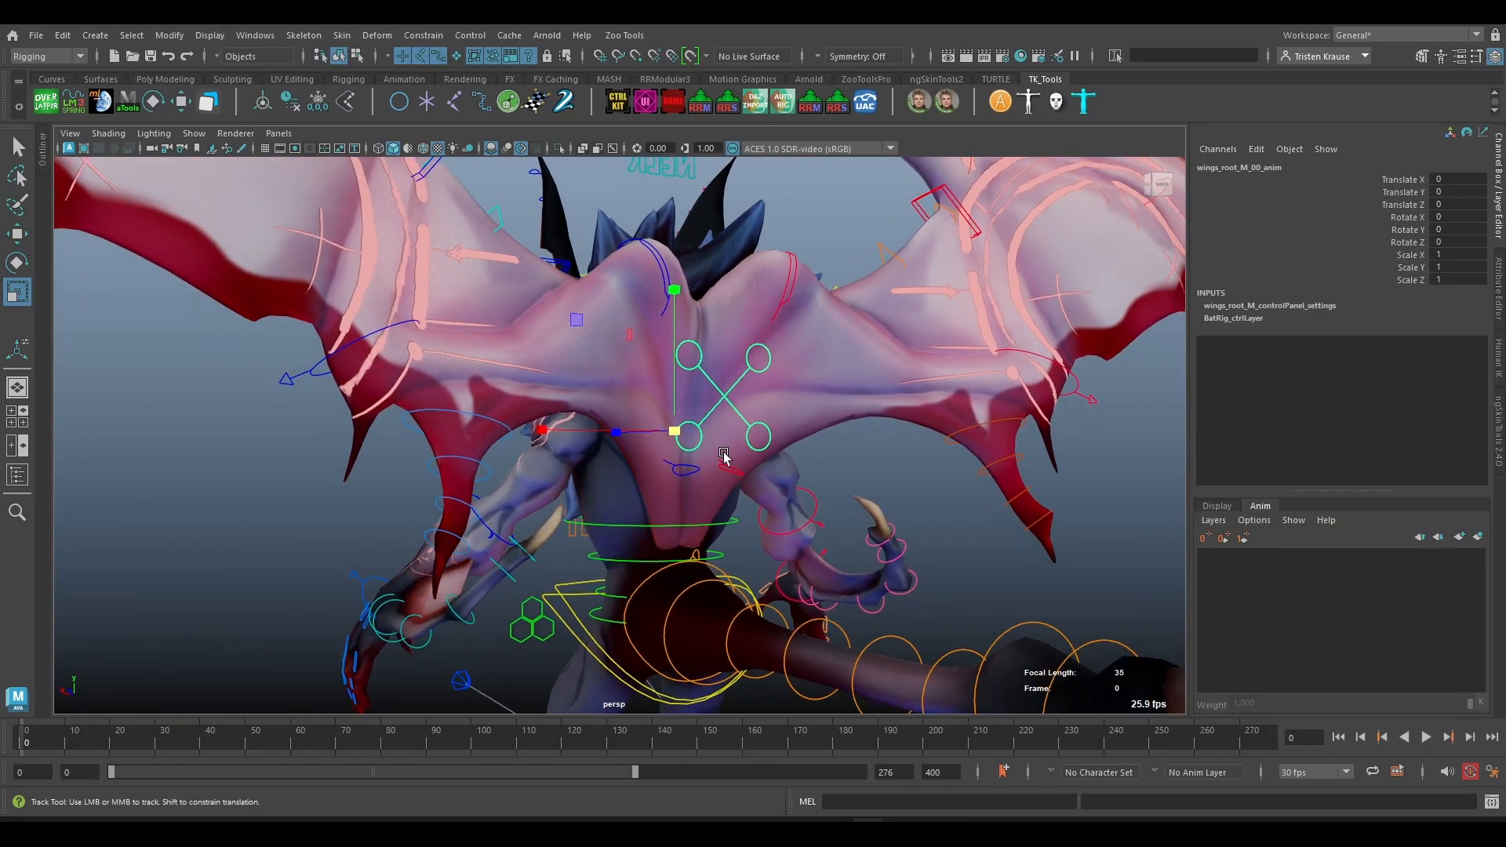
pyautogui.scroll(-5, 738, 471)
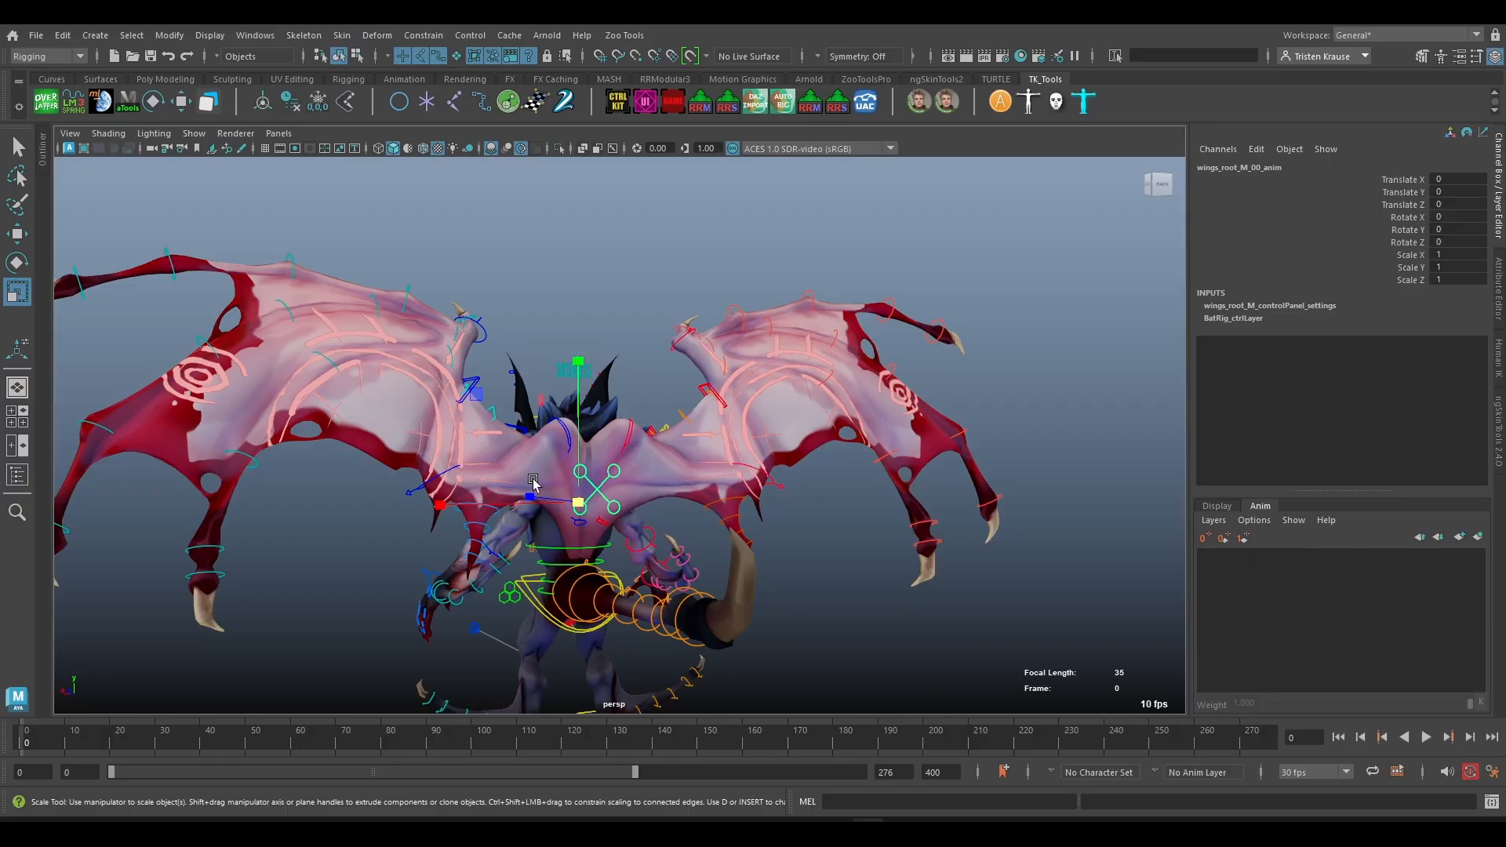
pyautogui.press('w')
pyautogui.keyDown('alt'); pyautogui.moveTo(534, 480); pyautogui.dragTo(574, 506); pyautogui.keyUp('alt')
pyautogui.scroll(4, 556, 522)
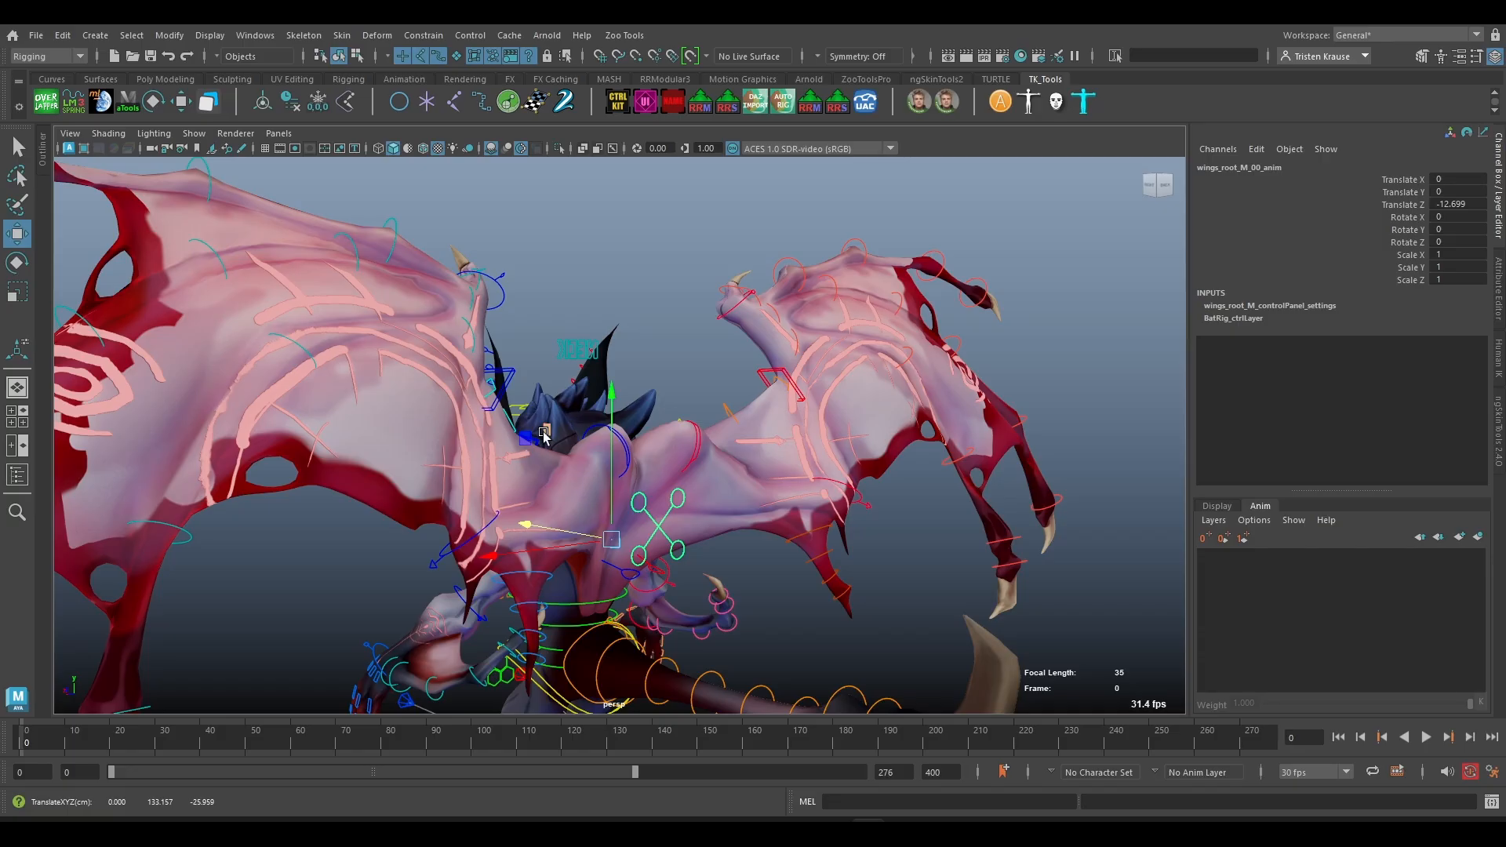
pyautogui.hotkey('ctrl', 'z')
pyautogui.hotkey('ctrl', 'z')
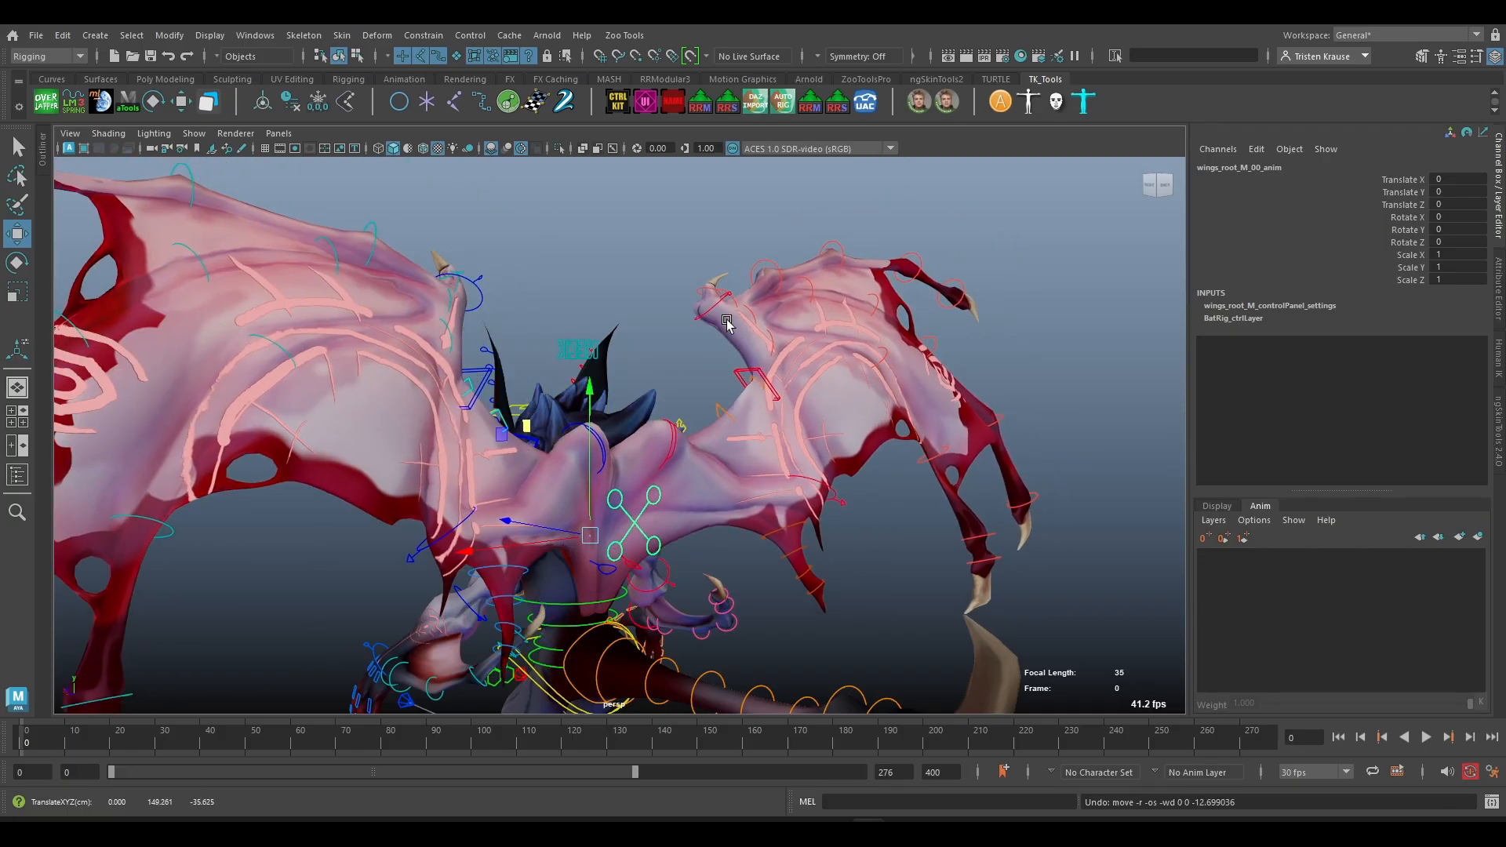
# - Switch the right wing arm to IK by setting Ikfk to 0 on its wrist control
pyautogui.click(699, 315)
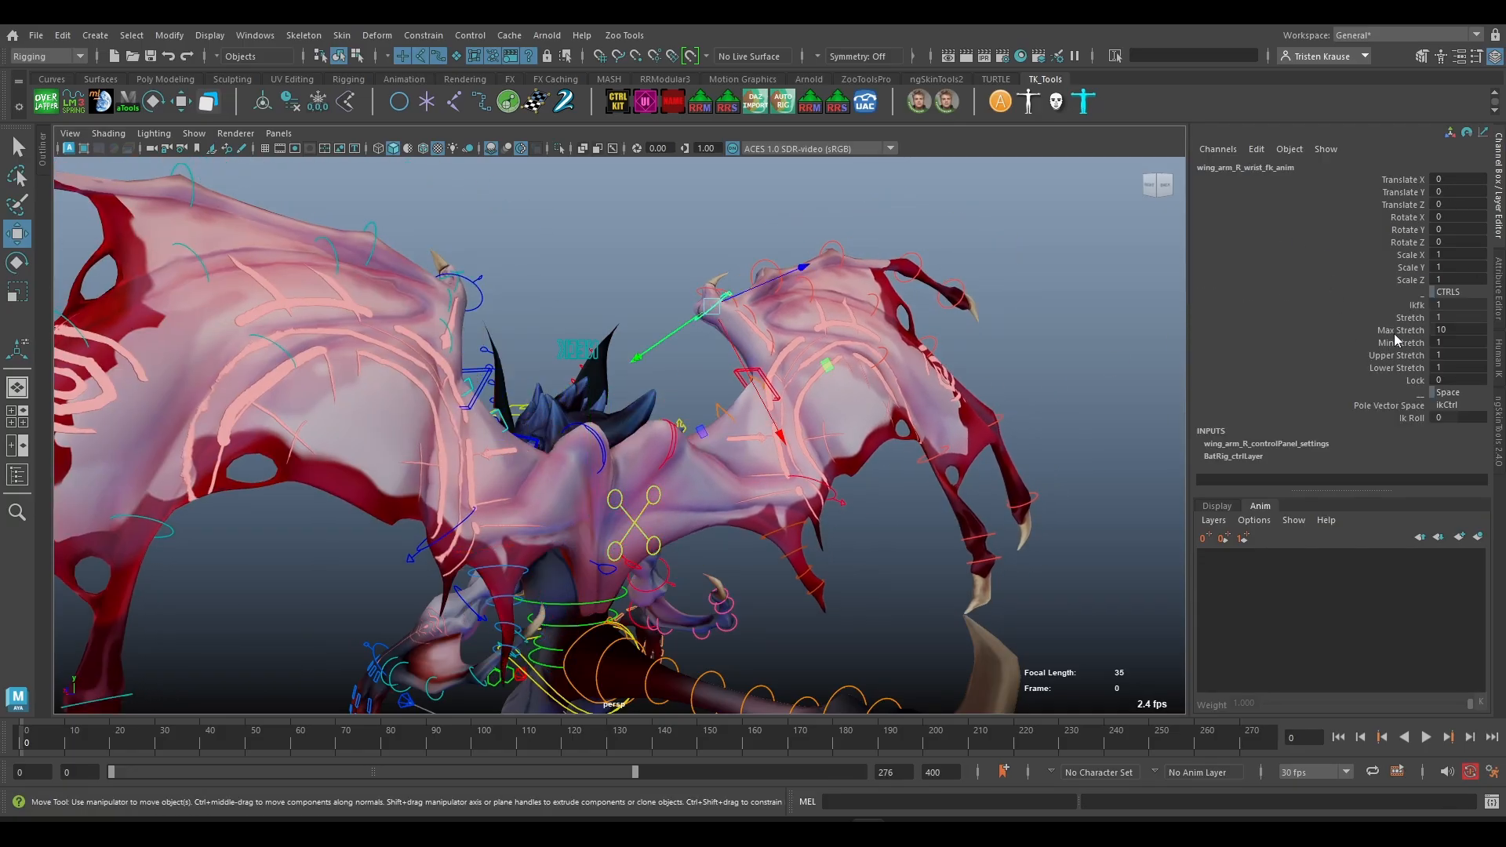
pyautogui.click(1408, 305)
pyautogui.keyDown('alt'); pyautogui.moveTo(853, 398); pyautogui.dragTo(807, 453); pyautogui.keyUp('alt')
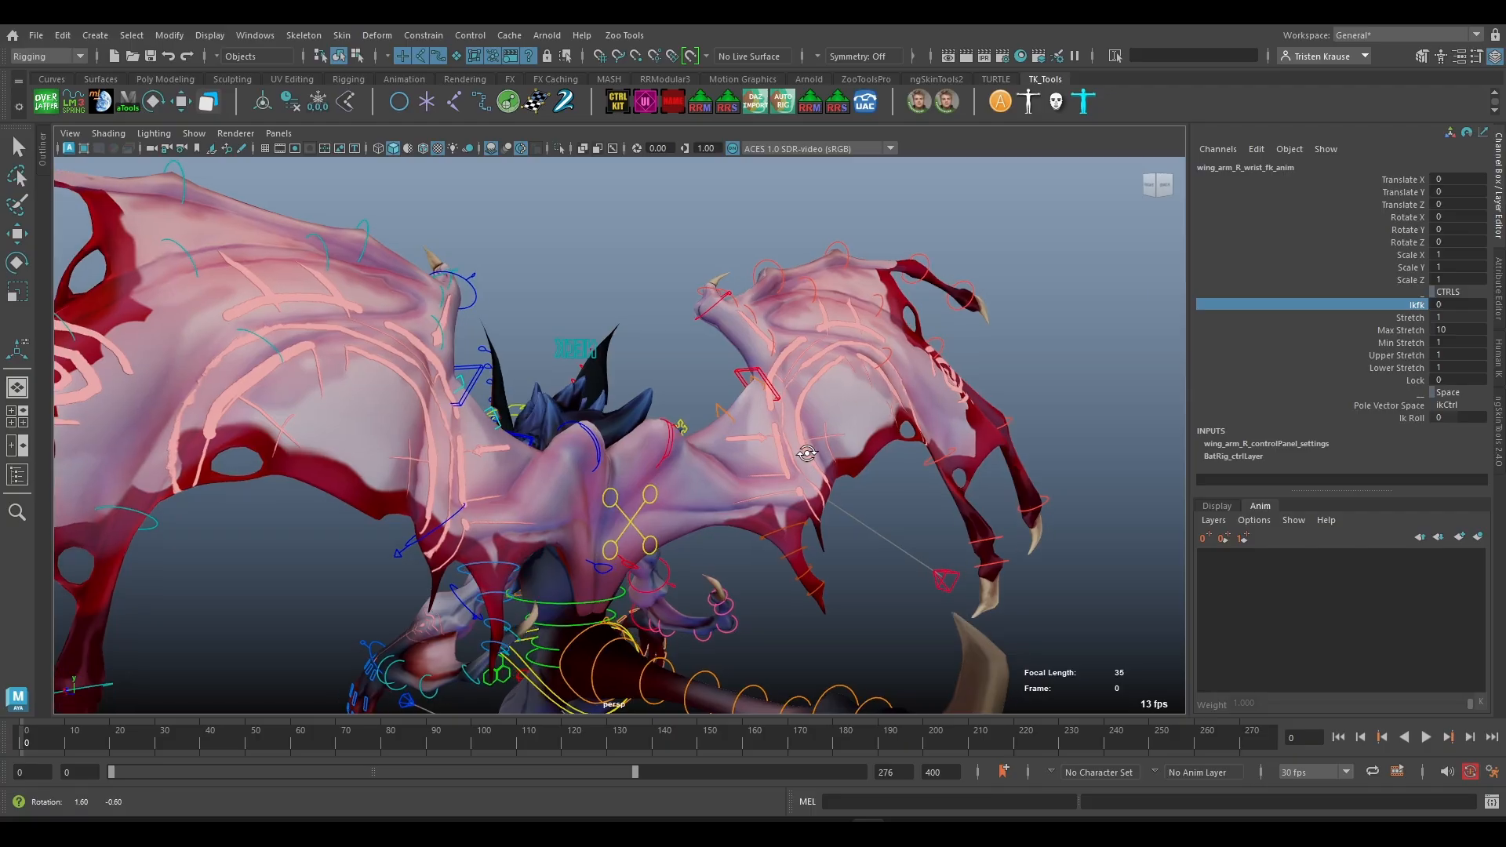
# - Move the wings' root control to test the right wing in IK mode, and undo the move
pyautogui.click(625, 518)
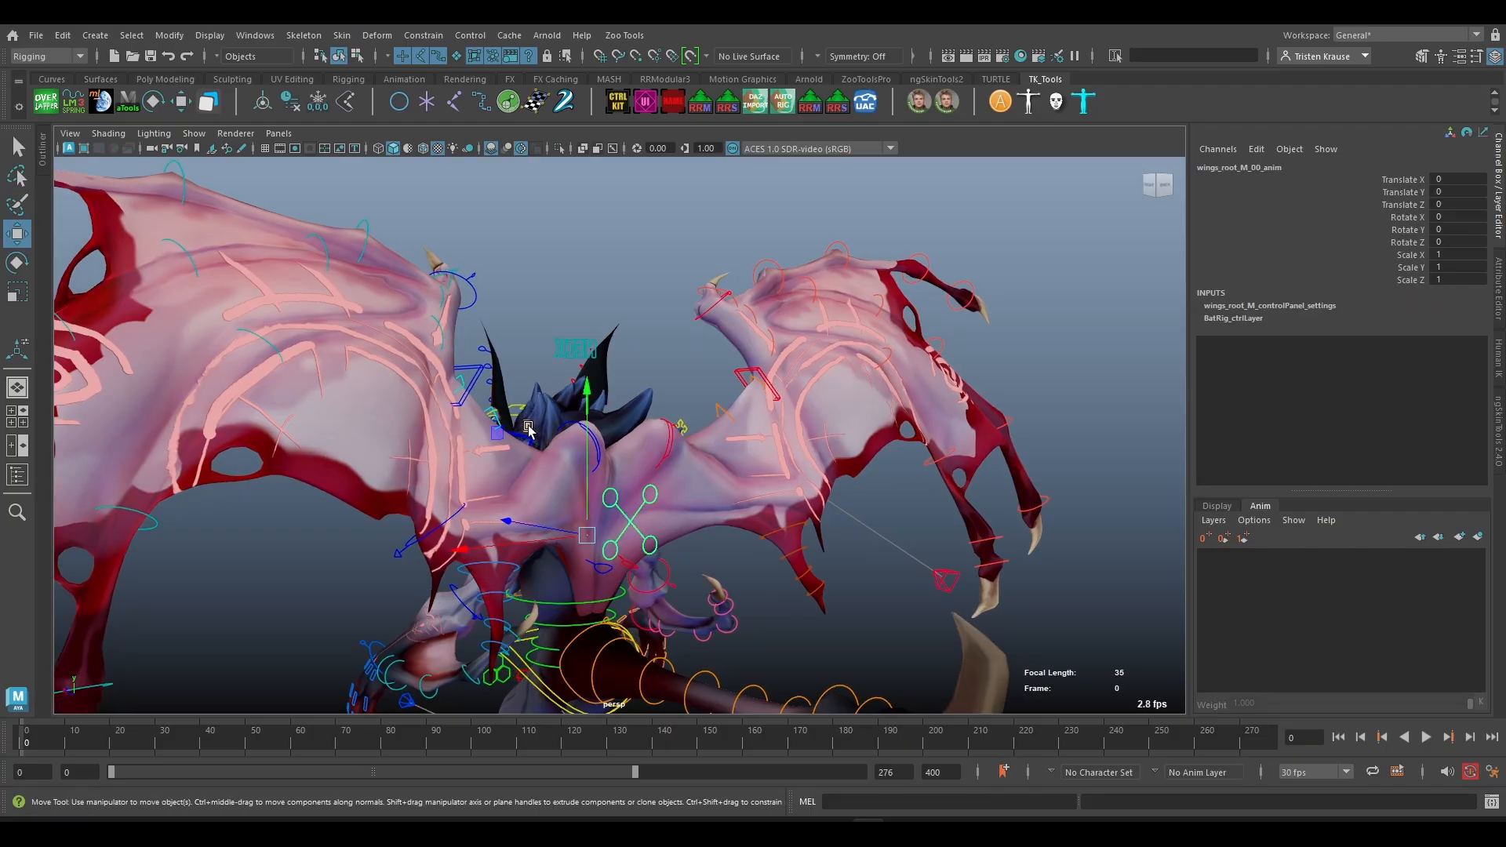
pyautogui.moveTo(528, 429); pyautogui.dragTo(560, 415)
pyautogui.hotkey('ctrl', 'z')
# - Move the right wing arm's IK shoulder control to test how the upper back deforms
pyautogui.keyDown('alt'); pyautogui.moveTo(602, 484); pyautogui.dragTo(763, 502, button='right'); pyautogui.keyUp('alt')
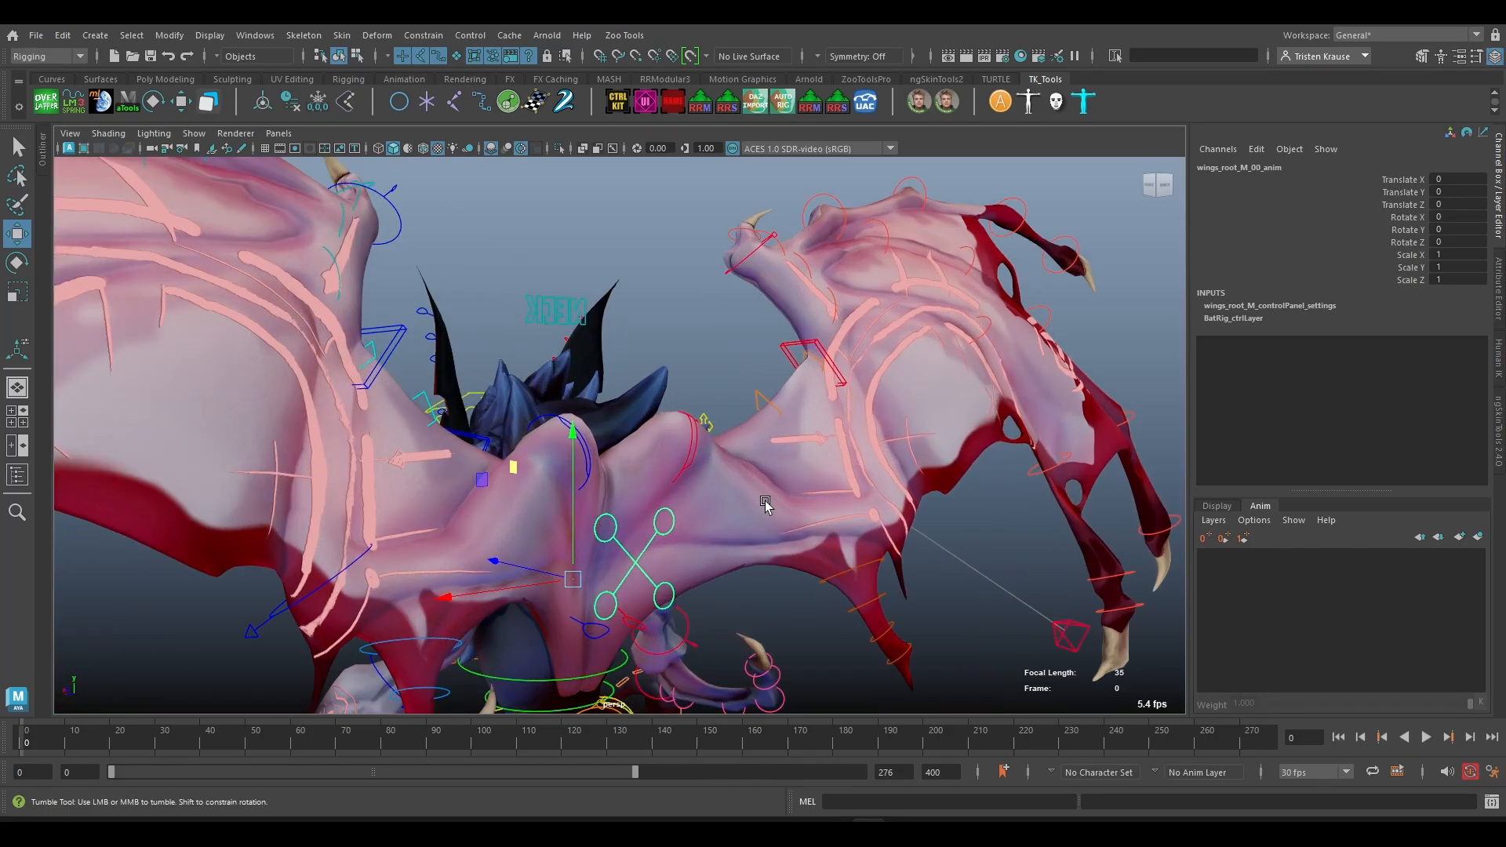
pyautogui.keyDown('alt'); pyautogui.moveTo(763, 502); pyautogui.dragTo(738, 495); pyautogui.keyUp('alt')
pyautogui.click(650, 410)
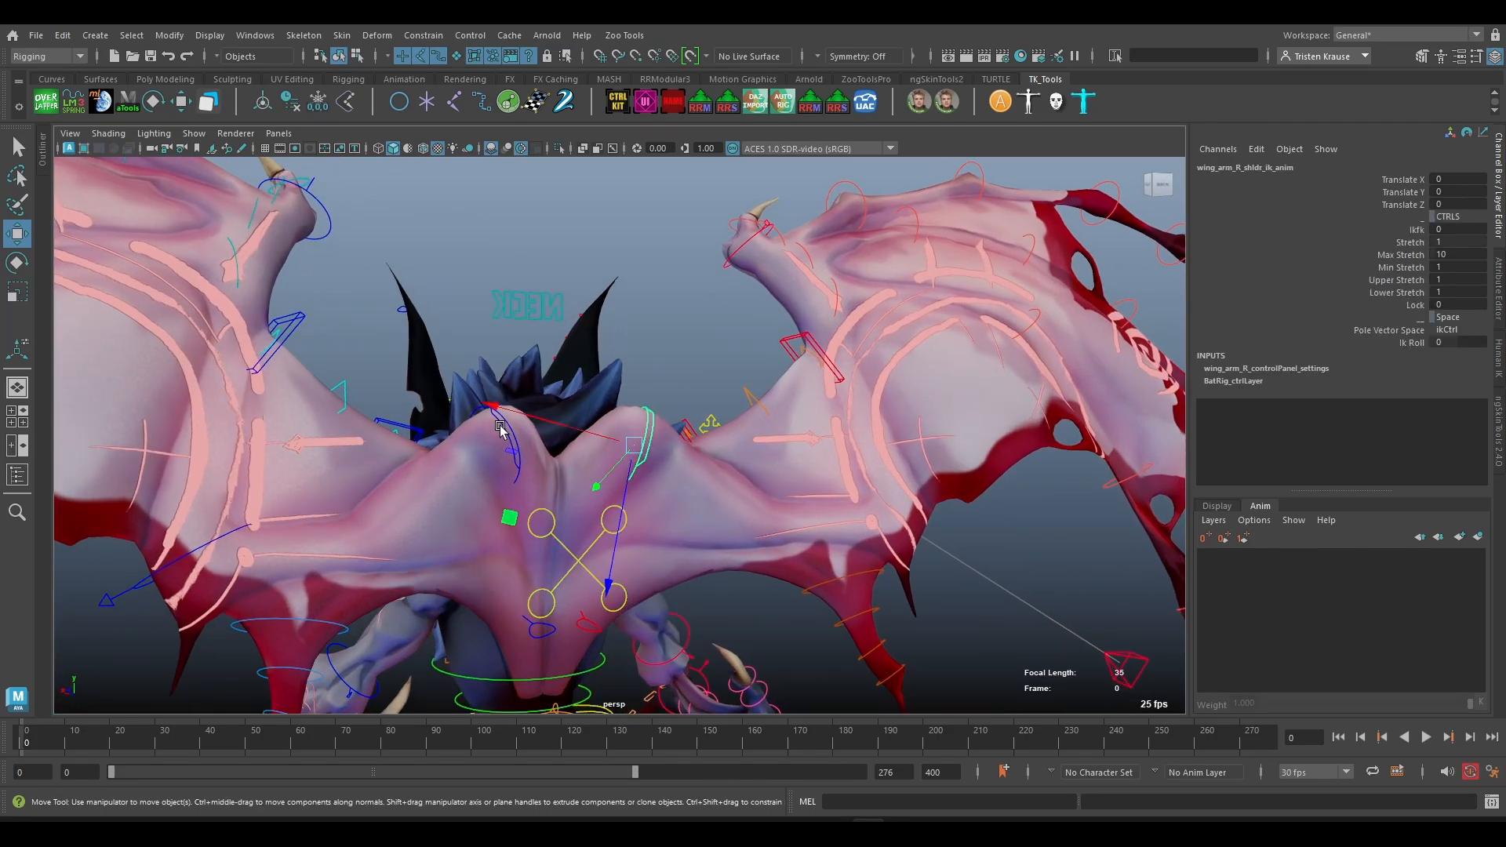
pyautogui.keyDown('shift'); pyautogui.click(500, 426); pyautogui.keyUp('shift')
pyautogui.keyDown('alt'); pyautogui.moveTo(499, 426); pyautogui.dragTo(521, 473); pyautogui.keyUp('alt')
pyautogui.press('e')
pyautogui.click(637, 381)
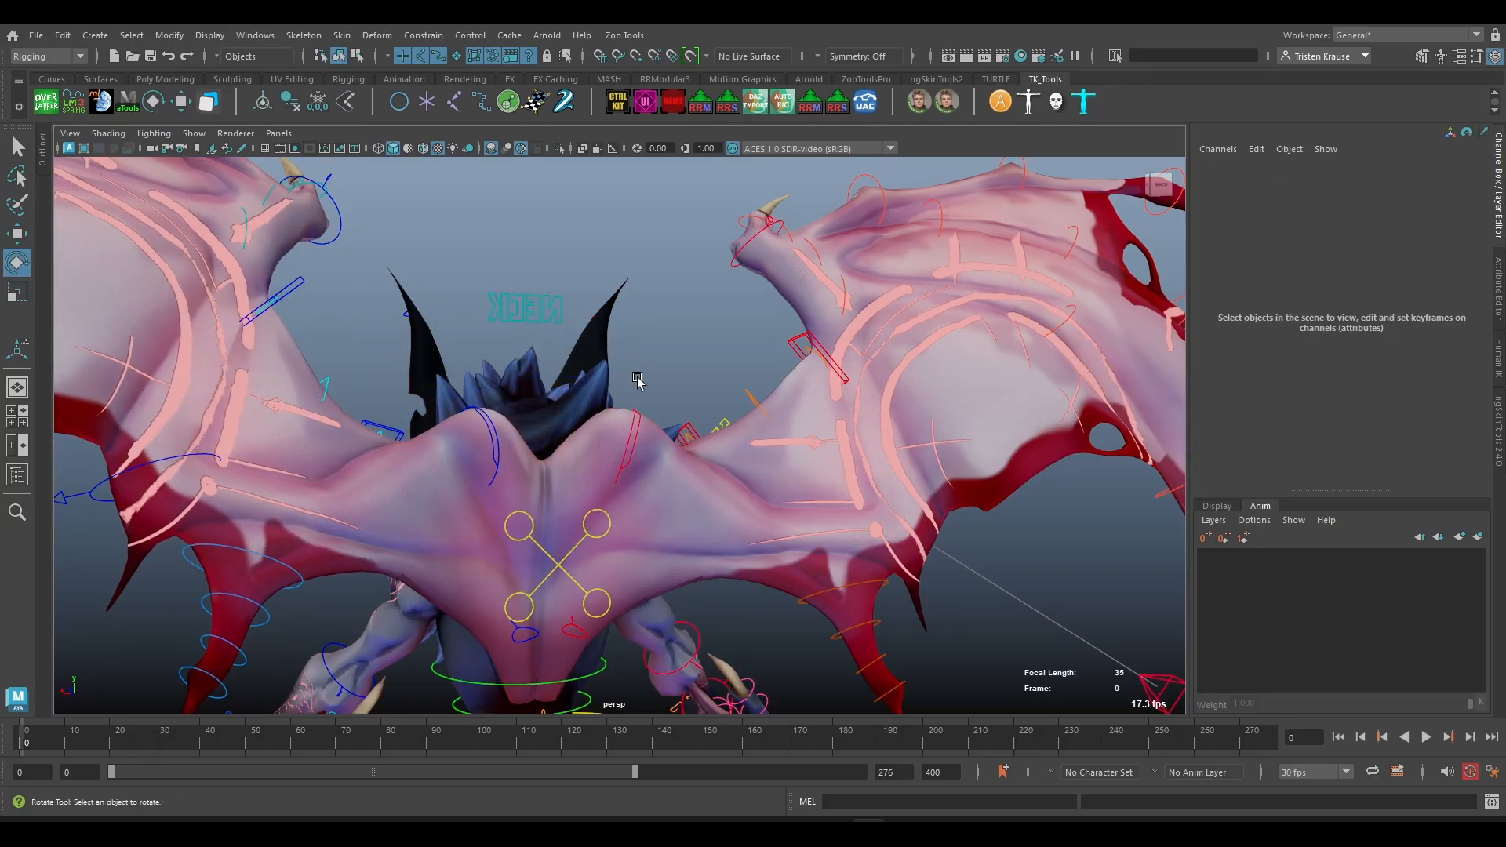
pyautogui.click(632, 430)
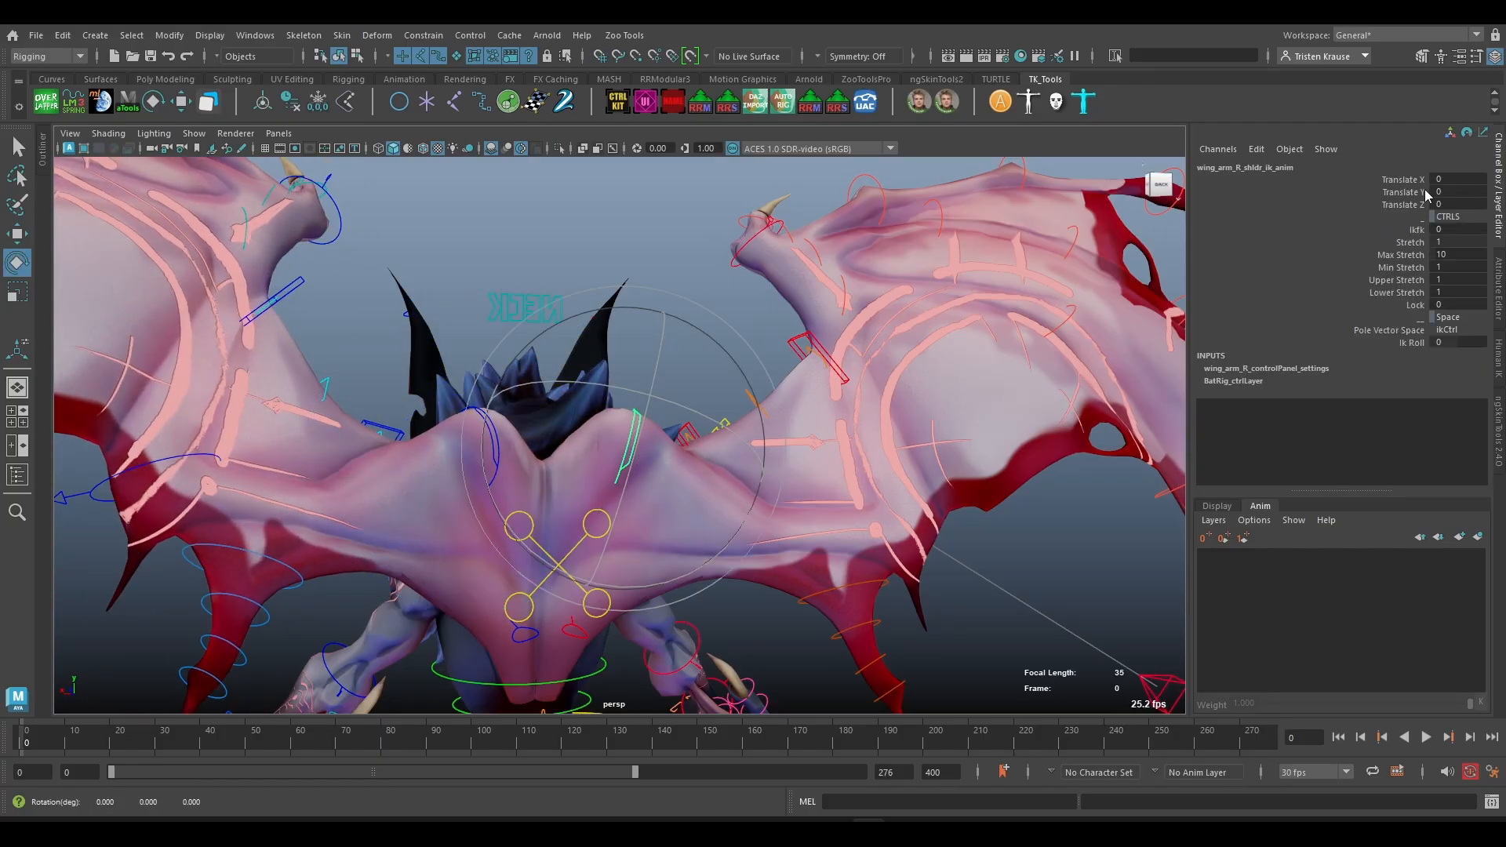
pyautogui.press('w')
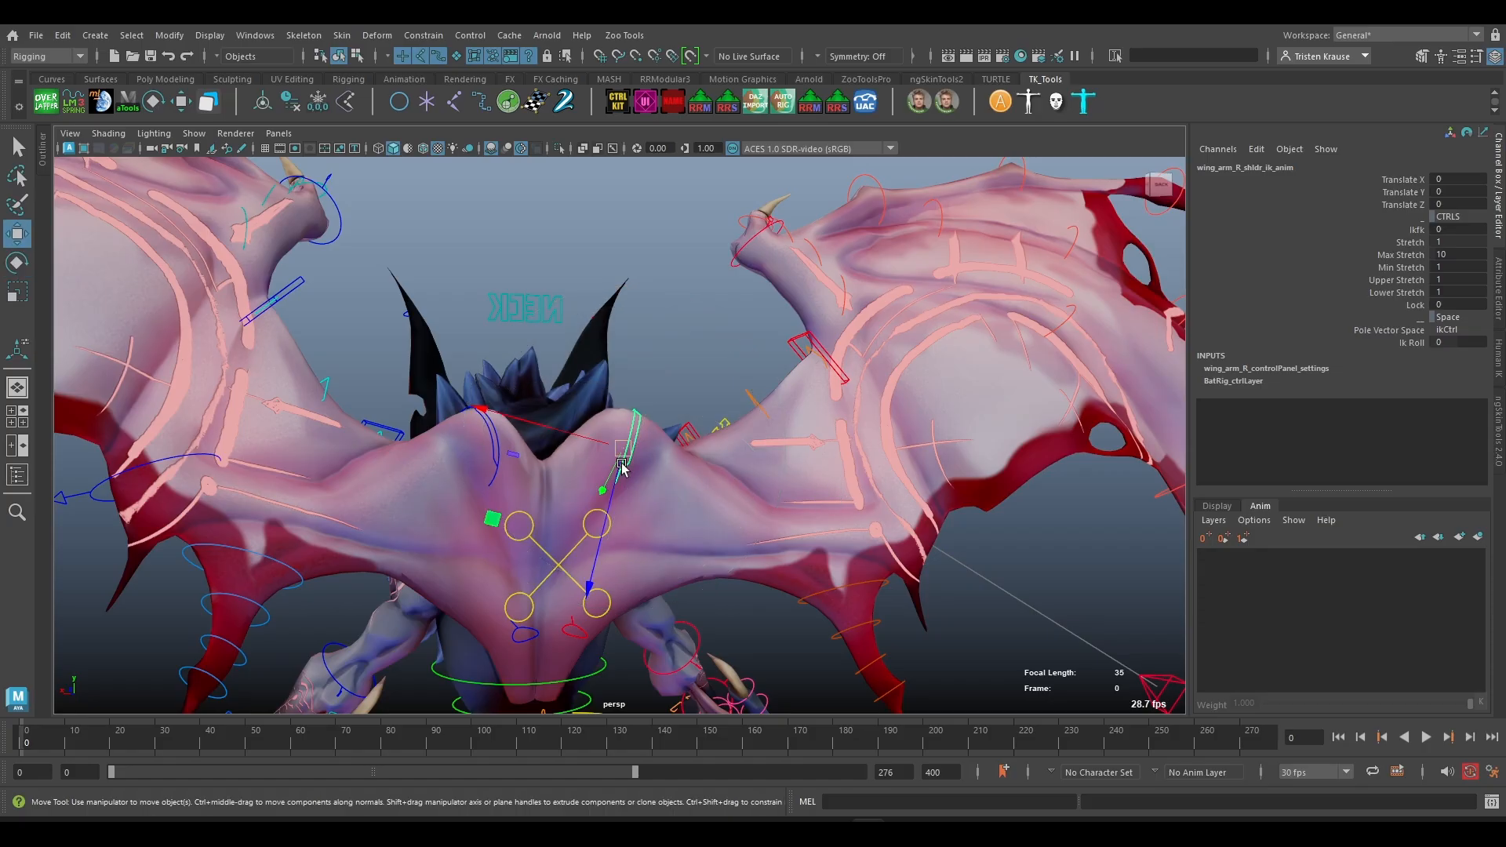
pyautogui.moveTo(599, 488); pyautogui.dragTo(645, 480)
pyautogui.scroll(-3, 645, 480)
pyautogui.keyDown('alt'); pyautogui.moveTo(622, 525); pyautogui.dragTo(676, 457, button='middle'); pyautogui.keyUp('alt')
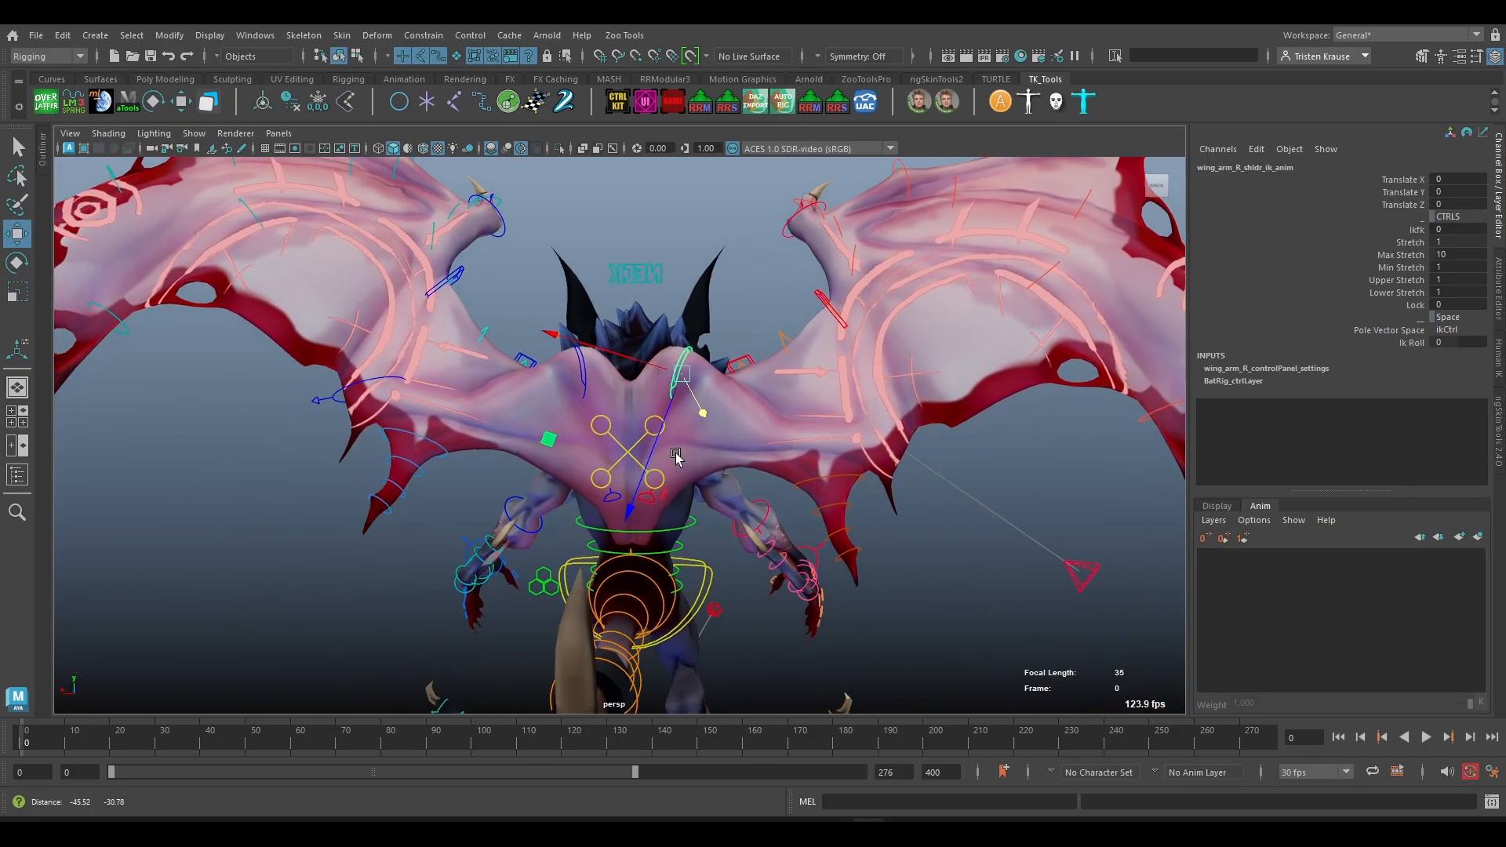
# - Rotate the left wing clavicle control to about X -6.9, Y -2, Z 3.3 and try further rotations
pyautogui.keyDown('alt'); pyautogui.moveTo(812, 627); pyautogui.dragTo(810, 593); pyautogui.keyUp('alt')
pyautogui.scroll(5, 774, 578)
pyautogui.keyDown('alt'); pyautogui.moveTo(720, 557); pyautogui.dragTo(739, 557); pyautogui.keyUp('alt')
pyautogui.keyDown('alt'); pyautogui.moveTo(764, 362); pyautogui.dragTo(751, 491); pyautogui.keyUp('alt')
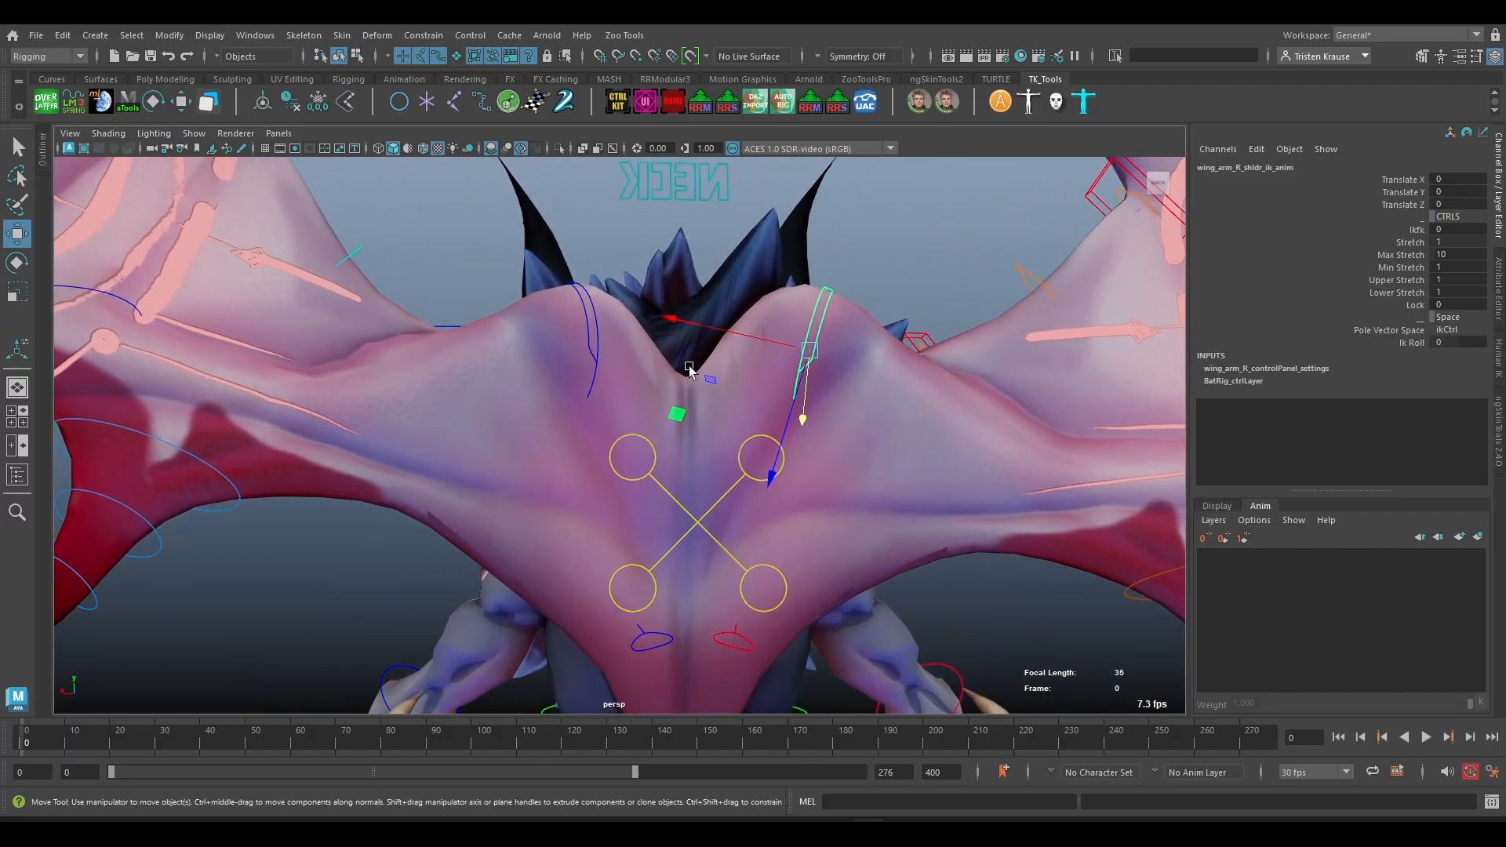
pyautogui.keyDown('alt'); pyautogui.moveTo(698, 533); pyautogui.dragTo(696, 394, button='middle'); pyautogui.keyUp('alt')
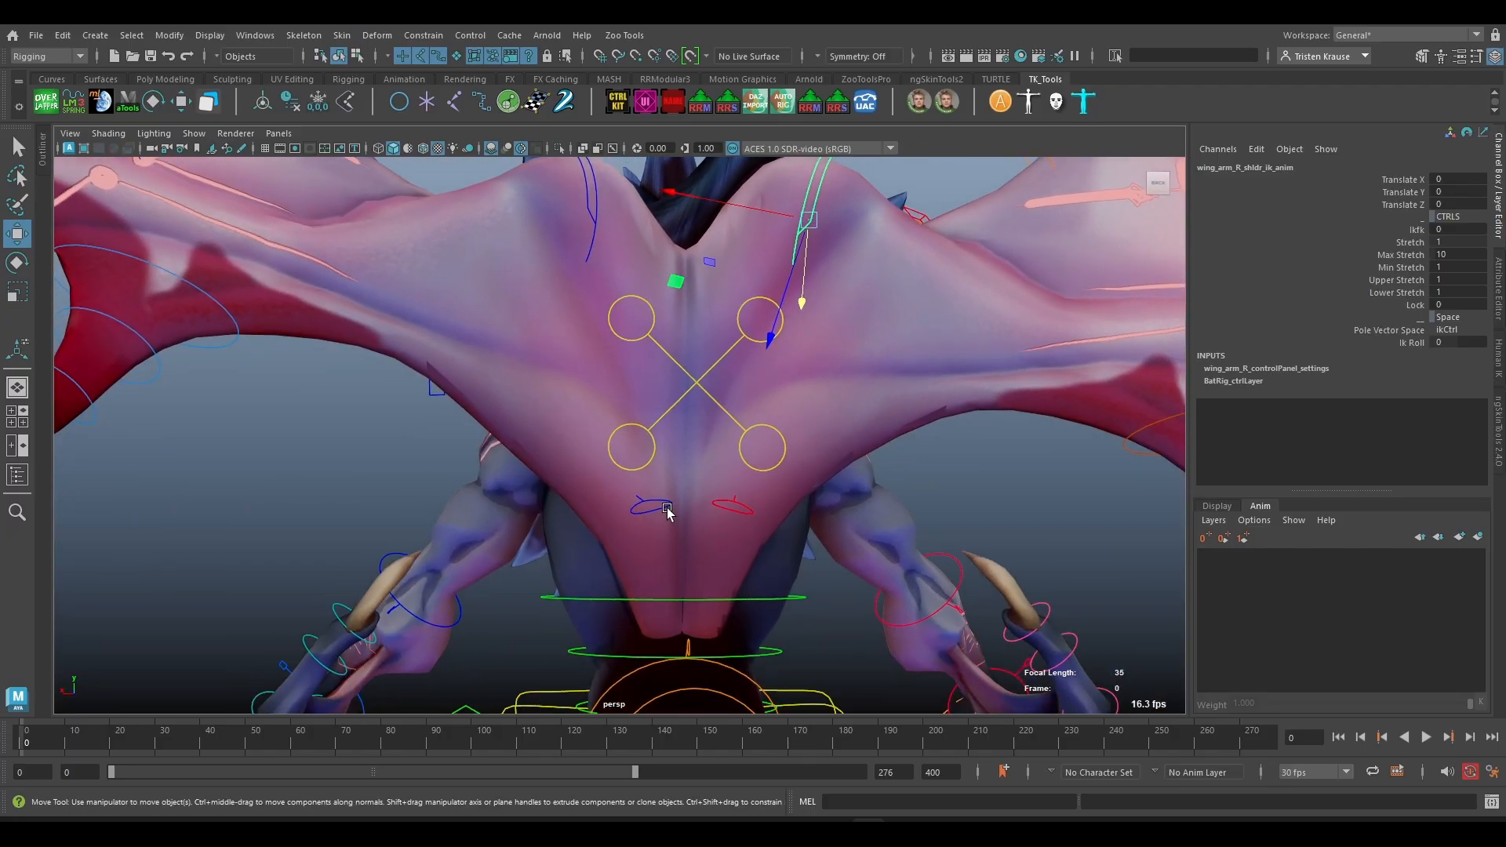
pyautogui.click(667, 511)
pyautogui.keyDown('alt'); pyautogui.moveTo(666, 511); pyautogui.dragTo(682, 297); pyautogui.keyUp('alt')
pyautogui.press('e')
pyautogui.scroll(-4, 710, 447)
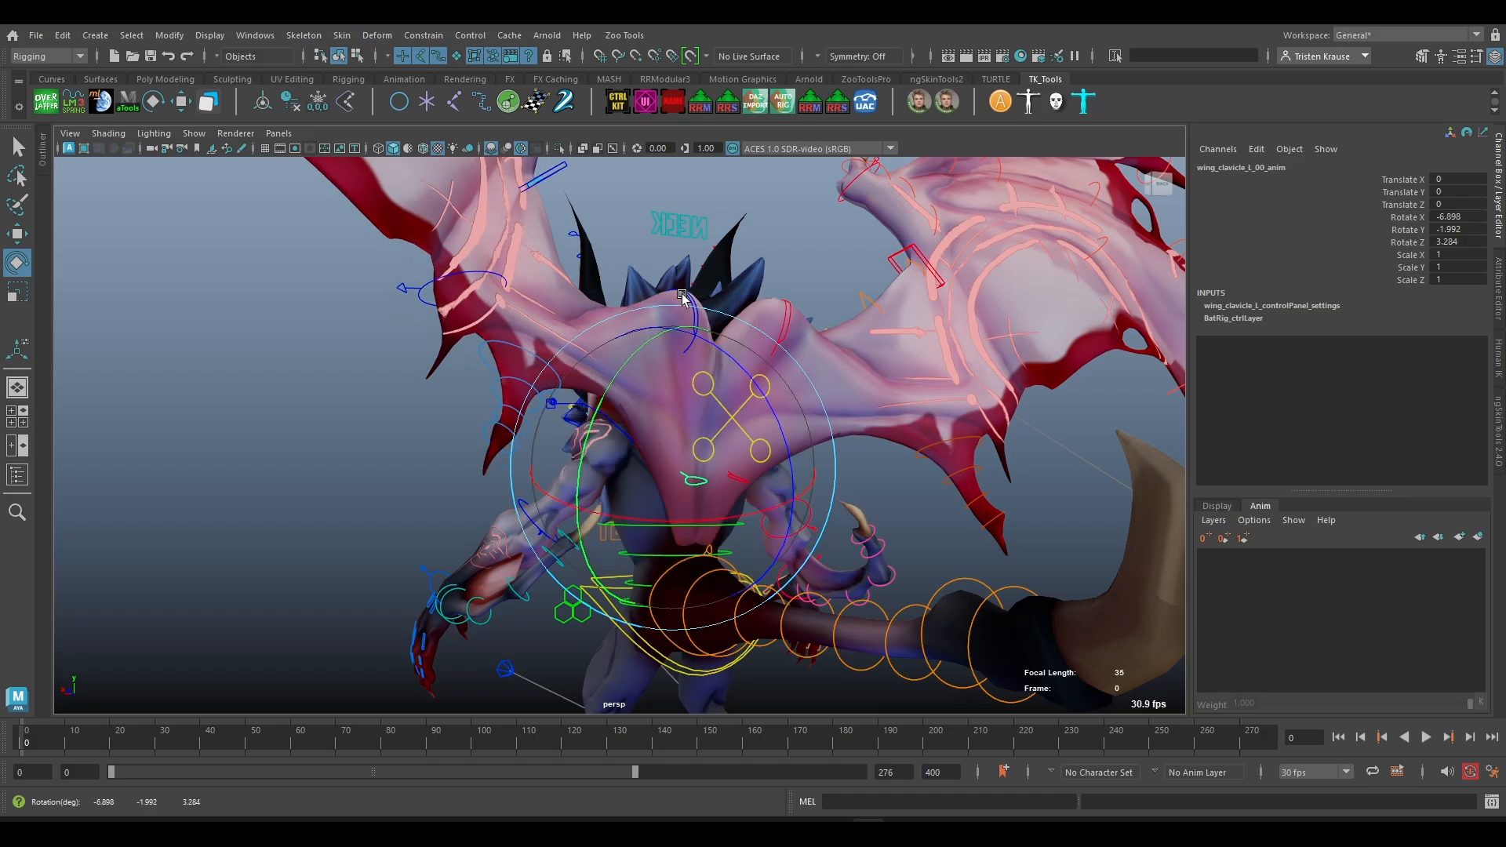
pyautogui.keyDown('alt'); pyautogui.moveTo(692, 468); pyautogui.dragTo(661, 449); pyautogui.keyUp('alt')
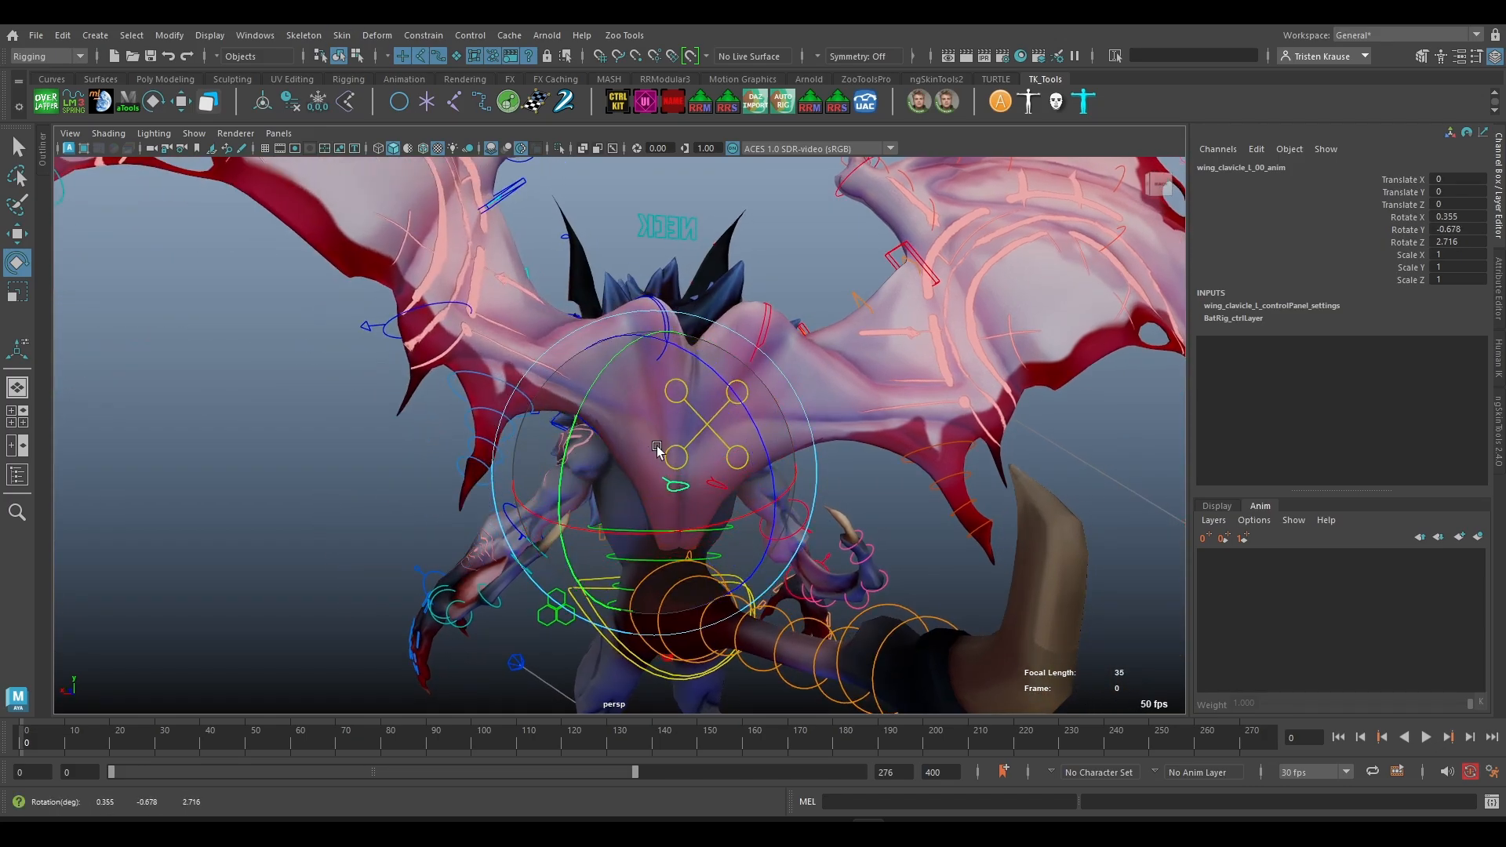
pyautogui.hotkey('ctrl', 'z')
# - Try rotating the right wing clavicle control, and undo the rotation
pyautogui.click(892, 463)
pyautogui.click(712, 485)
pyautogui.moveTo(749, 514)
pyautogui.mouseDown()
pyautogui.moveTo(795, 439)
pyautogui.moveTo(753, 444)
pyautogui.moveTo(764, 494)
pyautogui.mouseUp()
pyautogui.hotkey('ctrl', 'z')
pyautogui.hotkey('ctrl', 'z')
pyautogui.scroll(-4, 765, 496)
pyautogui.hotkey('ctrl', 'z')
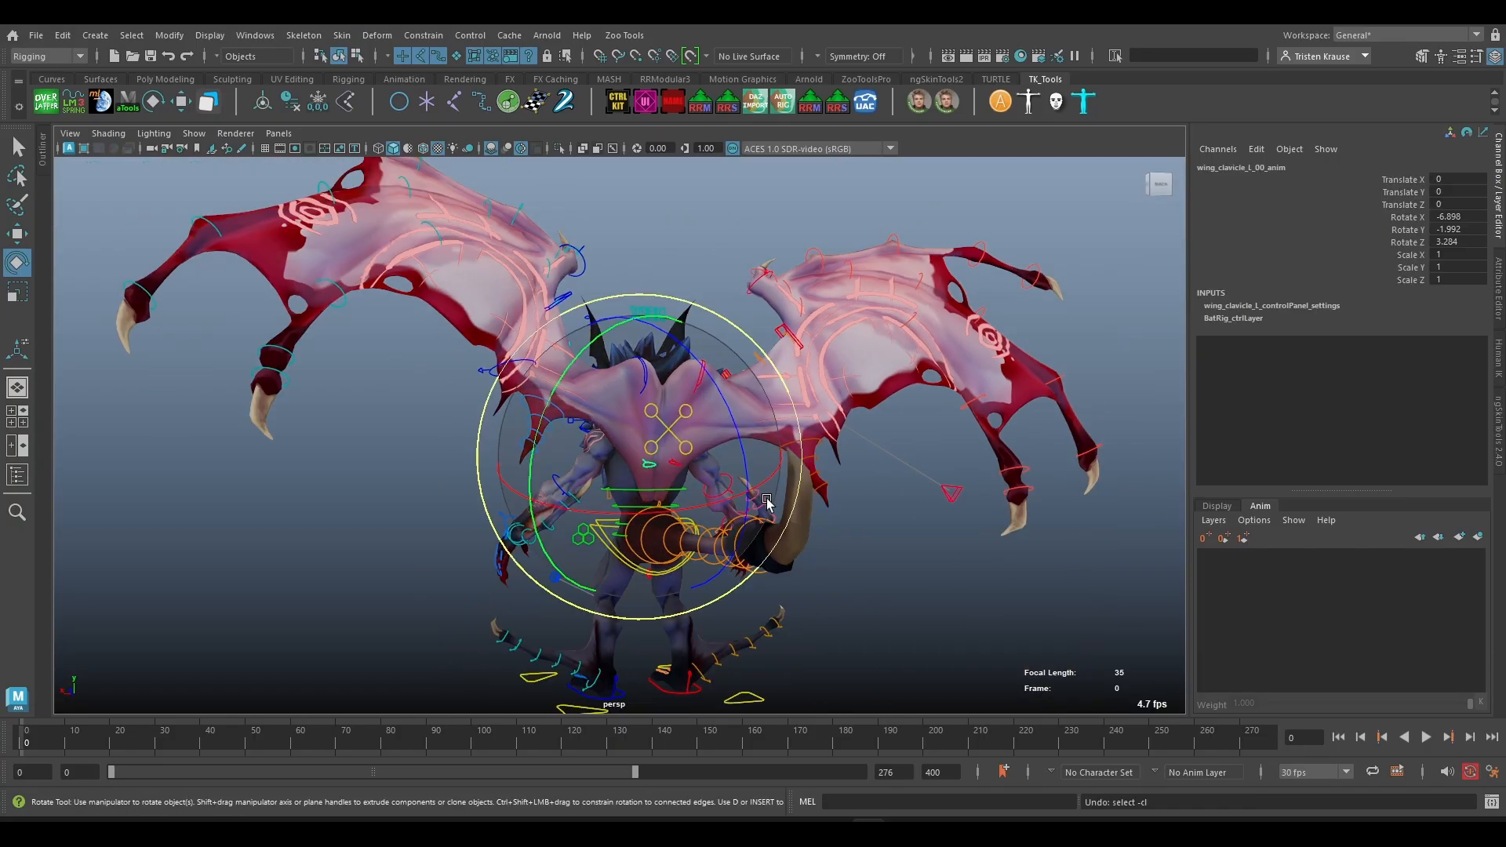
# - Rotate the left wing's skin flap controls to about X -22.3, Y 16.6, Z -8.3 as a test, and undo it
pyautogui.keyDown('alt'); pyautogui.moveTo(616, 461); pyautogui.dragTo(414, 380); pyautogui.keyUp('alt')
pyautogui.scroll(3, 604, 470)
pyautogui.keyDown('alt'); pyautogui.moveTo(355, 294); pyautogui.dragTo(509, 403); pyautogui.keyUp('alt')
pyautogui.click(440, 356)
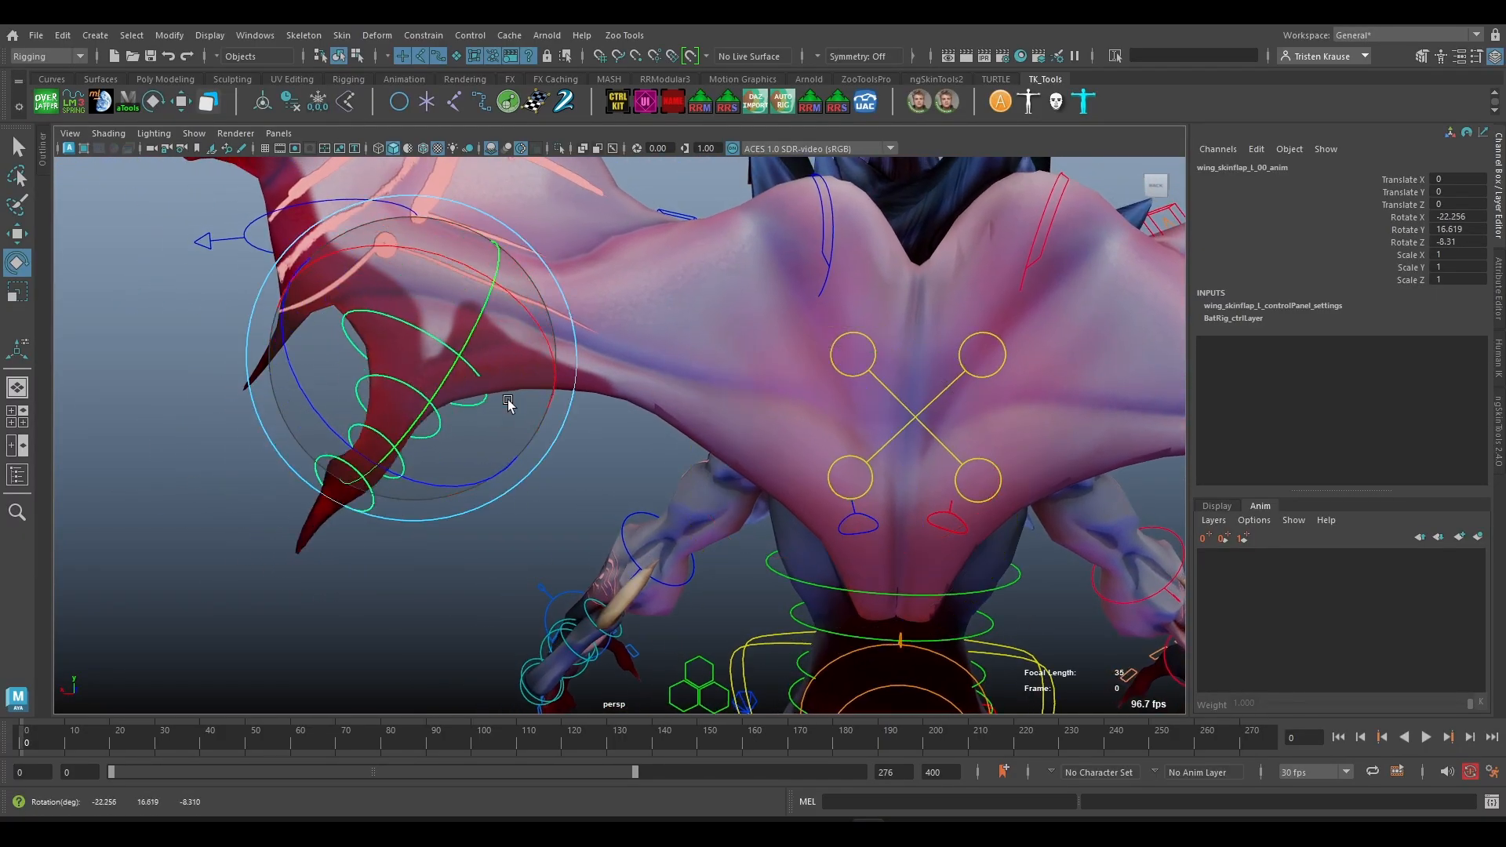
pyautogui.hotkey('ctrl', 'z')
pyautogui.moveTo(482, 348); pyautogui.dragTo(538, 514)
pyautogui.hotkey('ctrl', 'z')
# - Rotate the left wing arm's FK elbow control to about X -15.9, Y 80.9, Z -4.7
pyautogui.keyDown('alt'); pyautogui.moveTo(382, 374); pyautogui.dragTo(811, 329); pyautogui.keyUp('alt')
pyautogui.click(430, 451)
pyautogui.scroll(-6, 543, 541)
pyautogui.scroll(3, 823, 392)
pyautogui.moveTo(823, 392)
pyautogui.keyDown('alt'); pyautogui.mouseDown()
pyautogui.moveTo(796, 476)
pyautogui.moveTo(816, 430)
pyautogui.moveTo(793, 459)
pyautogui.moveTo(717, 396)
pyautogui.moveTo(837, 374)
pyautogui.mouseUp(); pyautogui.keyUp('alt')
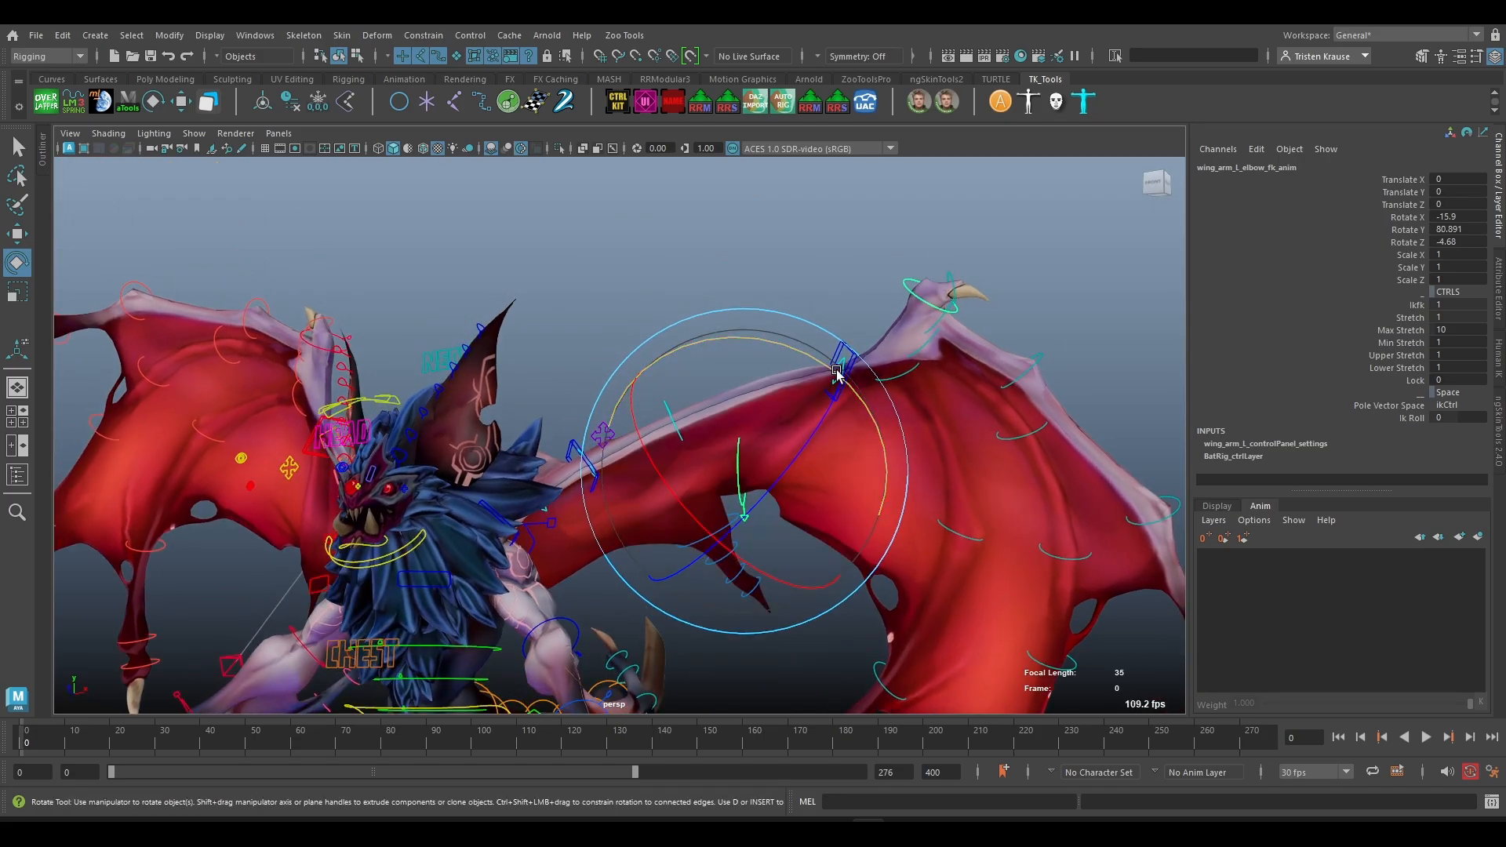
# - Move the left wing attachment's macro control nearest the body to about X 30.1, Y 0.7, Z 24.7 on the posed wing
pyautogui.click(632, 325)
pyautogui.click(571, 453)
pyautogui.press('w')
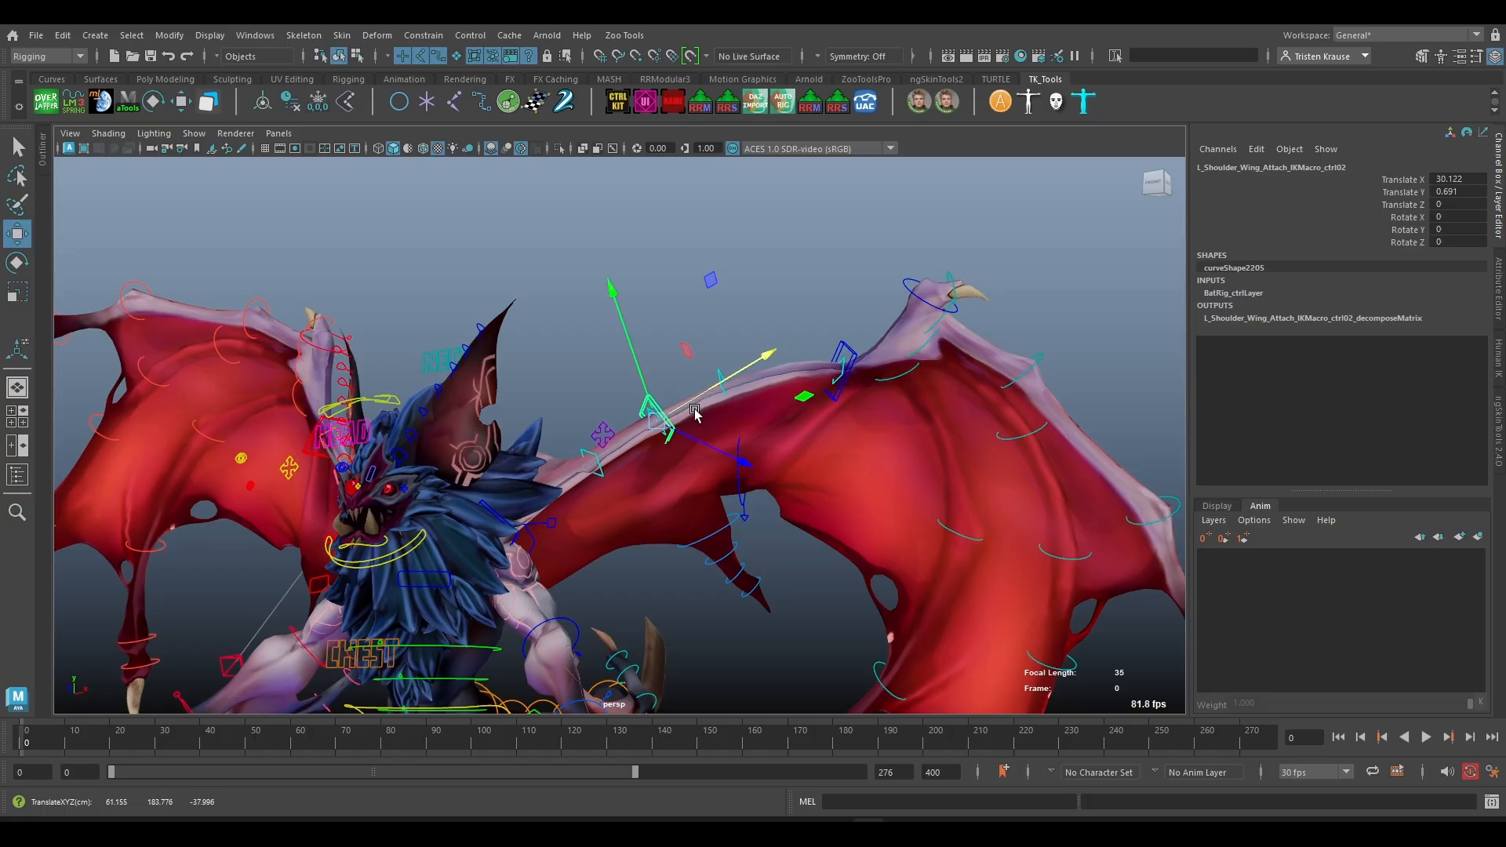
pyautogui.moveTo(694, 413)
pyautogui.keyDown('alt'); pyautogui.mouseDown()
pyautogui.moveTo(674, 408)
pyautogui.moveTo(707, 411)
pyautogui.mouseUp(); pyautogui.keyUp('alt')
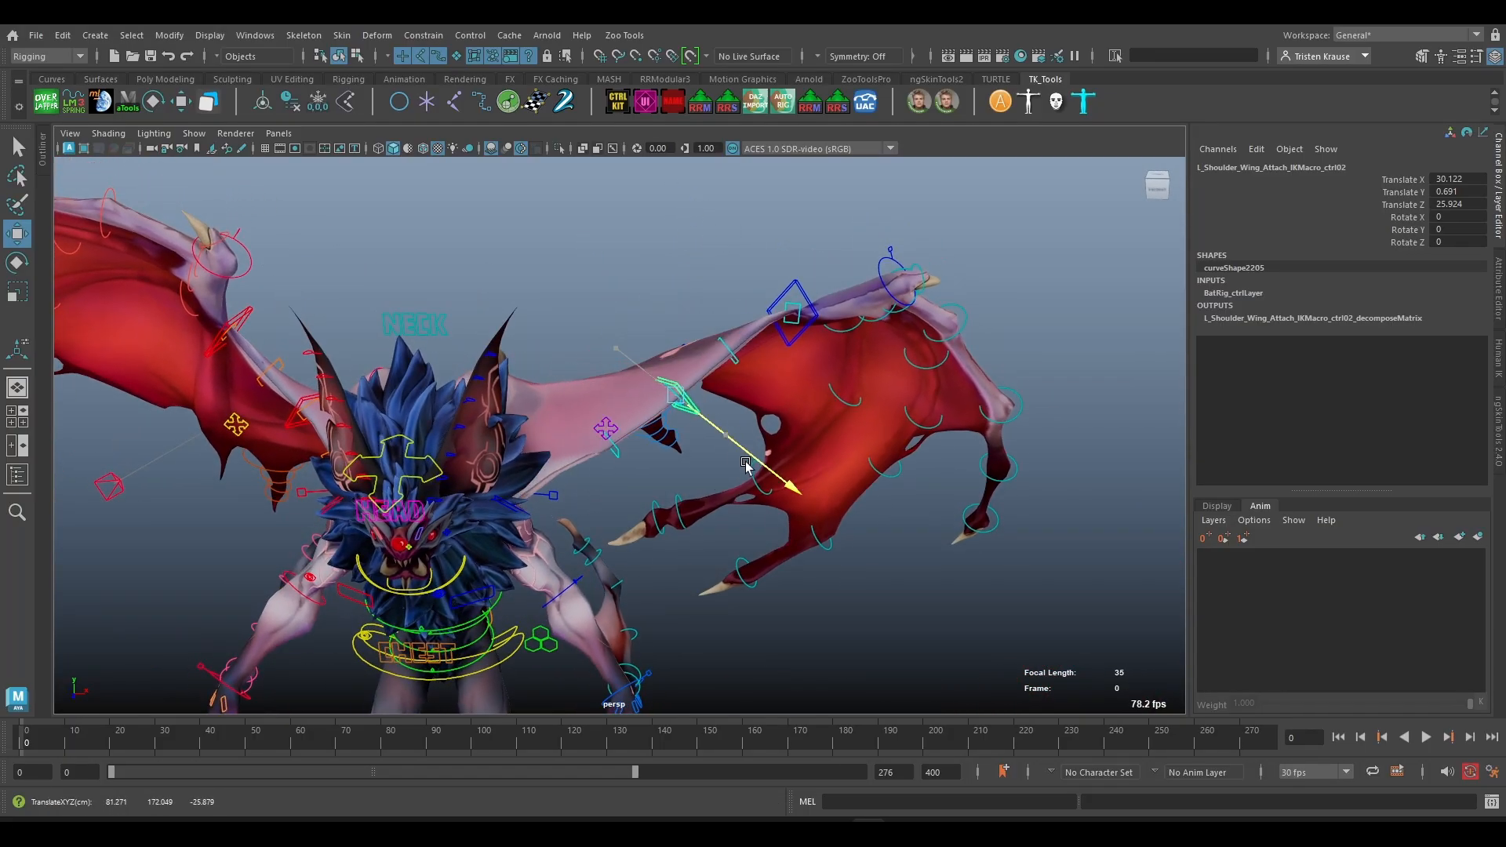
pyautogui.keyDown('alt'); pyautogui.moveTo(721, 471); pyautogui.dragTo(530, 288); pyautogui.keyUp('alt')
# - Try rotating the left attachment's macro control, and undo its rotation and moves
pyautogui.press('e')
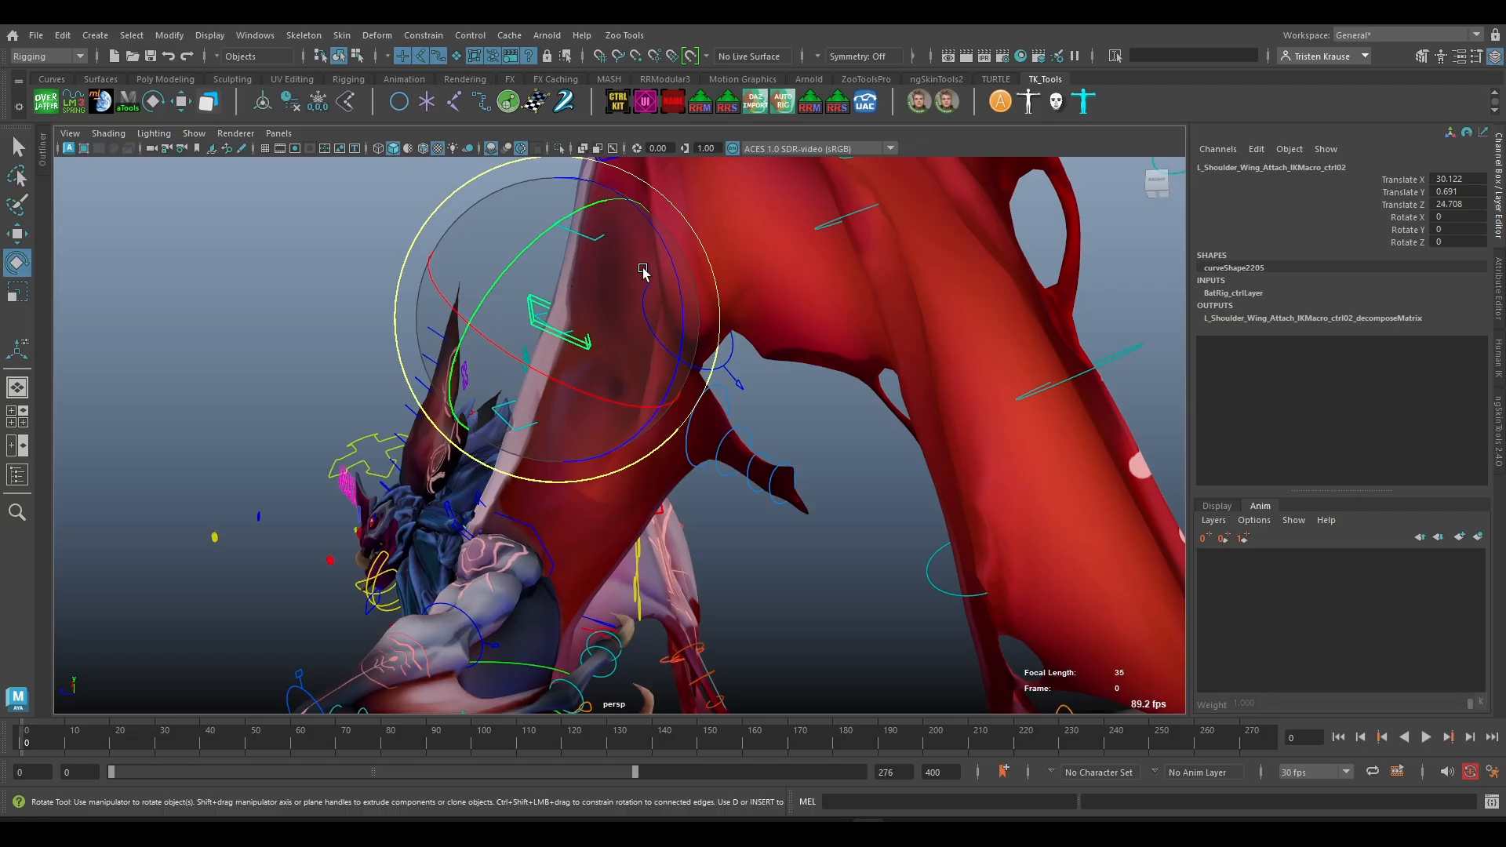
pyautogui.moveTo(672, 265); pyautogui.dragTo(736, 331)
pyautogui.scroll(-6, 642, 286)
pyautogui.hotkey('ctrl', 'z')
pyautogui.hotkey('ctrl', 'z')
pyautogui.hotkey('ctrl', 'z')
pyautogui.hotkey('ctrl', 'z')
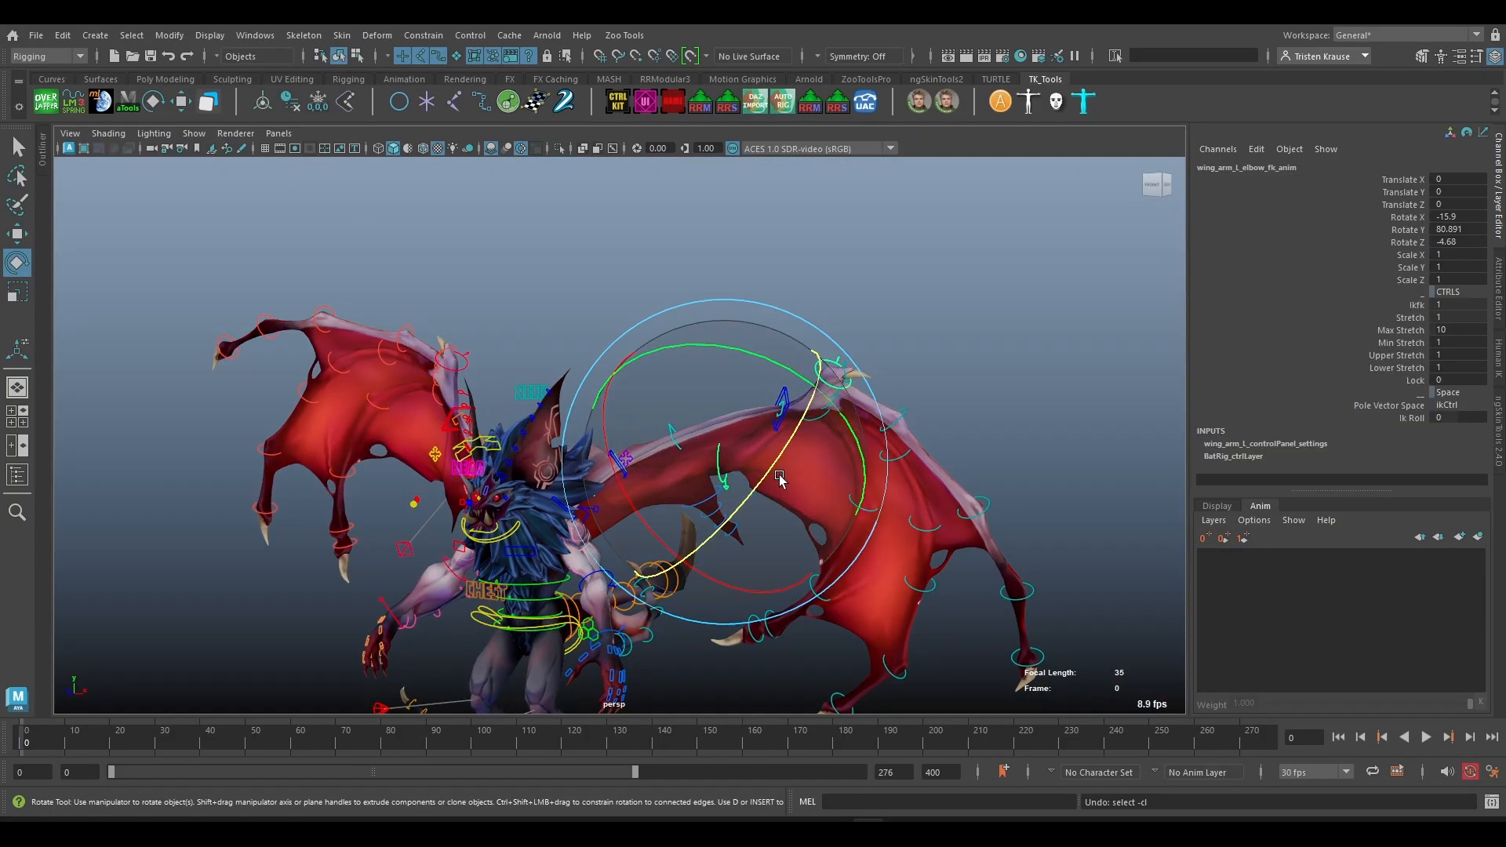
# - Try rotating the left wing arm's FK wrist control, and undo the rotation
pyautogui.keyDown('alt'); pyautogui.moveTo(787, 524); pyautogui.dragTo(745, 439); pyautogui.keyUp('alt')
pyautogui.keyDown('alt'); pyautogui.moveTo(745, 439); pyautogui.dragTo(661, 375, button='right'); pyautogui.keyUp('alt')
pyautogui.keyDown('alt'); pyautogui.moveTo(660, 375); pyautogui.dragTo(689, 403); pyautogui.keyUp('alt')
pyautogui.keyDown('alt'); pyautogui.moveTo(690, 403); pyautogui.dragTo(657, 405, button='right'); pyautogui.keyUp('alt')
pyautogui.click(657, 405)
pyautogui.moveTo(685, 430)
pyautogui.mouseDown()
pyautogui.moveTo(719, 440)
pyautogui.moveTo(702, 369)
pyautogui.moveTo(688, 400)
pyautogui.mouseUp()
pyautogui.keyDown('alt'); pyautogui.moveTo(688, 401); pyautogui.dragTo(644, 384, button='right'); pyautogui.keyUp('alt')
pyautogui.keyDown('alt'); pyautogui.moveTo(643, 384); pyautogui.dragTo(596, 375); pyautogui.keyUp('alt')
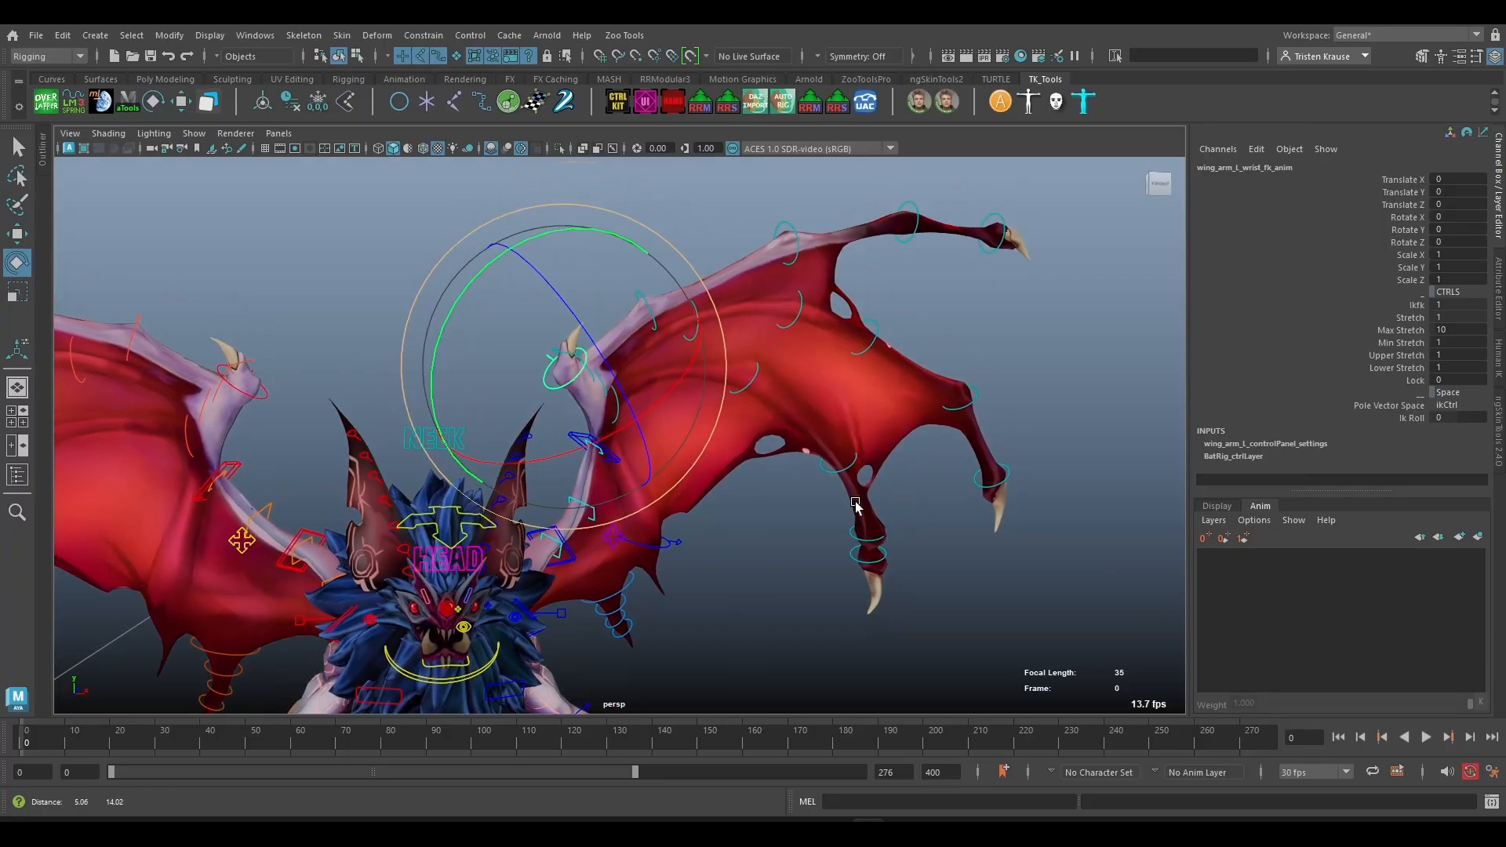
pyautogui.keyDown('alt'); pyautogui.moveTo(597, 375); pyautogui.dragTo(620, 372, button='right'); pyautogui.keyUp('alt')
pyautogui.hotkey('ctrl', 'z')
pyautogui.keyDown('alt'); pyautogui.moveTo(620, 372); pyautogui.dragTo(666, 367); pyautogui.keyUp('alt')
pyautogui.keyDown('alt'); pyautogui.moveTo(667, 367); pyautogui.dragTo(742, 358, button='right'); pyautogui.keyUp('alt')
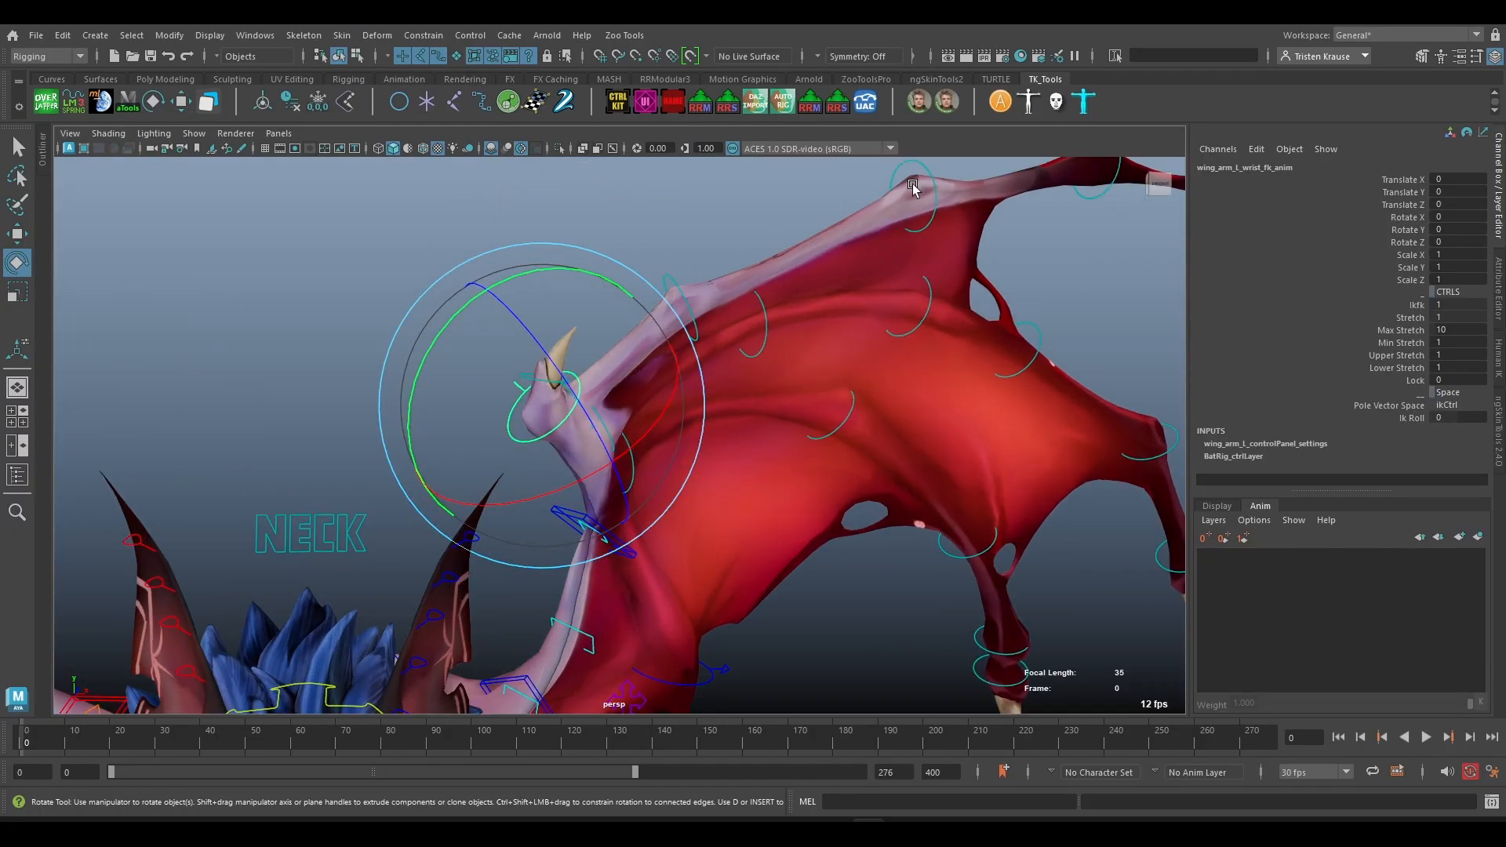
# - Rotate the left wing's second index finger control and fourth middle finger control around Z as a test, and undo both
pyautogui.keyDown('alt'); pyautogui.moveTo(1011, 365); pyautogui.dragTo(891, 309); pyautogui.keyUp('alt')
pyautogui.keyDown('alt'); pyautogui.moveTo(750, 284); pyautogui.dragTo(767, 336, button='middle'); pyautogui.keyUp('alt')
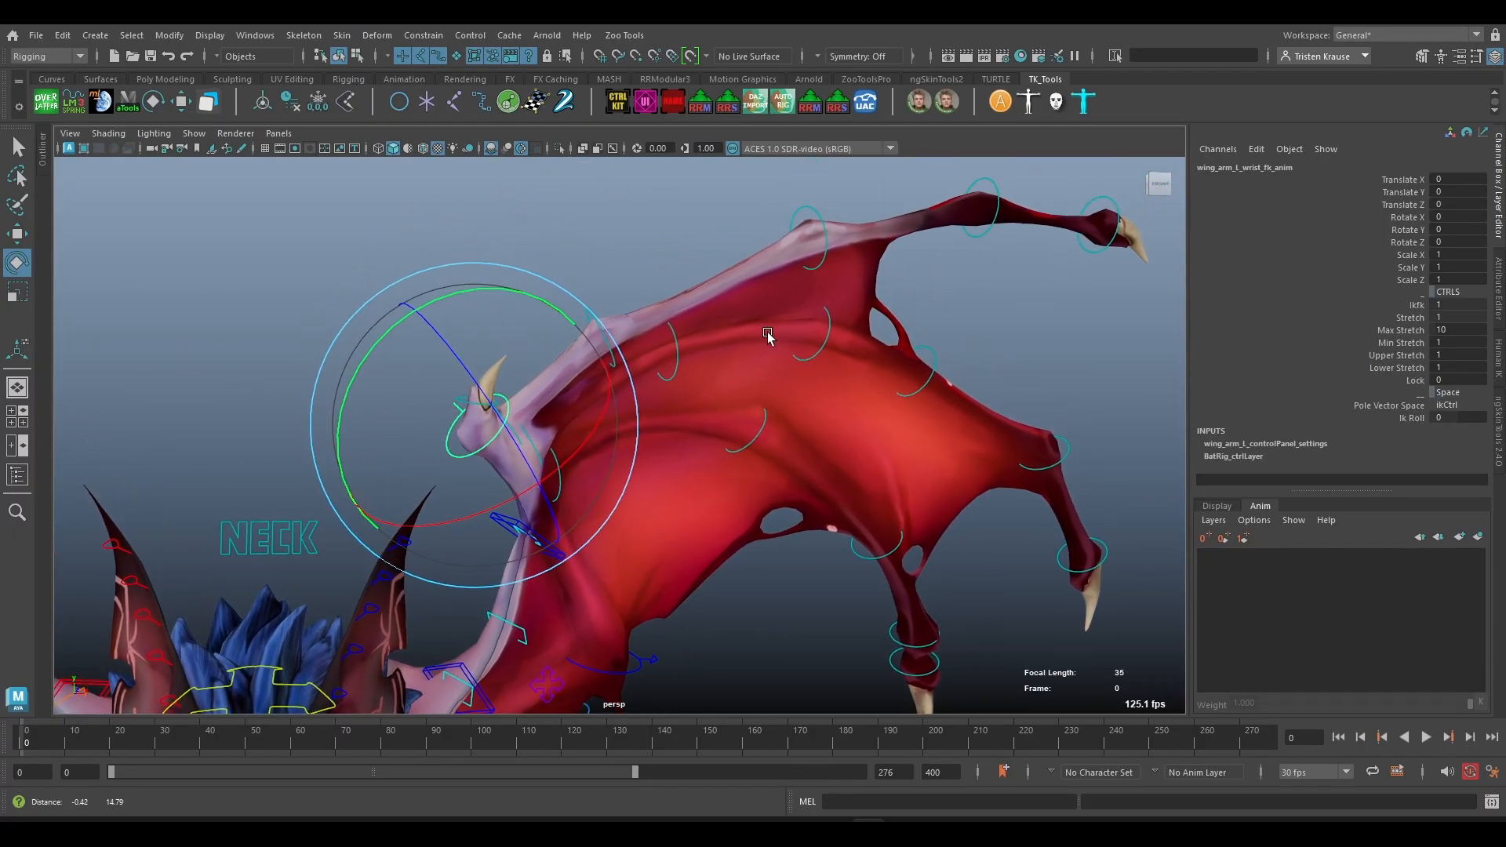
pyautogui.click(796, 210)
pyautogui.moveTo(796, 210); pyautogui.dragTo(726, 210)
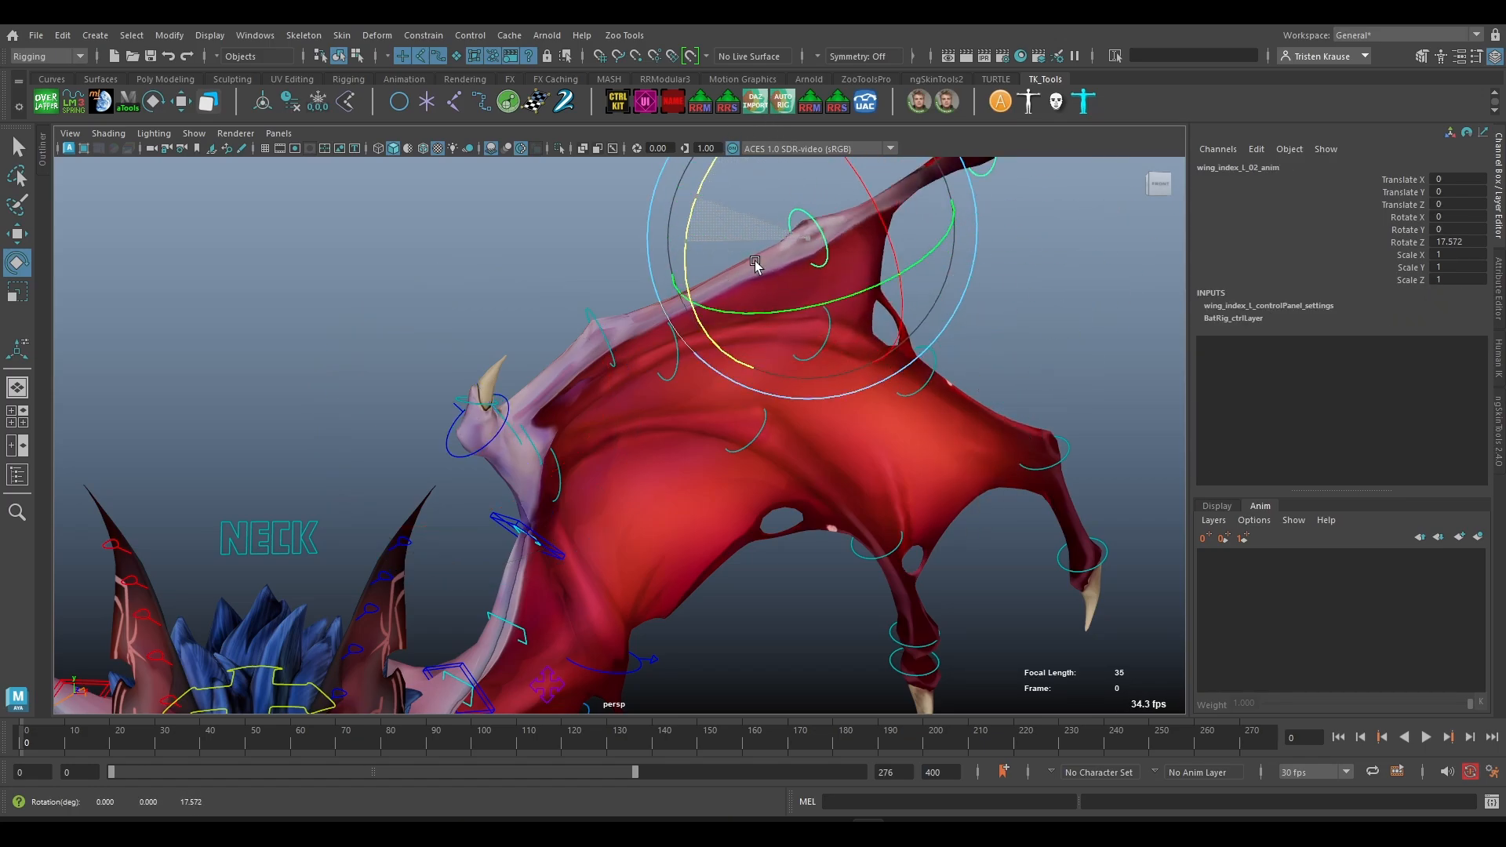
pyautogui.hotkey('ctrl', 'z')
pyautogui.click(1071, 454)
pyautogui.moveTo(953, 383); pyautogui.dragTo(1019, 421)
pyautogui.hotkey('ctrl', 'z')
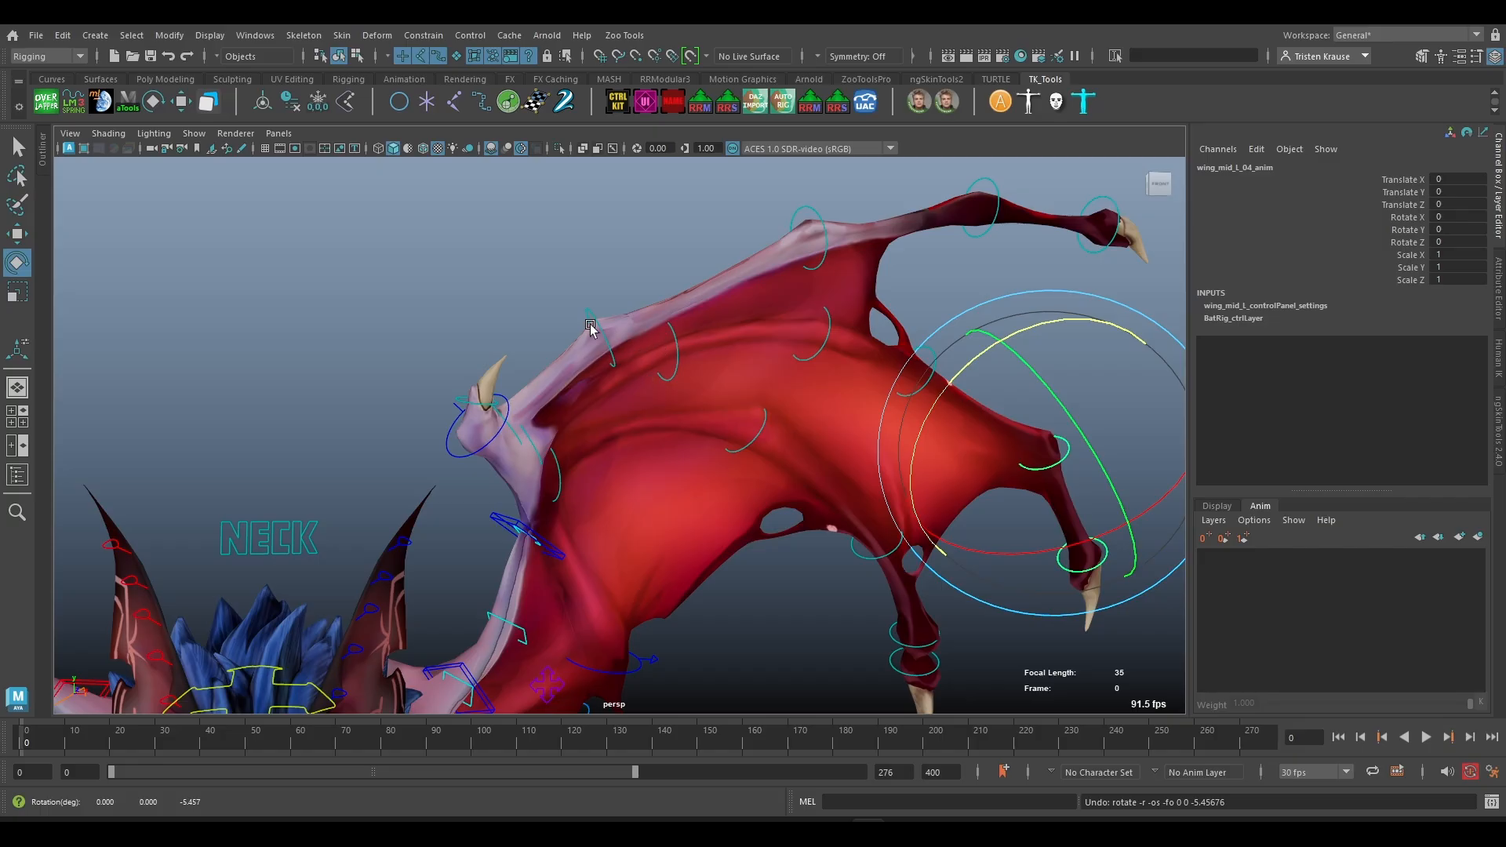
# - Scale the left wing arm's FK wrist control uniformly to about 1.76 as a test, and undo it
pyautogui.click(460, 457)
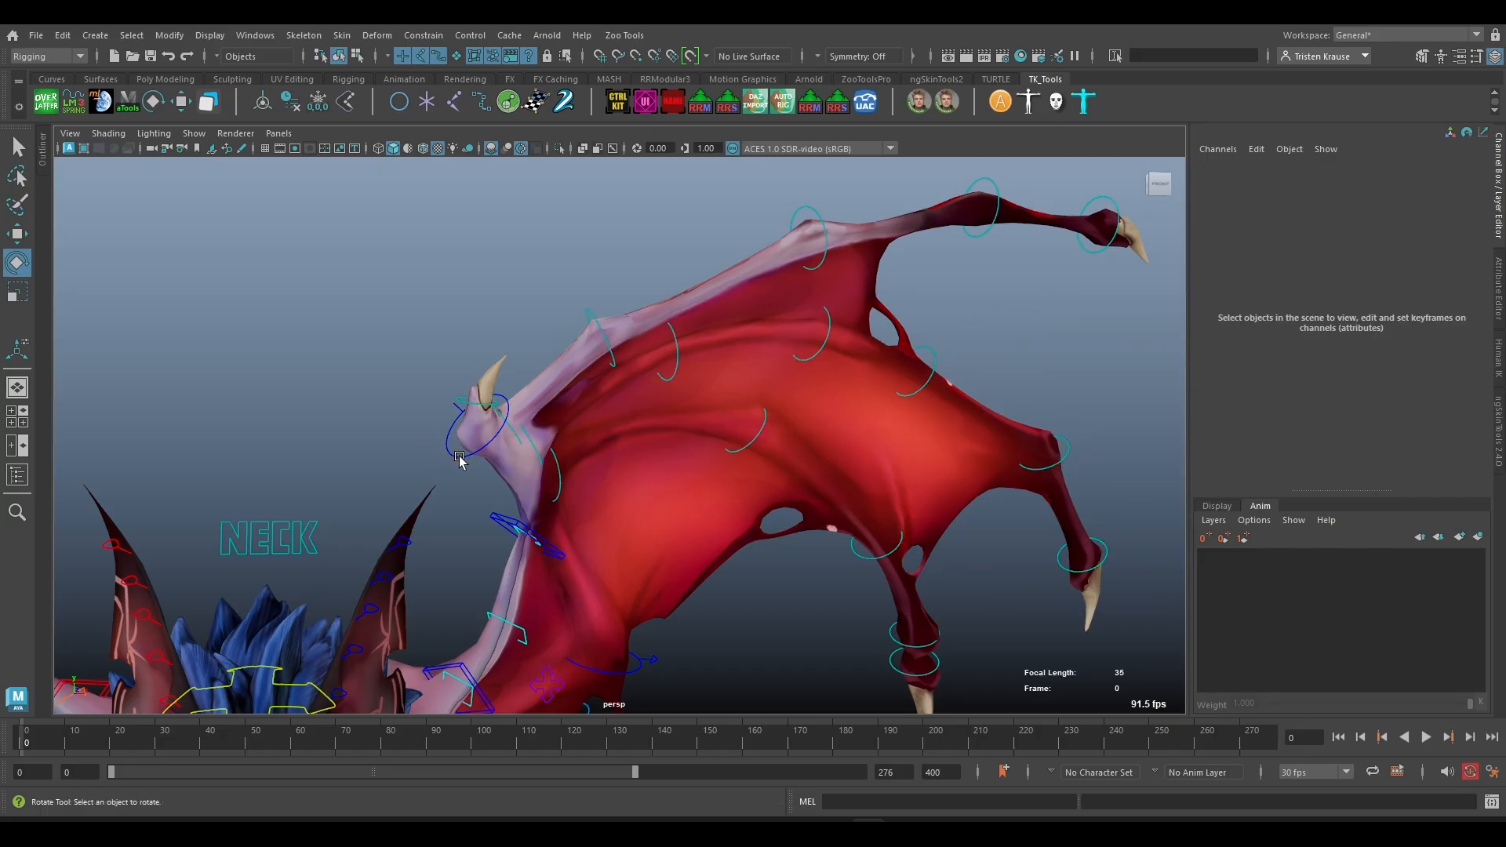
pyautogui.click(461, 457)
pyautogui.scroll(-3, 1133, 426)
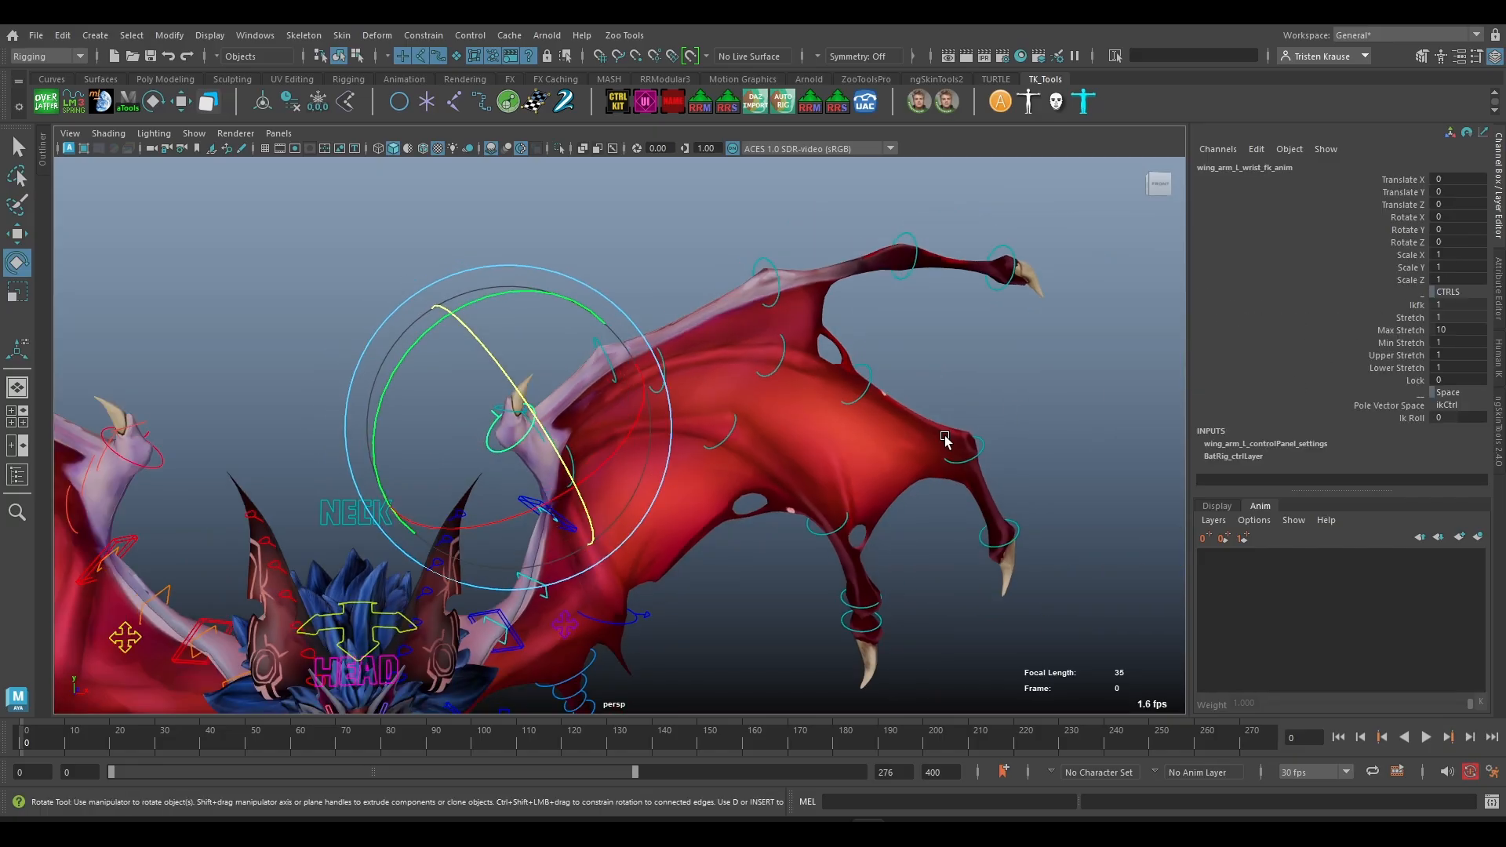
pyautogui.press('r')
pyautogui.moveTo(516, 436); pyautogui.dragTo(553, 439)
pyautogui.scroll(-3, 596, 471)
pyautogui.keyDown('alt'); pyautogui.moveTo(549, 502); pyautogui.dragTo(597, 515); pyautogui.keyUp('alt')
pyautogui.hotkey('ctrl', 'z')
pyautogui.hotkey('ctrl', 'z')
pyautogui.hotkey('ctrl', 'z')
pyautogui.hotkey('ctrl', 'z')
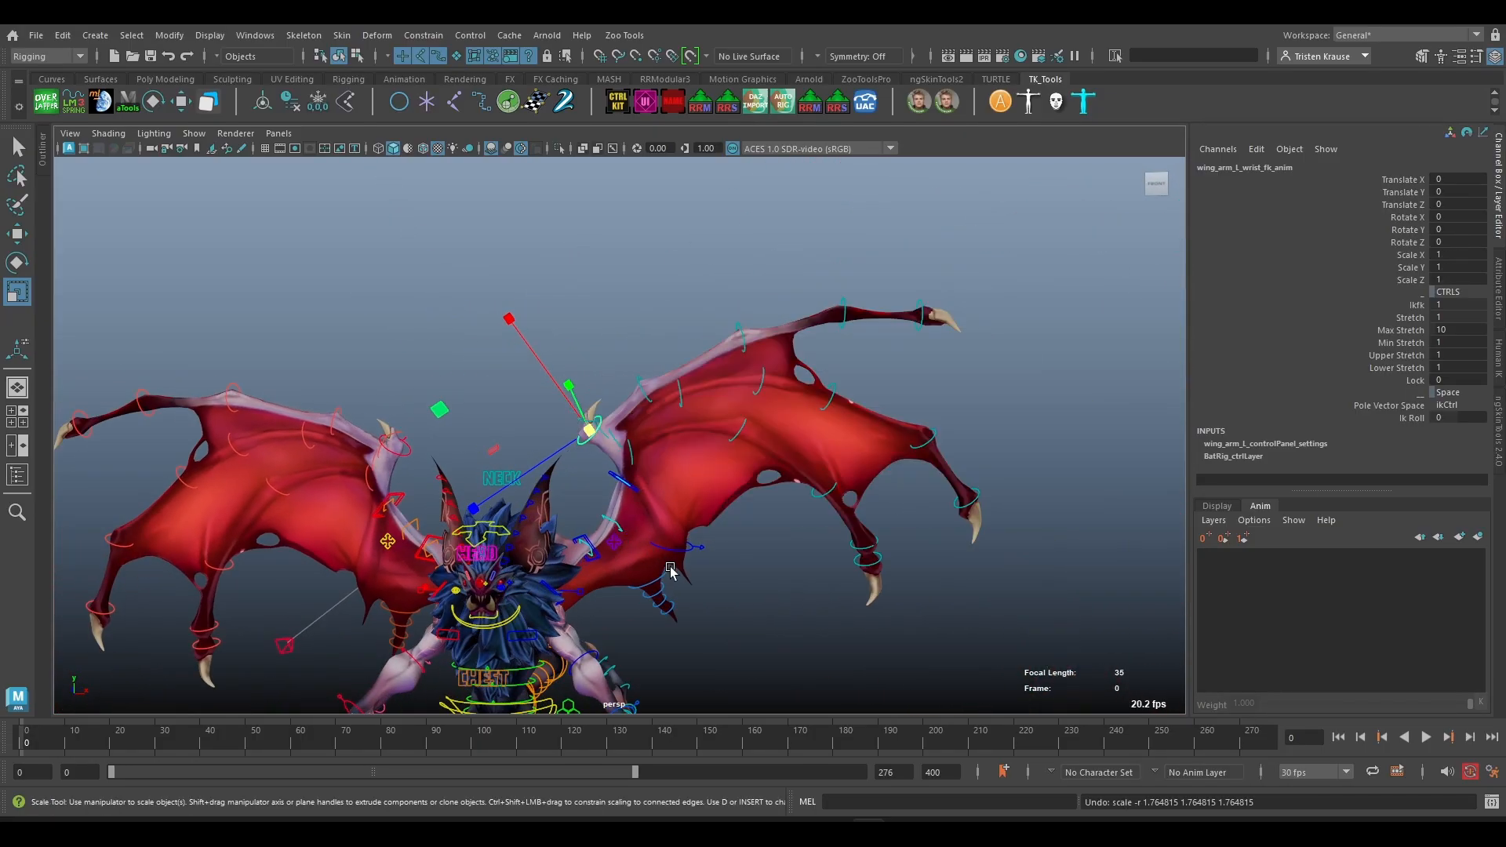
# - Reset the left wing arm's FK shoulder control rotation to 0 on X, Y and Z
pyautogui.scroll(3, 631, 502)
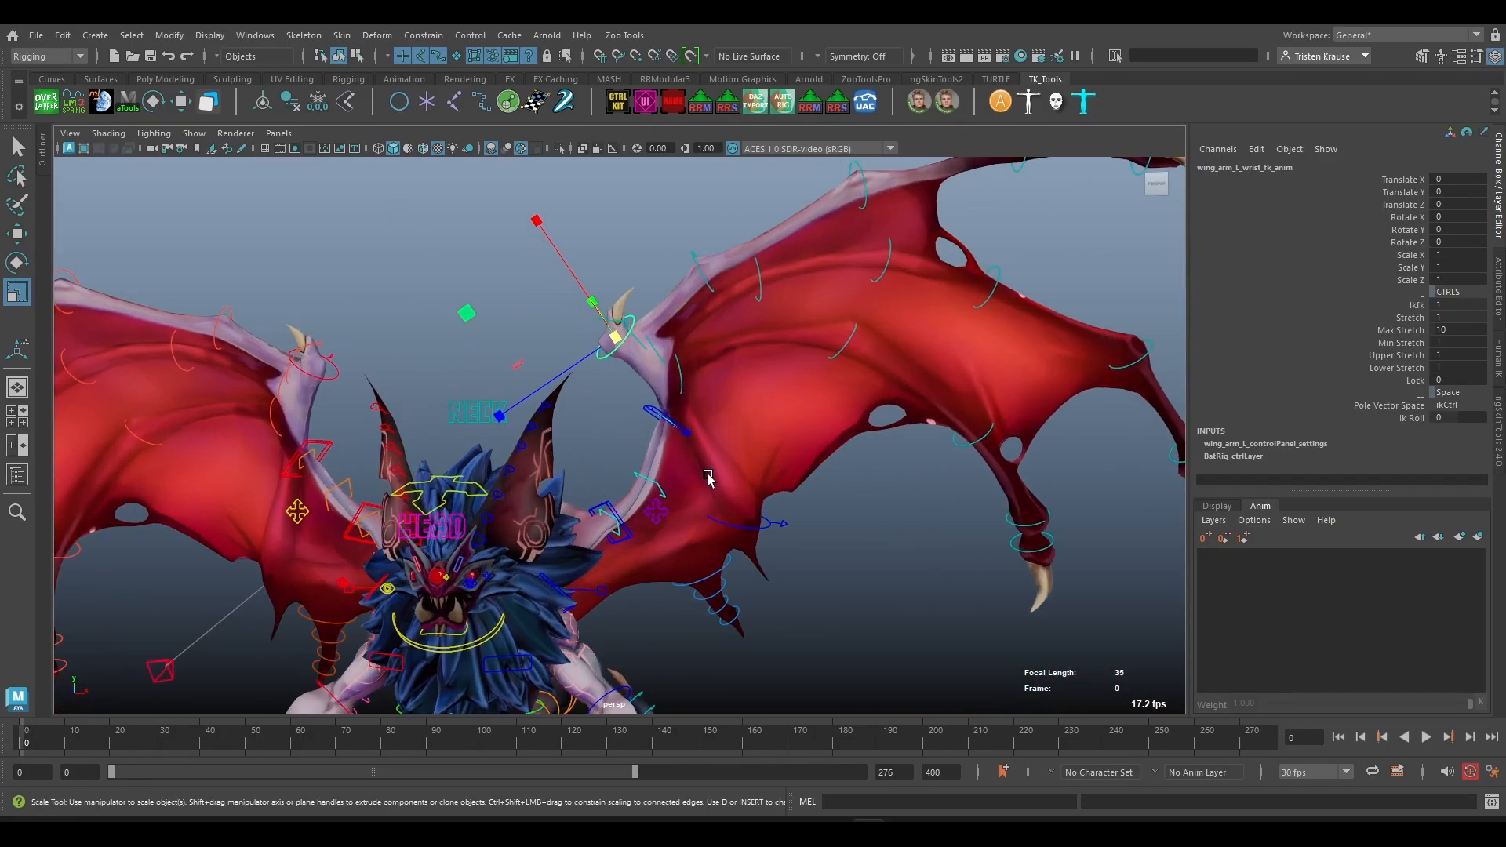
pyautogui.scroll(-3, 810, 419)
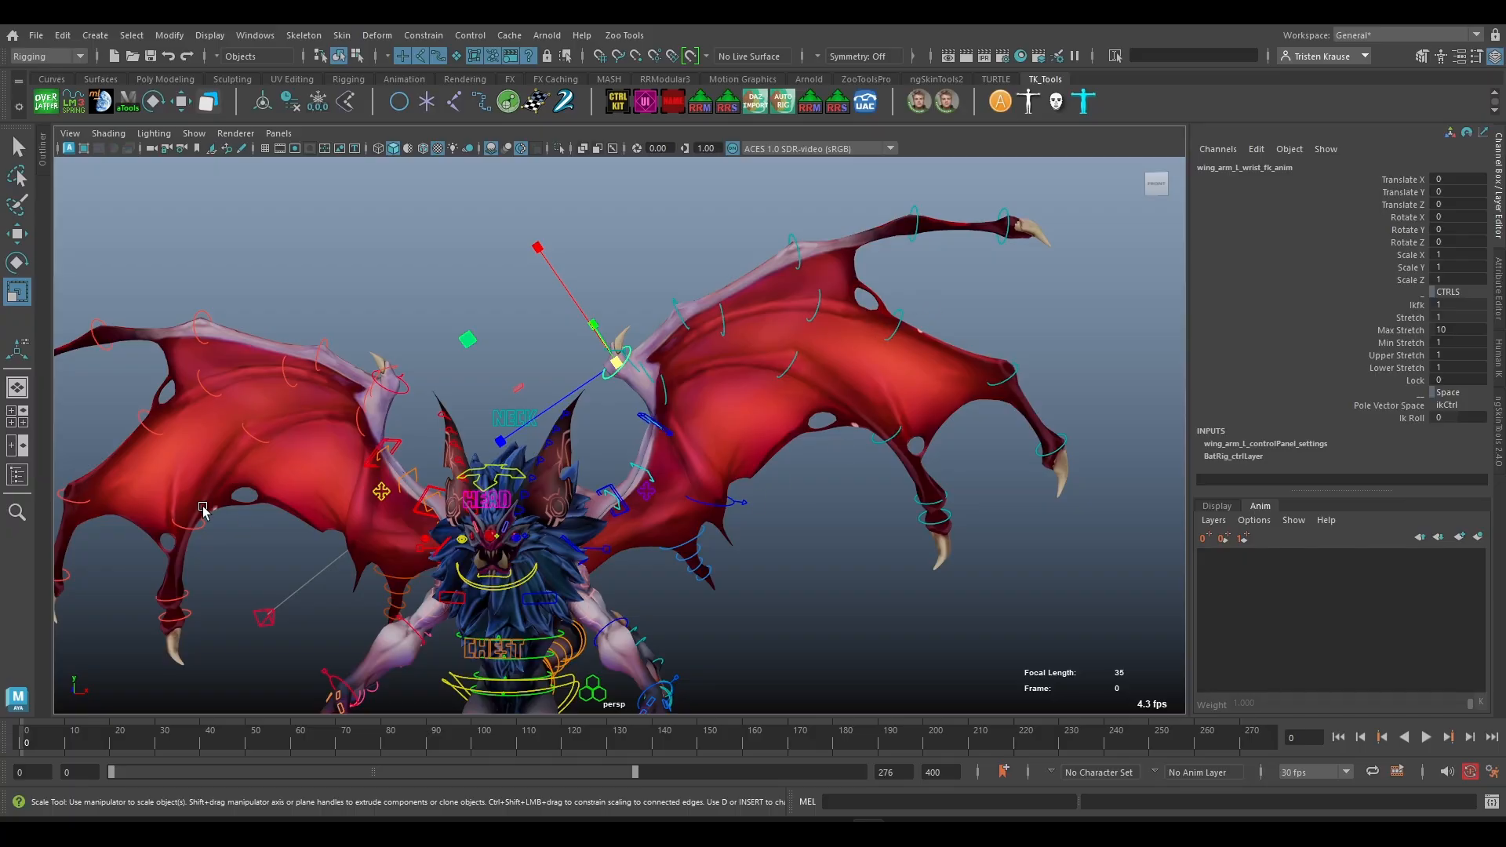
pyautogui.keyDown('alt'); pyautogui.moveTo(598, 471); pyautogui.dragTo(421, 468); pyautogui.keyUp('alt')
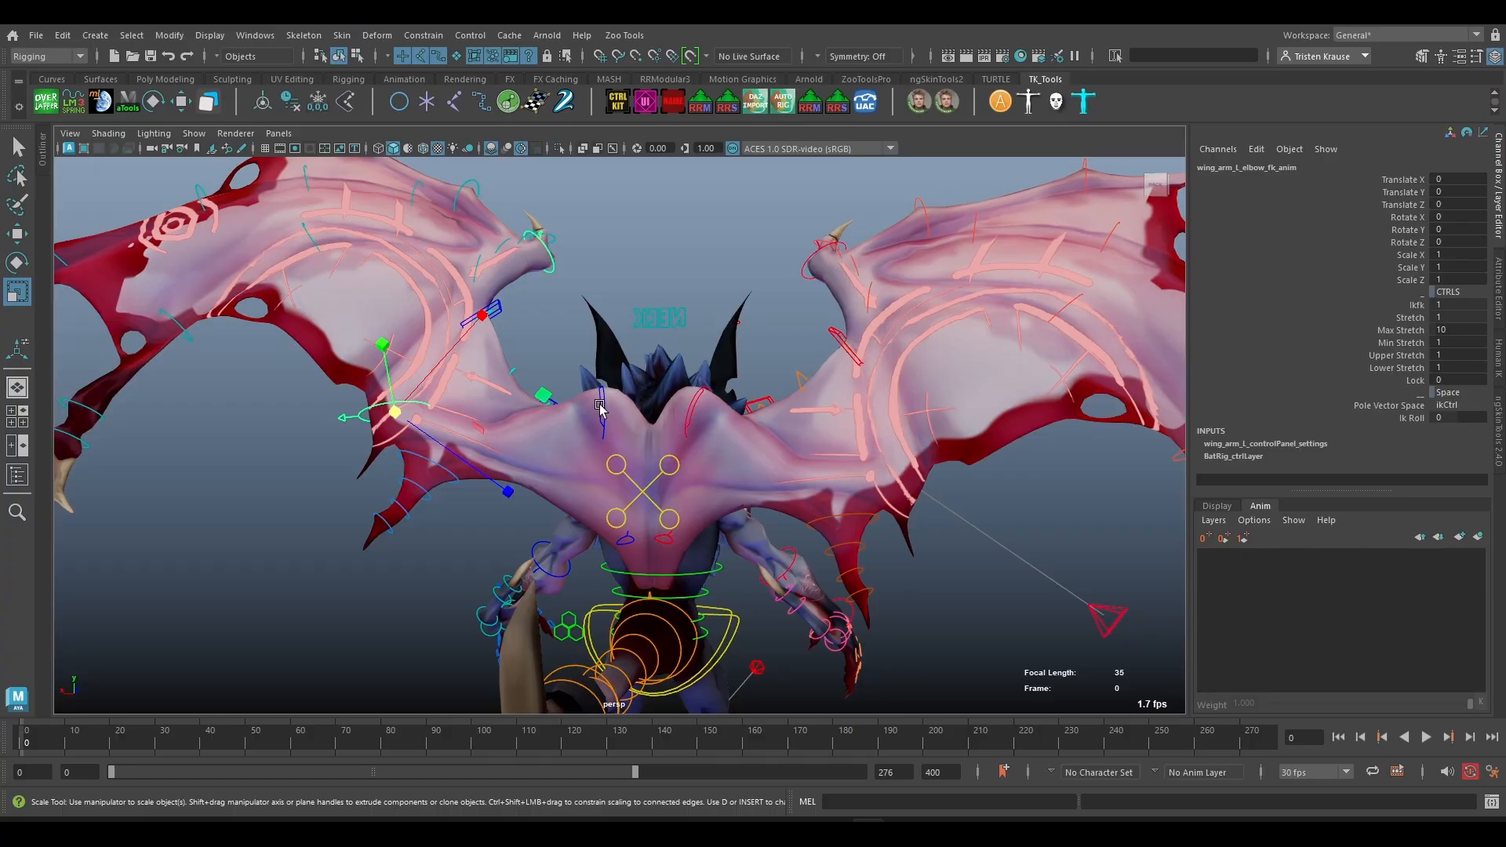
pyautogui.moveTo(1404, 221); pyautogui.dragTo(1457, 242)
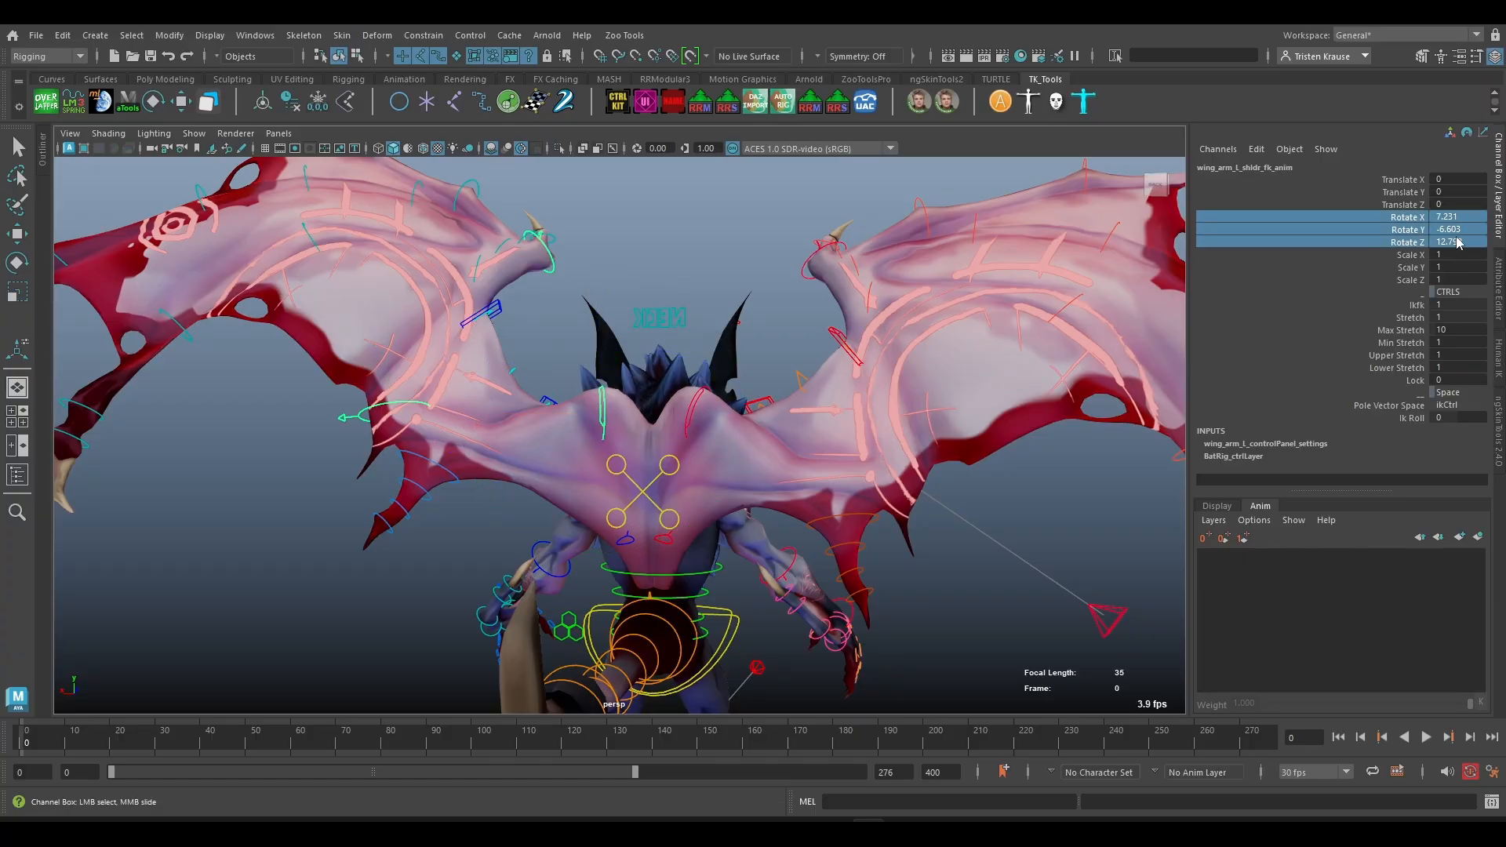
pyautogui.write('0')
pyautogui.press('Return')
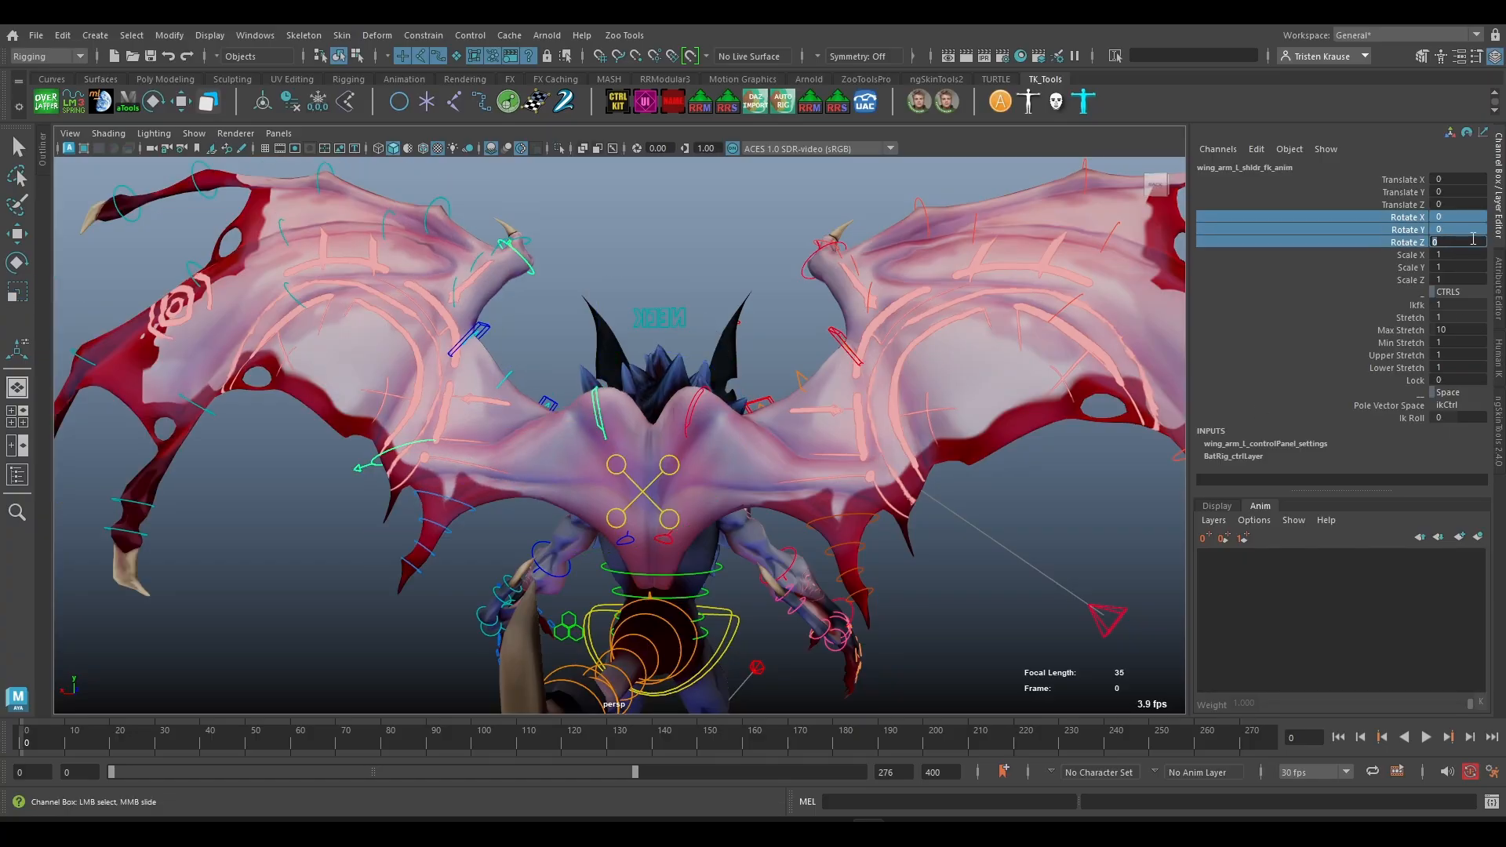
# - Move the right wing arm's IK wrist control outward and down as a test, and undo the move
pyautogui.keyDown('alt'); pyautogui.moveTo(855, 357); pyautogui.dragTo(813, 457); pyautogui.keyUp('alt')
pyautogui.keyDown('alt'); pyautogui.moveTo(814, 457); pyautogui.dragTo(788, 402, button='middle'); pyautogui.keyUp('alt')
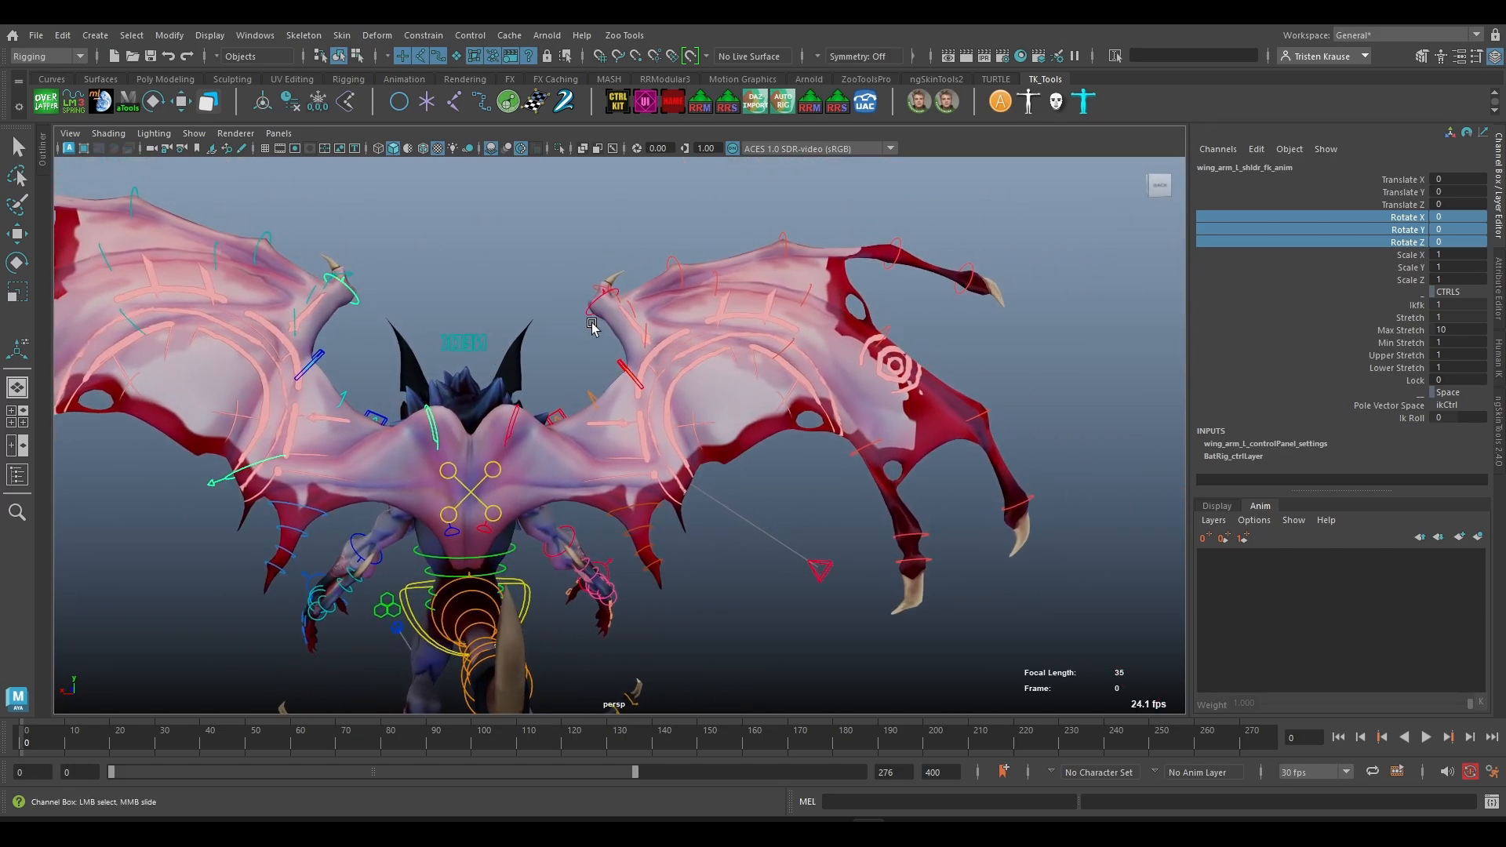
pyautogui.click(589, 315)
pyautogui.press('w')
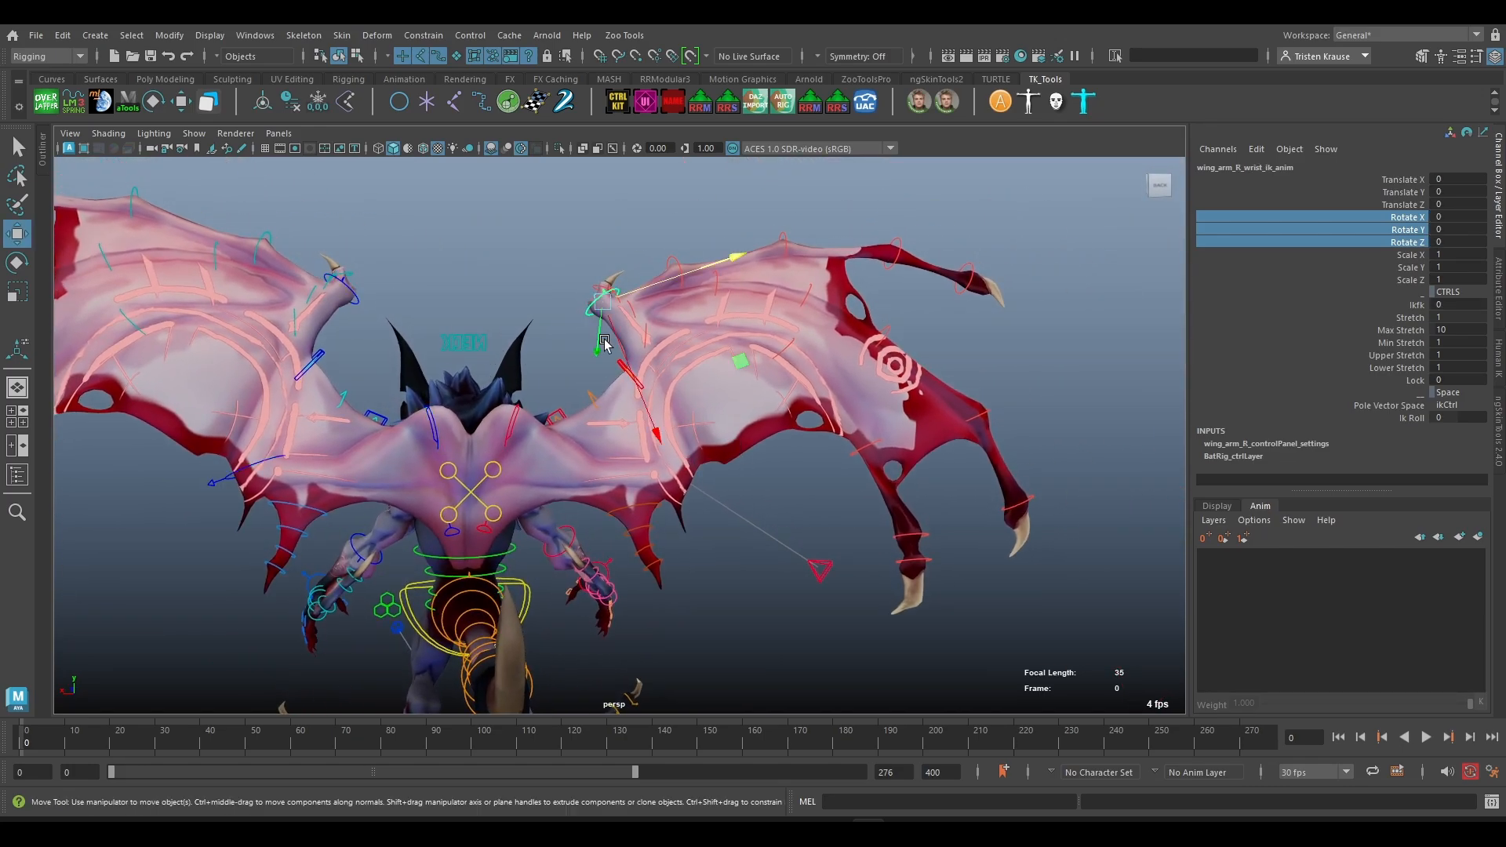
pyautogui.moveTo(742, 360); pyautogui.dragTo(836, 408)
pyautogui.hotkey('ctrl', 'z')
pyautogui.hotkey('ctrl', 'z')
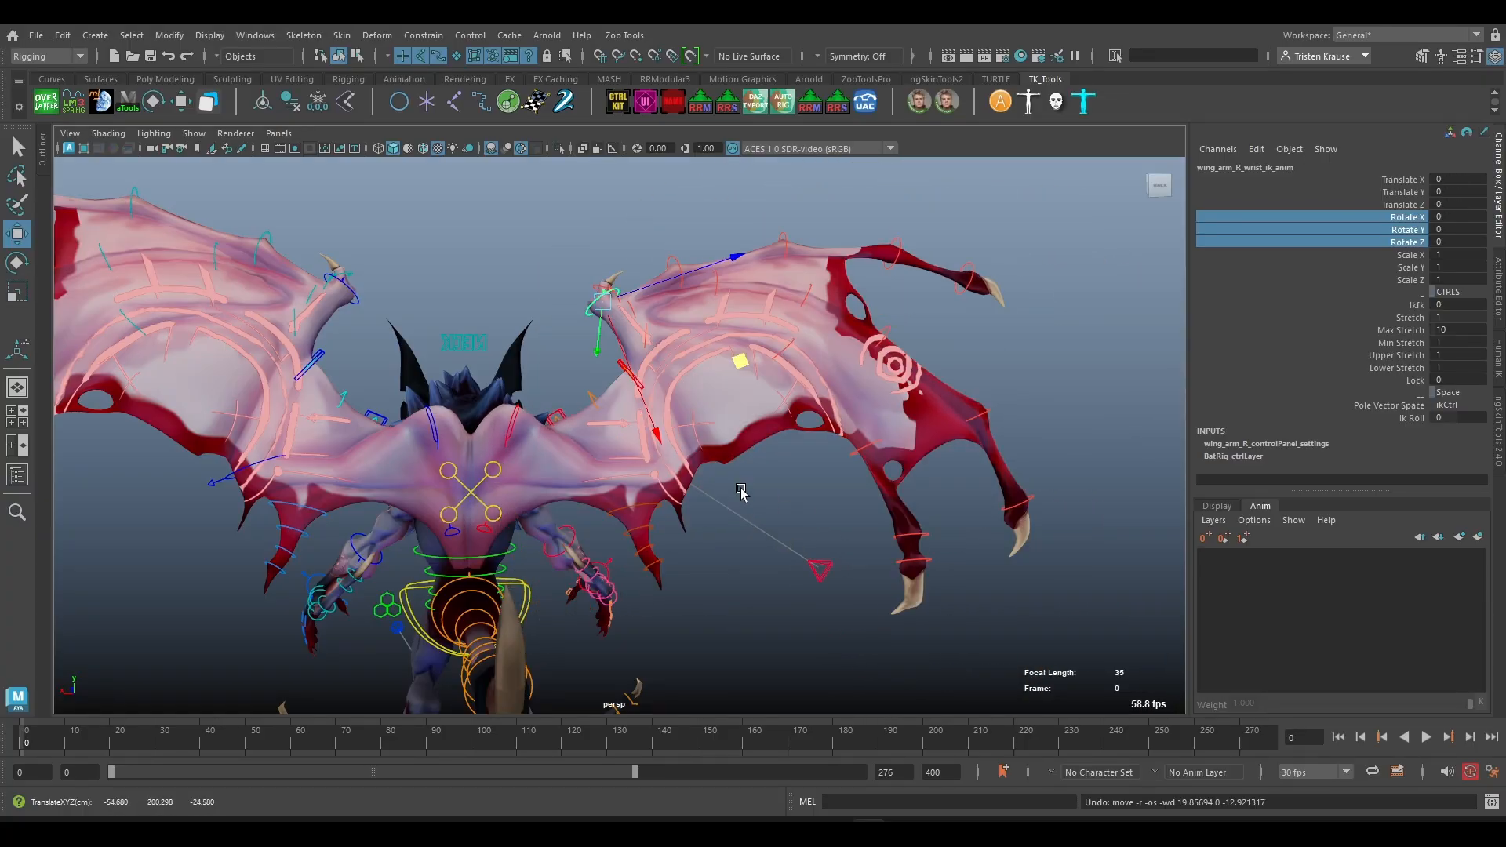
# - Try the right wing arm's Ik Roll attribute at about -13.8 on the IK wrist control, and undo it
pyautogui.scroll(-5, 600, 478)
pyautogui.keyDown('alt'); pyautogui.moveTo(398, 517); pyautogui.dragTo(652, 538); pyautogui.keyUp('alt')
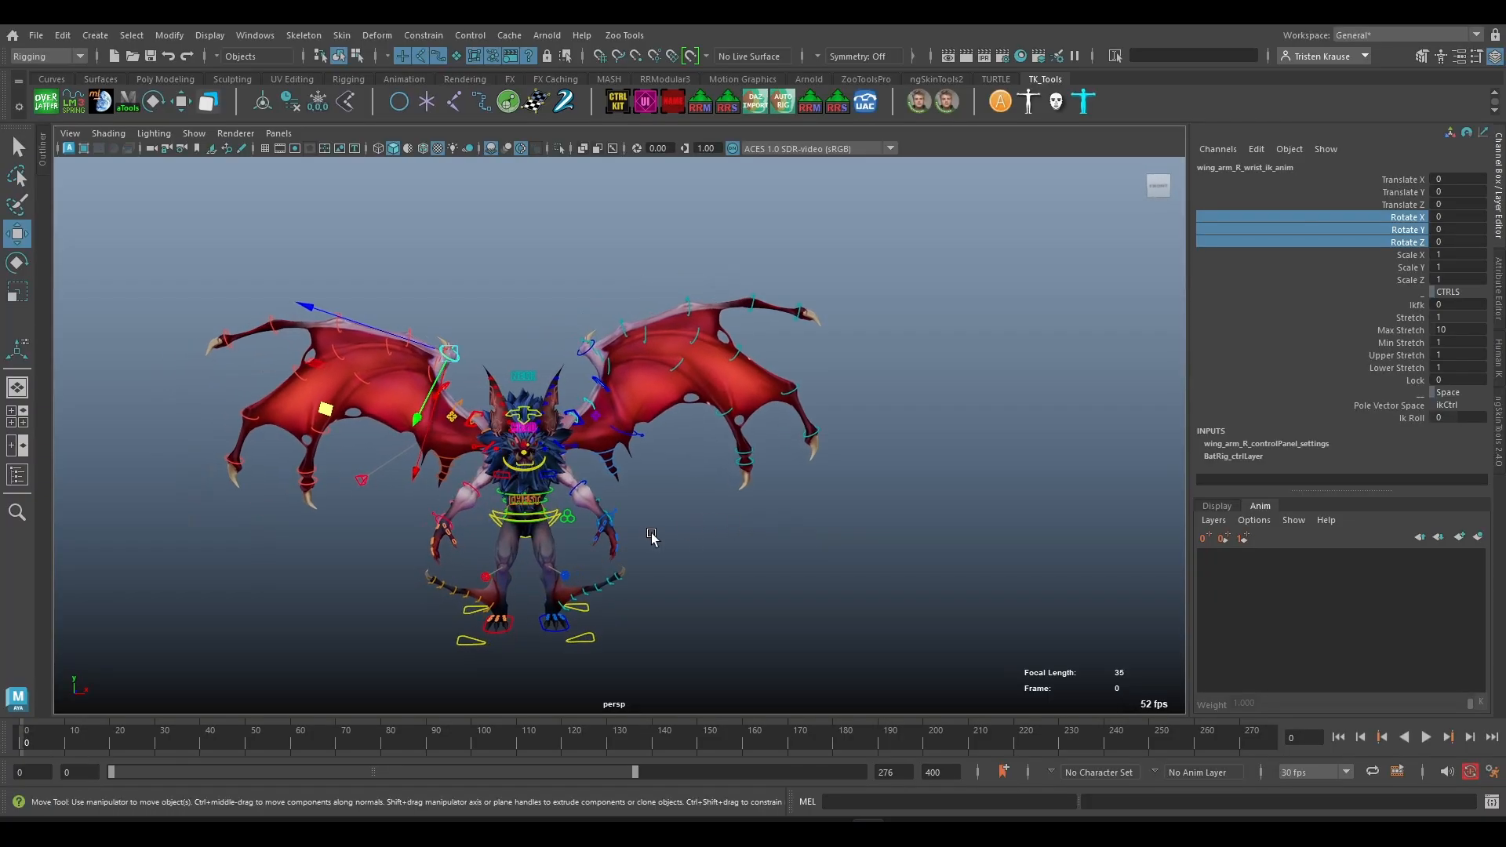
pyautogui.scroll(5, 652, 538)
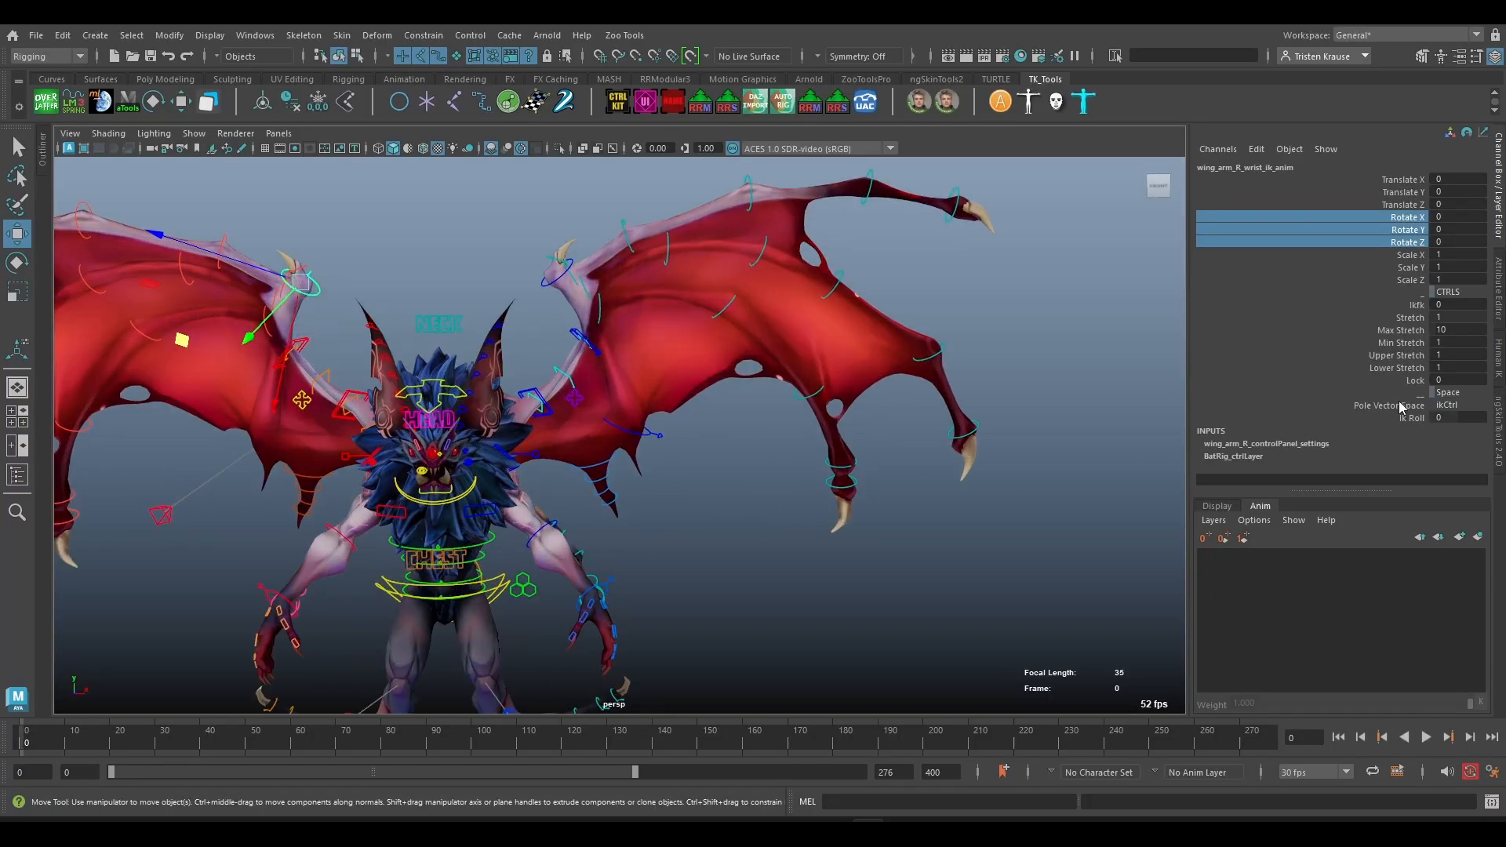
pyautogui.click(1411, 318)
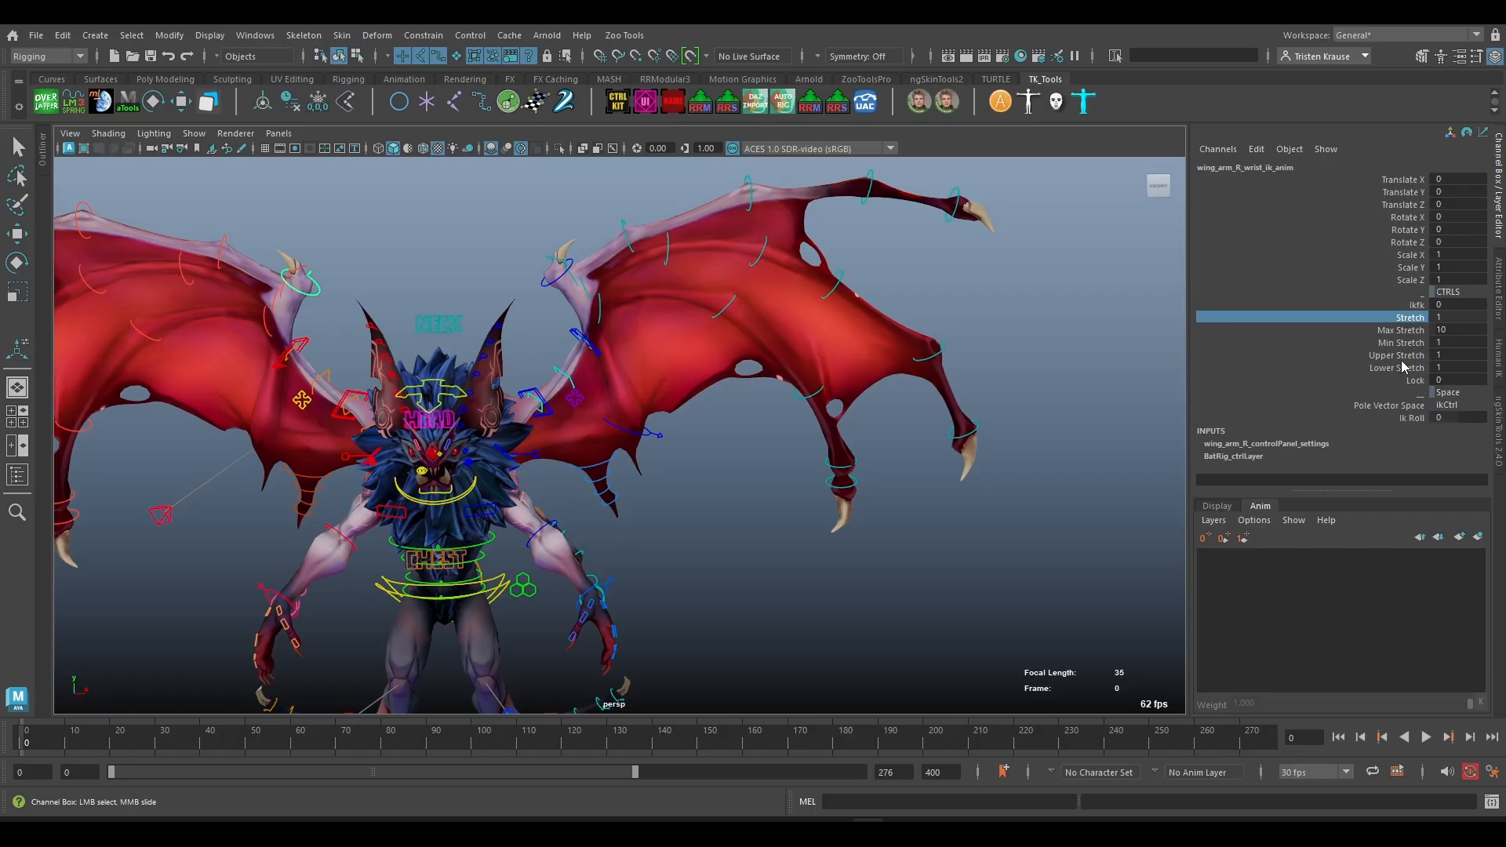
pyautogui.click(1412, 417)
pyautogui.keyDown('alt'); pyautogui.moveTo(624, 410); pyautogui.dragTo(851, 340); pyautogui.keyUp('alt')
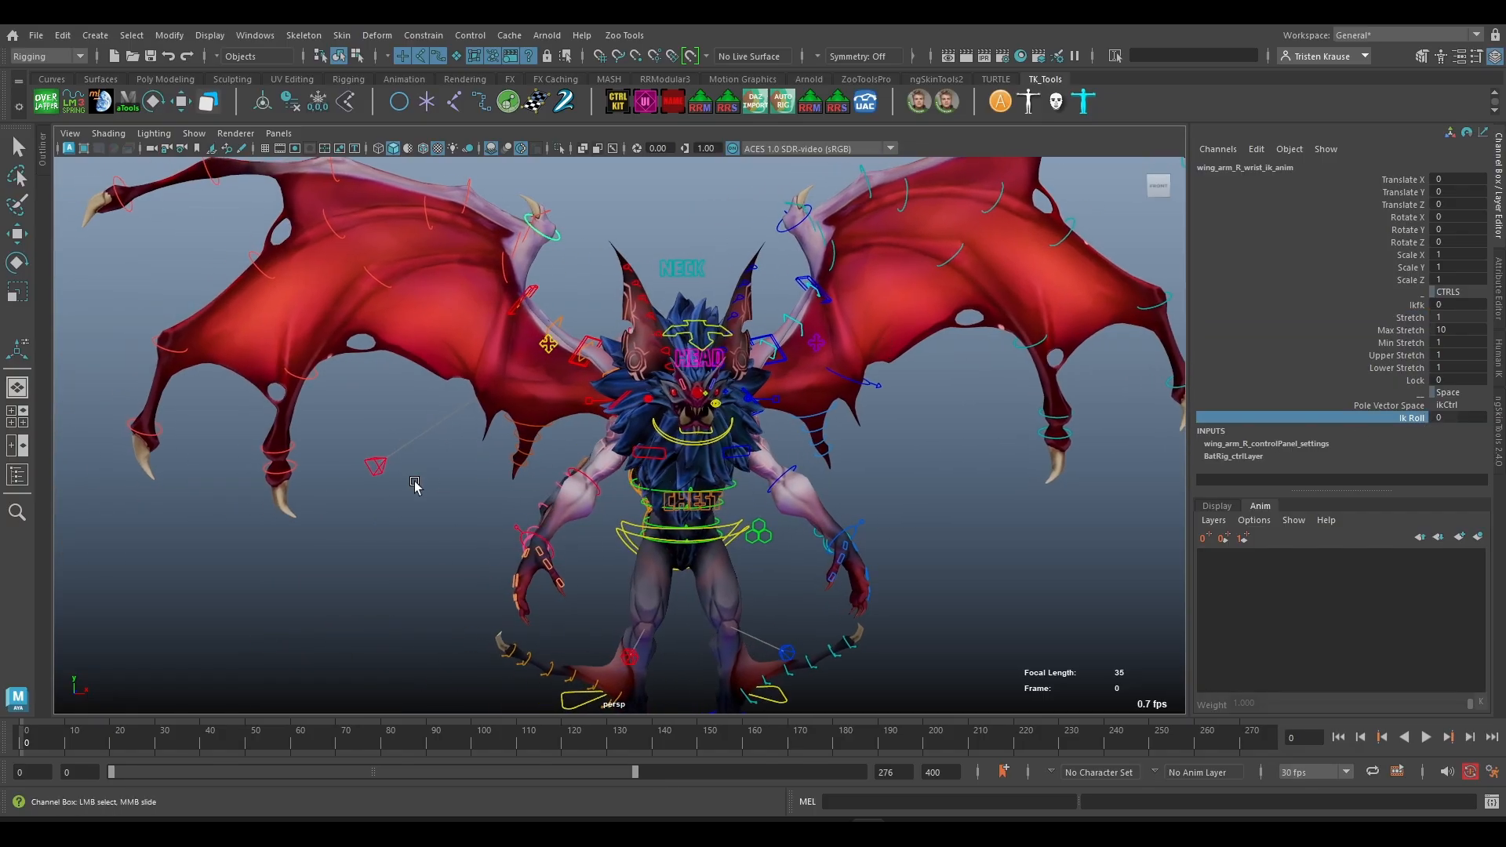
pyautogui.moveTo(370, 463); pyautogui.dragTo(451, 502, button='middle')
pyautogui.keyDown('alt'); pyautogui.moveTo(451, 502); pyautogui.dragTo(777, 517); pyautogui.keyUp('alt')
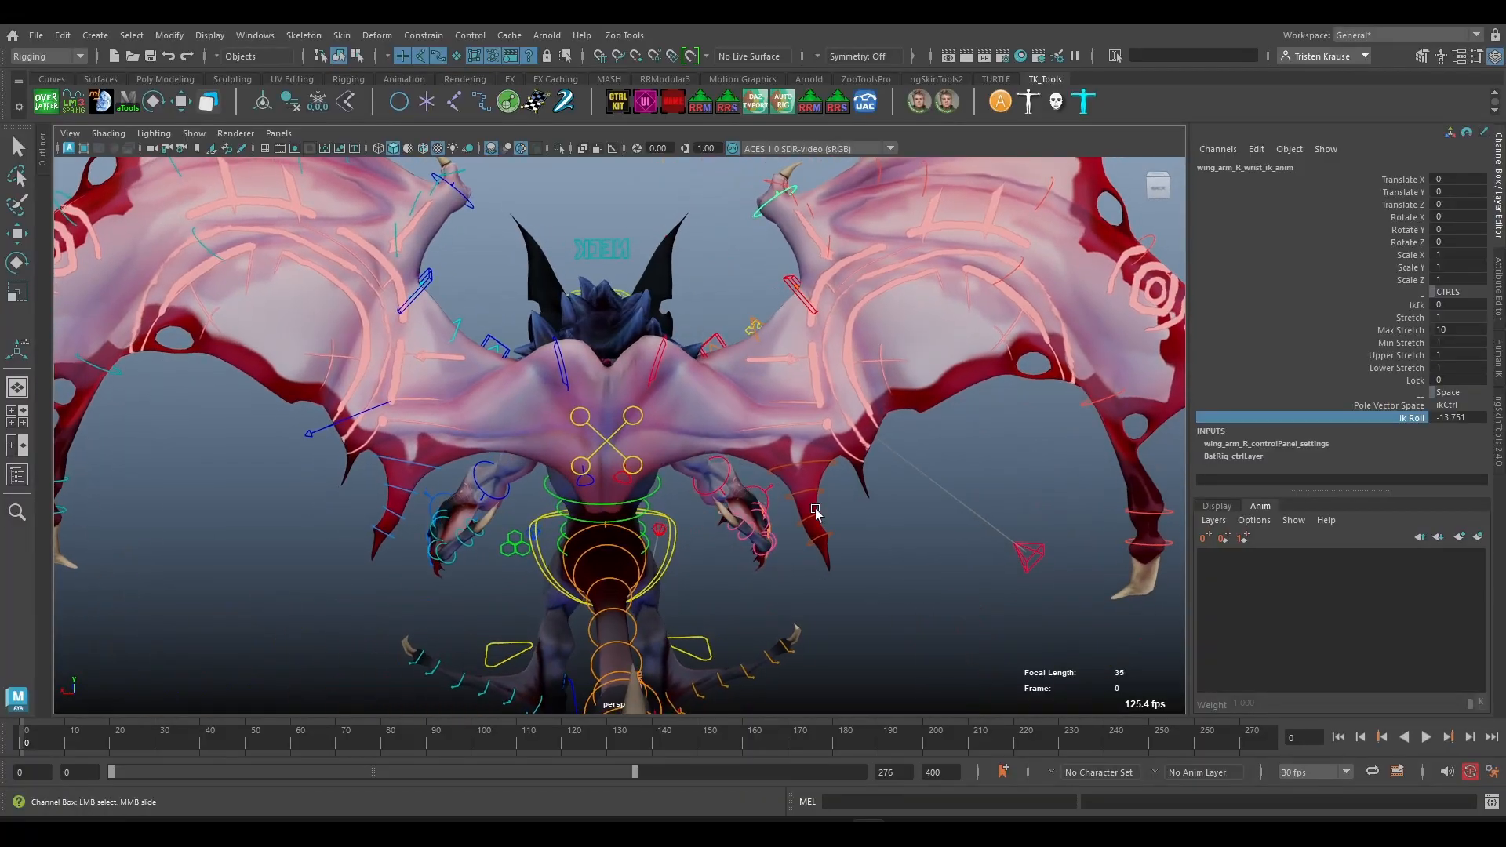
pyautogui.moveTo(777, 518); pyautogui.dragTo(803, 571, button='middle')
pyautogui.keyDown('alt'); pyautogui.moveTo(803, 572); pyautogui.dragTo(759, 474); pyautogui.keyUp('alt')
pyautogui.scroll(5, 565, 439)
pyautogui.scroll(-5, 619, 458)
pyautogui.hotkey('ctrl', 'z')
# - Select the control at the tail's base and examine the chain of tail controls from the side and front
pyautogui.scroll(3, 899, 496)
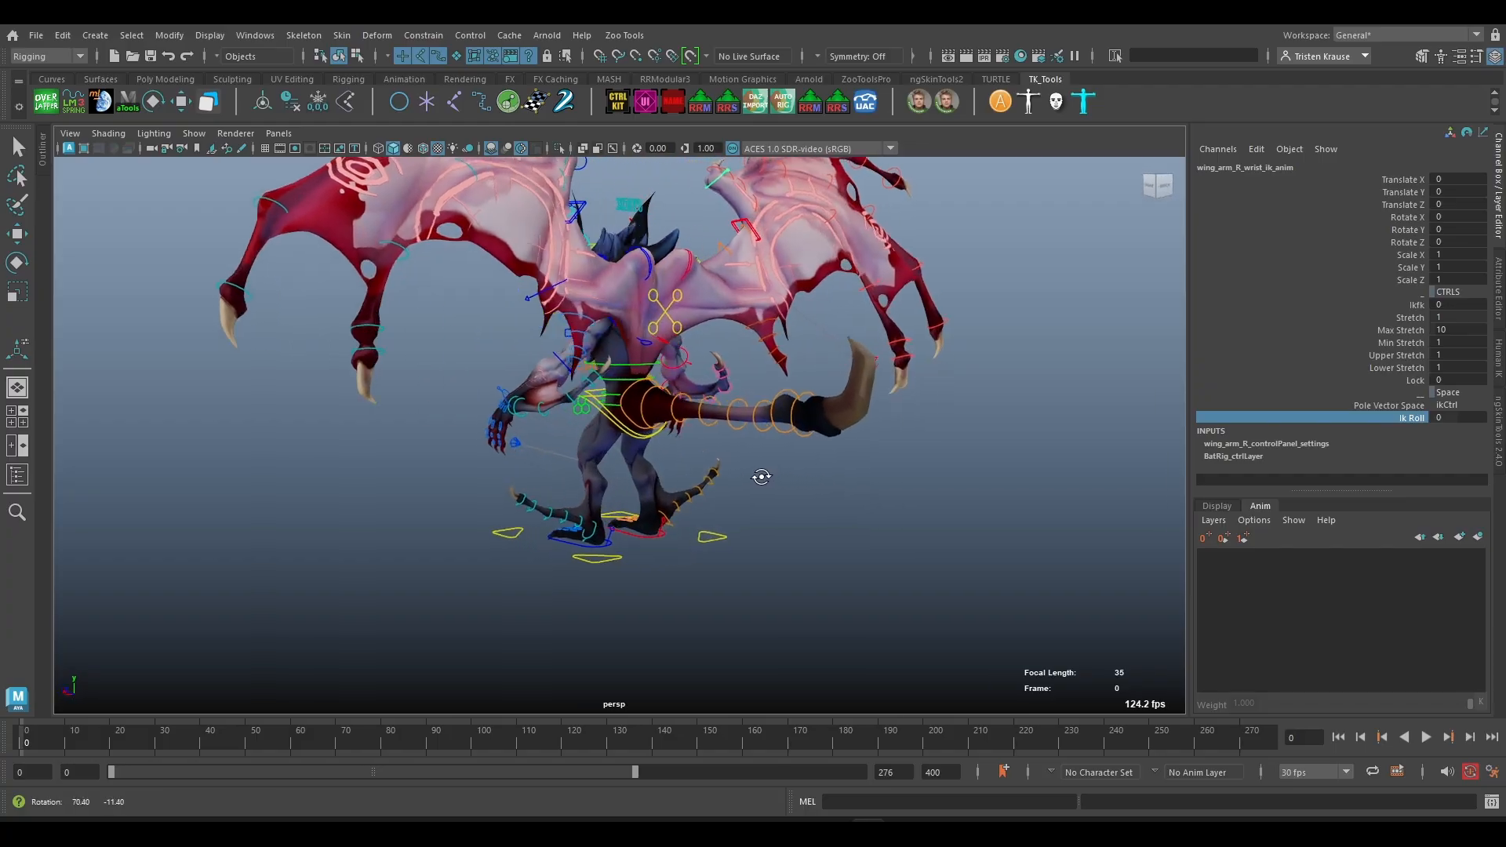
pyautogui.scroll(4, 635, 496)
pyautogui.click(632, 404)
pyautogui.press('w')
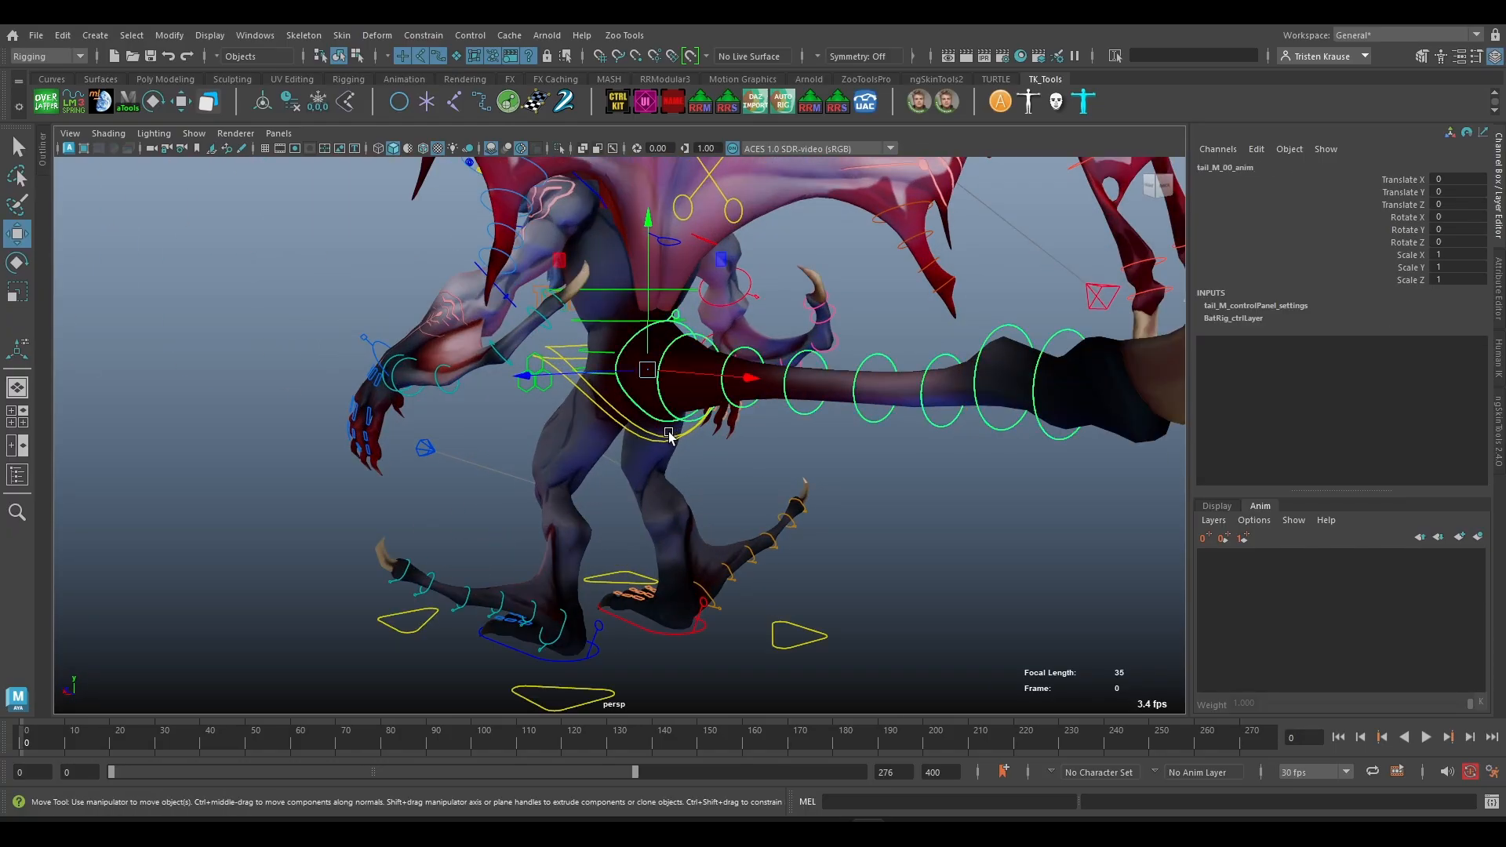
pyautogui.keyDown('alt'); pyautogui.moveTo(672, 427); pyautogui.dragTo(790, 447); pyautogui.keyUp('alt')
pyautogui.keyDown('alt'); pyautogui.moveTo(1060, 416); pyautogui.dragTo(750, 481); pyautogui.keyUp('alt')
pyautogui.scroll(3, 704, 480)
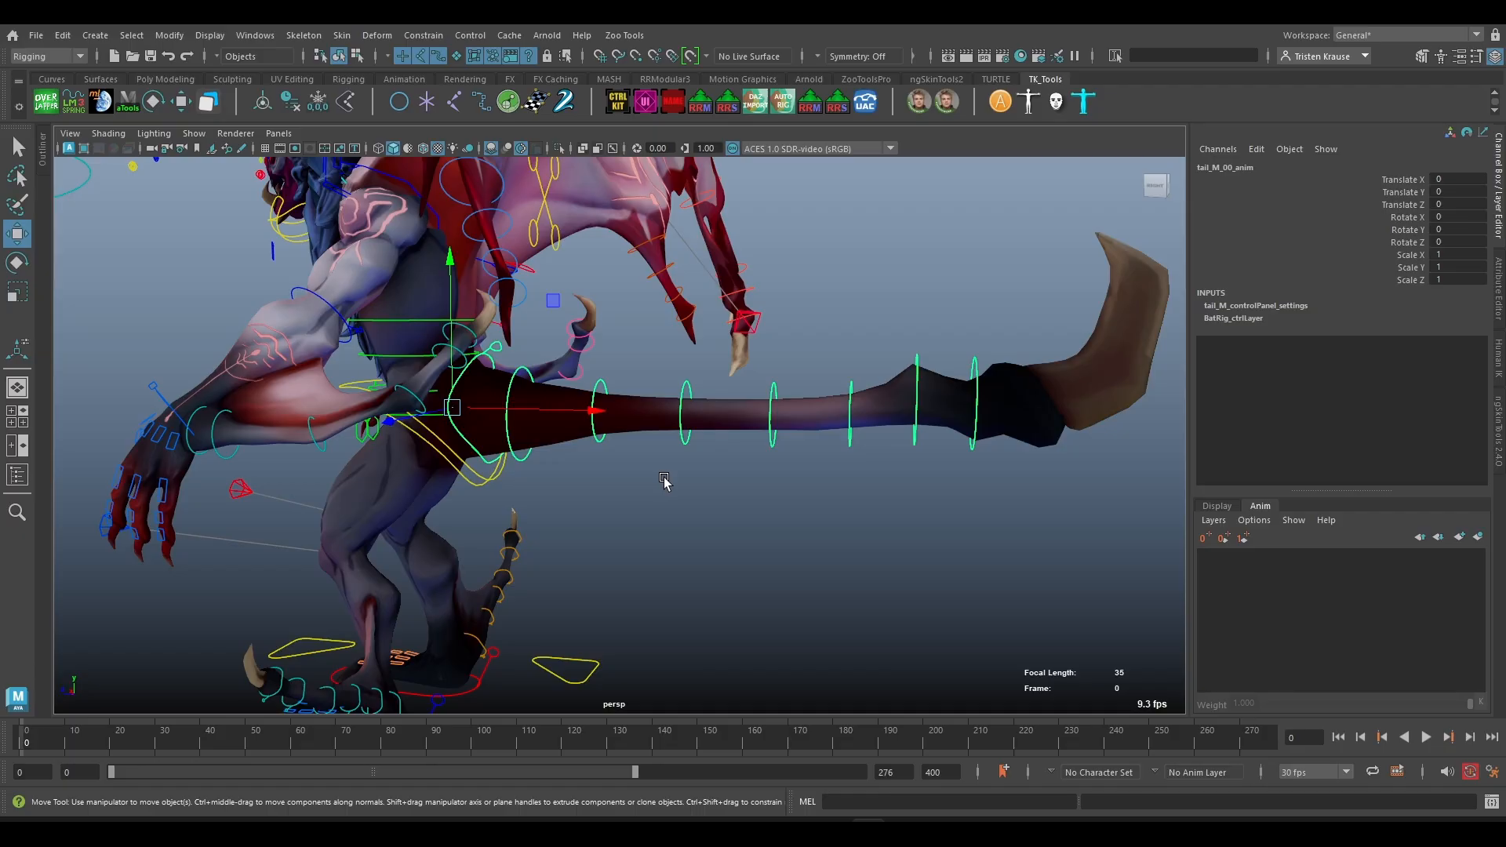
pyautogui.scroll(-3, 663, 486)
pyautogui.keyDown('alt'); pyautogui.moveTo(662, 494); pyautogui.dragTo(895, 555); pyautogui.keyUp('alt')
pyautogui.scroll(3, 788, 499)
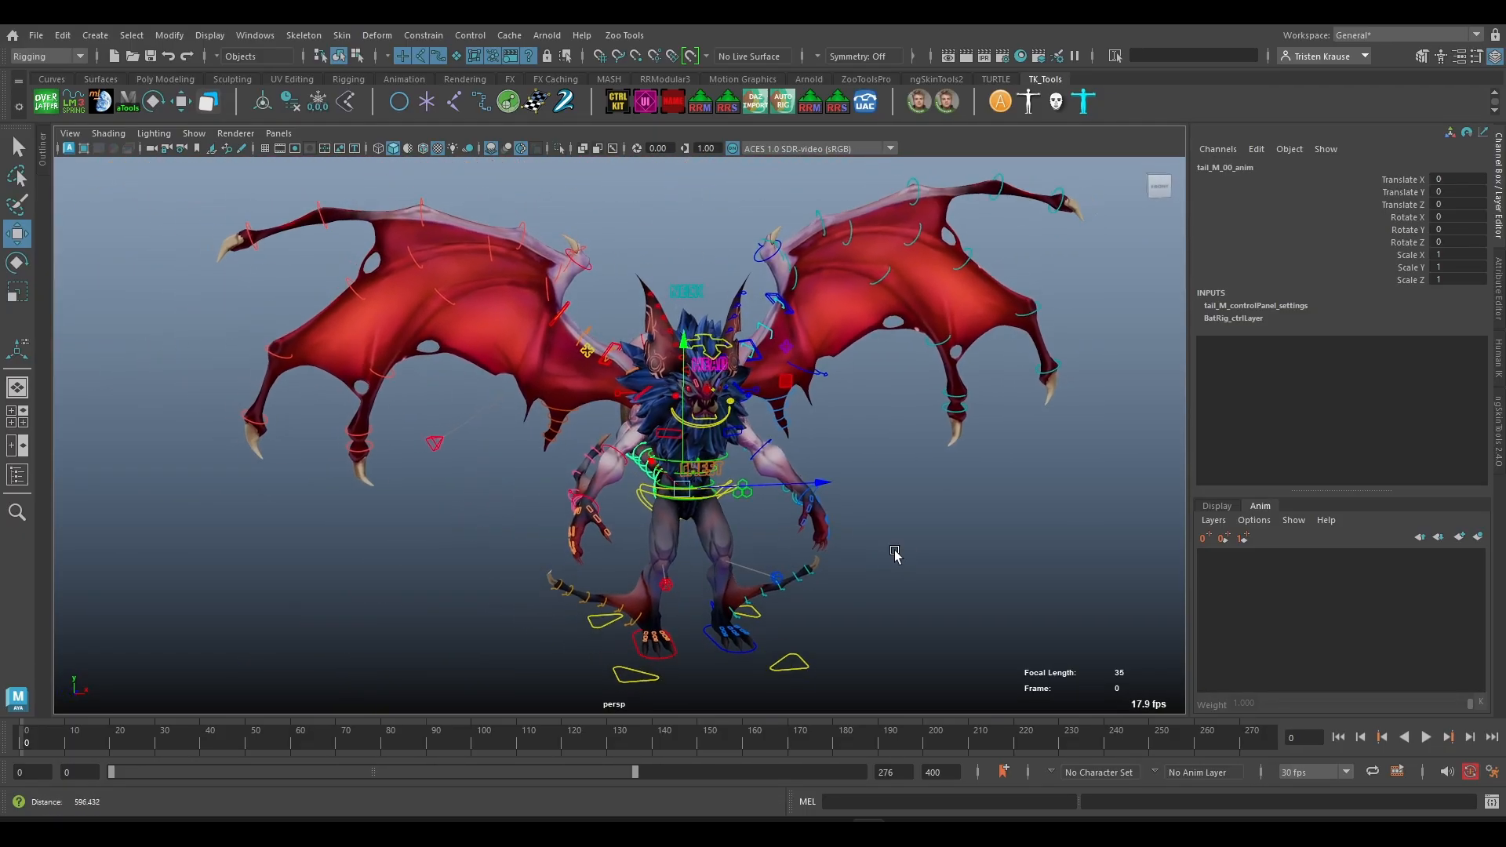
pyautogui.scroll(-2, 895, 555)
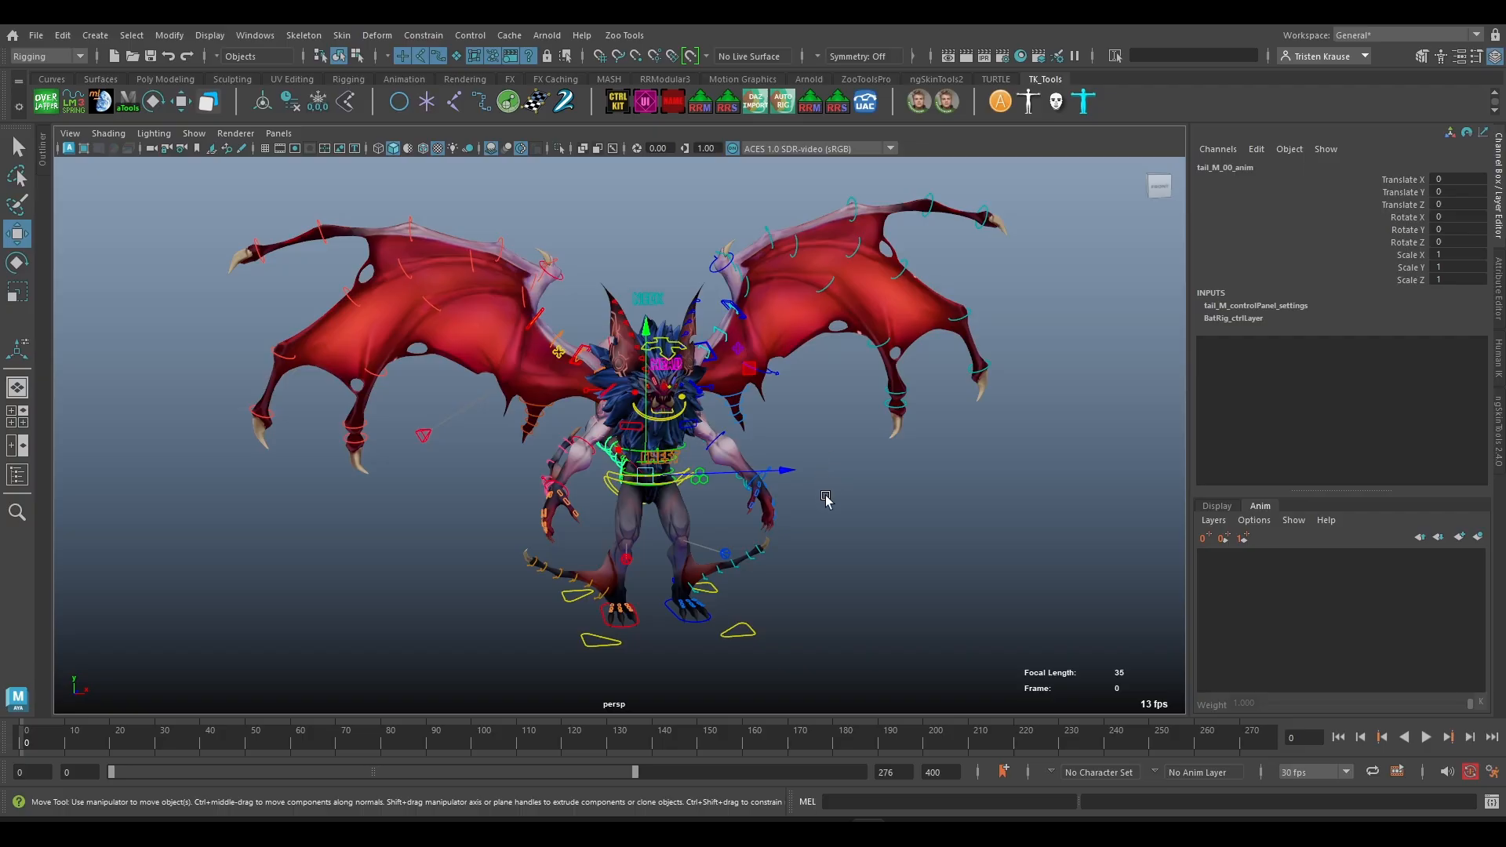
pyautogui.scroll(-2, 825, 499)
pyautogui.scroll(3, 831, 529)
pyautogui.scroll(-1, 894, 563)
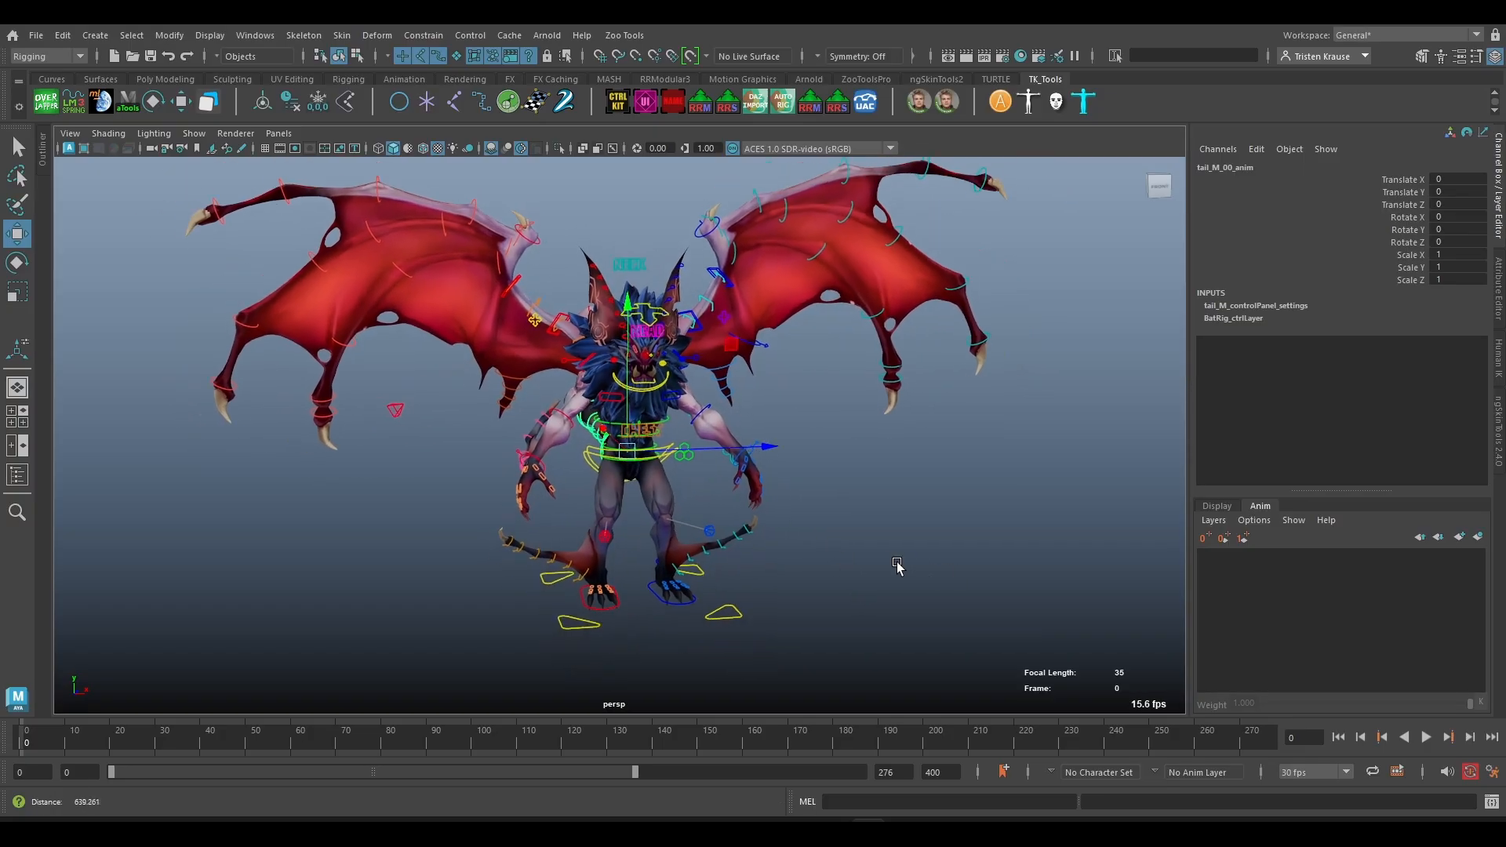
pyautogui.scroll(-1, 896, 567)
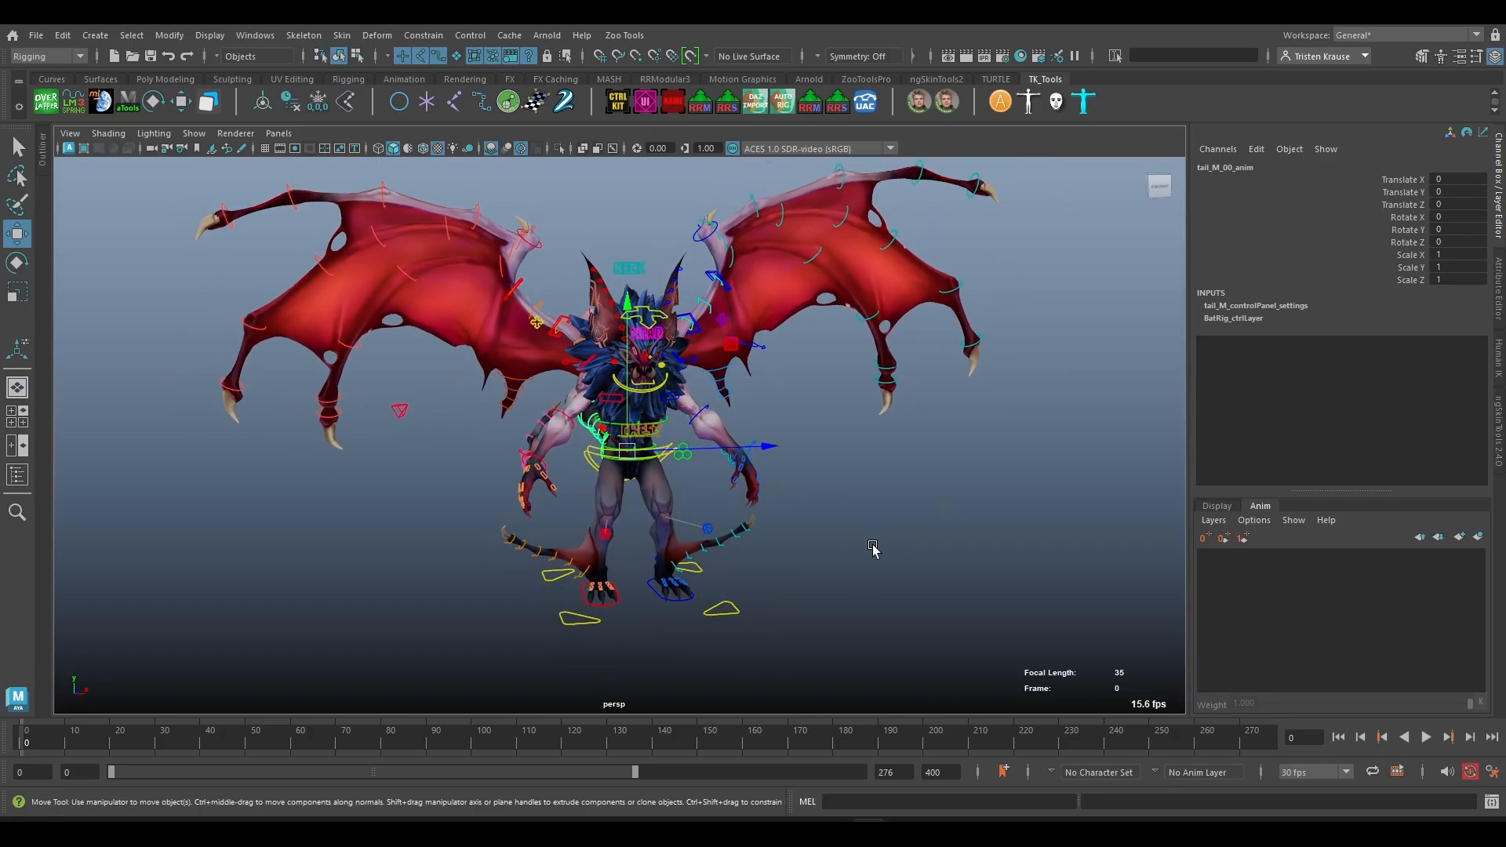
pyautogui.scroll(1, 869, 552)
pyautogui.scroll(2, 867, 555)
pyautogui.scroll(-2, 867, 558)
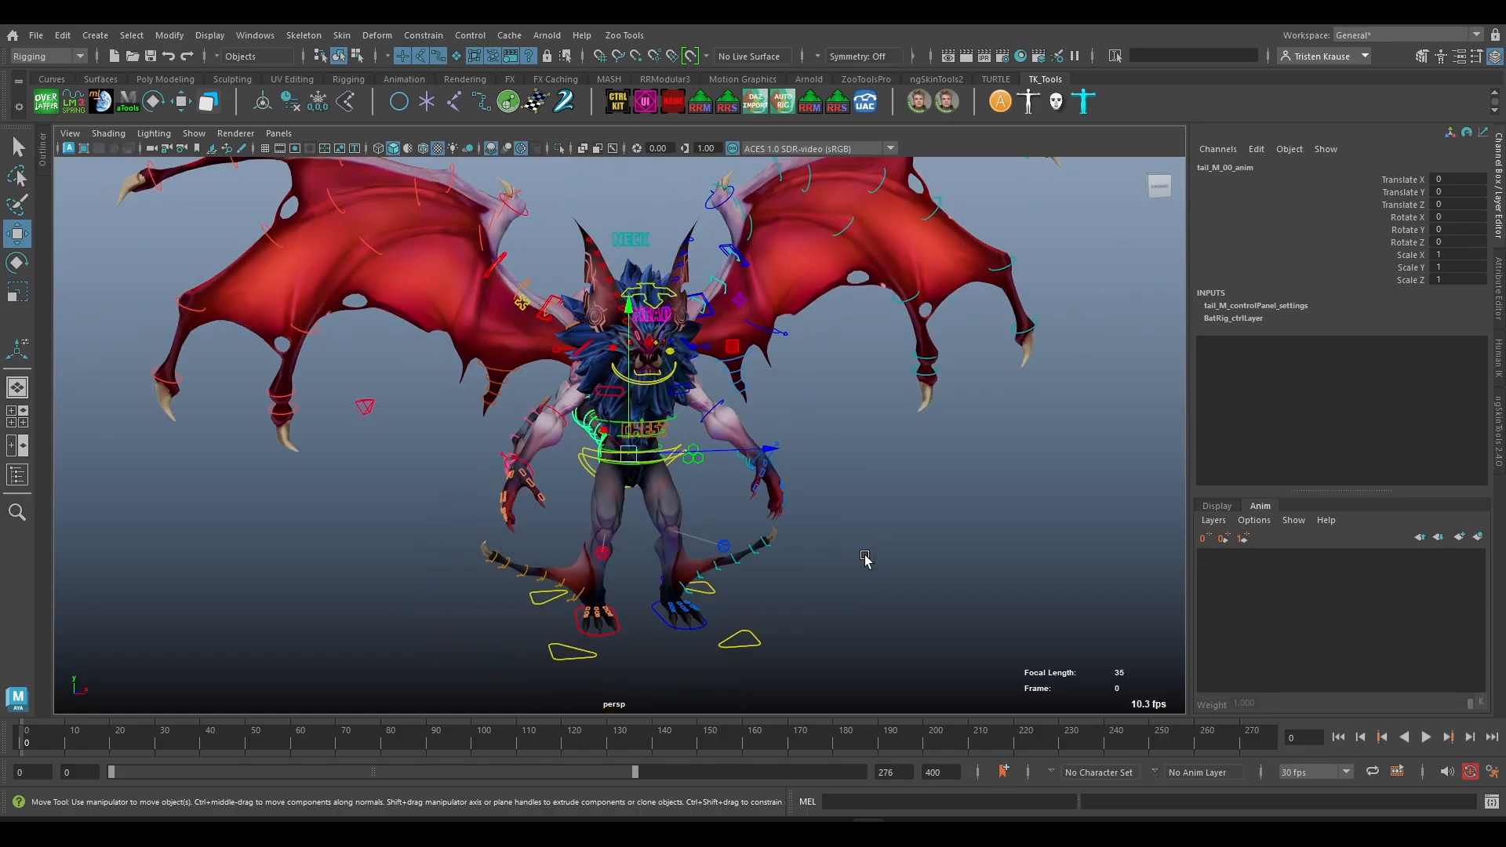
pyautogui.scroll(-2, 865, 561)
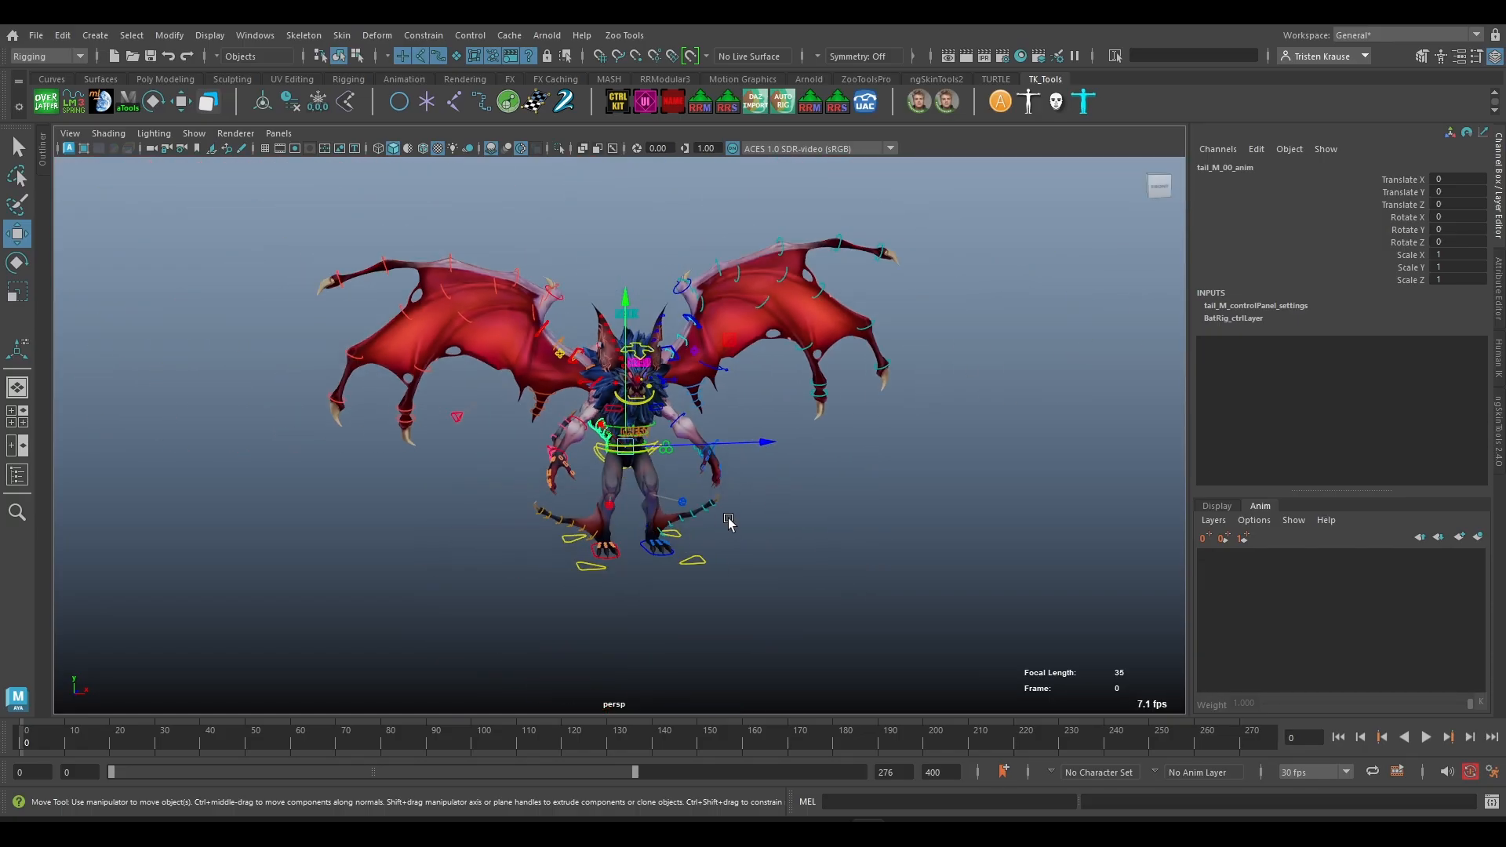
# - Deselect the tail's base control with the whole rig in view at a slight angle
pyautogui.scroll(3, 808, 525)
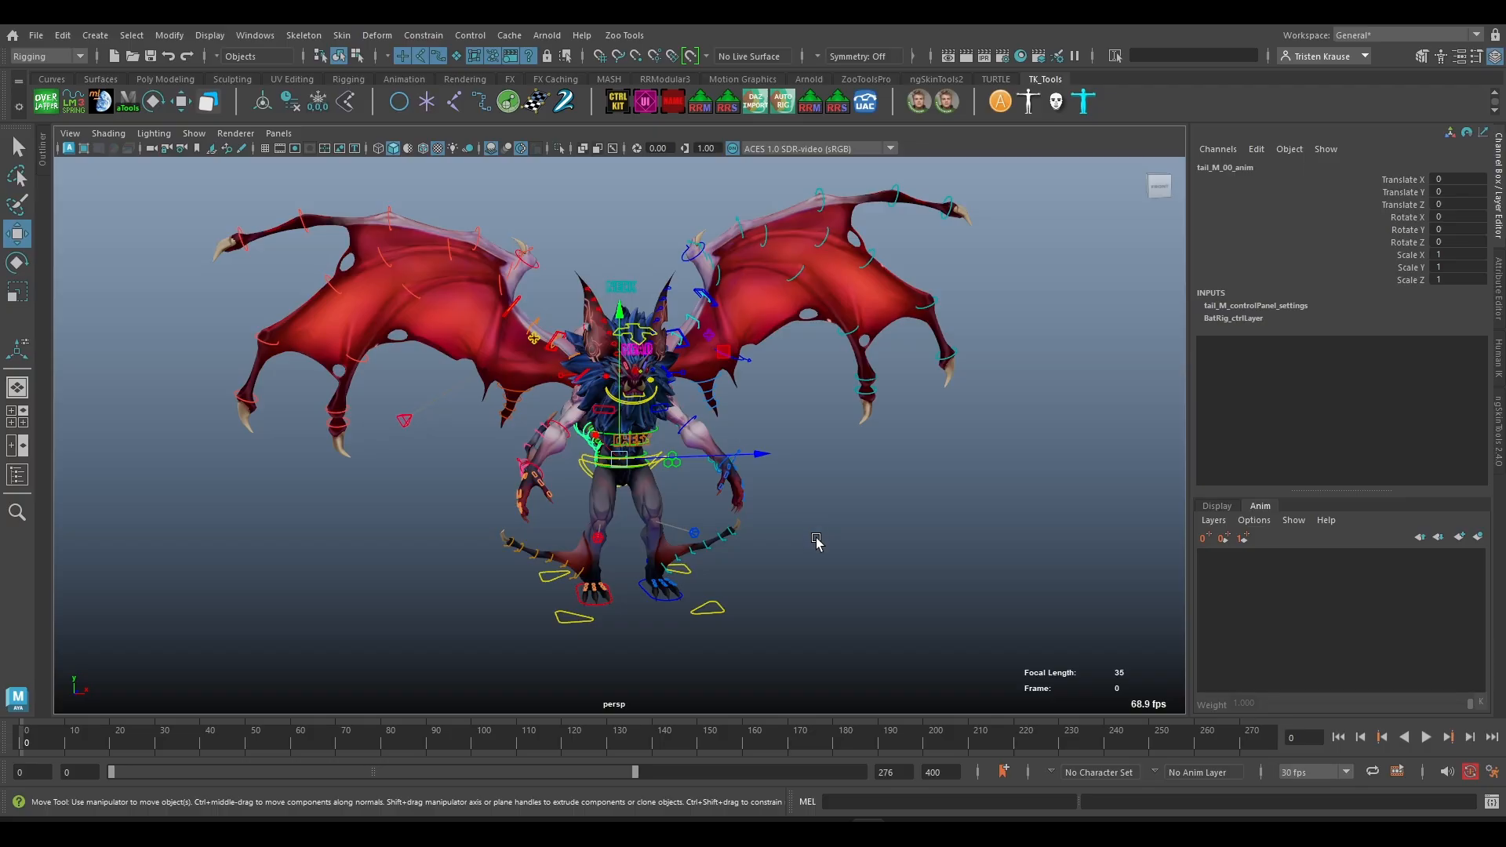
pyautogui.keyDown('alt'); pyautogui.moveTo(816, 541); pyautogui.dragTo(882, 547); pyautogui.keyUp('alt')
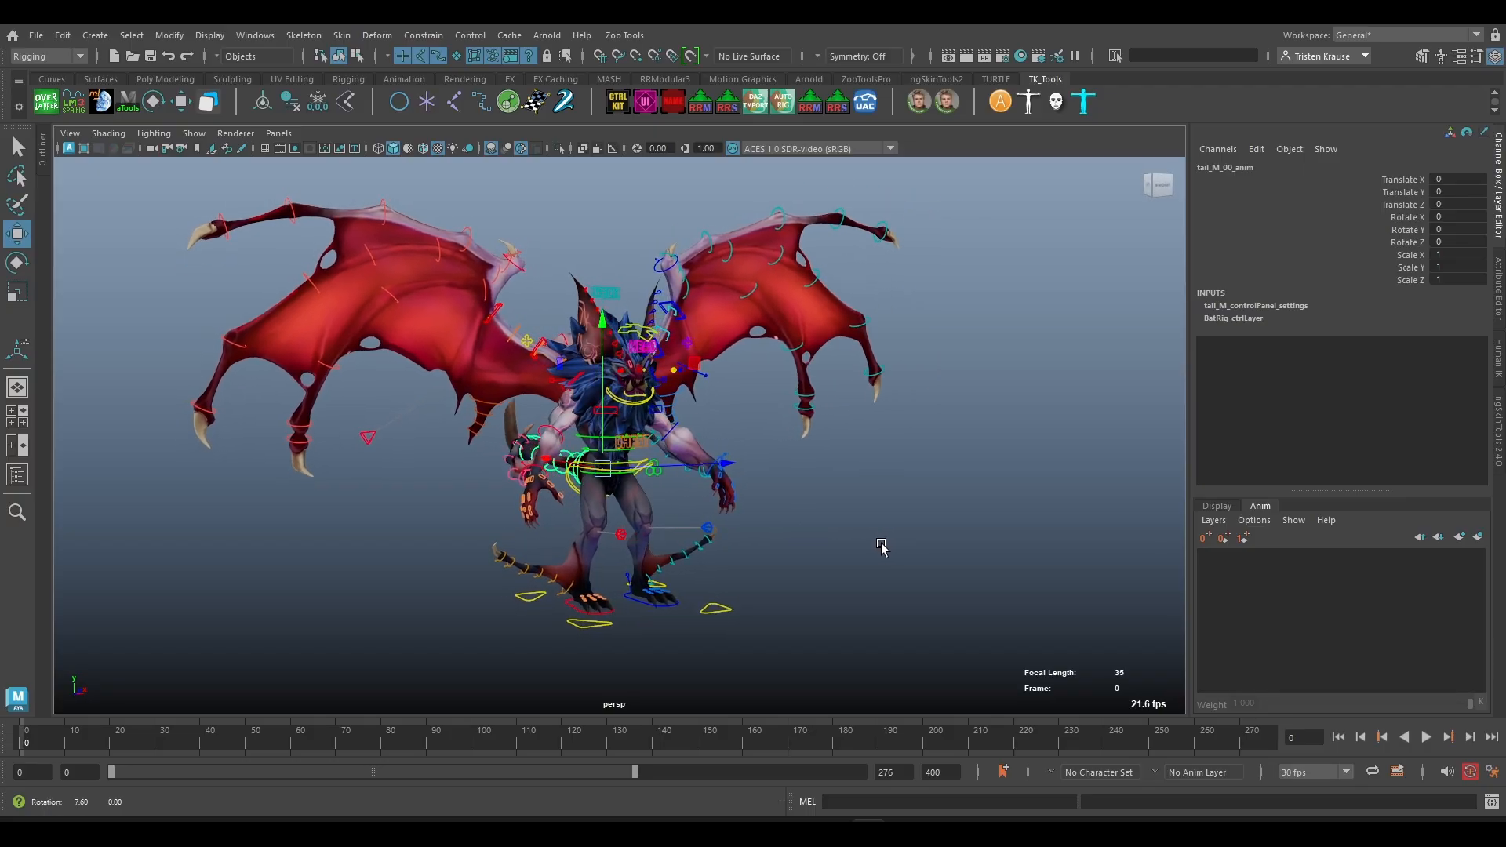
pyautogui.click(875, 544)
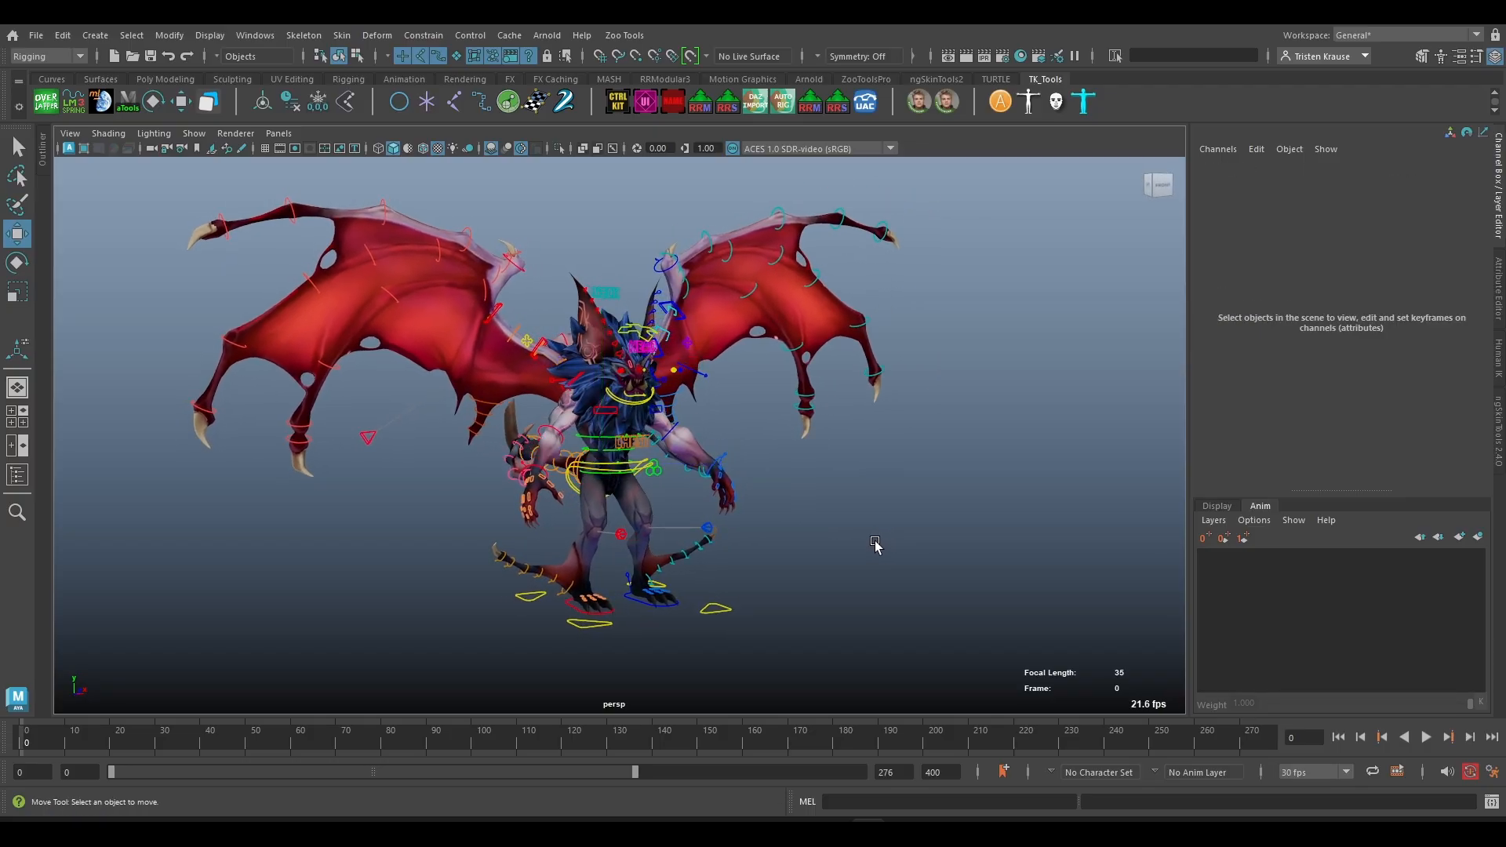